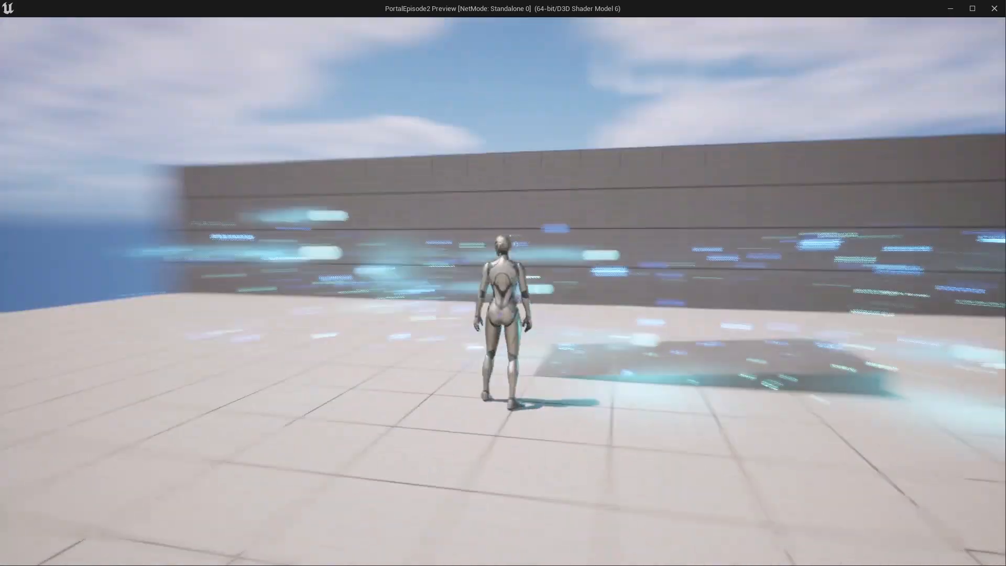
# - Run and jump the character around the preview level to examine the icy projectiles and their snowflake trails
pyautogui.press('w')
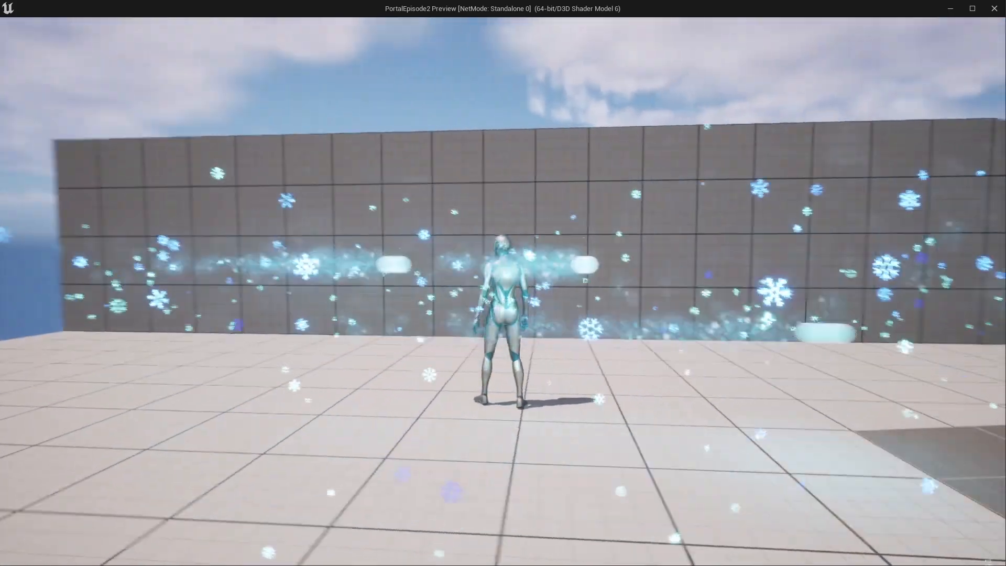
pyautogui.press('d')
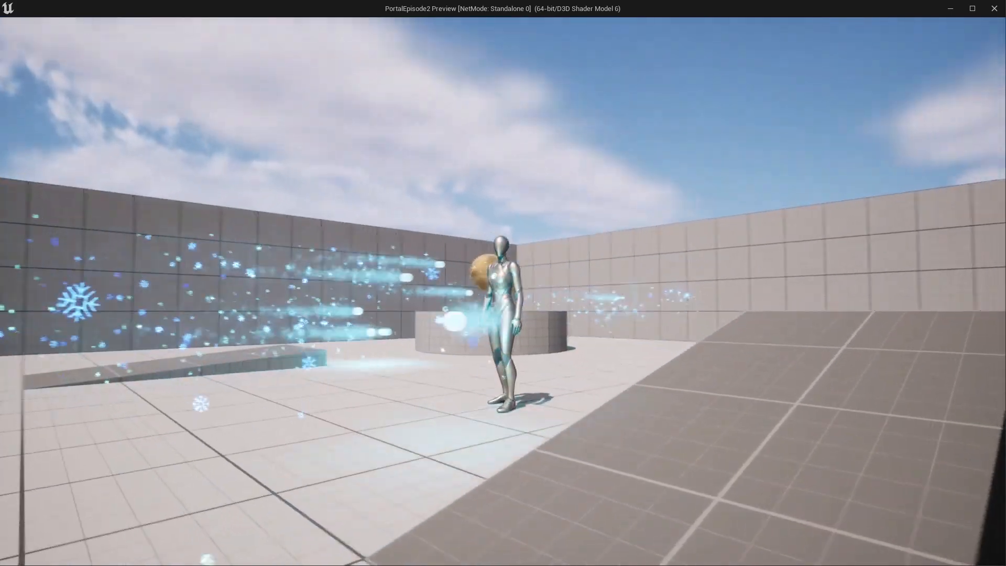
pyautogui.press('a')
pyautogui.press('w')
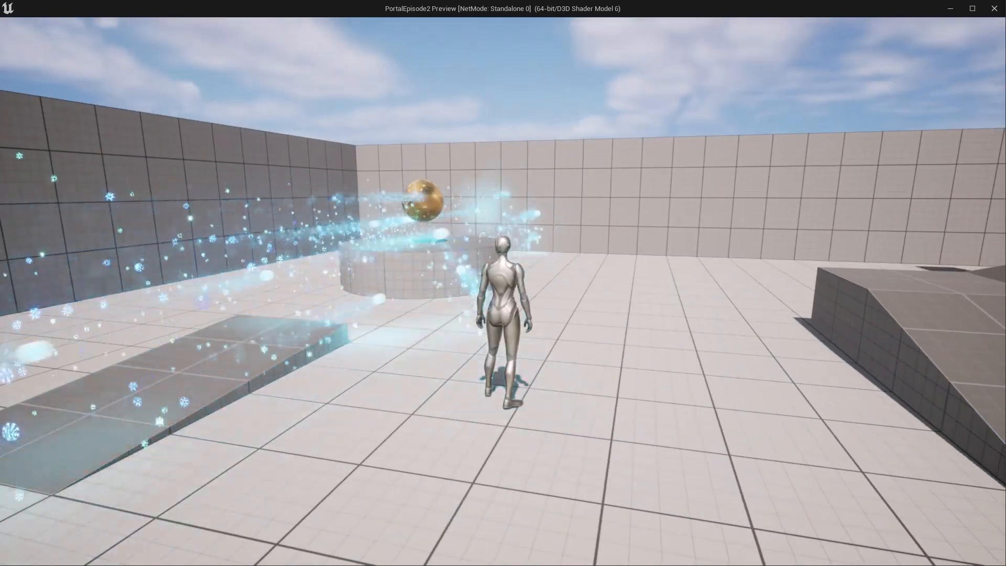
pyautogui.press('d')
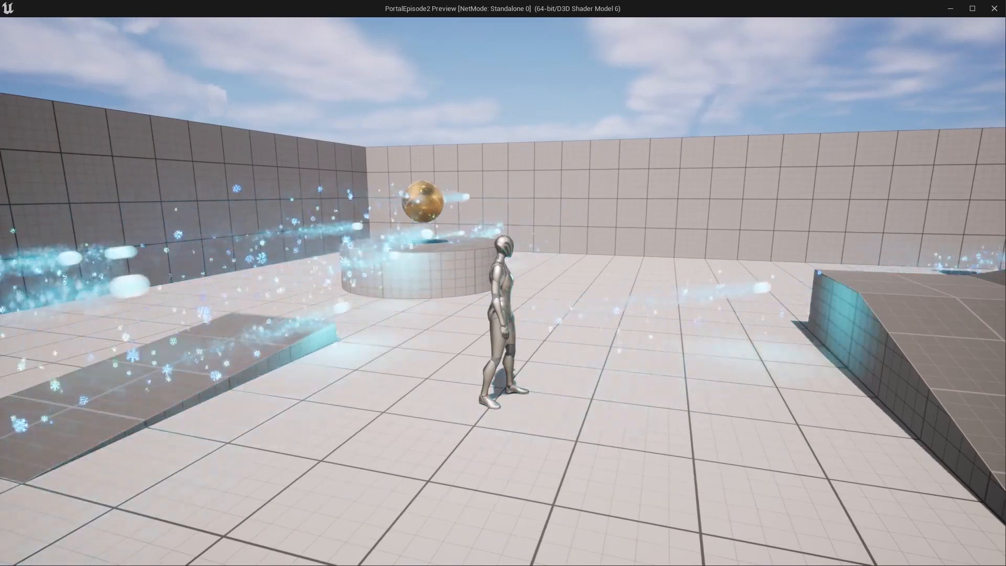
pyautogui.press('space')
pyautogui.press('space')
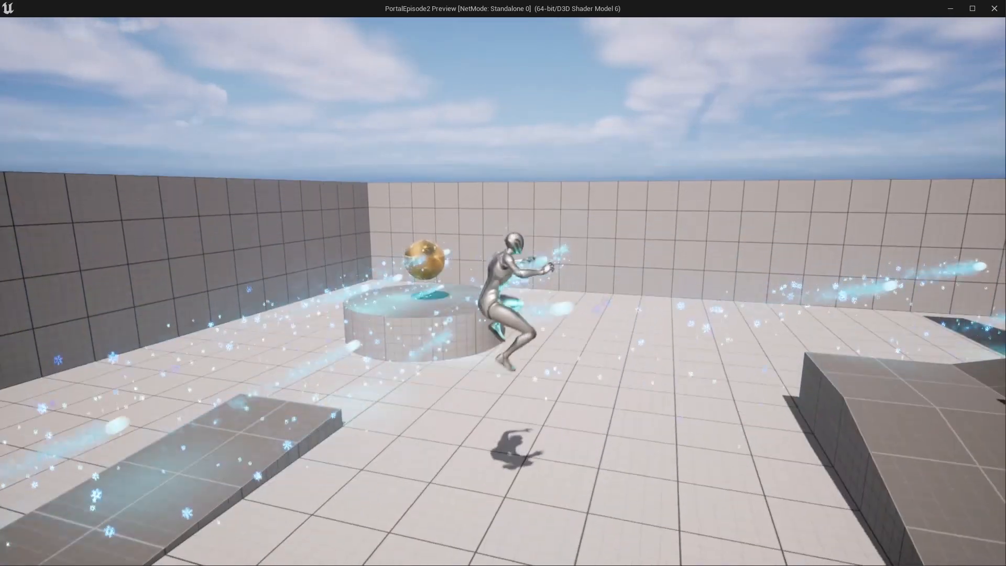
pyautogui.press('w')
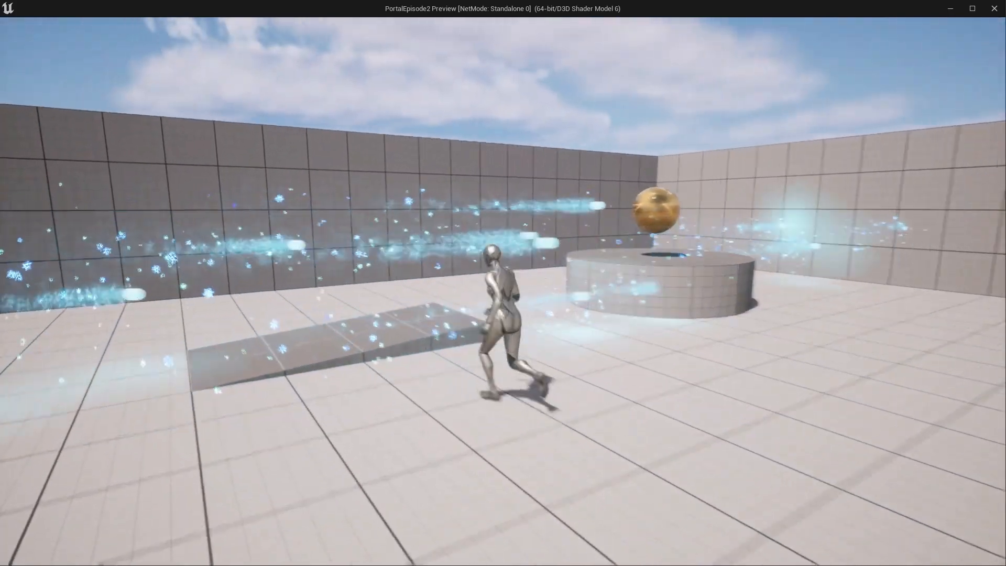
pyautogui.press('w')
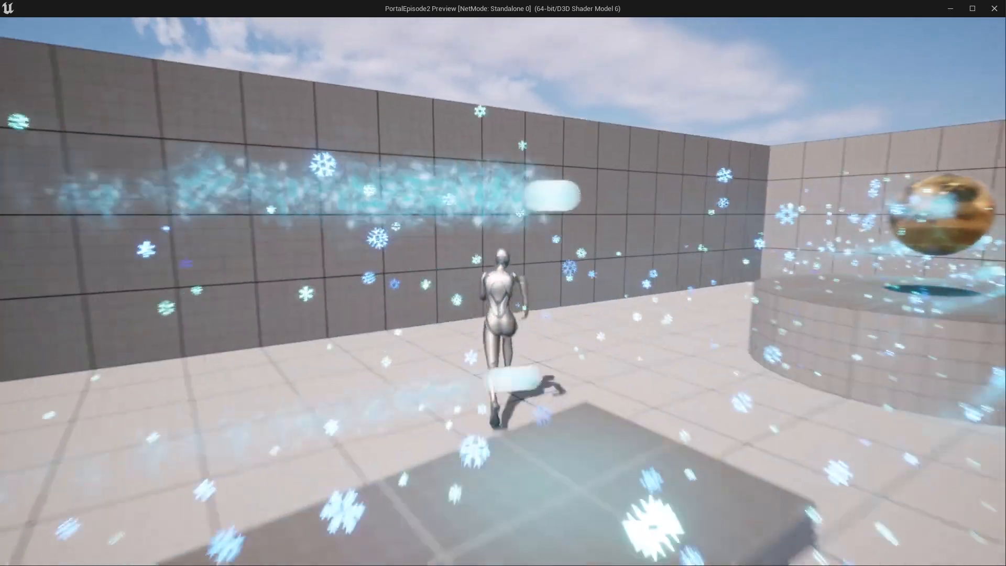
pyautogui.press('d')
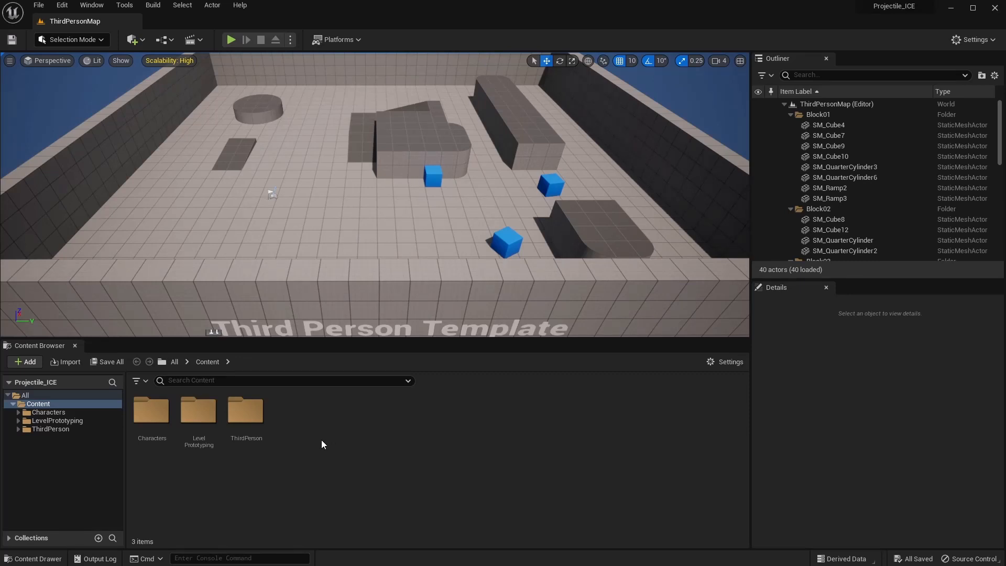
# - Import the textures Smoke, Smoke2 and Snowflake-Vector-Icons-2 into the Content folder
pyautogui.moveTo(342, 454); pyautogui.dragTo(345, 457)
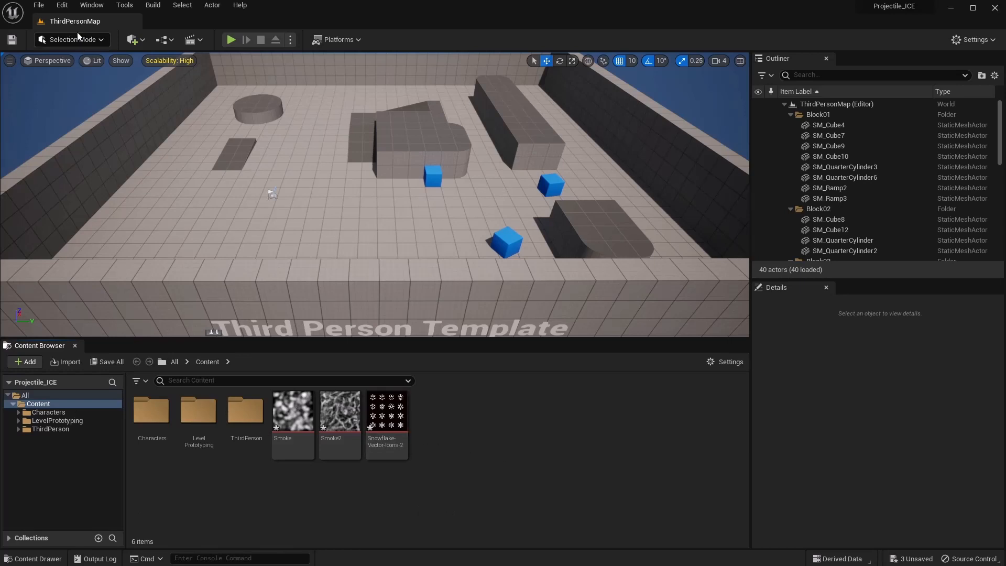
# - Create a new material in the Content folder and name it M_SnowFlakes
pyautogui.rightClick(429, 416)
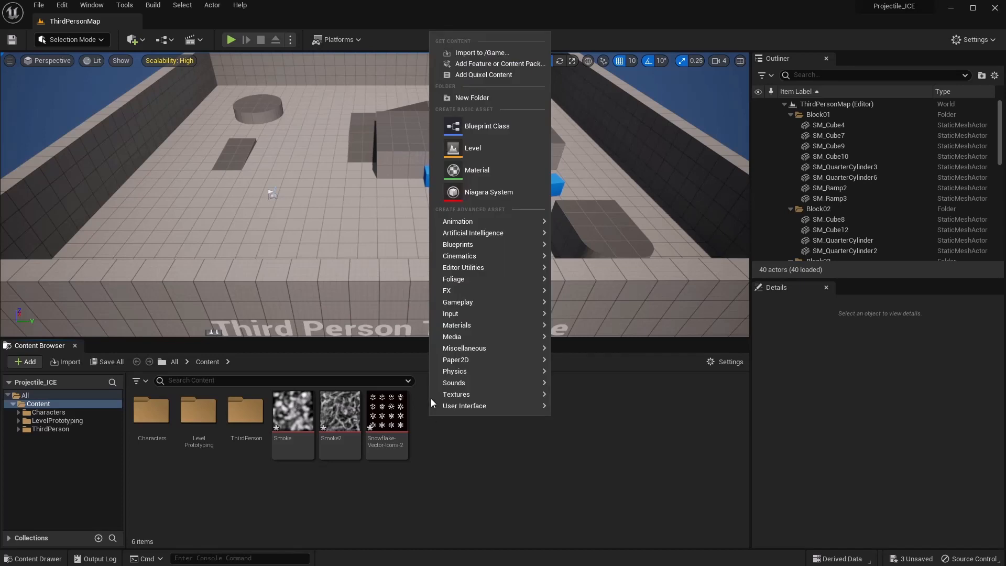
pyautogui.click(477, 172)
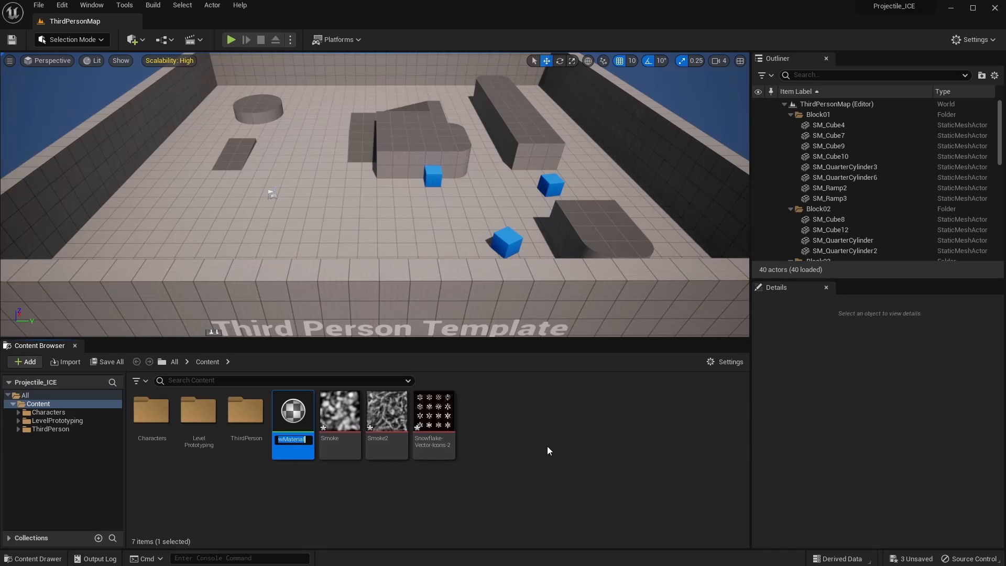
pyautogui.write('M_')
pyautogui.write('Smok')
pyautogui.write('w')
pyautogui.press('BackSpace')
pyautogui.write('wFlakes')
pyautogui.press('Return')
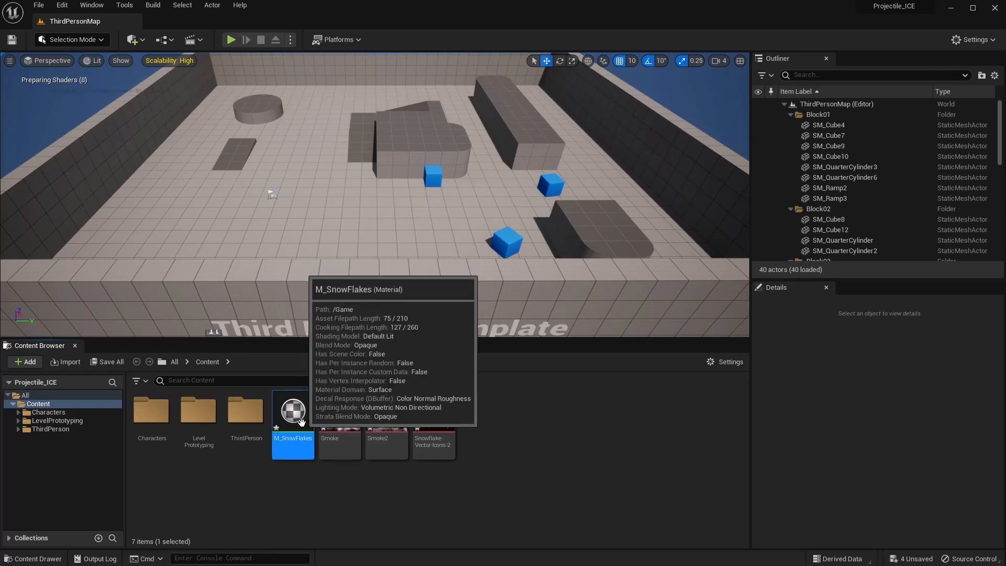
# - Open M_SnowFlakes and add a Texture Sample node that uses the Snowflake-Vector-Icons-2 texture
pyautogui.moveTo(229, 102); pyautogui.dragTo(296, 25)
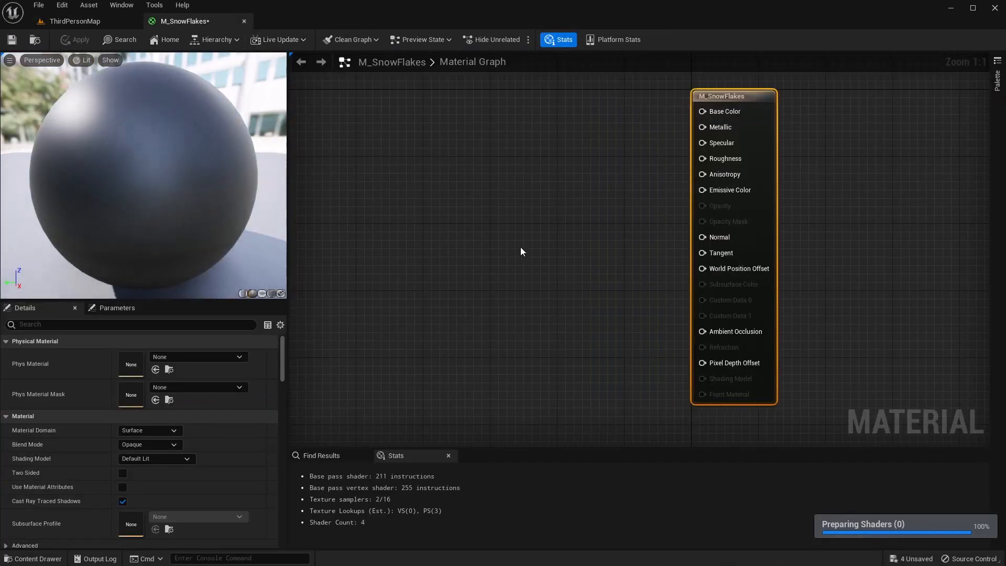
pyautogui.rightClick(410, 270)
pyautogui.write('texture')
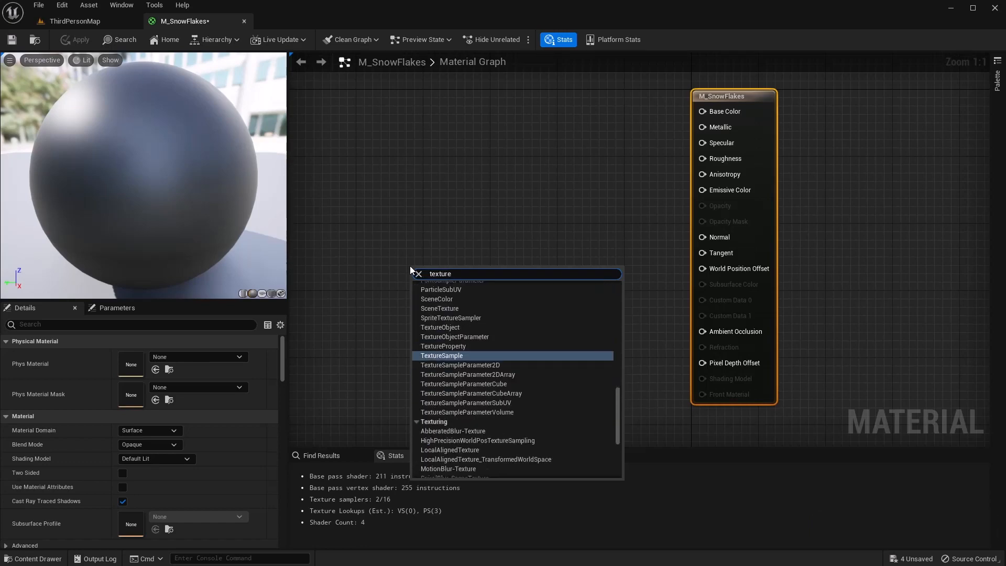
pyautogui.press('Return')
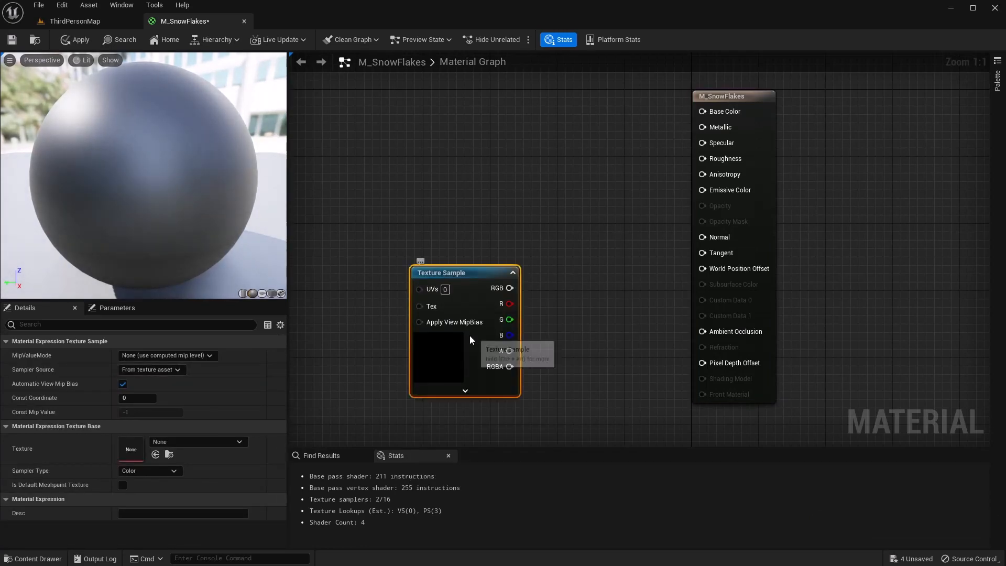
pyautogui.click(233, 440)
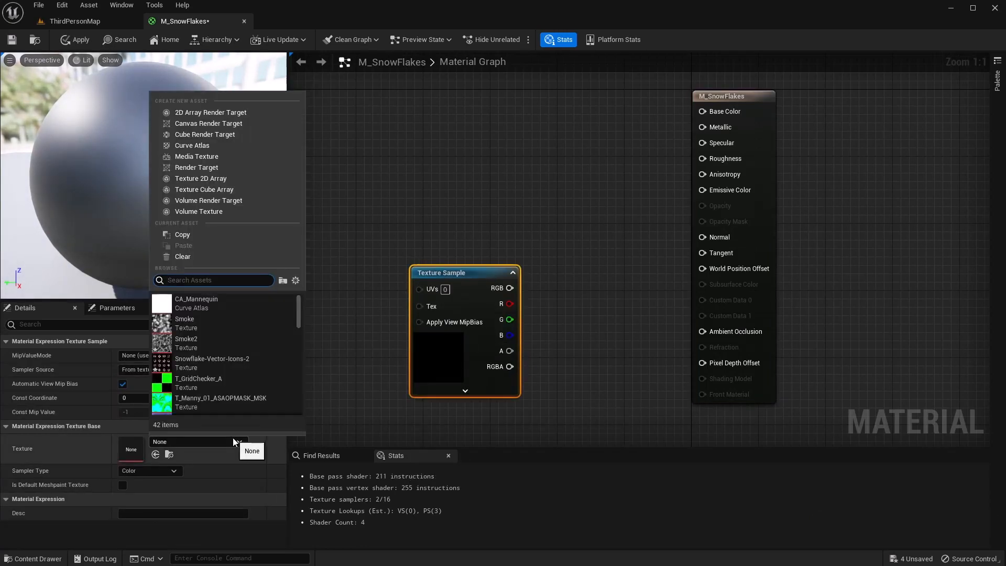
pyautogui.click(221, 364)
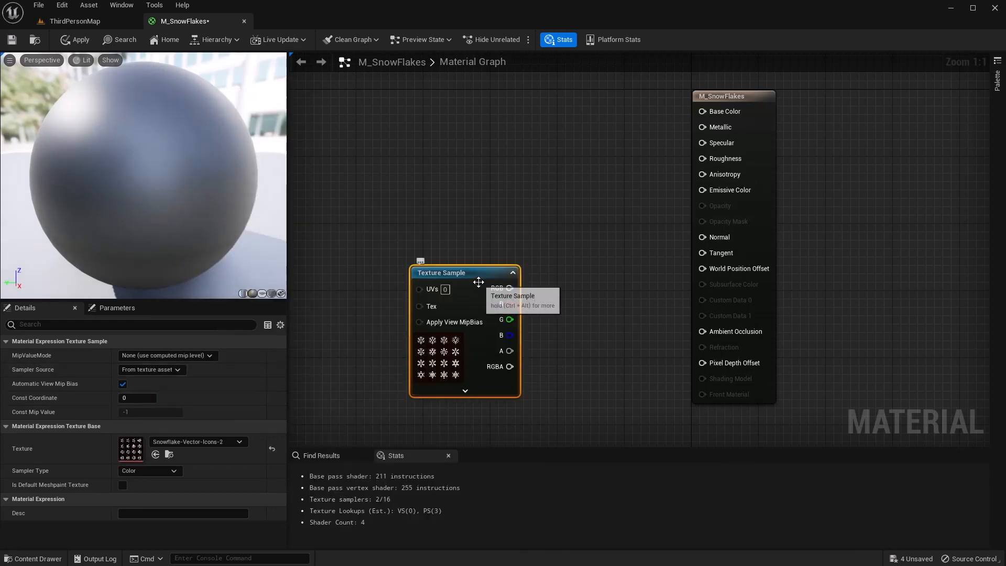
pyautogui.moveTo(468, 272); pyautogui.dragTo(441, 260)
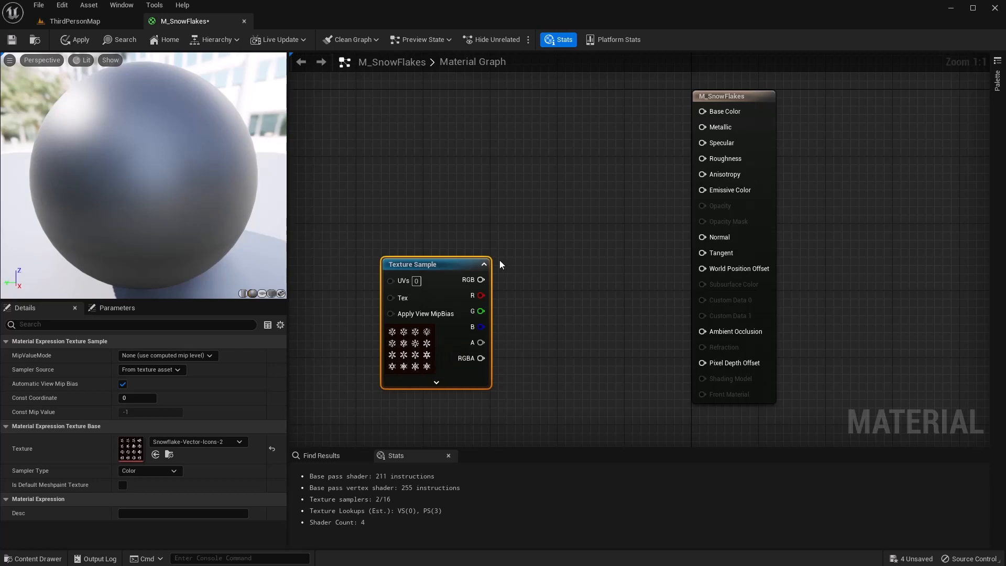
# - Add a Multiply node with its A input fed by the Texture Sample's red channel
pyautogui.moveTo(480, 295); pyautogui.dragTo(540, 232)
pyautogui.write('multiply')
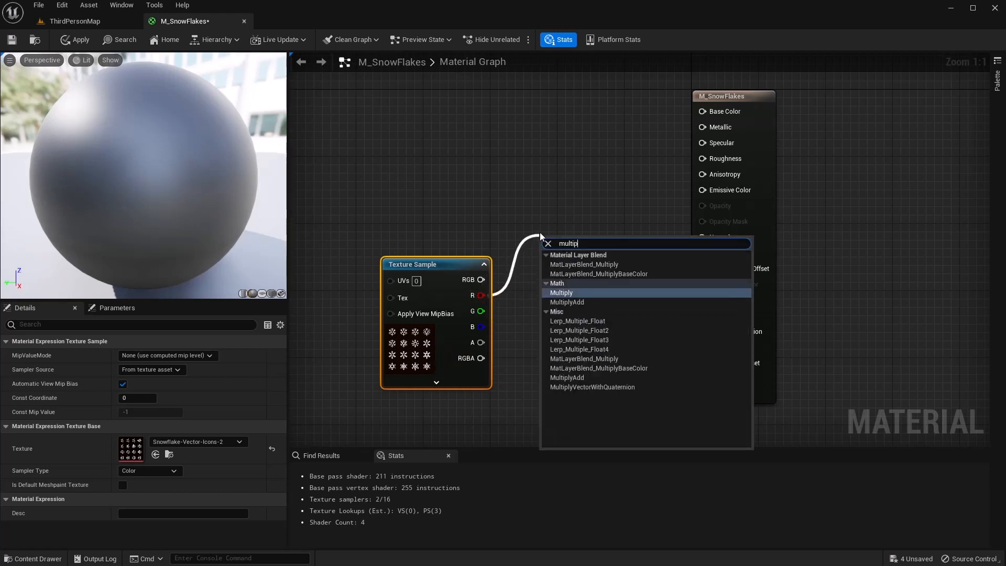
pyautogui.press('Return')
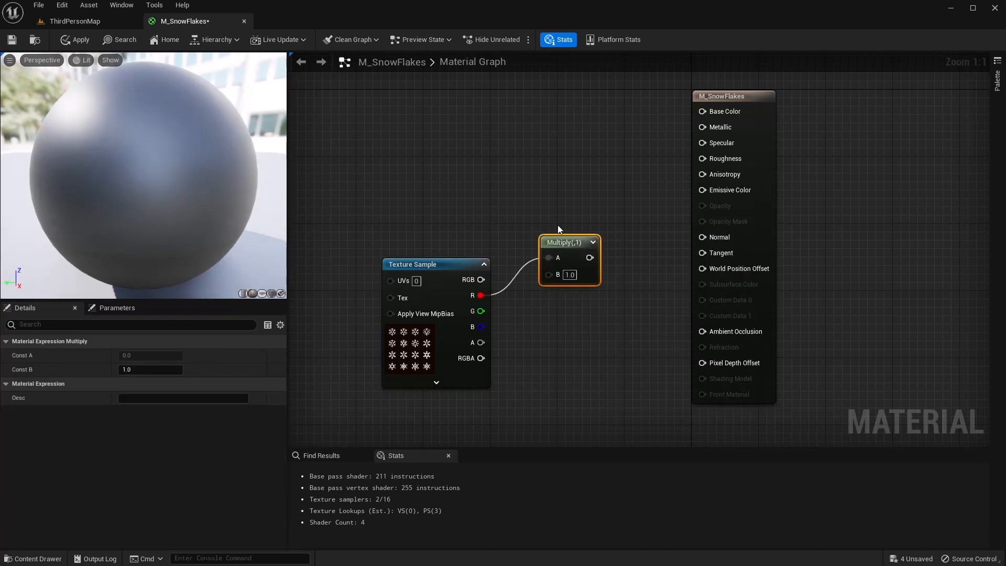
# - Add a Particle Color node, connect its RGB output to the Multiply's B input, and rearrange the nodes
pyautogui.rightClick(441, 129)
pyautogui.write('particl')
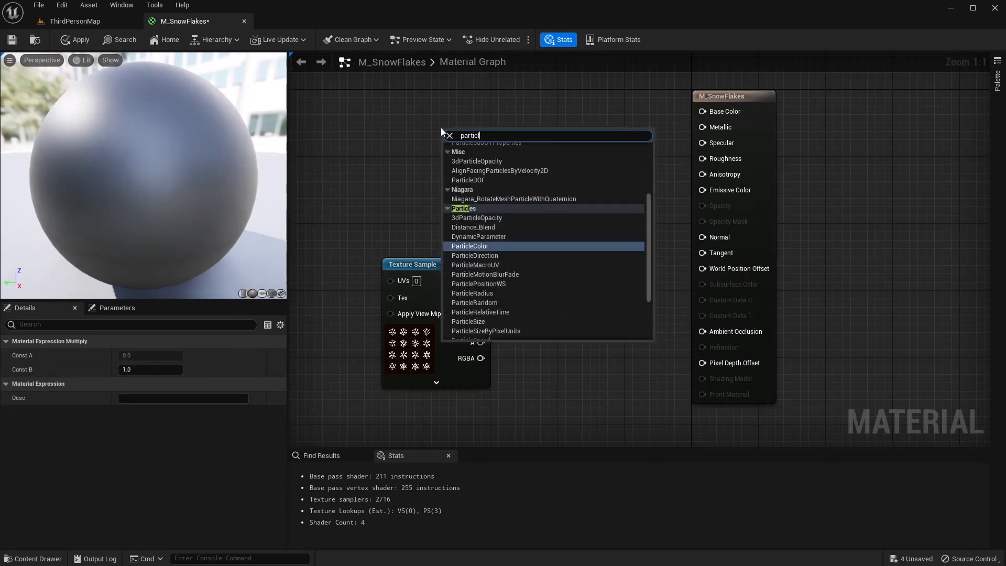
pyautogui.press('Return')
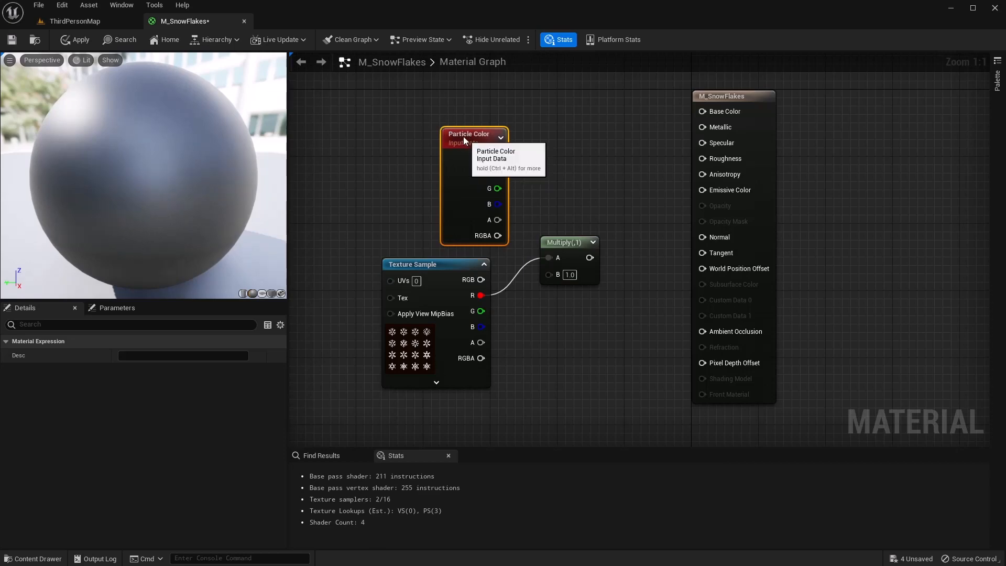
pyautogui.moveTo(463, 136); pyautogui.dragTo(549, 274)
pyautogui.moveTo(582, 323); pyautogui.dragTo(548, 299, button='right')
pyautogui.moveTo(526, 226); pyautogui.dragTo(541, 164)
# - Set the M_SnowFlakes material's blend mode to Translucent and its shading model to Unlit
pyautogui.click(690, 74)
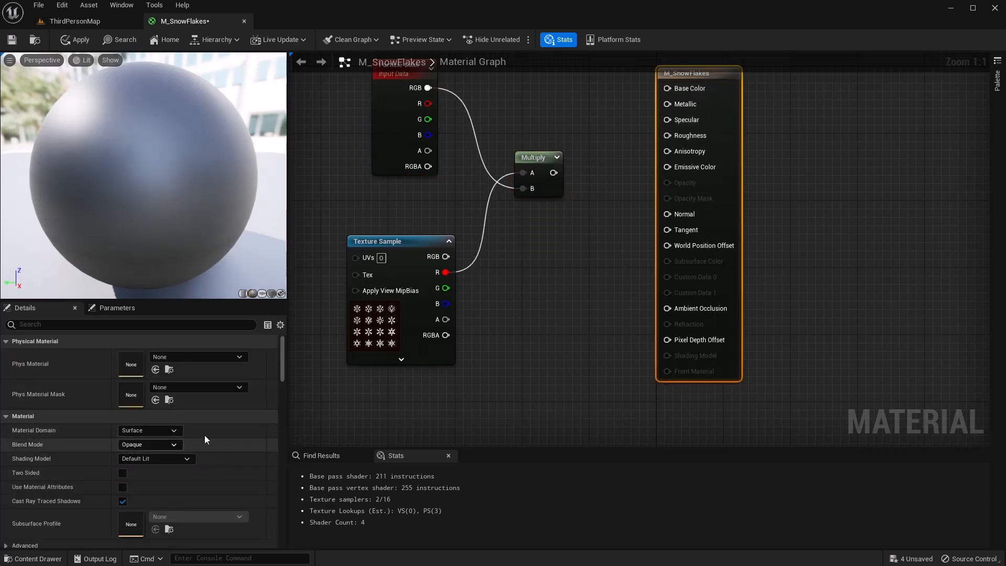
pyautogui.click(150, 445)
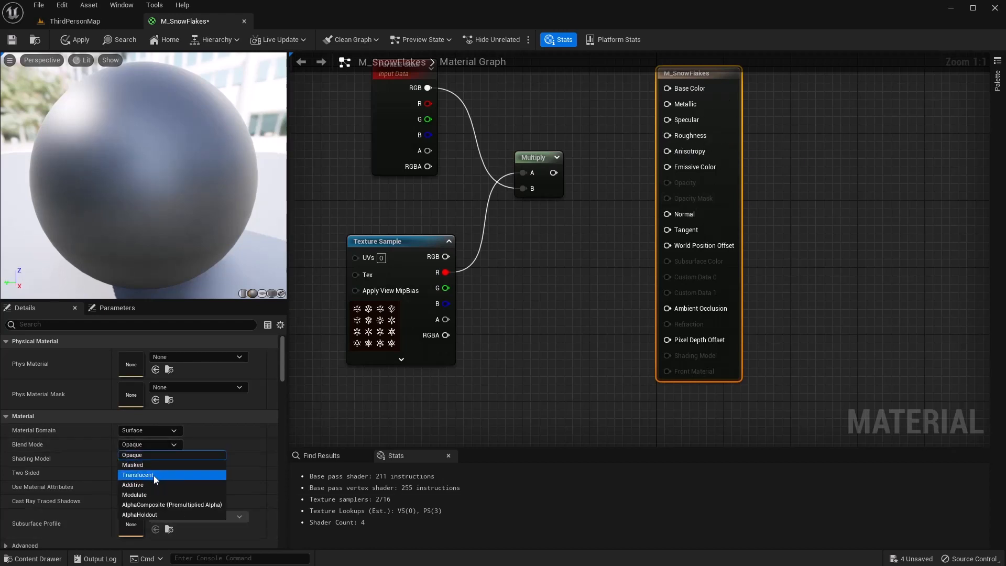
pyautogui.click(153, 475)
pyautogui.click(147, 460)
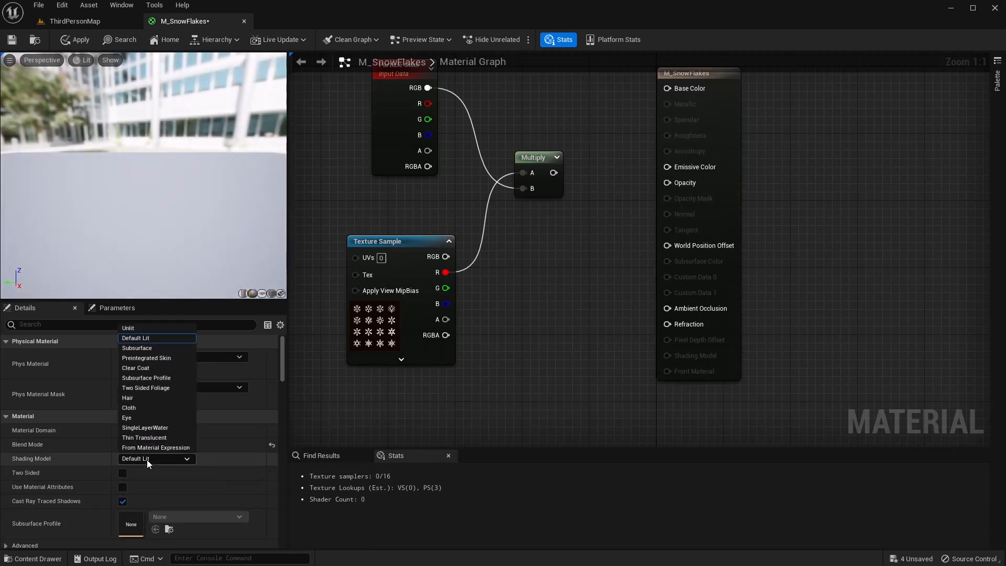
pyautogui.click(137, 329)
# - Connect the Multiply output to Emissive Color and the Texture Sample's red channel to Opacity
pyautogui.moveTo(630, 405); pyautogui.dragTo(620, 442, button='right')
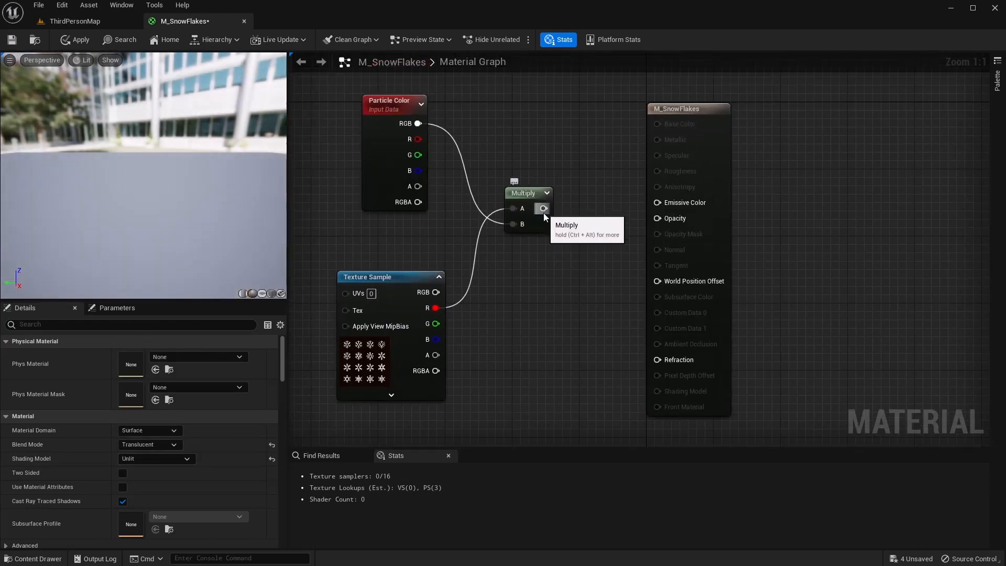
pyautogui.moveTo(543, 208); pyautogui.dragTo(657, 203)
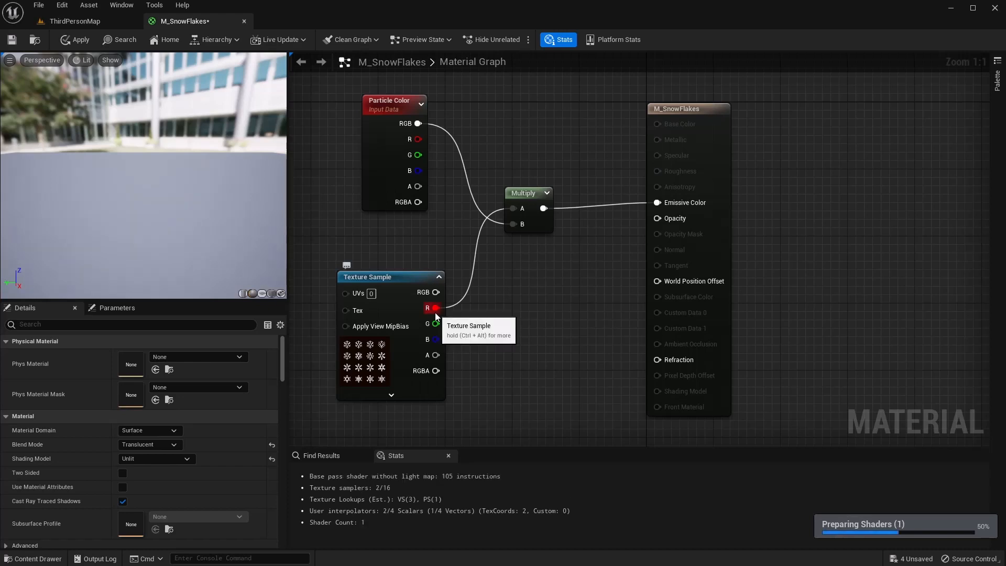
pyautogui.moveTo(436, 308); pyautogui.dragTo(655, 220)
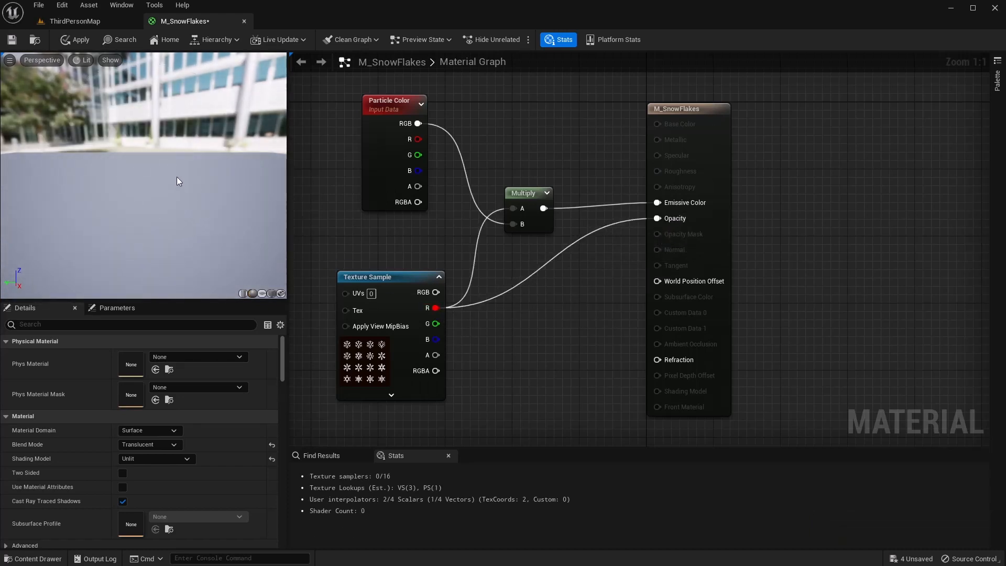
# - Check the snowflake pattern on the material preview, and save and close M_SnowFlakes
pyautogui.moveTo(177, 178); pyautogui.dragTo(218, 181)
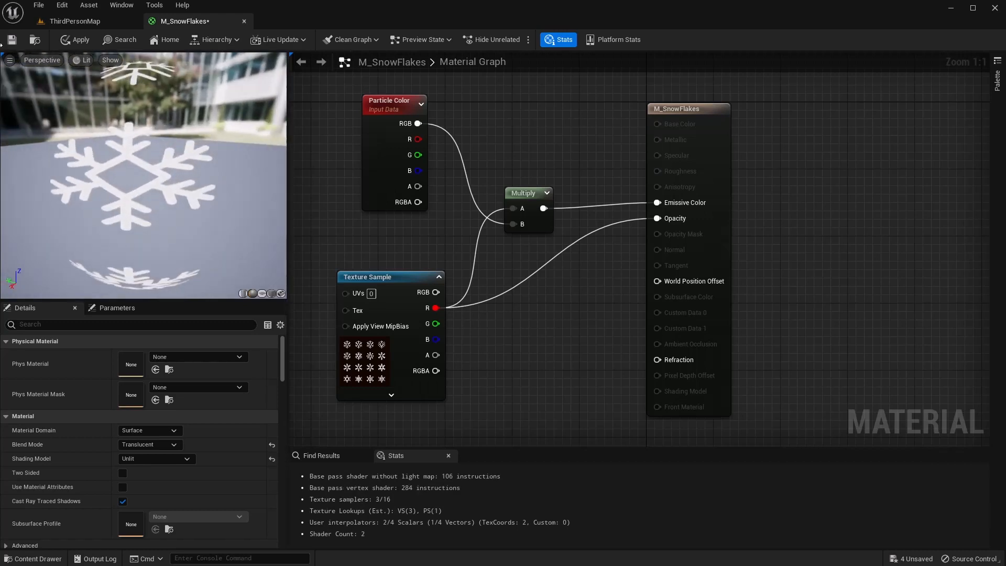
pyautogui.click(12, 40)
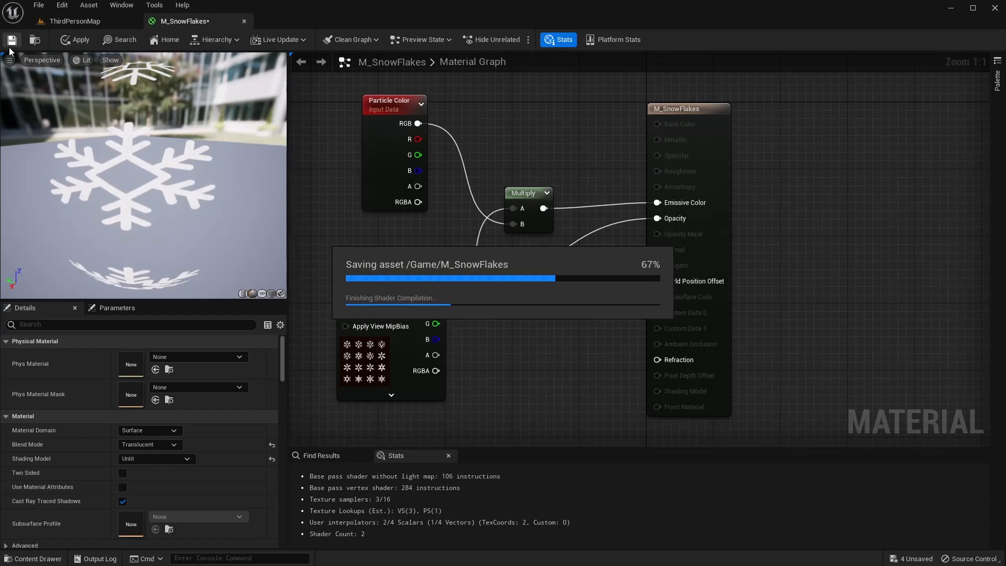
pyautogui.click(244, 21)
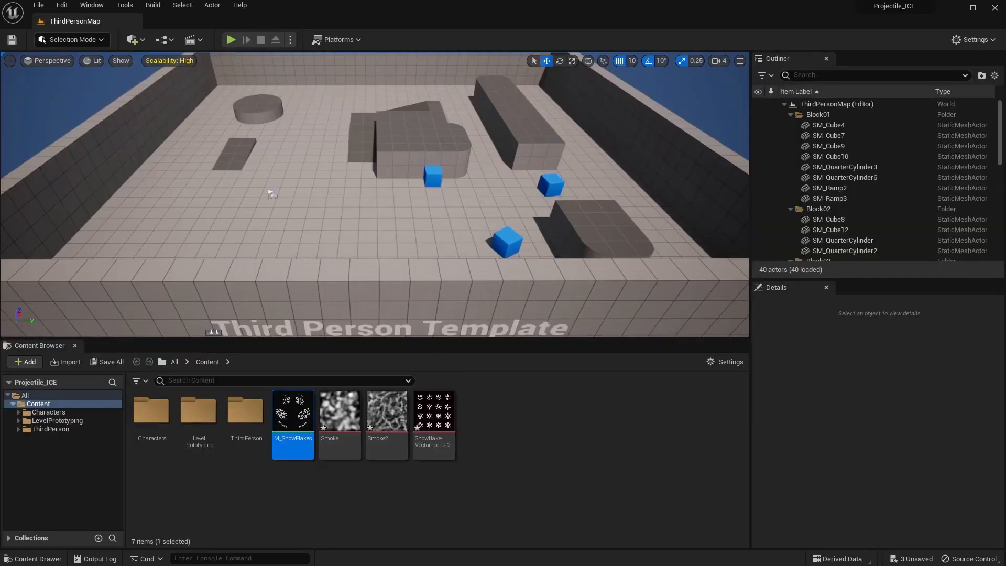
# - Create a second material named M_SnowEffects in the Content folder and open it for editing
pyautogui.rightClick(491, 424)
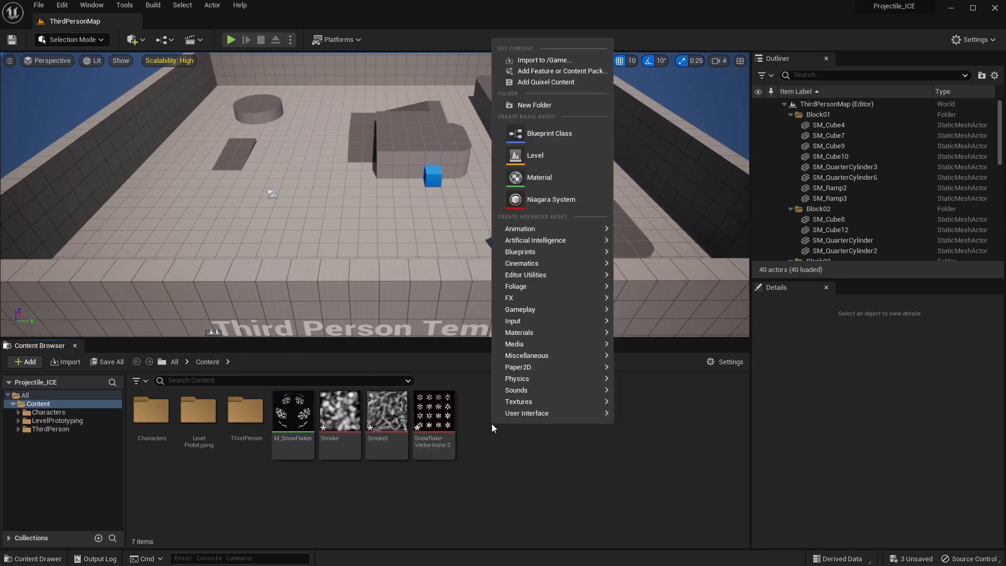
pyautogui.click(548, 177)
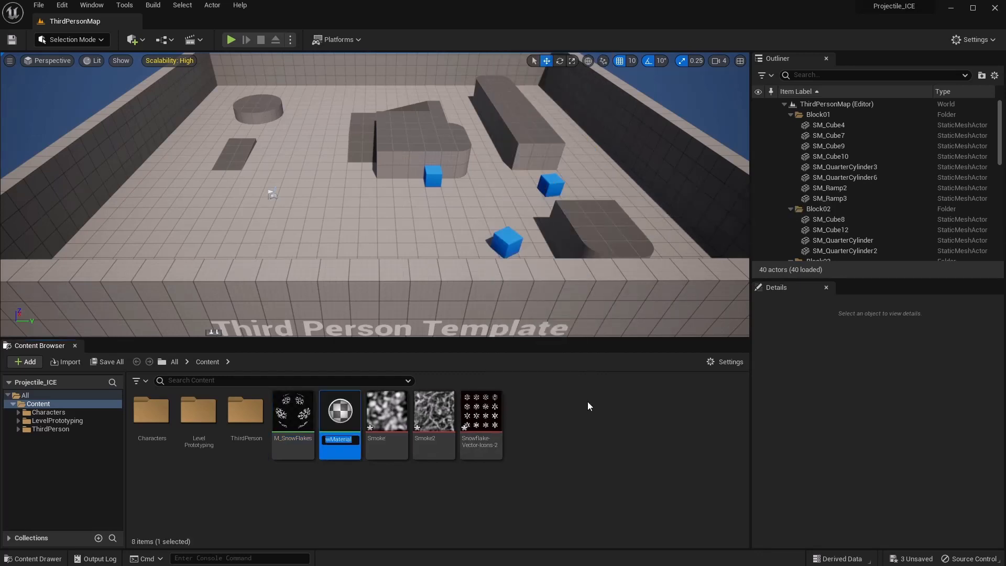
pyautogui.write('M_')
pyautogui.write('SnowEffec')
pyautogui.write('ts')
pyautogui.press('Return')
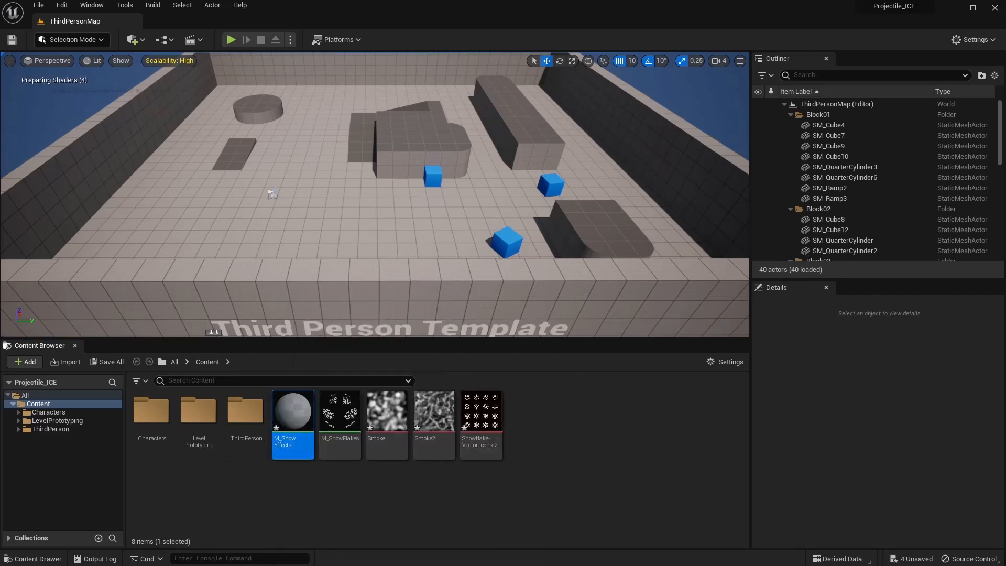
pyautogui.moveTo(63, 55); pyautogui.dragTo(253, 23)
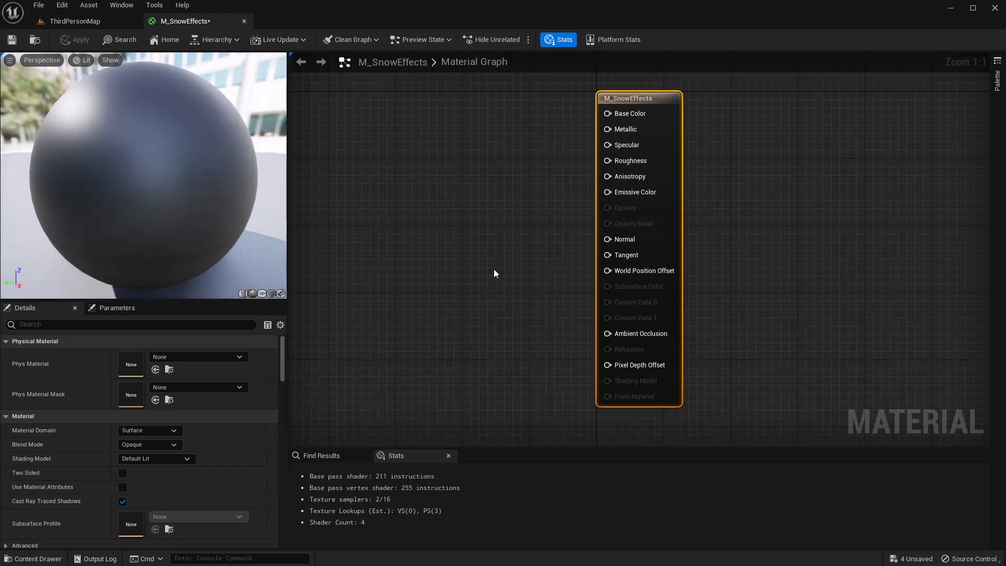
# - Set the M_SnowEffects material's blend mode to Translucent and its shading model to Unlit
pyautogui.moveTo(494, 273); pyautogui.dragTo(661, 258, button='right')
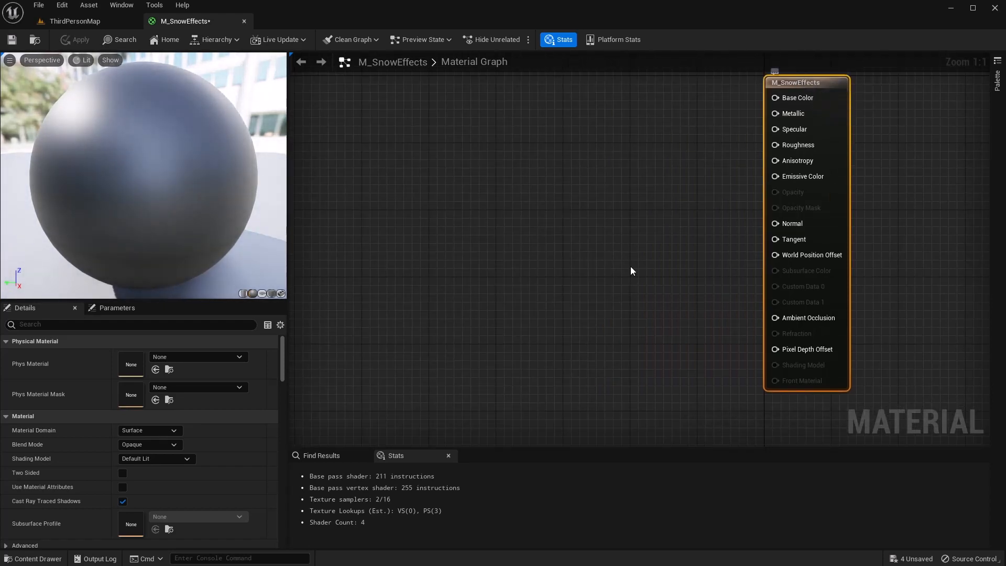
pyautogui.click(152, 444)
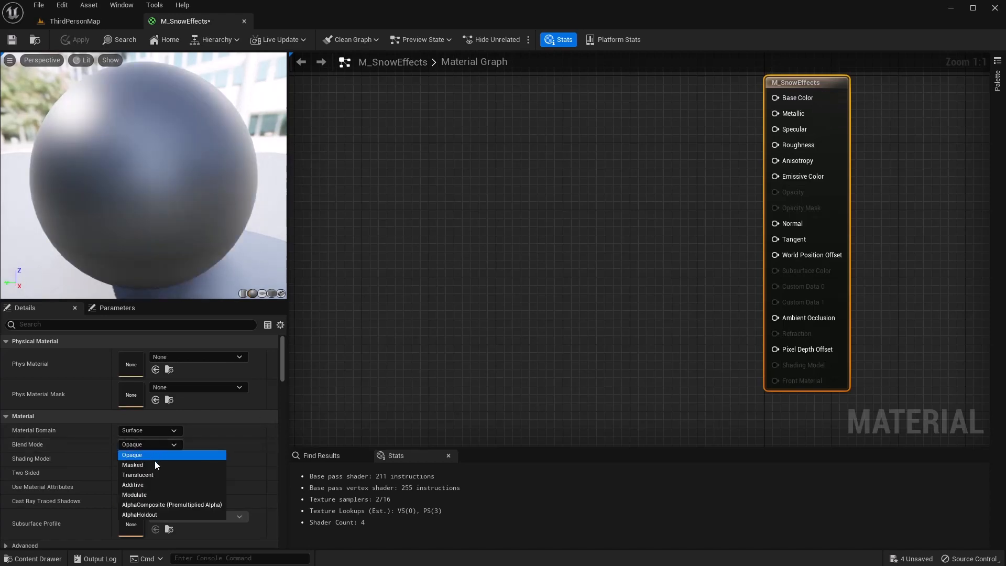
pyautogui.click(155, 475)
pyautogui.click(148, 459)
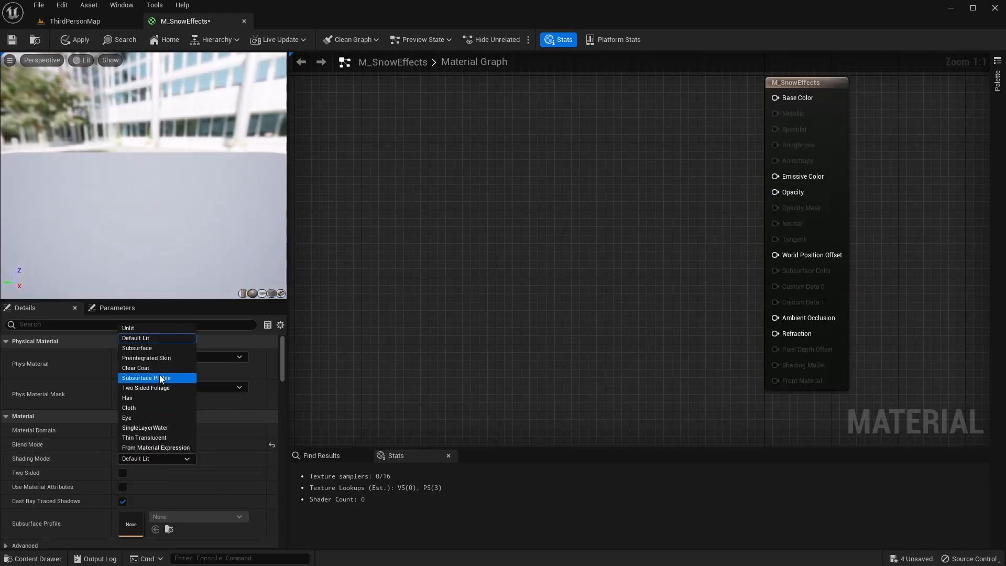
pyautogui.click(160, 337)
pyautogui.click(168, 459)
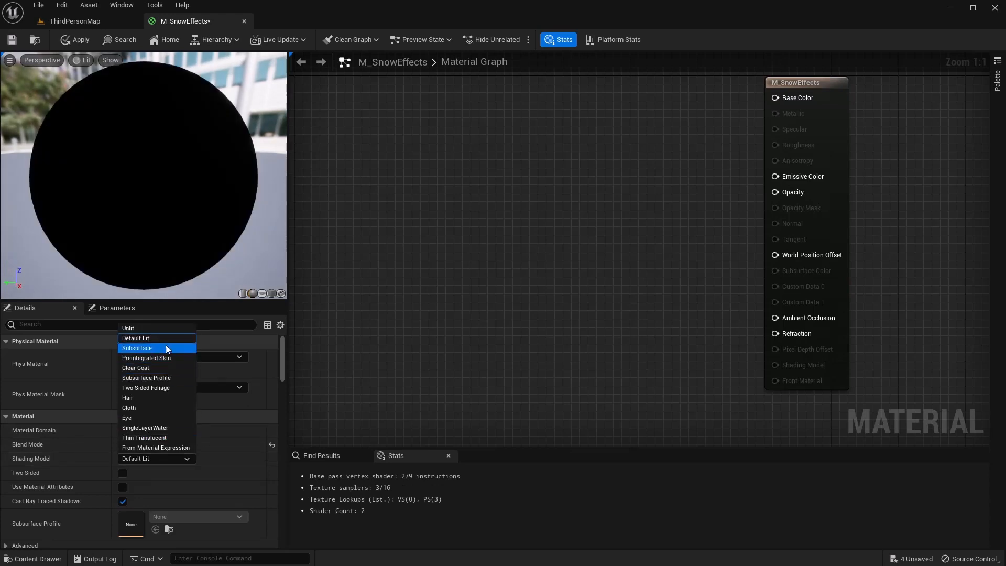
pyautogui.click(160, 328)
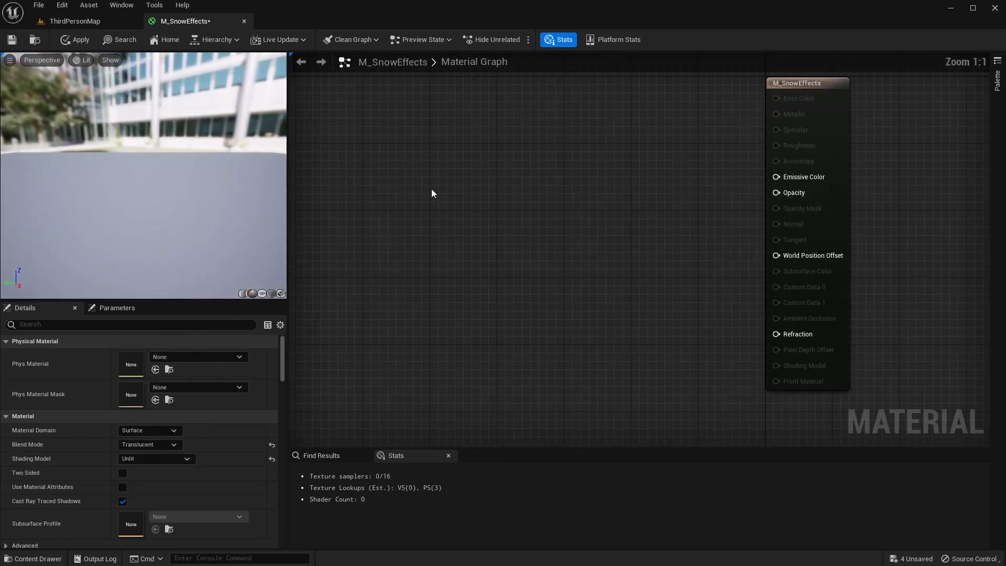
# - Add a Texture Sample node to the material graph, assign it the Smoke texture, and place it well away from the material's output node
pyautogui.moveTo(431, 193); pyautogui.dragTo(478, 243, button='right')
pyautogui.rightClick(519, 287)
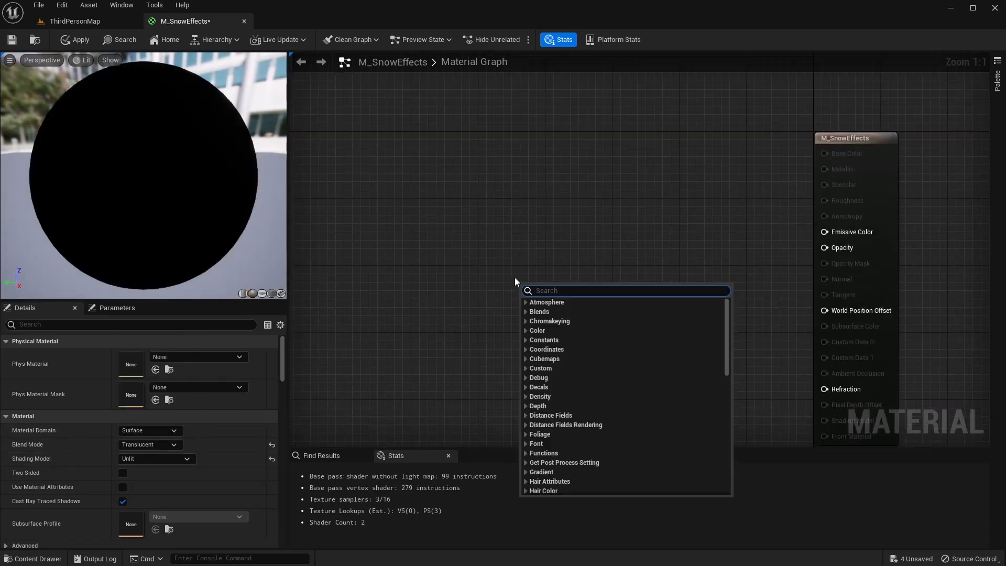
pyautogui.write('text')
pyautogui.click(559, 400)
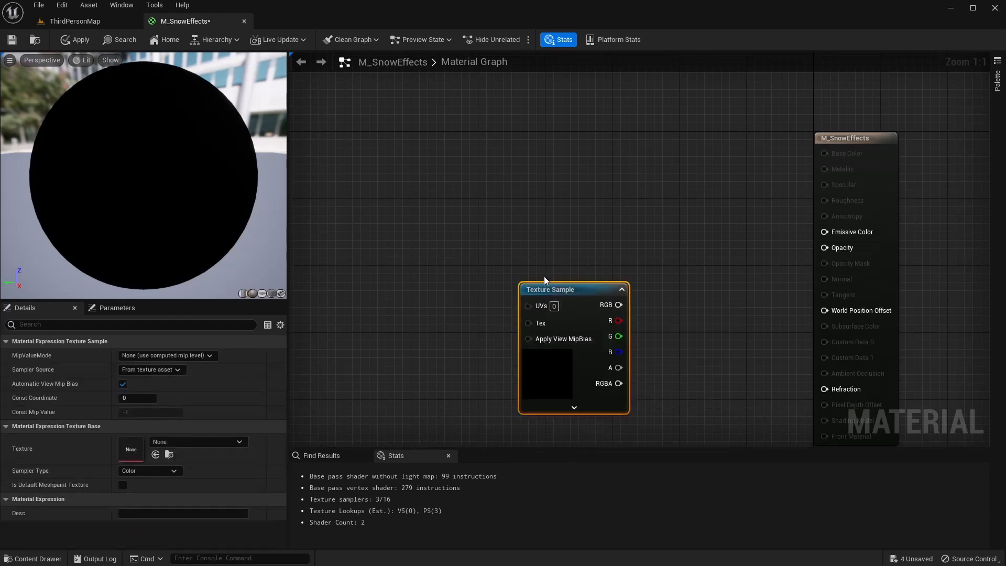
pyautogui.moveTo(566, 295); pyautogui.dragTo(551, 236)
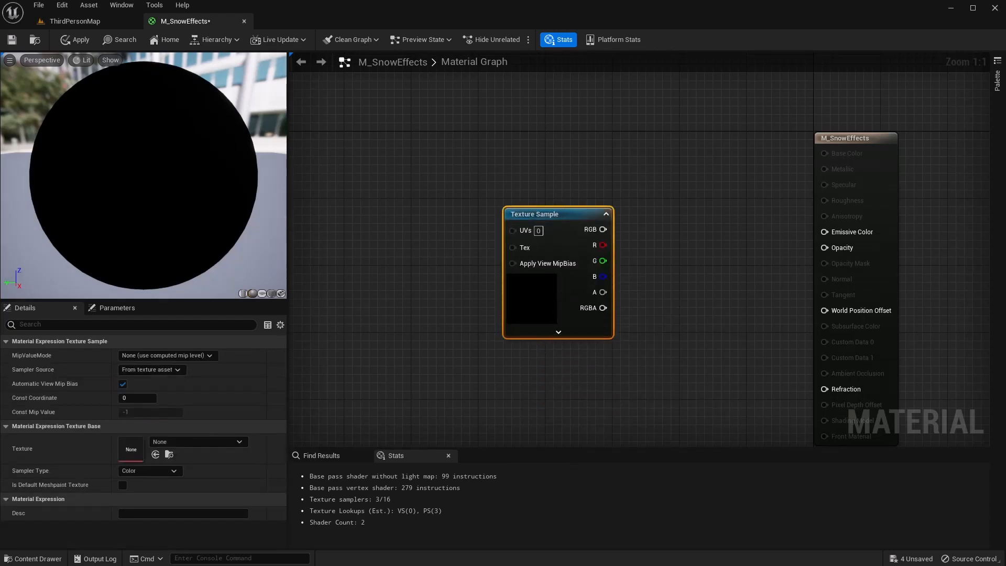
pyautogui.click(235, 442)
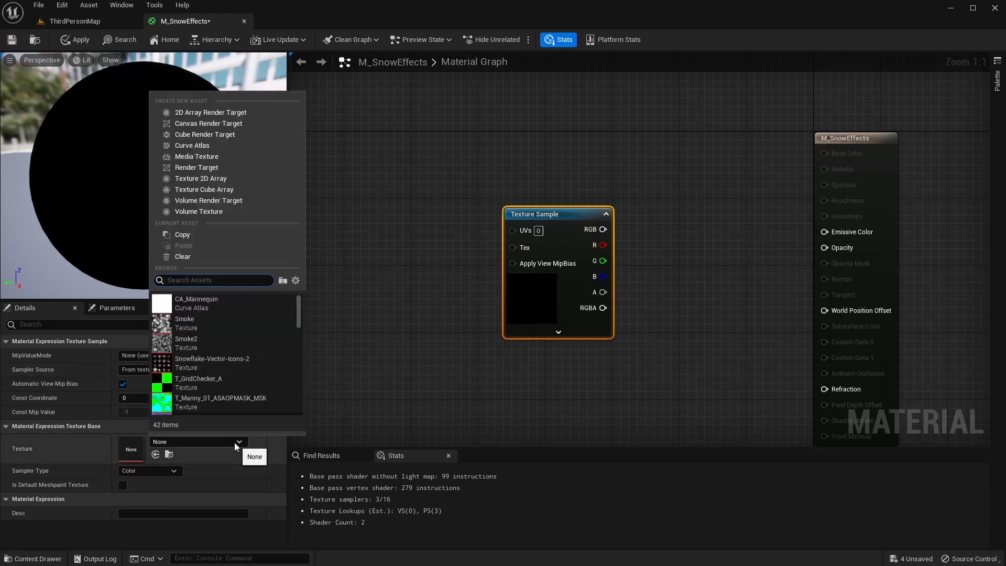
pyautogui.click(187, 322)
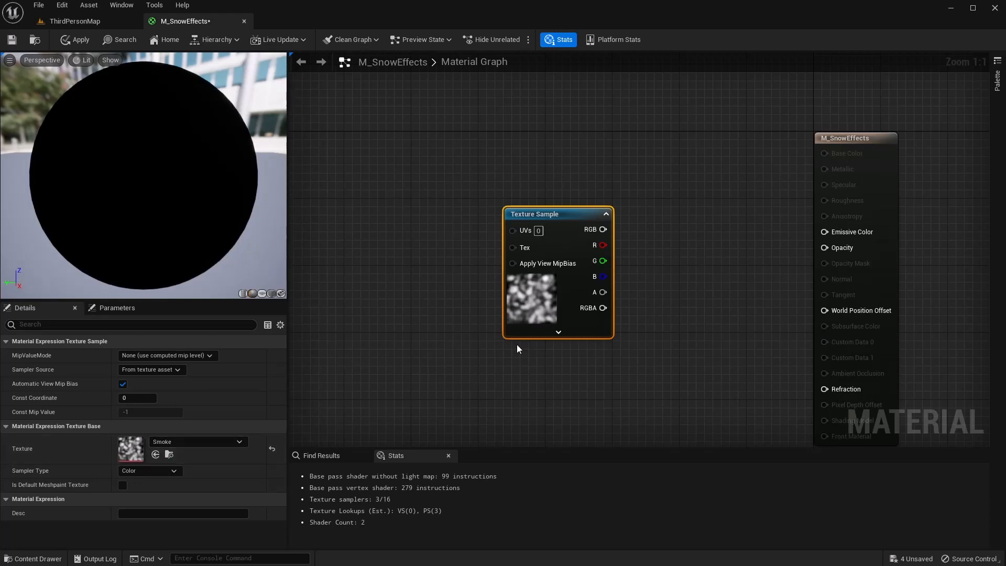
pyautogui.moveTo(573, 216); pyautogui.dragTo(409, 290)
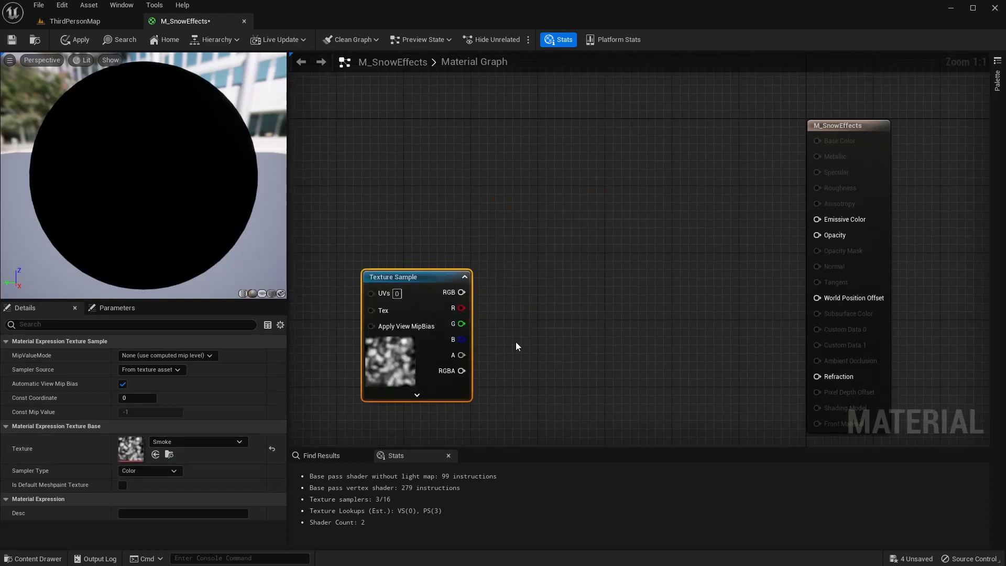
# - Add a RadialGradientExponential node and place it below the Texture Sample
pyautogui.moveTo(516, 343); pyautogui.dragTo(631, 187, button='right')
pyautogui.rightClick(455, 231)
pyautogui.write('rad')
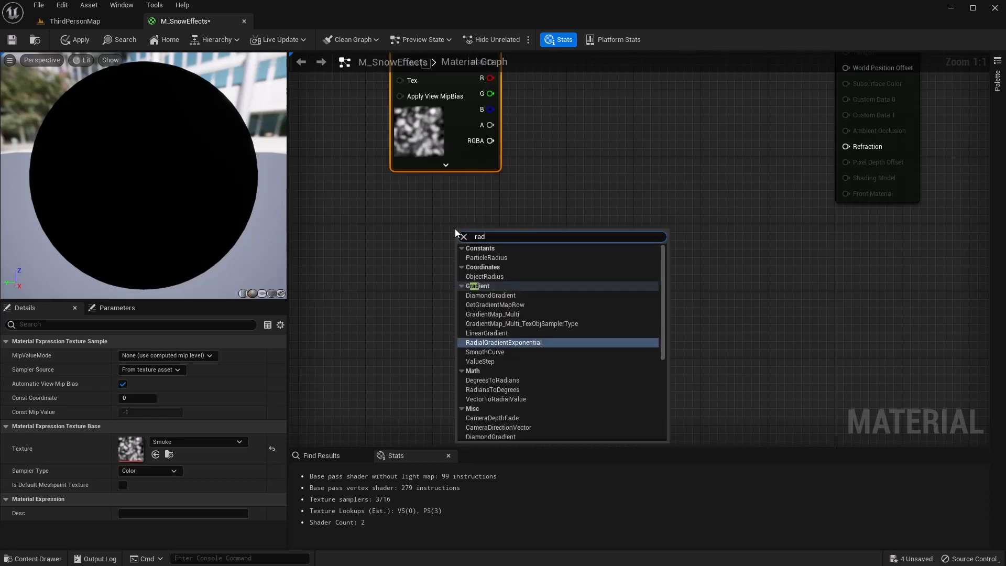
pyautogui.click(513, 342)
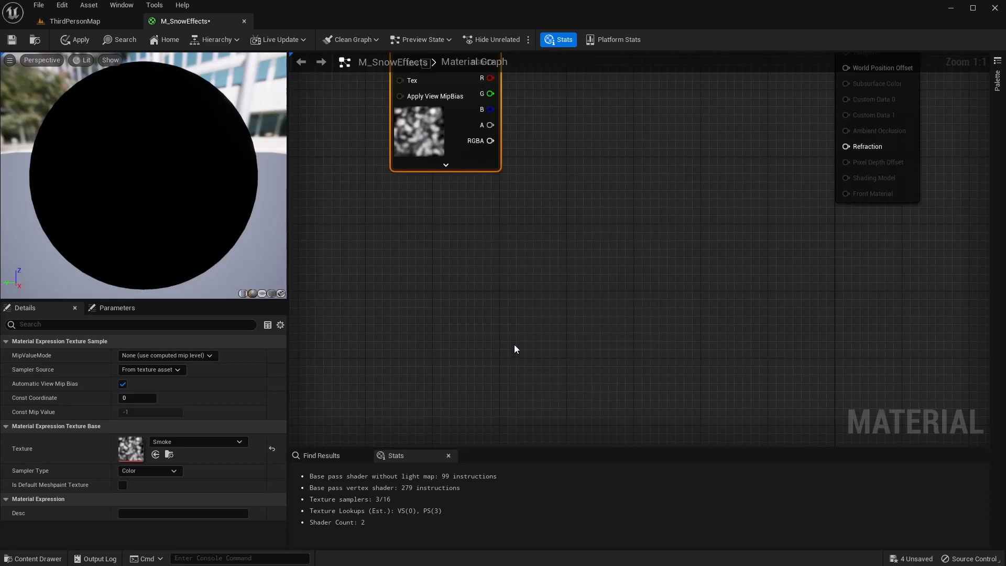
pyautogui.moveTo(509, 236); pyautogui.dragTo(398, 221)
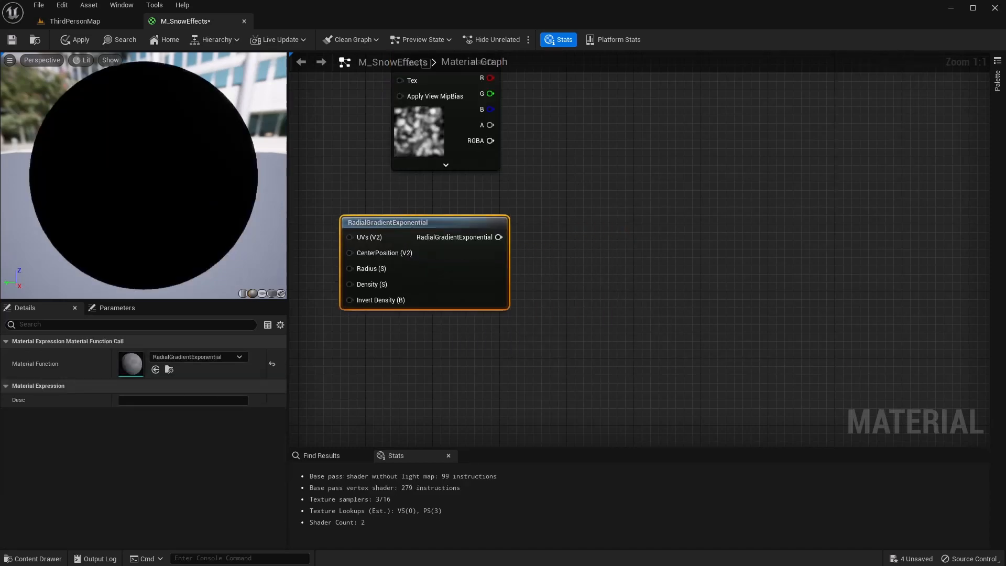
# - Multiply the Texture Sample's red channel by the RadialGradientExponential output using a new Multiply node
pyautogui.moveTo(495, 86); pyautogui.dragTo(460, 164, button='right')
pyautogui.moveTo(456, 157); pyautogui.dragTo(531, 212)
pyautogui.write('multiply')
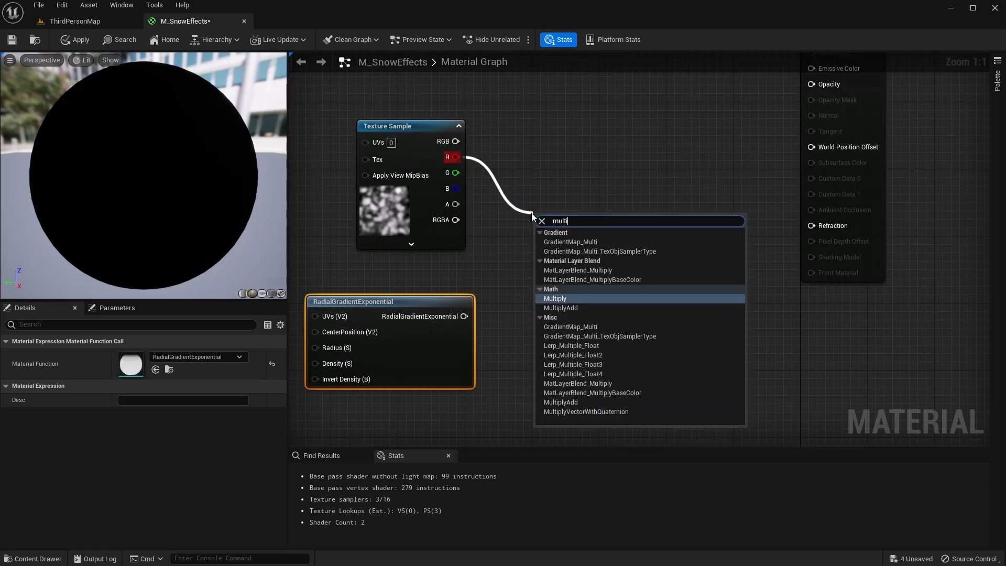
pyautogui.press('Return')
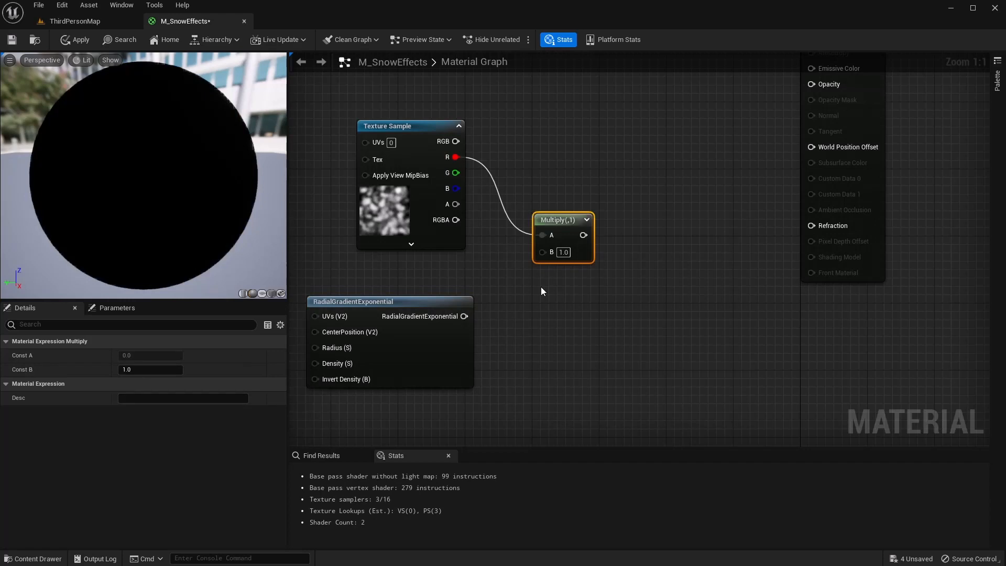
pyautogui.moveTo(464, 316); pyautogui.dragTo(542, 251)
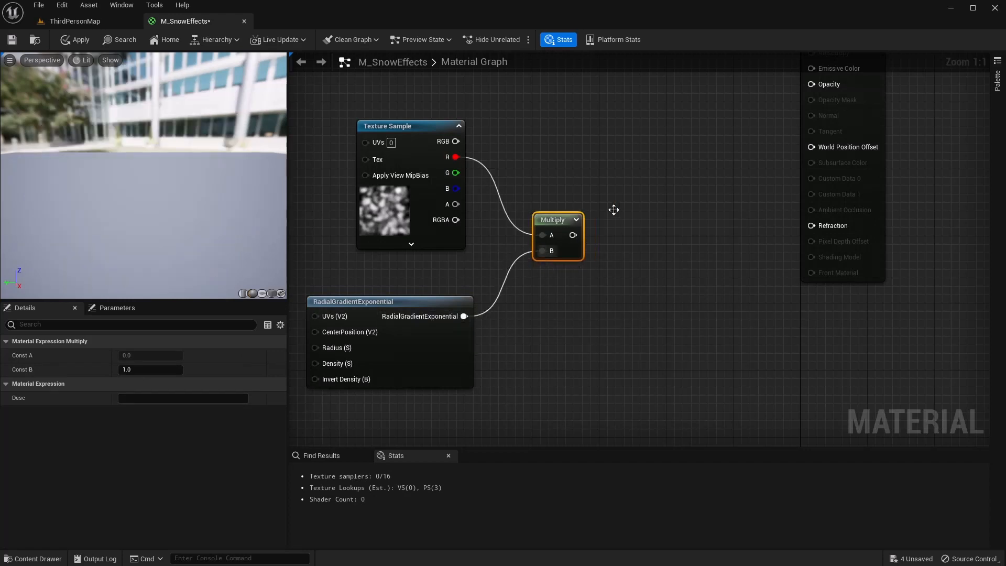
# - Add a Particle Color node and place it above the Texture Sample and Multiply nodes
pyautogui.moveTo(628, 196); pyautogui.dragTo(544, 371, button='right')
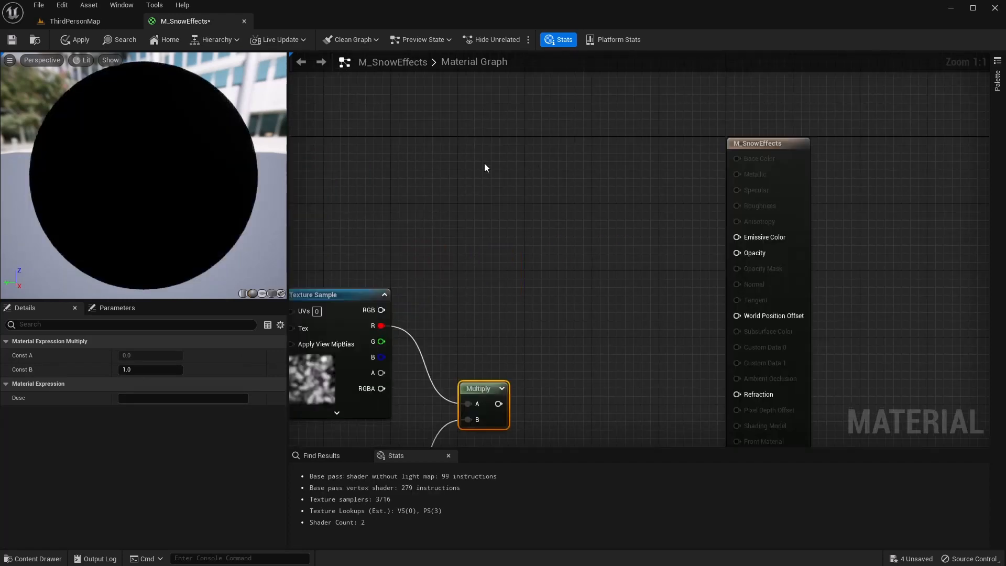
pyautogui.rightClick(484, 163)
pyautogui.write('partic')
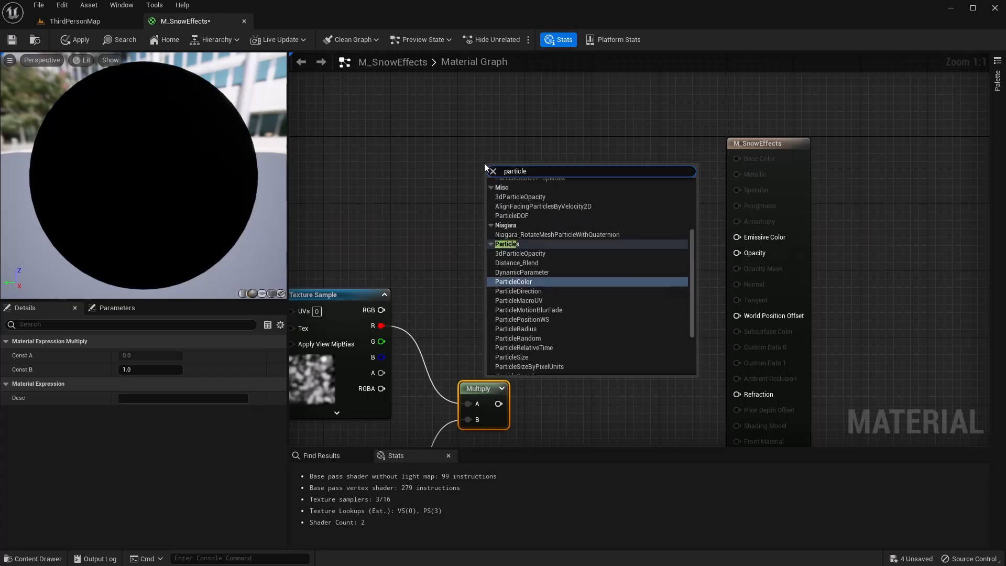
pyautogui.write('le')
pyautogui.press('Return')
pyautogui.moveTo(515, 169); pyautogui.dragTo(472, 134)
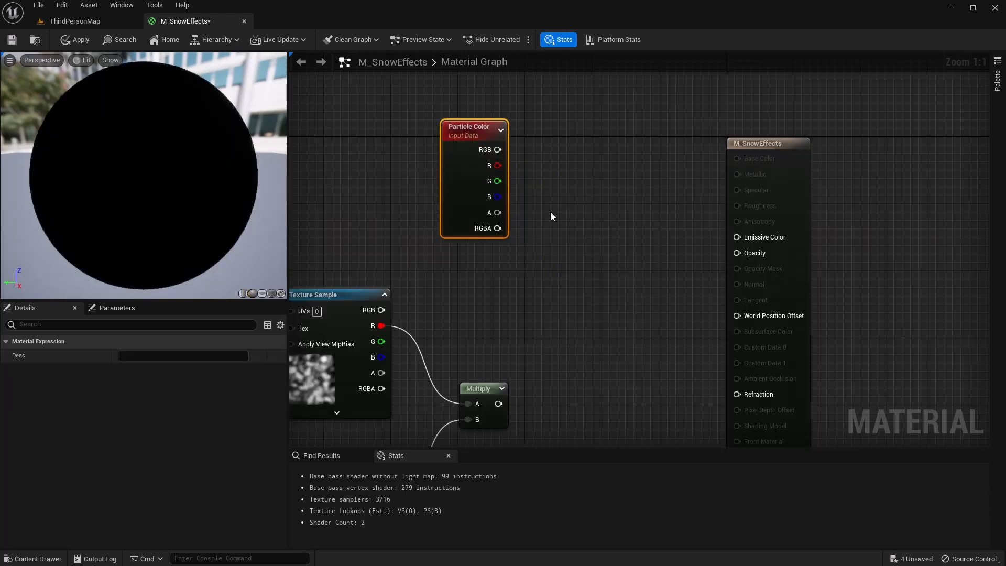
# - Multiply the Particle Color alpha by the texture-gradient Multiply output, and connect the result to Opacity
pyautogui.moveTo(567, 287); pyautogui.dragTo(562, 214, button='right')
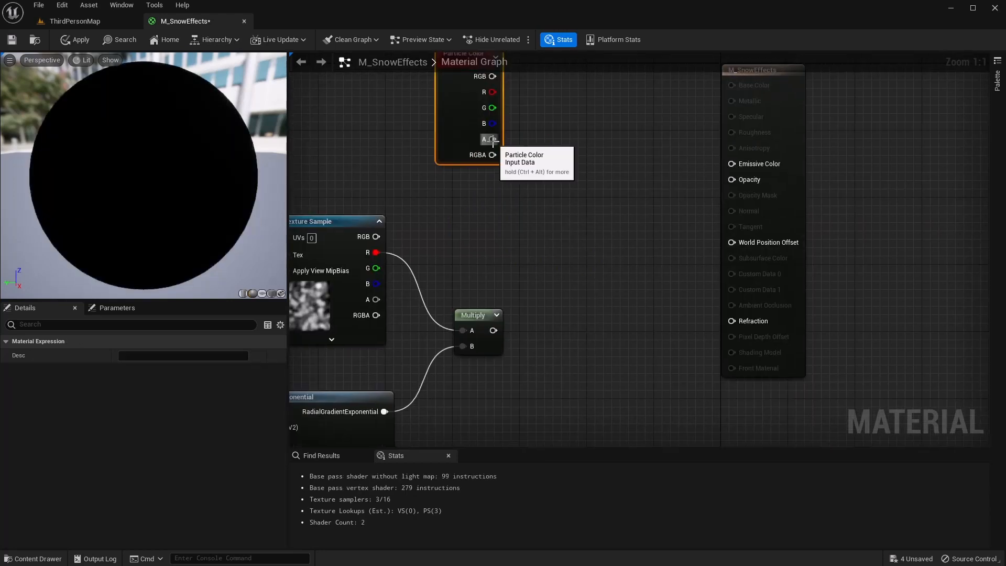
pyautogui.moveTo(492, 139); pyautogui.dragTo(561, 214)
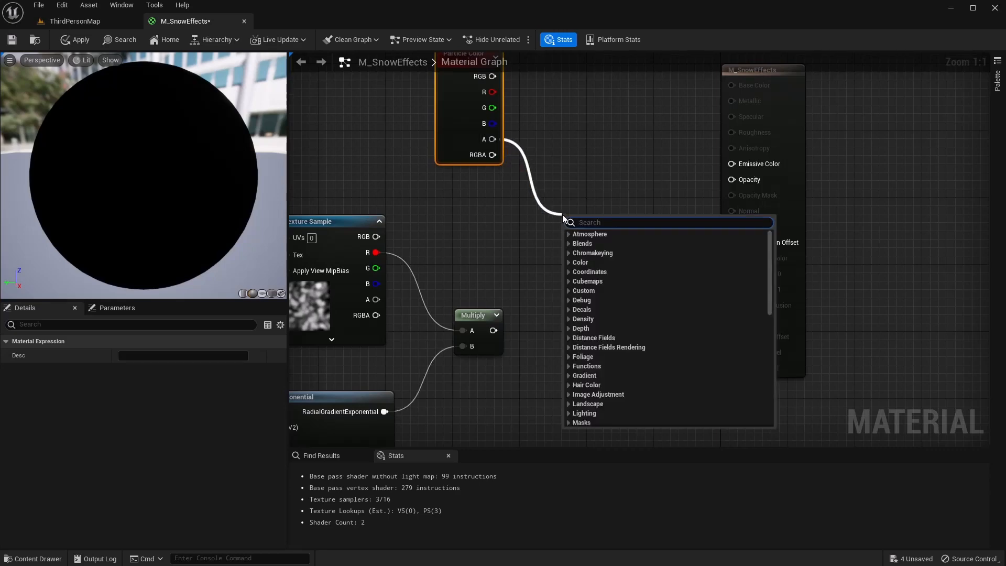
pyautogui.write('multipl')
pyautogui.press('Return')
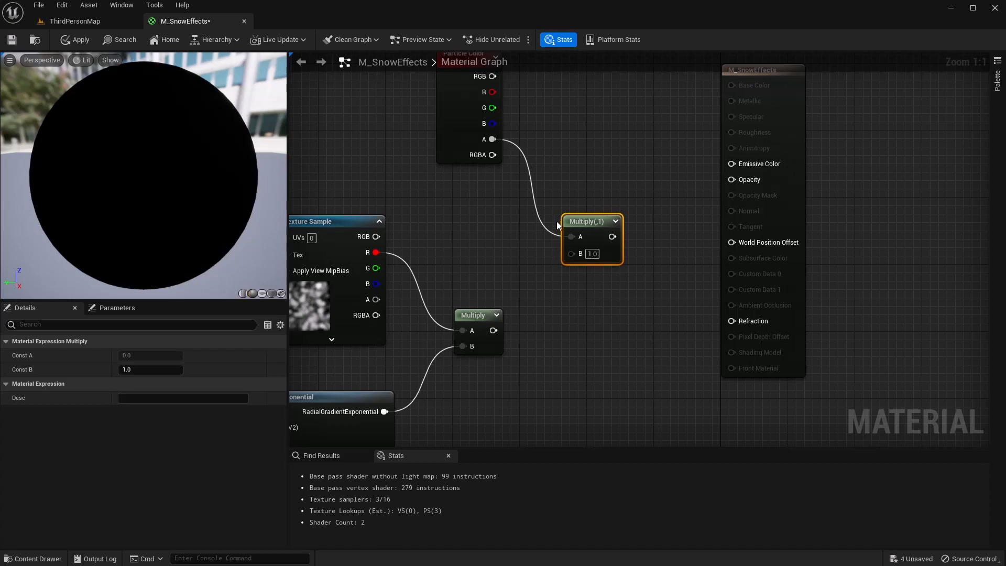
pyautogui.moveTo(493, 330); pyautogui.dragTo(571, 253)
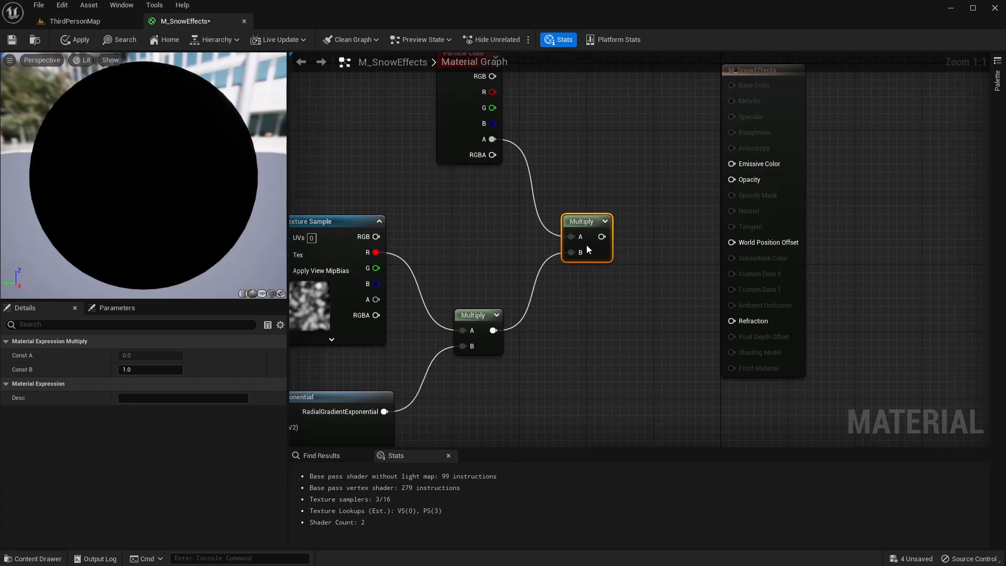
pyautogui.moveTo(602, 237); pyautogui.dragTo(733, 180)
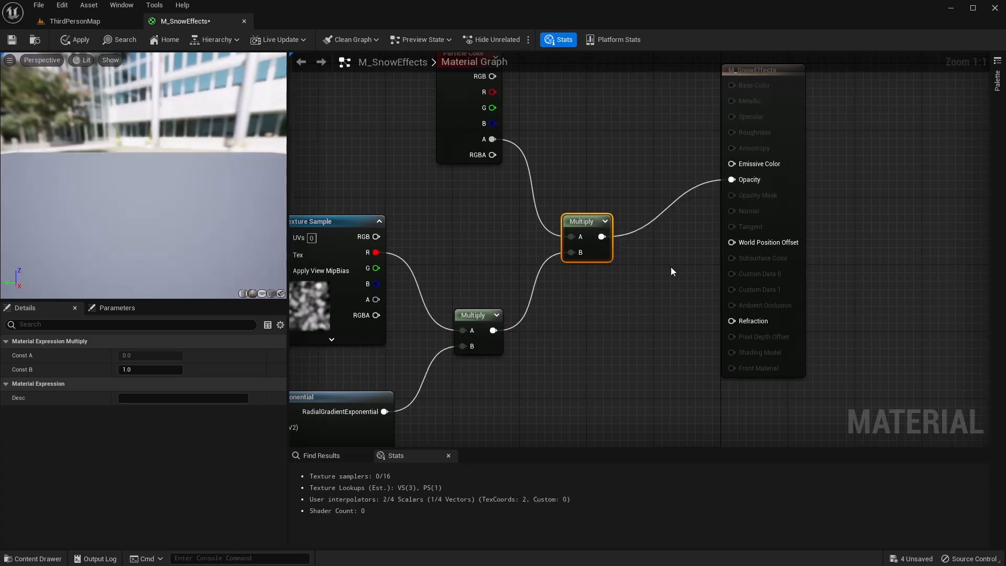
# - Multiply the texture-gradient Multiply output by the Particle Color RGB in a new Multiply node, and connect the result to Emissive Color
pyautogui.moveTo(671, 270); pyautogui.dragTo(680, 316, button='right')
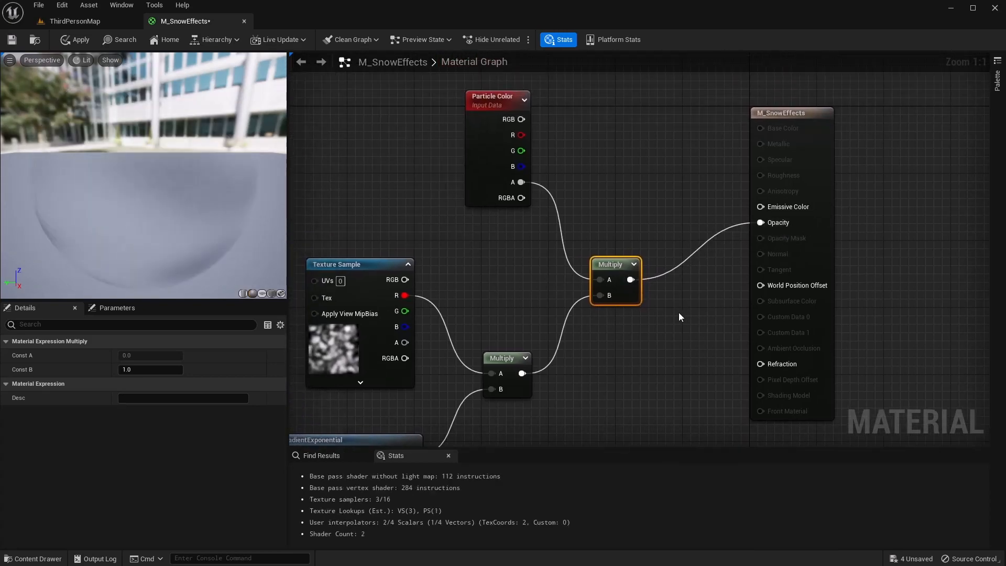
pyautogui.moveTo(521, 373); pyautogui.dragTo(622, 151)
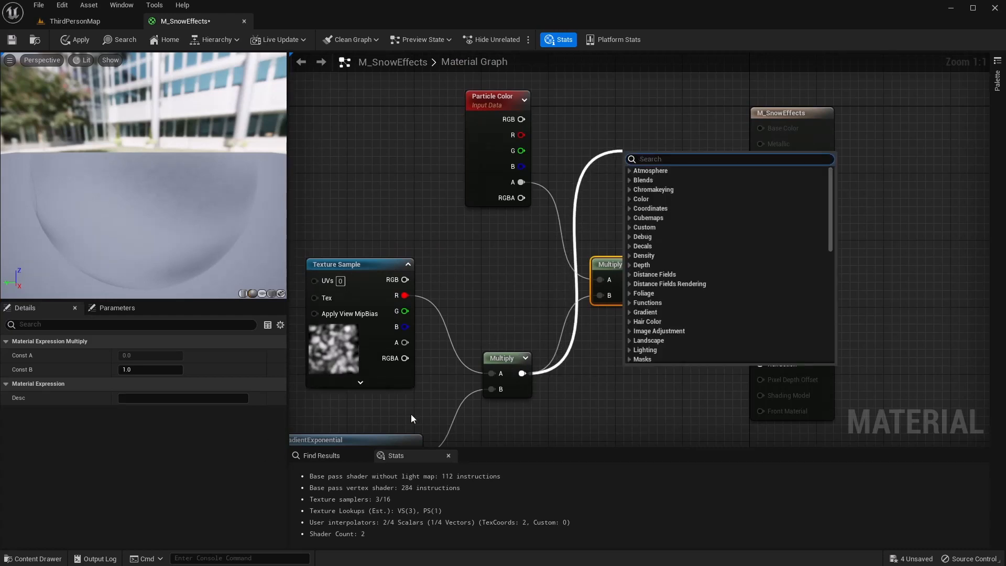
pyautogui.write('multiply')
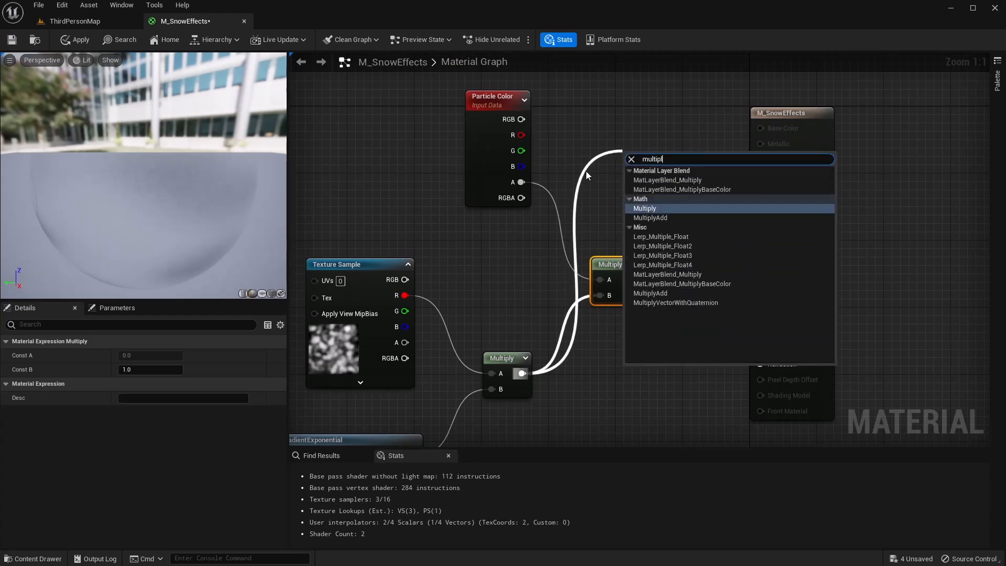
pyautogui.press('Return')
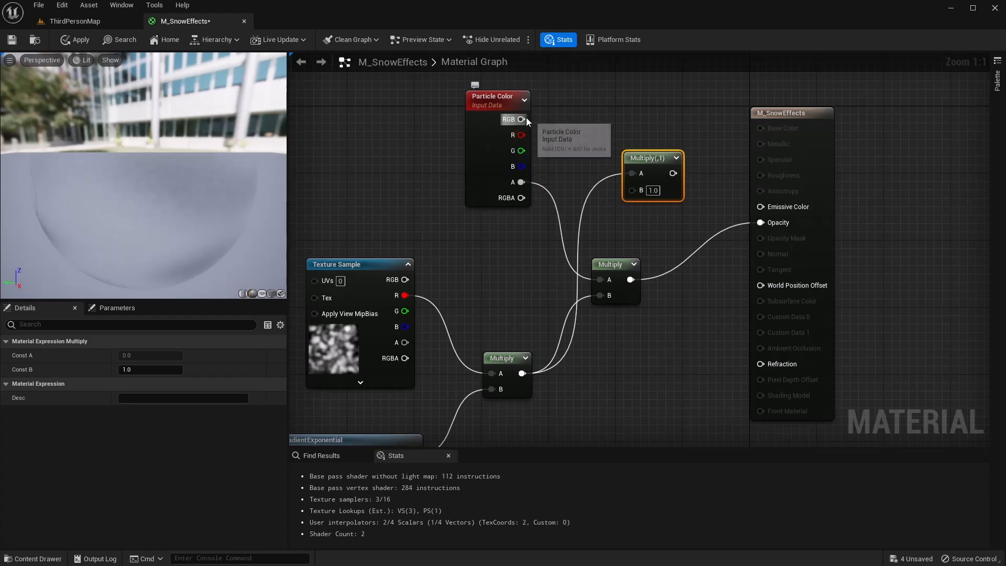
pyautogui.moveTo(521, 119); pyautogui.dragTo(759, 207)
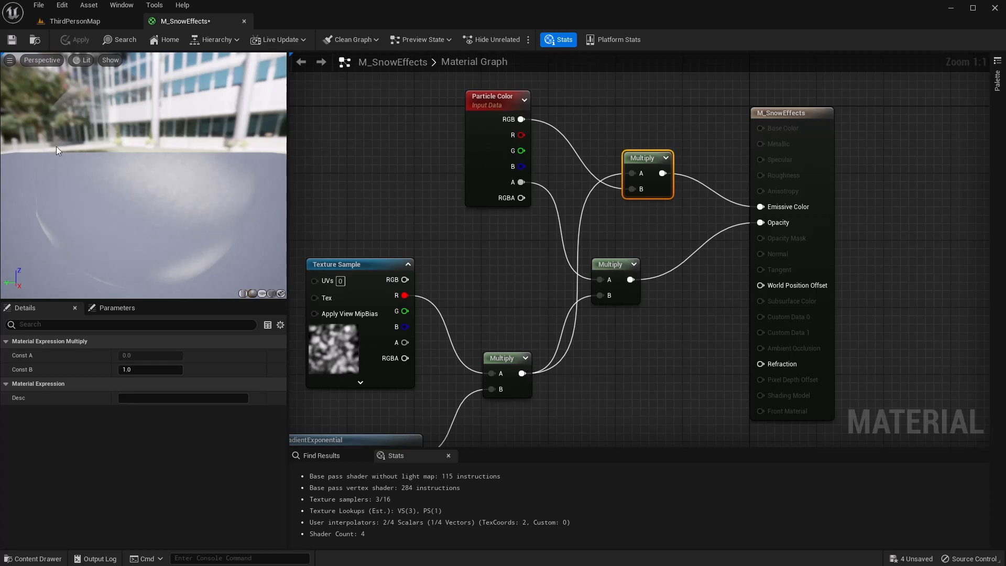
# - Add a Panner node feeding the UVs input of the Smoke Texture Sample
pyautogui.moveTo(142, 176)
pyautogui.mouseDown()
pyautogui.moveTo(178, 170)
pyautogui.moveTo(142, 175)
pyautogui.moveTo(162, 173)
pyautogui.mouseUp()
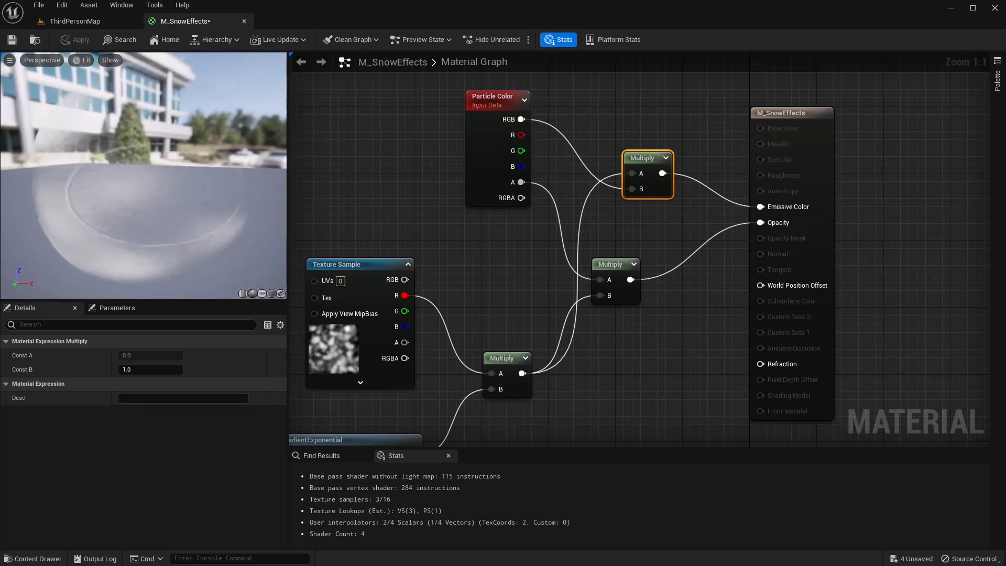
pyautogui.moveTo(442, 251); pyautogui.dragTo(539, 243, button='right')
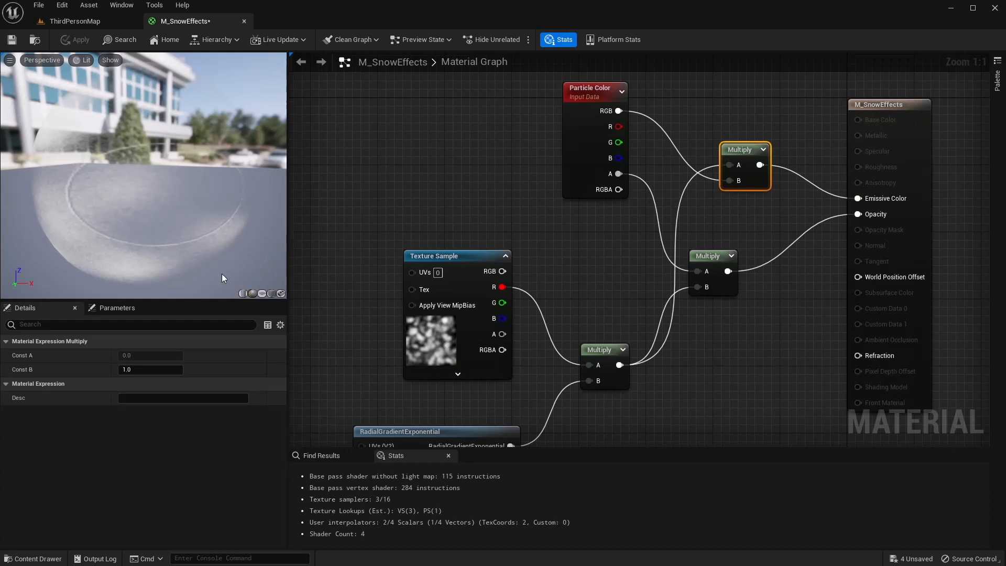
pyautogui.moveTo(374, 227); pyautogui.dragTo(487, 153, button='right')
pyautogui.moveTo(372, 271); pyautogui.dragTo(457, 240, button='right')
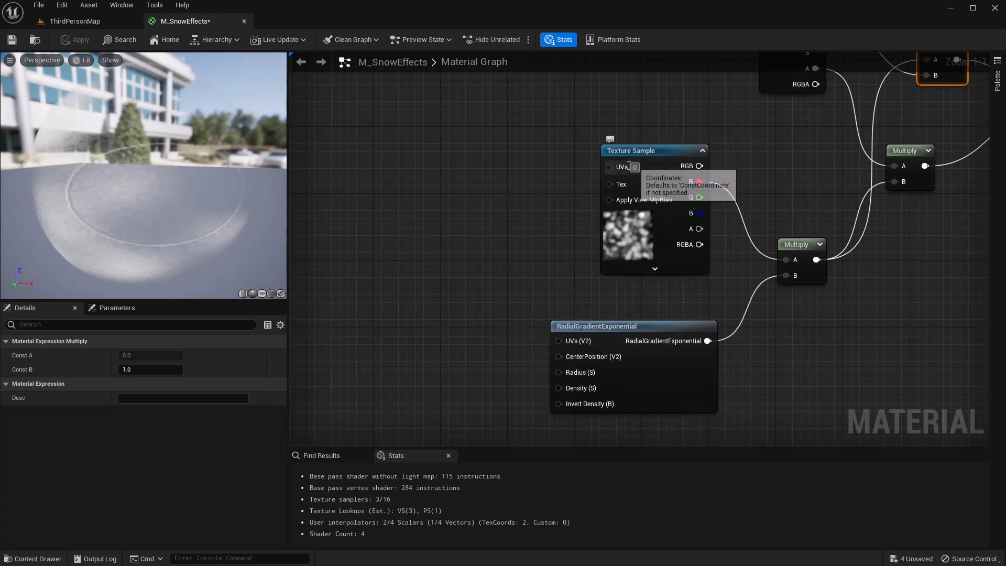
pyautogui.moveTo(609, 166); pyautogui.dragTo(484, 159)
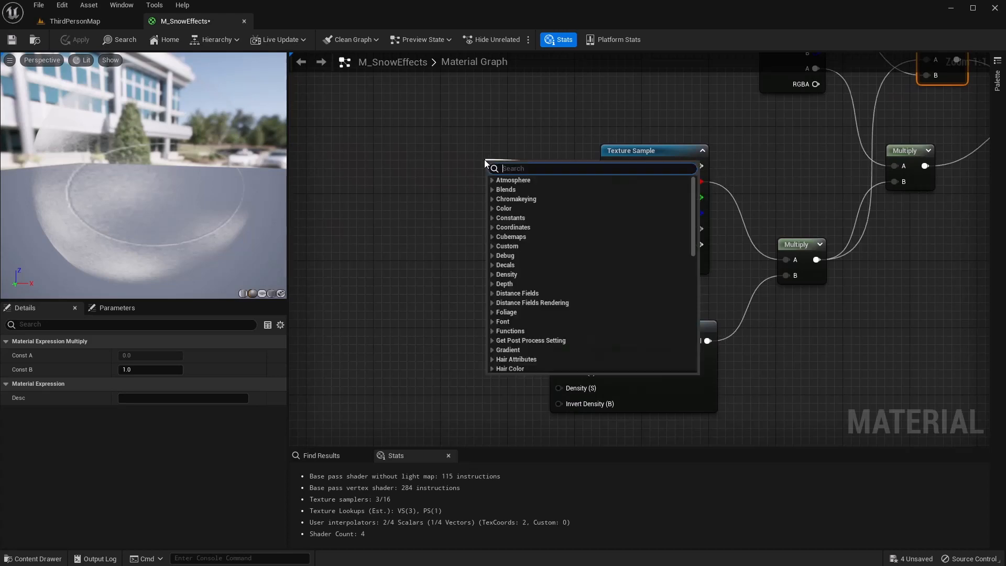
pyautogui.write('panner')
pyautogui.press('Return')
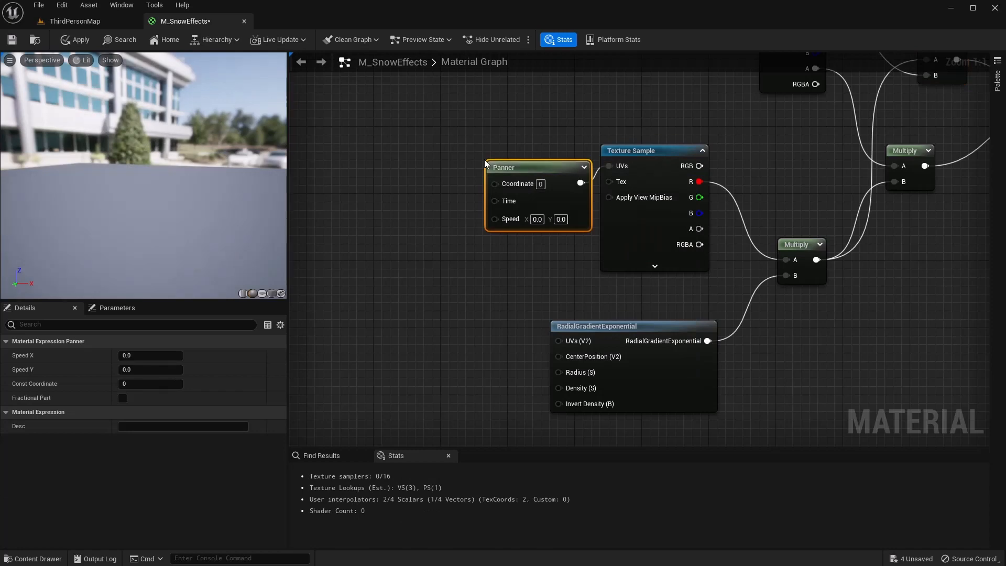
# - Align the Panner with the Texture Sample and add a TextureCoordinate node ahead of the Panner
pyautogui.moveTo(532, 176); pyautogui.dragTo(503, 159)
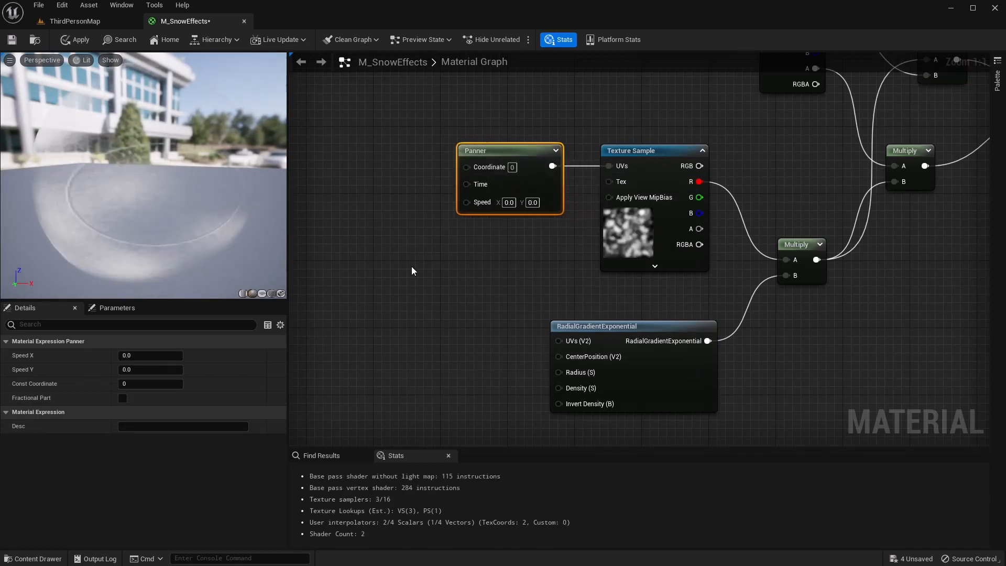
pyautogui.moveTo(411, 266); pyautogui.dragTo(545, 258, button='right')
pyautogui.rightClick(414, 161)
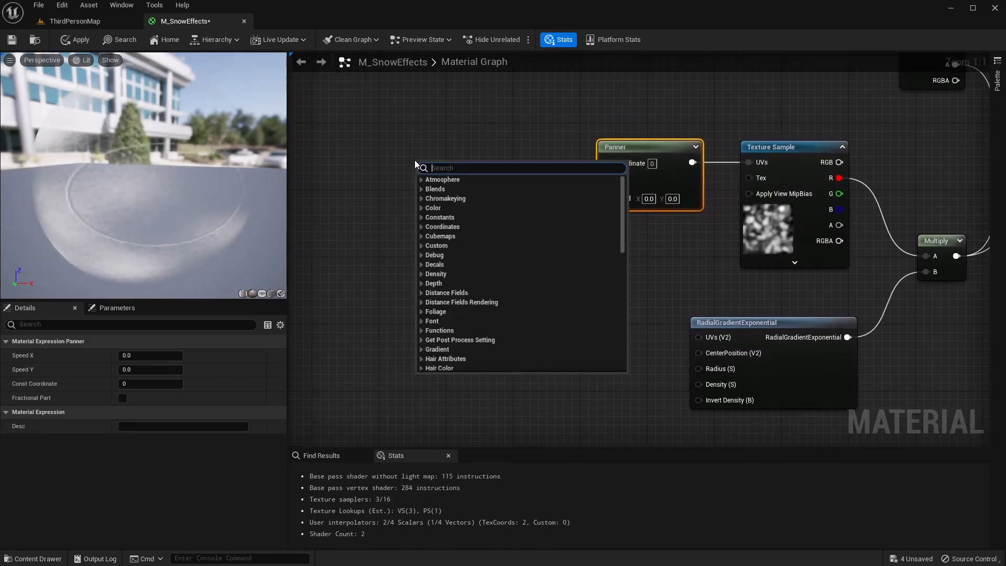
pyautogui.write('rac')
pyautogui.press('BackSpace')
pyautogui.press('BackSpace')
pyautogui.press('BackSpace')
pyautogui.write('tex')
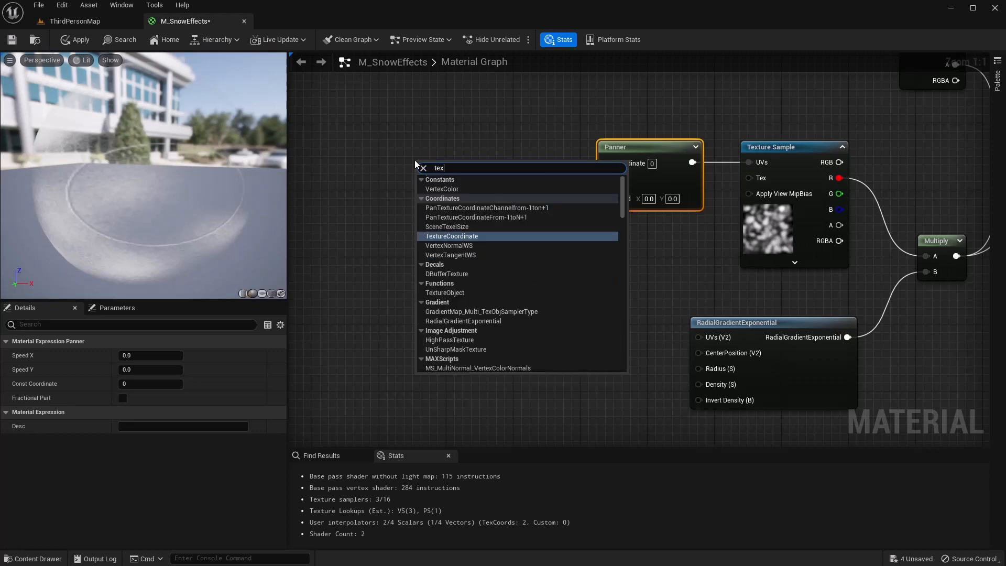
pyautogui.press('Return')
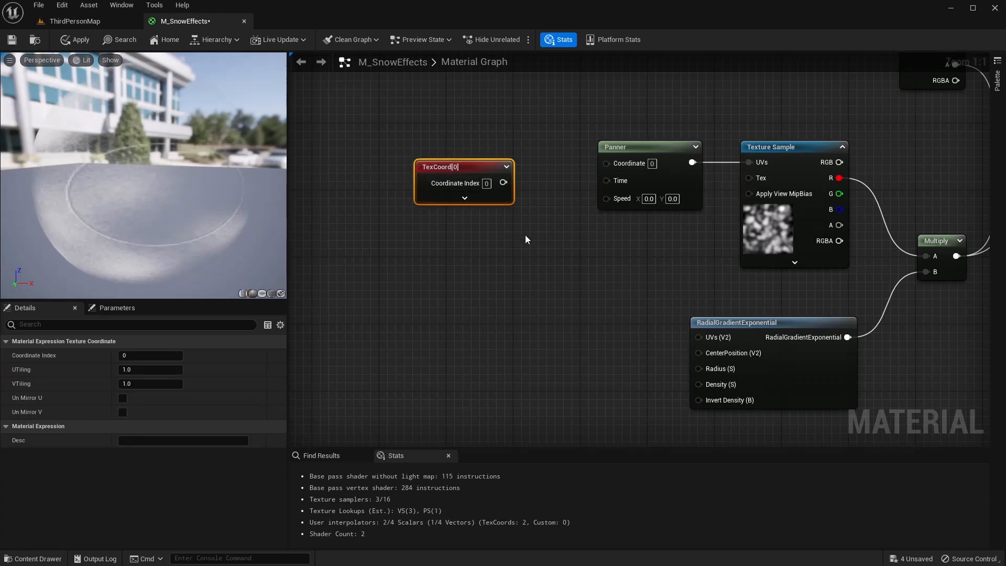
# - Feed the TexCoord output into a new Multiply node, connect the result to the Panner's Coordinate input, and align the Multiply with TexCoord
pyautogui.moveTo(467, 167)
pyautogui.mouseDown()
pyautogui.moveTo(407, 137)
pyautogui.moveTo(486, 165)
pyautogui.mouseUp()
pyautogui.write('multip')
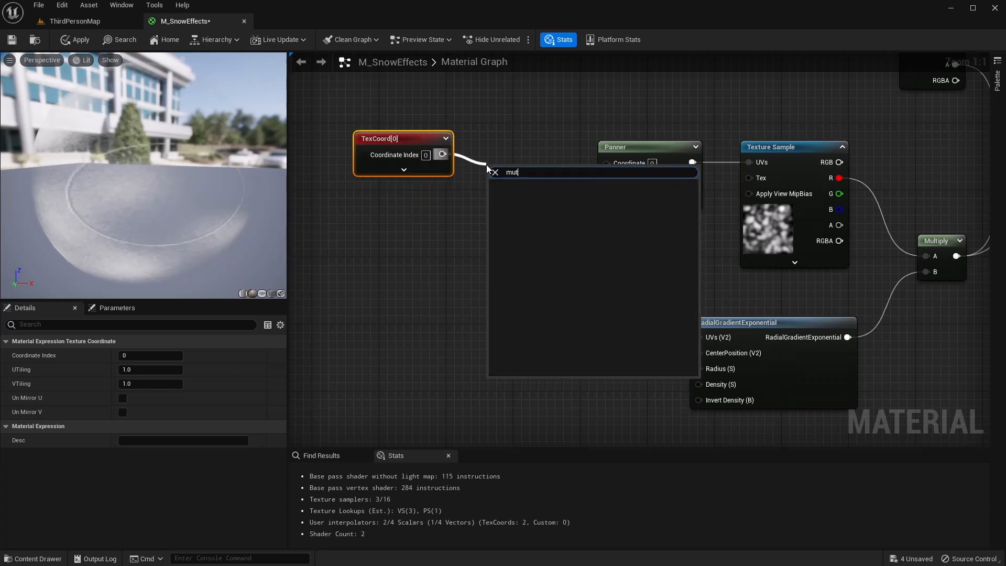
pyautogui.press('Return')
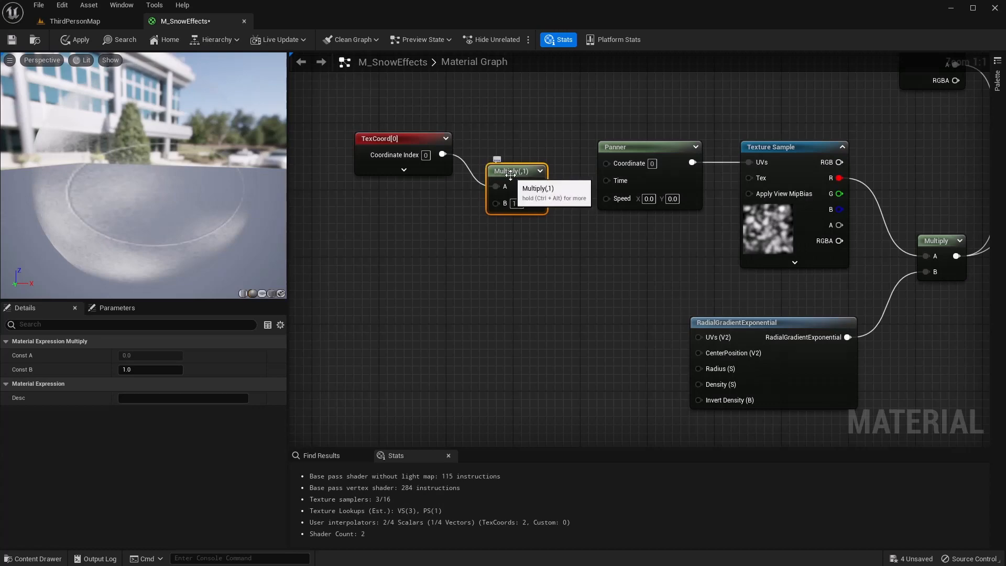
pyautogui.moveTo(536, 186); pyautogui.dragTo(606, 163)
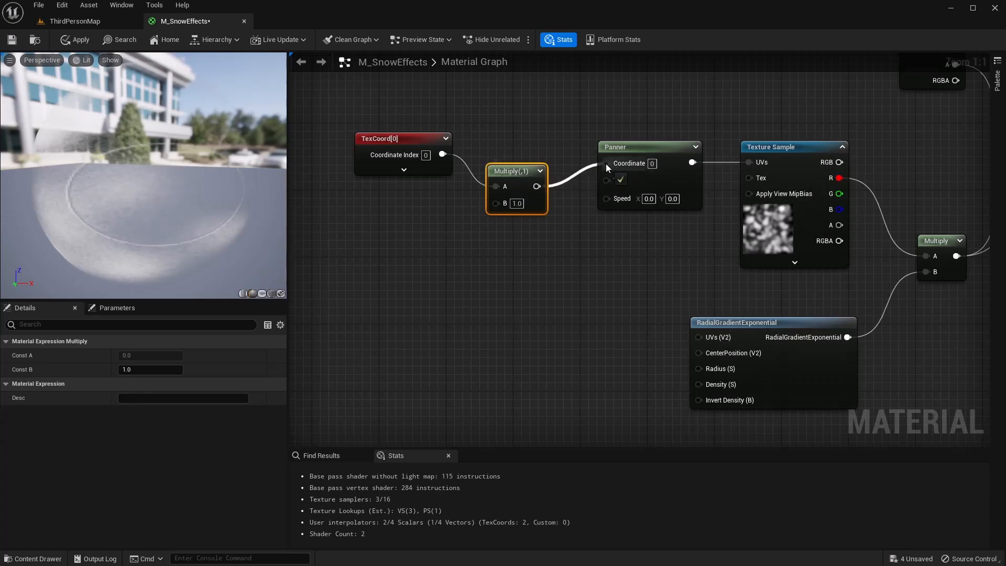
pyautogui.moveTo(517, 173); pyautogui.dragTo(510, 143)
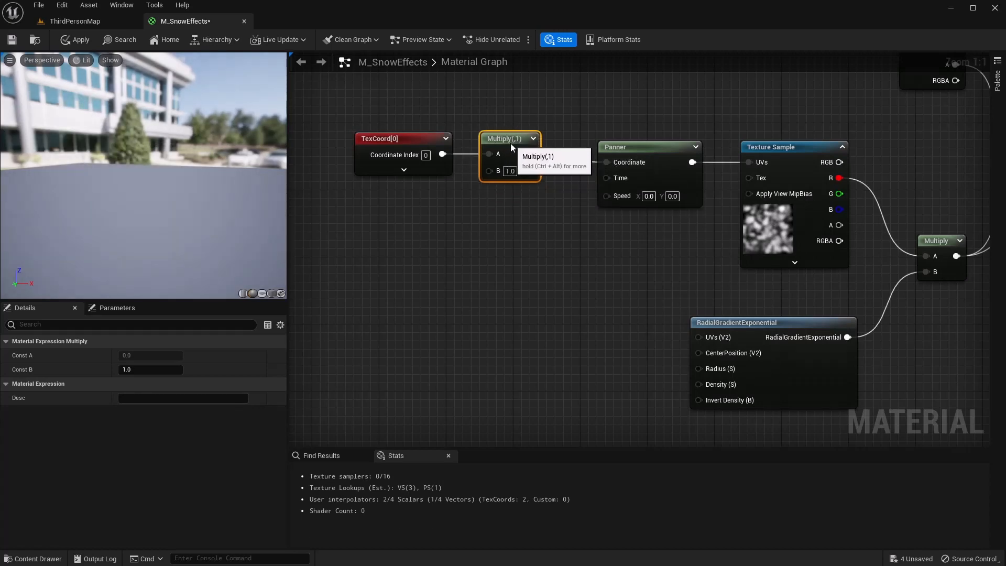
# - Add a Dynamic Parameter node below TexCoord and connect its Param1 output to the B input of the TexCoord Multiply
pyautogui.moveTo(432, 237); pyautogui.dragTo(454, 236, button='right')
pyautogui.rightClick(436, 234)
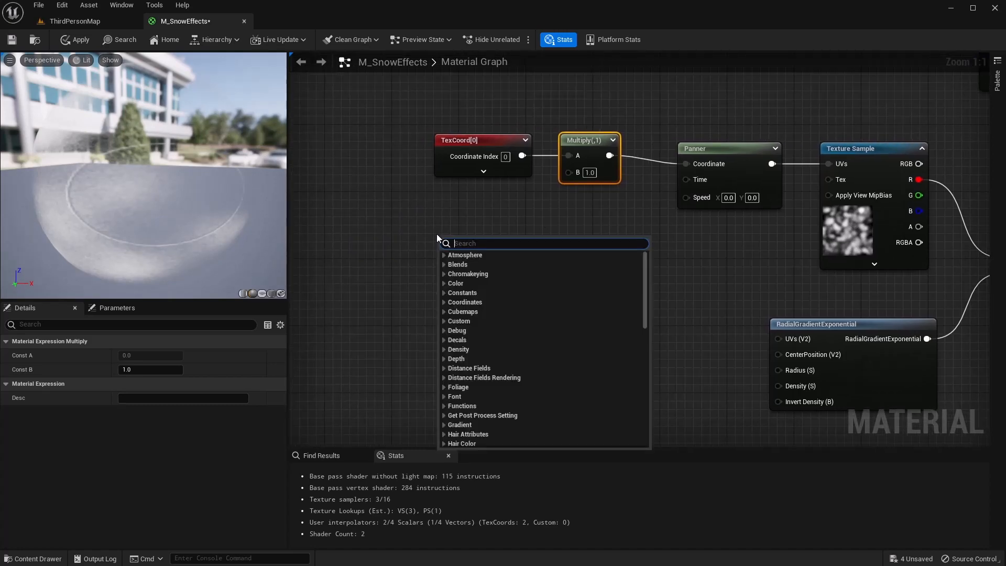
pyautogui.write('dynamic')
pyautogui.press('Return')
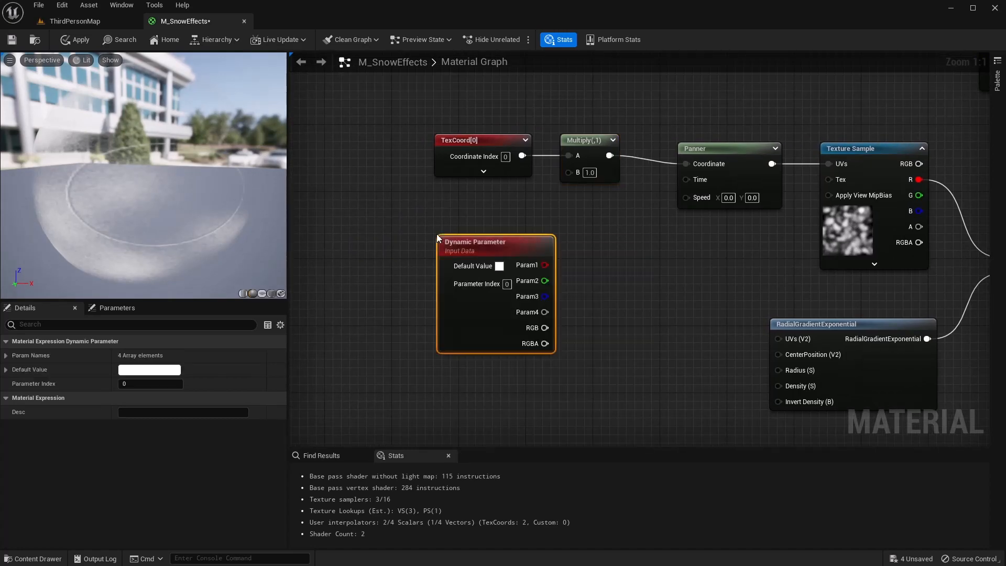
pyautogui.moveTo(494, 244); pyautogui.dragTo(456, 218)
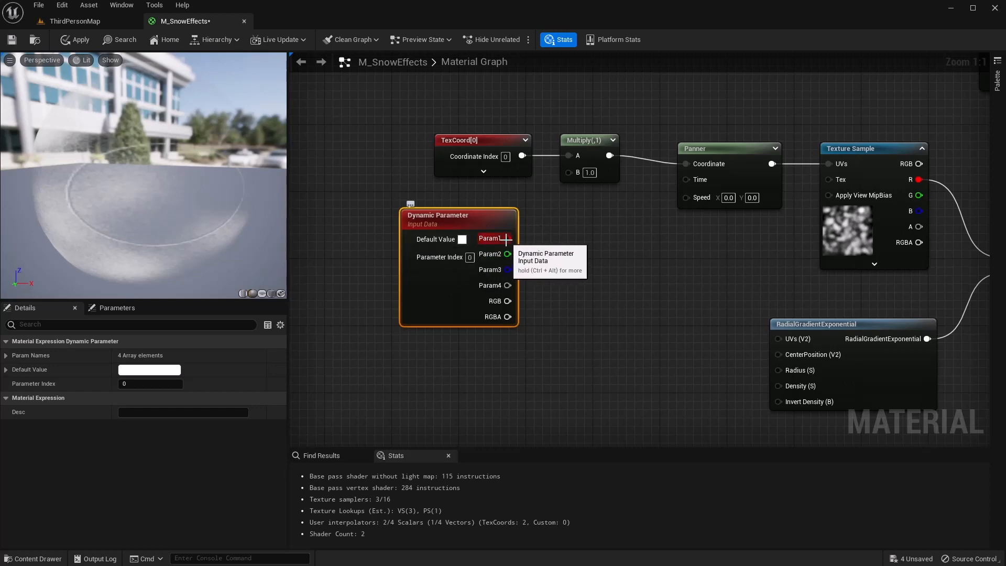
pyautogui.moveTo(506, 239); pyautogui.dragTo(569, 172)
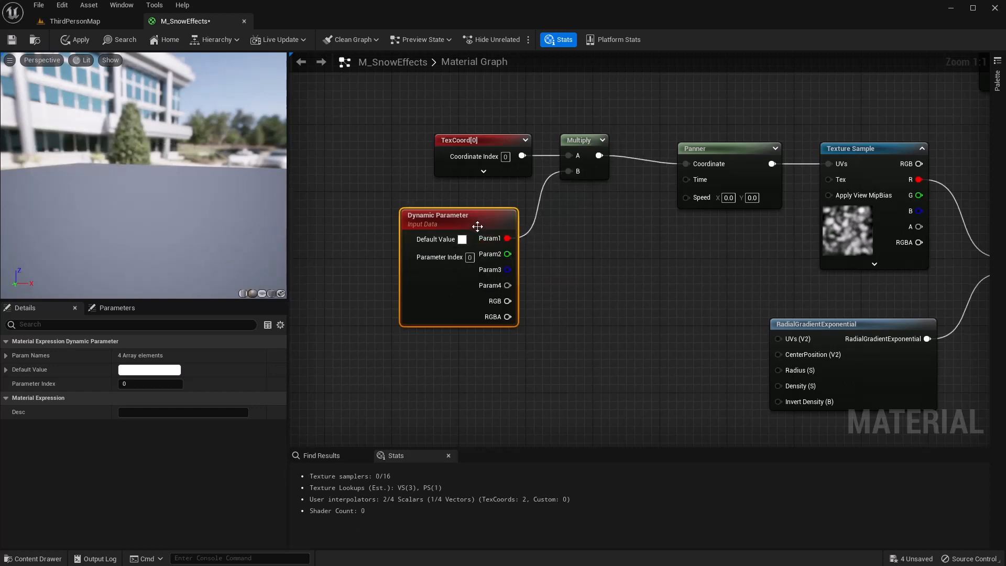
pyautogui.moveTo(473, 222); pyautogui.dragTo(491, 214)
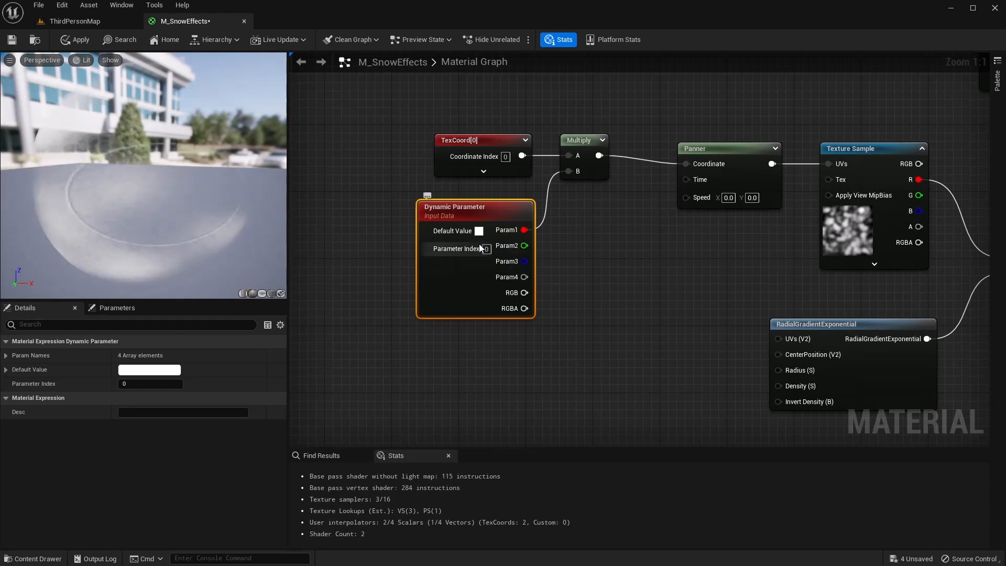
# - Rename the first parameter of the Dynamic Parameter node as Tiling
pyautogui.click(6, 355)
pyautogui.click(121, 369)
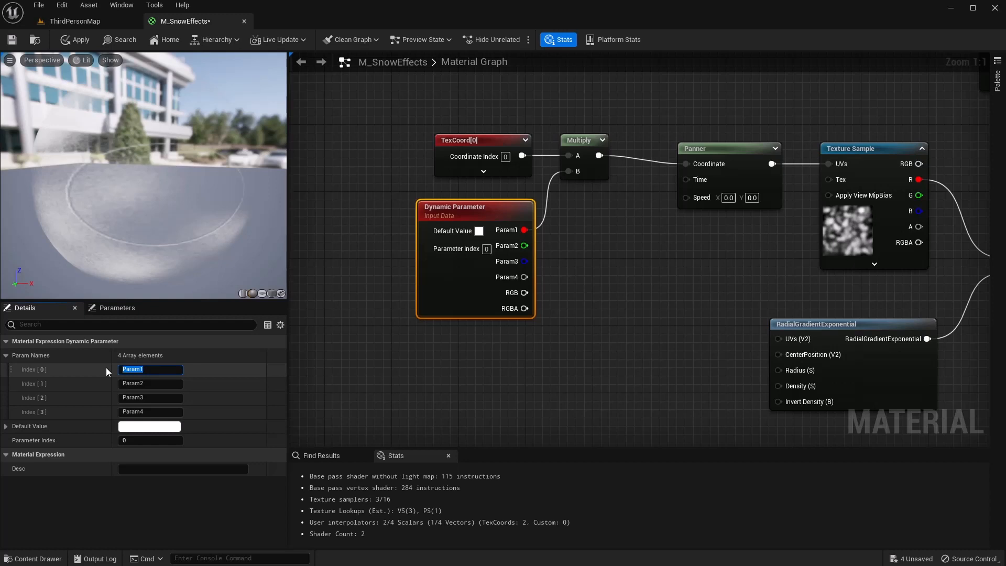
pyautogui.write('PanSpeed')
pyautogui.press('Return')
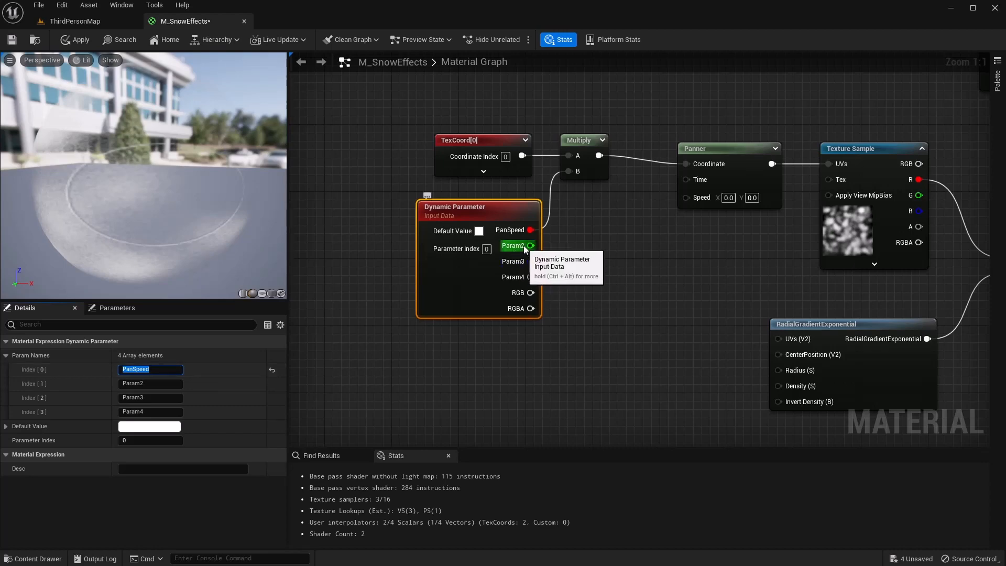
pyautogui.write('Til')
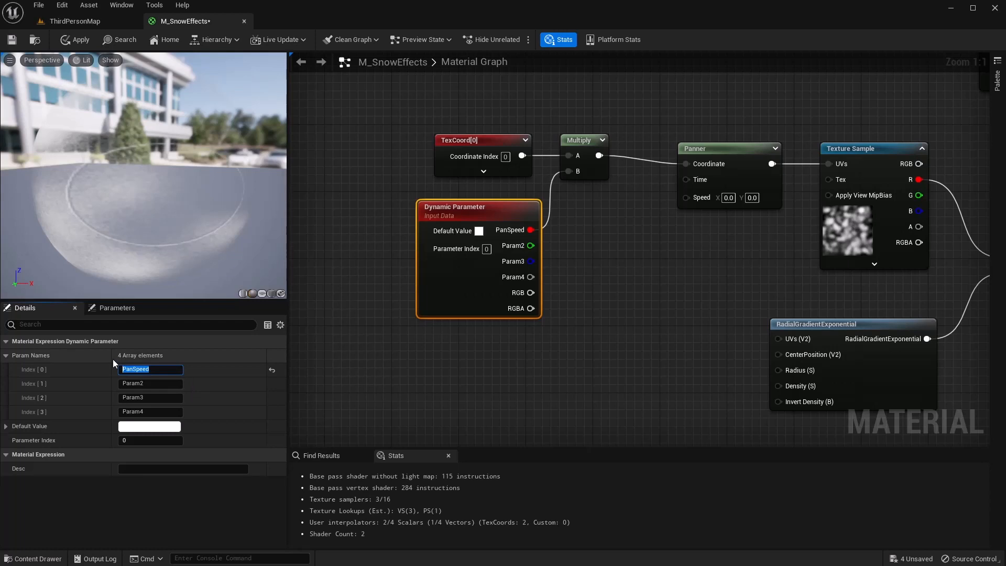
pyautogui.write('ing')
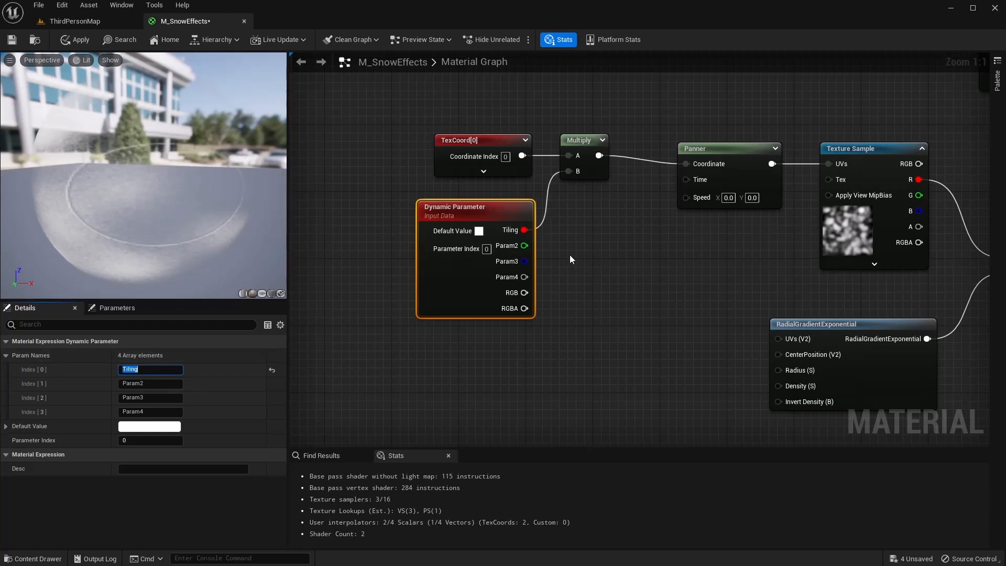
pyautogui.press('Return')
# - Rename the second and third parameters of the Dynamic Parameter node as Speed and Density
pyautogui.click(148, 382)
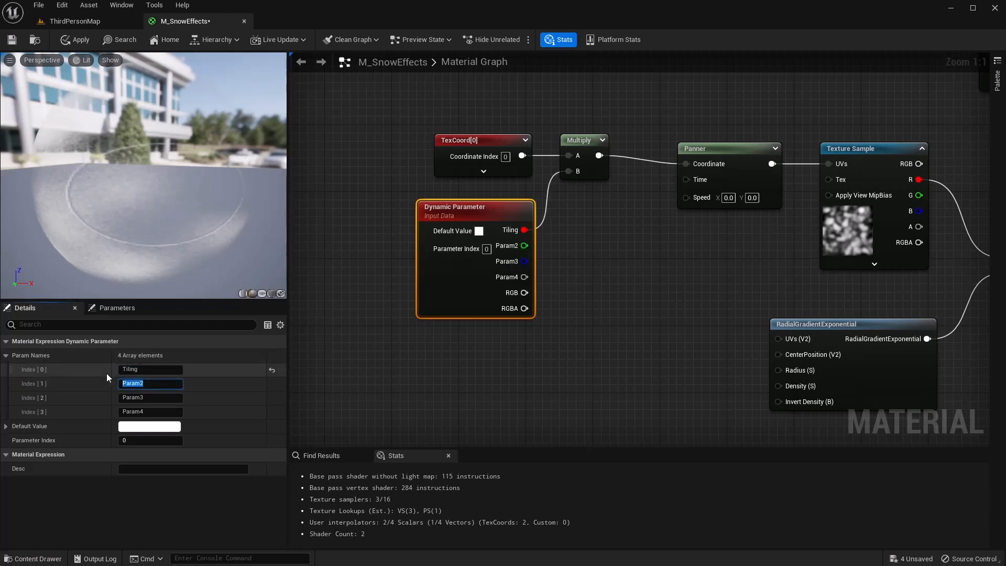
pyautogui.write('Speee')
pyautogui.press('BackSpace')
pyautogui.write('d')
pyautogui.press('Return')
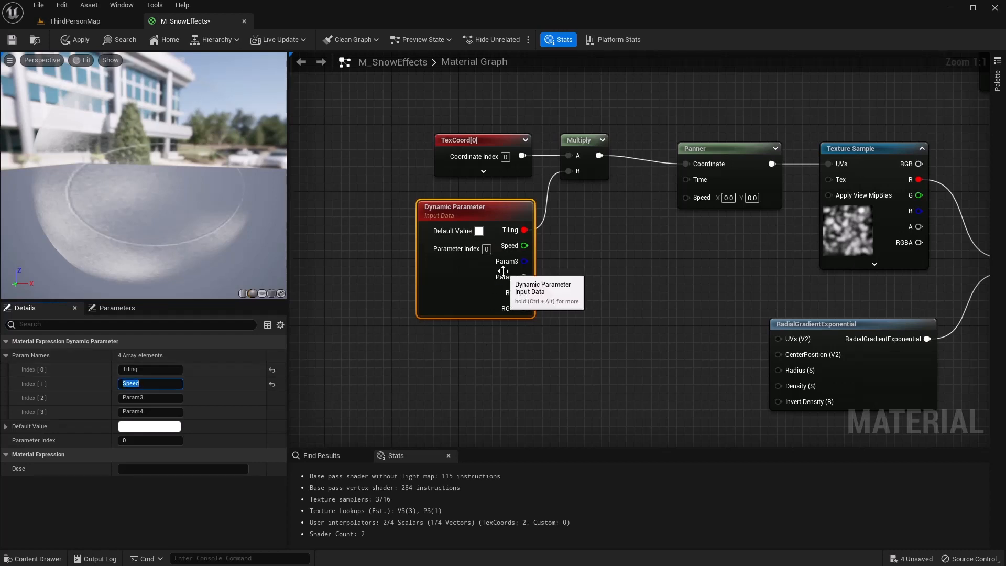
pyautogui.press('Tab')
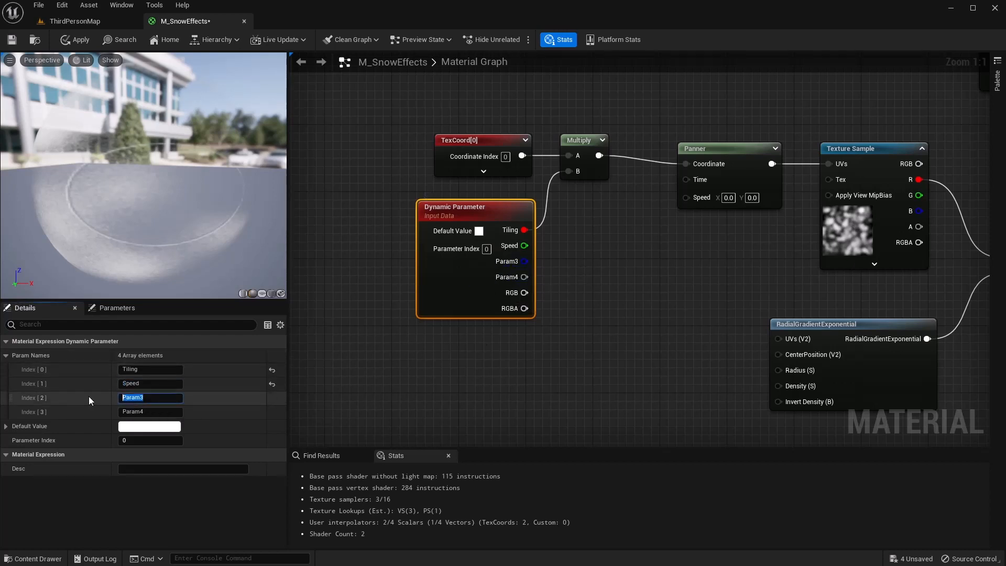
pyautogui.write('Density')
pyautogui.press('Return')
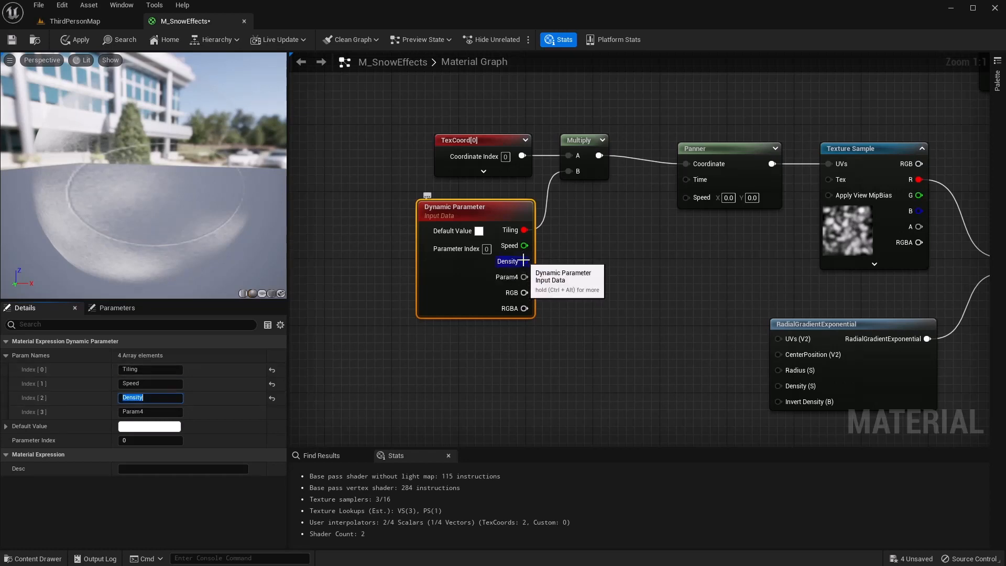
# - Connect the Density parameter to the RadialGradientExponential's Density input and the Speed parameter to the Panner's Speed input
pyautogui.moveTo(523, 261); pyautogui.dragTo(777, 385)
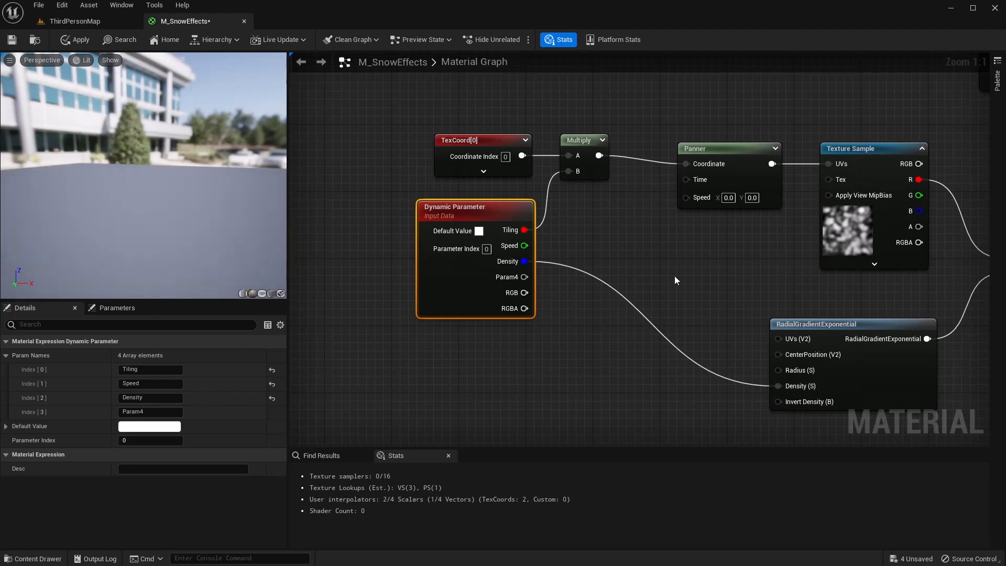
pyautogui.moveTo(674, 275); pyautogui.dragTo(614, 271, button='right')
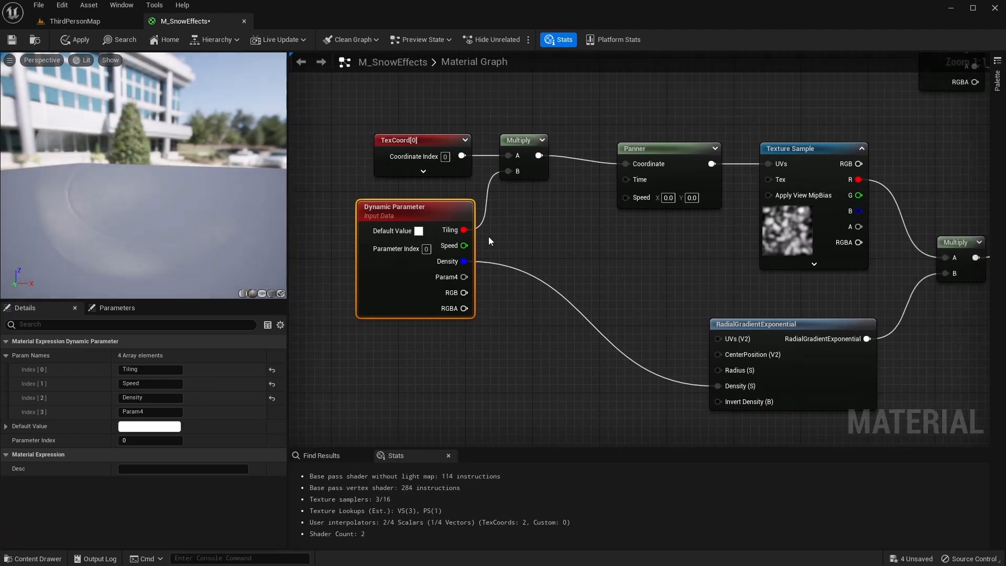
pyautogui.moveTo(446, 247); pyautogui.dragTo(626, 199)
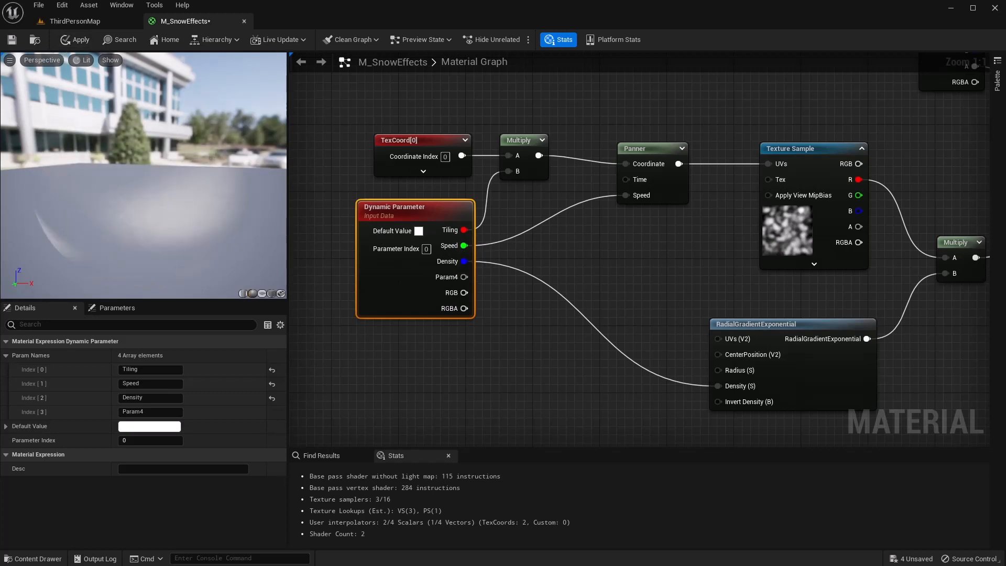
# - Apply and save the M_SnowEffects material, and close its editor
pyautogui.click(55, 45)
pyautogui.click(15, 42)
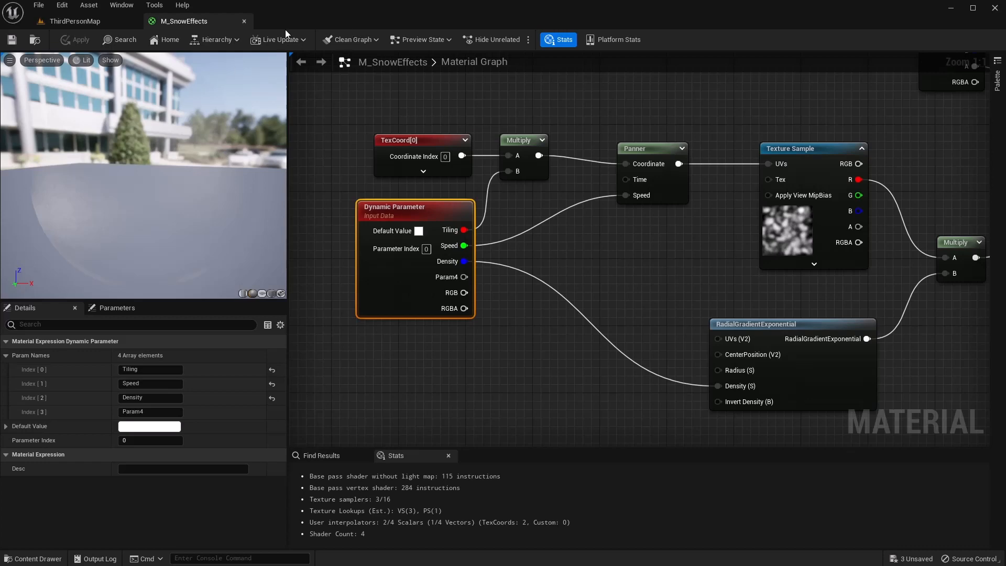
pyautogui.click(243, 21)
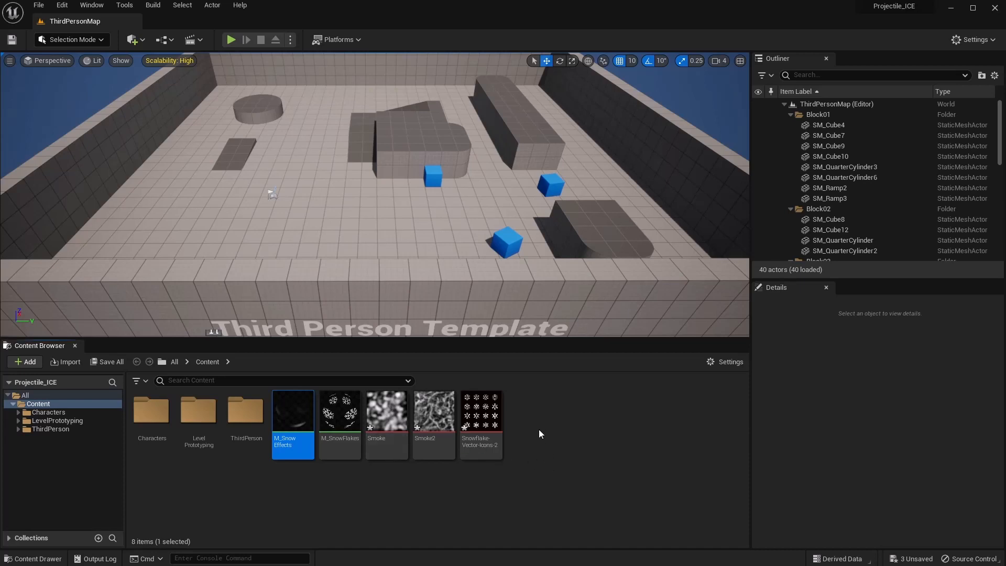
# - Create a new material named M_Ice in the Content folder and open it for editing
pyautogui.click(533, 450)
pyautogui.rightClick(523, 446)
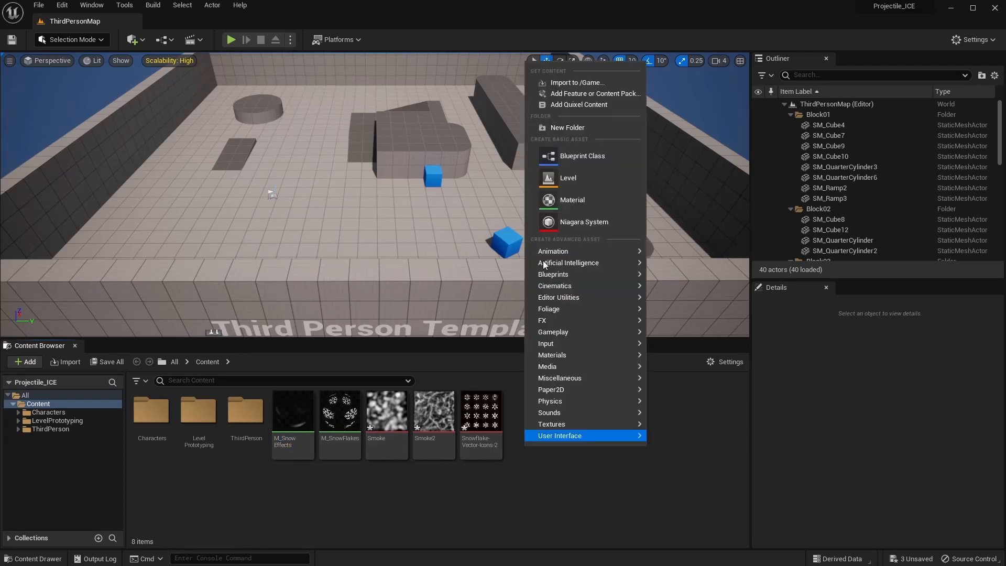
pyautogui.click(569, 200)
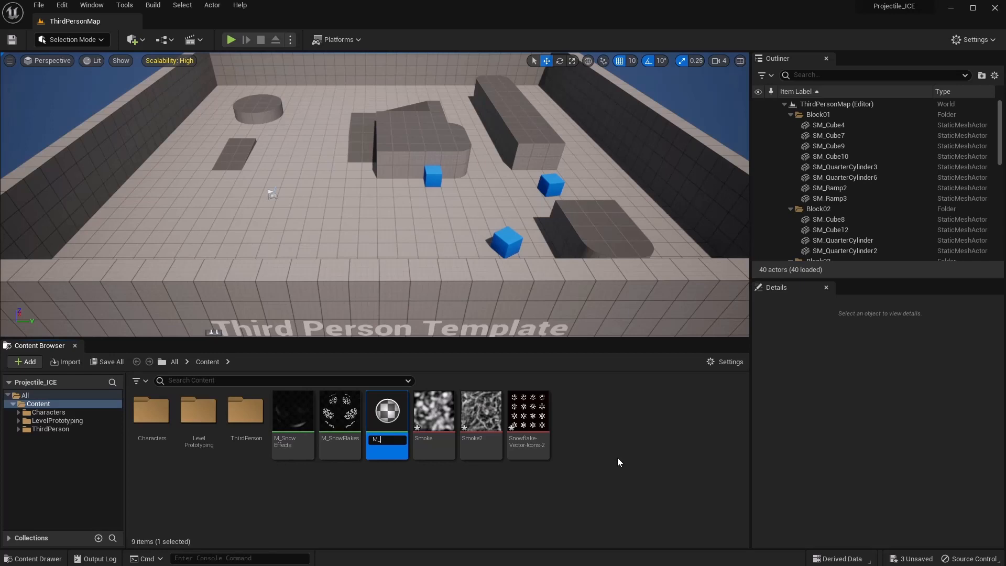
pyautogui.press('Return')
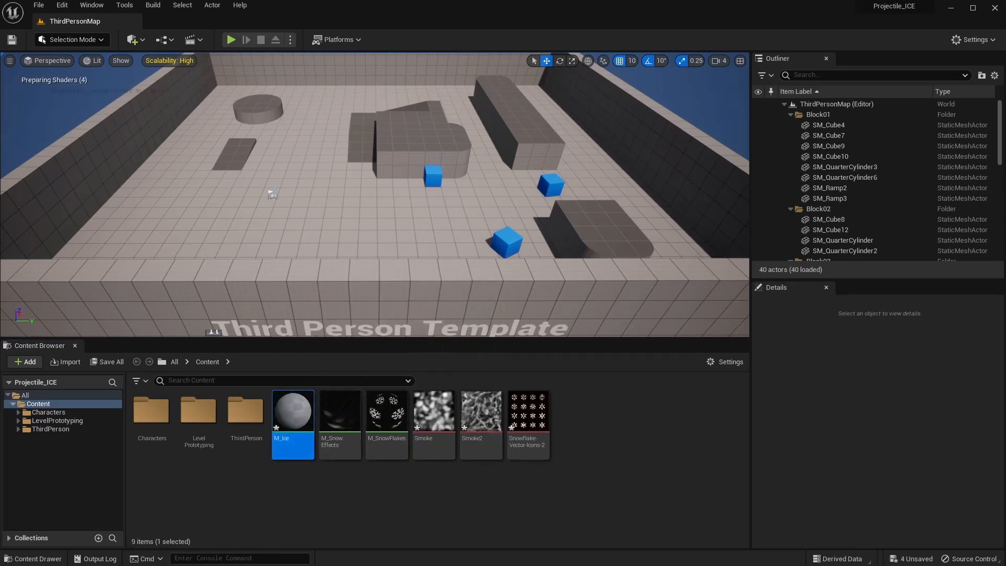
pyautogui.doubleClick(293, 413)
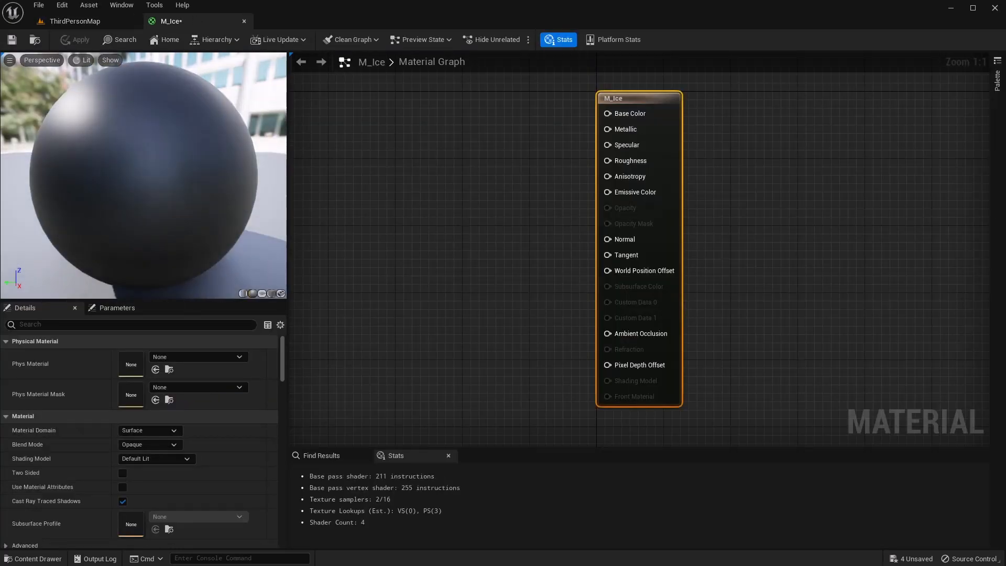
# - Add two Constant4Vector nodes to the graph, one above the other, on the input side of the M_Ice node
pyautogui.moveTo(485, 209); pyautogui.dragTo(607, 244, button='right')
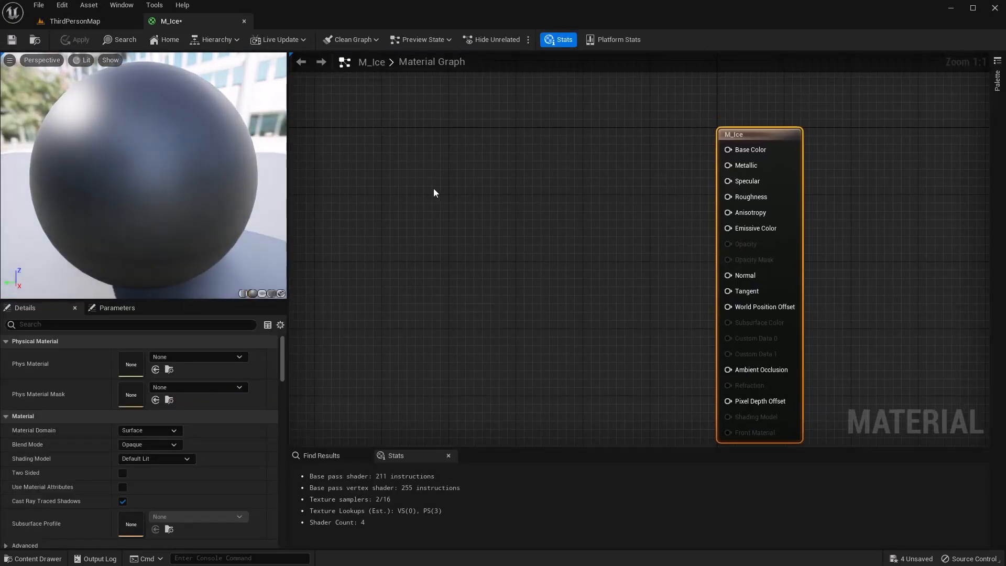
pyautogui.press('4')
pyautogui.click(463, 183)
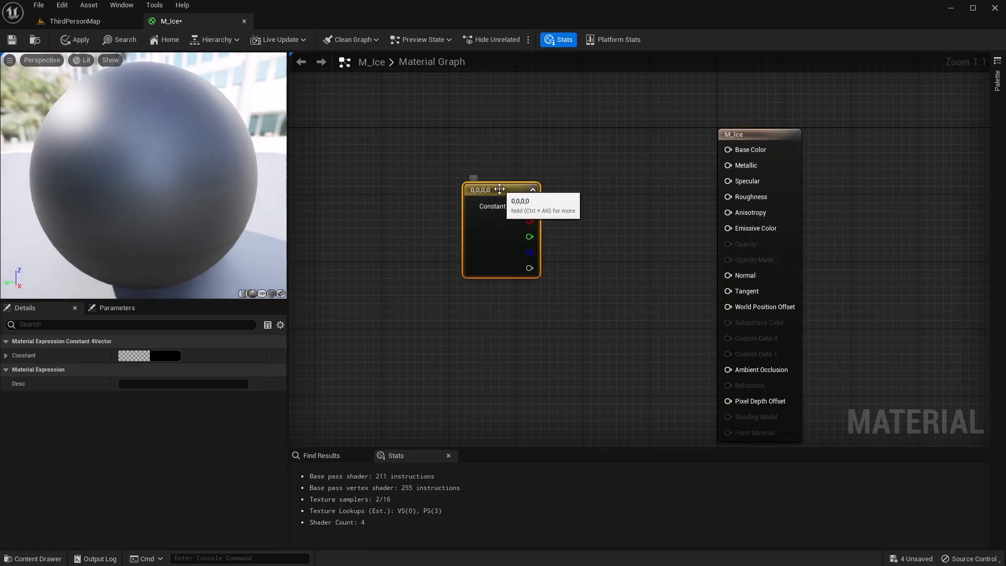
pyautogui.moveTo(496, 189); pyautogui.dragTo(473, 183, button='right')
pyautogui.moveTo(473, 183); pyautogui.dragTo(413, 156)
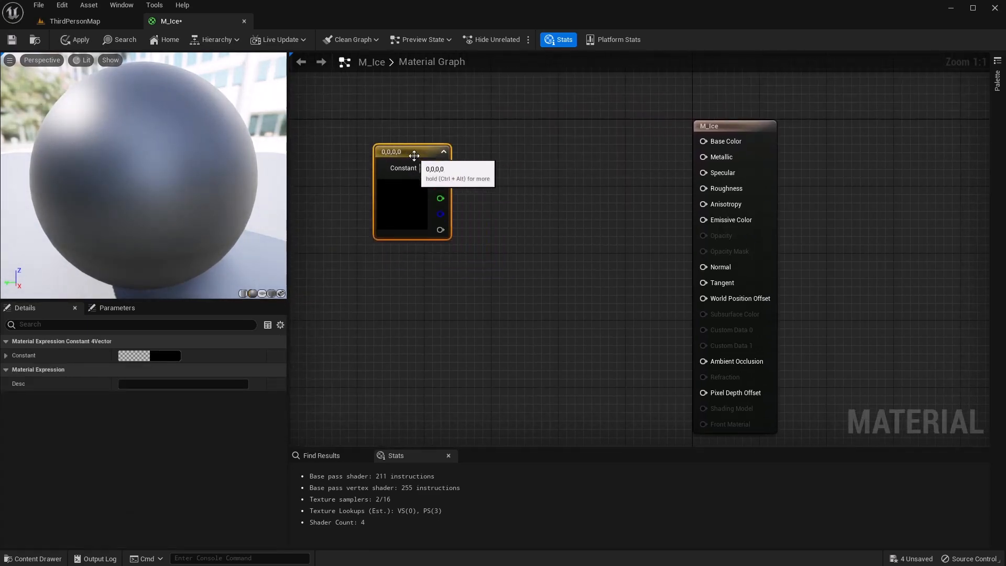
pyautogui.press('4')
pyautogui.click(377, 303)
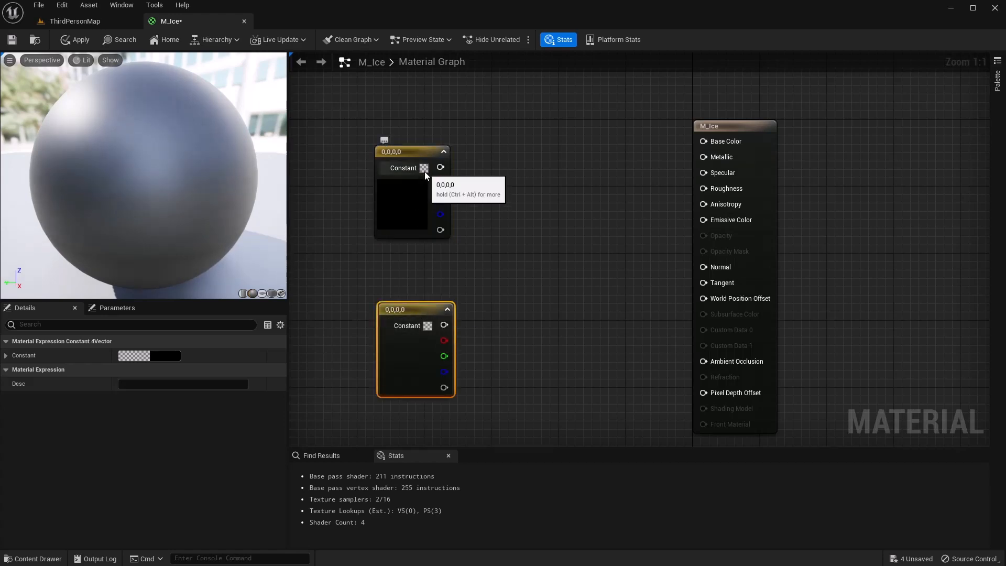
# - Set the upper Constant4Vector's colour to a bright cyan with R 0, G 0.775665 and B 0.973958
pyautogui.click(424, 171)
pyautogui.moveTo(444, 255); pyautogui.dragTo(440, 257)
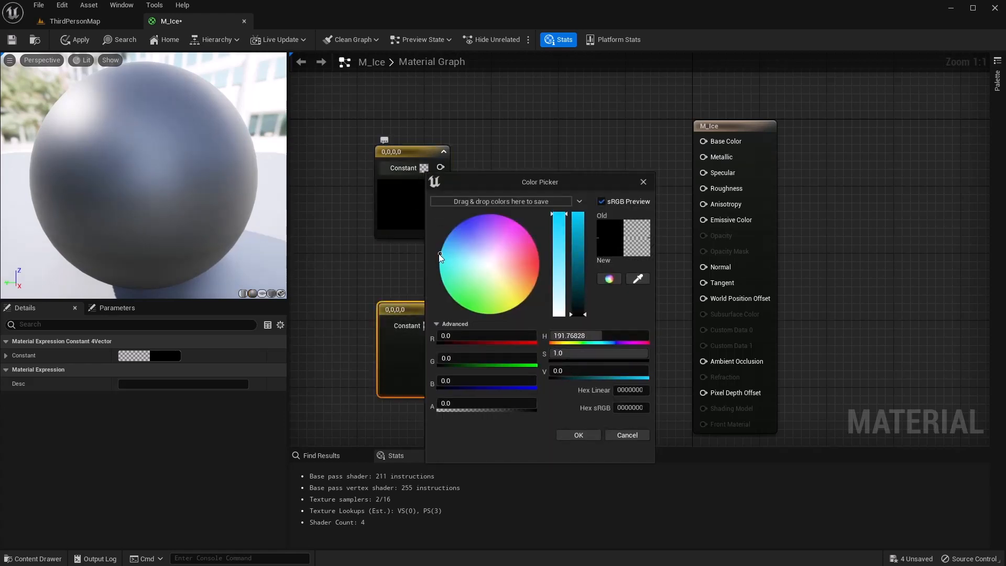
pyautogui.click(581, 217)
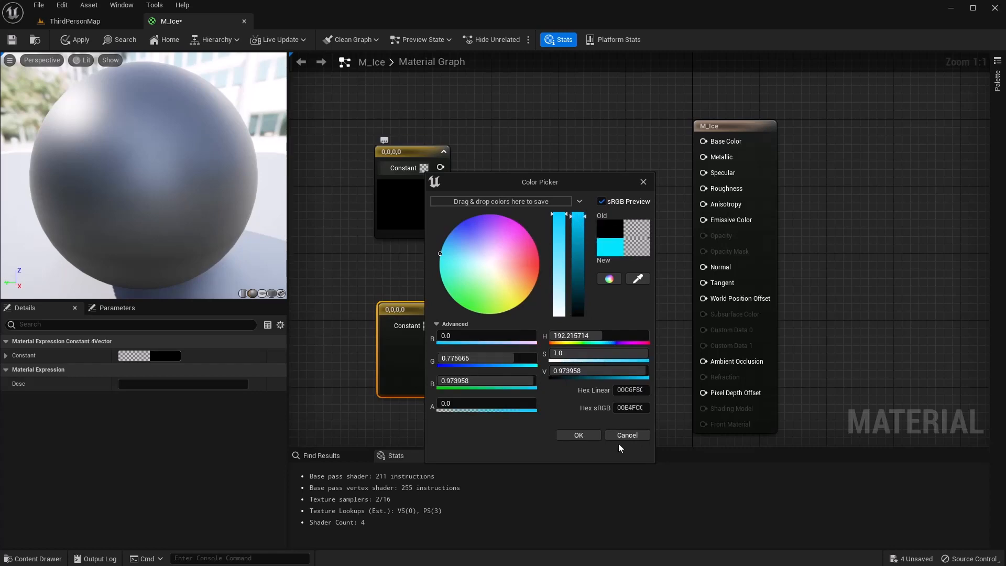
pyautogui.click(578, 435)
# - Set the lower Constant4Vector's colour to pure white, with R, G and B at 1.0
pyautogui.moveTo(513, 346); pyautogui.dragTo(562, 324, button='right')
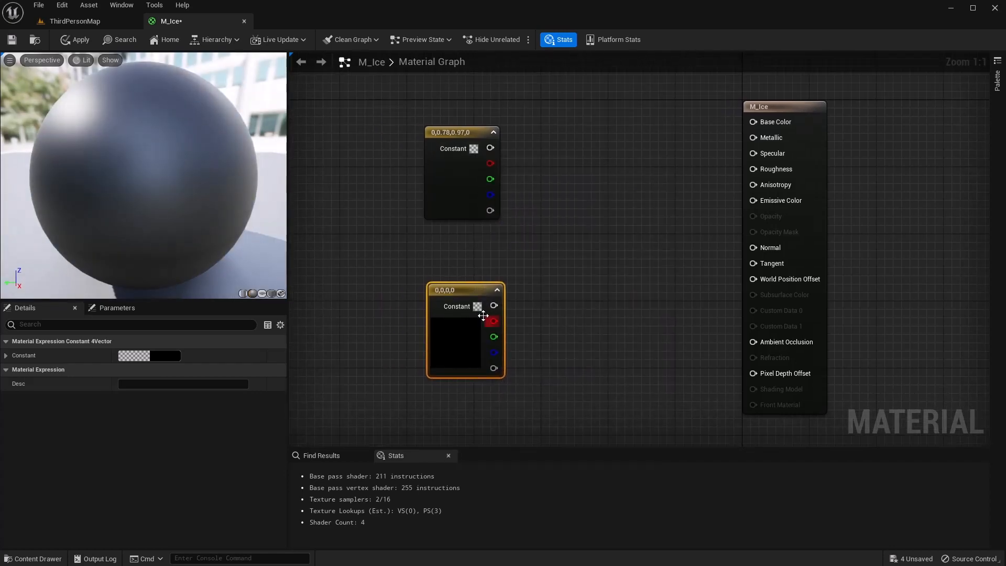
pyautogui.click(476, 308)
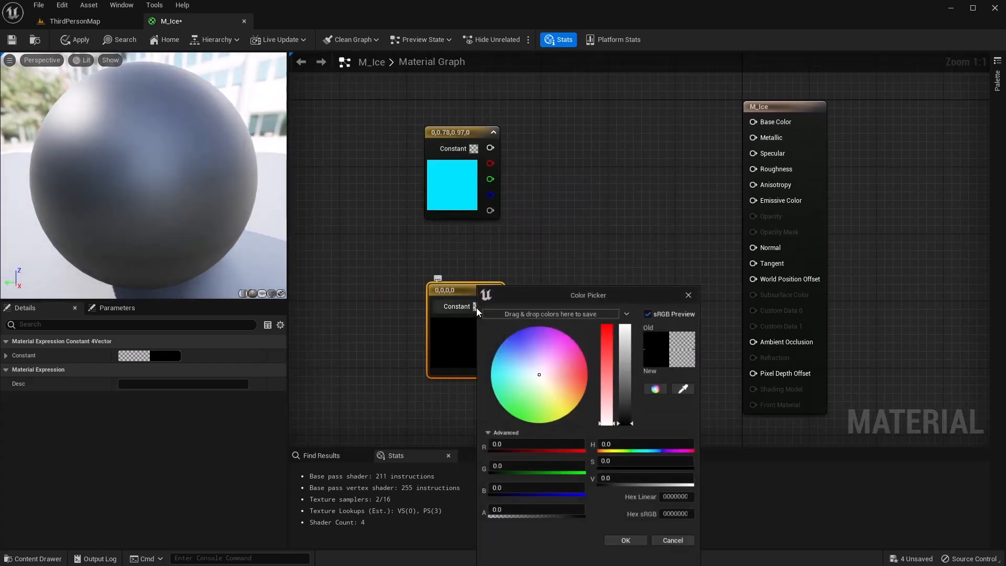
pyautogui.moveTo(628, 367); pyautogui.dragTo(629, 326)
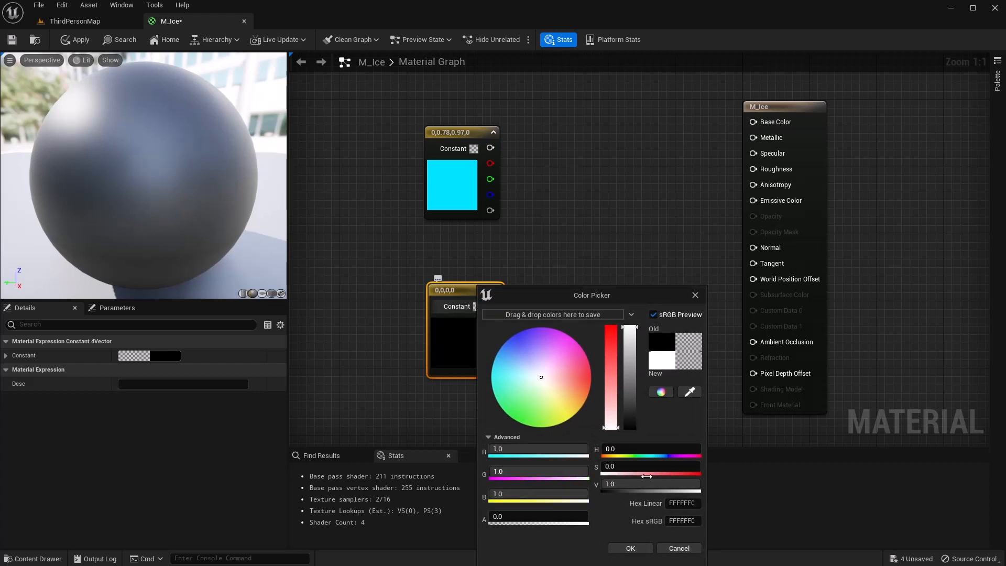
pyautogui.click(629, 548)
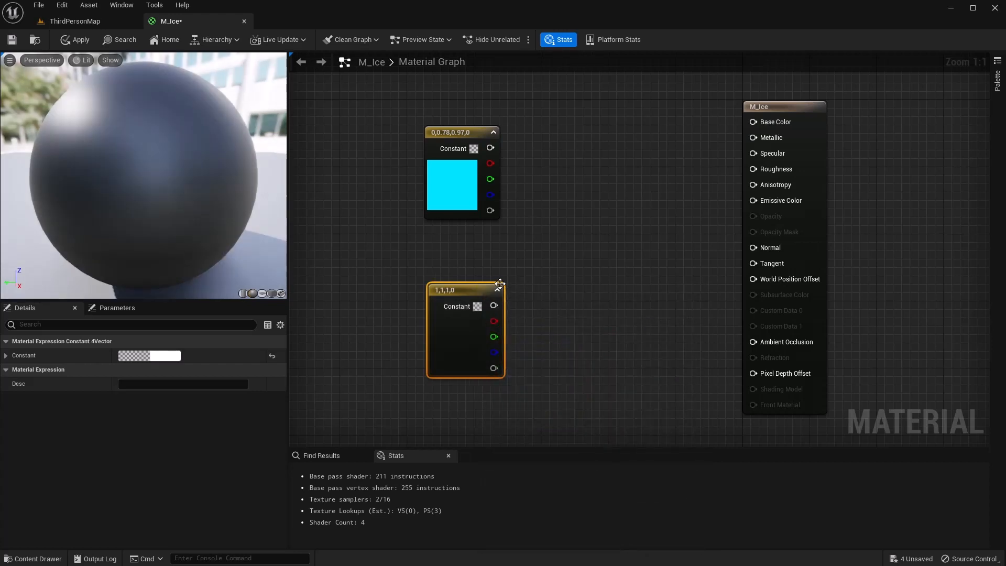
# - Align the two colour constants and blend them in a new LinearInterpolate node, with cyan into A and white into B
pyautogui.moveTo(500, 283); pyautogui.dragTo(471, 259)
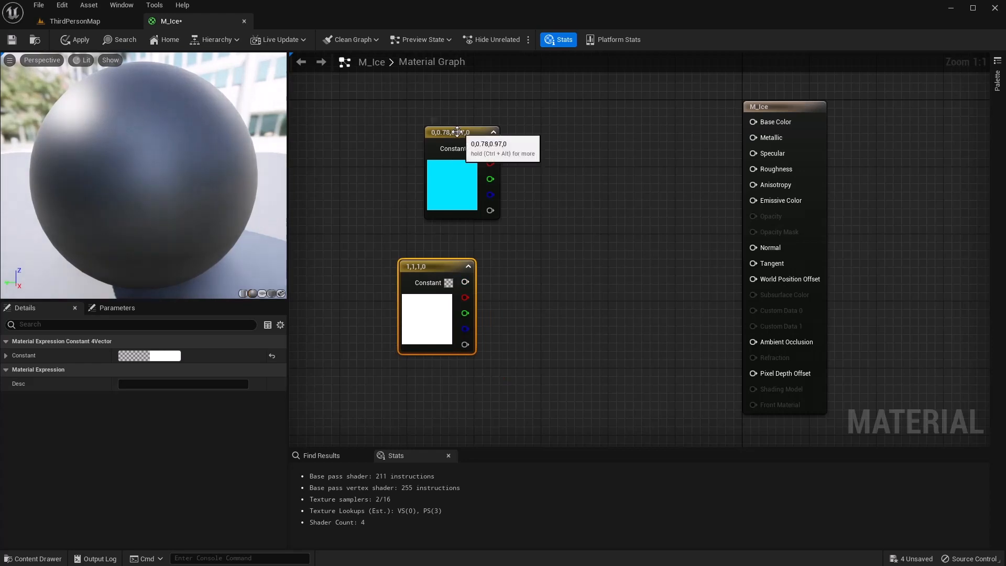
pyautogui.moveTo(457, 132); pyautogui.dragTo(533, 186)
pyautogui.write('ler')
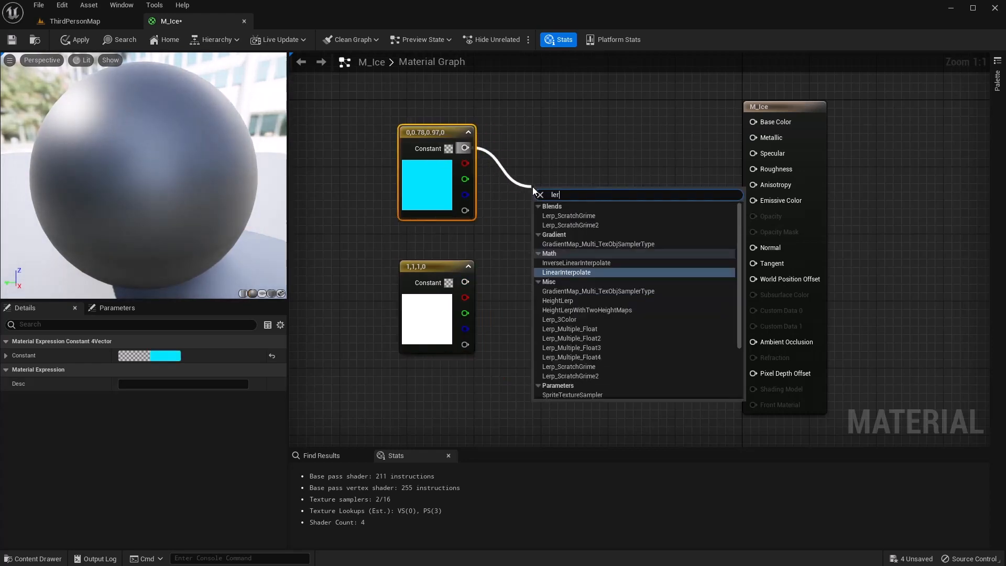
pyautogui.write('p')
pyautogui.press('Return')
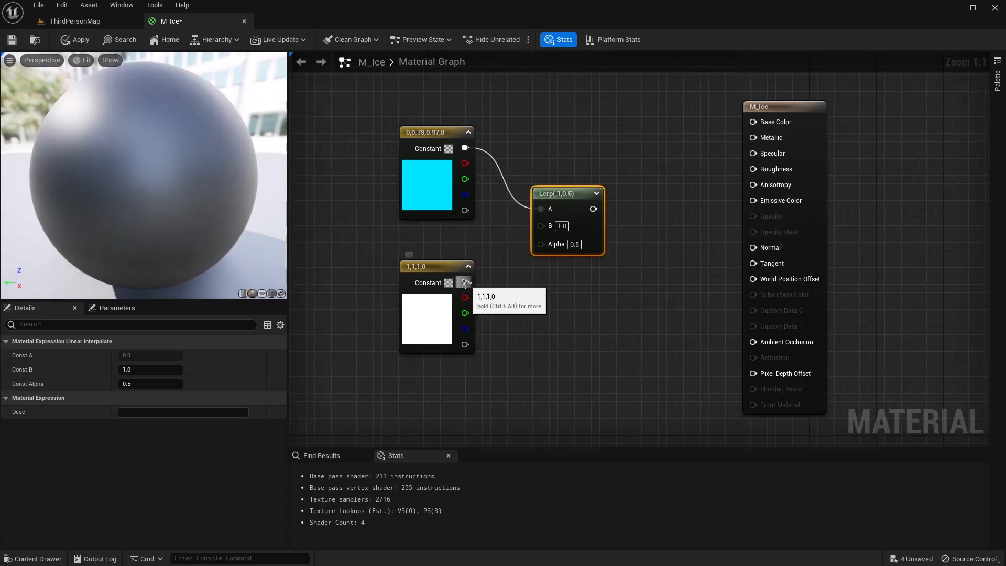
pyautogui.moveTo(464, 282); pyautogui.dragTo(542, 226)
pyautogui.moveTo(566, 192); pyautogui.dragTo(593, 189)
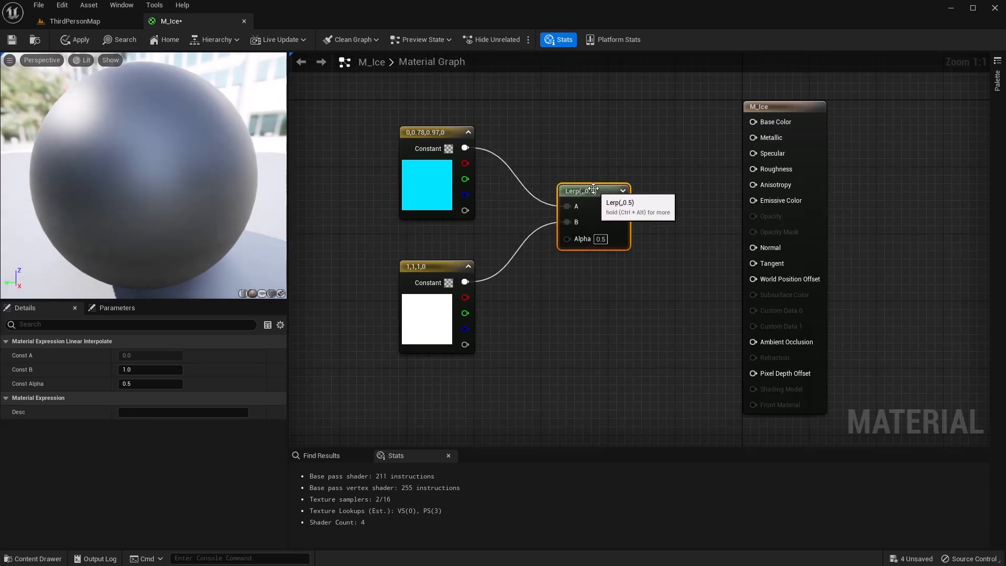
# - Add a Fresnel node below the white constant and connect its output to the Lerp's Alpha input
pyautogui.moveTo(581, 366); pyautogui.dragTo(622, 320, button='right')
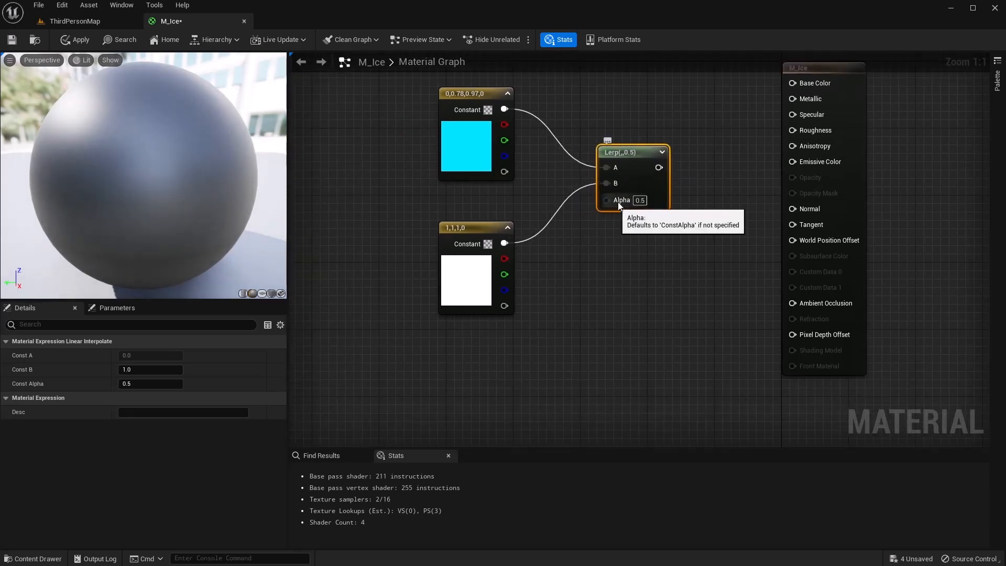
pyautogui.rightClick(534, 335)
pyautogui.write('fresnel')
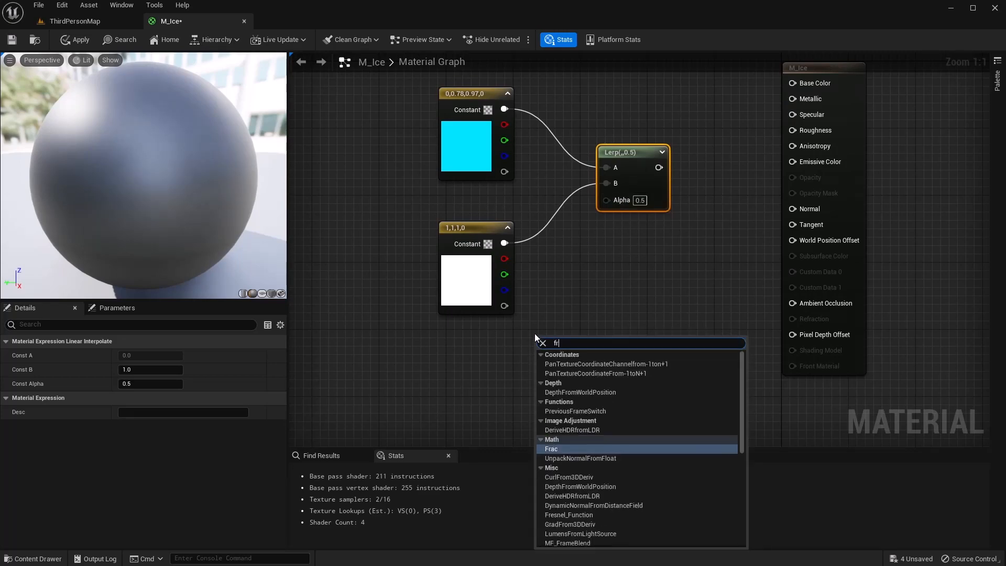
pyautogui.press('Return')
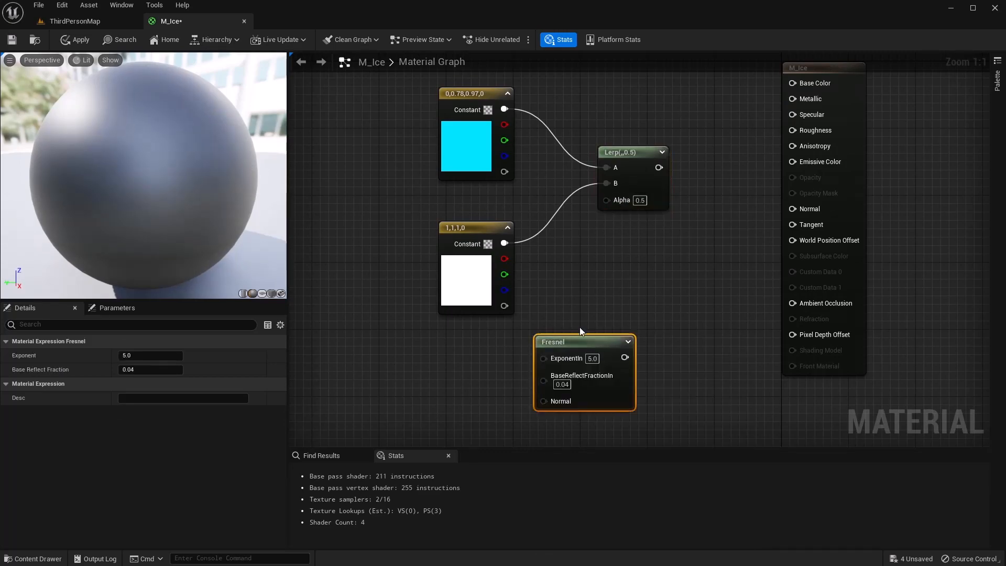
pyautogui.moveTo(578, 343); pyautogui.dragTo(558, 330)
pyautogui.moveTo(474, 230); pyautogui.dragTo(449, 197)
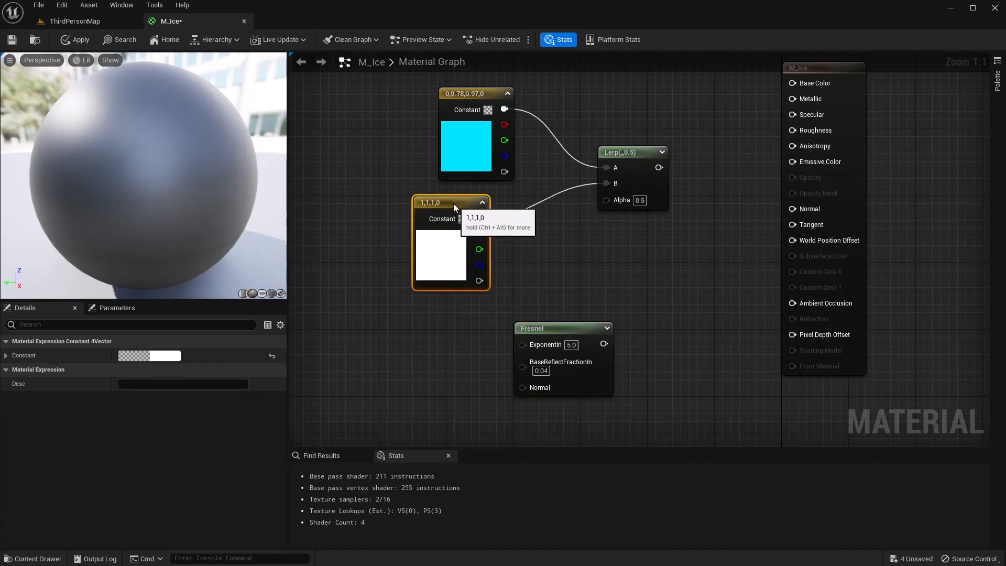
pyautogui.moveTo(549, 326); pyautogui.dragTo(524, 309)
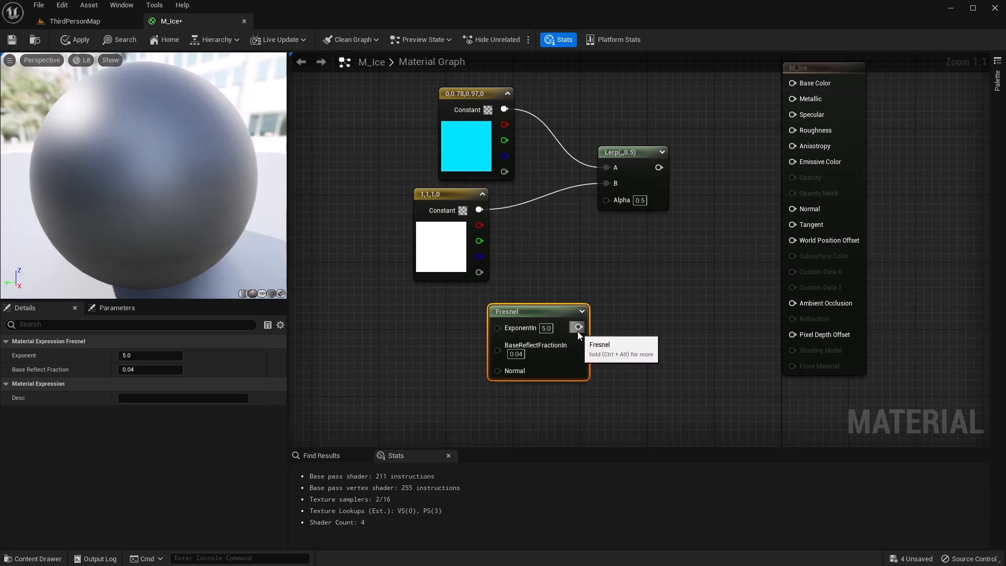
pyautogui.moveTo(578, 327); pyautogui.dragTo(605, 203)
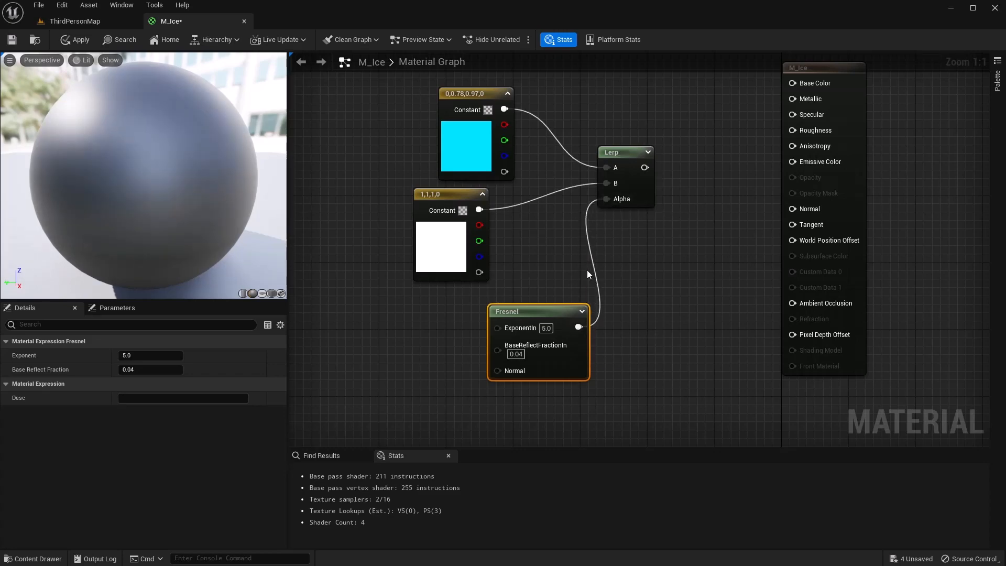
# - Set the Fresnel's ExponentIn to 2 and connect the Lerp output to M_Ice's Base Color
pyautogui.click(550, 329)
pyautogui.write('2')
pyautogui.press('Return')
pyautogui.moveTo(616, 341); pyautogui.dragTo(583, 302, button='right')
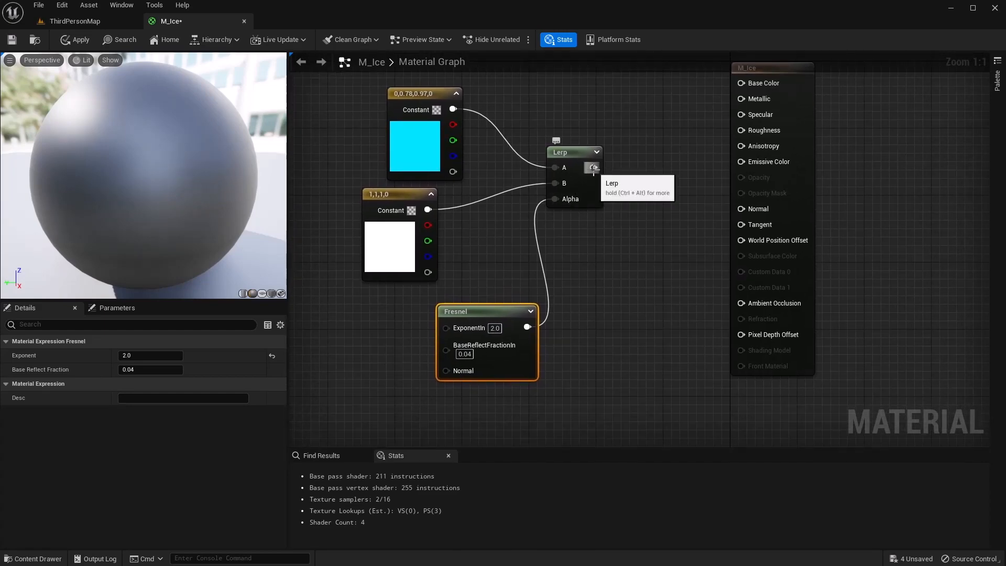
pyautogui.moveTo(593, 167); pyautogui.dragTo(740, 84)
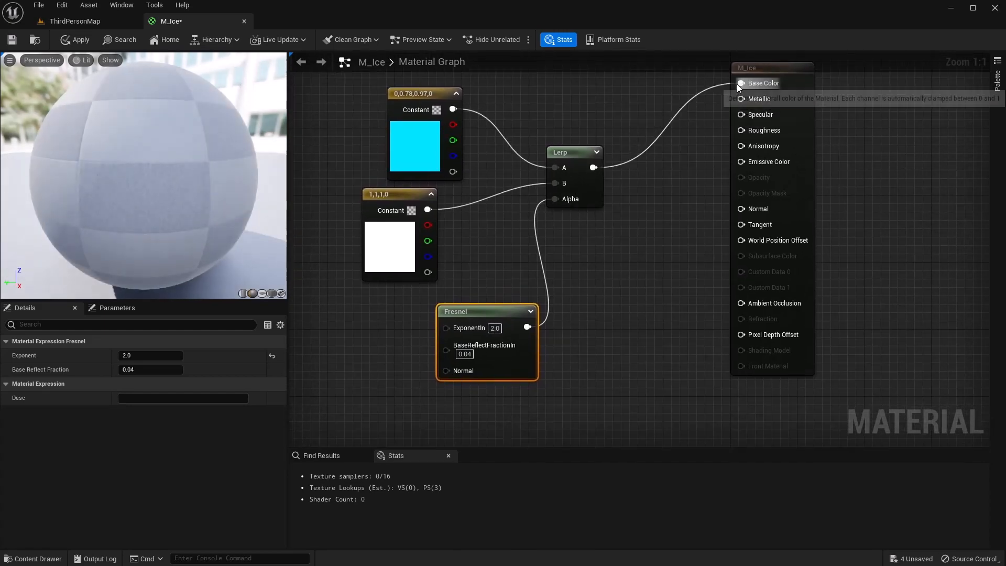
pyautogui.moveTo(631, 300); pyautogui.dragTo(670, 284, button='right')
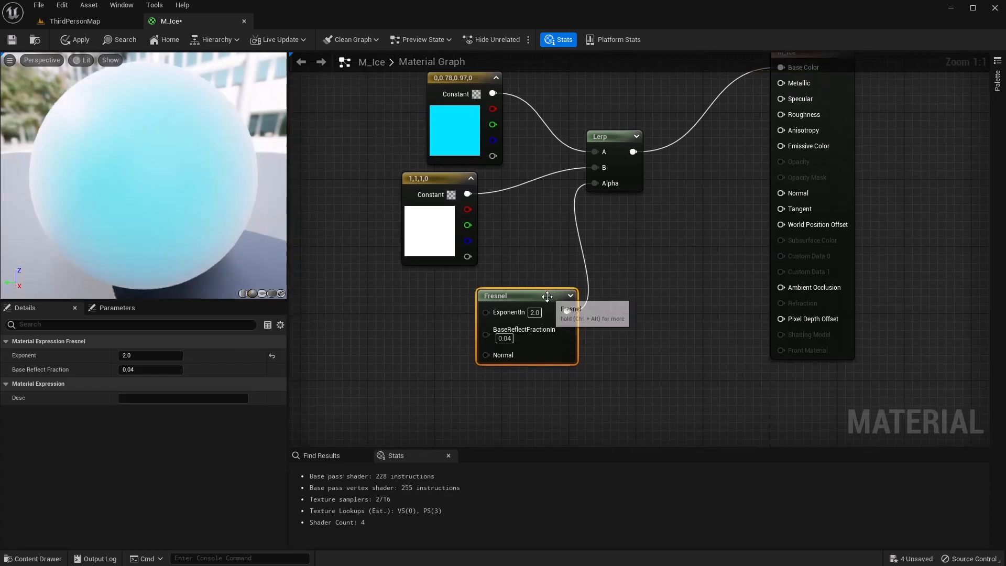
pyautogui.moveTo(545, 297); pyautogui.dragTo(528, 288)
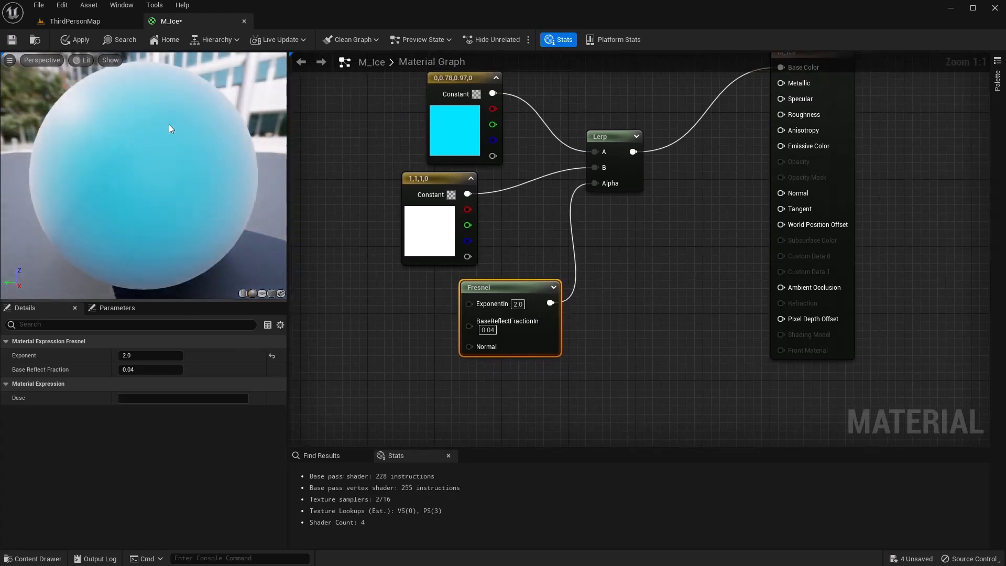
# - Try Fresnel exponents of 5, 0.5 and 0.1, and return the exponent to 2
pyautogui.click(517, 303)
pyautogui.write('5')
pyautogui.press('Return')
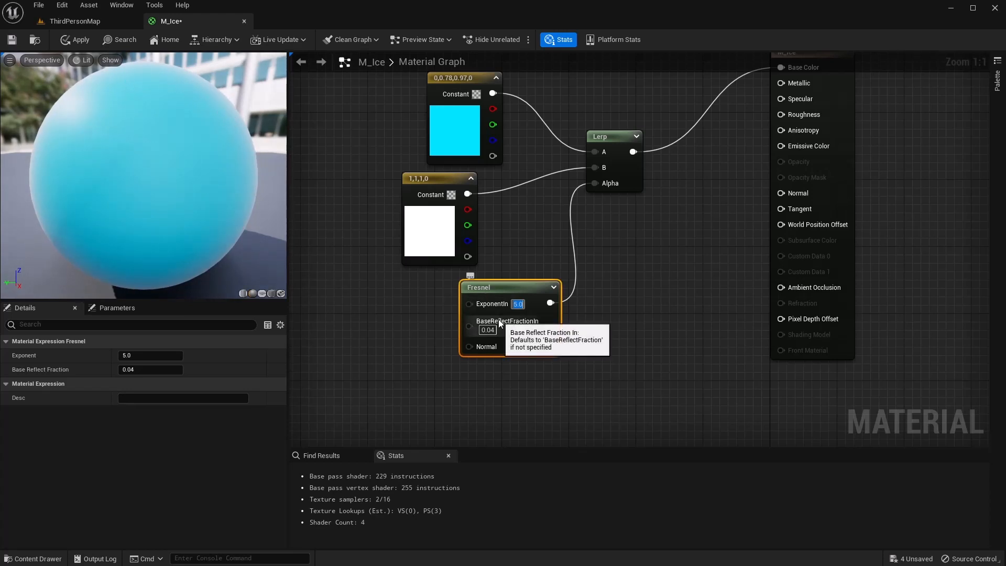
pyautogui.press('Return')
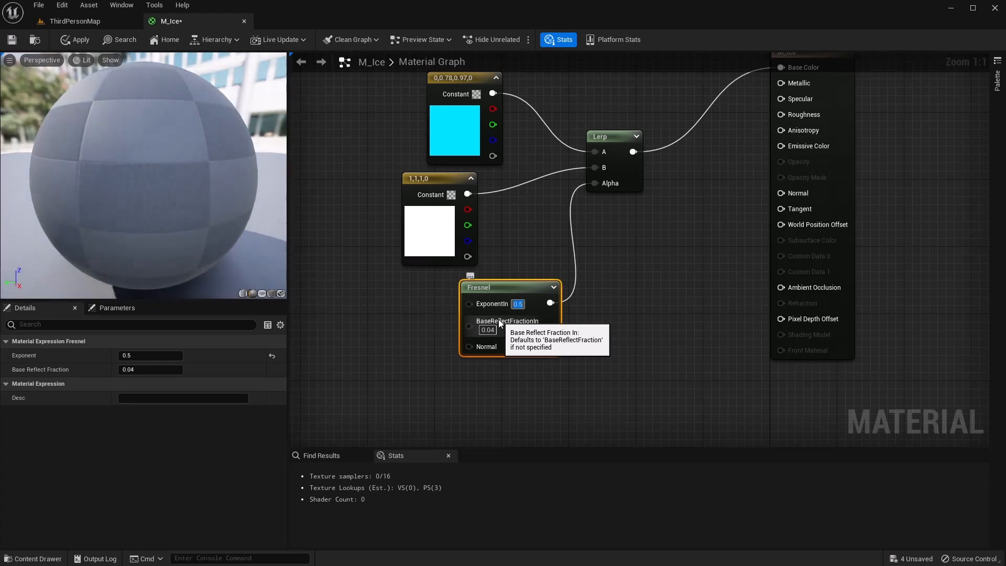
pyautogui.write('0.1')
pyautogui.press('Return')
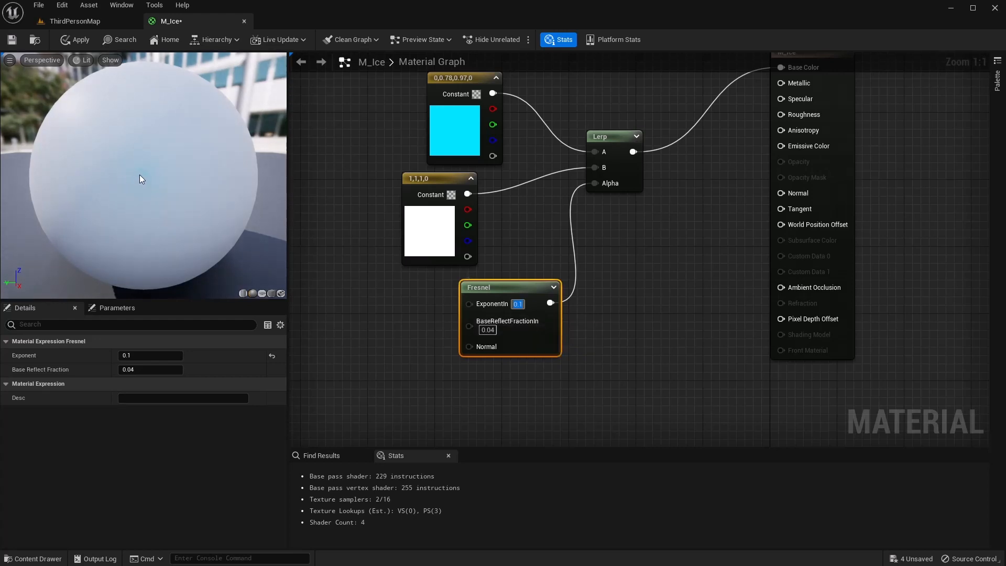
pyautogui.hotkey('ctrl', 'z')
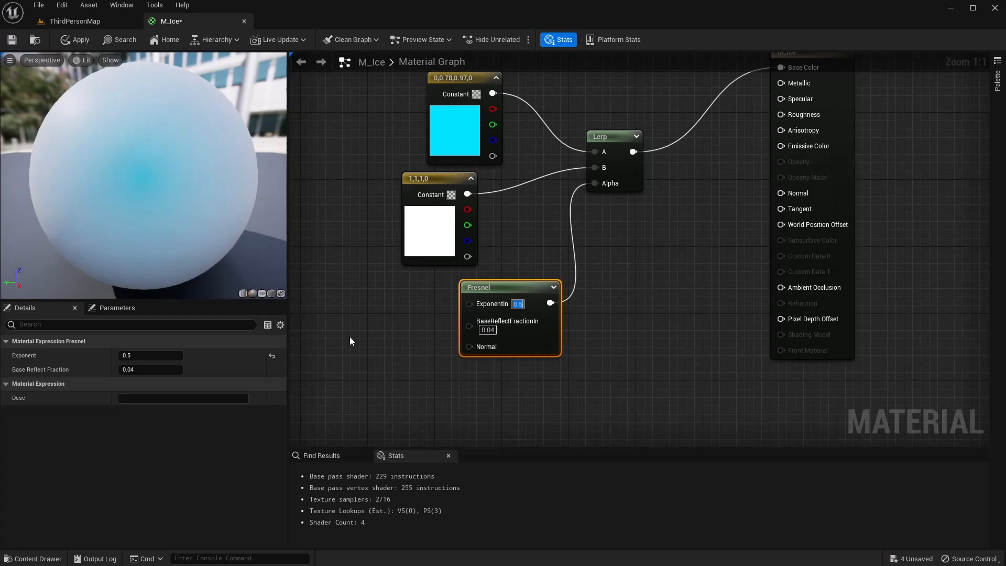
pyautogui.write('2')
pyautogui.press('Return')
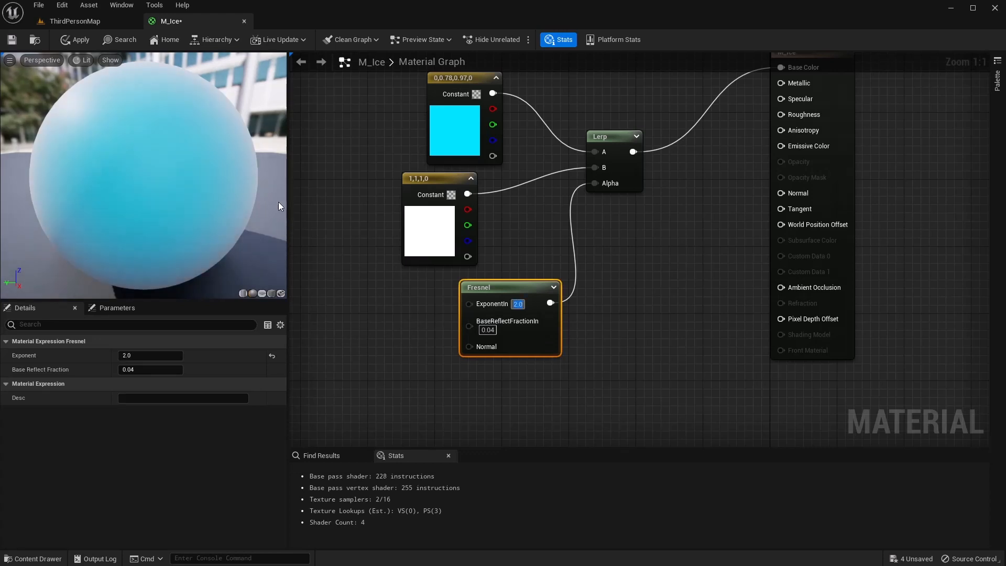
# - Move the Lerp, the Fresnel and both colour constants together so the Lerp lines up with the Base Color input
pyautogui.moveTo(635, 231); pyautogui.dragTo(569, 279, button='right')
pyautogui.moveTo(526, 159); pyautogui.dragTo(364, 351)
pyautogui.moveTo(498, 173); pyautogui.dragTo(476, 91)
# - Add a Constant node with value 0.4 feeding M_Ice's Metallic input and place it beside that input
pyautogui.moveTo(543, 215); pyautogui.dragTo(557, 238, button='right')
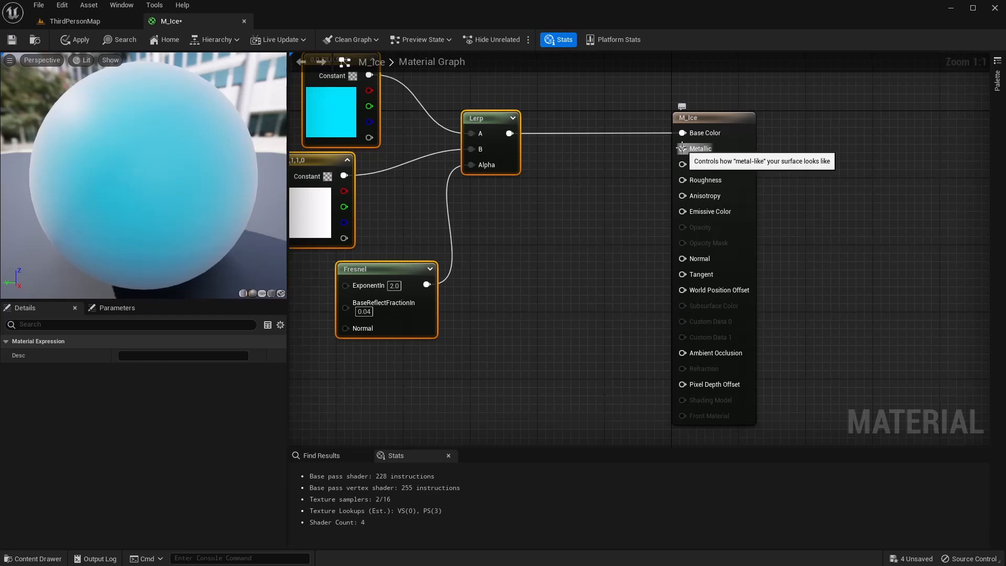
pyautogui.moveTo(681, 148); pyautogui.dragTo(620, 158)
pyautogui.write('const')
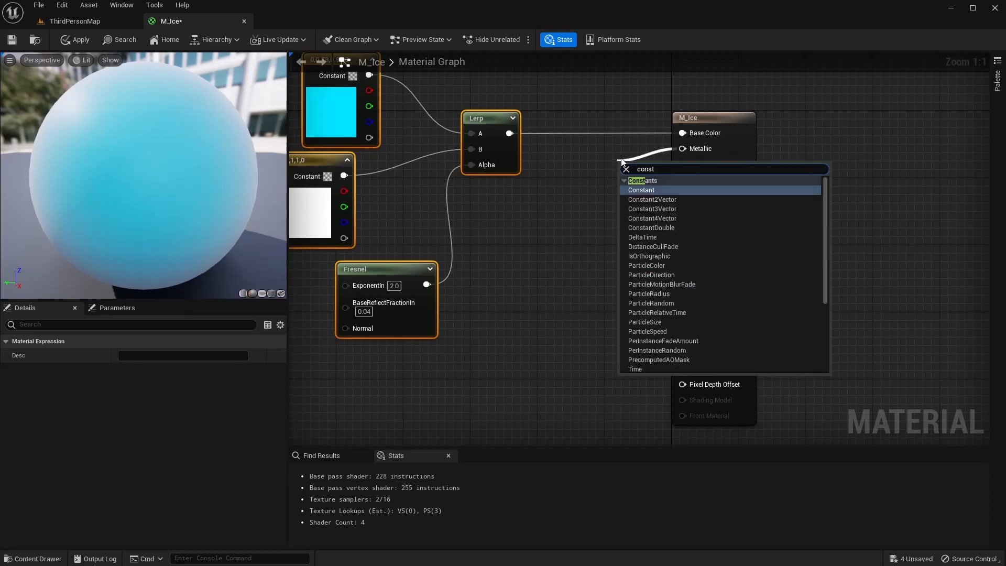
pyautogui.press('Return')
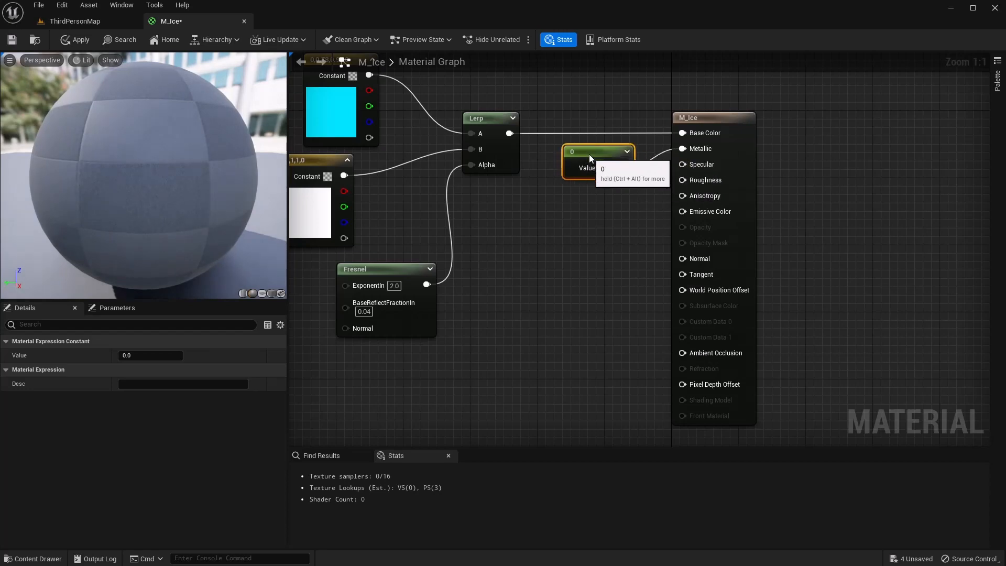
pyautogui.click(604, 168)
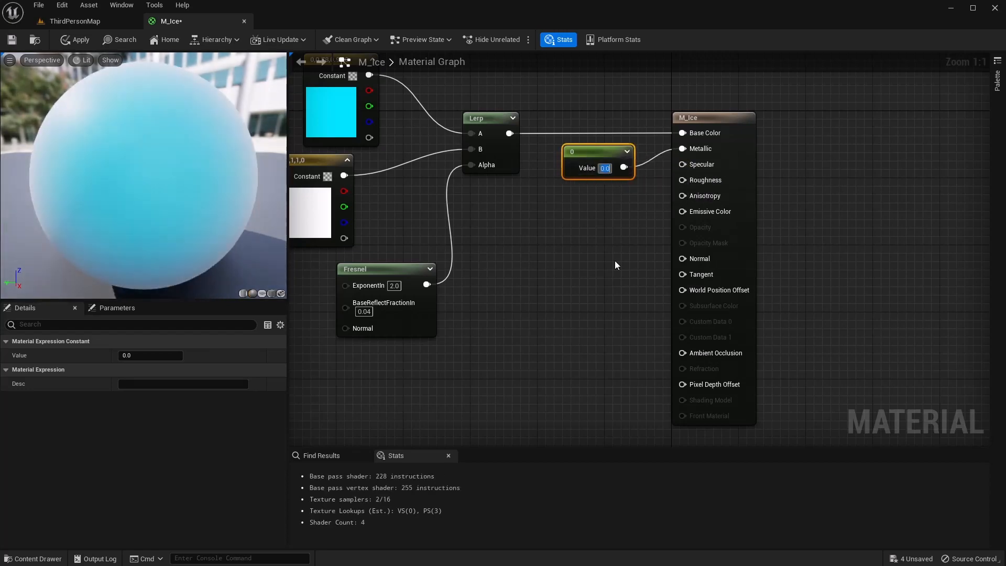
pyautogui.write('0.4')
pyautogui.press('Return')
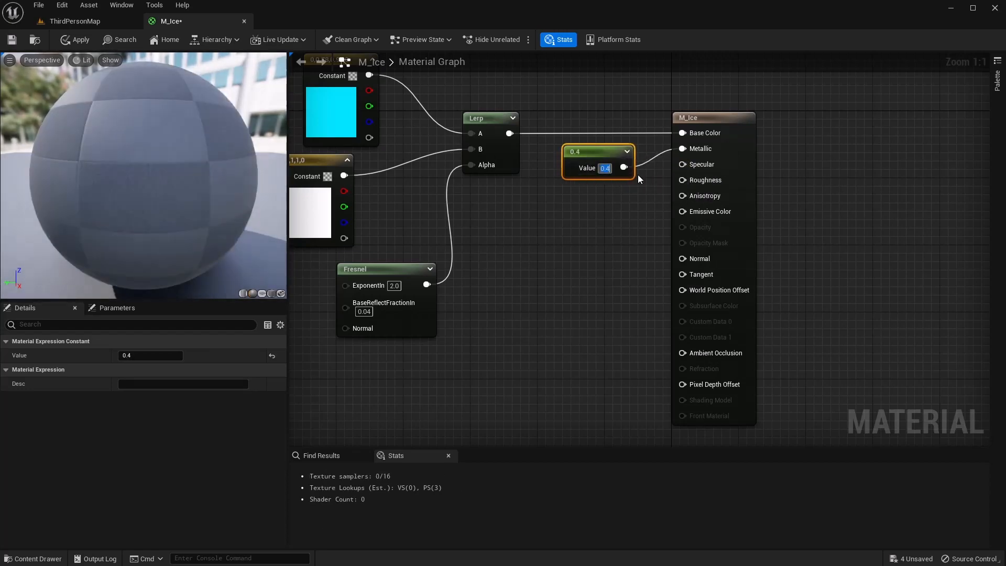
pyautogui.moveTo(583, 151); pyautogui.dragTo(592, 143)
# - Add a Constant node with value 0 feeding M_Ice's Roughness input and place it under the Metallic constant
pyautogui.moveTo(596, 216); pyautogui.dragTo(549, 203, button='right')
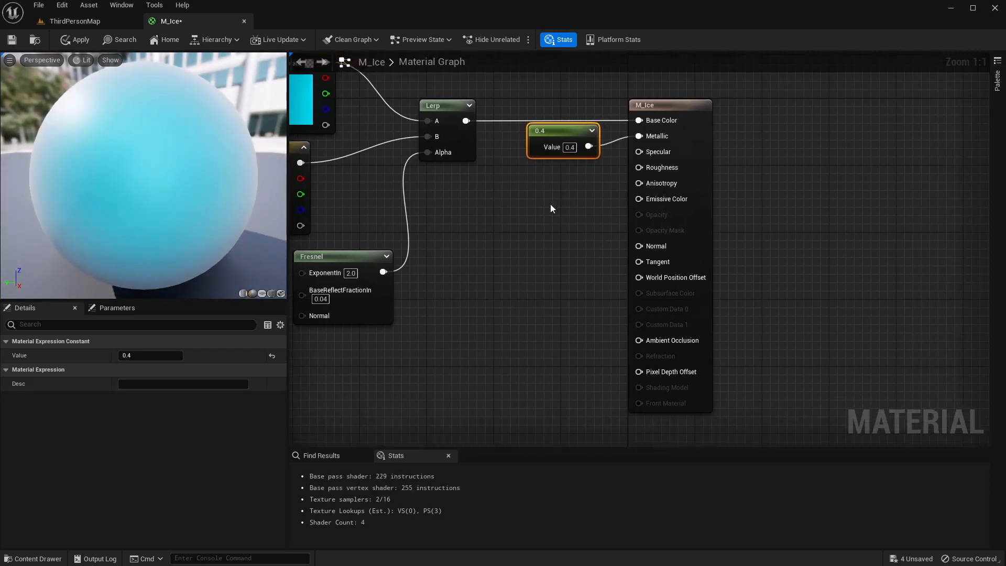
pyautogui.moveTo(638, 168); pyautogui.dragTo(595, 184)
pyautogui.write('constant')
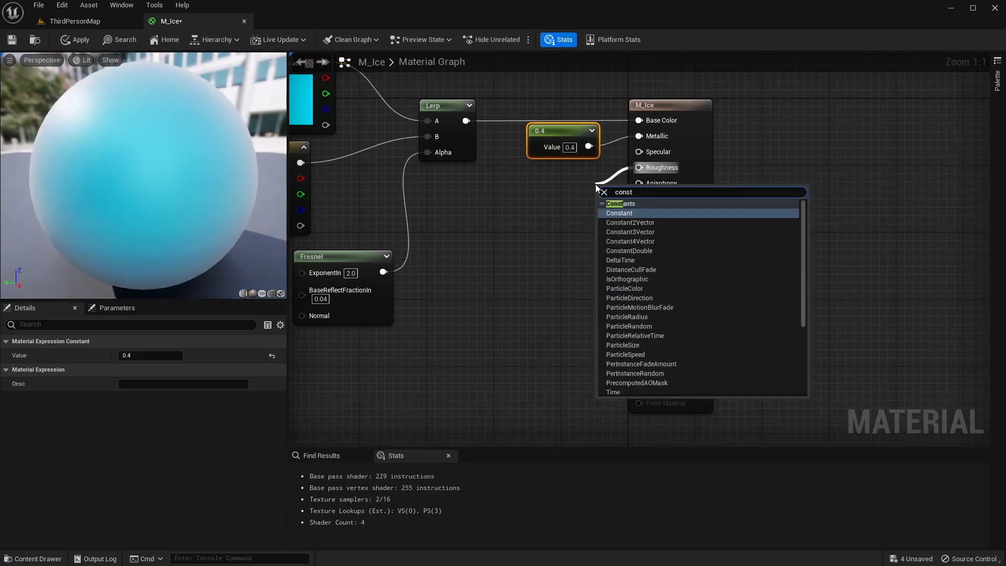
pyautogui.press('Return')
pyautogui.moveTo(618, 191); pyautogui.dragTo(549, 172)
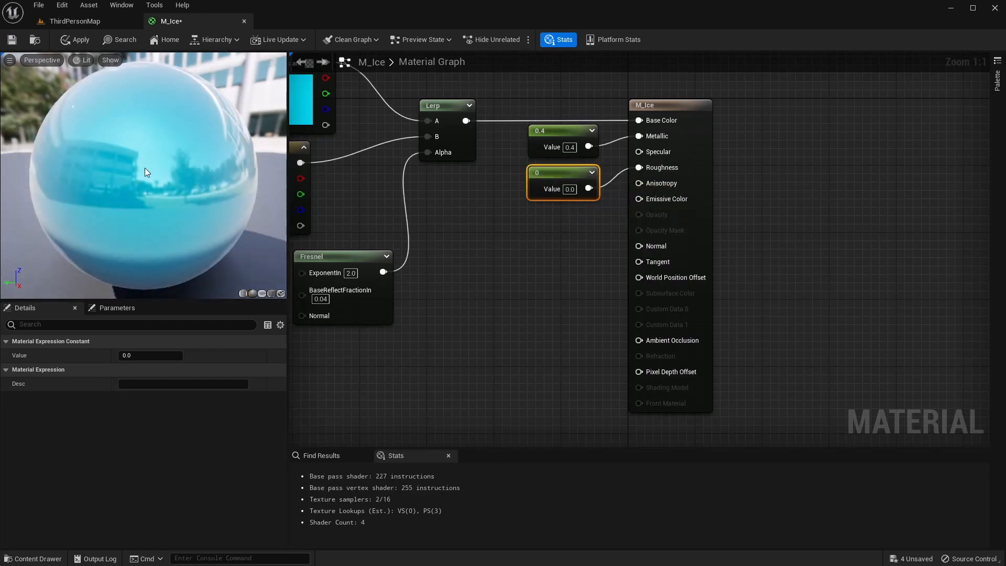
# - Add a Multiply node below the Roughness constant, with the Lerp output feeding its A input
pyautogui.moveTo(466, 121); pyautogui.dragTo(484, 242)
pyautogui.write('umlti')
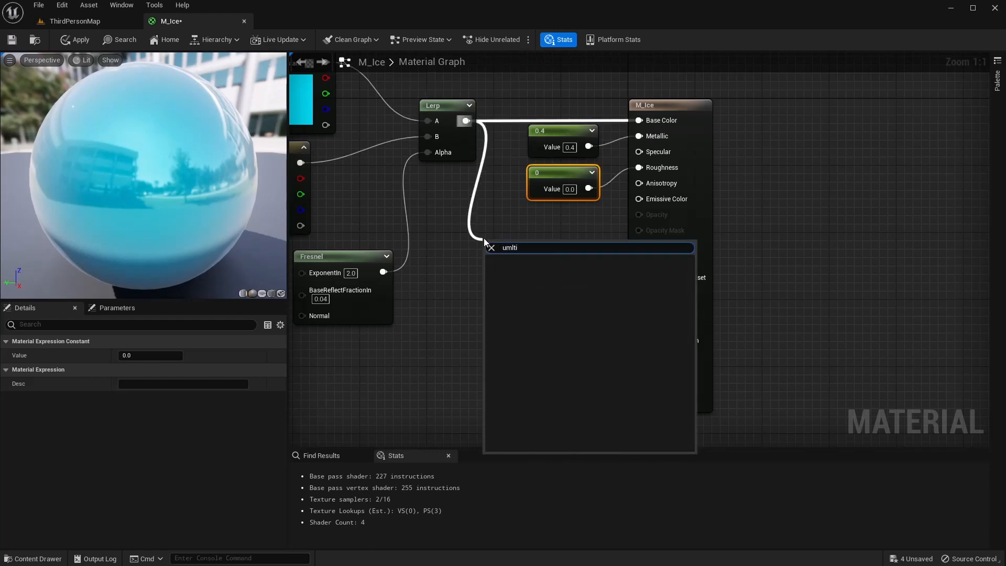
pyautogui.press('BackSpace')
pyautogui.press('BackSpace')
pyautogui.press('BackSpace')
pyautogui.press('BackSpace')
pyautogui.press('BackSpace')
pyautogui.write('mutl')
pyautogui.press('BackSpace')
pyautogui.press('BackSpace')
pyautogui.write('lt')
pyautogui.press('Return')
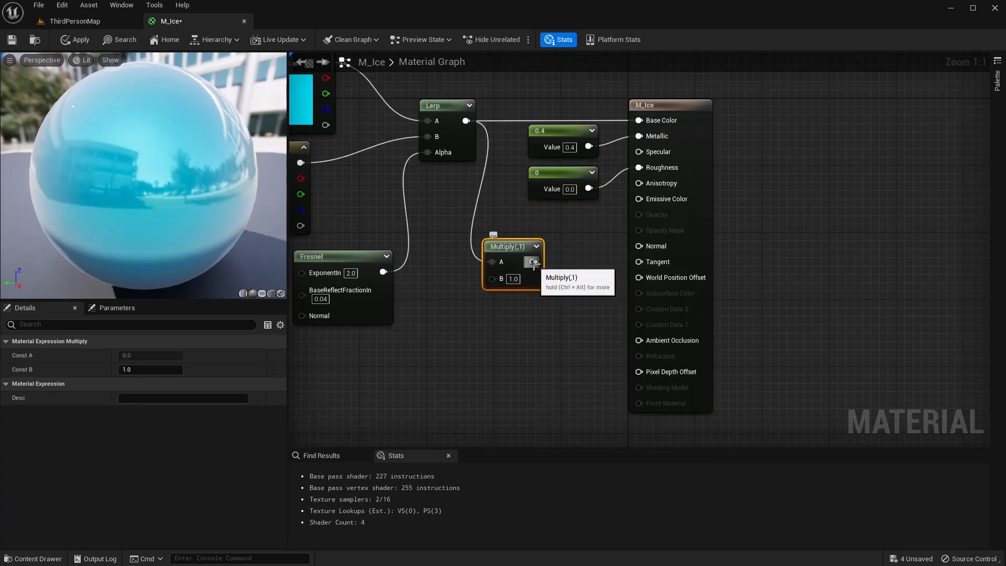
# - Feed the Multiply output into M_Ice's Emissive Color, place the node beside that input and set its B value to 2
pyautogui.moveTo(533, 261); pyautogui.dragTo(633, 199)
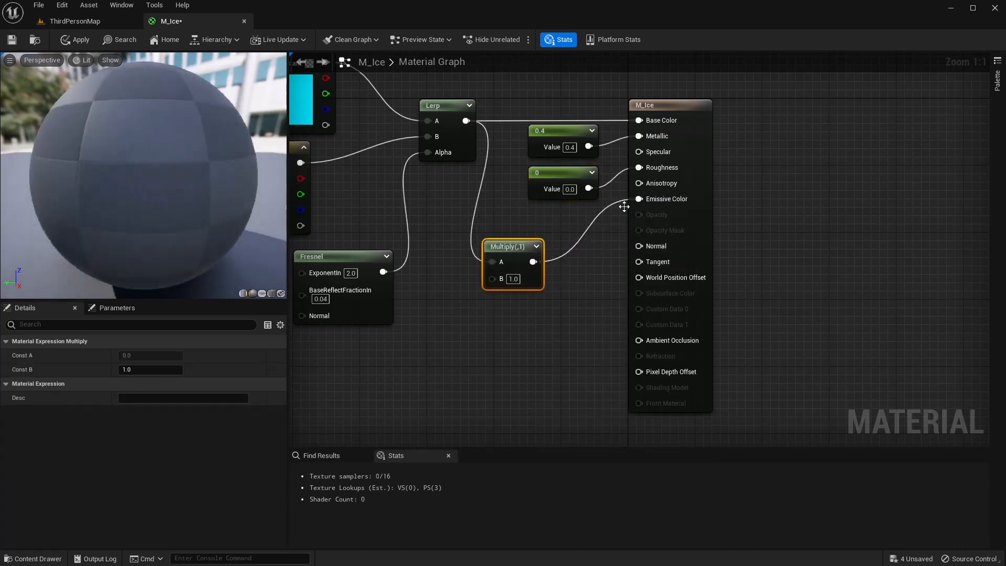
pyautogui.moveTo(517, 248); pyautogui.dragTo(553, 233)
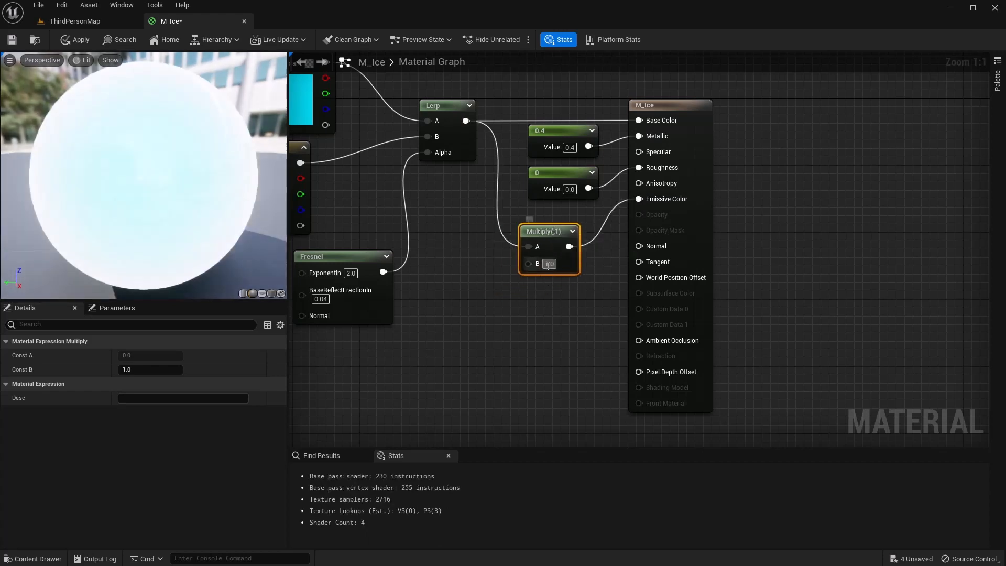
pyautogui.click(548, 264)
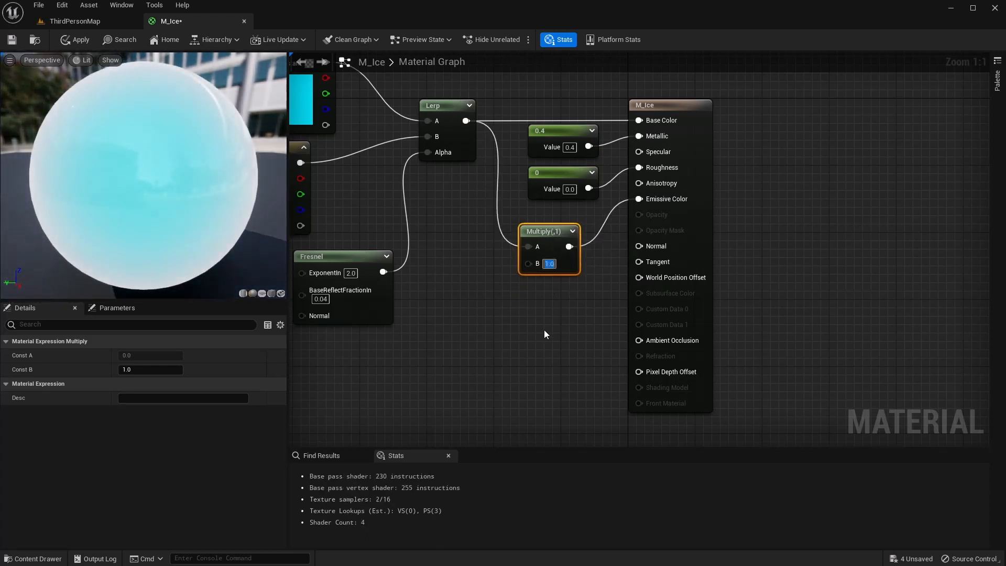
pyautogui.write('2')
pyautogui.press('Return')
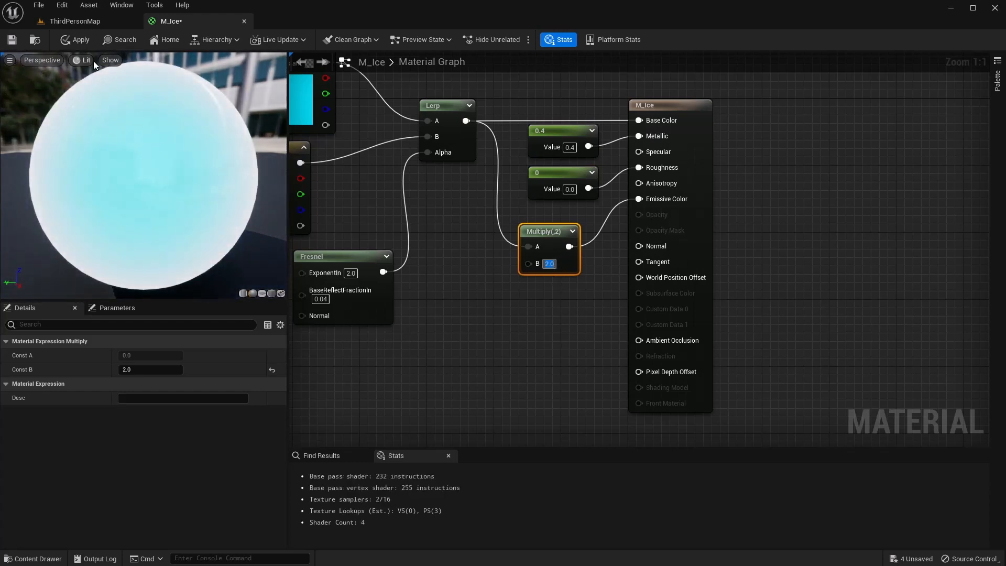
# - Apply and save the M_Ice material, and close its editor
pyautogui.click(80, 40)
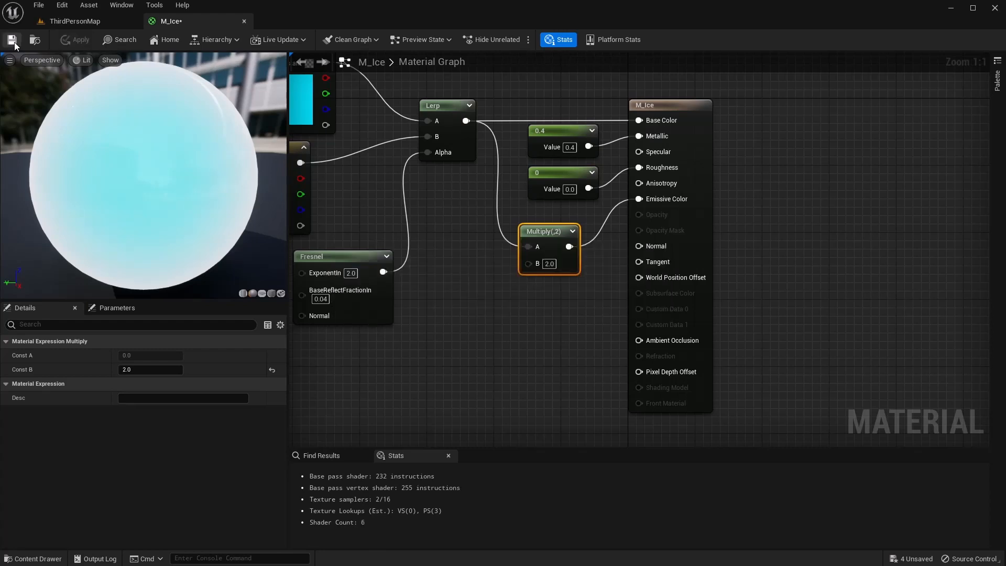
pyautogui.click(14, 42)
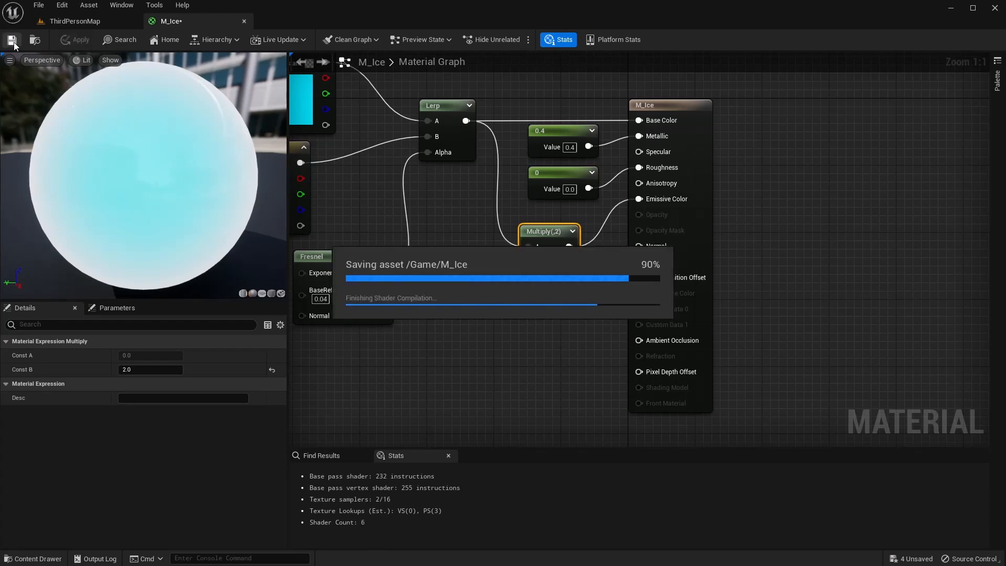
pyautogui.click(243, 23)
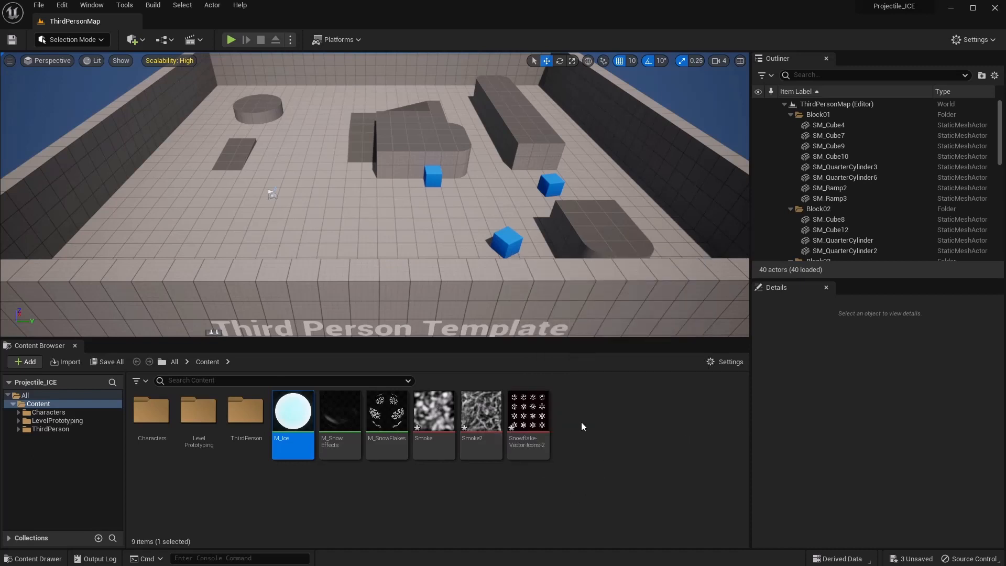
# - Create a Niagara system in the Content folder from selected emitters, using the Empty emitter template
pyautogui.rightClick(580, 421)
pyautogui.click(624, 199)
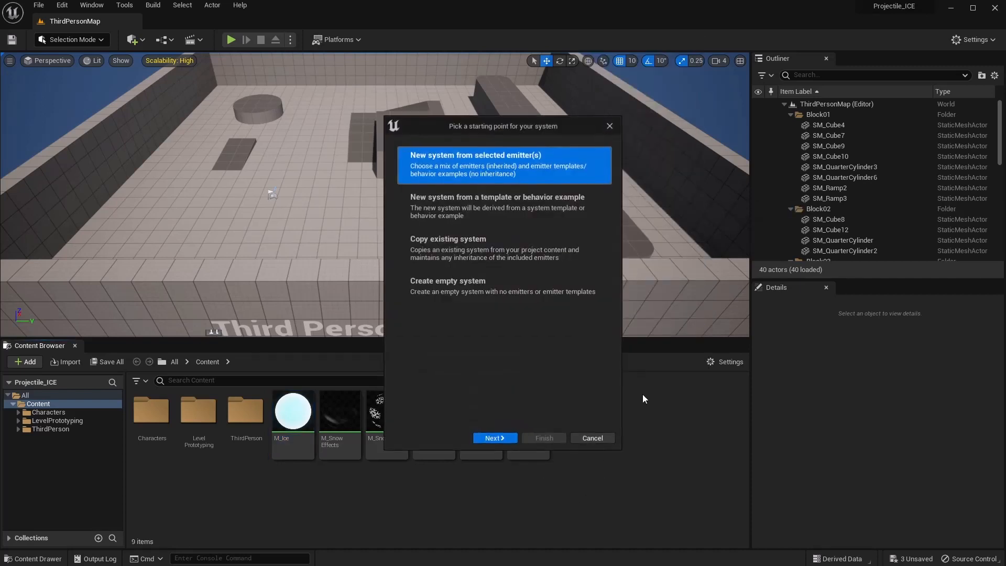
pyautogui.click(443, 437)
pyautogui.scroll(-3, 497, 350)
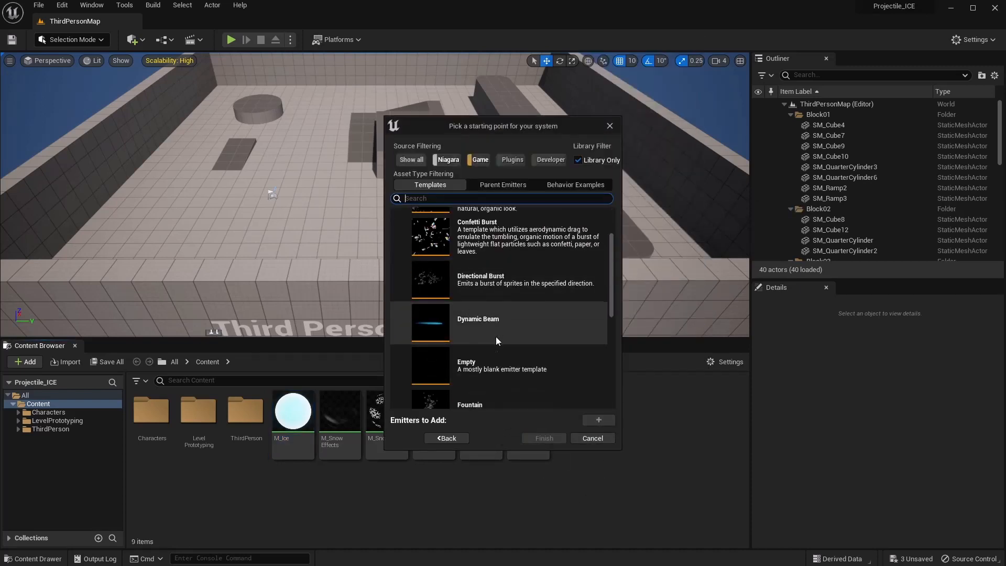
pyautogui.click(496, 336)
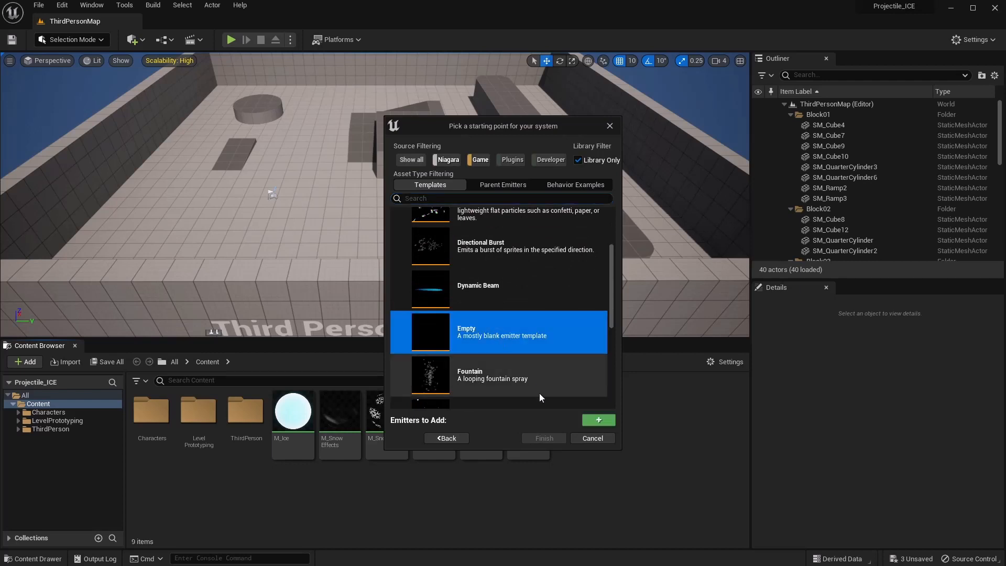
pyautogui.click(598, 419)
pyautogui.click(544, 438)
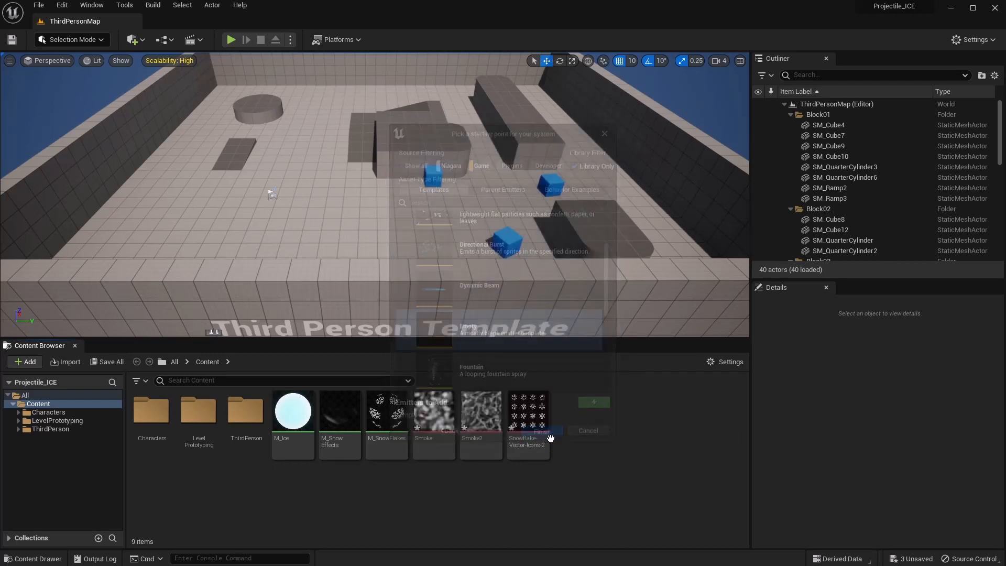
# - Name the new Niagara system NS_IceProjectile
pyautogui.write('NS')
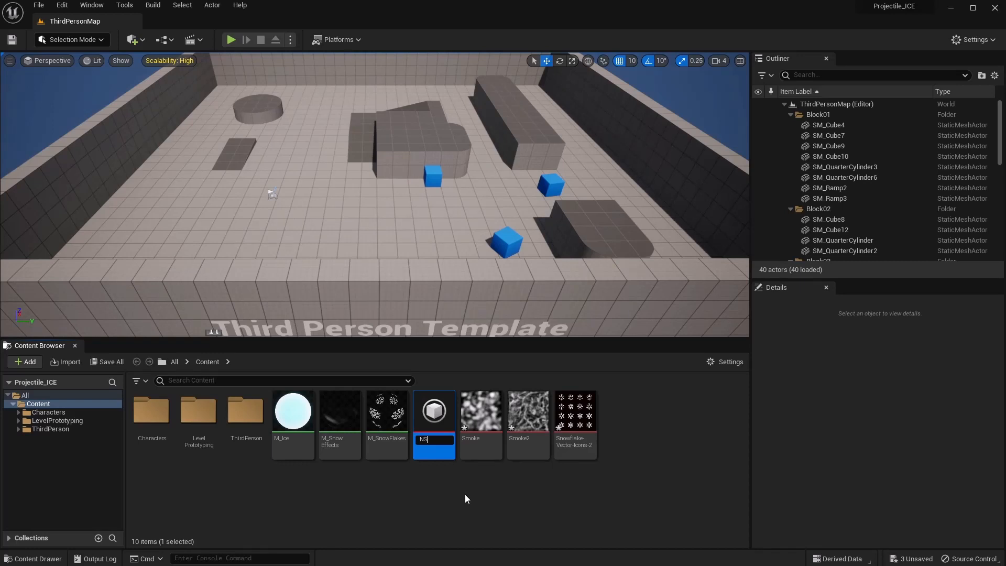
pyautogui.write('_IceProjectil')
pyautogui.press('Return')
pyautogui.rightClick(438, 444)
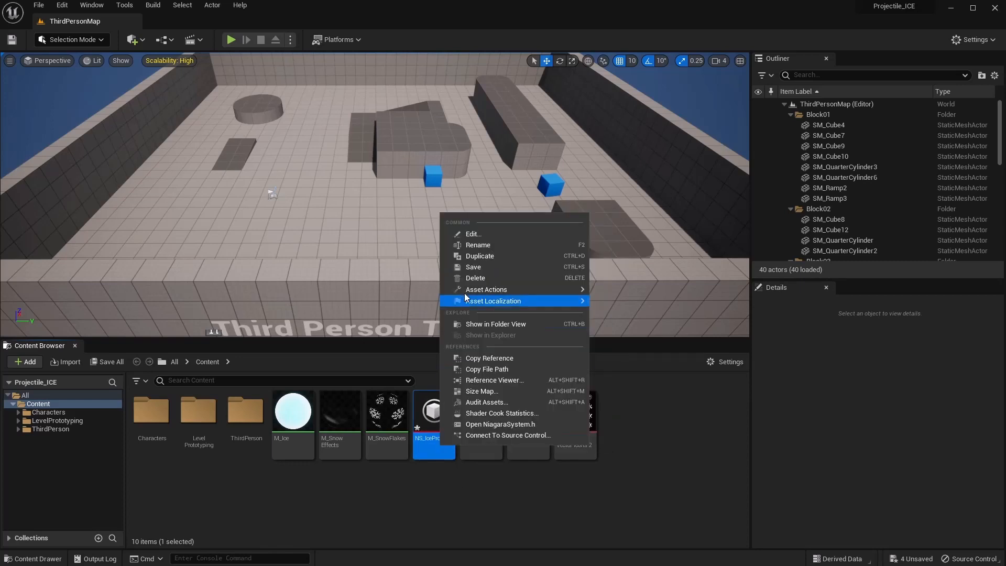
pyautogui.click(482, 250)
pyautogui.write('eProjectile')
pyautogui.press('Return')
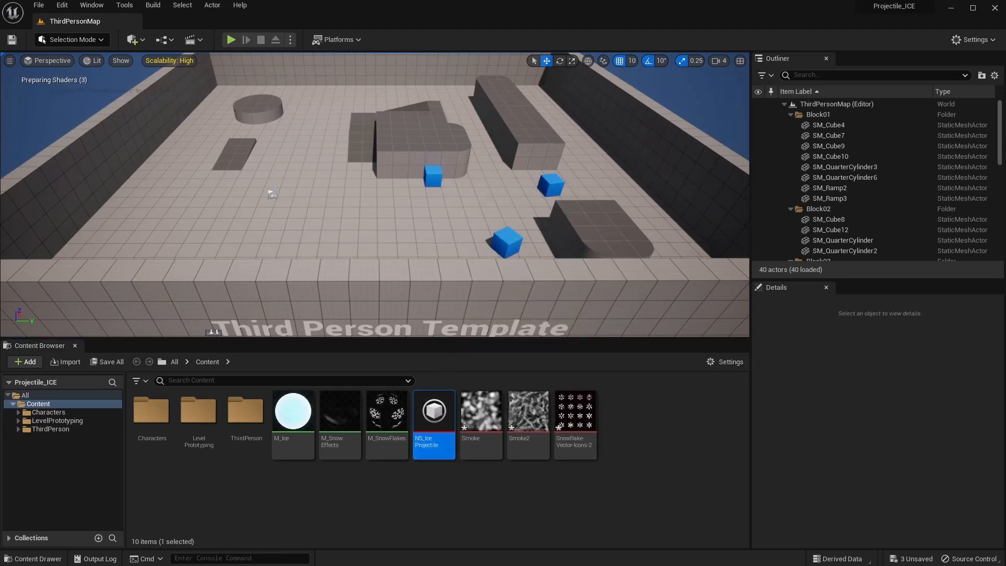
# - Open NS_IceProjectile for editing and save all unsaved assets
pyautogui.doubleClick(434, 414)
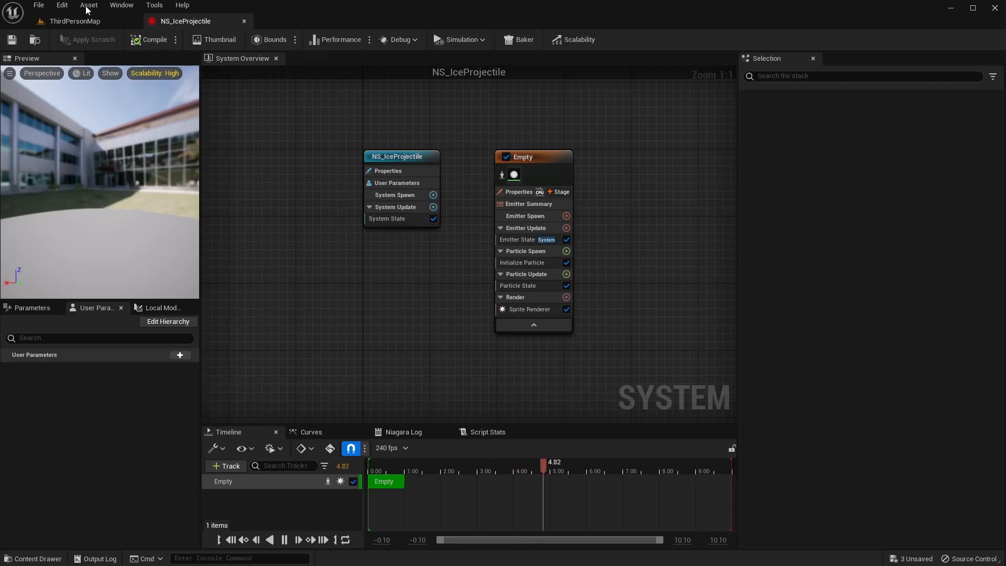
pyautogui.click(38, 6)
pyautogui.click(52, 56)
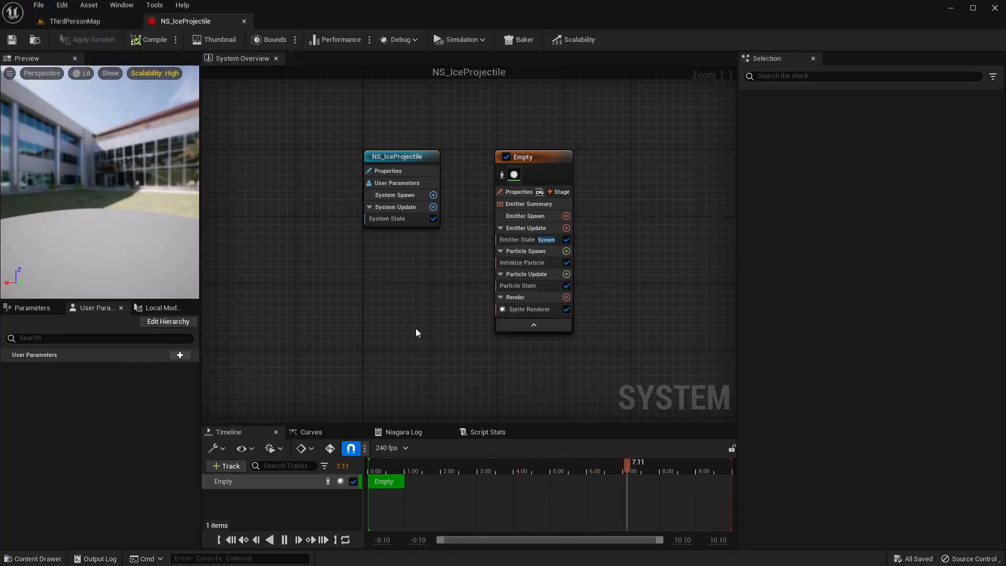
# - Move the Empty emitter closer to the system node, enable its Local Space and Requires Persistent IDs properties, and reset its Category
pyautogui.moveTo(416, 328); pyautogui.dragTo(325, 309, button='right')
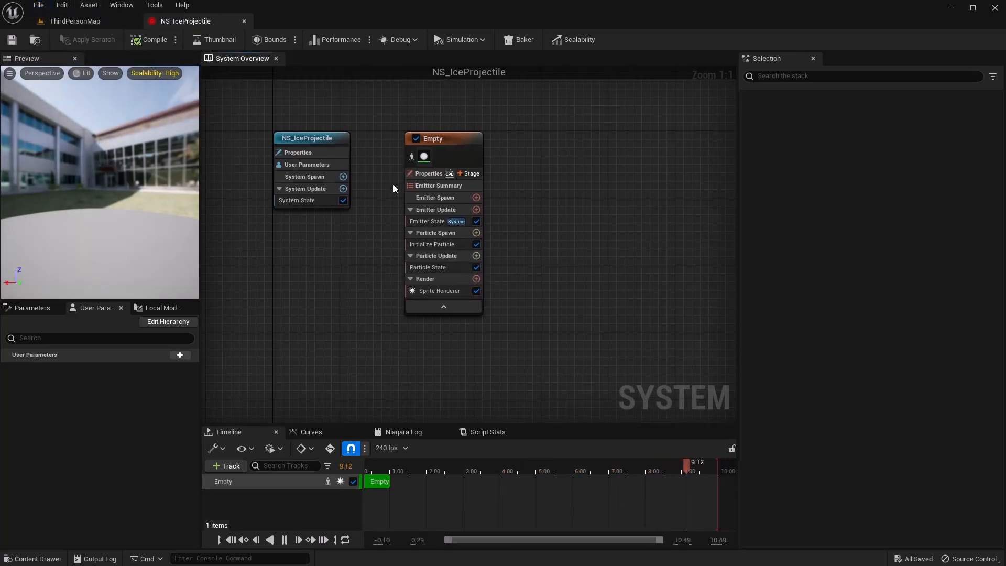
pyautogui.moveTo(438, 143); pyautogui.dragTo(425, 140)
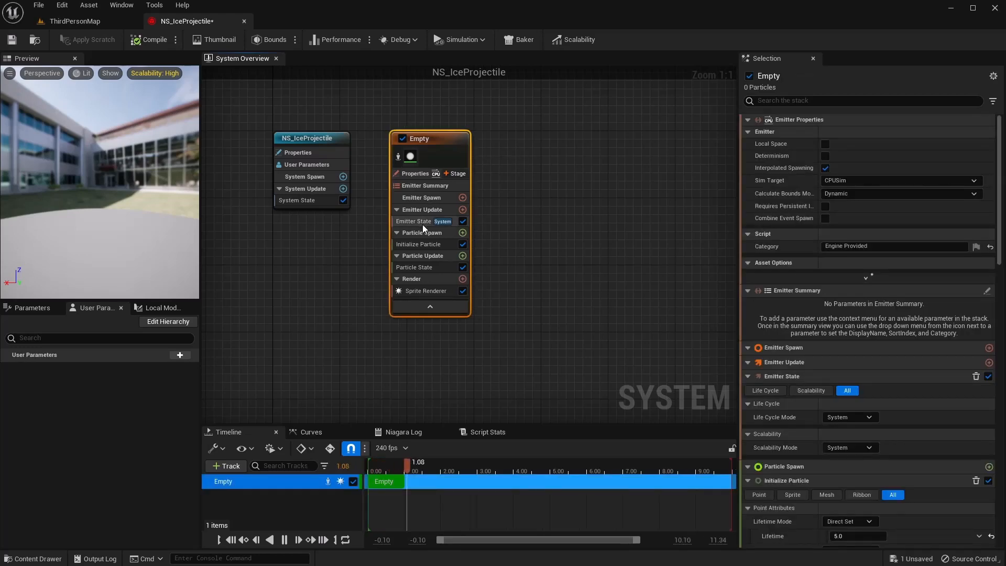
pyautogui.click(417, 168)
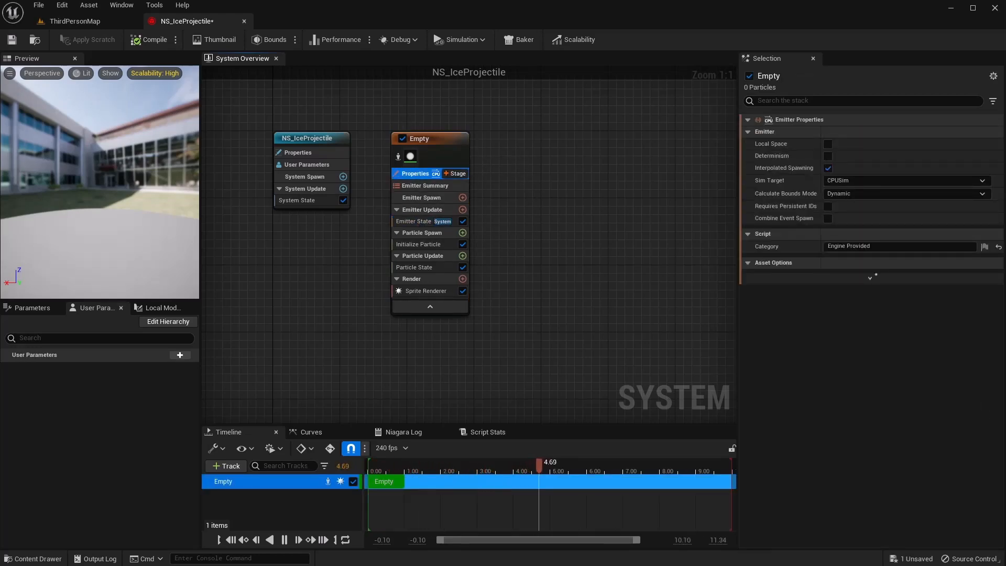
pyautogui.click(828, 143)
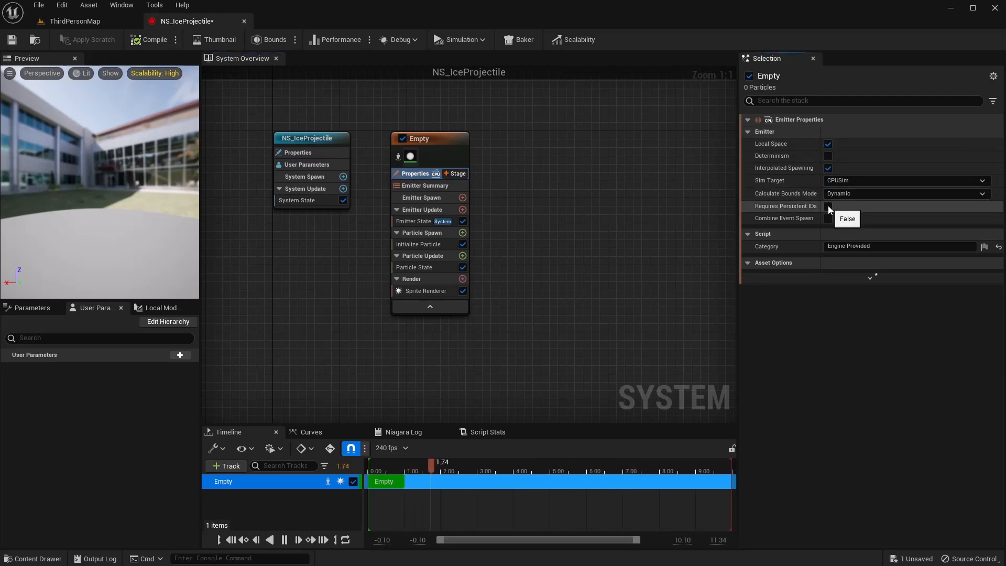
pyautogui.click(828, 206)
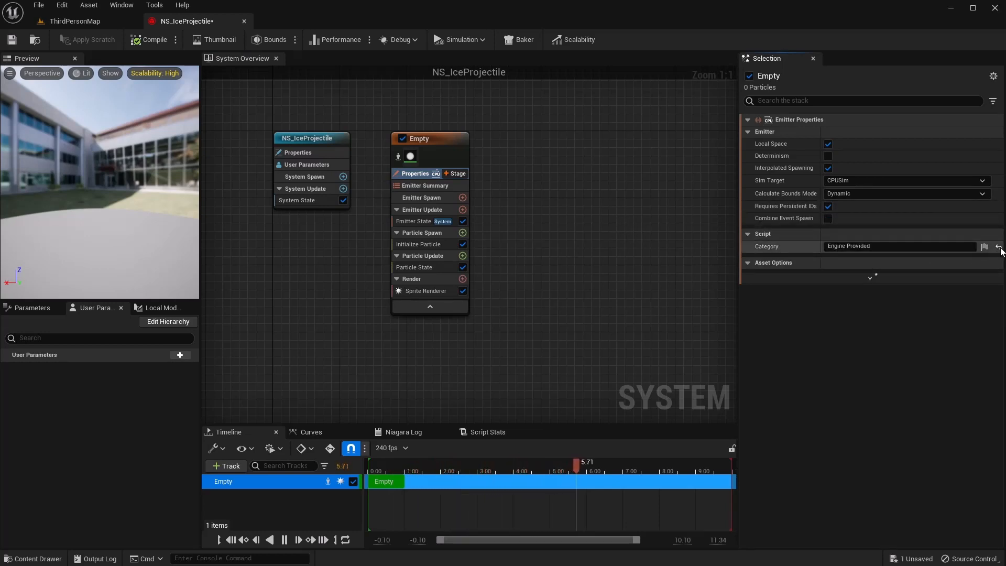
pyautogui.click(997, 247)
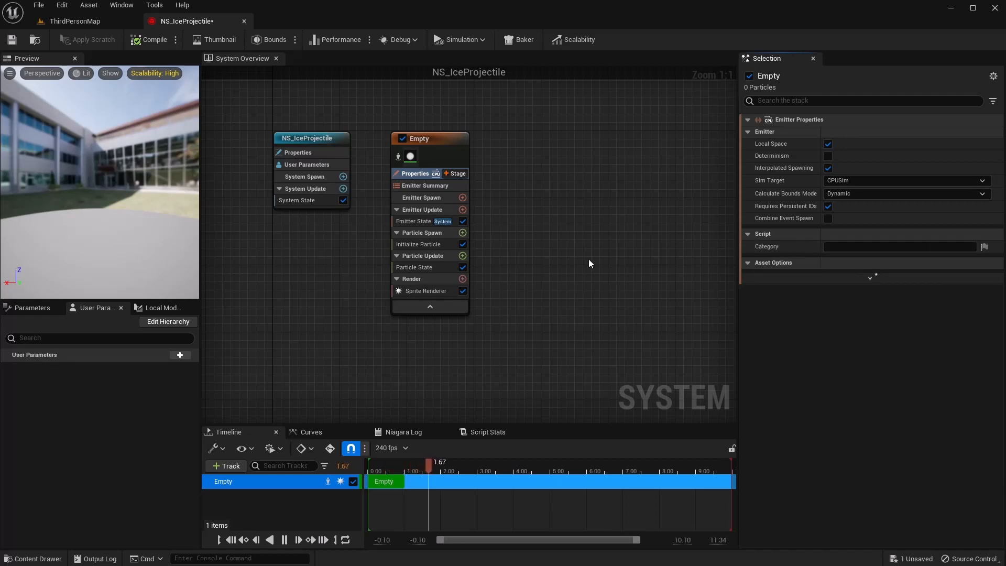
# - Add a Spawn Burst Instantaneous module to the Empty emitter's Emitter Update stage
pyautogui.moveTo(578, 258); pyautogui.dragTo(549, 251, button='right')
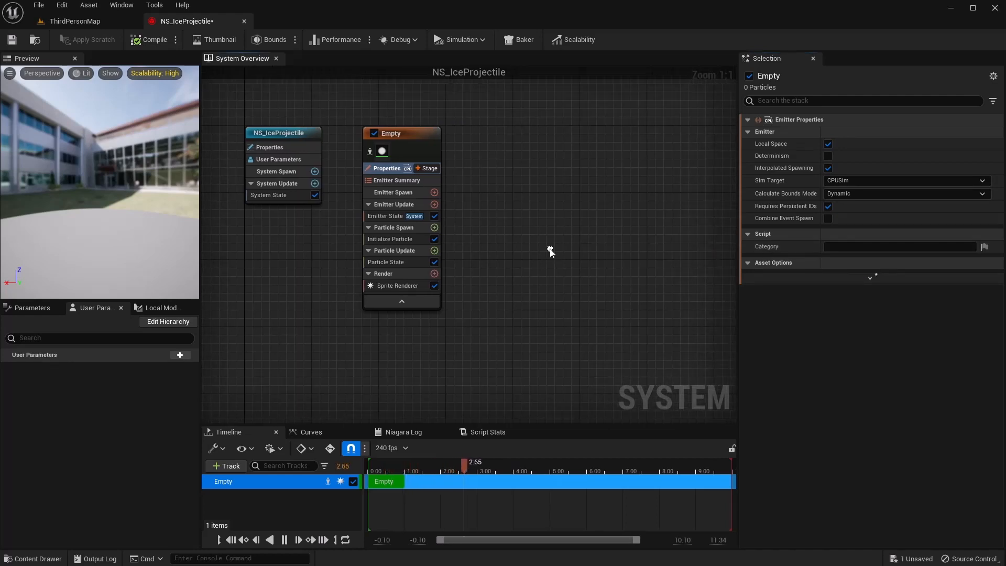
pyautogui.click(433, 205)
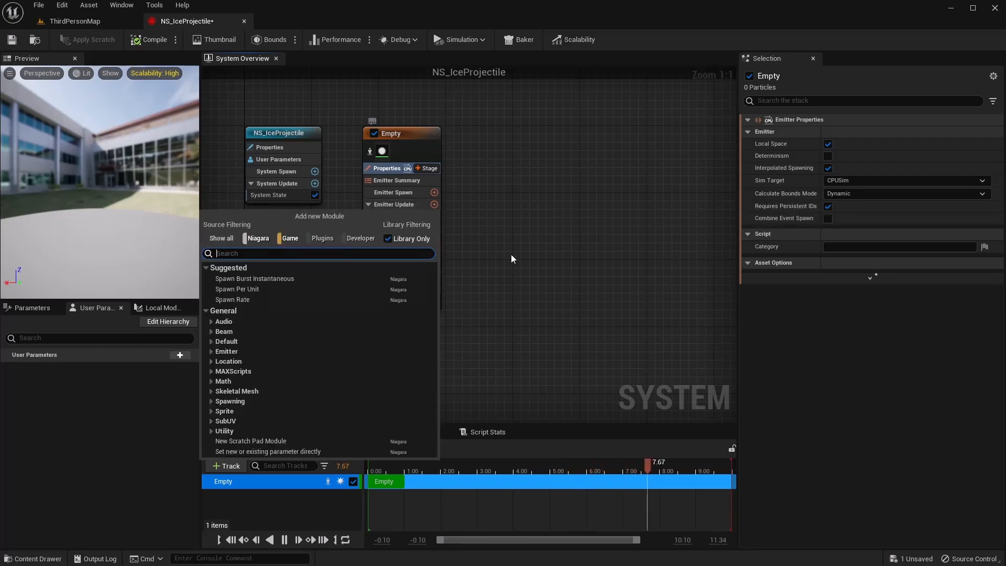
pyautogui.write('spawn')
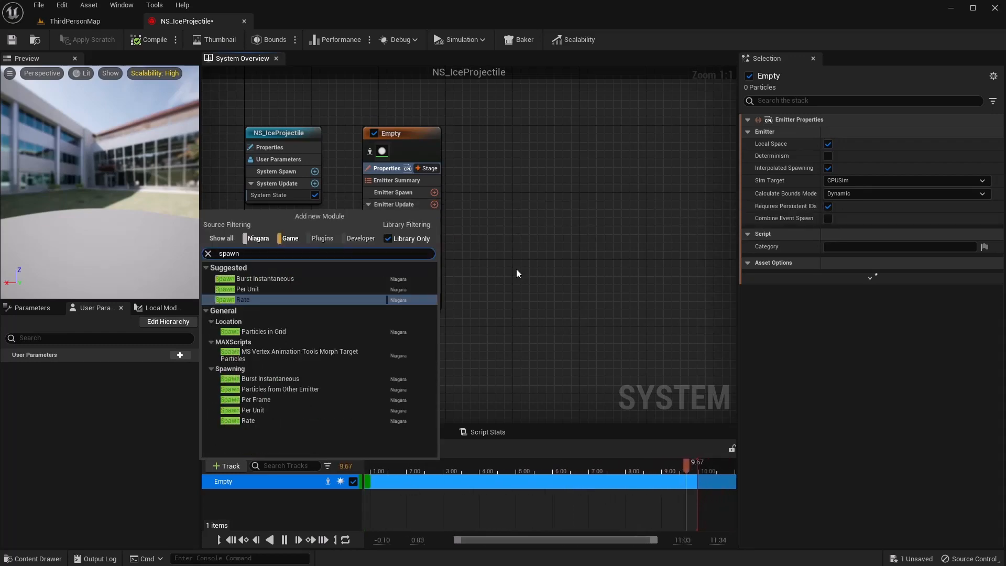
pyautogui.press('Up')
pyautogui.press('Up')
pyautogui.press('Return')
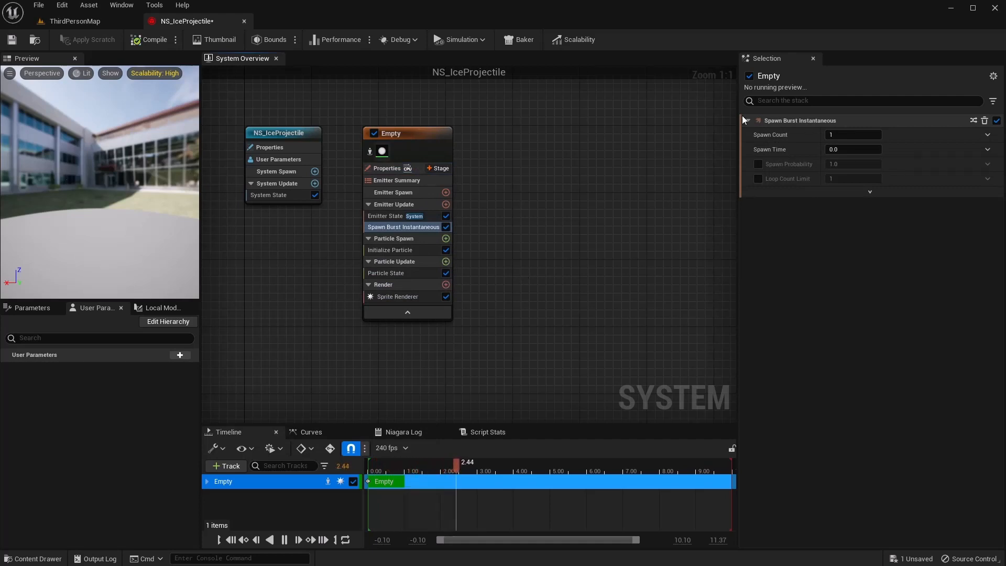
pyautogui.click(398, 262)
pyautogui.rightClick(480, 264)
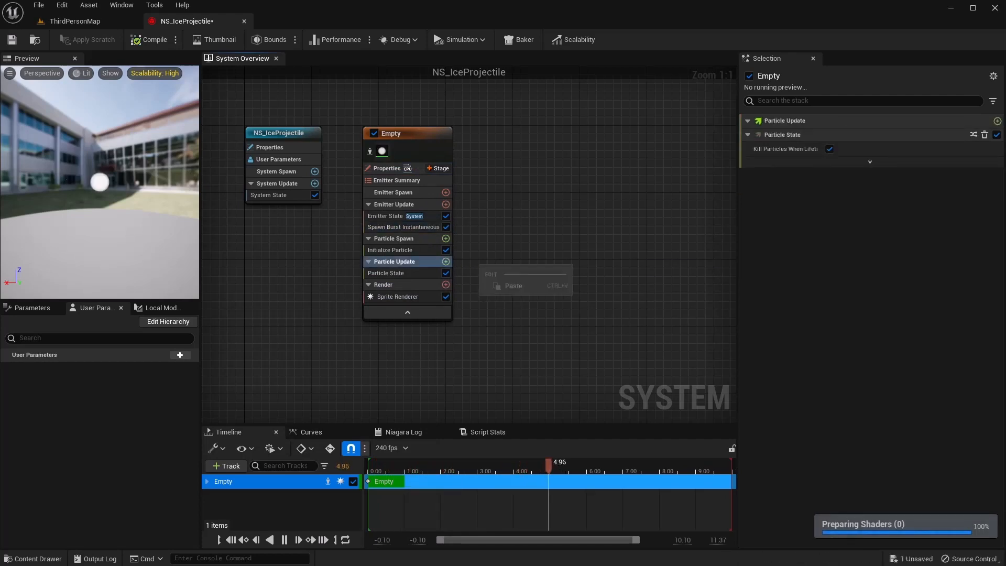
pyautogui.press('Escape')
# - Disable the Empty emitter's Sprite Renderer and add a Mesh Renderer to its Render stage
pyautogui.click(387, 298)
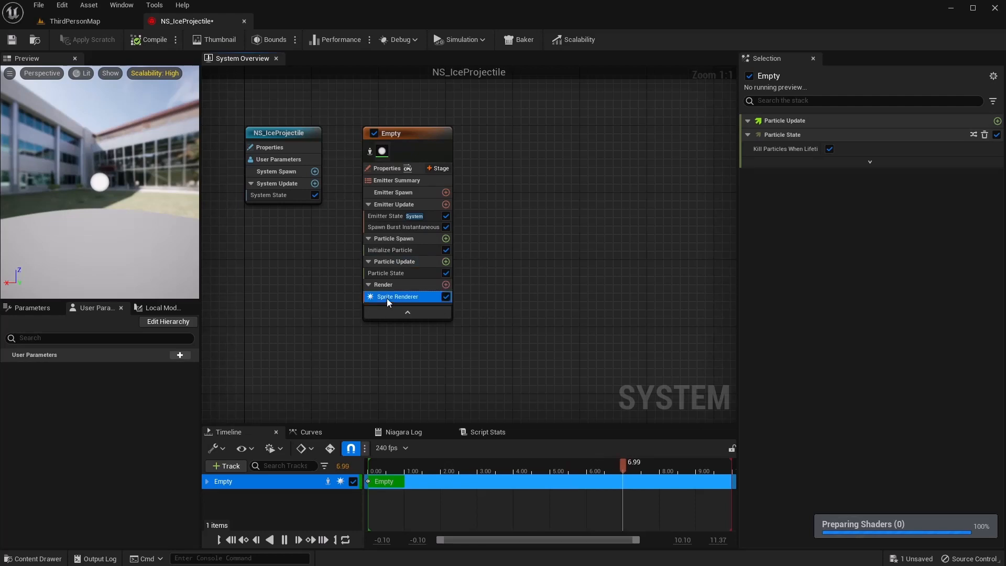
pyautogui.click(446, 297)
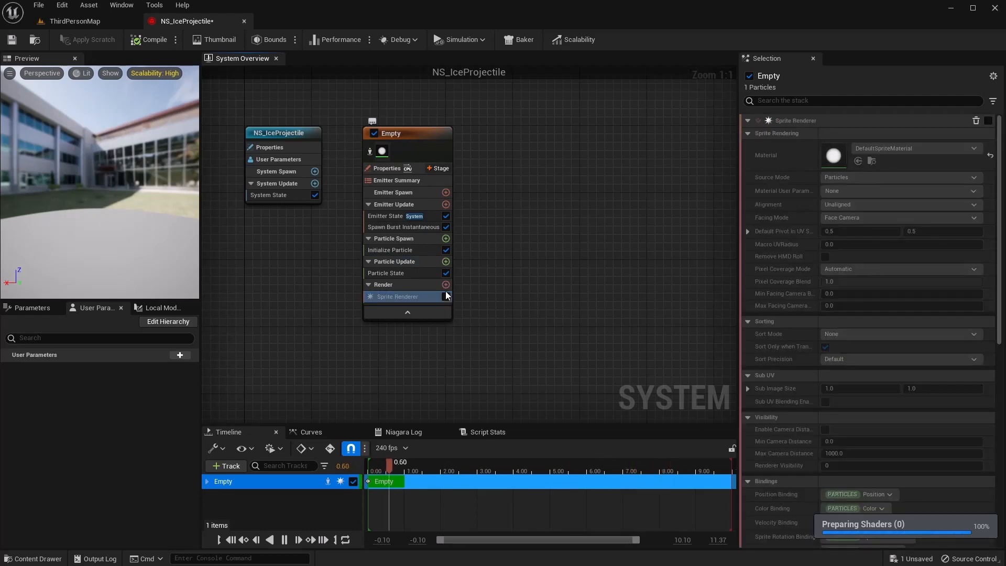
pyautogui.click(445, 285)
pyautogui.write('mesh')
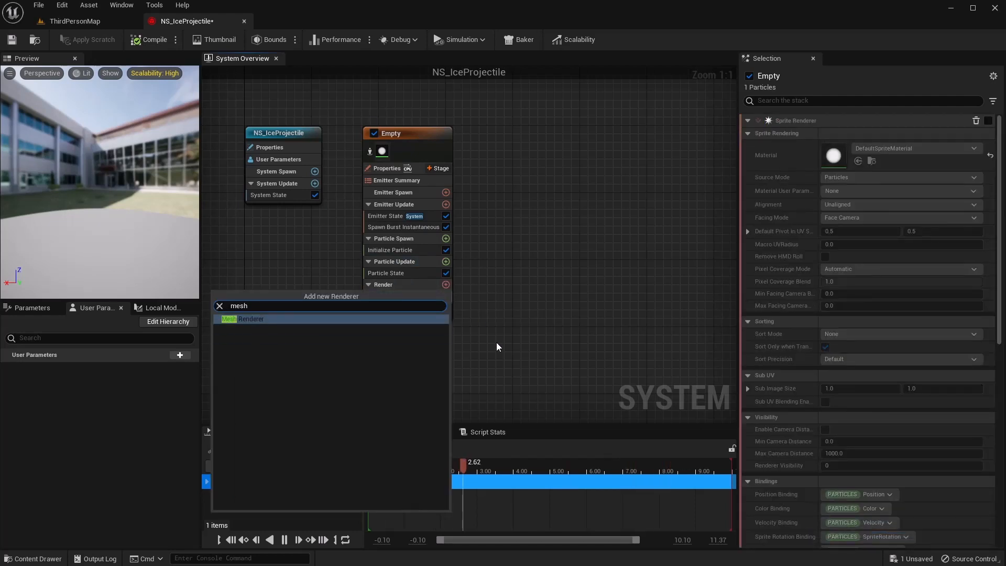
pyautogui.press('Return')
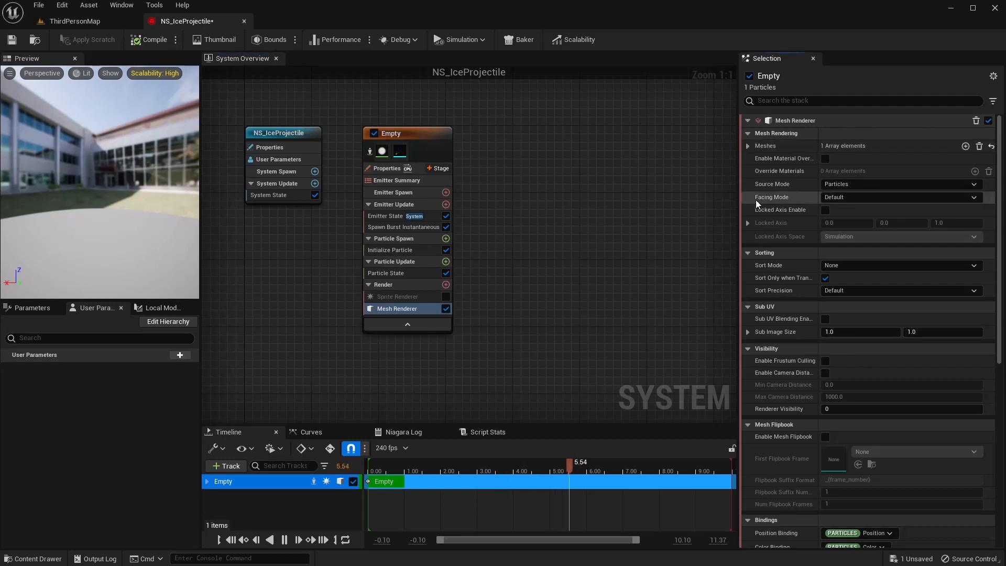
# - Assign the SM_Cube static mesh to the first Meshes entry of the Mesh Renderer
pyautogui.click(752, 149)
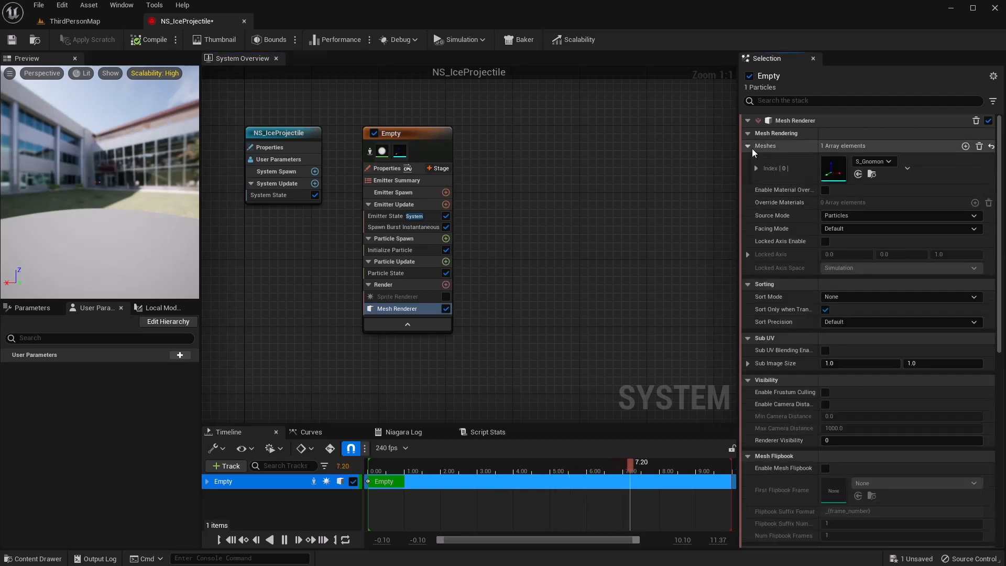
pyautogui.click(887, 161)
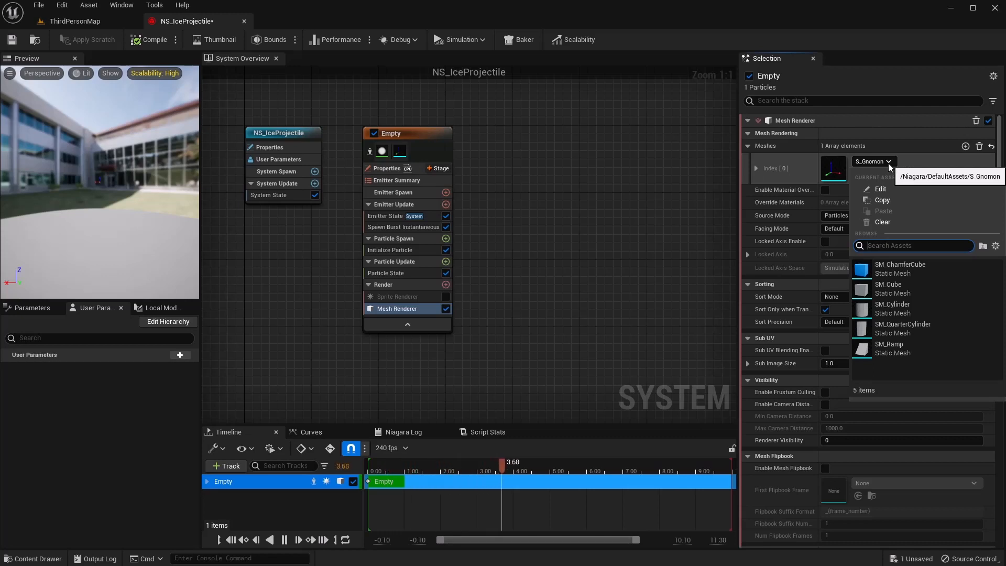
pyautogui.write('sp')
pyautogui.press('BackSpace')
pyautogui.press('BackSpace')
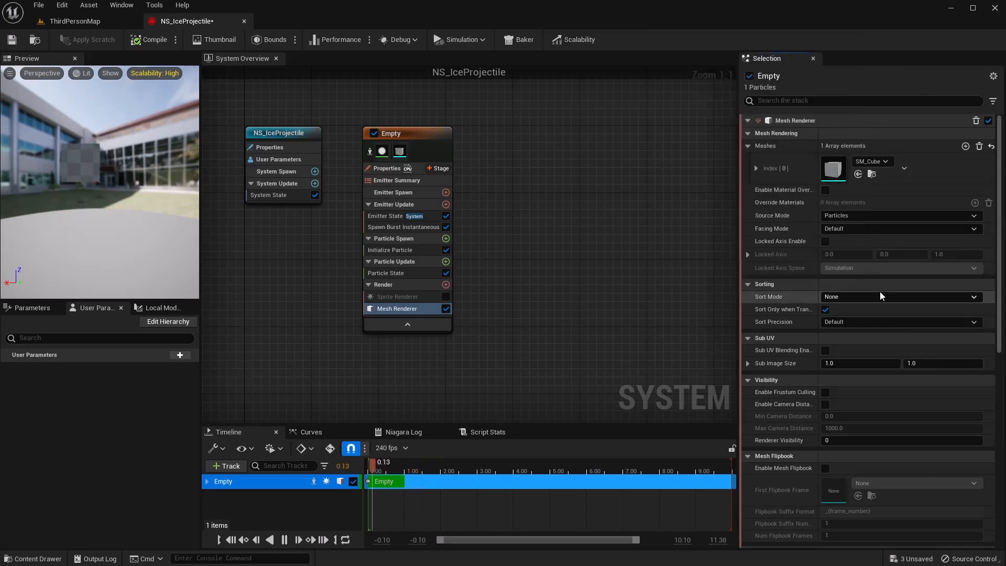
pyautogui.click(879, 289)
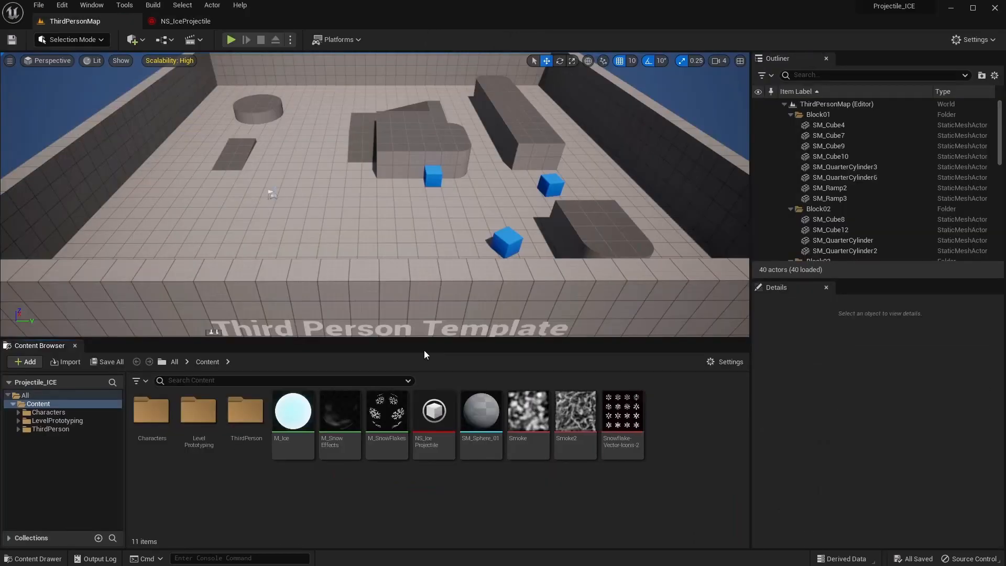
# - Replace the mesh in the NS_IceProjectile Mesh Renderer's first Meshes entry with SM_Sphere_01
pyautogui.moveTo(491, 440)
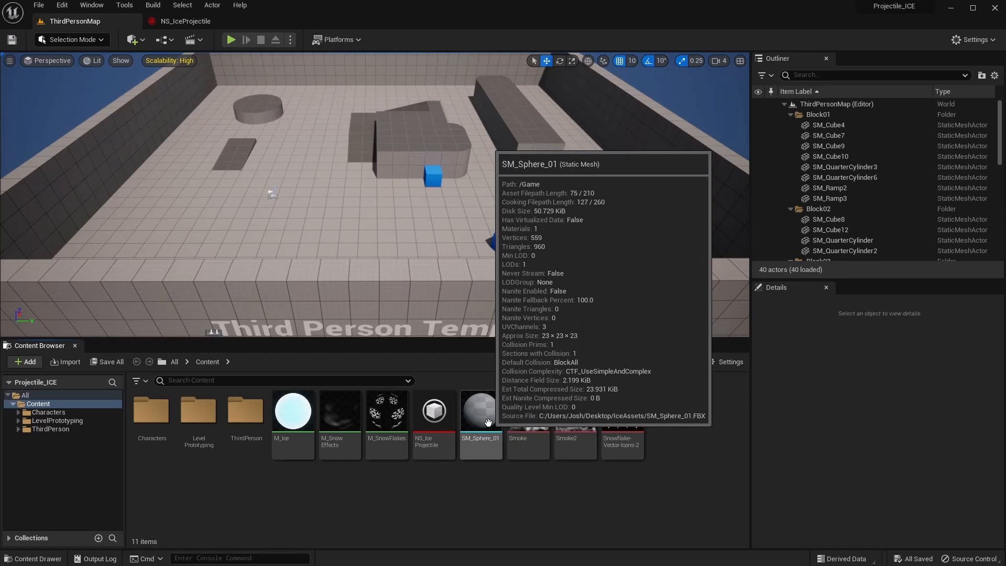
pyautogui.moveTo(294, 419)
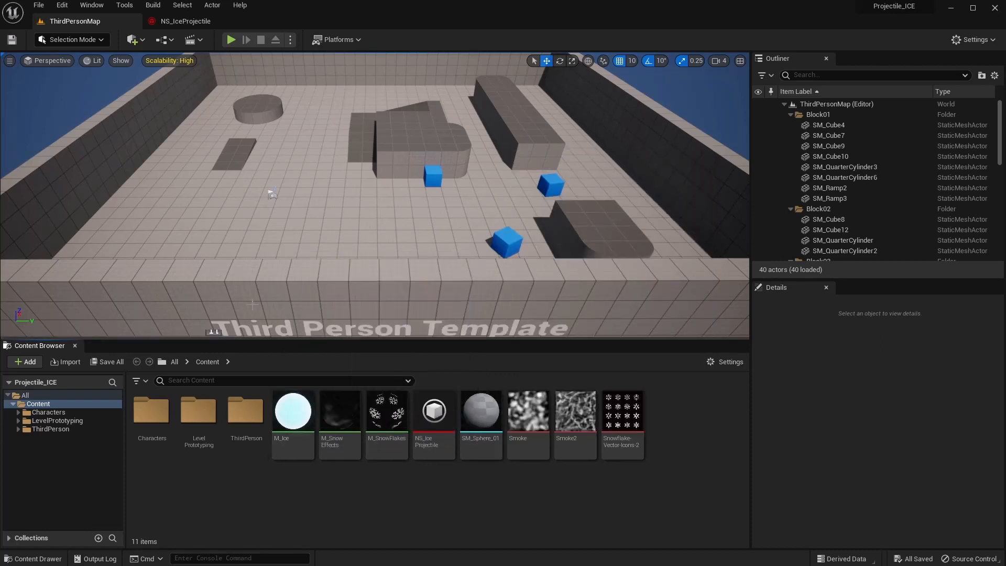
pyautogui.click(181, 22)
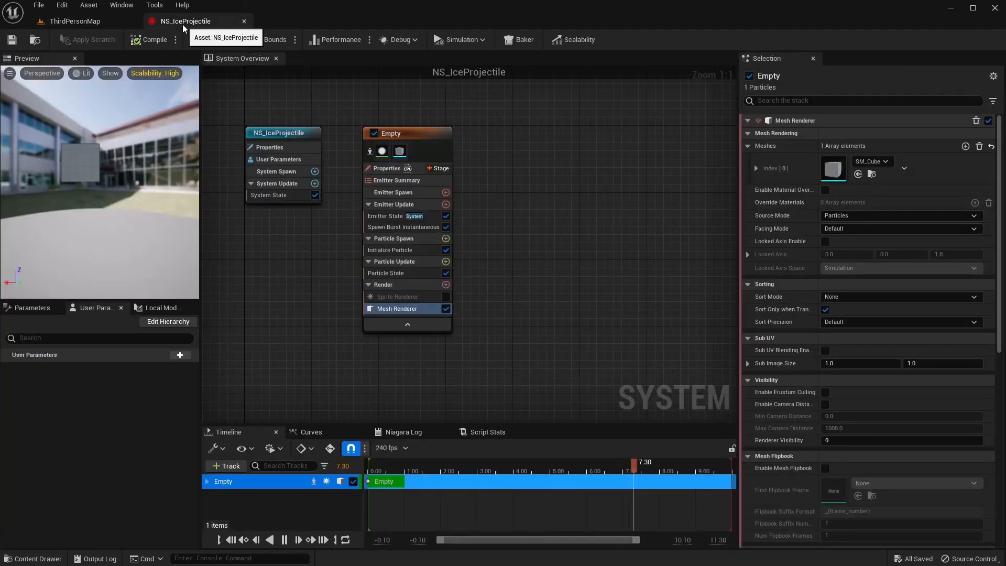
pyautogui.click(882, 162)
pyautogui.write('sphere')
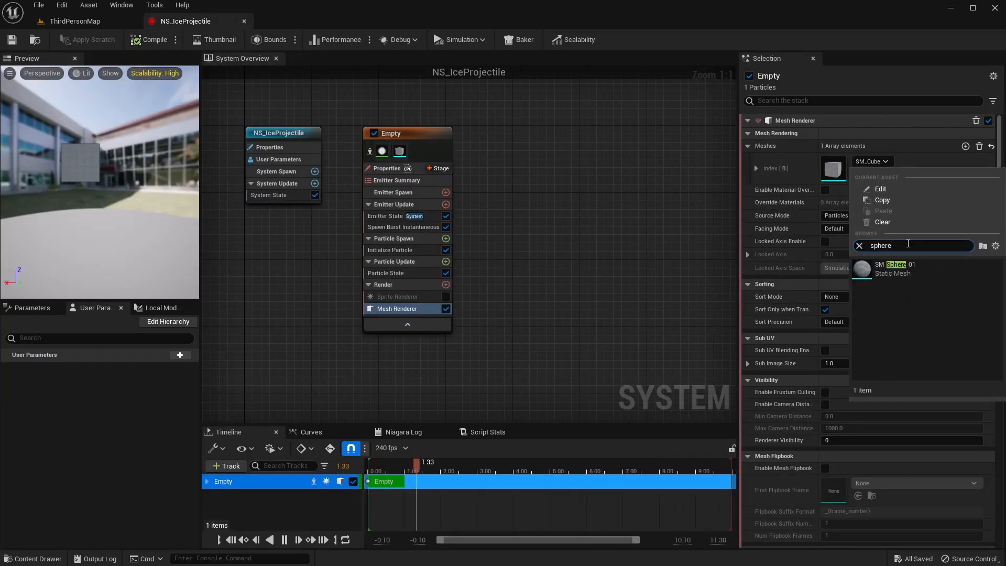
pyautogui.click(883, 281)
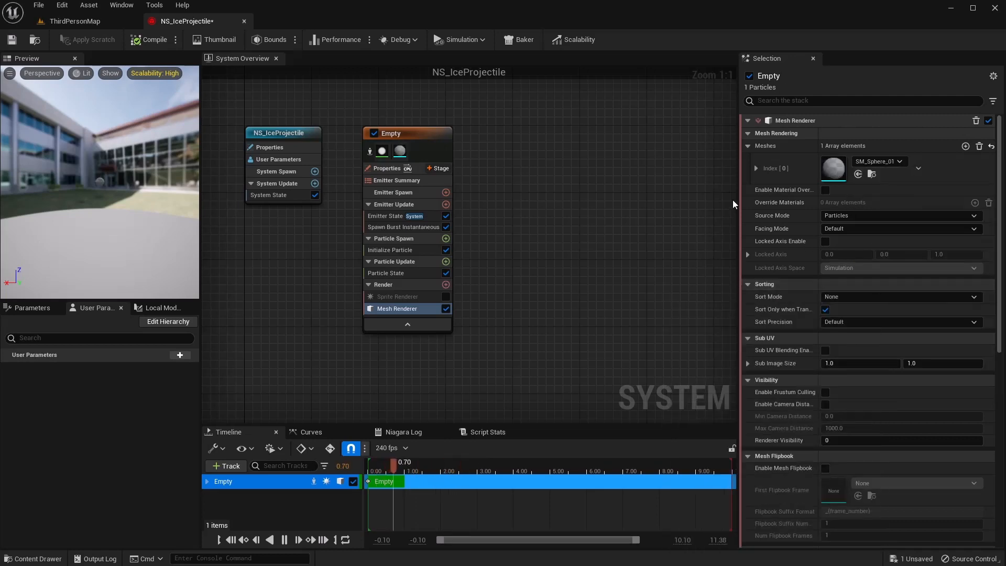
# - Enable material overrides on the Mesh Renderer, add an override entry with M_Ice as explicit material, then compile and save the system
pyautogui.click(825, 191)
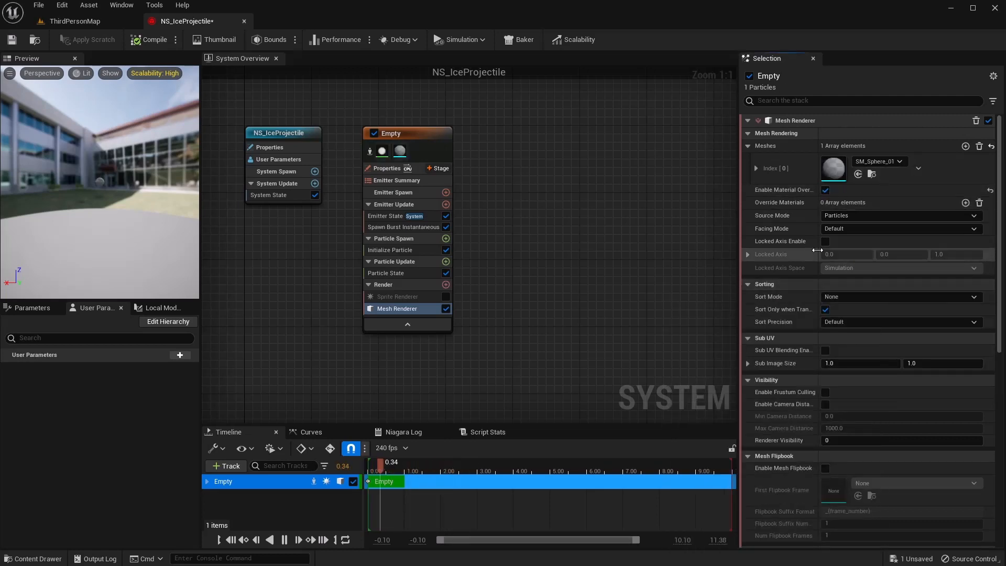
pyautogui.click(747, 202)
pyautogui.click(756, 217)
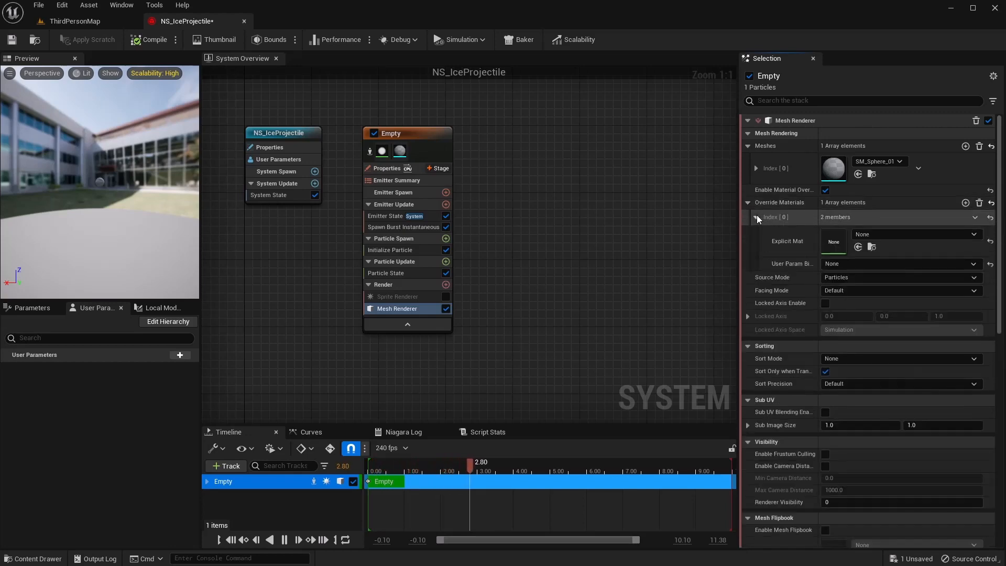
pyautogui.click(934, 234)
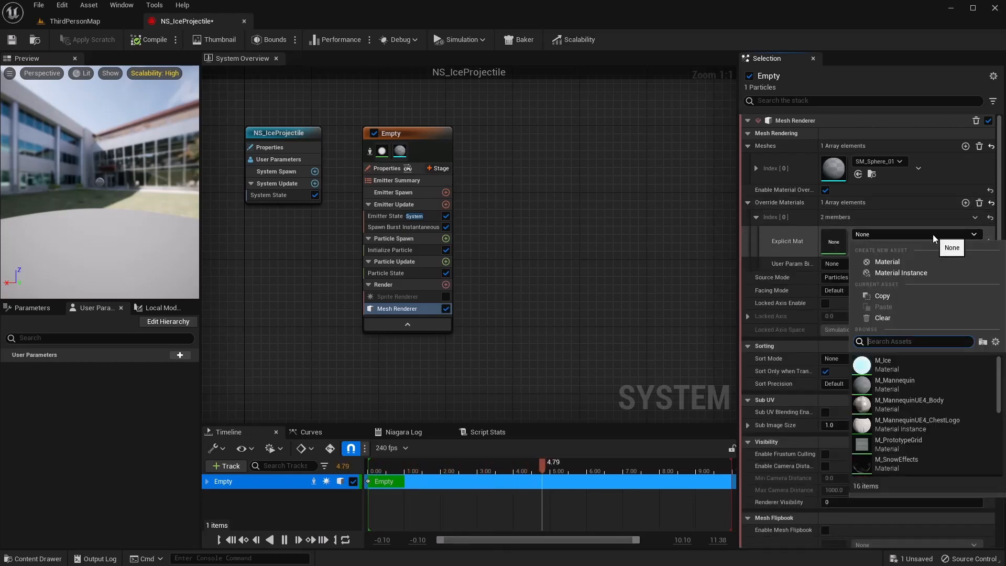
pyautogui.write('ice')
pyautogui.click(886, 372)
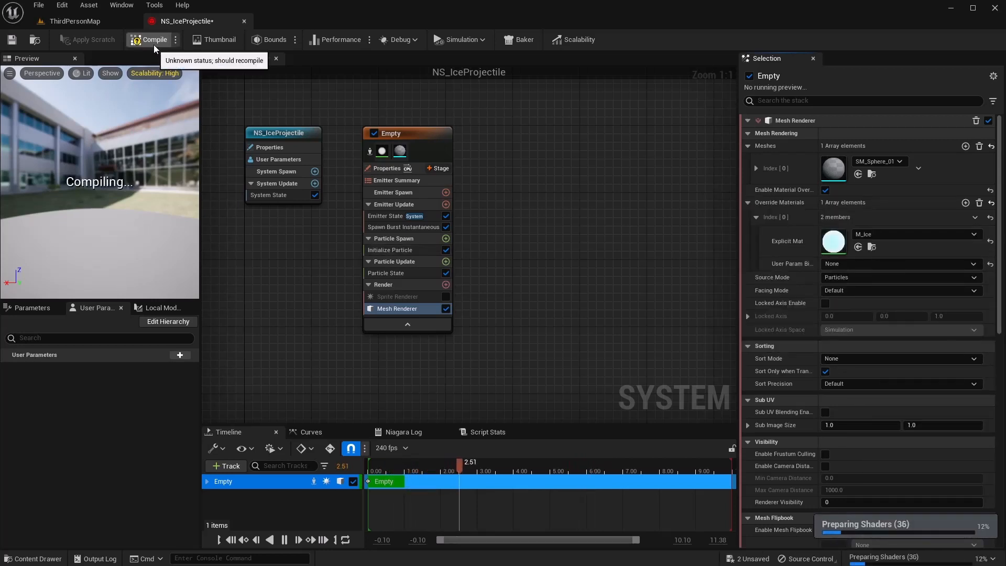
pyautogui.click(11, 40)
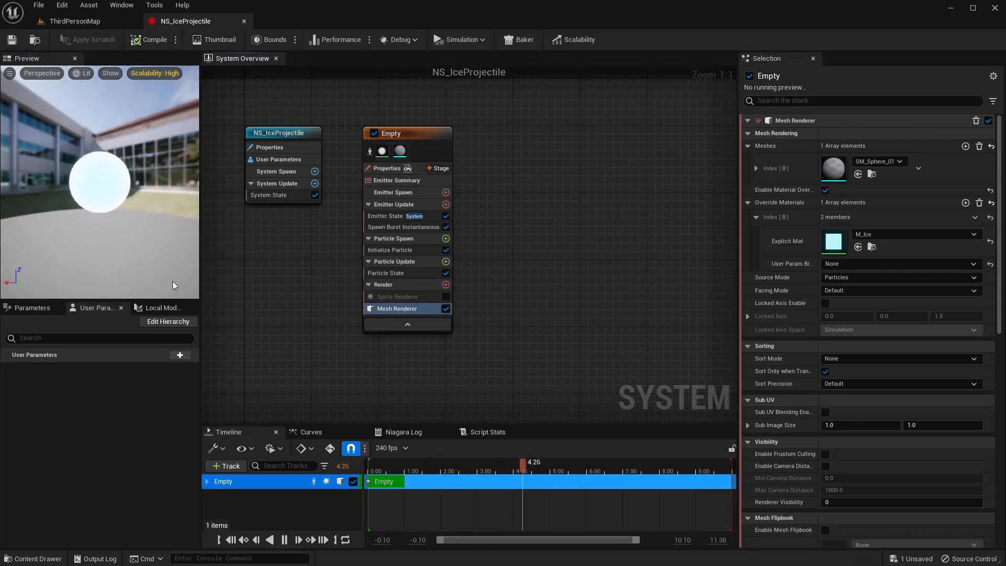
# - Add a Light Renderer to the Empty emitter's Render stage
pyautogui.click(445, 284)
pyautogui.write('light')
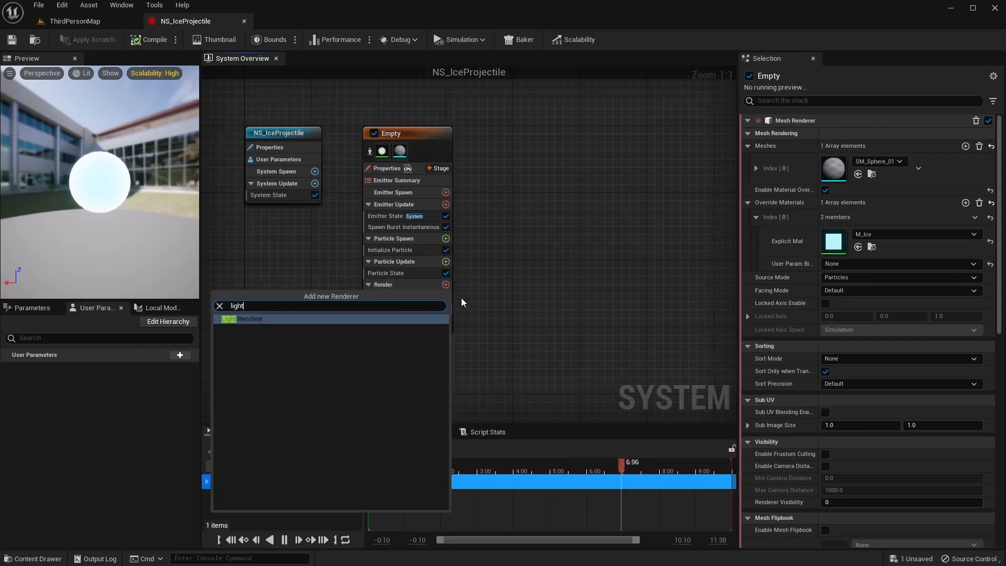
pyautogui.press('Return')
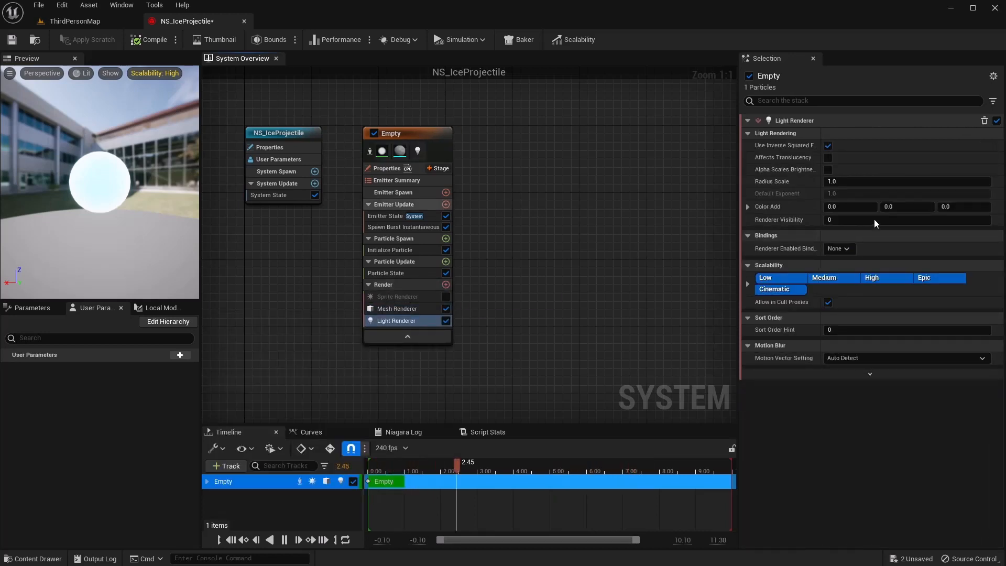
# - Set the Light Renderer's Color Add green and blue values to 40000 each, then compile and save the system
pyautogui.click(898, 206)
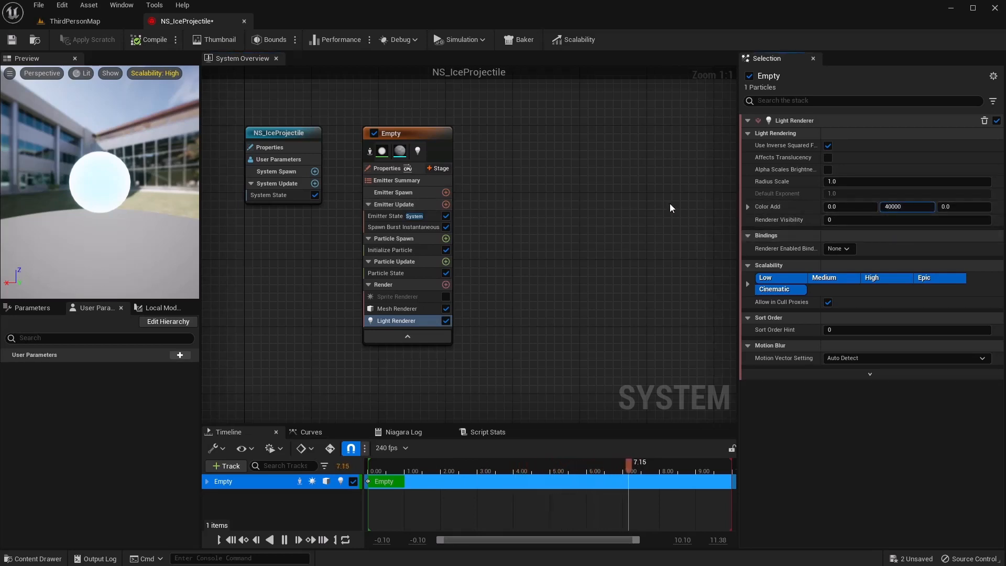
pyautogui.write('40000')
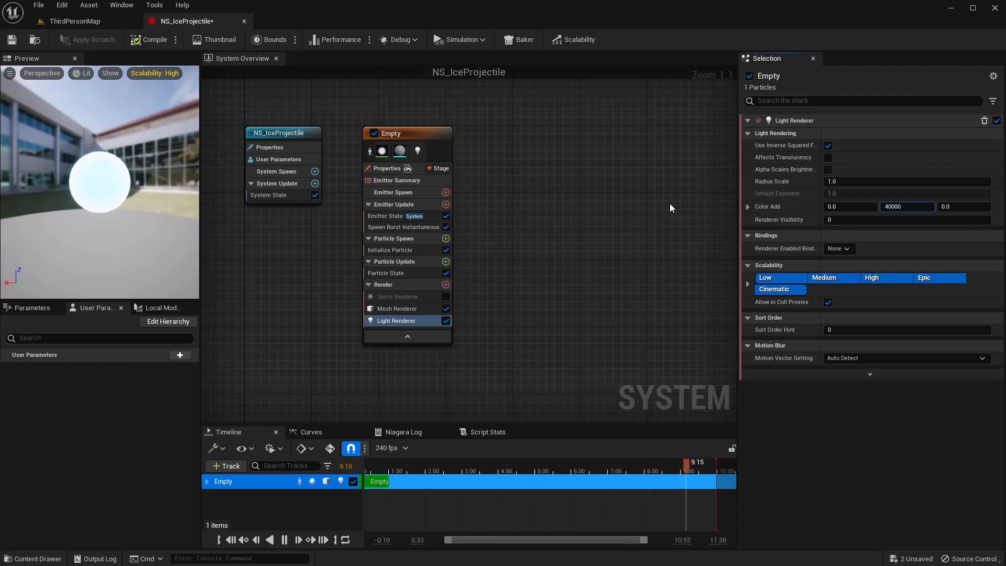
pyautogui.press('Tab')
pyautogui.write('40000')
pyautogui.press('Tab')
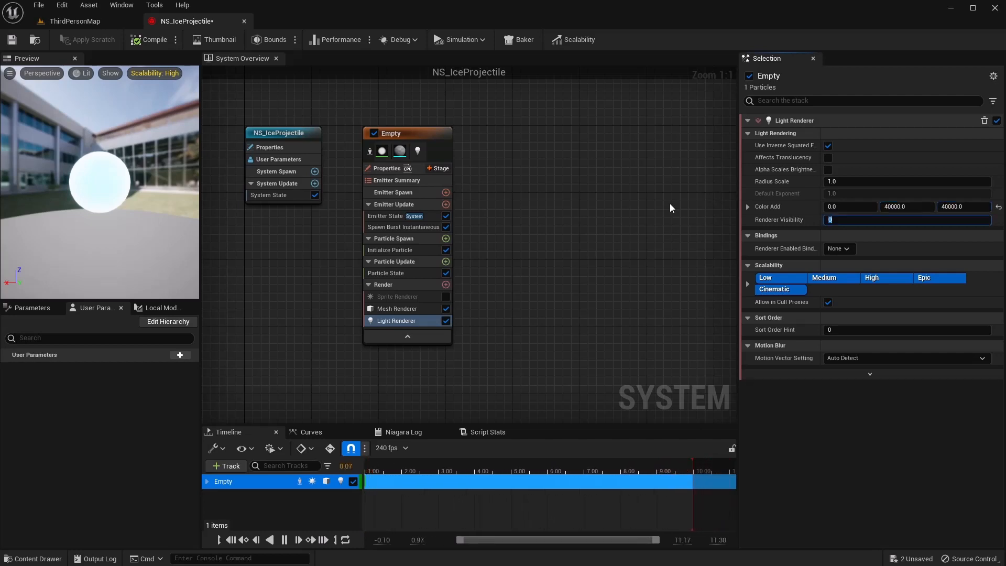
pyautogui.click(131, 44)
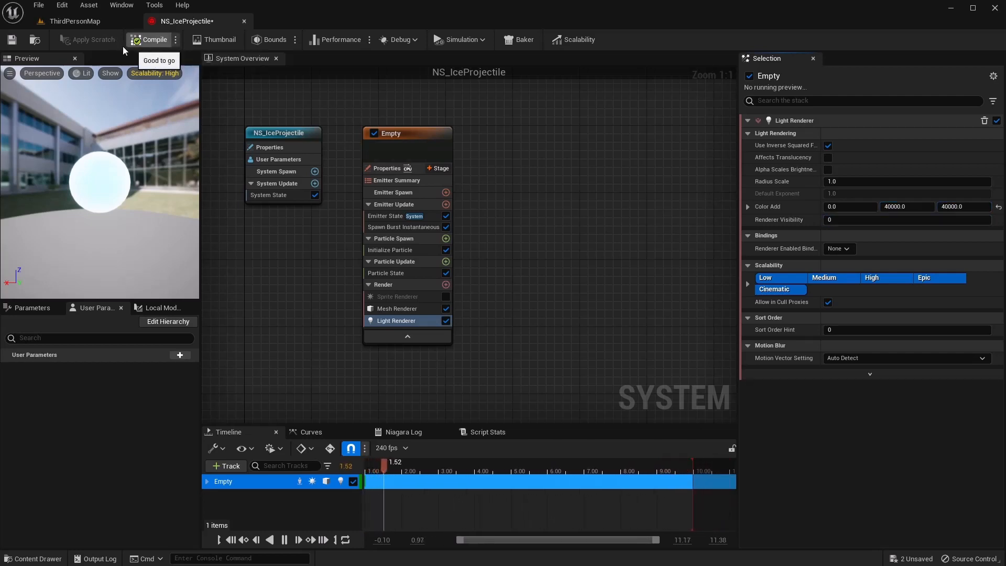
pyautogui.click(13, 46)
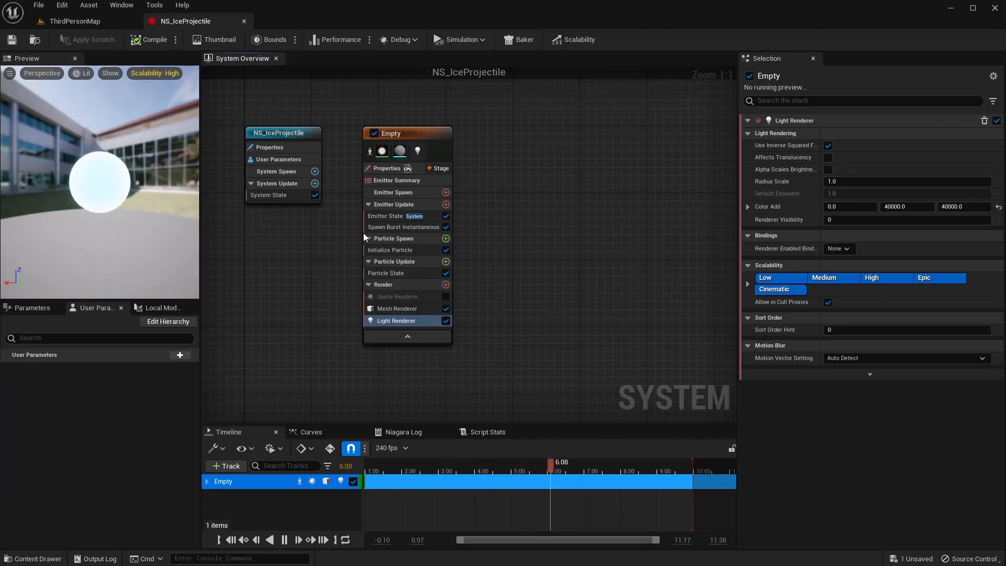
# - Set the Initialize Particle module's Lifetime to 20 and its Color Mode to Direct Set
pyautogui.click(404, 249)
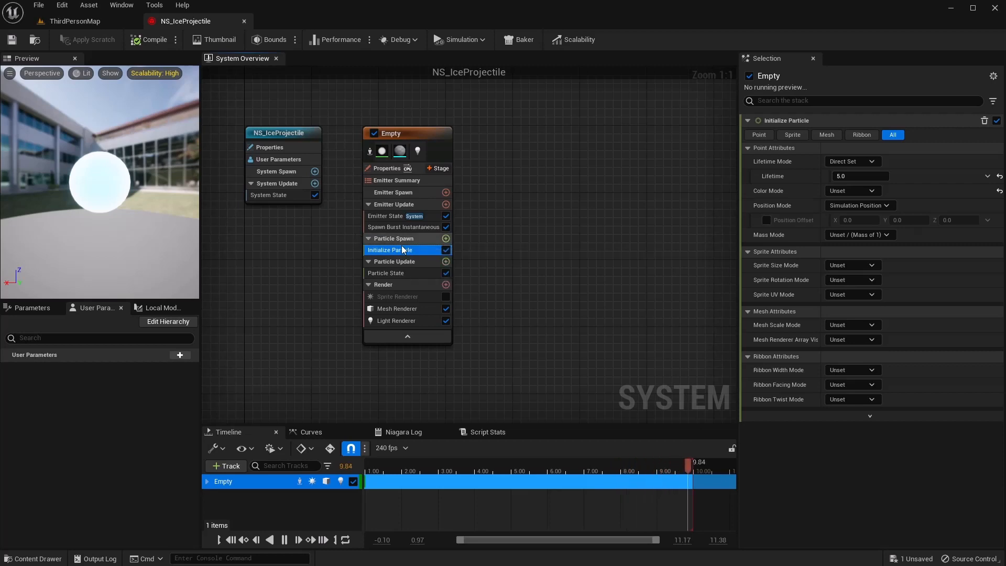
pyautogui.click(858, 177)
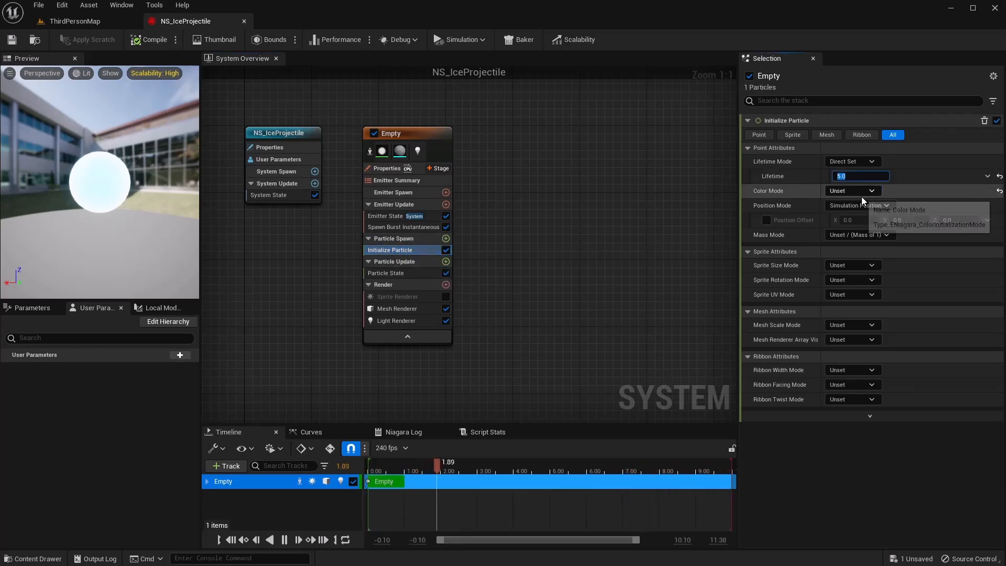
pyautogui.write('20')
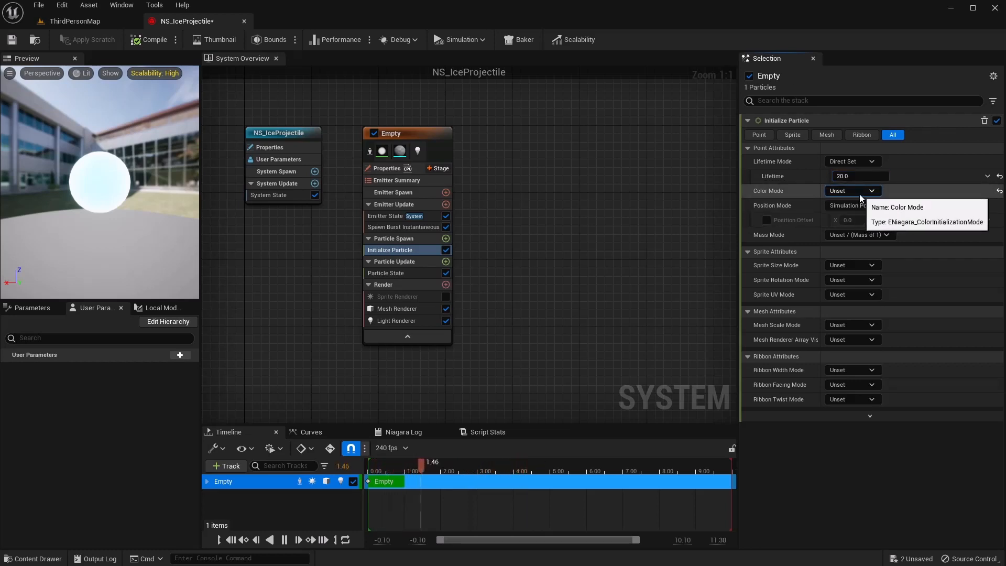
pyautogui.click(854, 191)
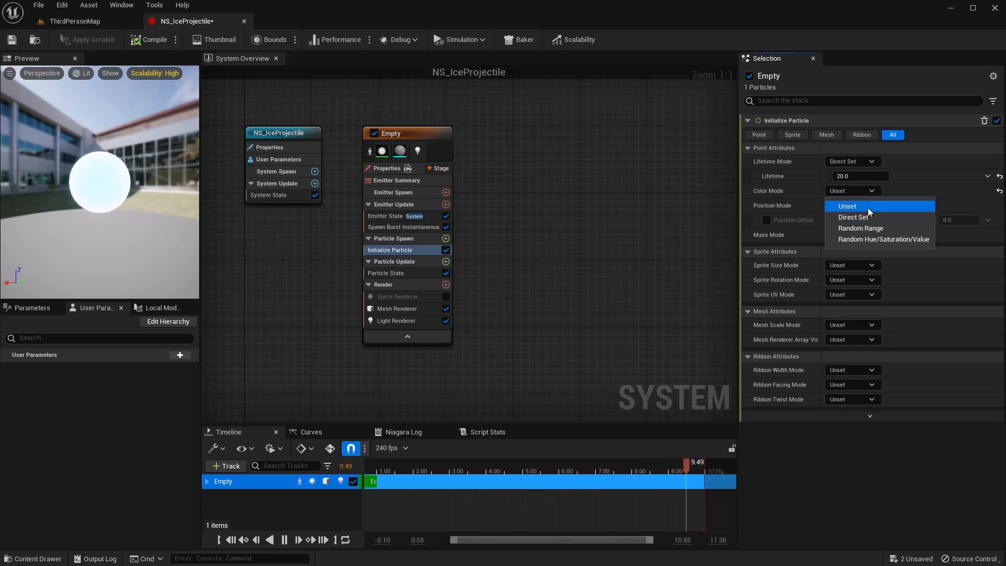
pyautogui.click(861, 216)
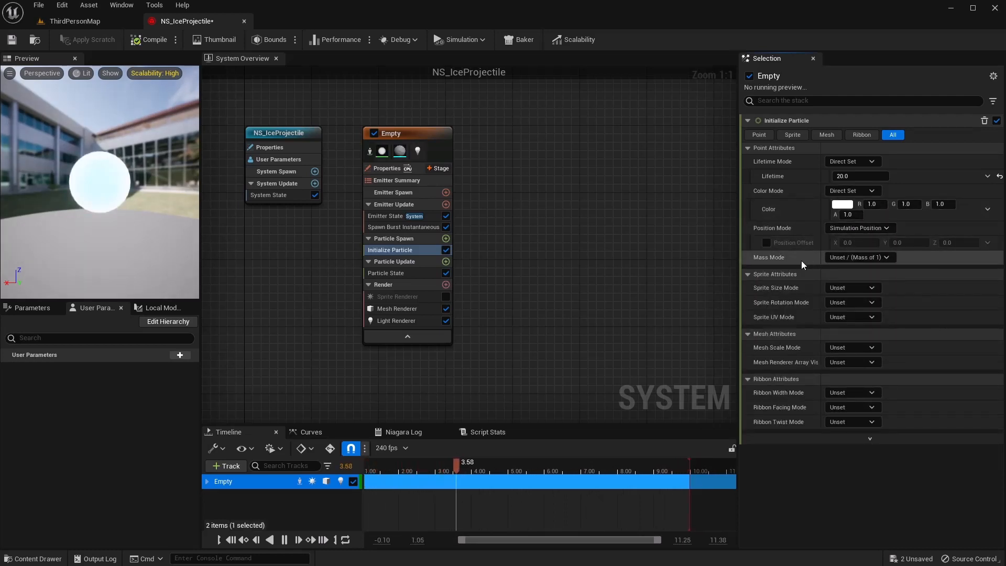
# - Set the Initialize Particle module's Mass Mode to Random and save the system
pyautogui.click(854, 257)
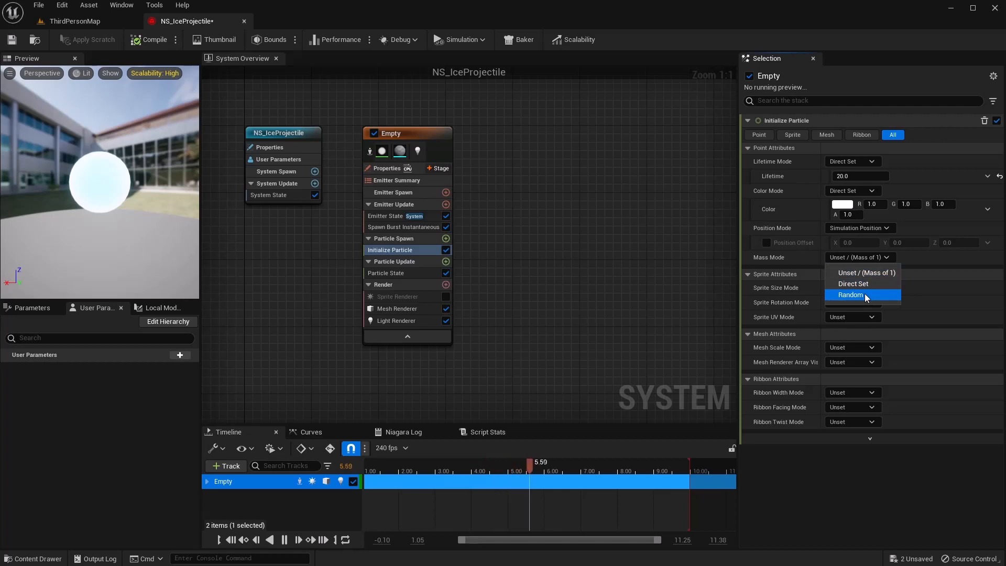
pyautogui.click(861, 294)
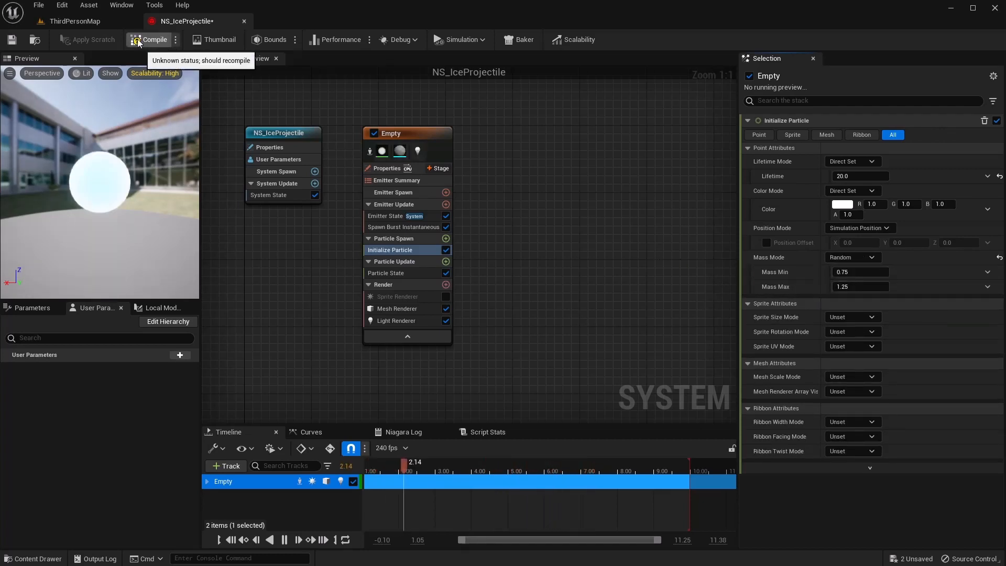
pyautogui.click(12, 39)
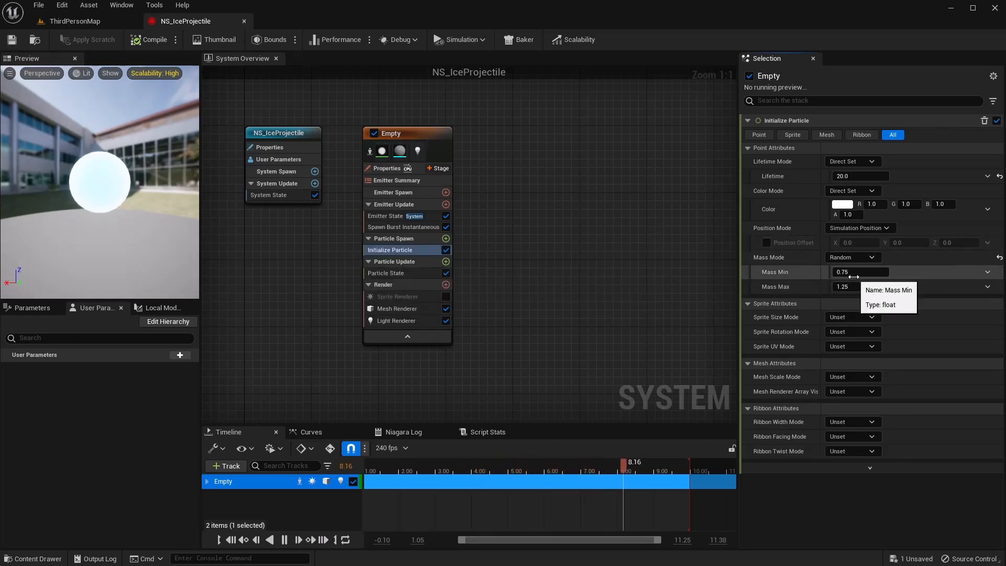
# - Set the Initialize Particle module's Mesh Scale Mode to Uniform with a Mesh Uniform Scale of 0.25
pyautogui.click(850, 378)
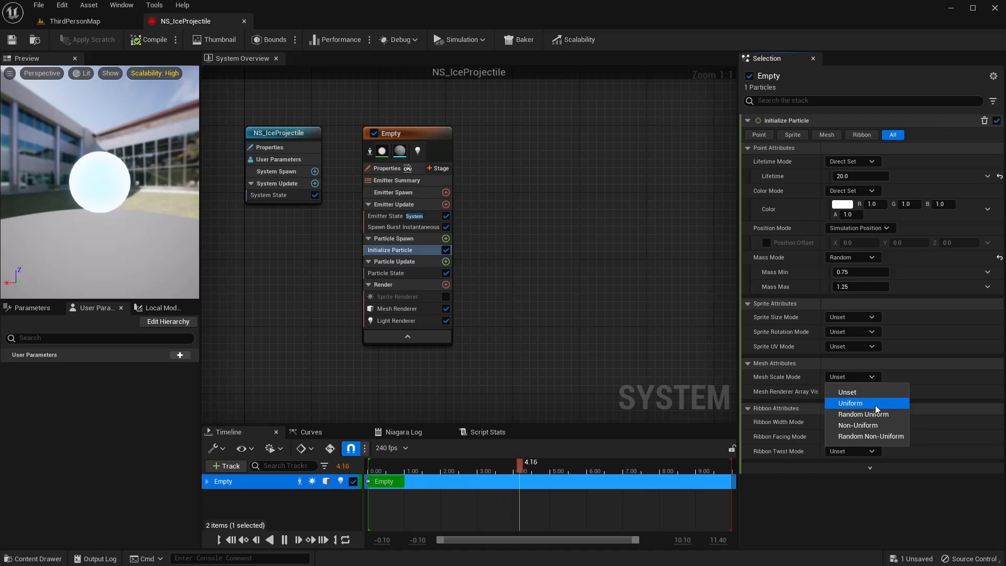
pyautogui.click(876, 405)
pyautogui.click(865, 391)
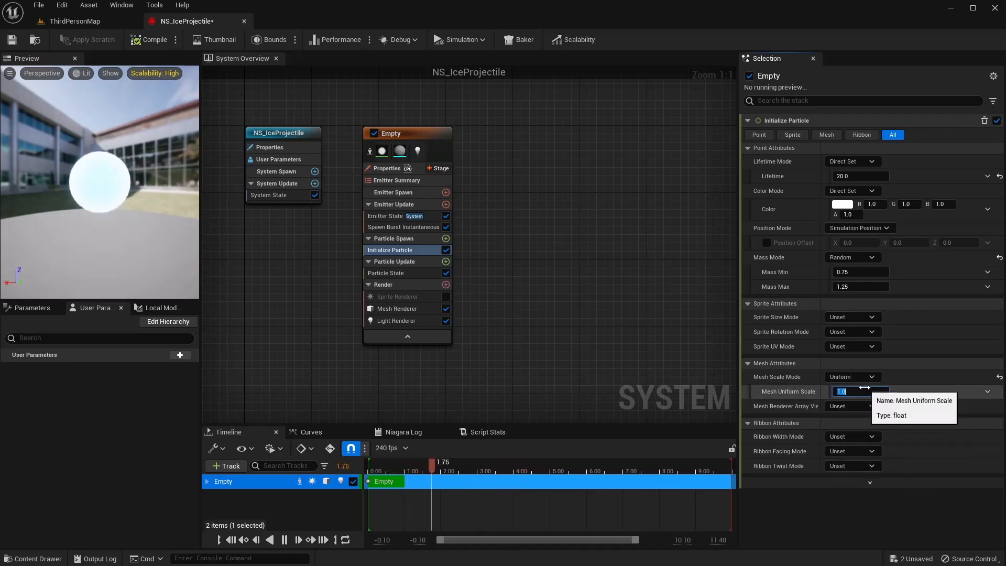
pyautogui.write('0.25')
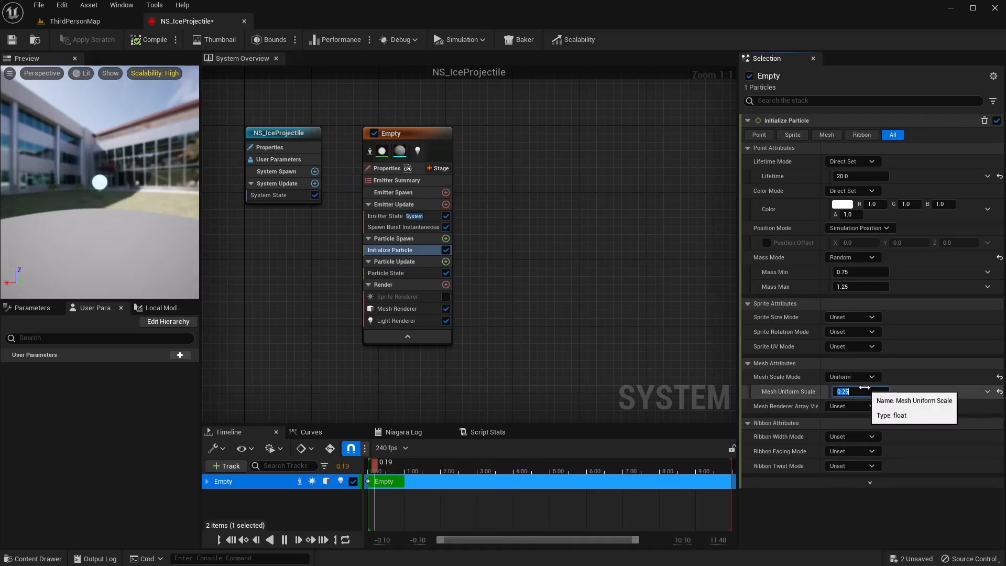
pyautogui.press('Return')
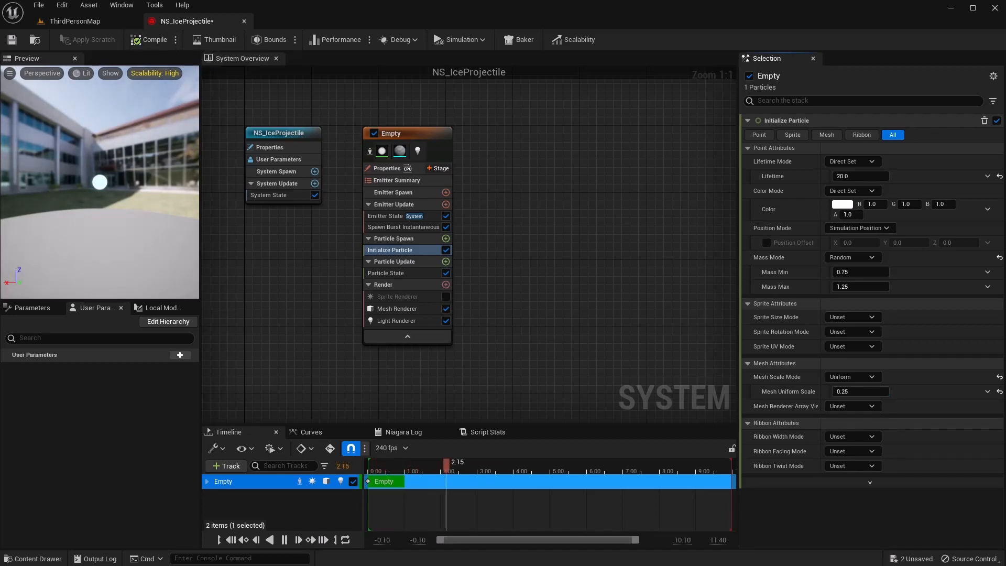
# - Add a Scale Mesh Size module to the Empty emitter's Particle Update stage
pyautogui.click(446, 262)
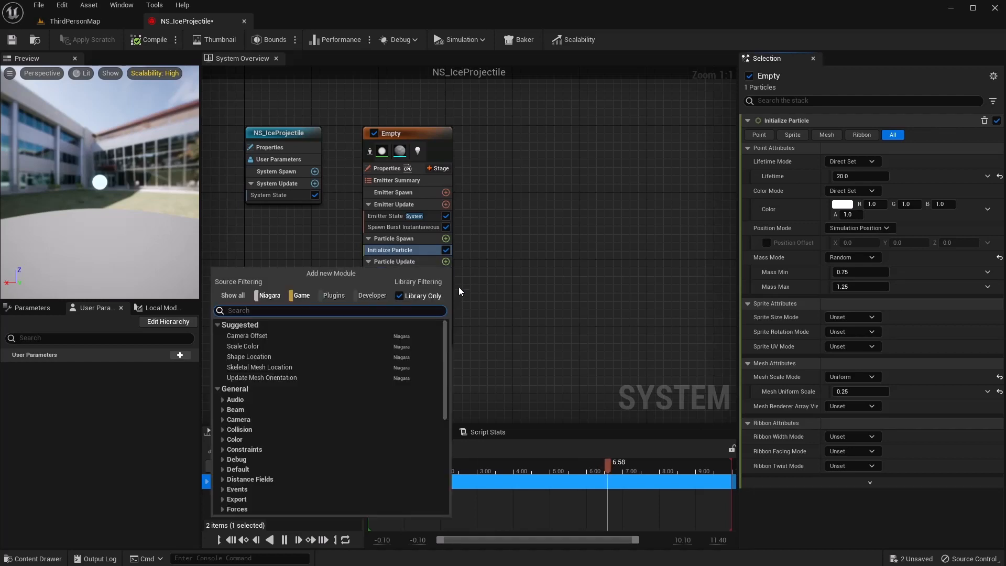
pyautogui.write('scale mesh size')
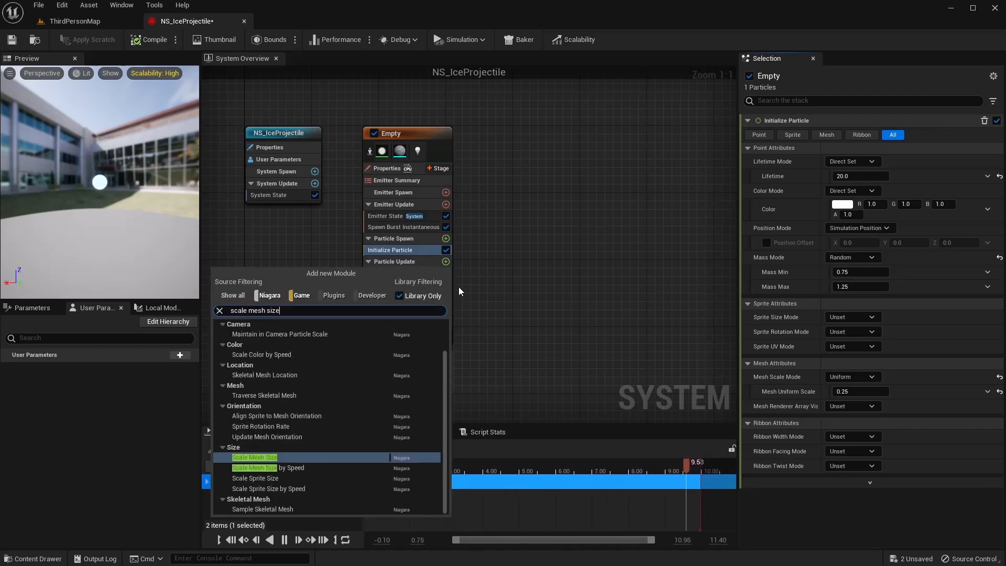
pyautogui.press('Return')
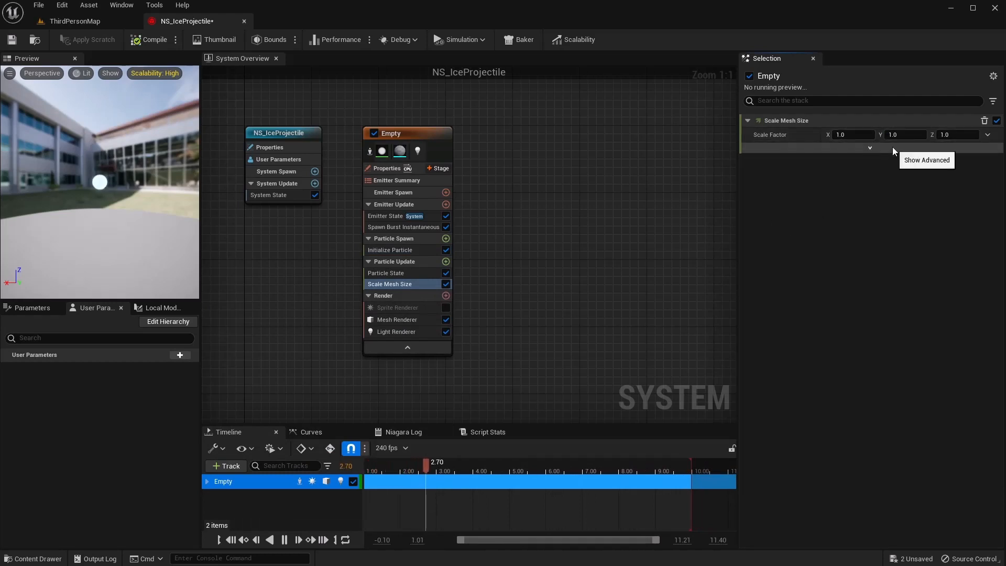
# - Set the Scale Mesh Size module's Scale Factor to Multiply Vector by Float with a Float of 0.6
pyautogui.click(987, 134)
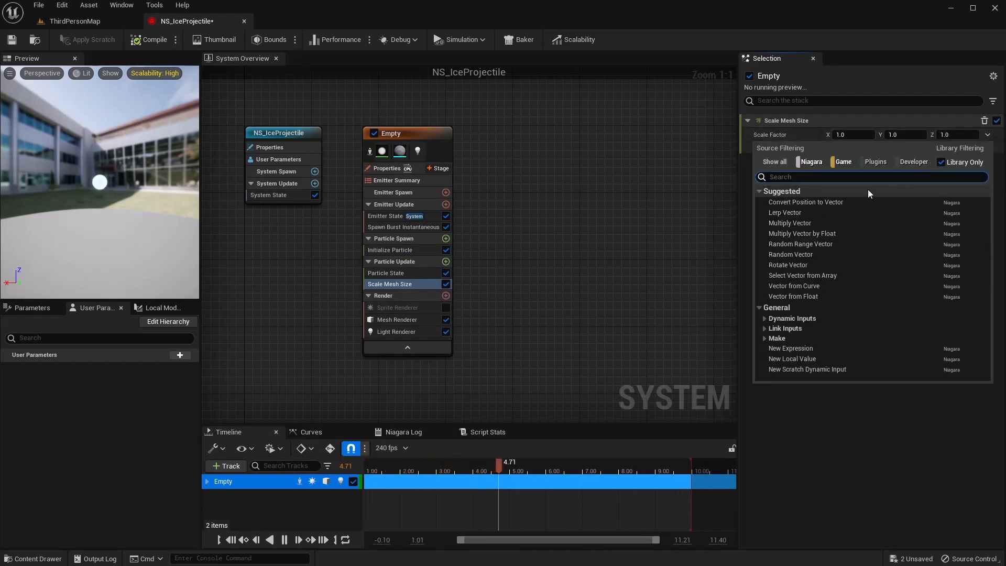
pyautogui.click(831, 235)
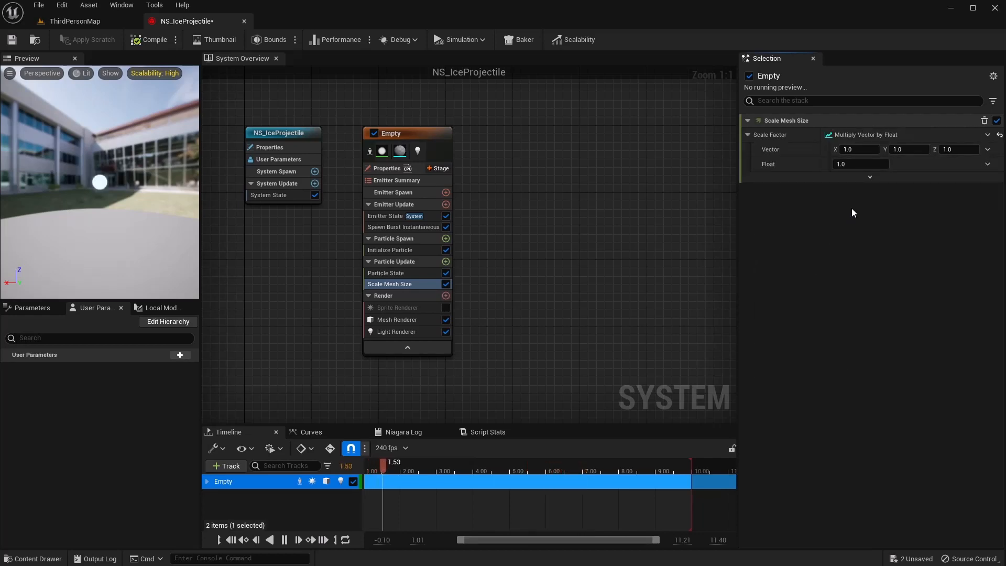
pyautogui.click(860, 163)
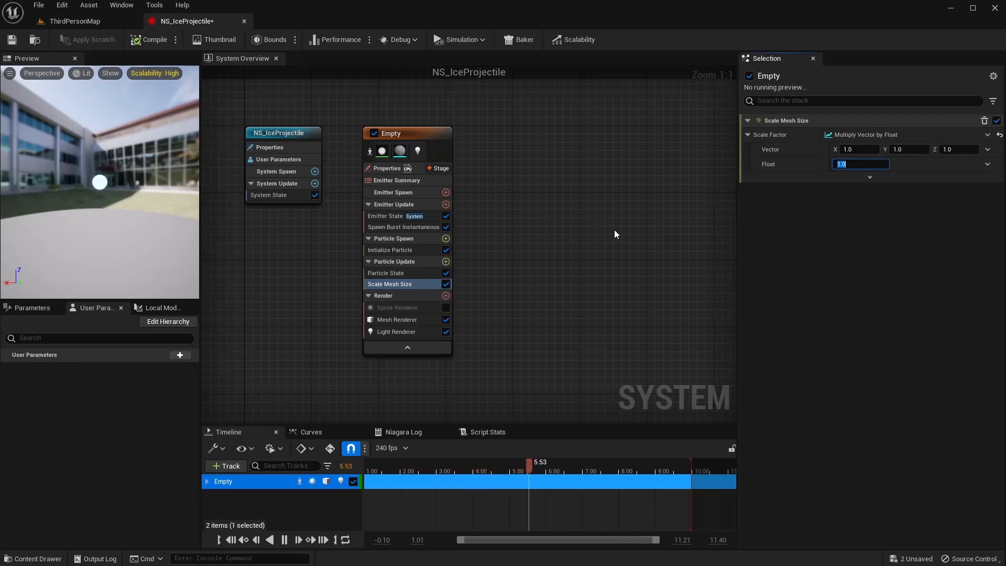
pyautogui.write('0')
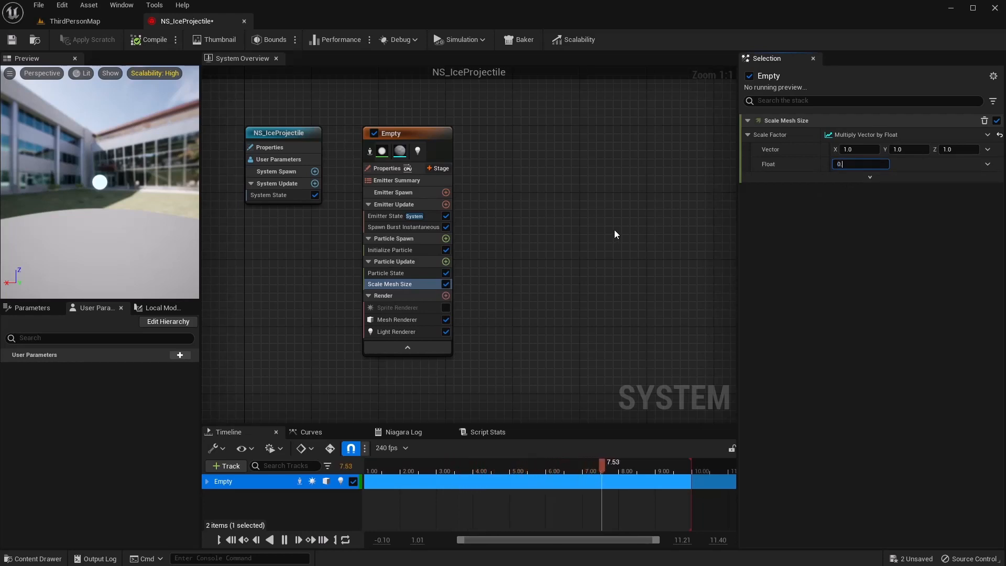
pyautogui.write('.6')
pyautogui.press('Return')
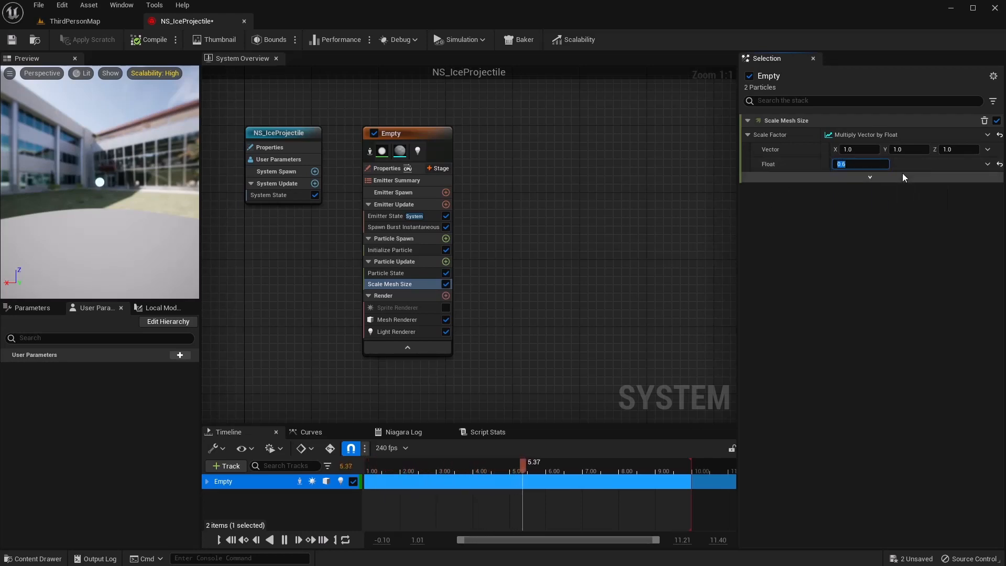
pyautogui.click(987, 164)
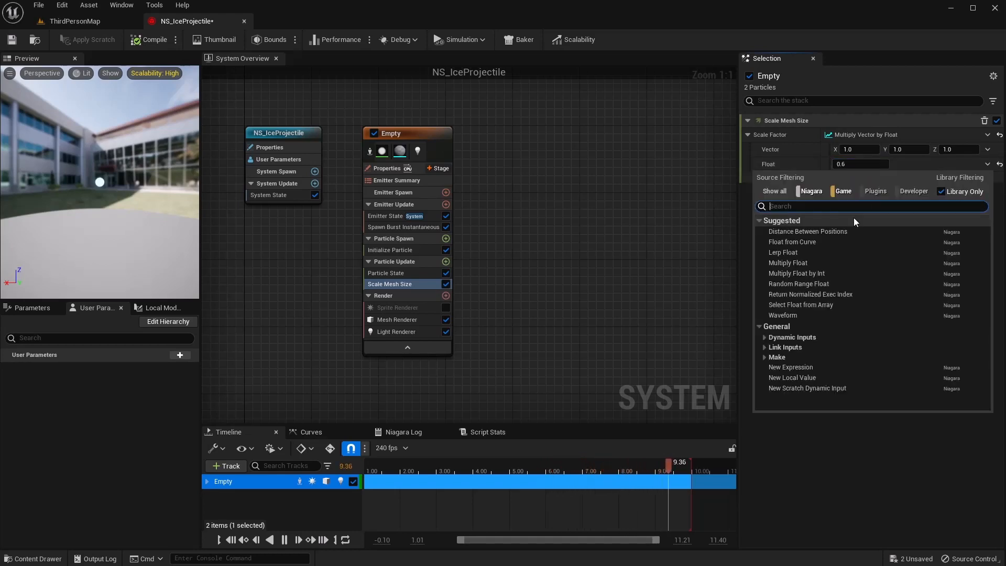
pyautogui.write('user')
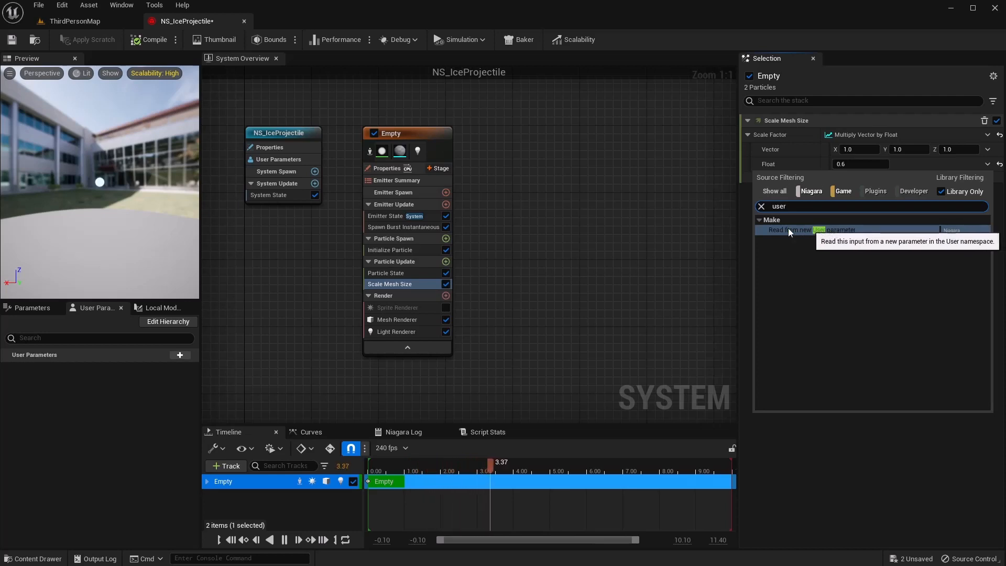
pyautogui.click(718, 220)
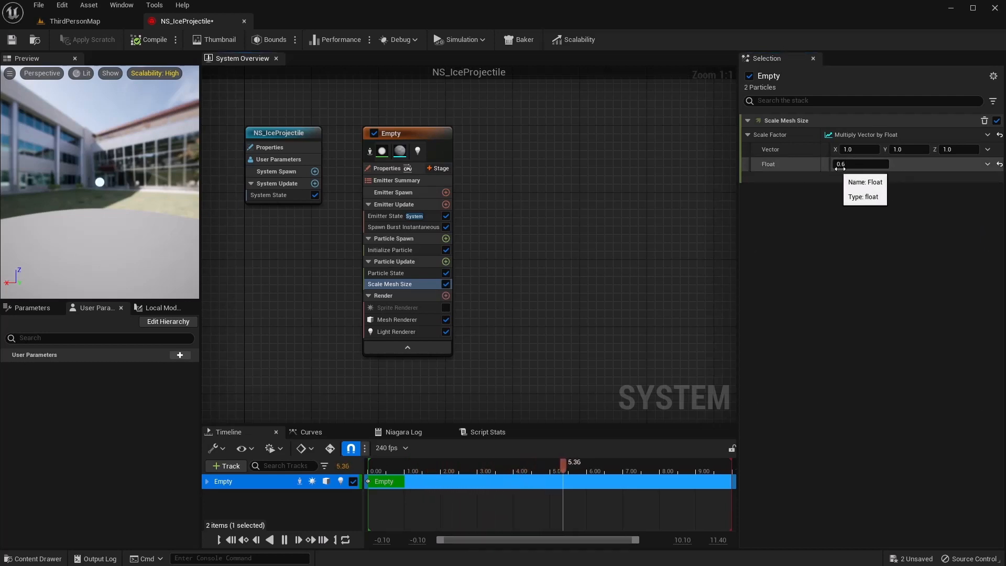
# - Set the Float multiplier of the Scale Mesh Size module to 1 and save the system
pyautogui.click(843, 165)
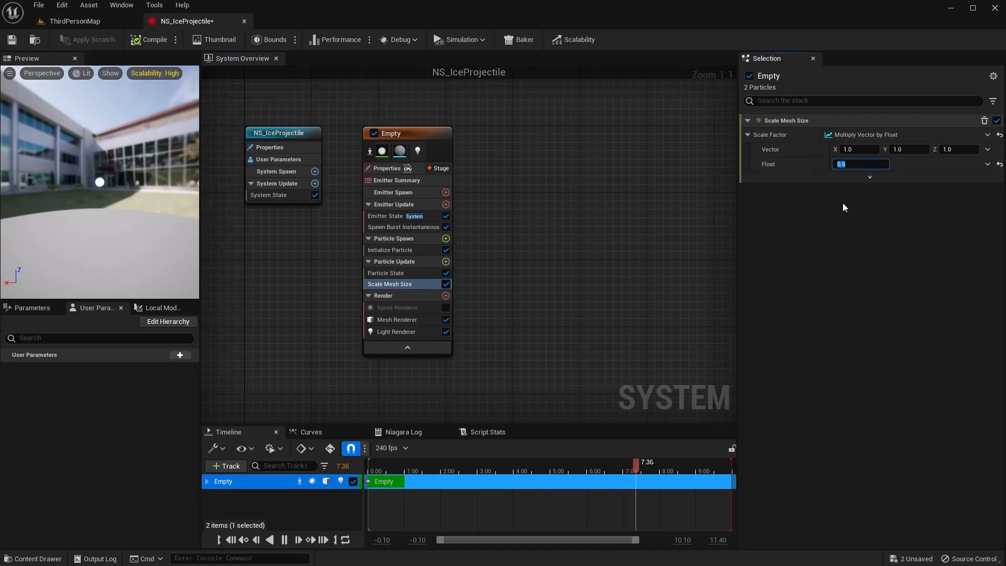
pyautogui.write('1')
pyautogui.press('Return')
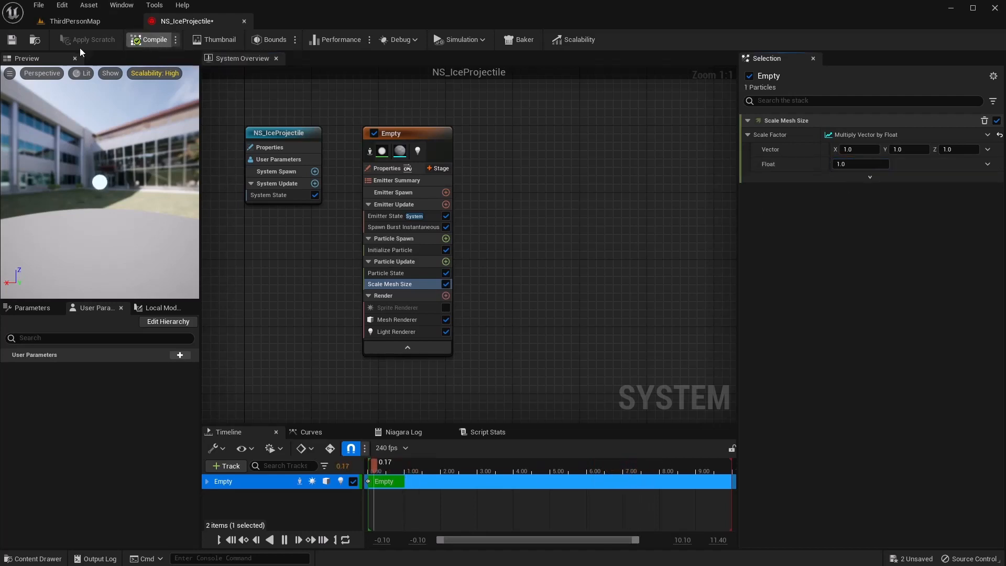
pyautogui.click(11, 41)
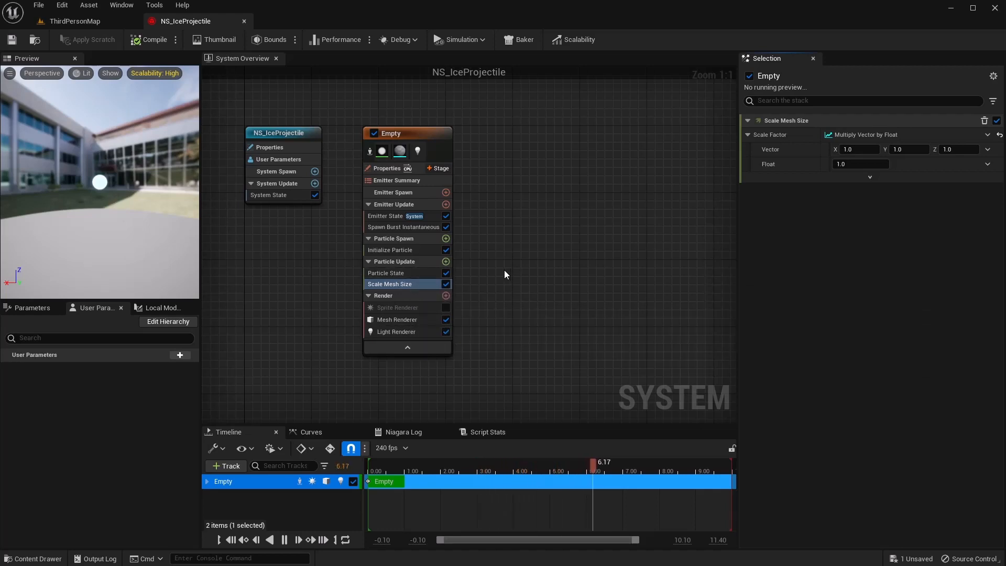
# - Add a Solve Forces and Velocity module to the Empty emitter's Particle Update stage and save the system
pyautogui.click(446, 261)
pyautogui.write('solv')
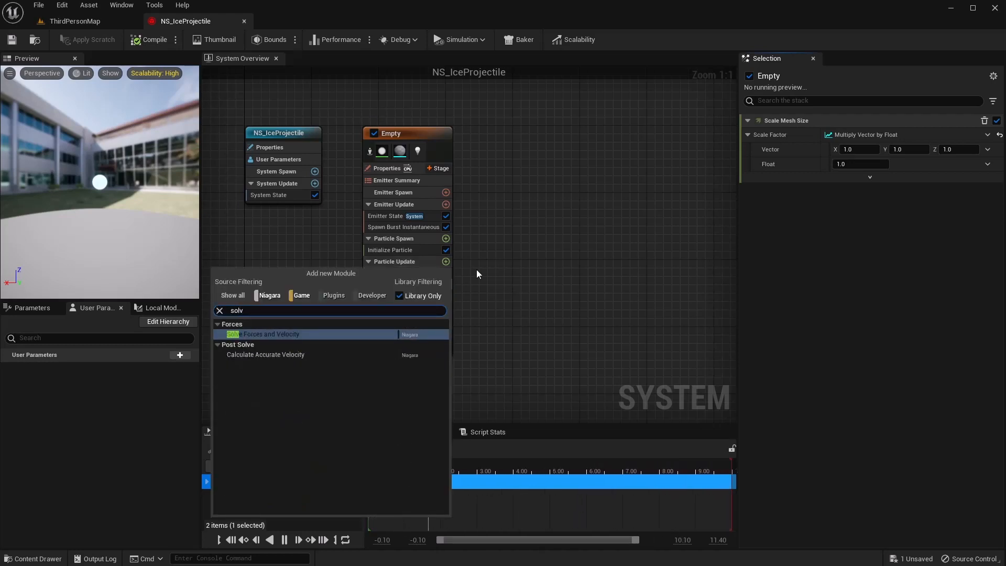
pyautogui.press('Return')
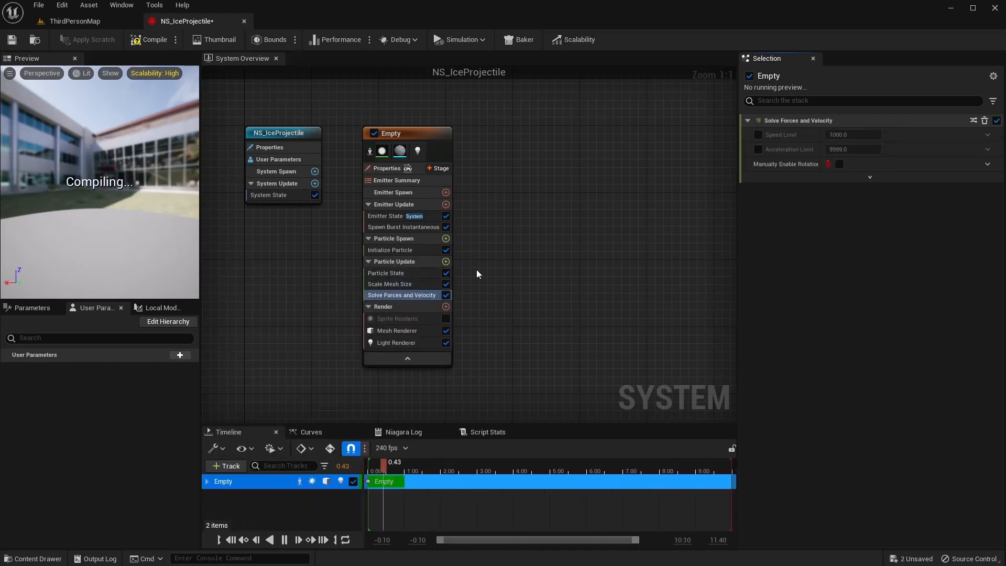
pyautogui.click(19, 43)
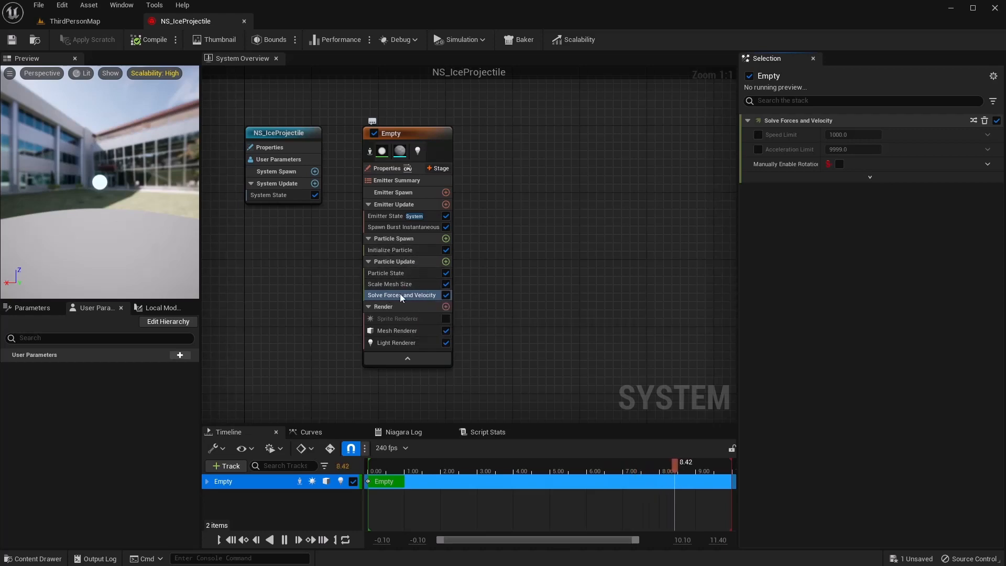
# - Delete the disabled Sprite Renderer from the Empty emitter and compile the system
pyautogui.rightClick(397, 320)
pyautogui.click(461, 399)
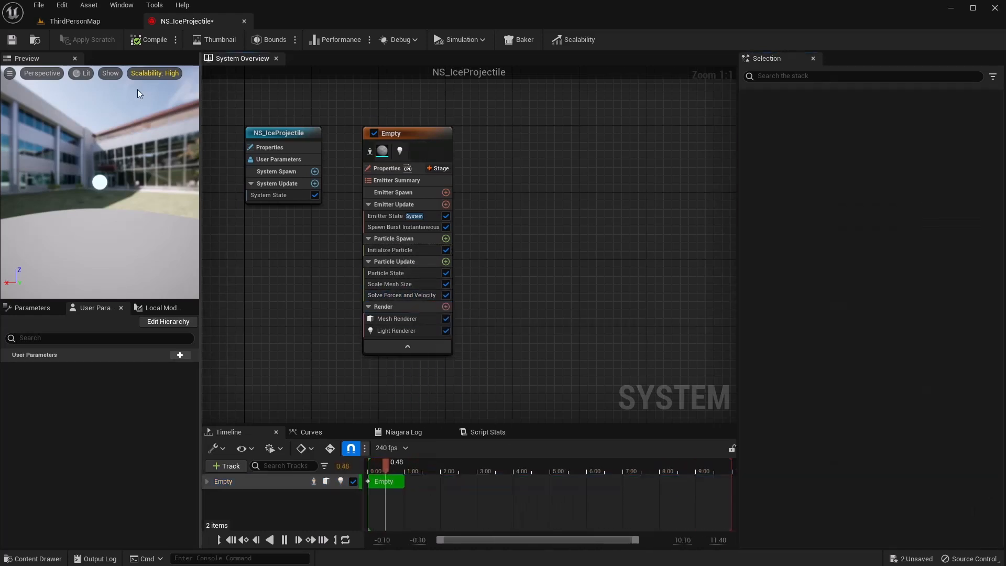
pyautogui.click(149, 43)
# - Rename the Empty emitter as Projectile
pyautogui.click(395, 137)
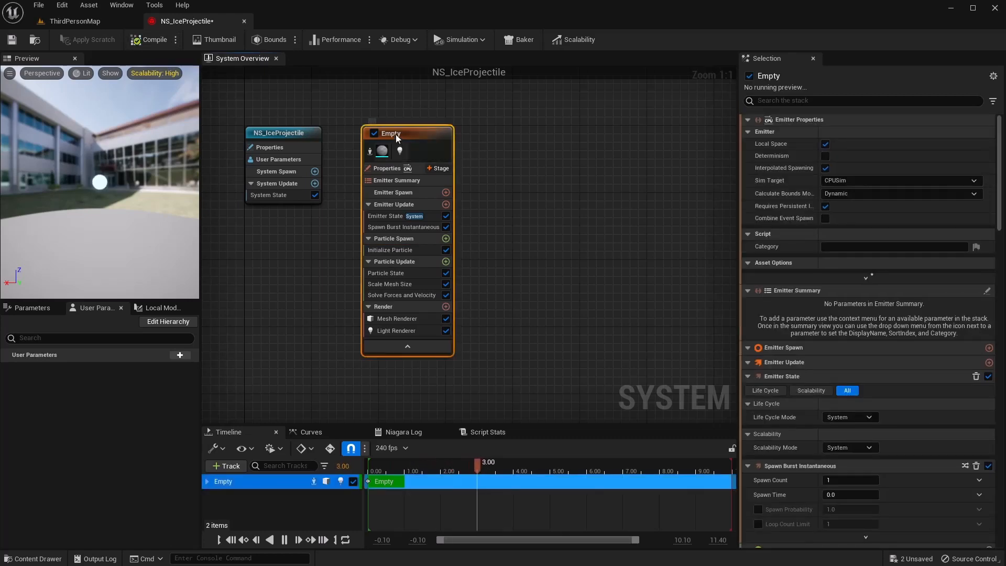
pyautogui.rightClick(395, 134)
pyautogui.click(473, 193)
pyautogui.press('Escape')
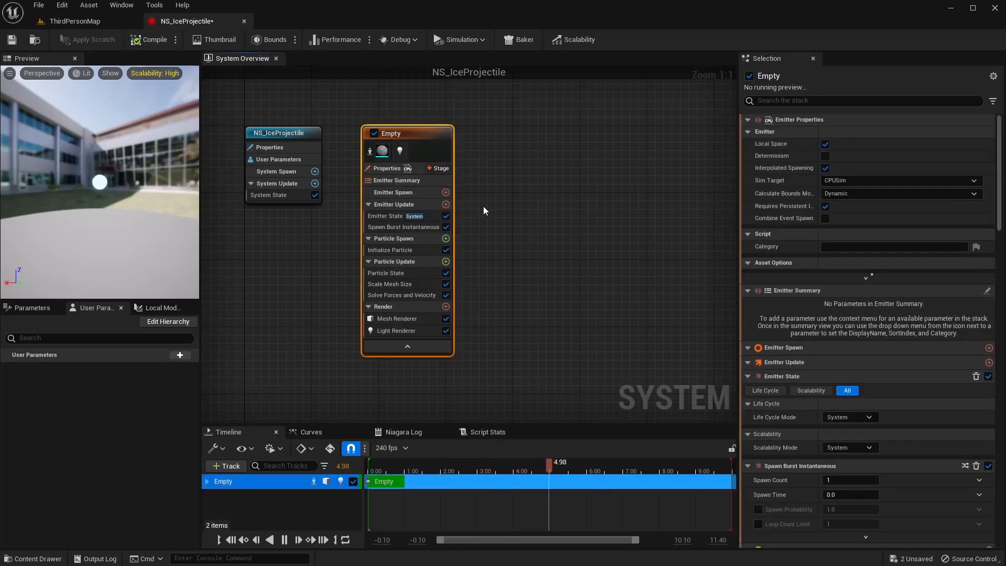
pyautogui.rightClick(398, 137)
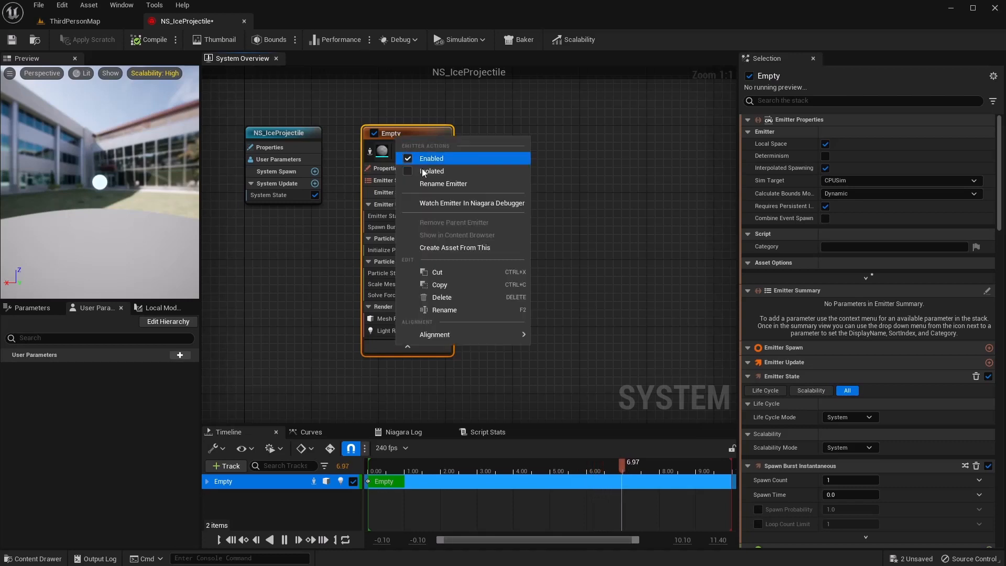
pyautogui.click(431, 183)
pyautogui.write('Projectile')
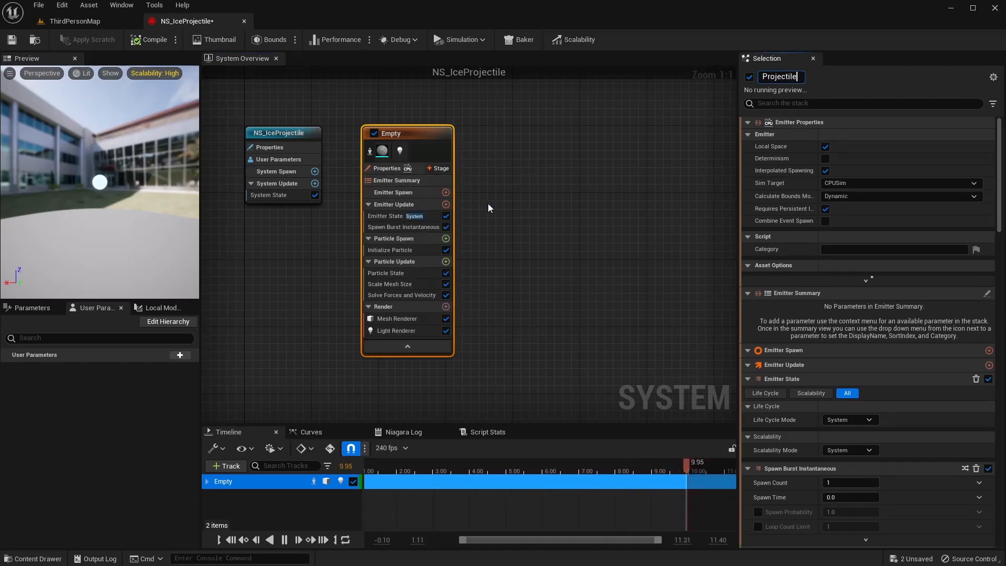
pyautogui.press('Return')
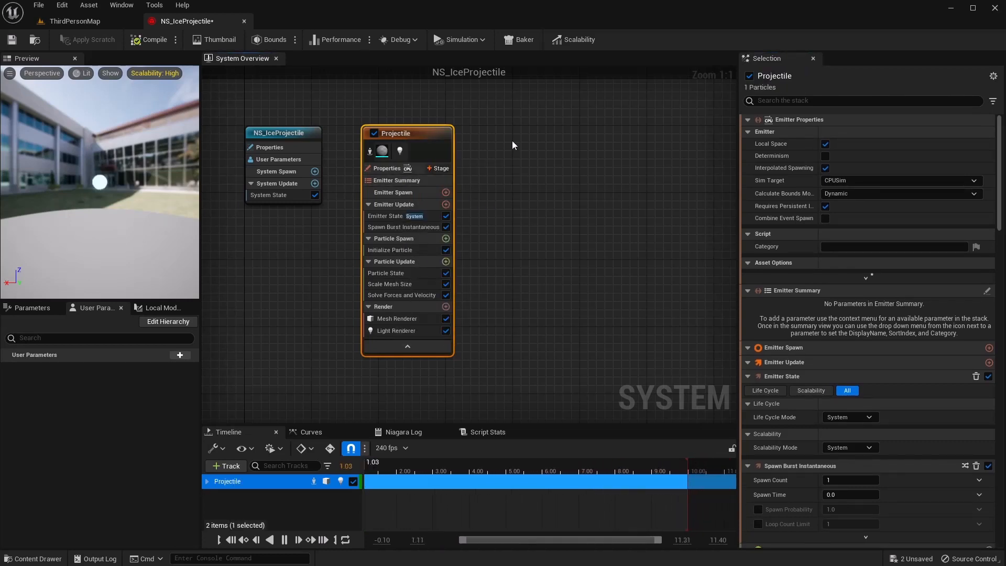
# - Add a second emitter from the Empty template beside Projectile and rename it SmallFlakes
pyautogui.rightClick(510, 132)
pyautogui.click(532, 156)
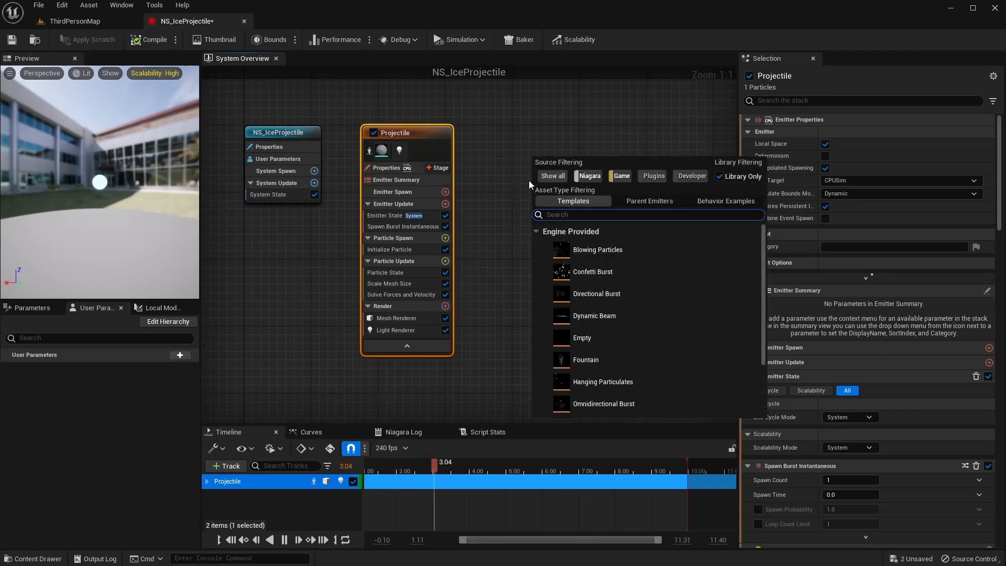
pyautogui.doubleClick(586, 337)
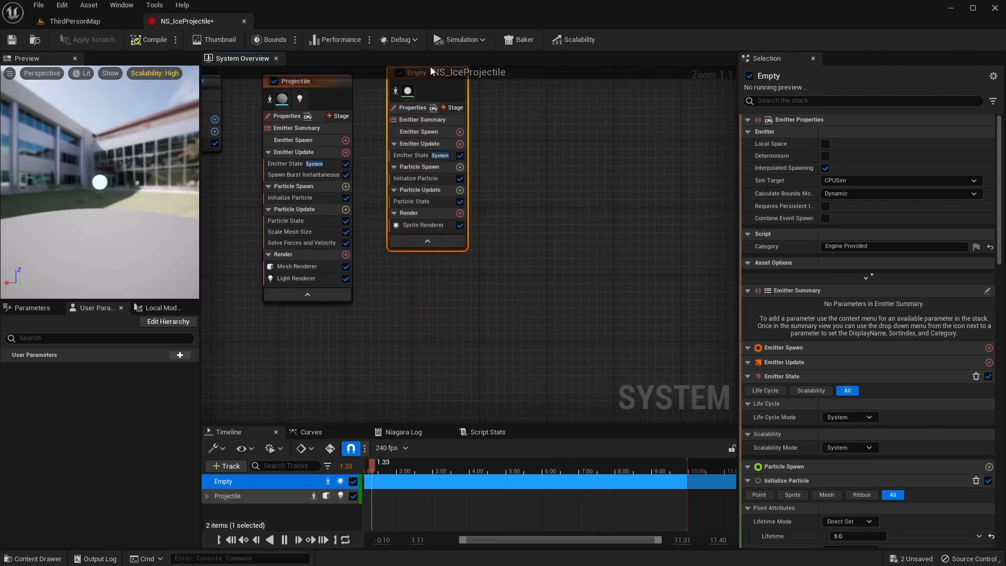
pyautogui.rightClick(407, 156)
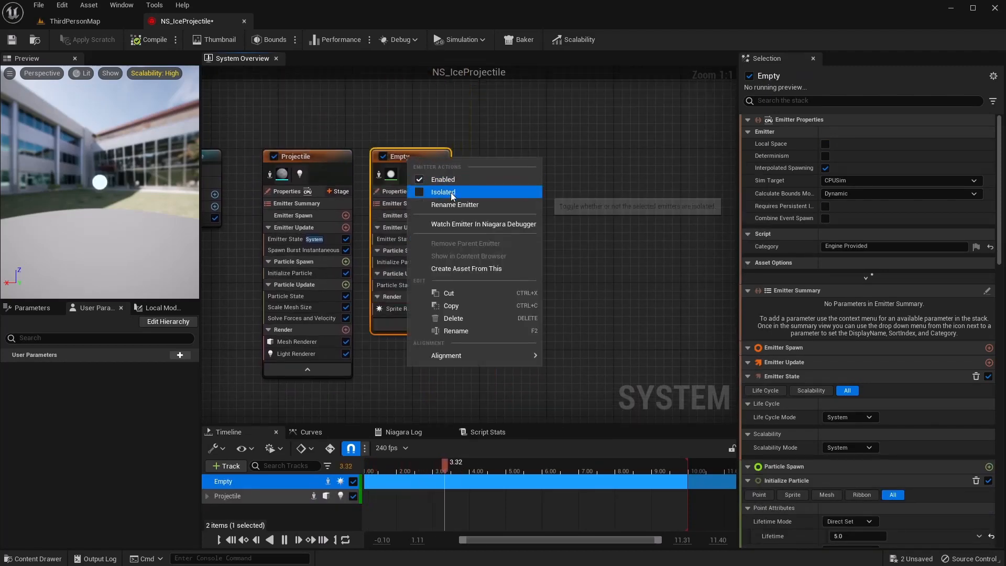
pyautogui.click(454, 204)
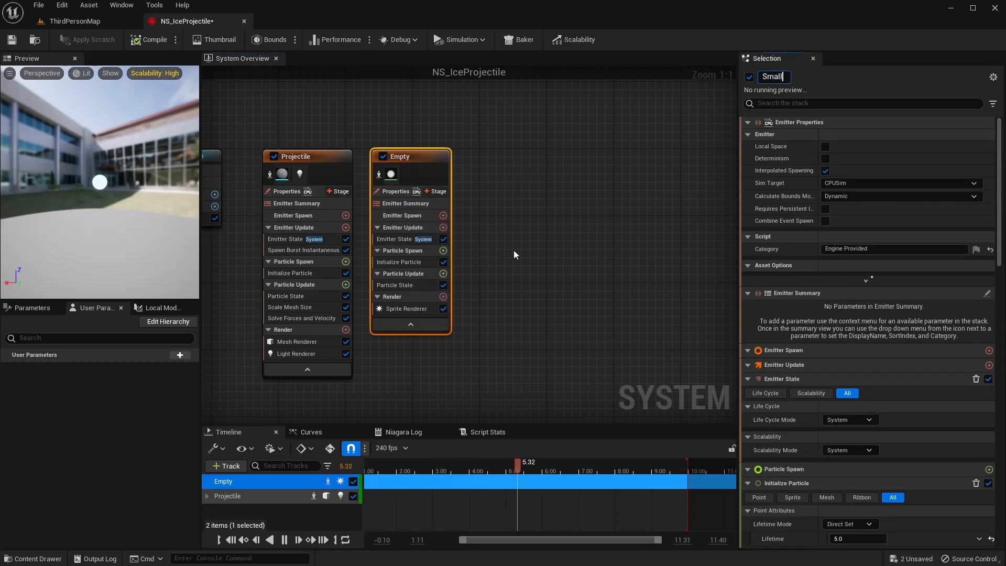
pyautogui.write('SmallFlakes')
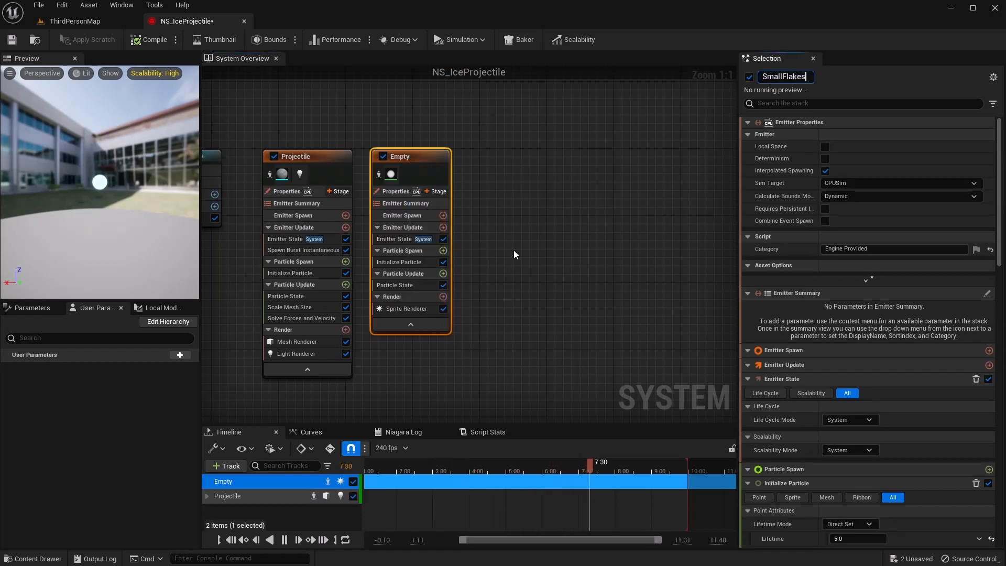
pyautogui.press('Return')
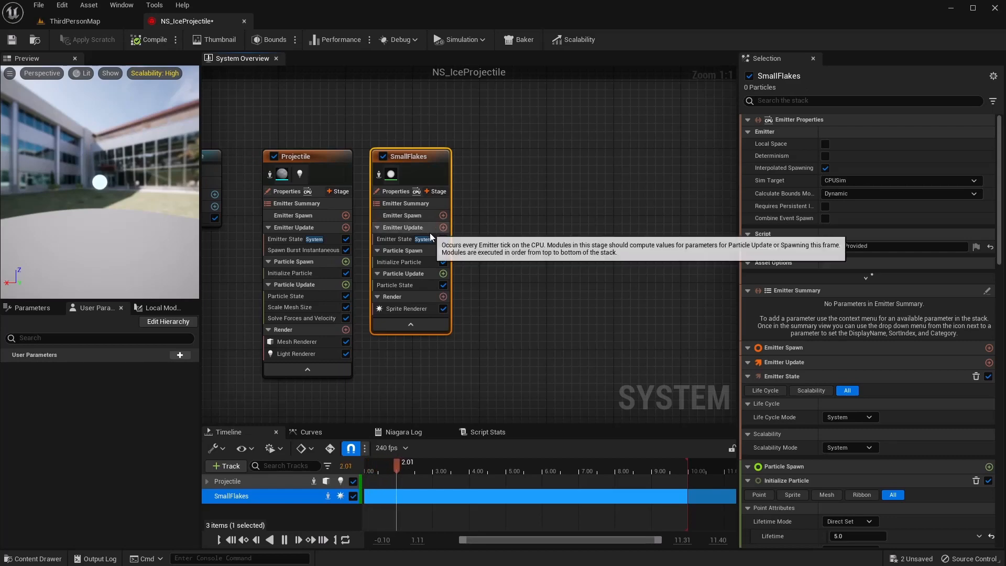
# - Set the Life Cycle Mode of the SmallFlakes emitter's Emitter State module to Self
pyautogui.click(402, 239)
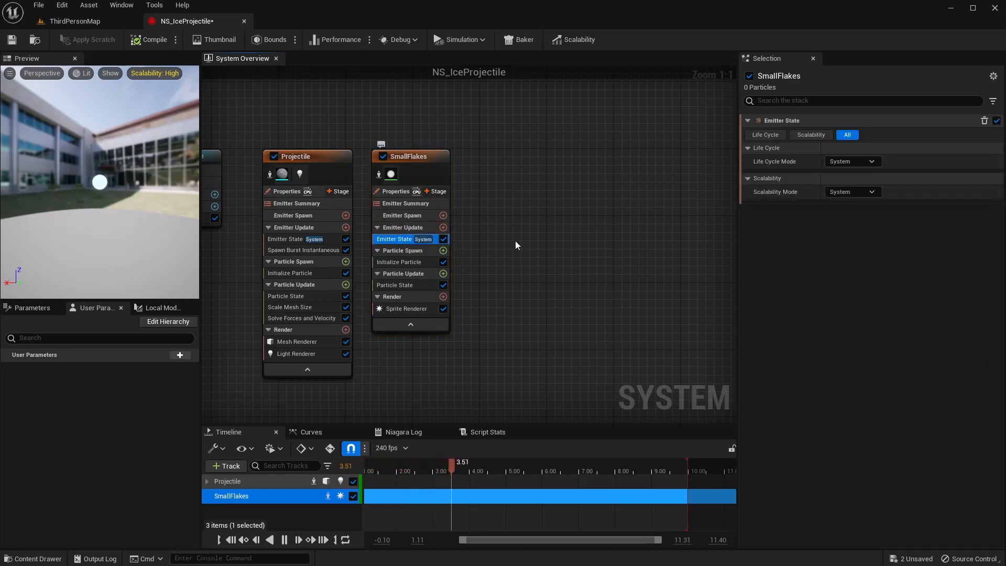
pyautogui.click(863, 166)
pyautogui.click(858, 191)
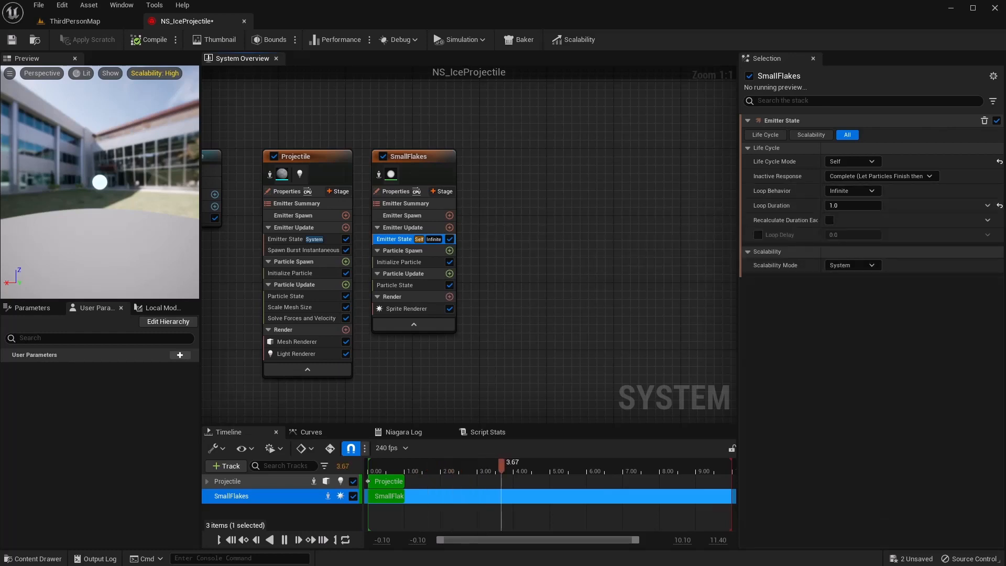
# - Add a Spawn Rate module to the SmallFlakes emitter's Emitter Update stage and set its SpawnRate to 50
pyautogui.click(450, 227)
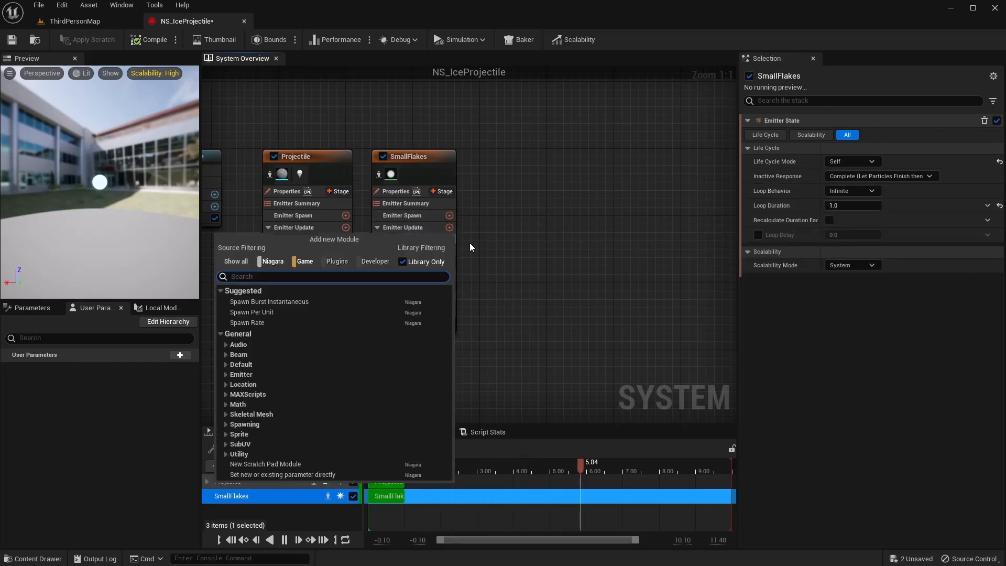
pyautogui.write('spawn')
pyautogui.press('Return')
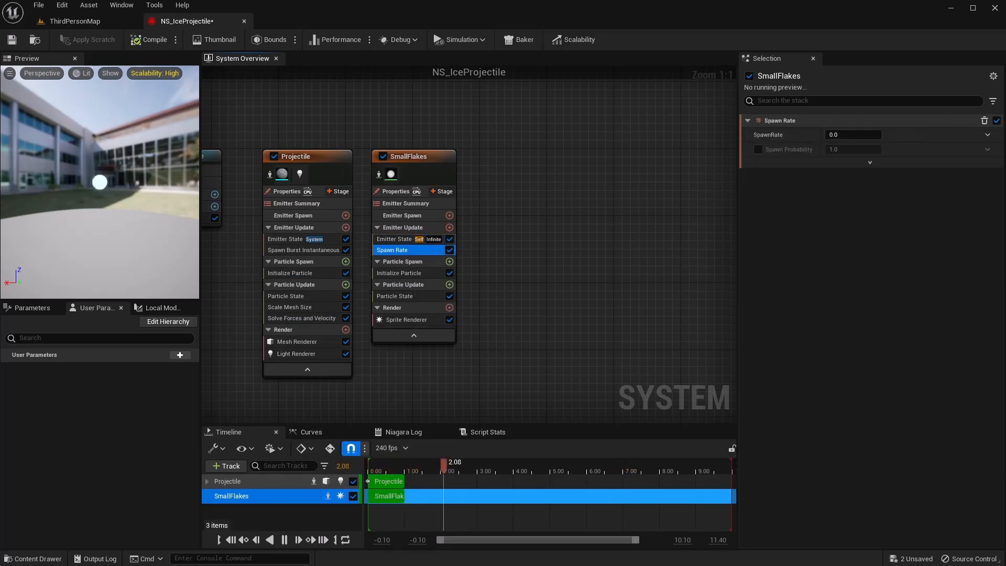
pyautogui.click(859, 135)
pyautogui.write('50')
pyautogui.press('Return')
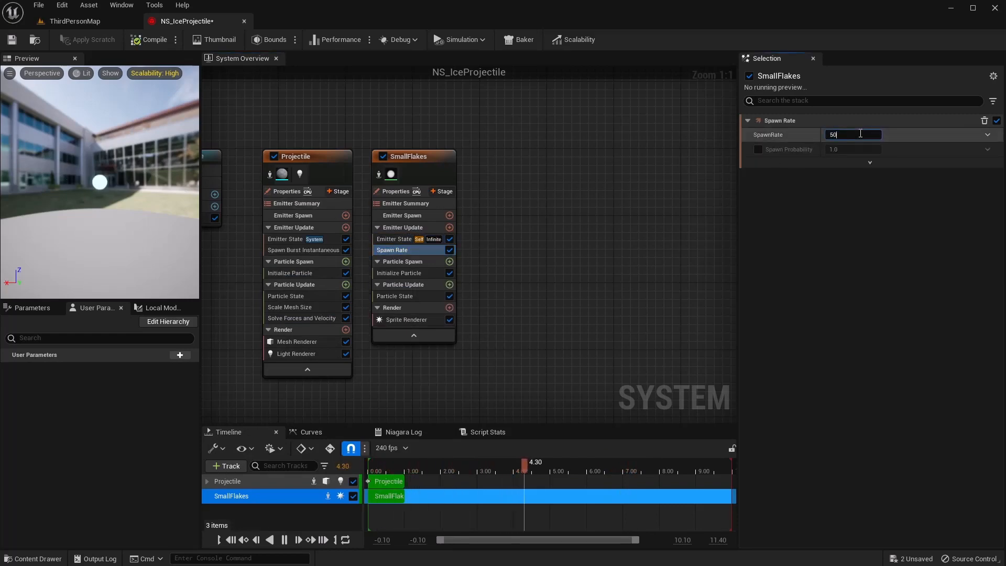
# - Assign the M_SnowFlakes material to the SmallFlakes emitter's Sprite Renderer
pyautogui.click(403, 321)
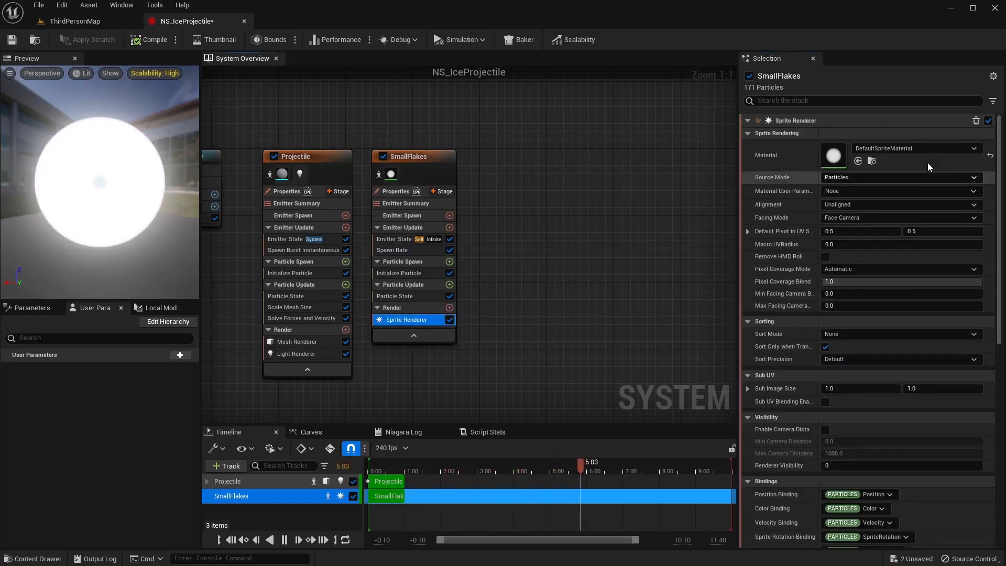
pyautogui.click(947, 150)
pyautogui.scroll(-2, 938, 340)
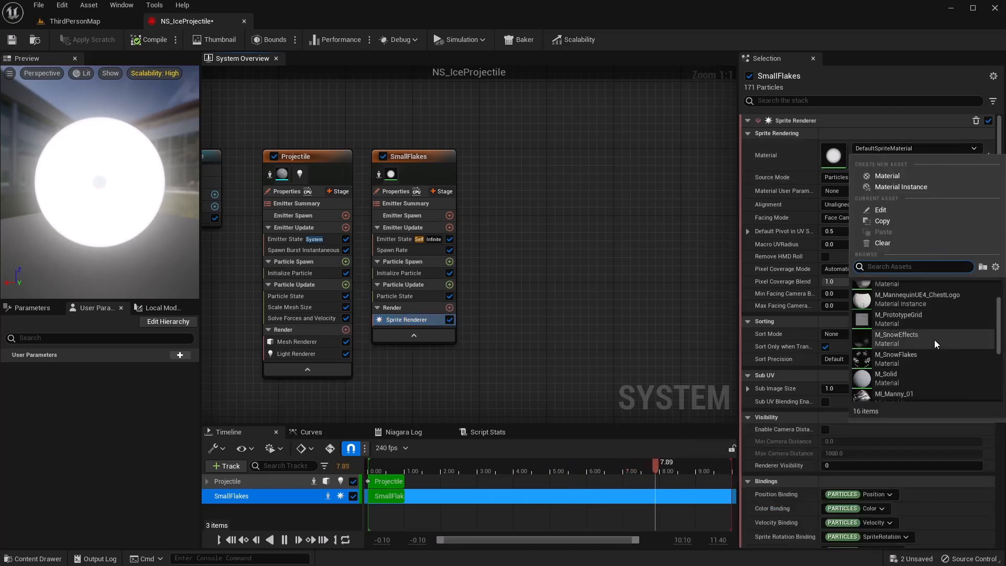
pyautogui.moveTo(909, 360)
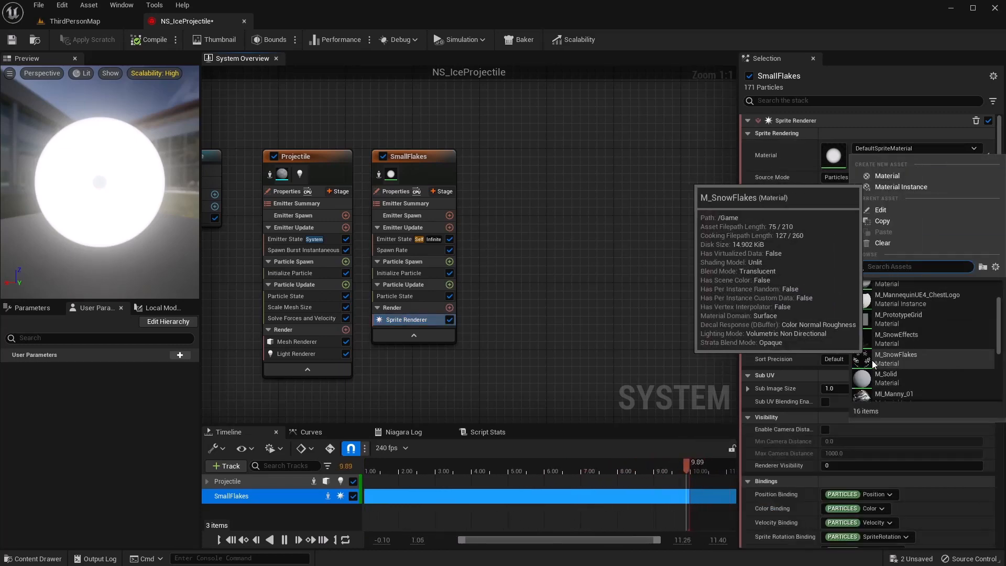
pyautogui.click(892, 358)
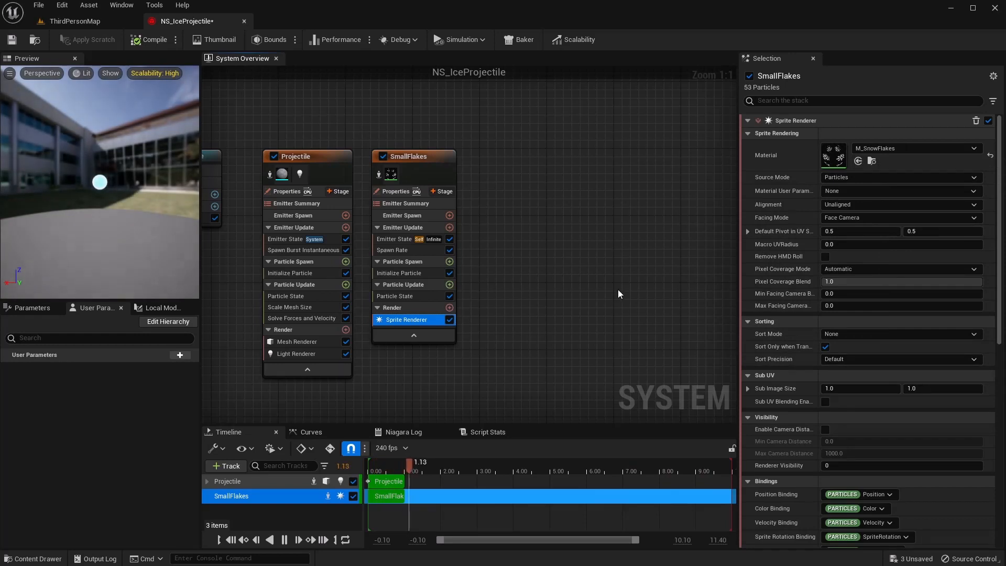
# - Add a Sub UVAnimation module to the SmallFlakes emitter's Particle Update stage
pyautogui.scroll(-5, 101, 195)
pyautogui.moveTo(101, 196); pyautogui.dragTo(104, 195)
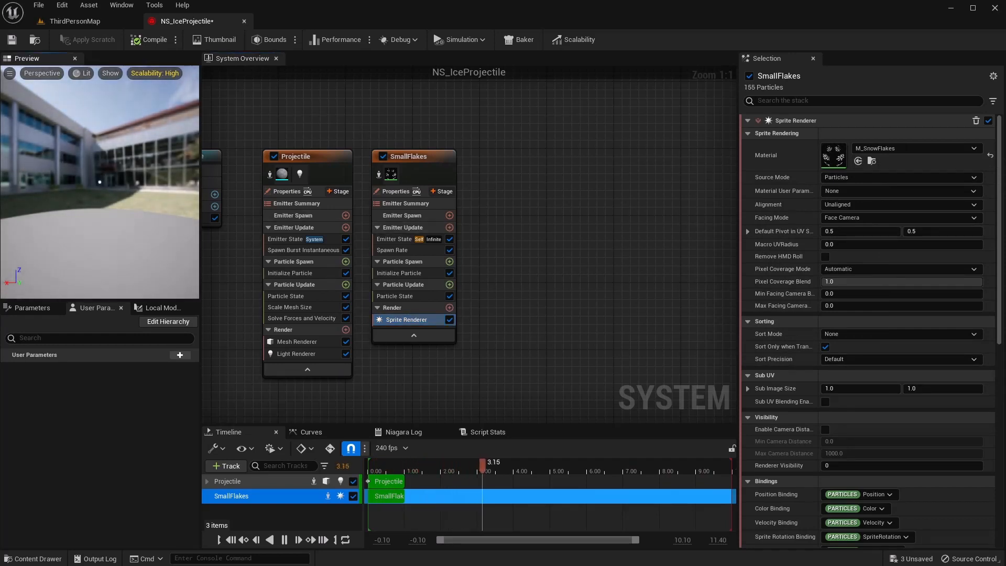
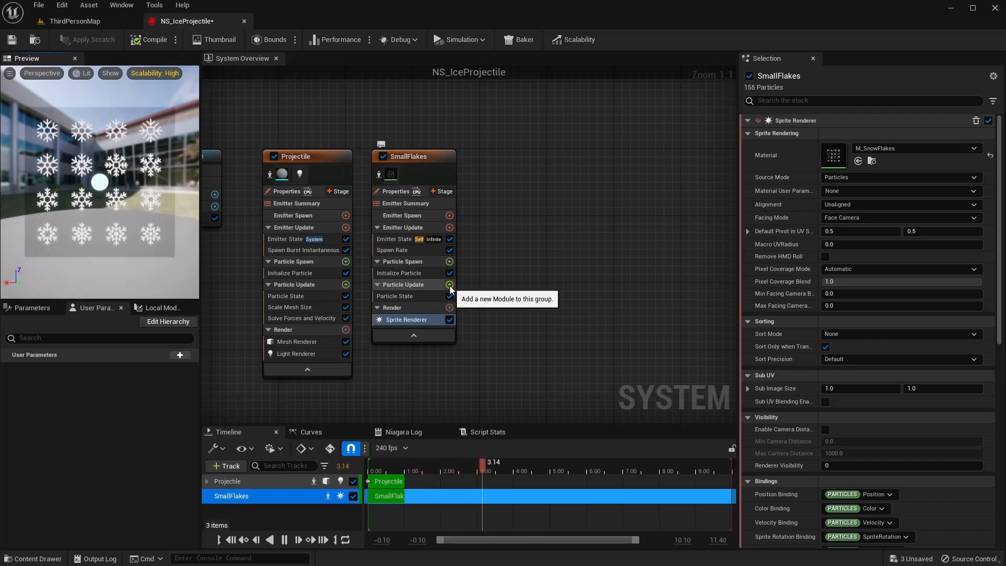
pyautogui.click(449, 285)
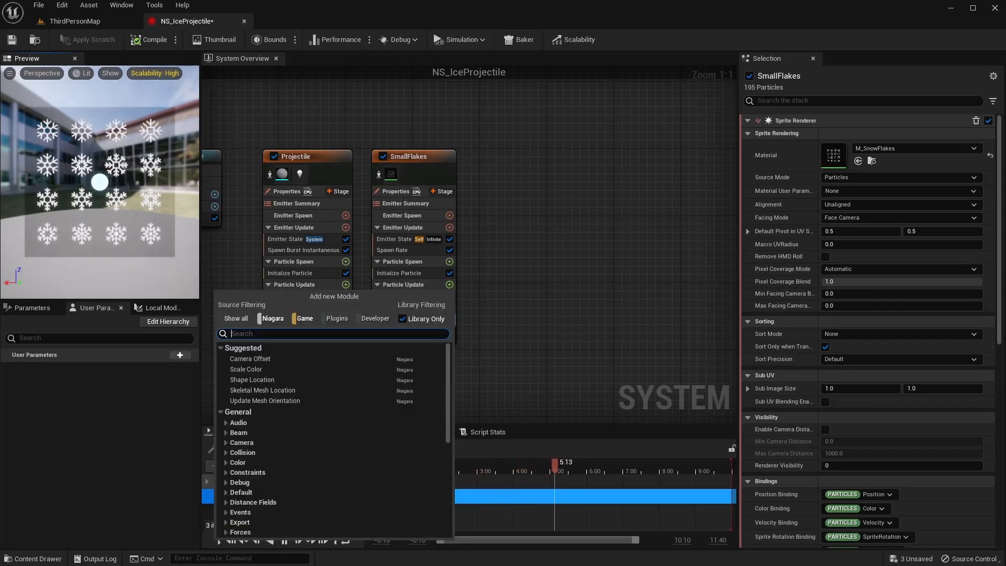
pyautogui.write('sub uv')
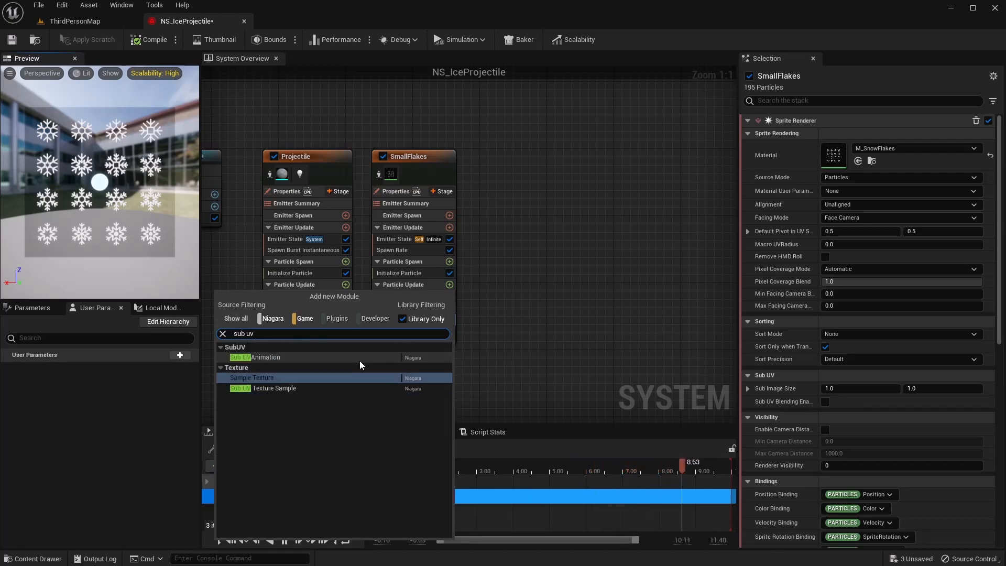
pyautogui.click(359, 360)
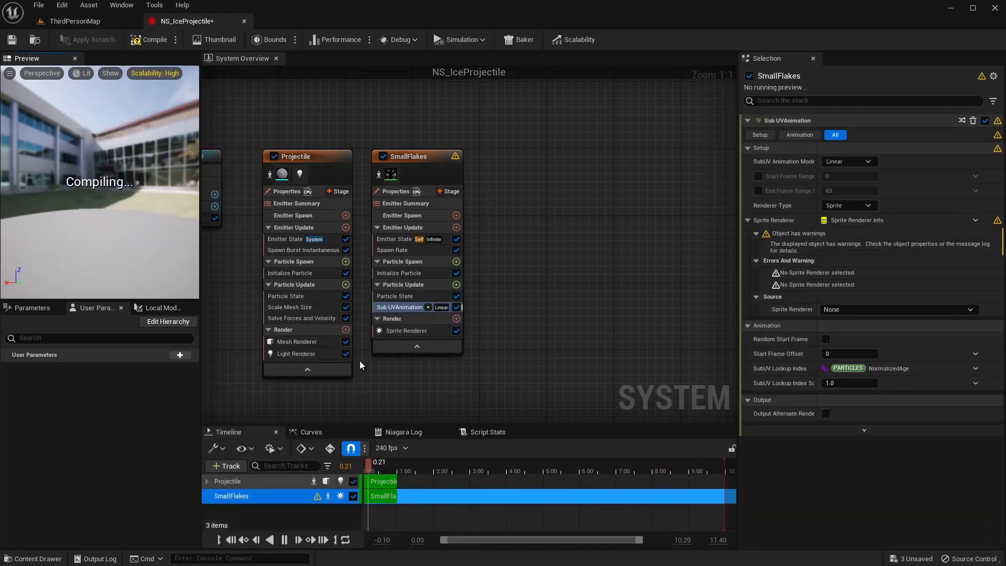
# - Set the Sub Image Size of the SmallFlakes emitter's Sprite Renderer to 4 by 4
pyautogui.click(414, 330)
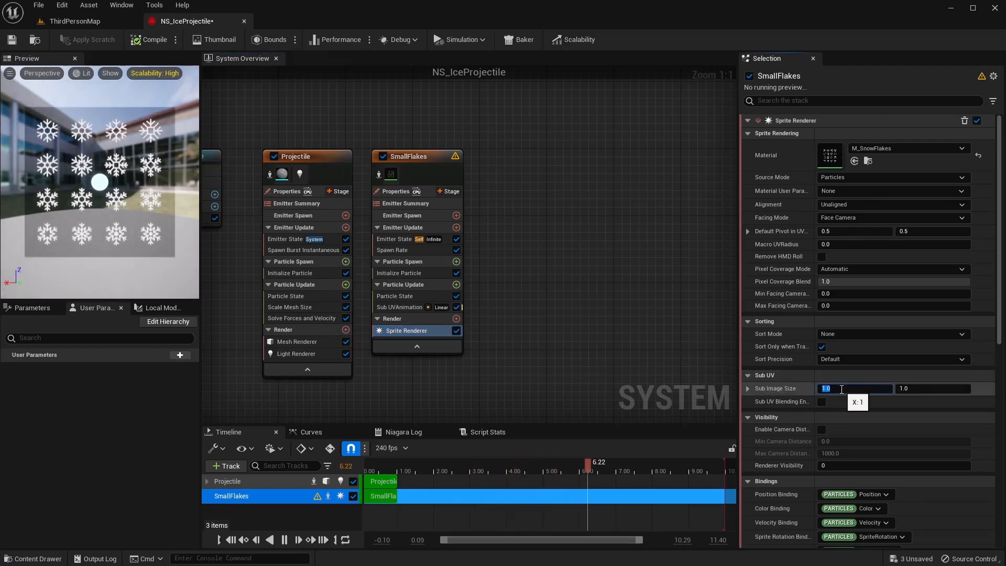
pyautogui.write('4')
pyautogui.press('Tab')
pyautogui.write('4')
pyautogui.press('Tab')
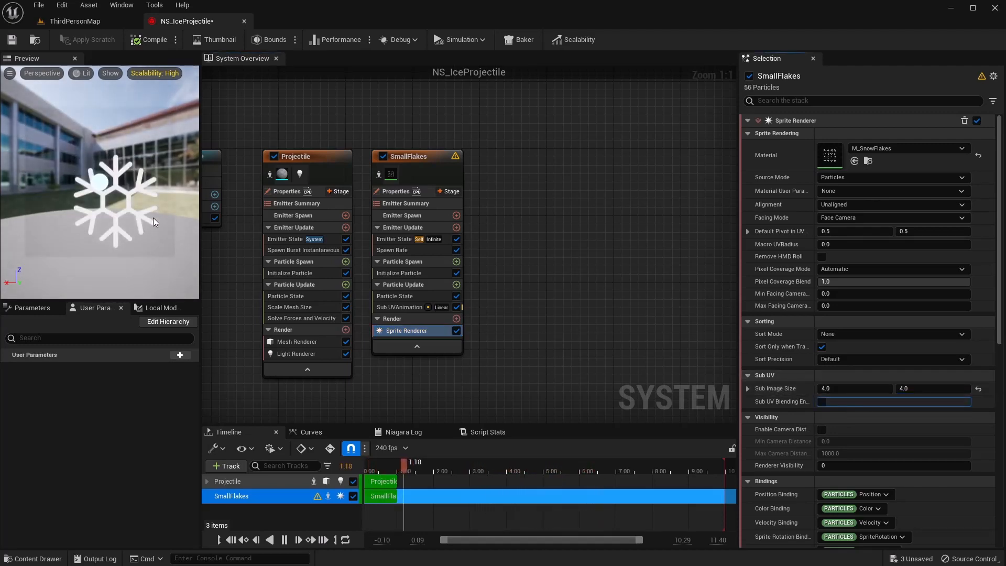
# - Set the Sub UVAnimation module's animation mode to Direct Index and its Sprite Renderer source to Sprite Renderer
pyautogui.click(407, 307)
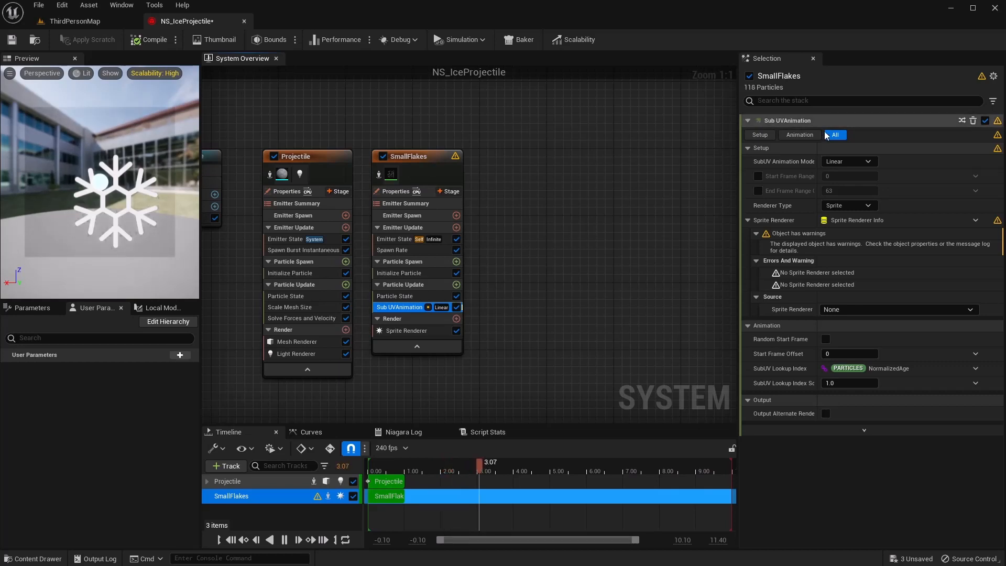
pyautogui.click(833, 161)
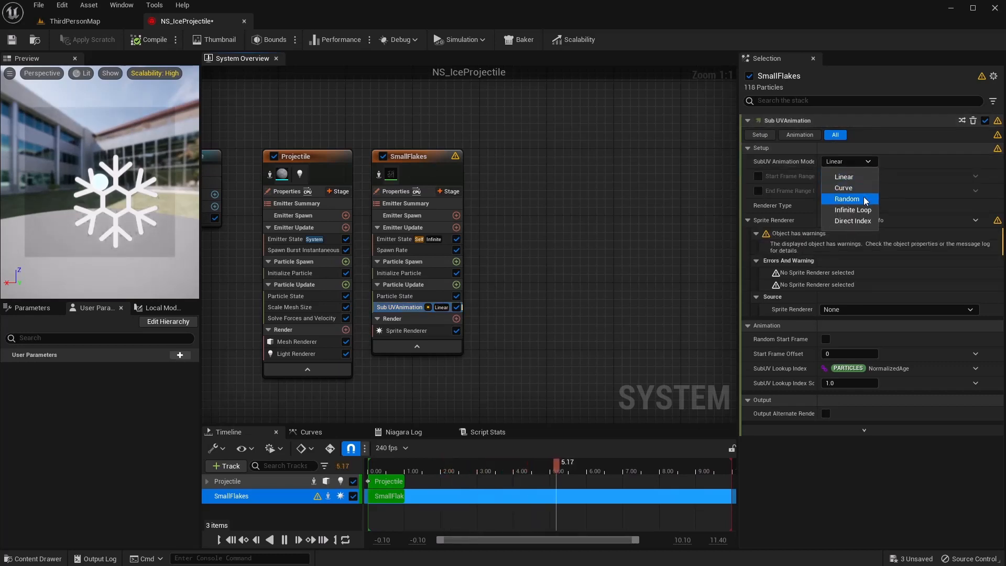
pyautogui.click(853, 220)
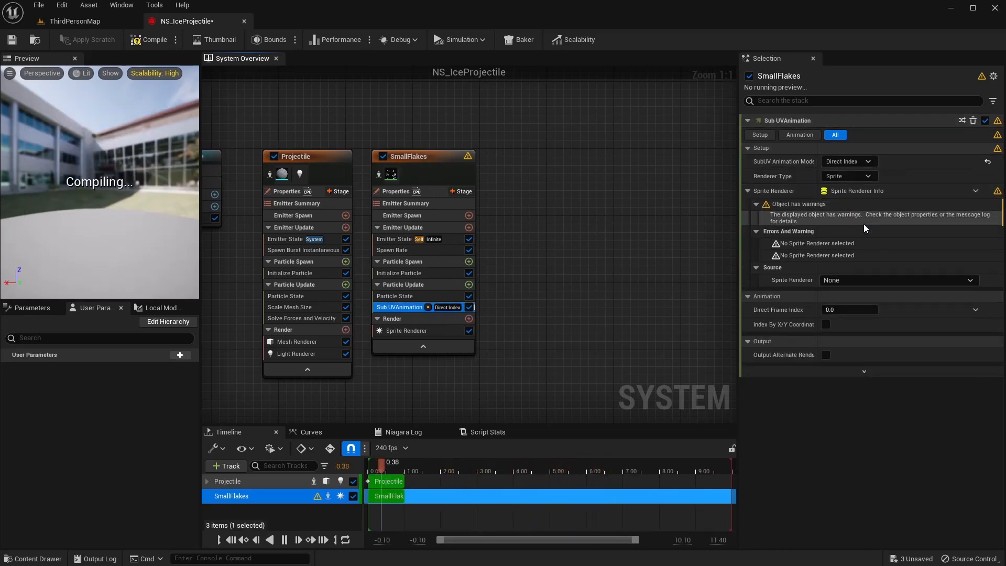
pyautogui.click(842, 278)
pyautogui.click(845, 288)
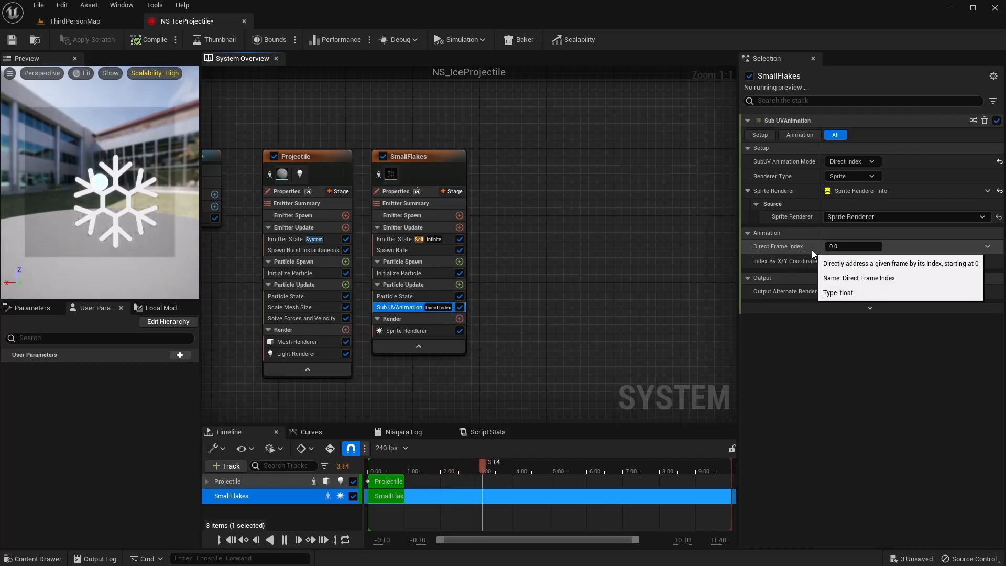
# - Drive the Direct Frame Index with a Random Range Float from 0 to 15, and compile and save the system
pyautogui.click(987, 246)
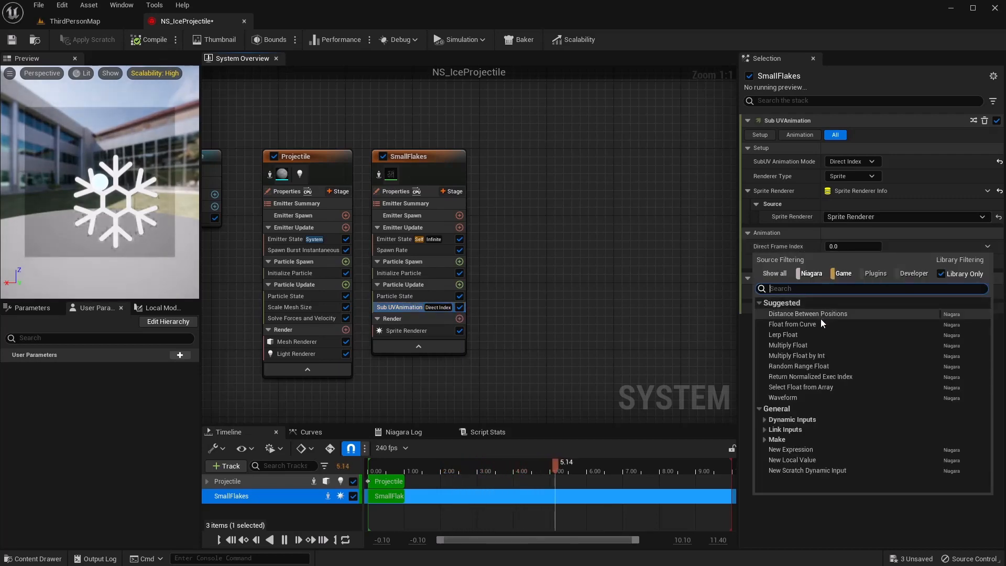
pyautogui.click(808, 365)
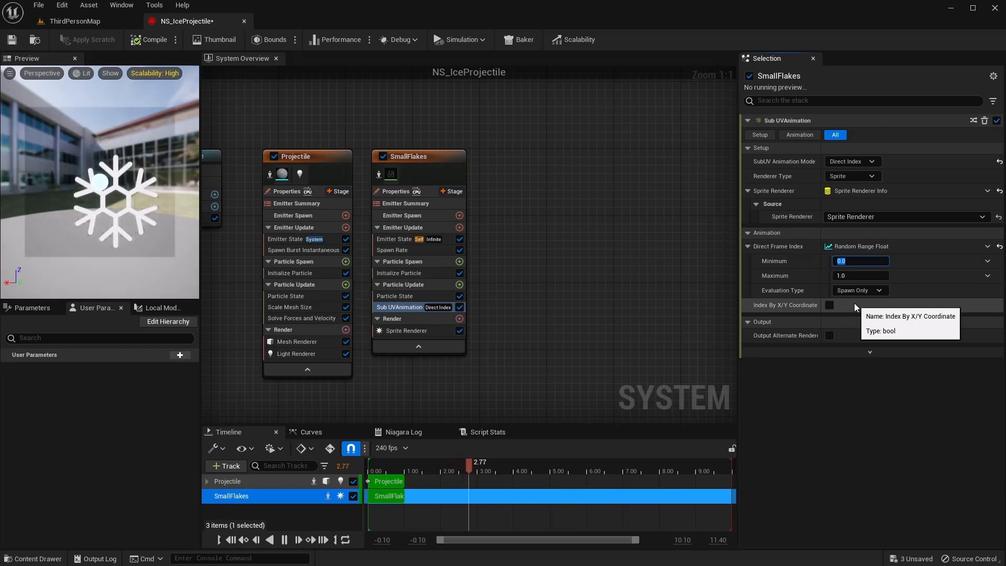
pyautogui.press('Tab')
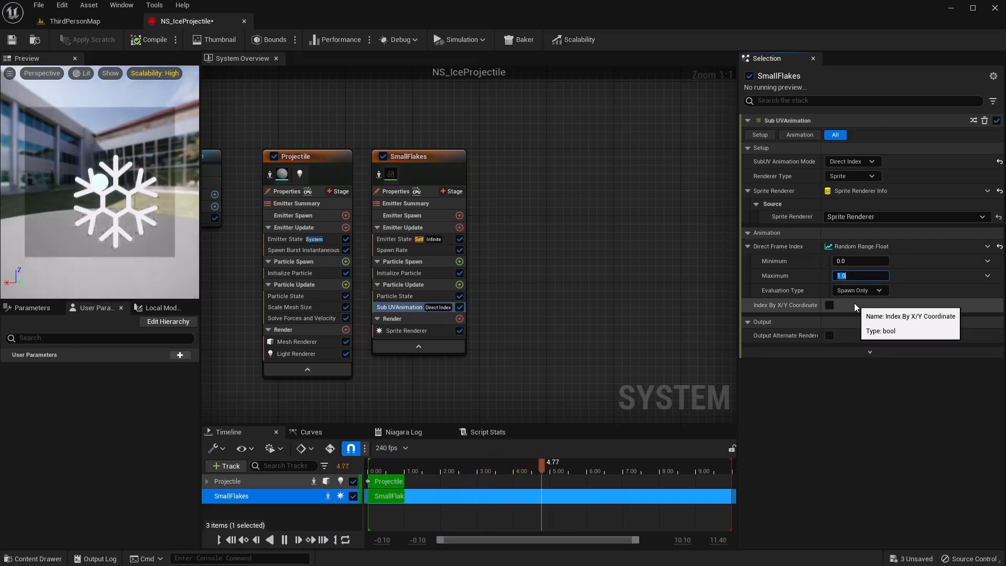
pyautogui.press('Return')
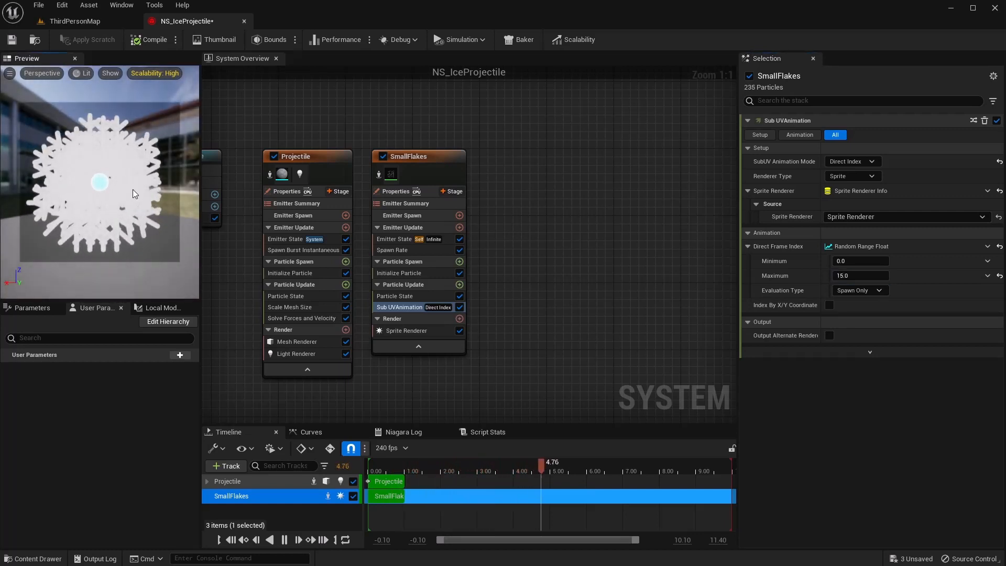
pyautogui.click(149, 39)
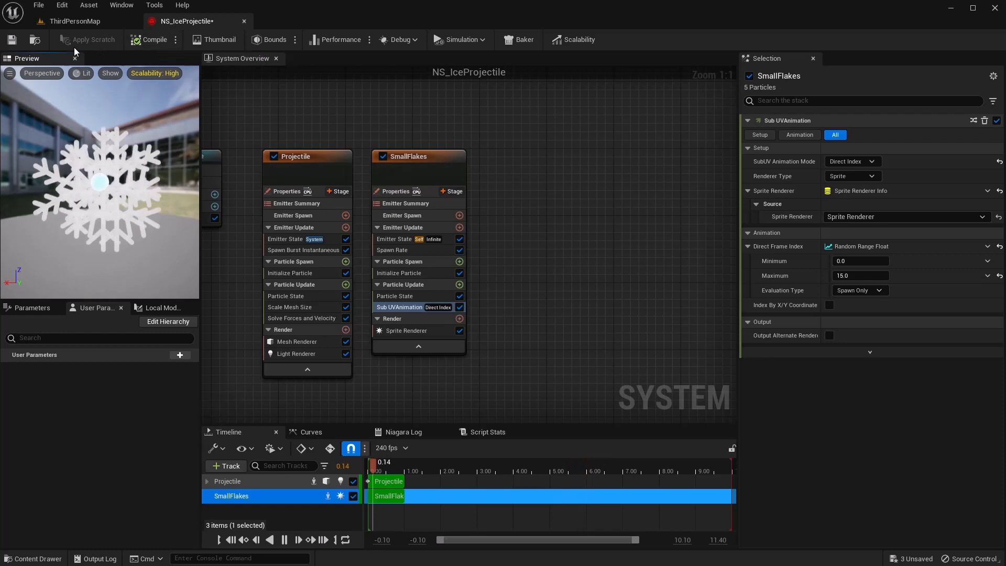
pyautogui.click(12, 39)
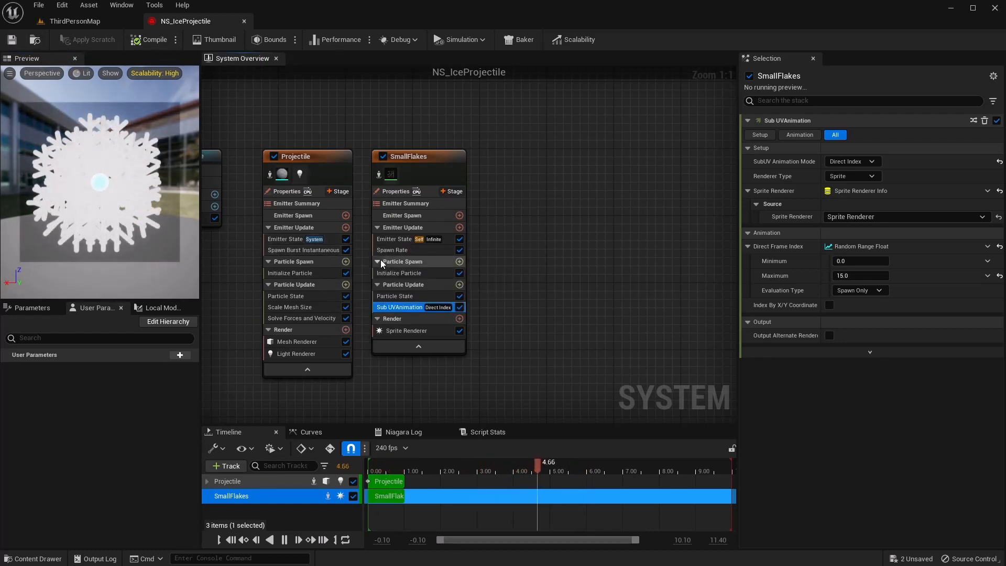
# - Set the SmallFlakes Initialize Particle module's Lifetime Mode to Random, with a minimum of 0.2 and a maximum of 1.2
pyautogui.click(399, 272)
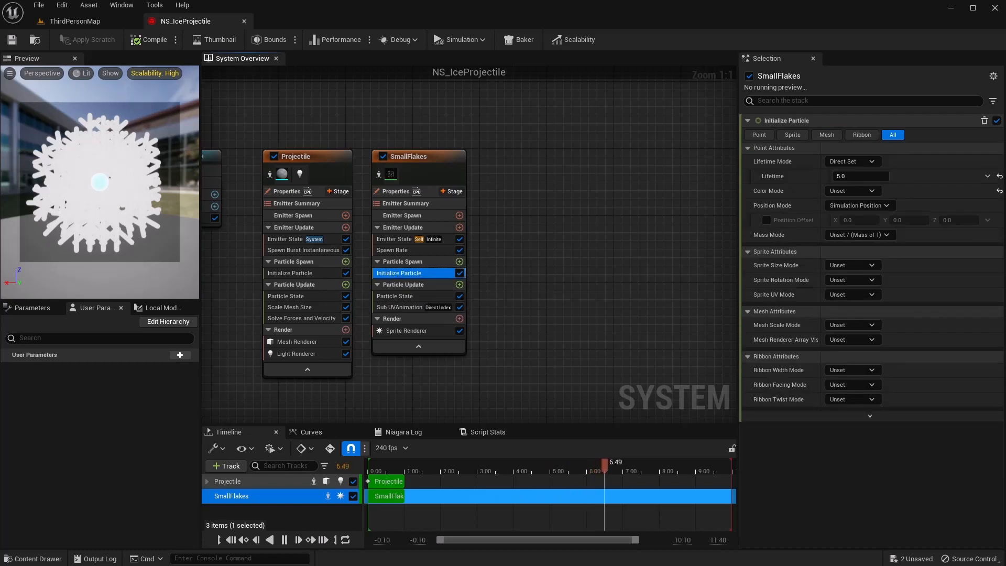
pyautogui.click(852, 161)
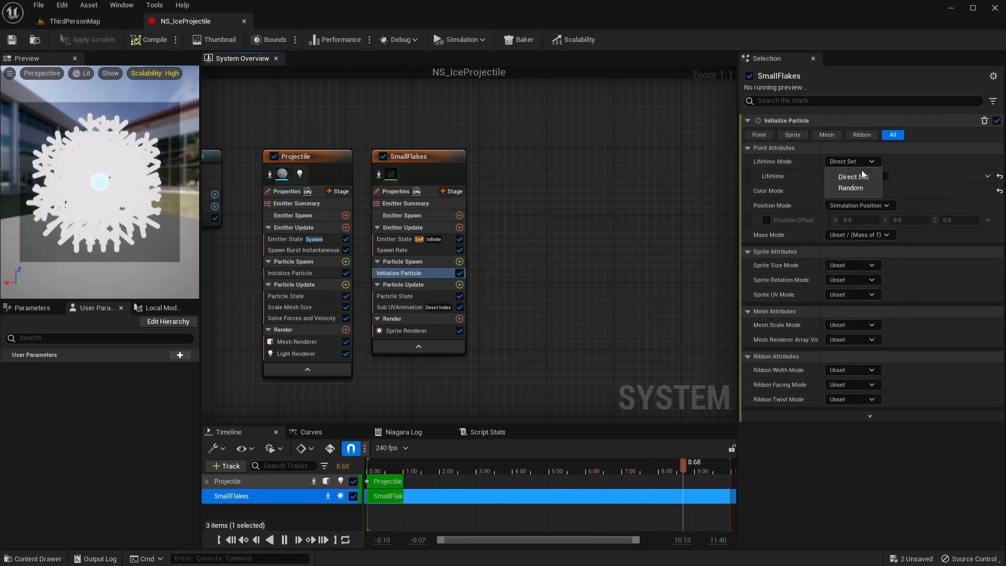
pyautogui.click(850, 188)
pyautogui.click(856, 176)
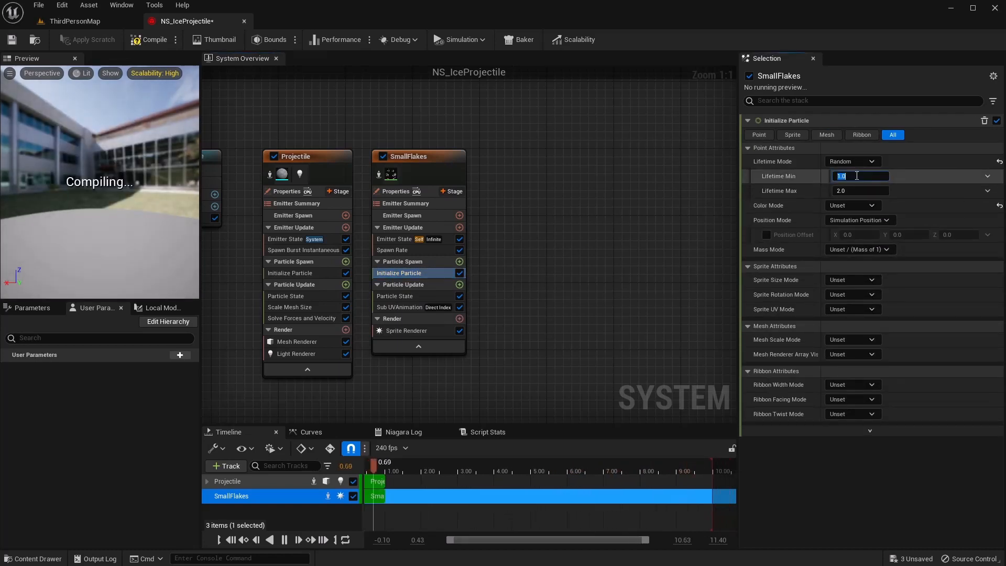
pyautogui.write('0.2')
pyautogui.press('Tab')
pyautogui.write('1')
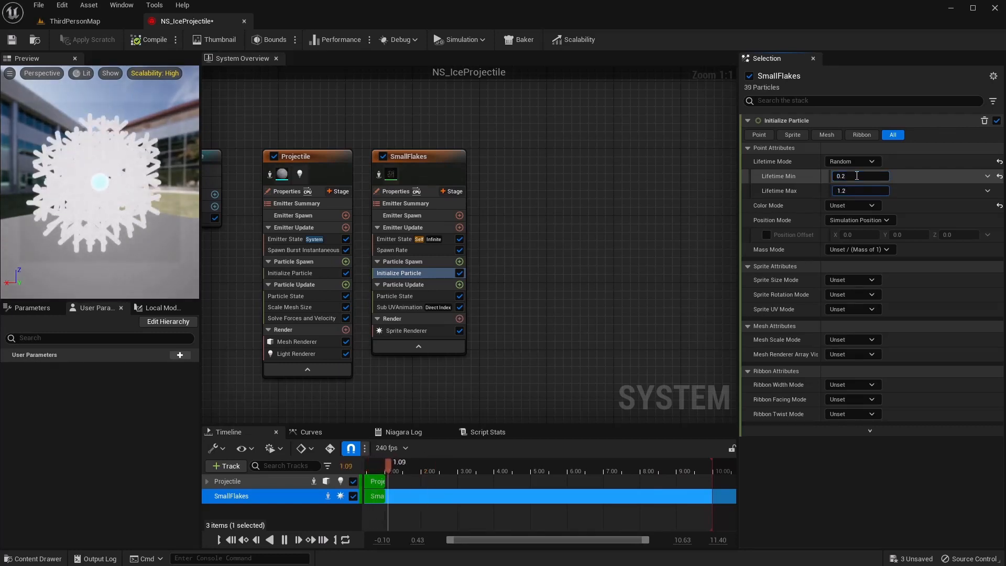
pyautogui.press('Tab')
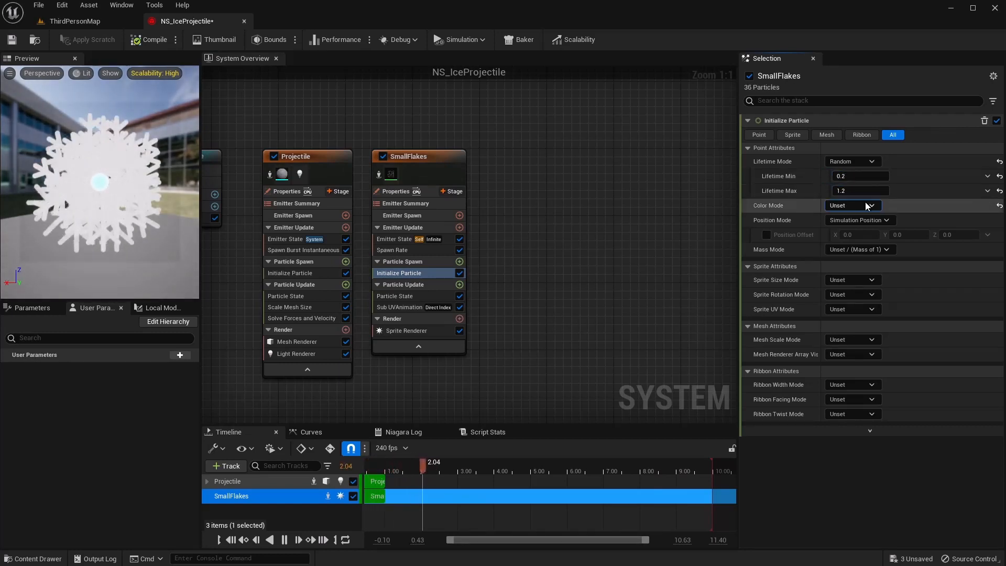
# - Set the SmallFlakes particles' Color Mode to Direct Set with a color of R 0, G 100, B 100
pyautogui.click(851, 205)
pyautogui.click(863, 233)
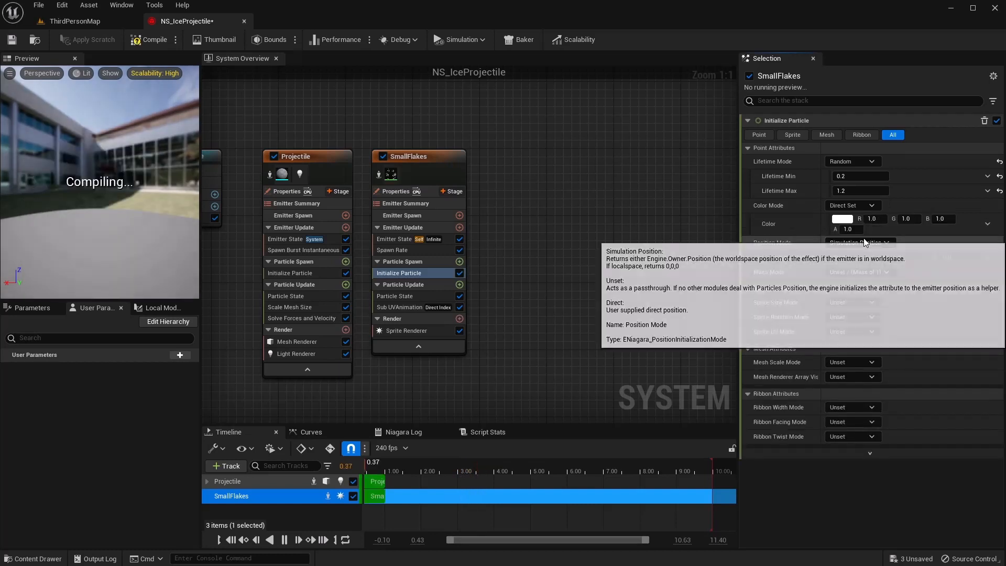
pyautogui.click(874, 219)
pyautogui.write('0')
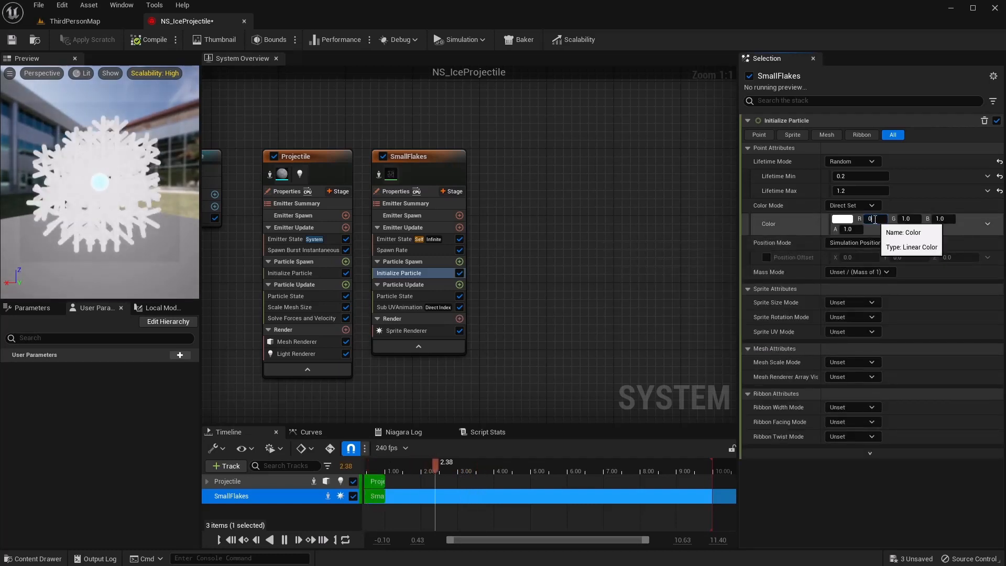
pyautogui.press('Tab')
pyautogui.write('100')
pyautogui.press('Tab')
pyautogui.write('10')
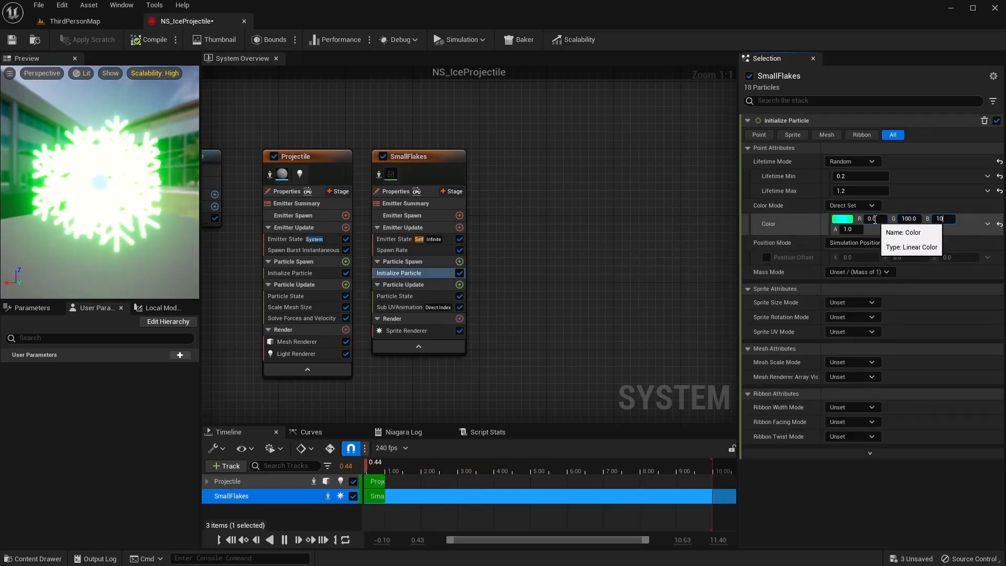
pyautogui.write('0')
pyautogui.press('Tab')
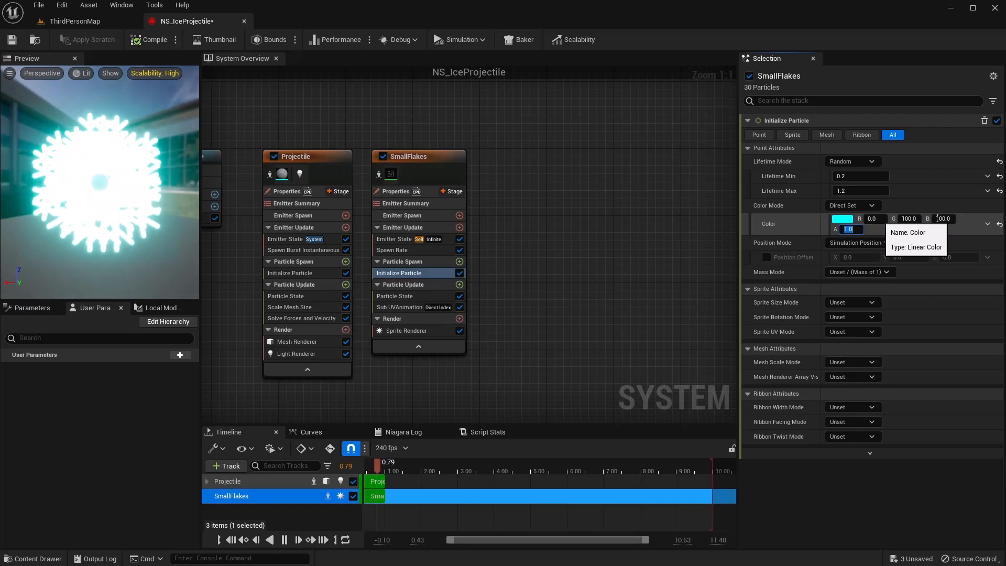
# - Compile the system and set the SmallFlakes particles' Sprite Size Mode to Random Uniform
pyautogui.click(160, 47)
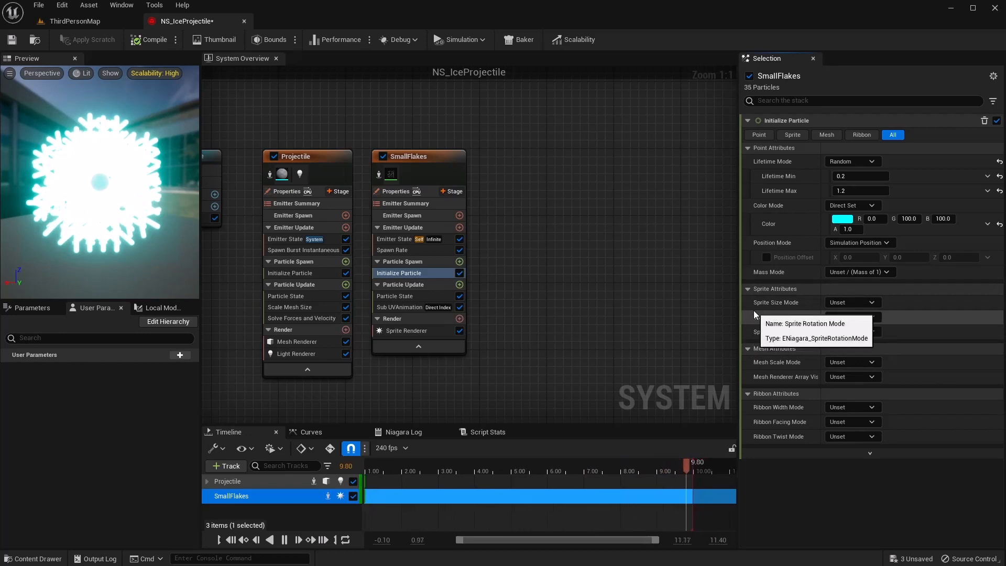
pyautogui.click(849, 302)
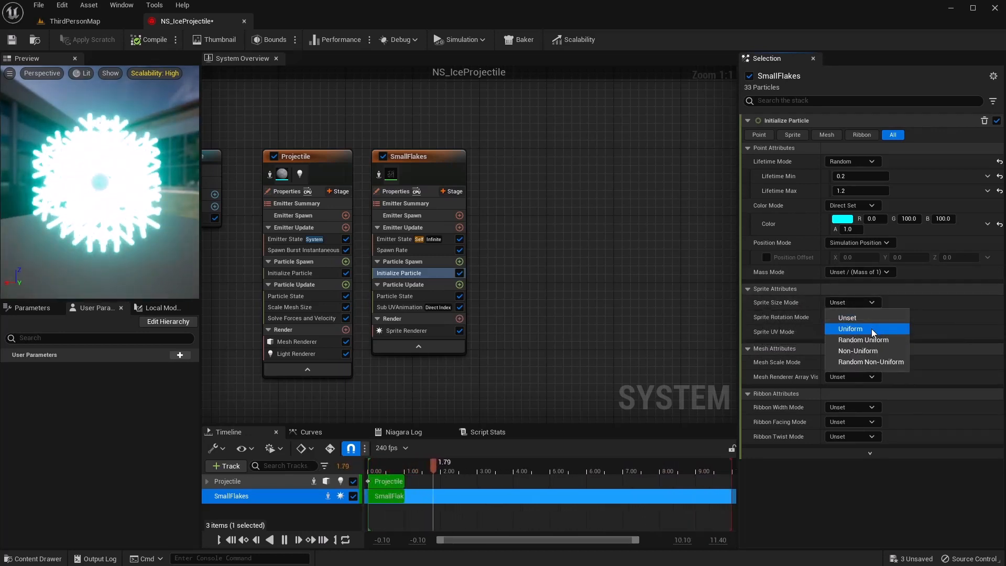
pyautogui.click(872, 341)
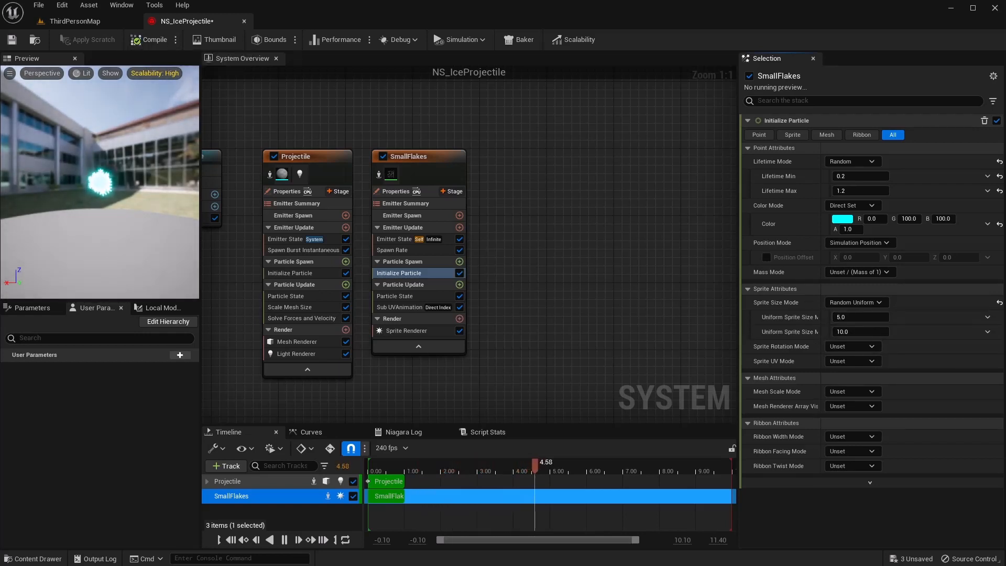
# - Add a Shape Location module to SmallFlakes' Particle Spawn stage with a Sphere Radius of 50, and compile the system
pyautogui.click(459, 262)
pyautogui.write('shap')
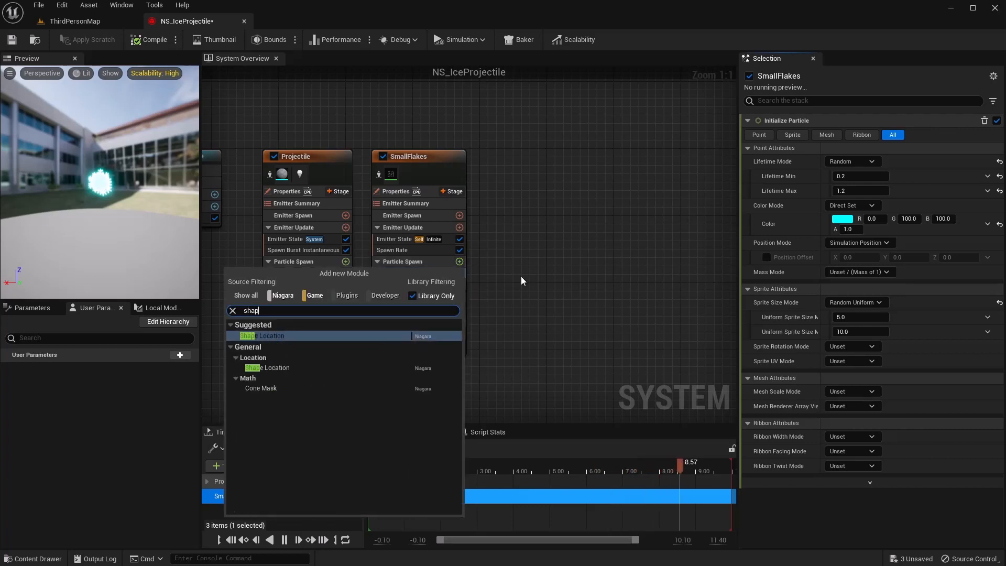
pyautogui.press('Return')
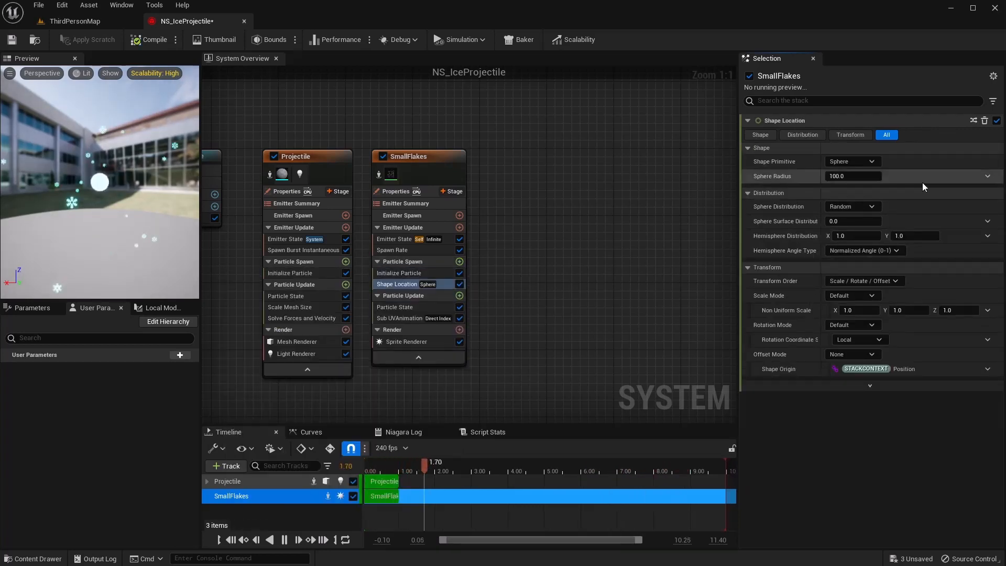
pyautogui.click(855, 177)
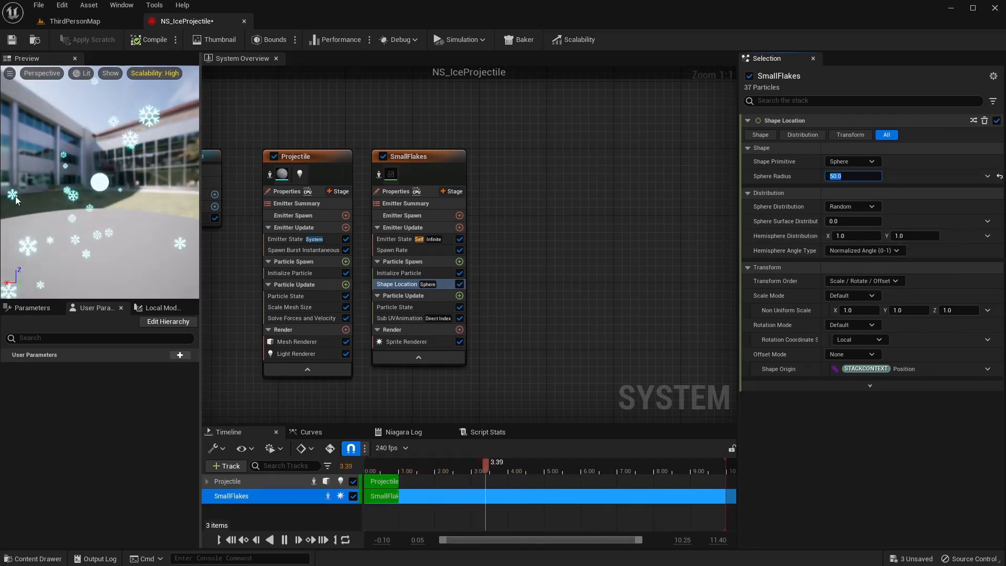
pyautogui.click(141, 41)
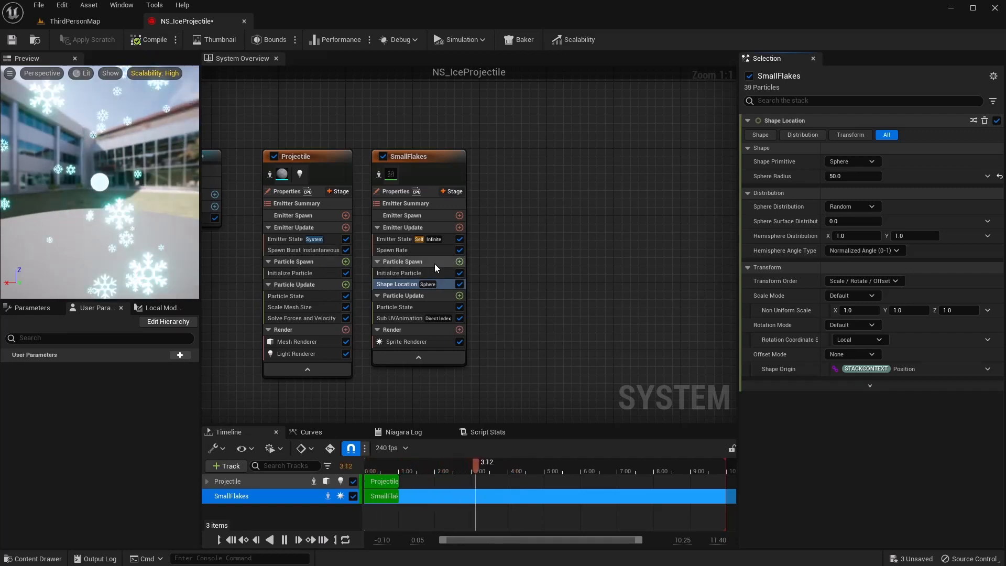
# - Add a Scale Mesh Size module to SmallFlakes' Particle Update stage and drive its Scale Factor with Multiply Vector by Float
pyautogui.click(459, 296)
pyautogui.write('scale')
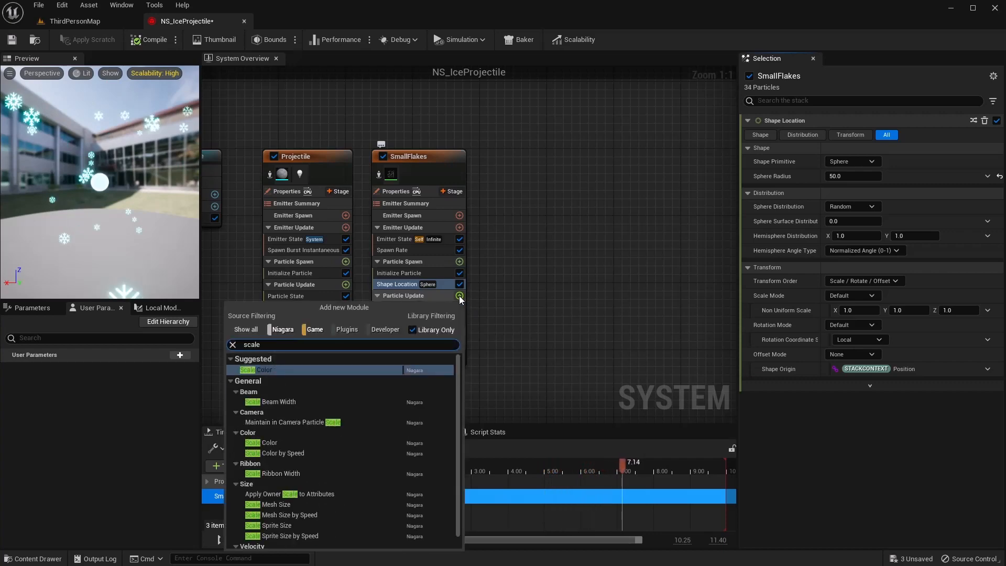
pyautogui.write(' mesh si')
pyautogui.press('Return')
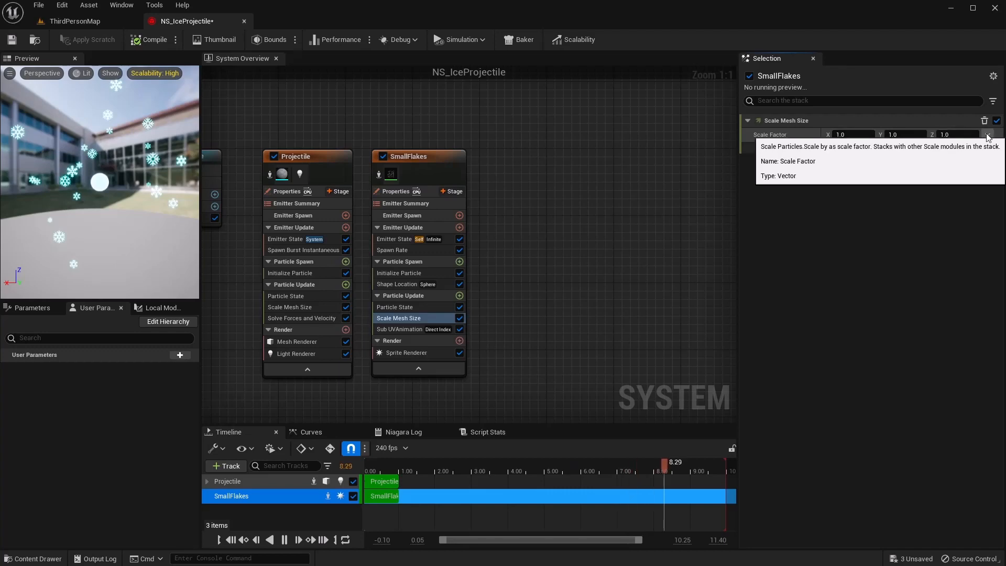
pyautogui.click(988, 135)
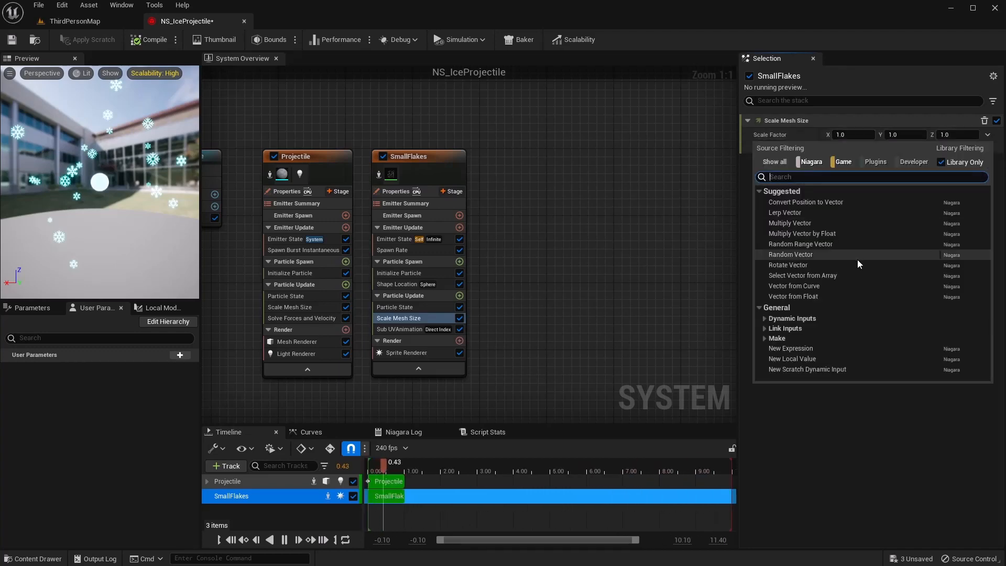
pyautogui.click(810, 234)
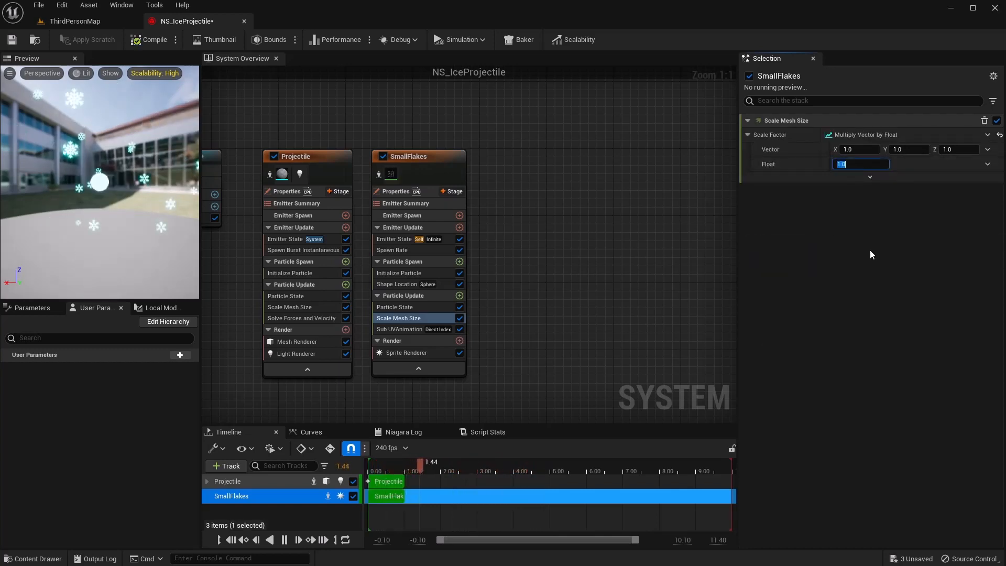
# - Set the scale factor's float multiplier in SmallFlakes' Scale Mesh Size module to 0.7 and compile the system
pyautogui.write('0.7')
pyautogui.press('Return')
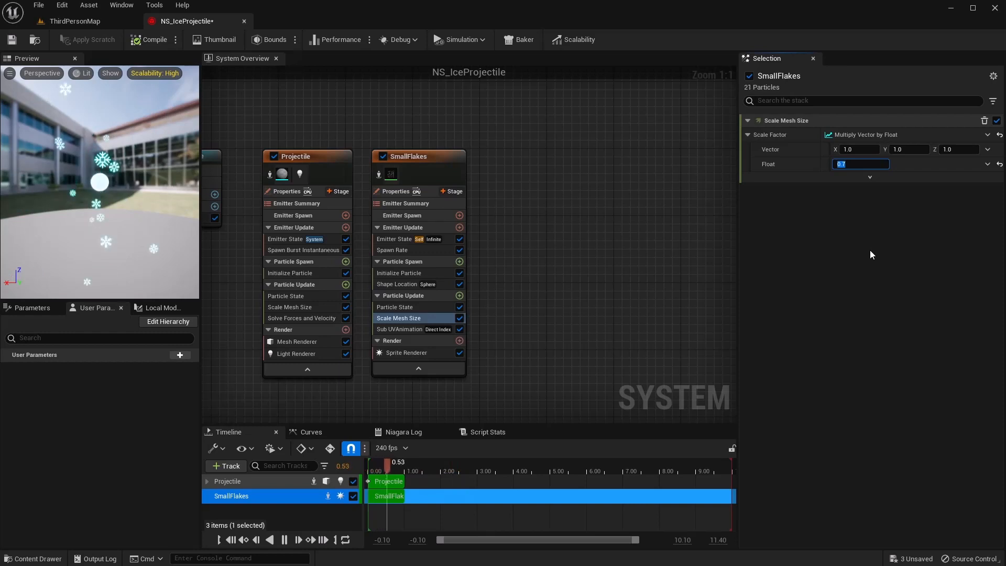
pyautogui.click(149, 40)
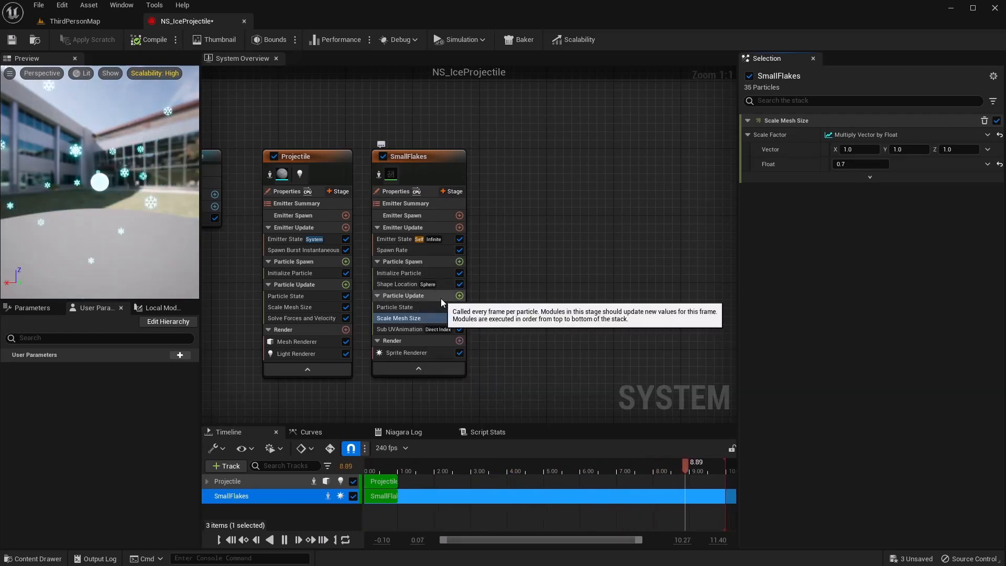
# - Add a Gravity Force module to SmallFlakes' Particle Update and fix its dependency by adding Solve Forces and Velocity
pyautogui.click(460, 295)
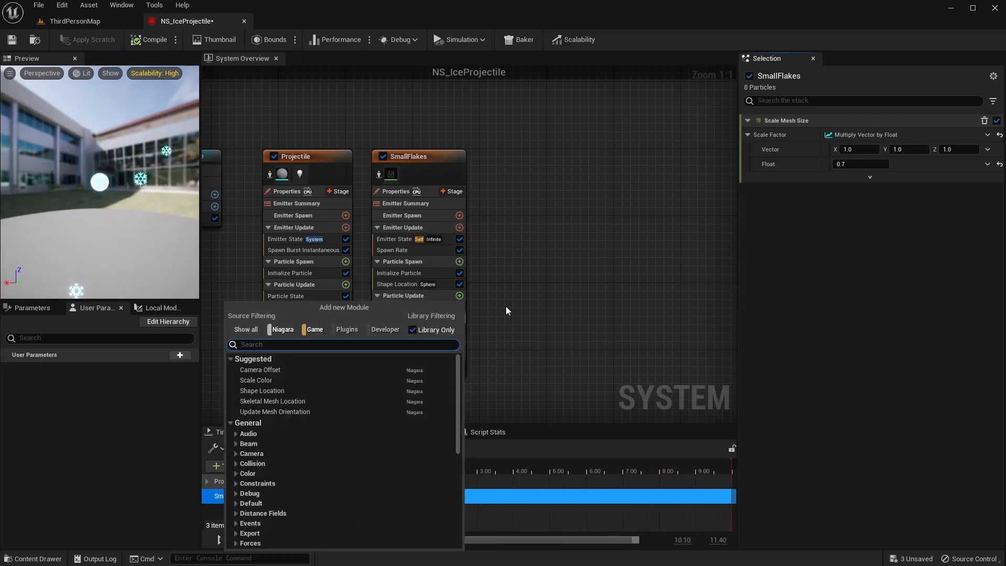
pyautogui.write('scale me')
pyautogui.press('Return')
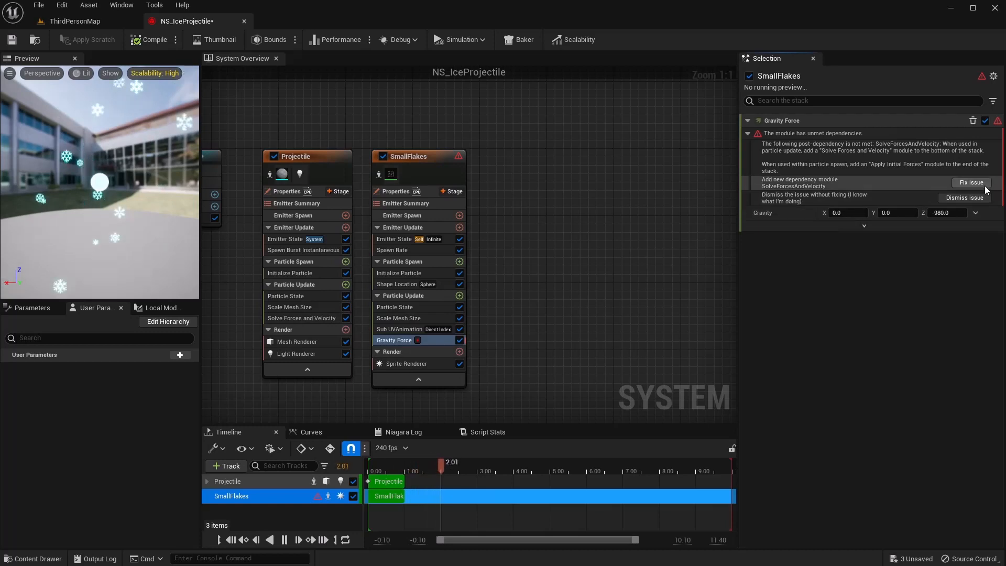
pyautogui.click(971, 183)
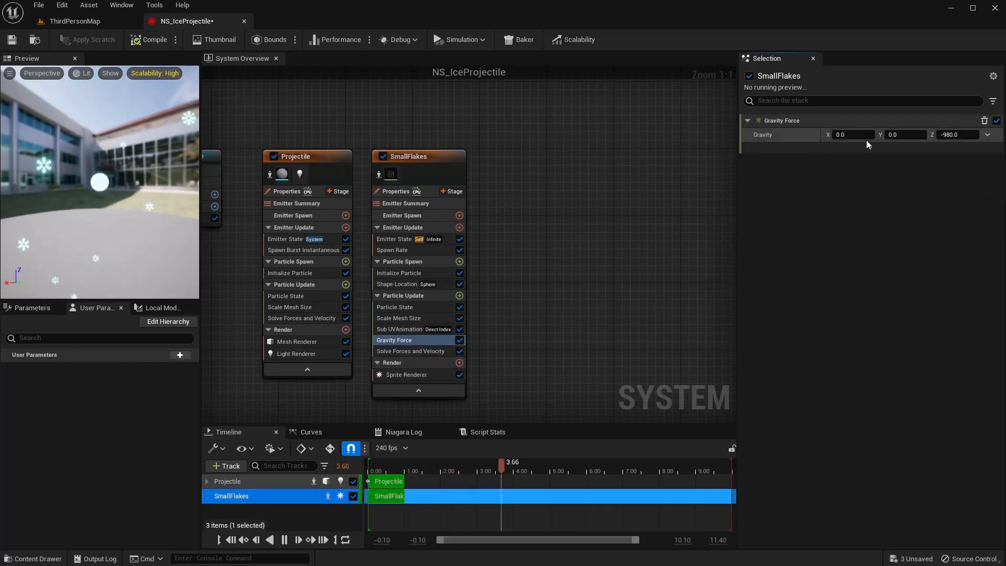
# - Switch SmallFlakes' gravity to a Random Range Vector and set its minimum Z to -5000
pyautogui.click(988, 136)
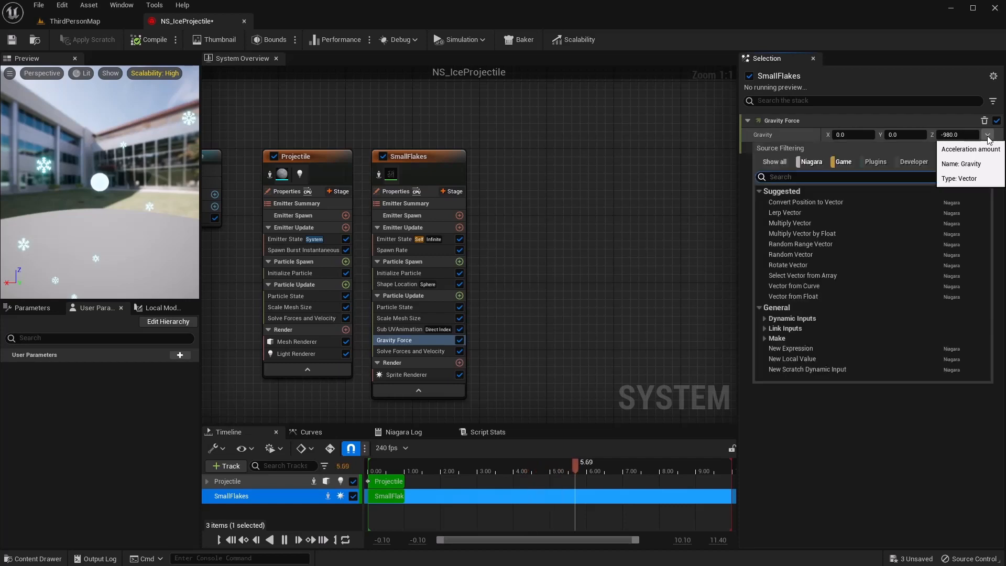
pyautogui.click(834, 242)
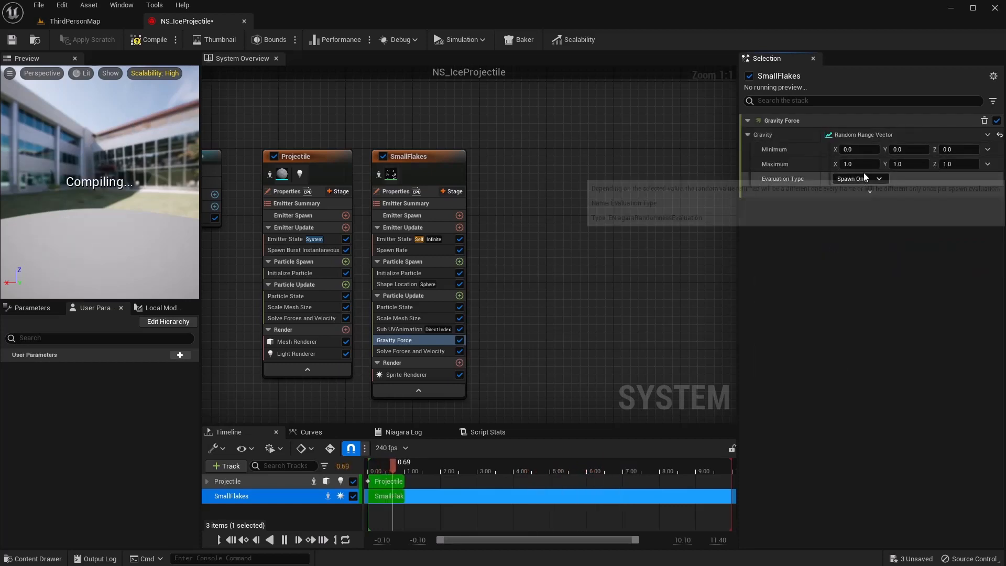
pyautogui.click(959, 149)
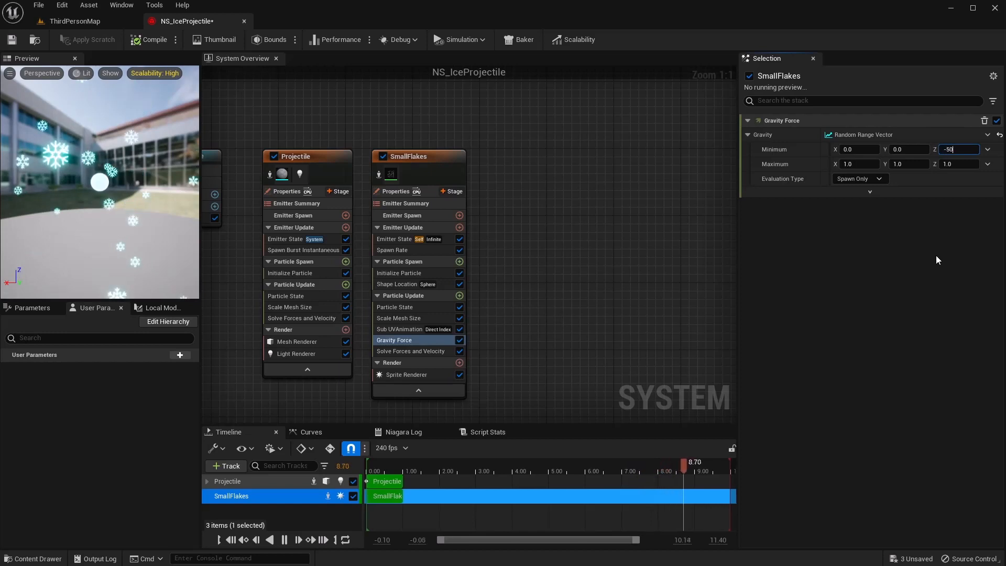
pyautogui.write('-5000')
pyautogui.press('Return')
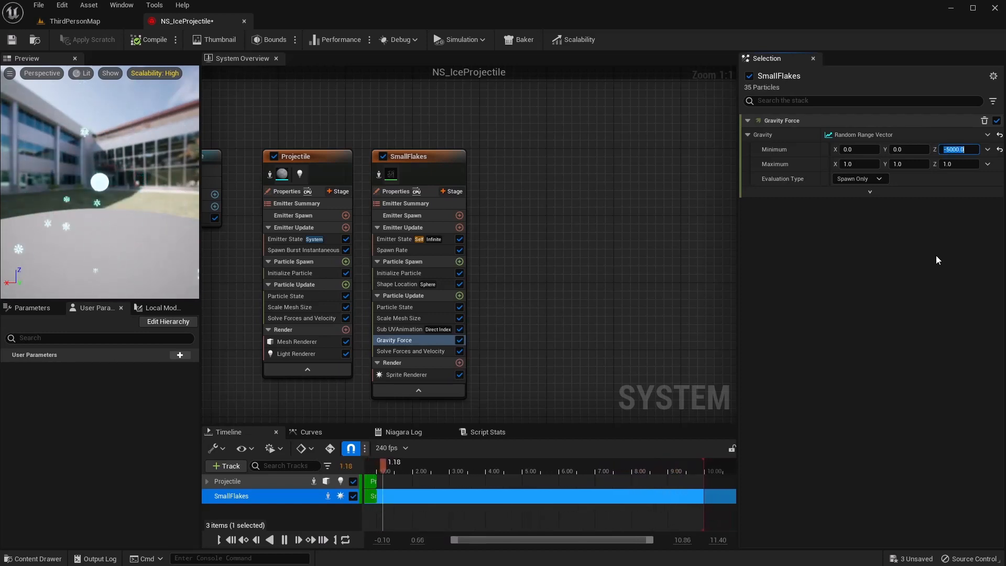
# - Set the maximum gravity vector to X 0, Y 0, Z -10000, then compile and save the system
pyautogui.press('Tab')
pyautogui.press('Tab')
pyautogui.hotkey('shift', 'Tab')
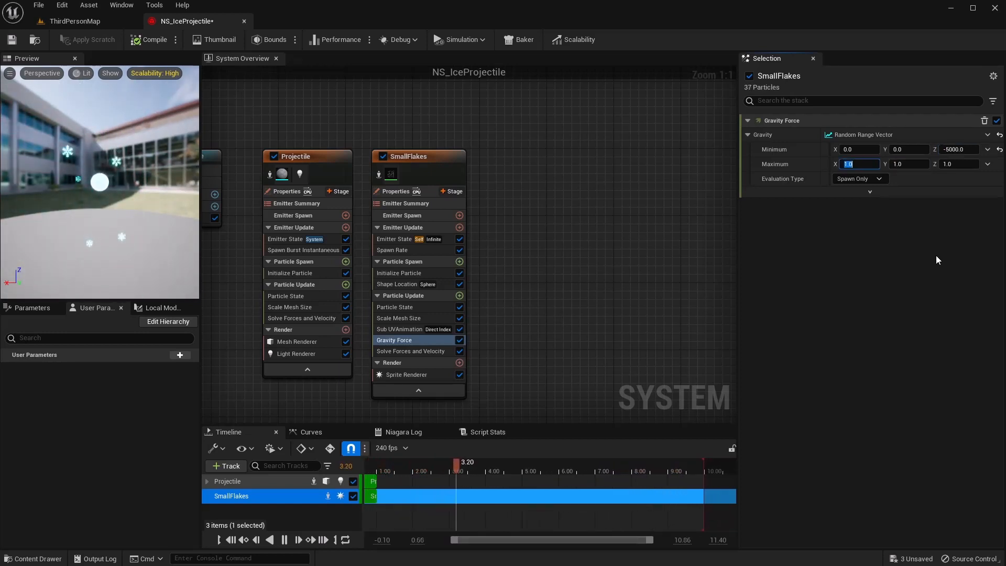
pyautogui.write('0')
pyautogui.press('Tab')
pyautogui.write('0')
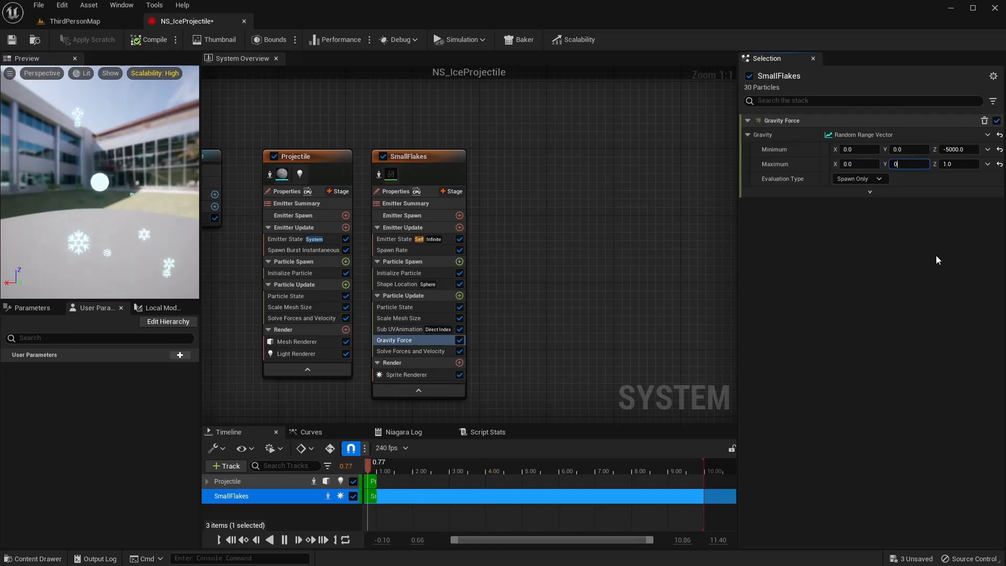
pyautogui.press('Tab')
pyautogui.write('-10000')
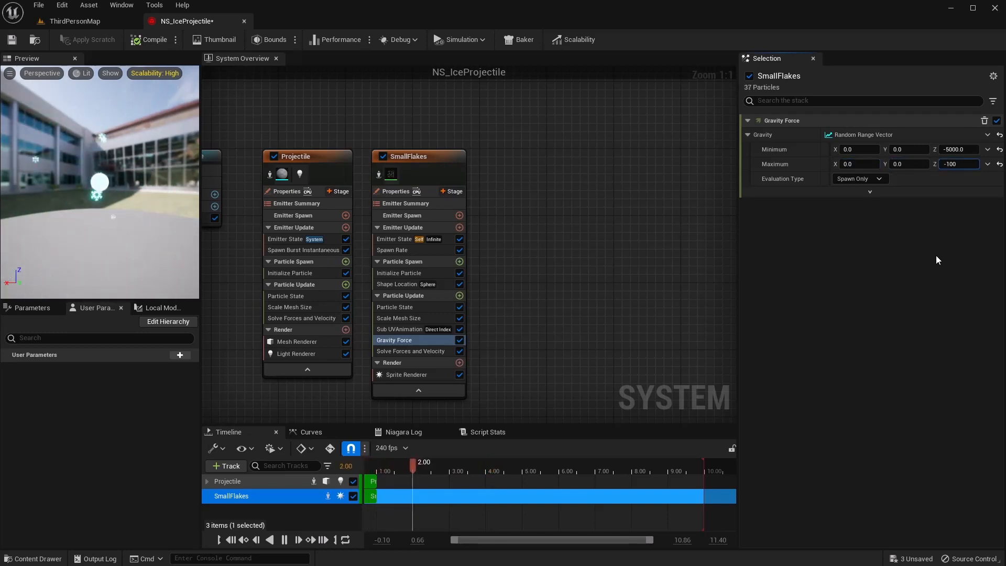
pyautogui.press('Return')
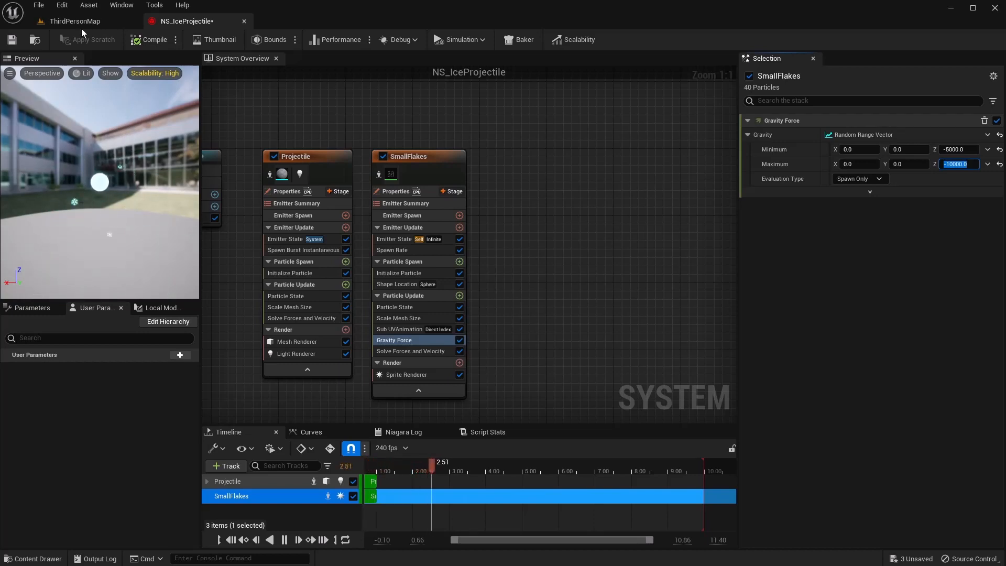
pyautogui.click(151, 42)
pyautogui.click(13, 44)
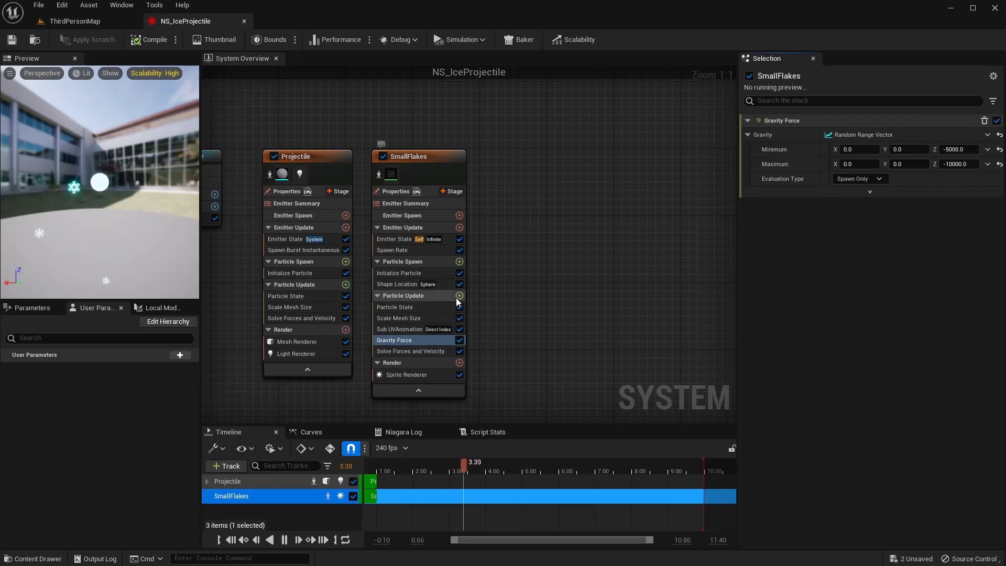
# - Add a Vortex Velocity module to the Particle Update stage of the SmallFlakes emitter
pyautogui.click(459, 296)
pyautogui.write('vortex')
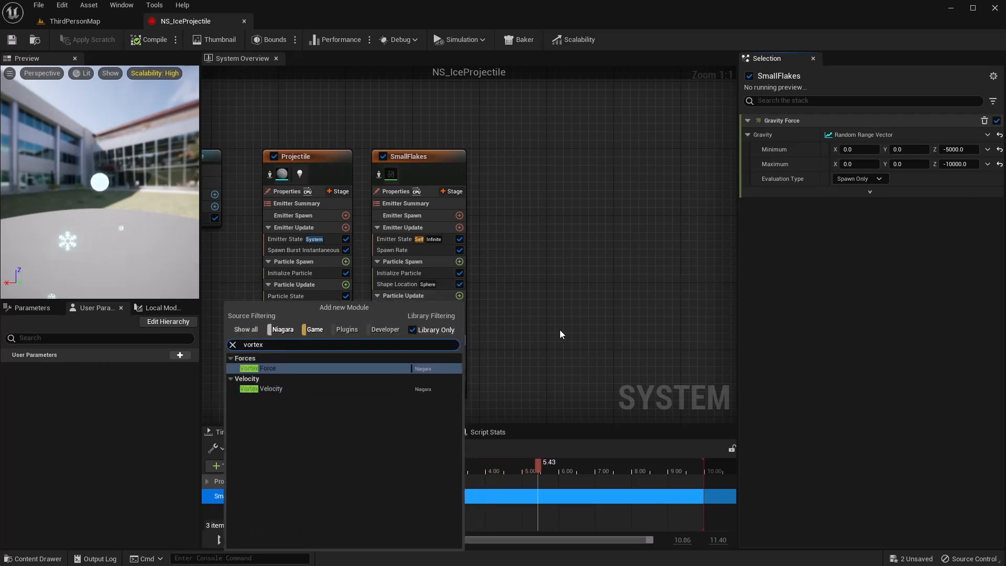
pyautogui.press('Down')
pyautogui.press('Return')
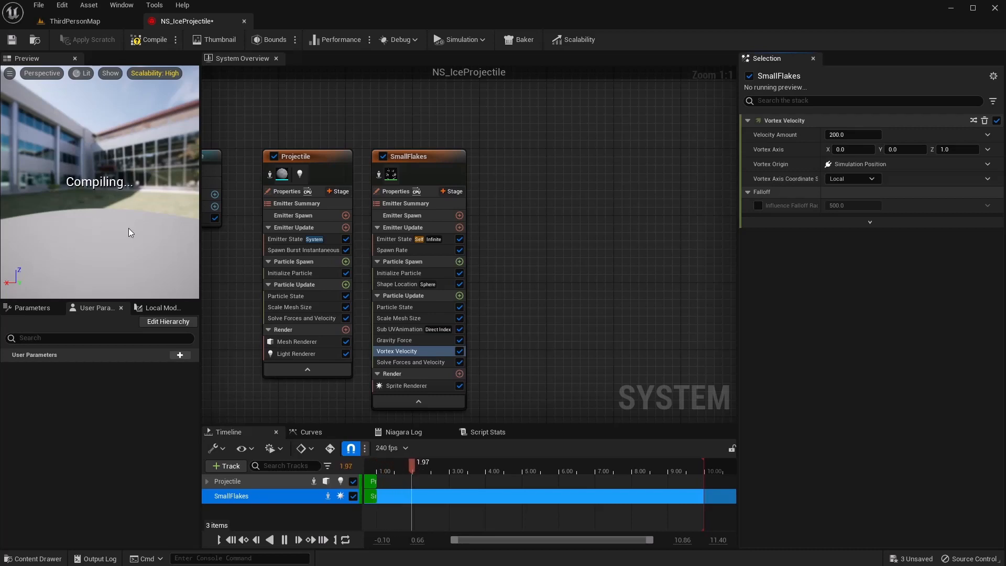
# - Set the Vortex Velocity amount to 5000 and its vortex axis to Y 1 and Z 0
pyautogui.click(848, 135)
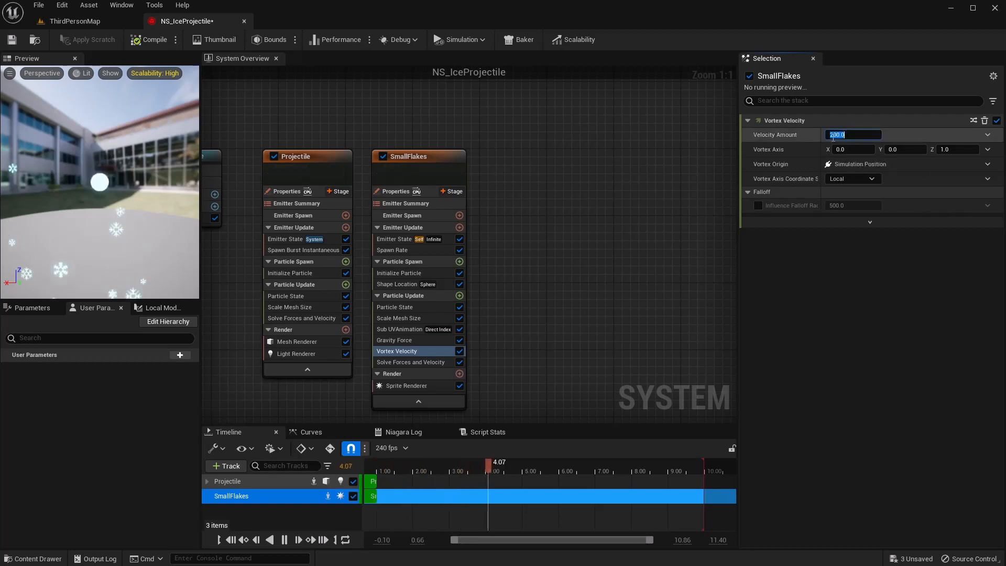
pyautogui.write('5000')
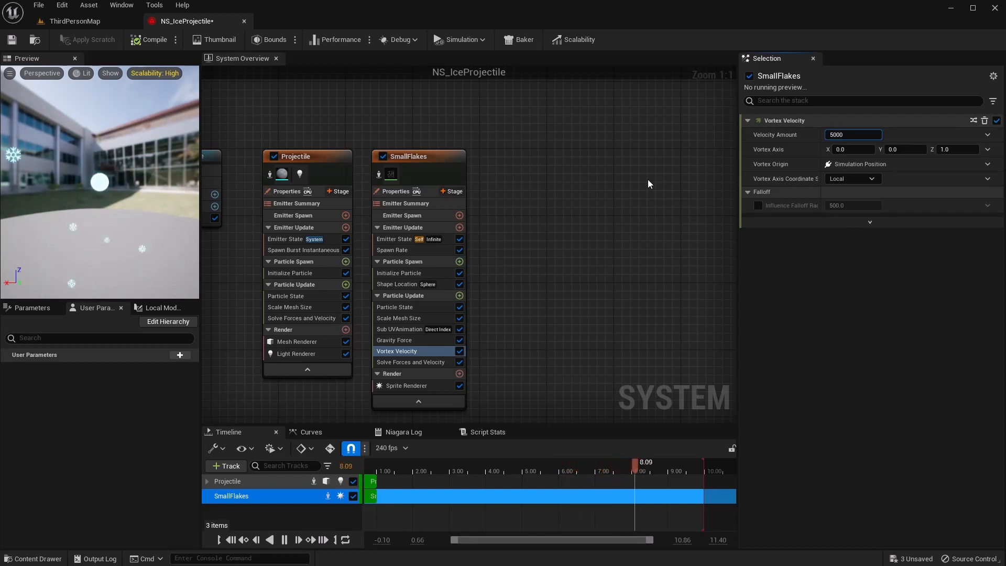
pyautogui.press('Tab')
pyautogui.press('Tab')
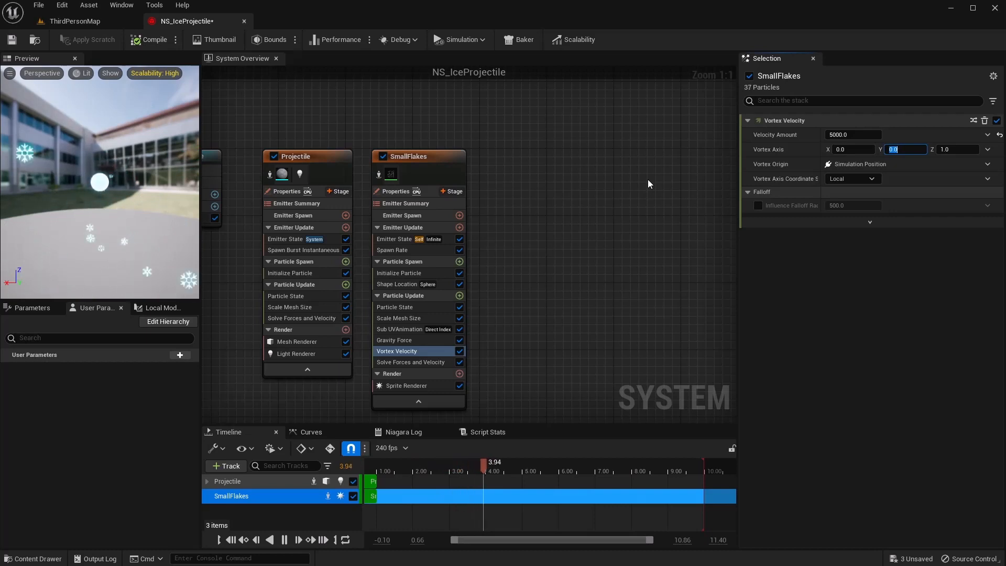
pyautogui.write('1')
pyautogui.press('Tab')
pyautogui.write('0')
pyautogui.press('Tab')
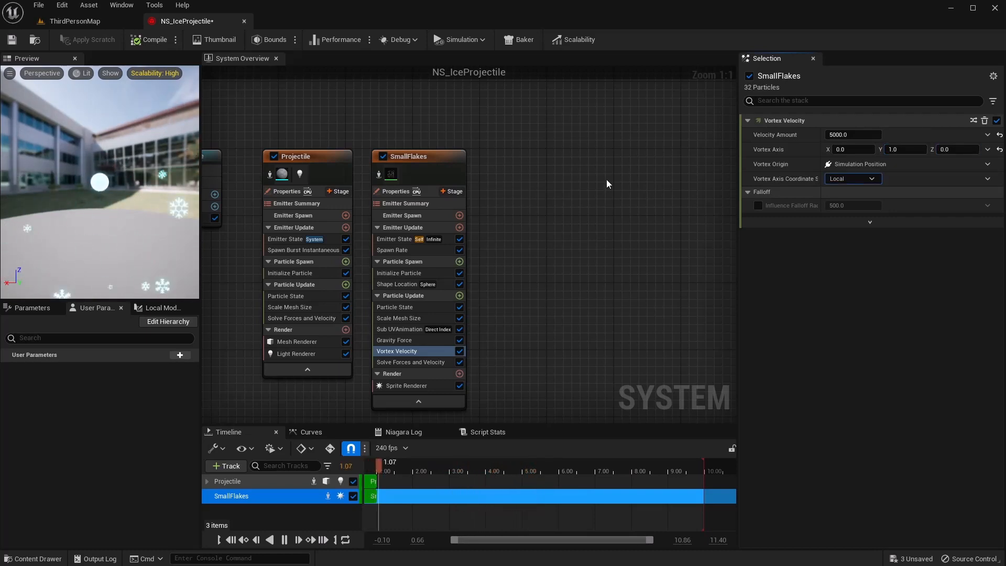
# - Set the vortex axis coordinate space to Simulation and save the particle system
pyautogui.moveTo(65, 209); pyautogui.dragTo(65, 231, button='right')
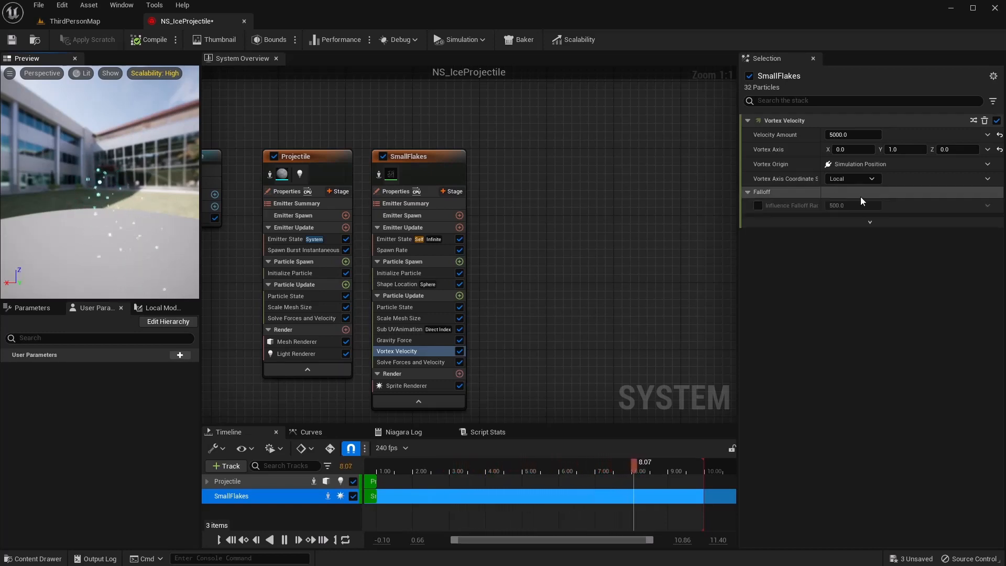
pyautogui.click(865, 180)
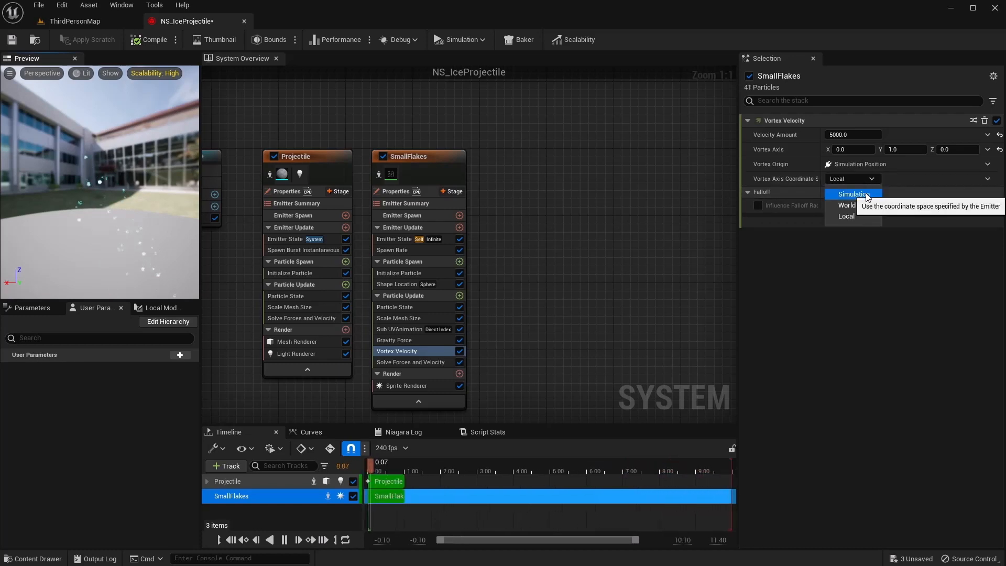
pyautogui.click(865, 194)
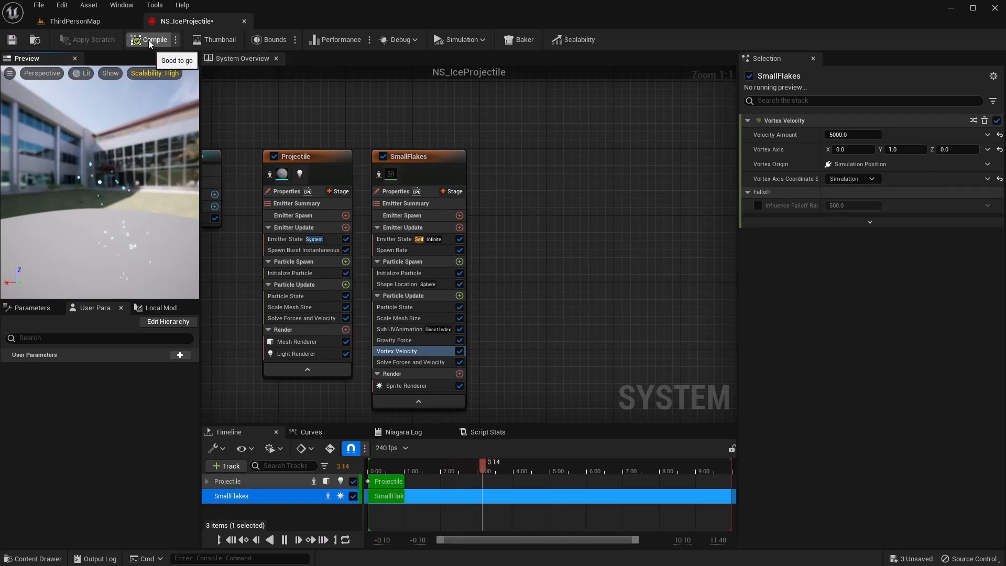
pyautogui.click(12, 40)
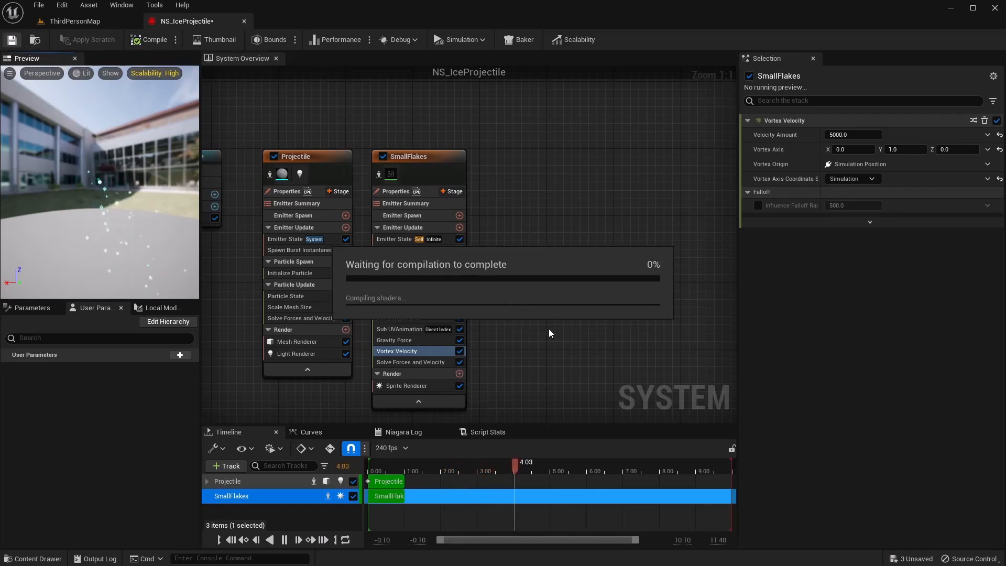
pyautogui.click(863, 226)
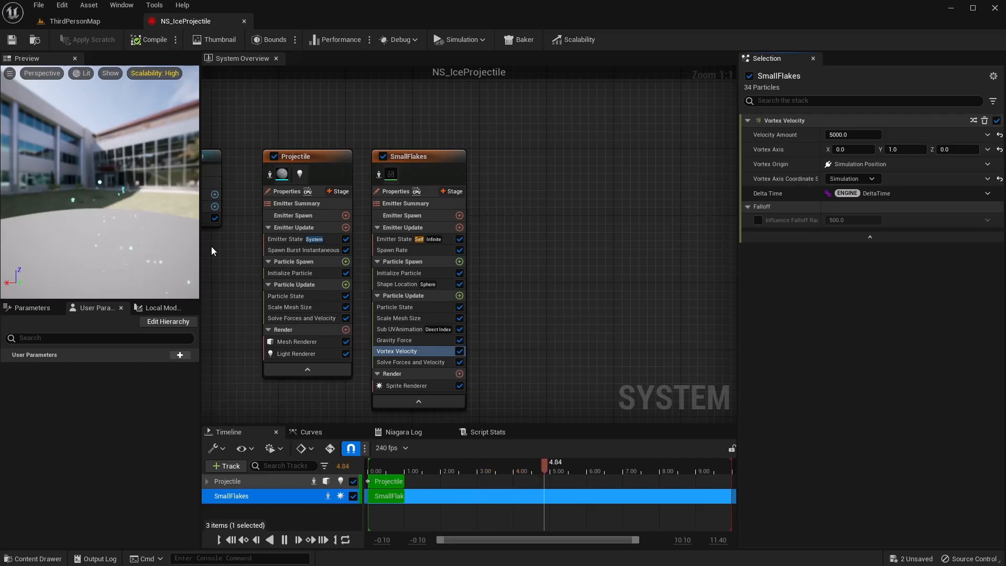
pyautogui.click(406, 333)
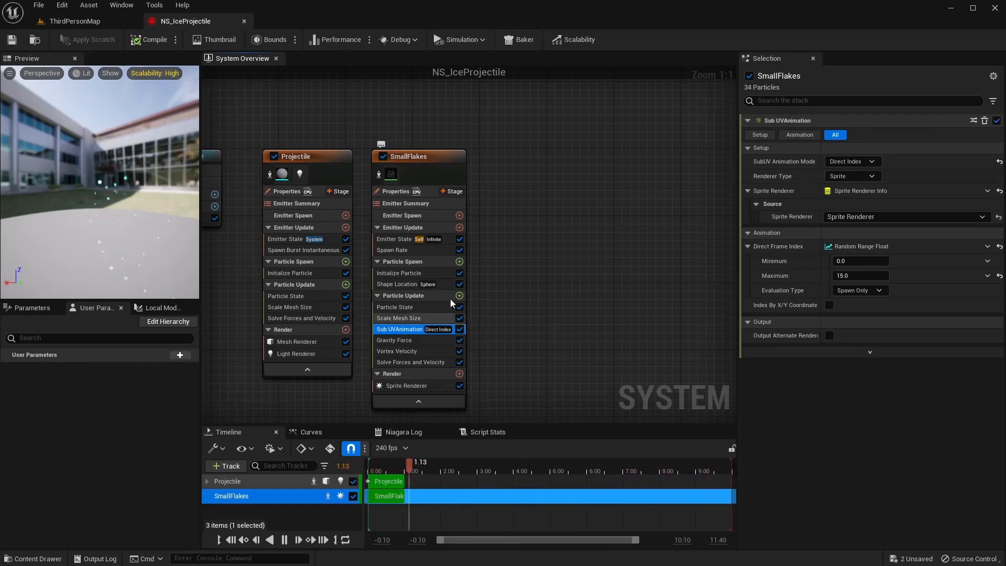
# - Add a new emitter based on the Empty template to the ice projectile system
pyautogui.rightClick(488, 158)
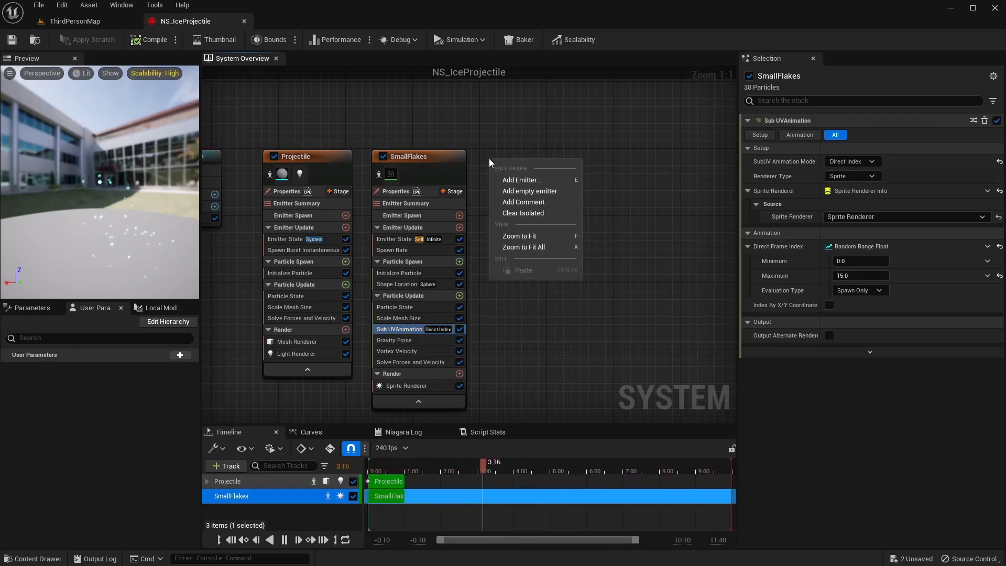
pyautogui.click(513, 182)
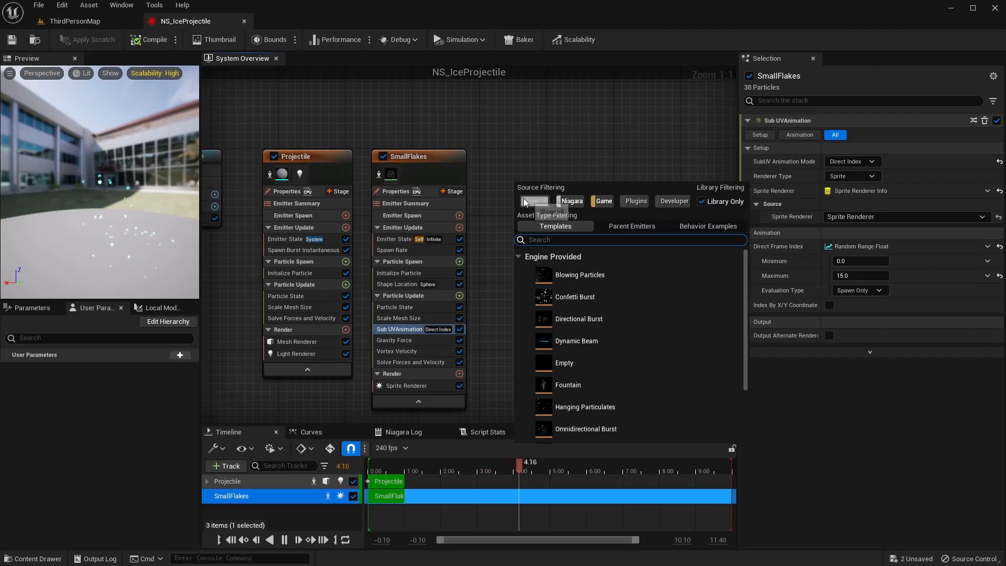
pyautogui.doubleClick(569, 360)
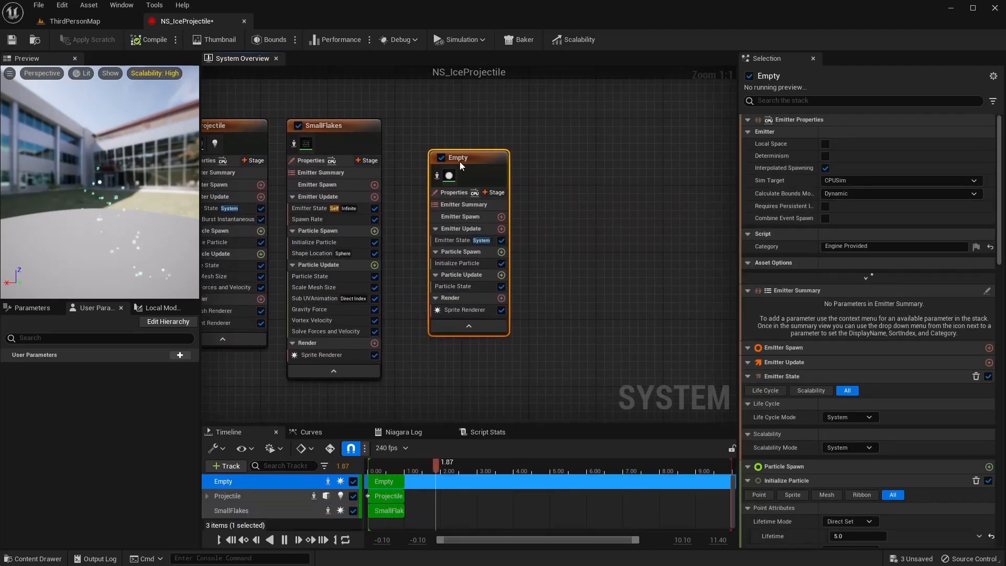
# - Rename the empty emitter to BigFlakes and place its node directly beside SmallFlakes
pyautogui.rightClick(457, 159)
pyautogui.click(482, 207)
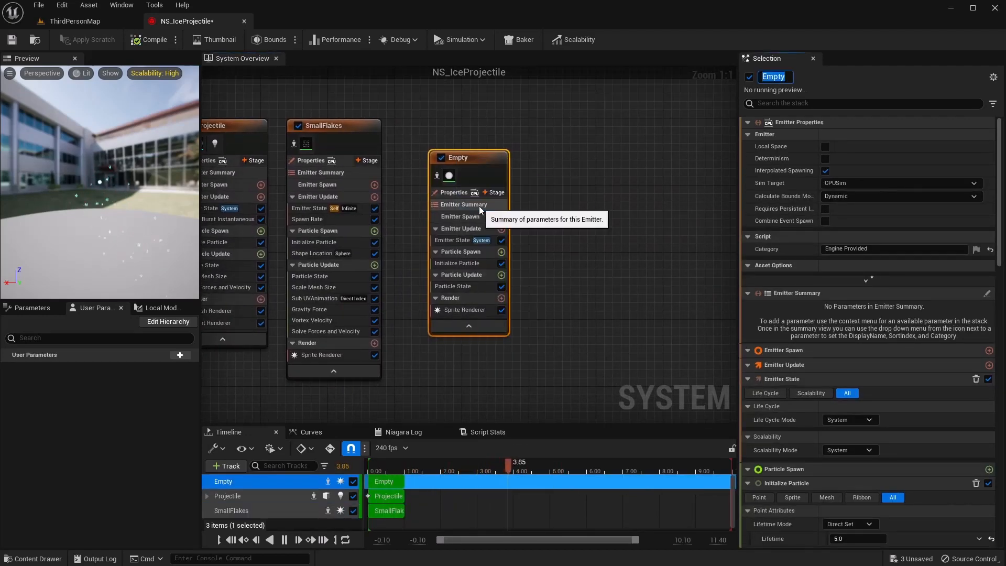
pyautogui.write('BigFlake')
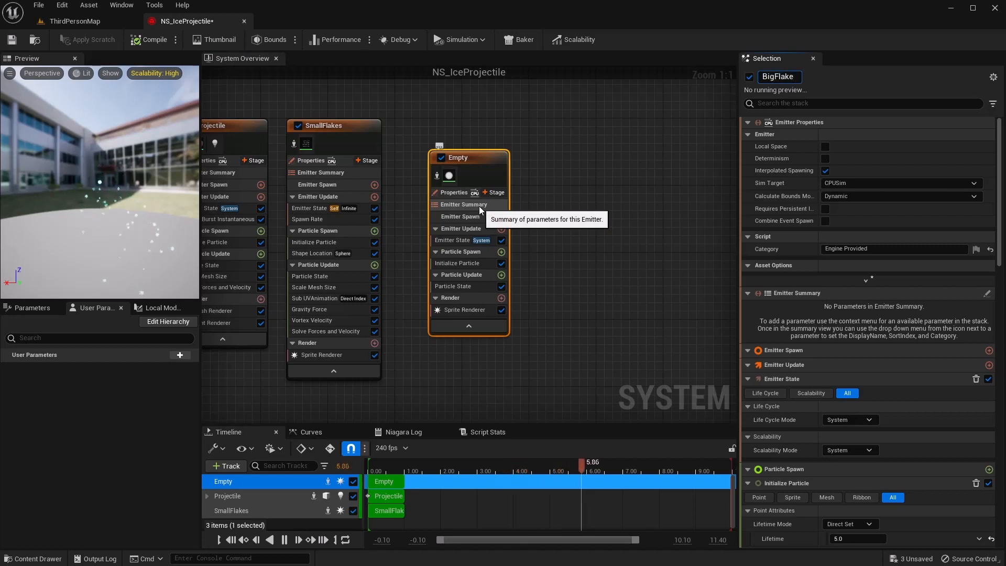
pyautogui.write('s')
pyautogui.press('Return')
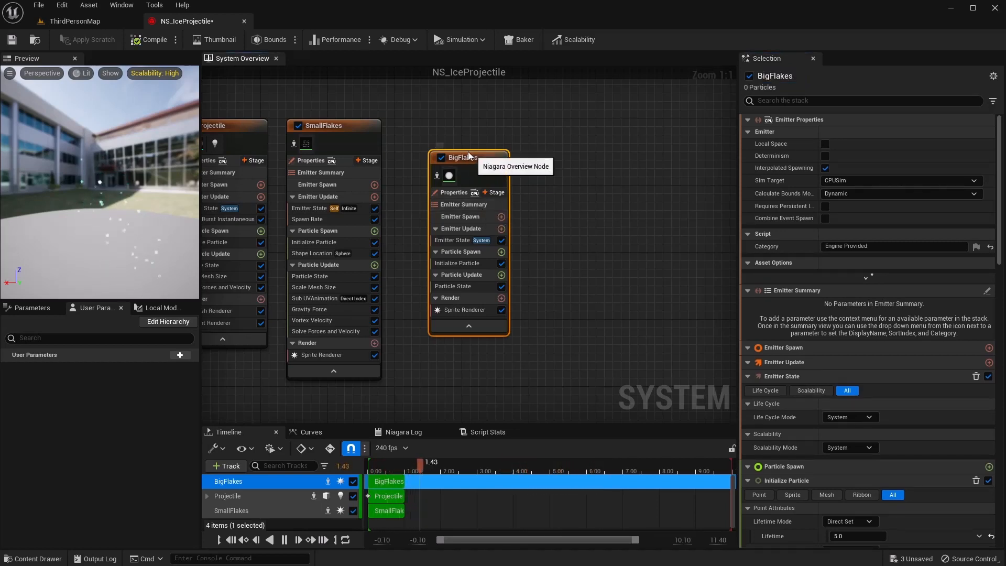
pyautogui.moveTo(467, 152); pyautogui.dragTo(434, 125)
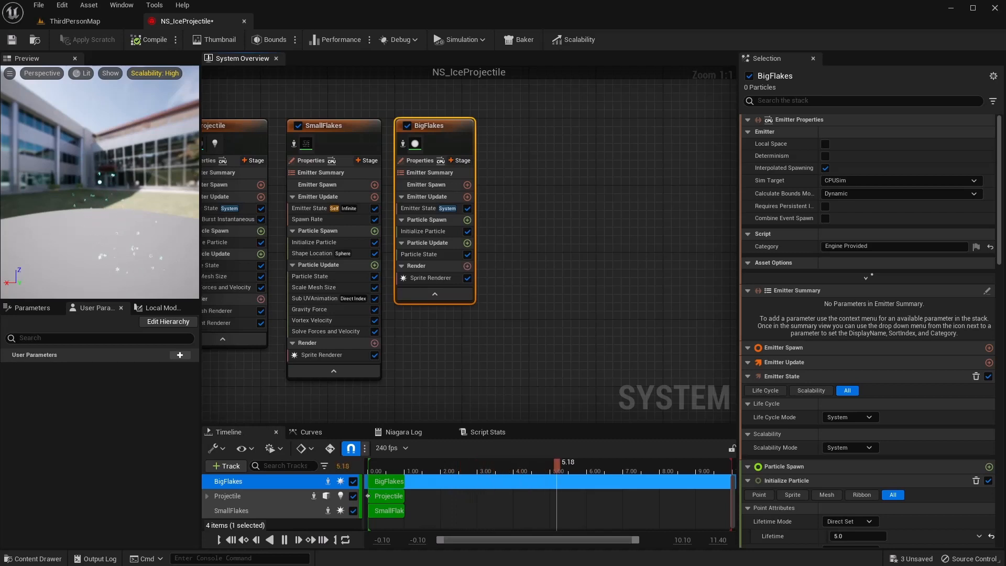
# - Set the life cycle mode in BigFlakes' Emitter State to Self
pyautogui.click(419, 211)
pyautogui.click(854, 161)
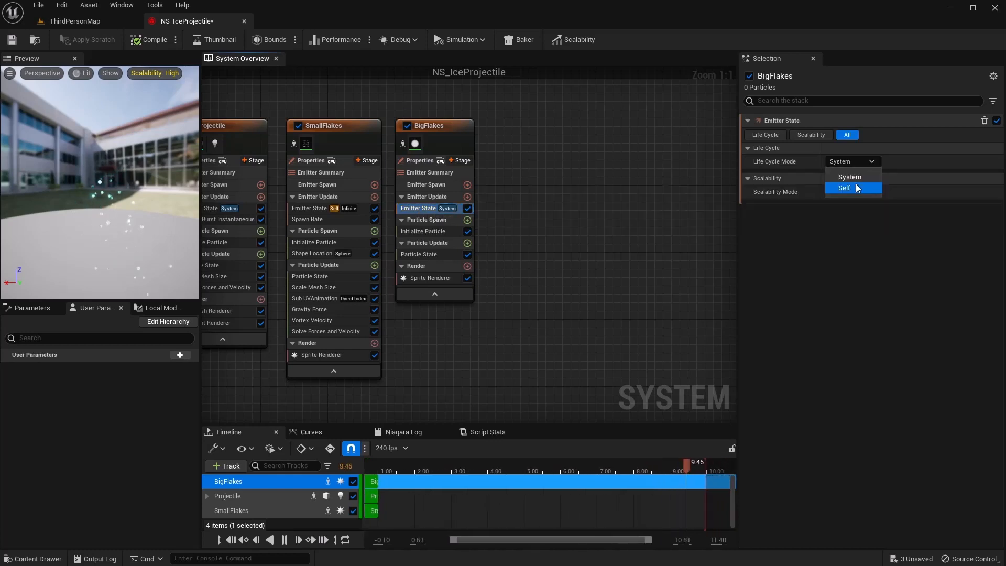
pyautogui.click(856, 188)
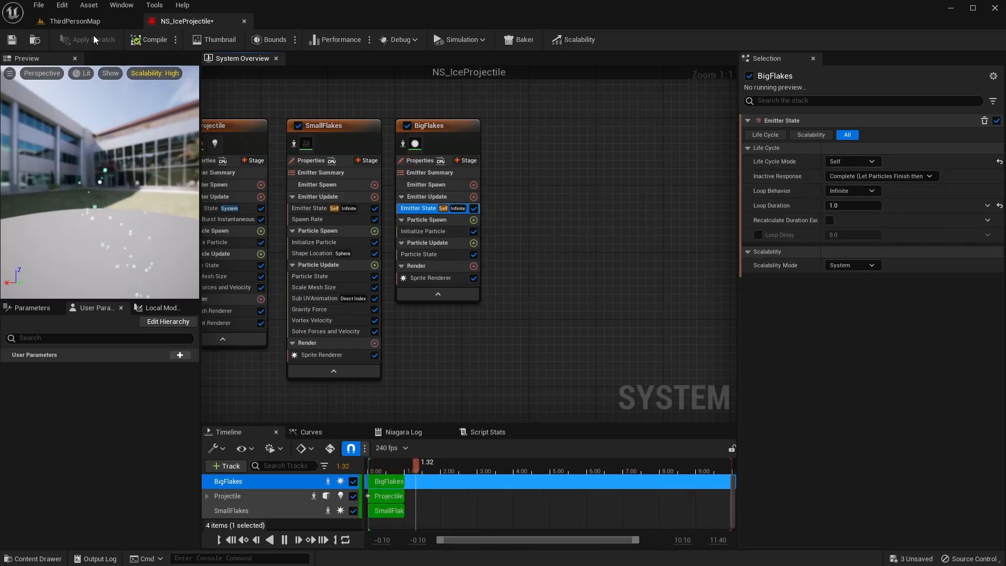
# - In BigFlakes' Initialize Particle, set a Random lifetime from 0.5 to 1.0 and the color mode to Direct Set
pyautogui.click(437, 231)
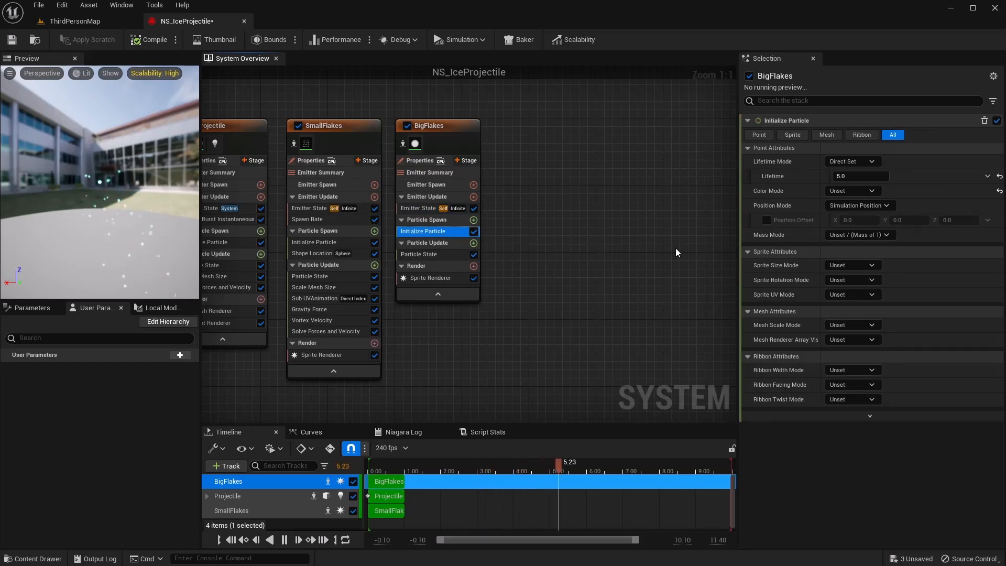
pyautogui.click(852, 161)
pyautogui.click(859, 187)
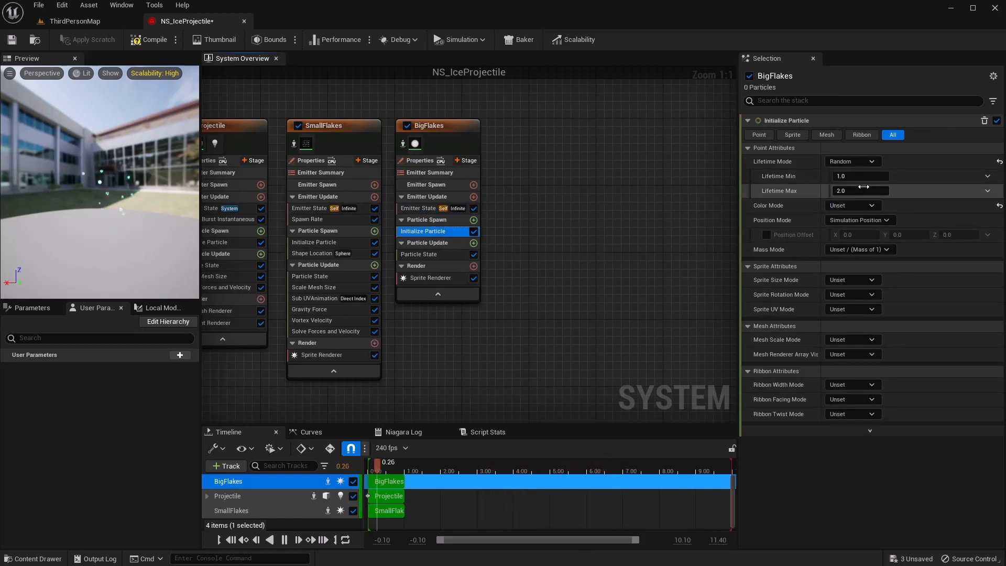
pyautogui.click(857, 177)
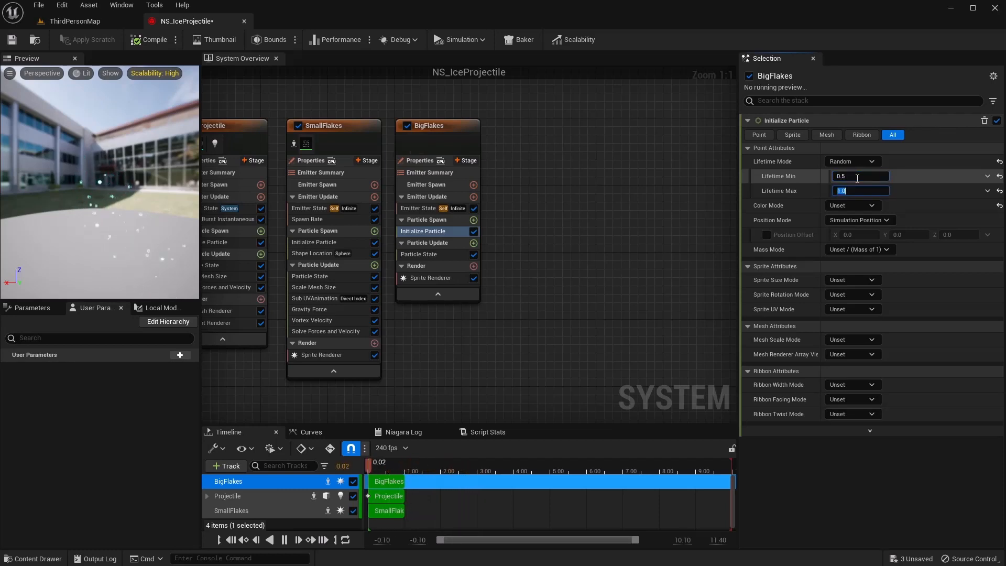
pyautogui.click(852, 206)
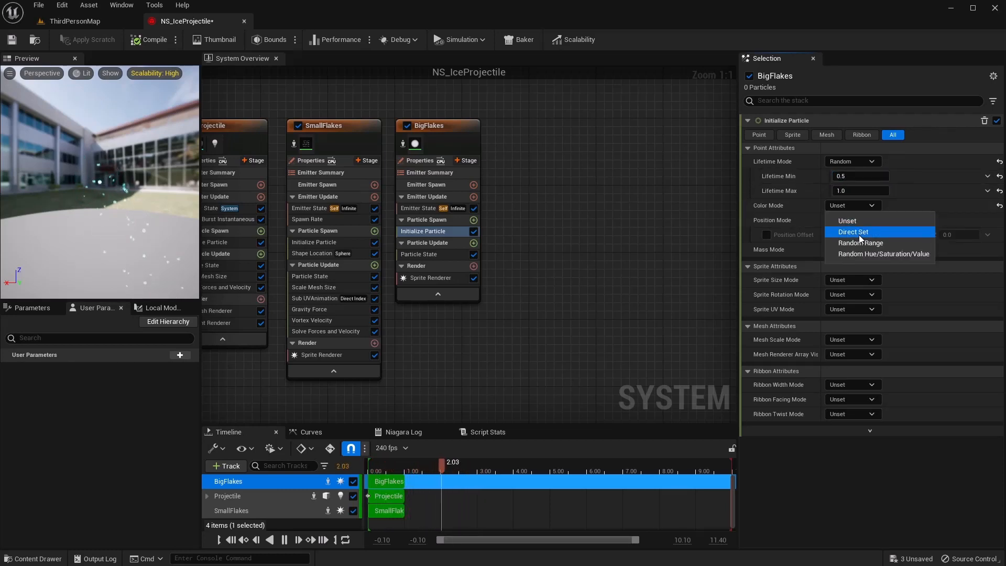
pyautogui.click(851, 232)
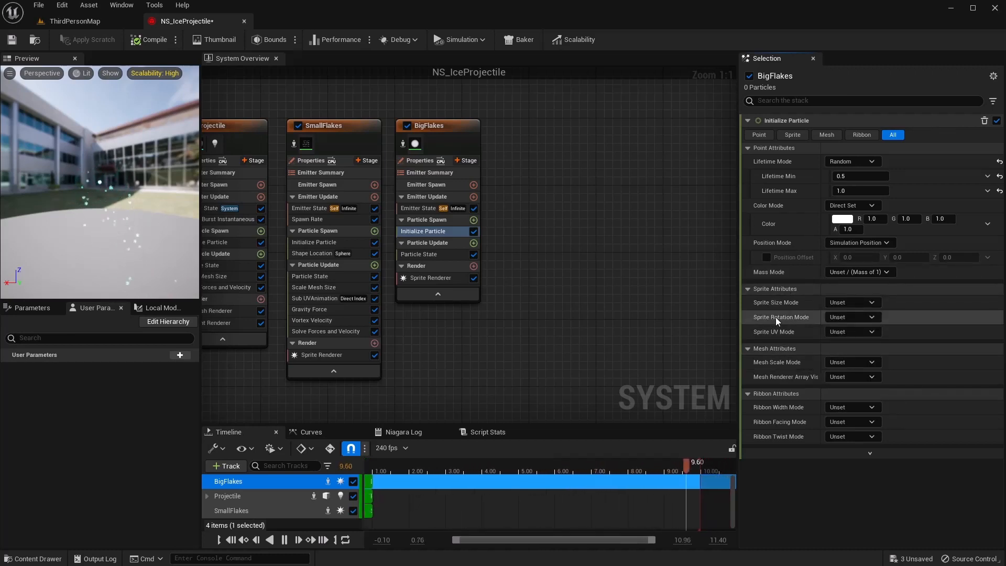
# - Set BigFlakes' sprite size mode to Random Uniform with a minimum of 2.0 and its sprite rotation mode to Random
pyautogui.click(841, 303)
pyautogui.click(859, 337)
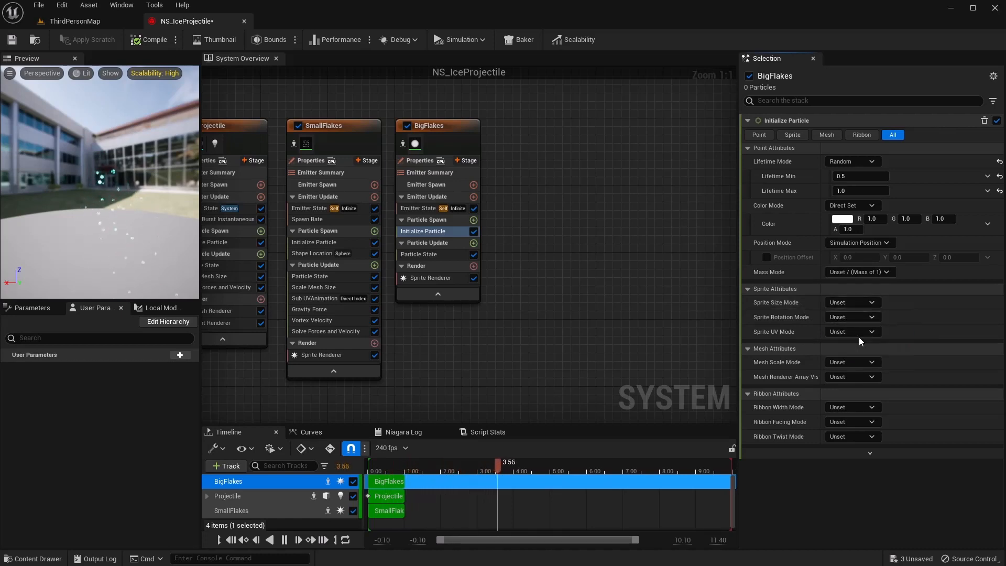
pyautogui.click(857, 319)
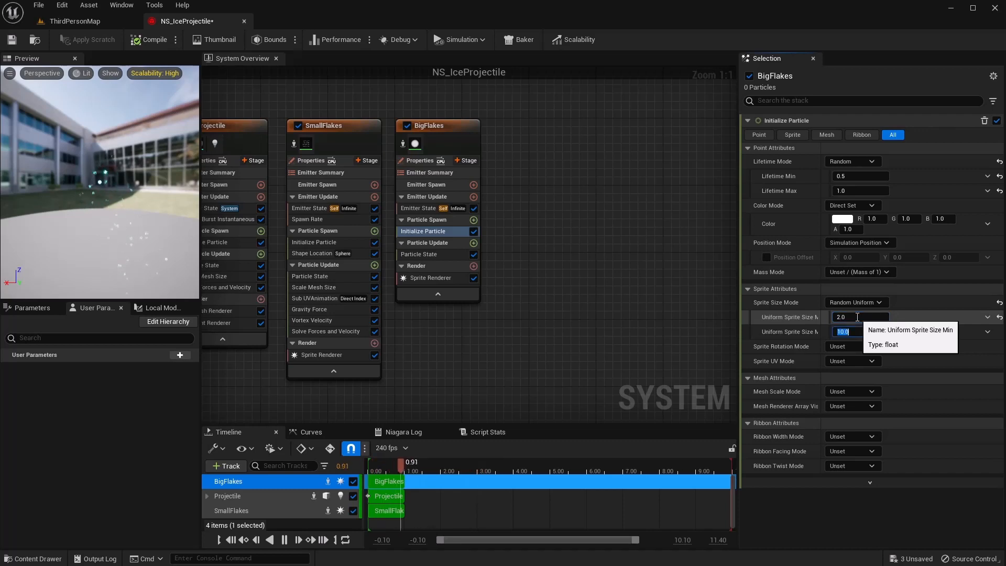
pyautogui.click(843, 349)
pyautogui.click(872, 372)
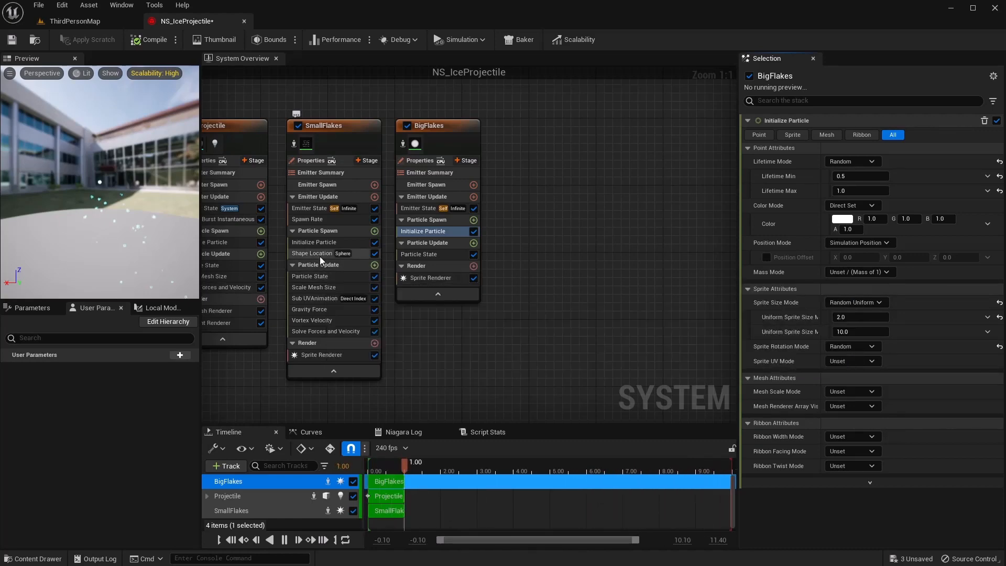
# - Set the sprite rotation mode in SmallFlakes' Initialize Particle to Random and save the system
pyautogui.click(317, 241)
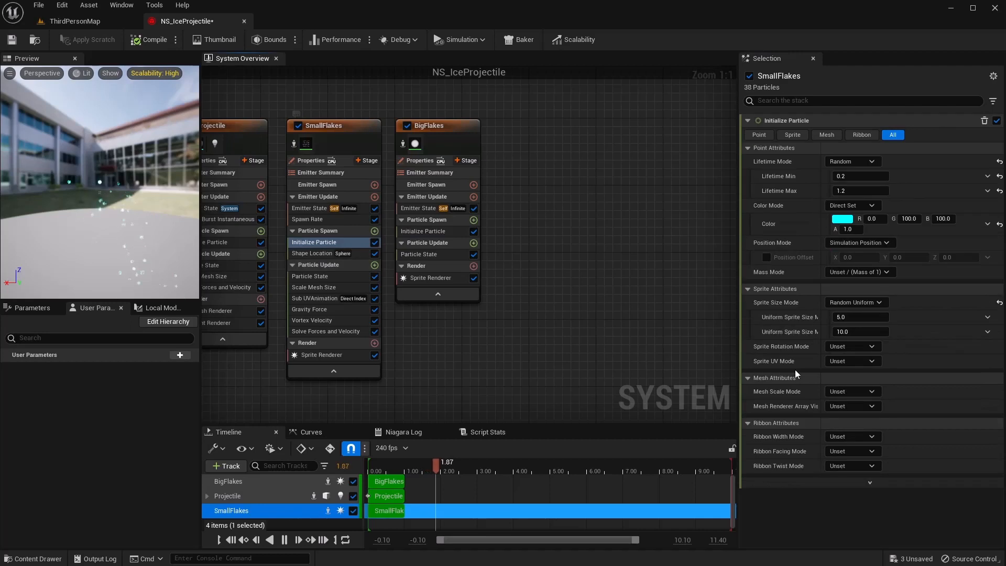
pyautogui.click(843, 346)
pyautogui.click(859, 372)
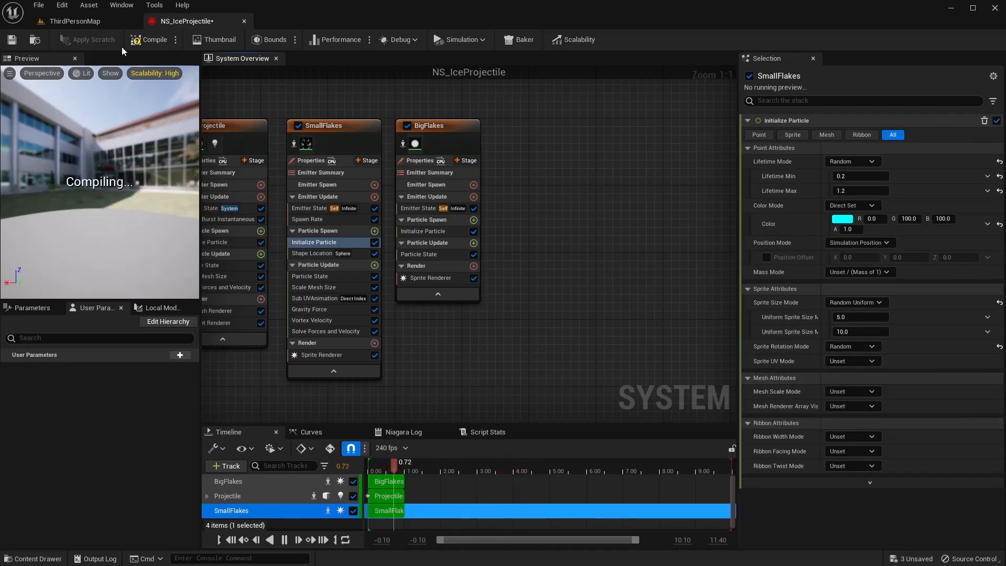
pyautogui.click(11, 43)
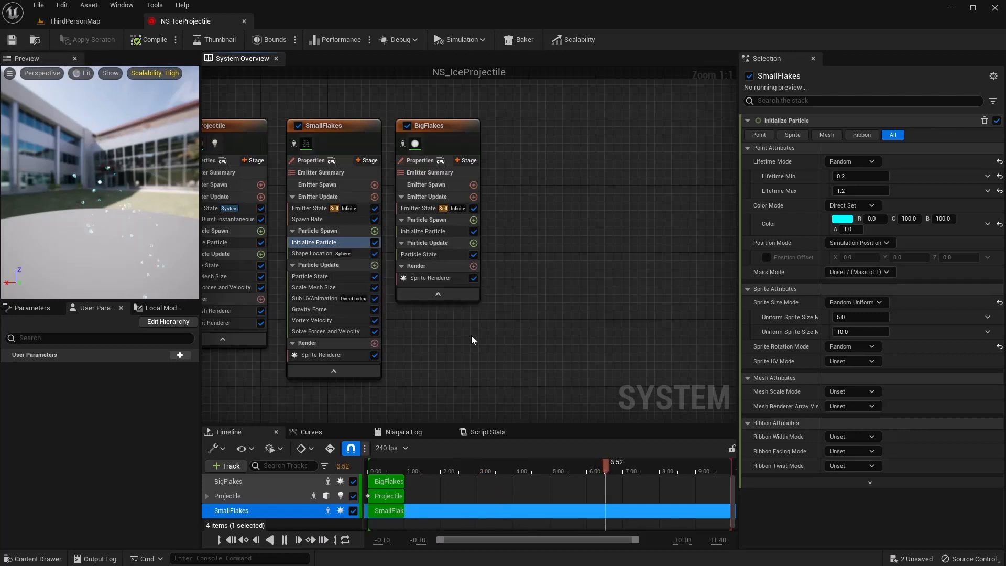
# - Add an Add Velocity module to BigFlakes' Particle Spawn and resolve its missing SolveForcesAndVelocity dependency
pyautogui.moveTo(470, 339)
pyautogui.mouseDown(button='right')
pyautogui.moveTo(463, 365)
pyautogui.moveTo(458, 346)
pyautogui.mouseUp(button='right')
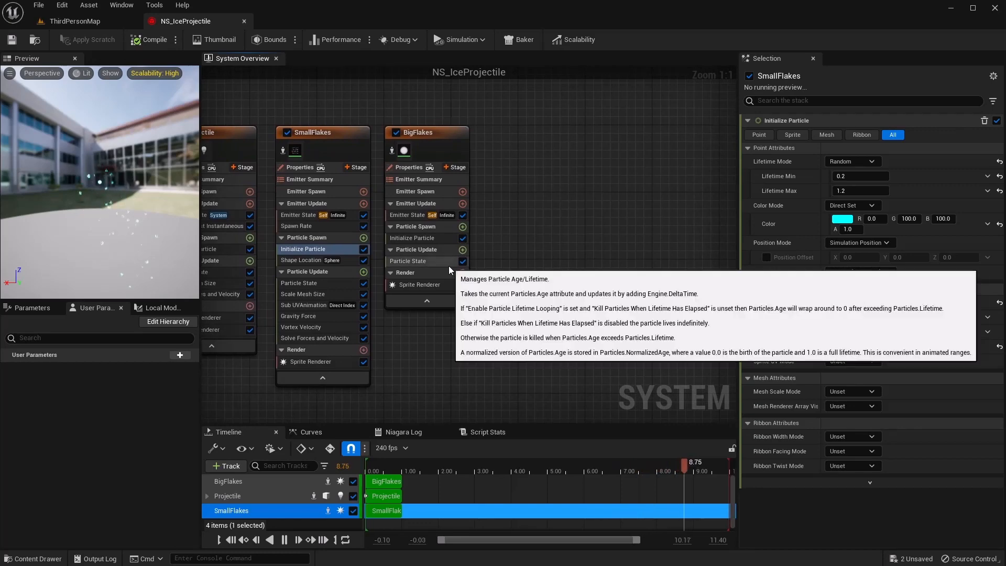
pyautogui.click(433, 238)
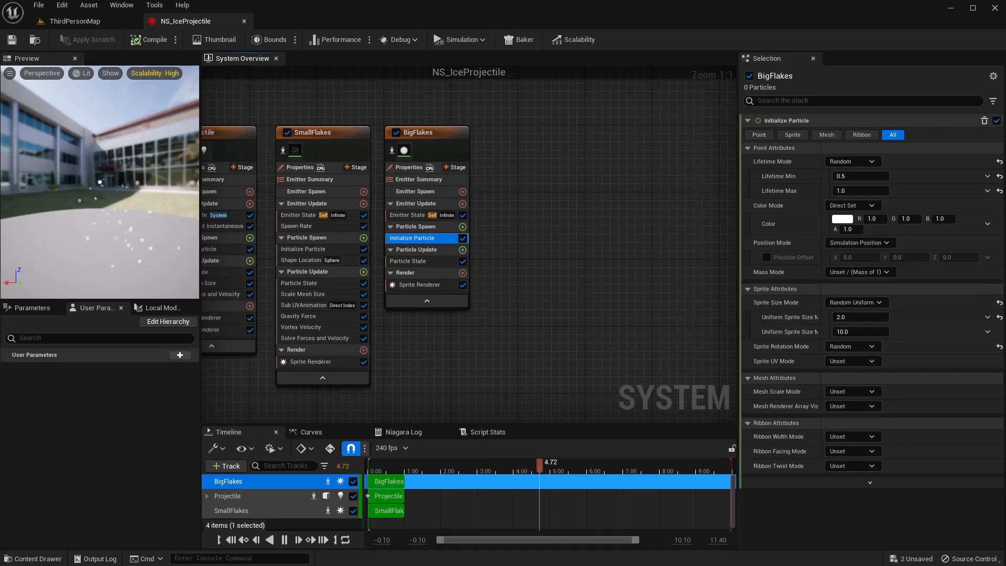
pyautogui.click(462, 250)
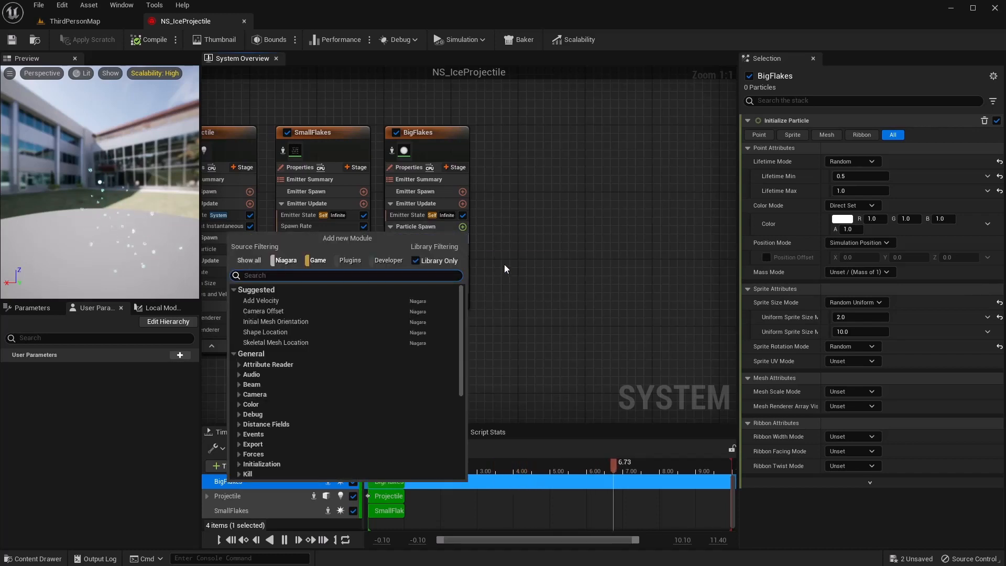
pyautogui.write('ad')
pyautogui.click(261, 301)
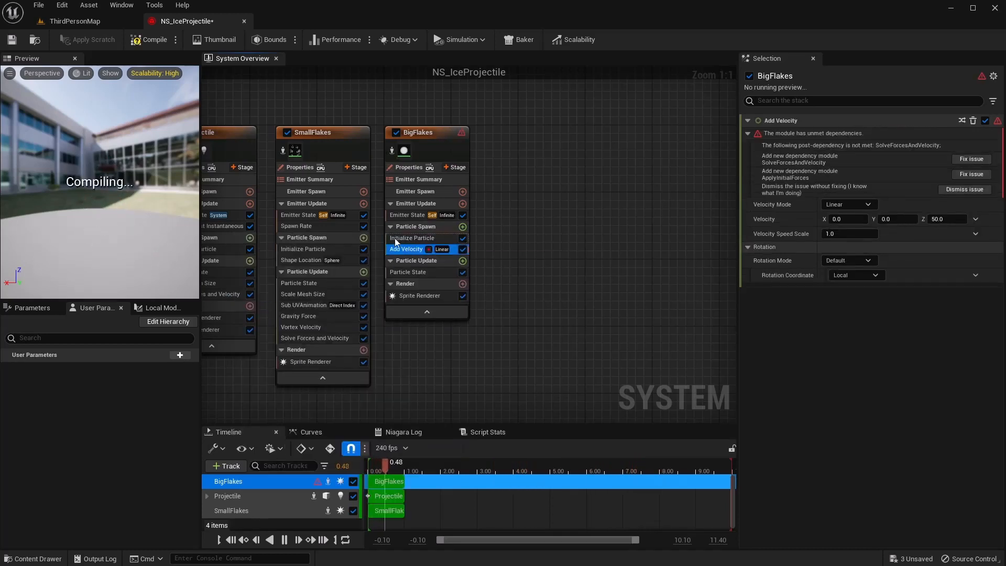
pyautogui.click(975, 159)
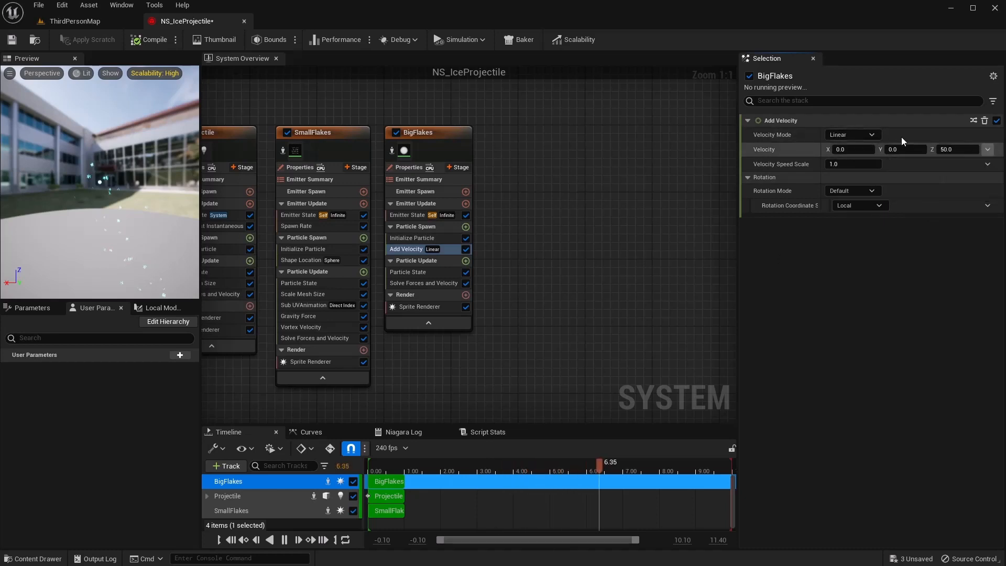
pyautogui.click(869, 135)
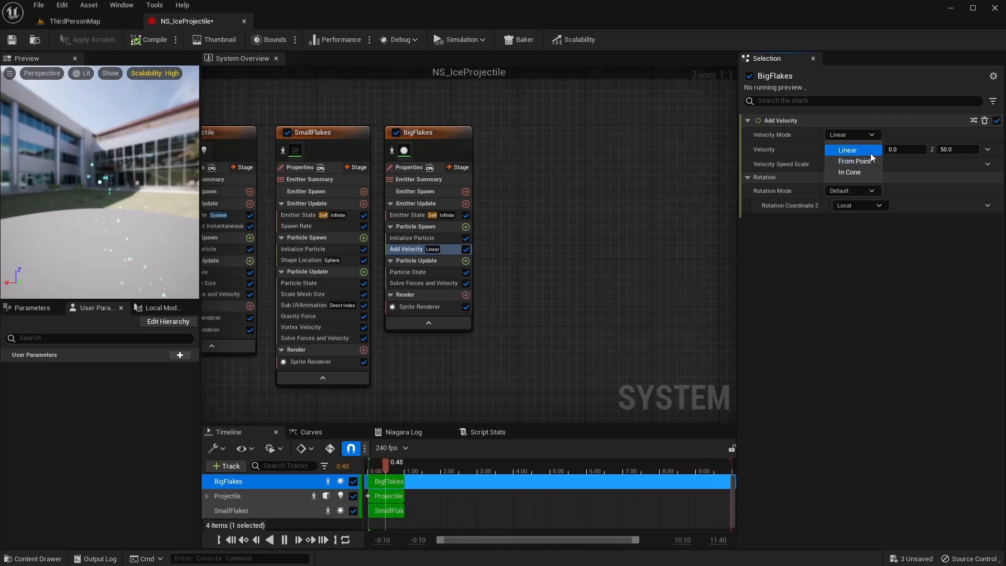
pyautogui.click(869, 161)
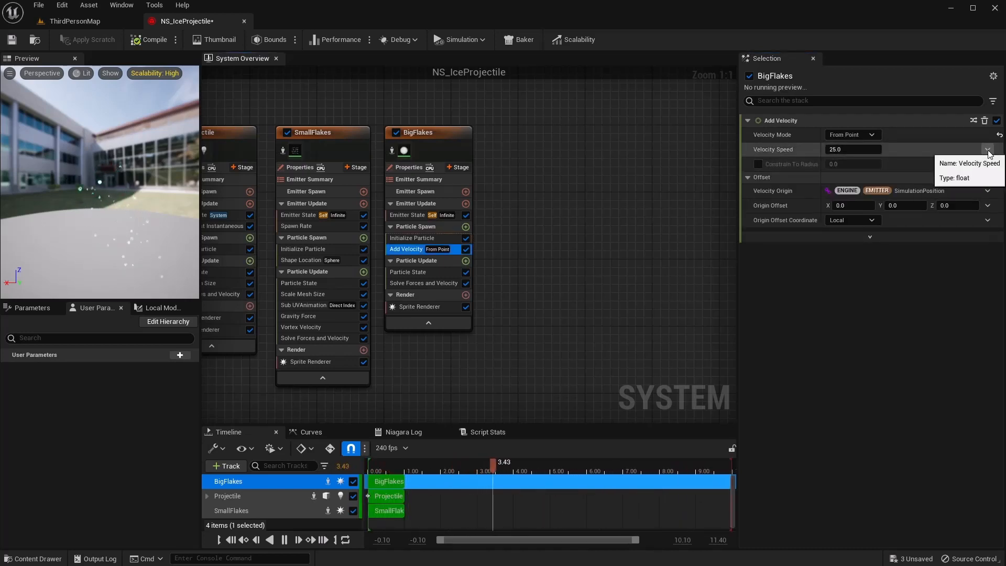
pyautogui.click(987, 150)
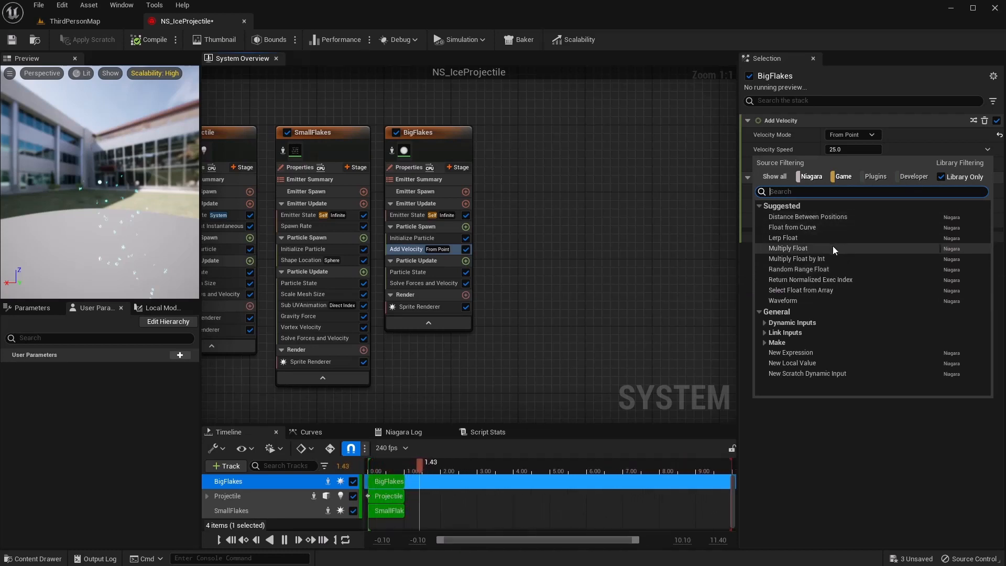
pyautogui.press('Escape')
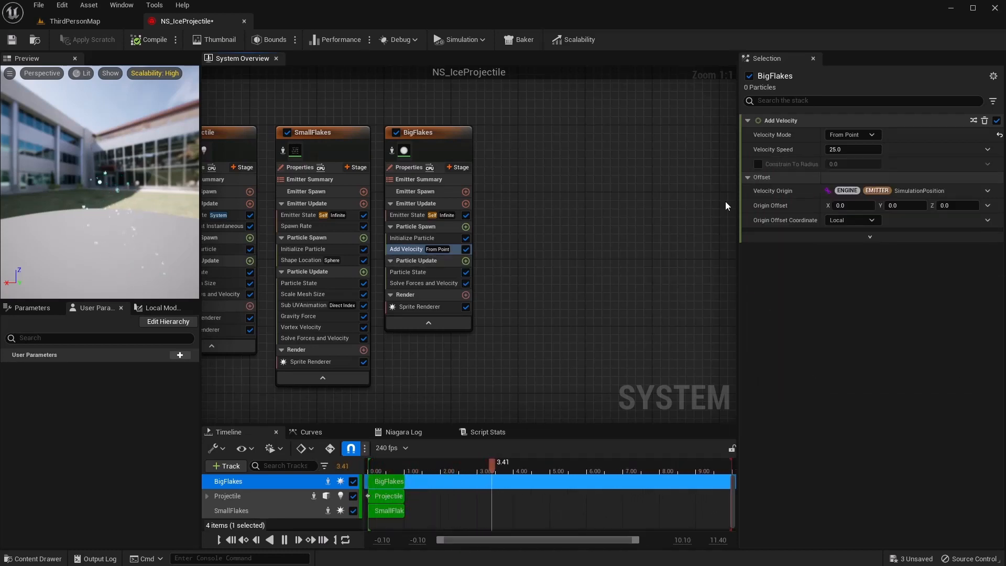
pyautogui.click(857, 134)
pyautogui.click(847, 150)
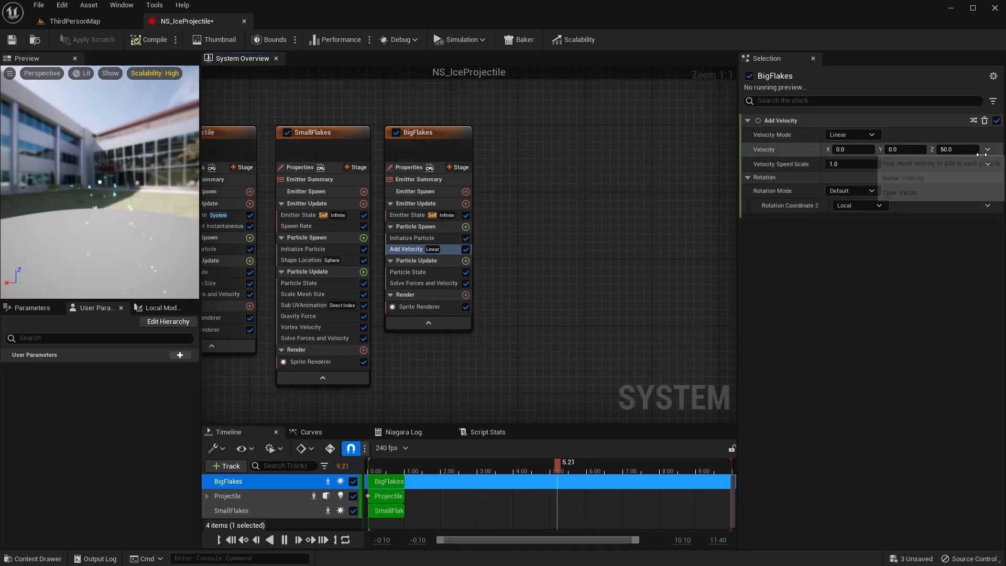
# - Give BigFlakes' velocity a Random Range Vector with minimum 10, 10, 0 and maximum -10, -10, 10
pyautogui.click(988, 151)
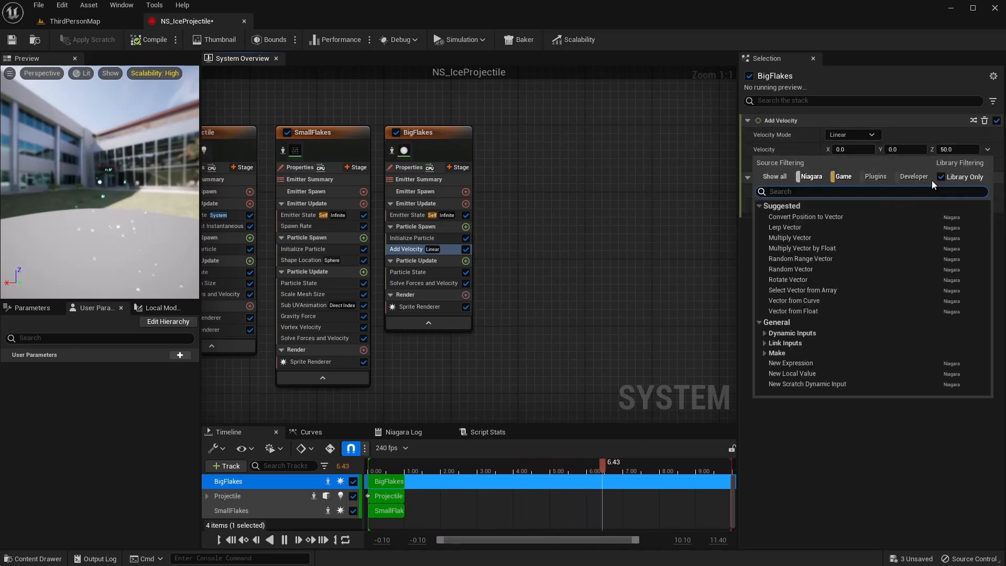
pyautogui.click(838, 257)
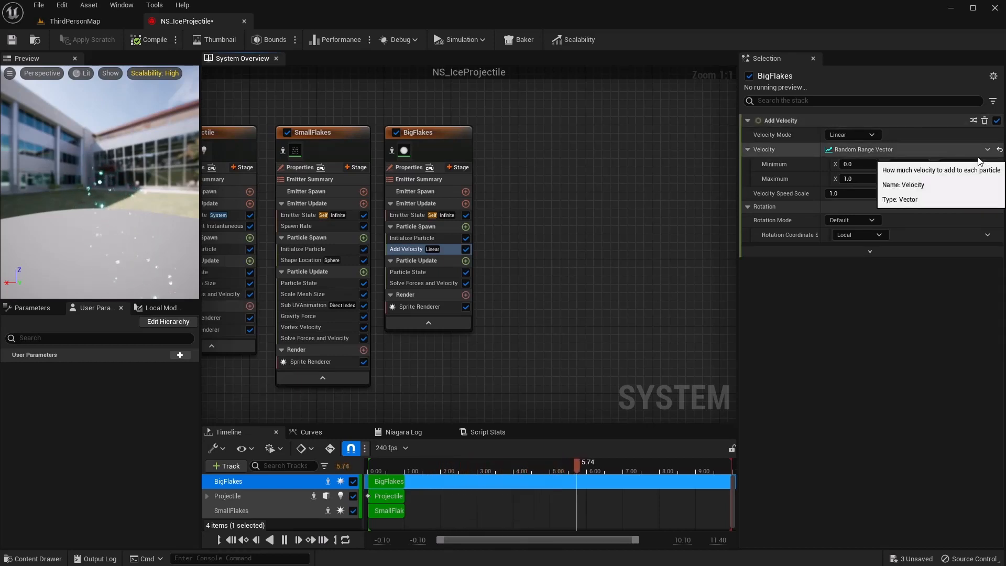
pyautogui.click(854, 164)
pyautogui.write('10')
pyautogui.press('Tab')
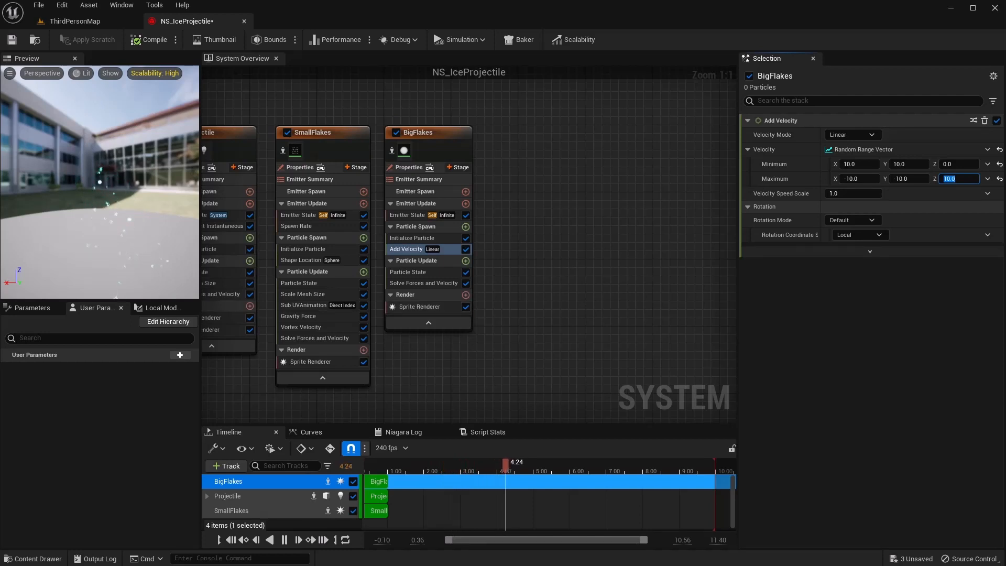
# - Assign M_SnowFlakes to BigFlakes' Sprite Renderer with a 4 by 4 sub image size, and compile and save the system
pyautogui.click(420, 308)
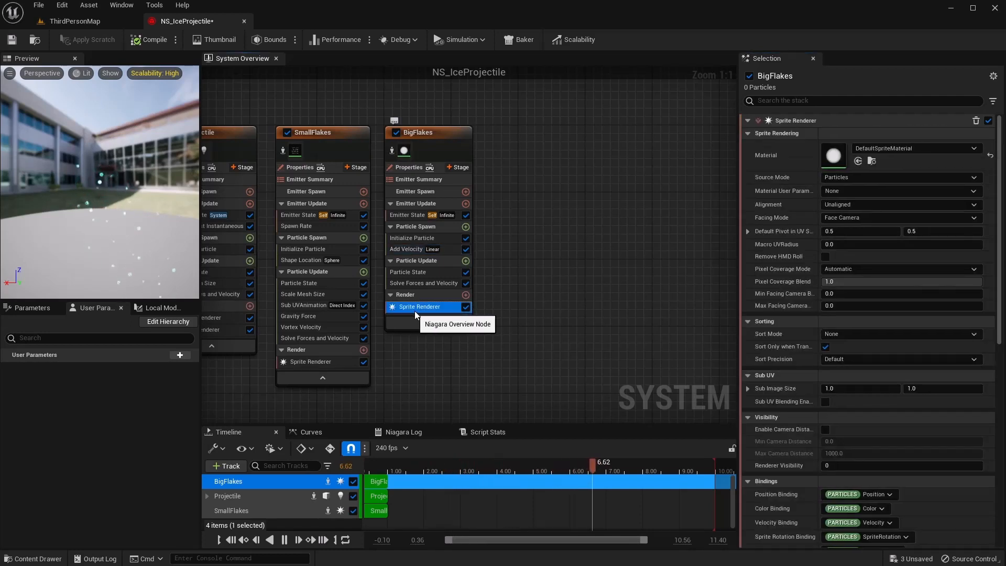
pyautogui.click(929, 149)
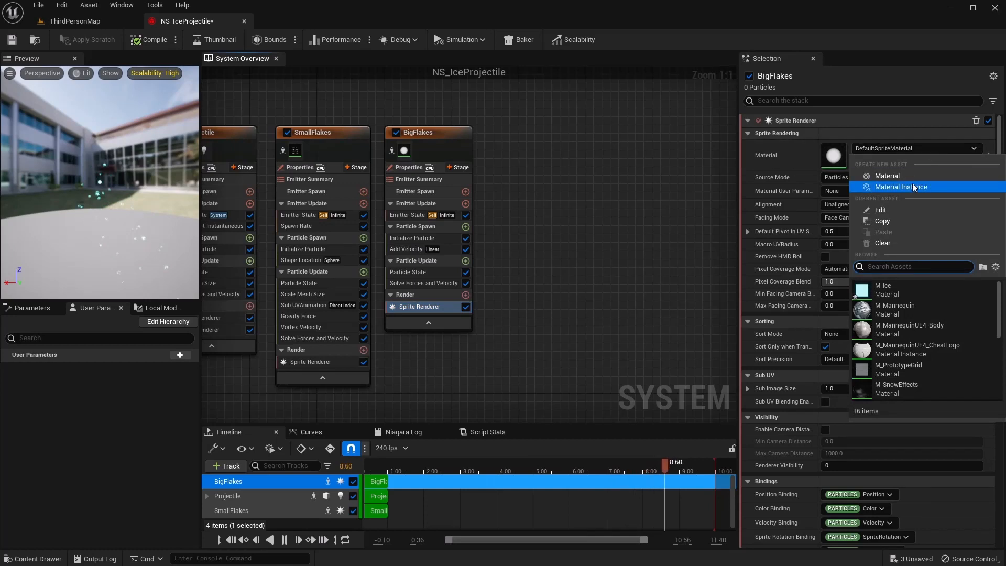
pyautogui.scroll(-2, 921, 335)
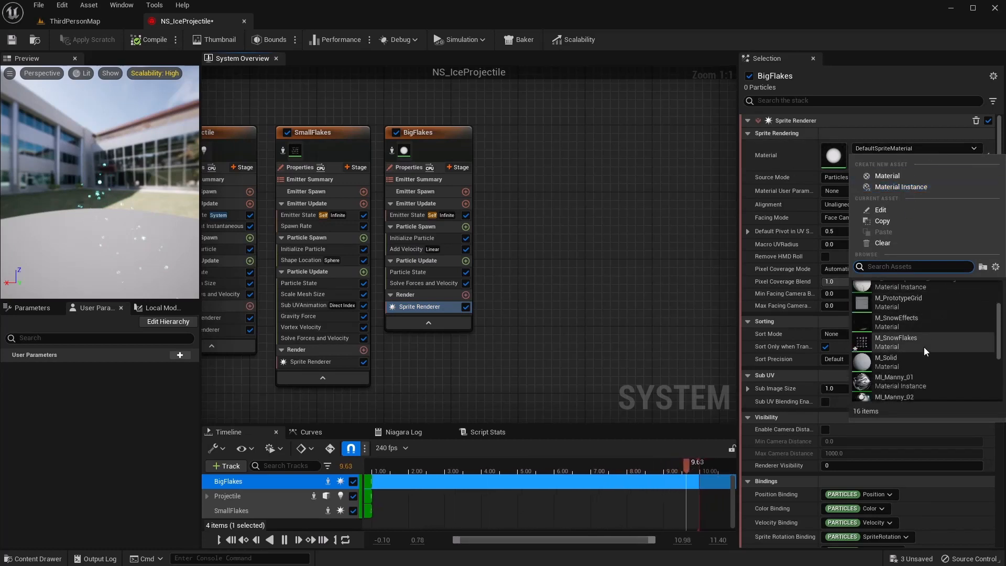
pyautogui.click(893, 343)
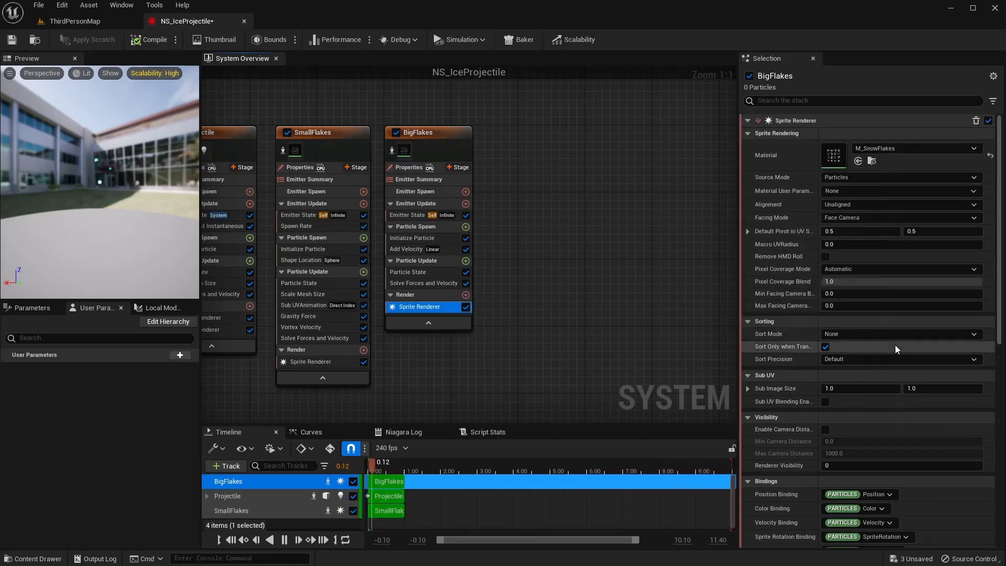
pyautogui.click(840, 389)
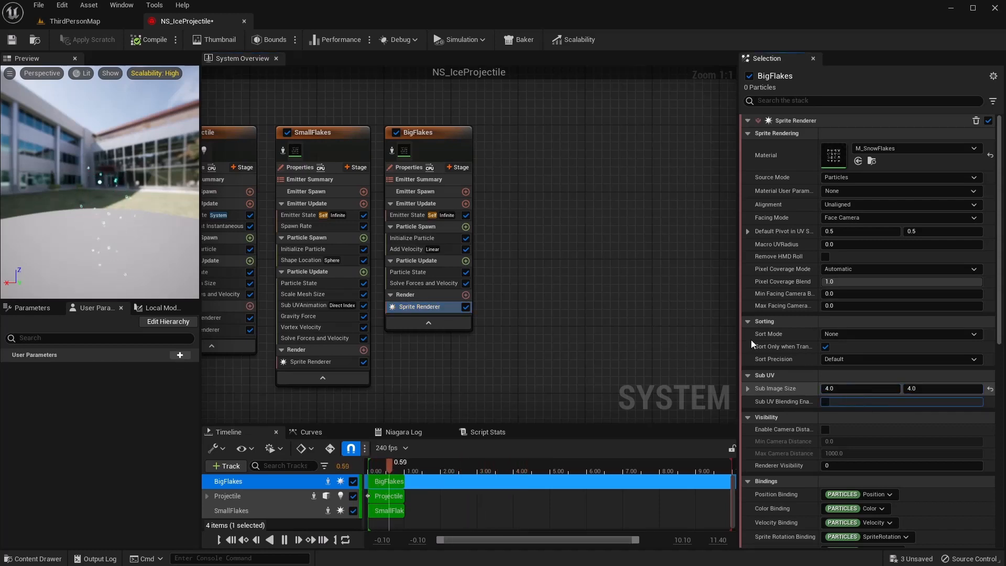
pyautogui.click(149, 41)
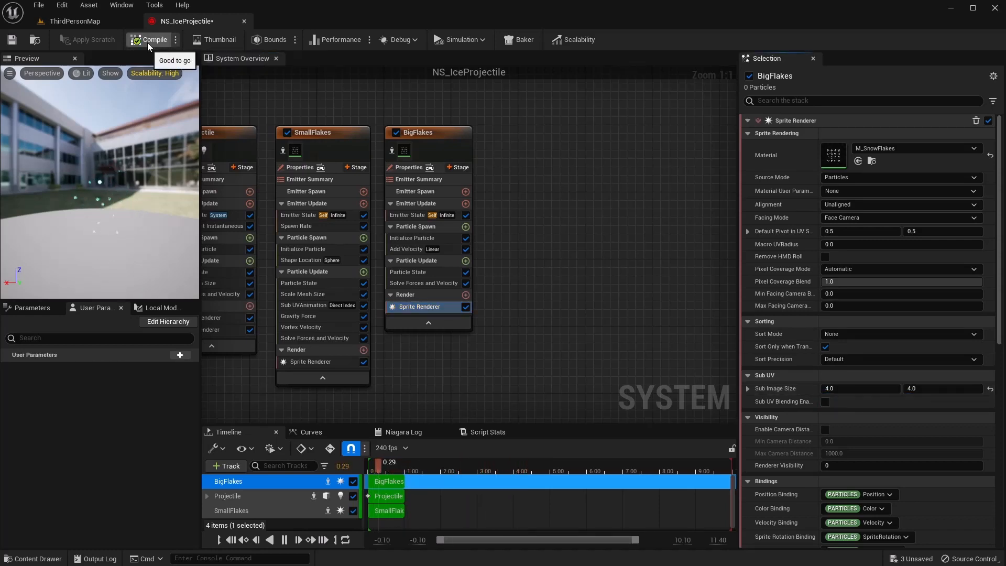
pyautogui.click(11, 41)
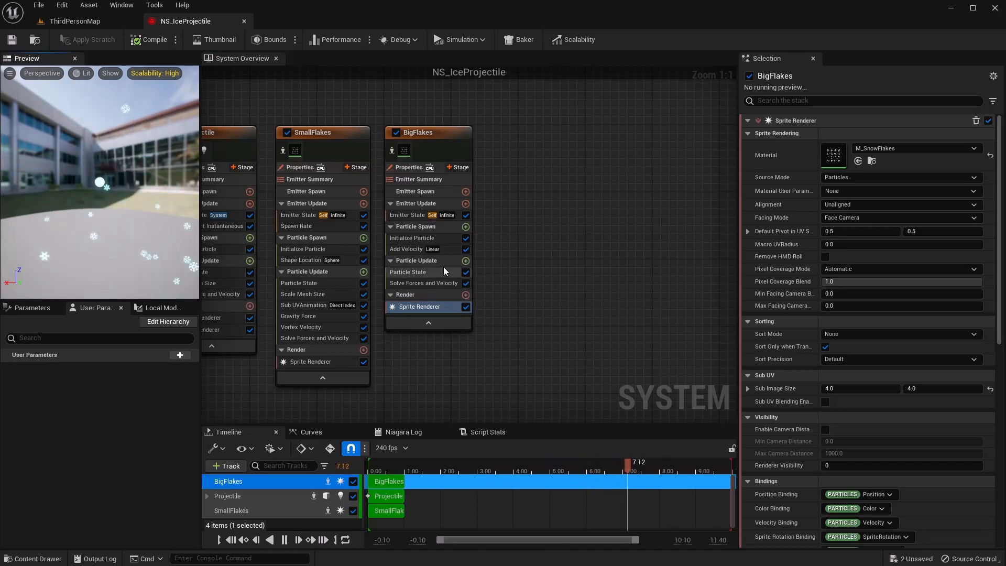
# - Add a Sub UVAnimation module to BigFlakes' Particle Update
pyautogui.click(466, 260)
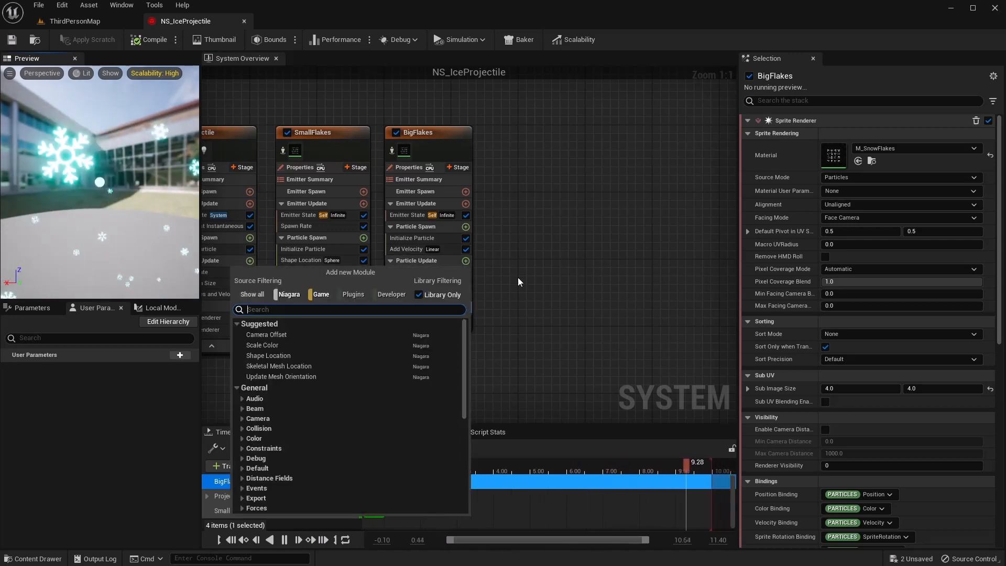
pyautogui.write('sub')
pyautogui.press('Up')
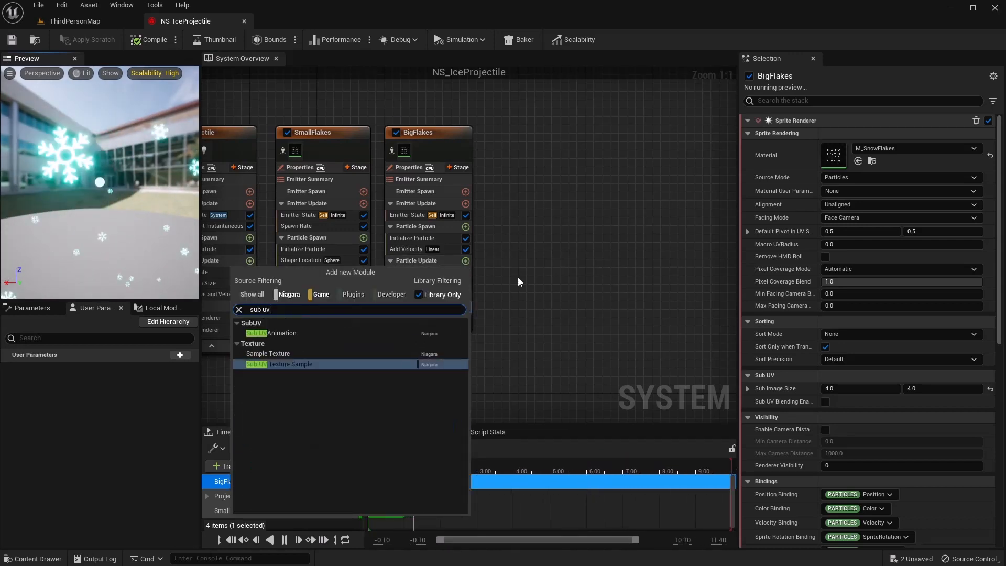
pyautogui.press('Return')
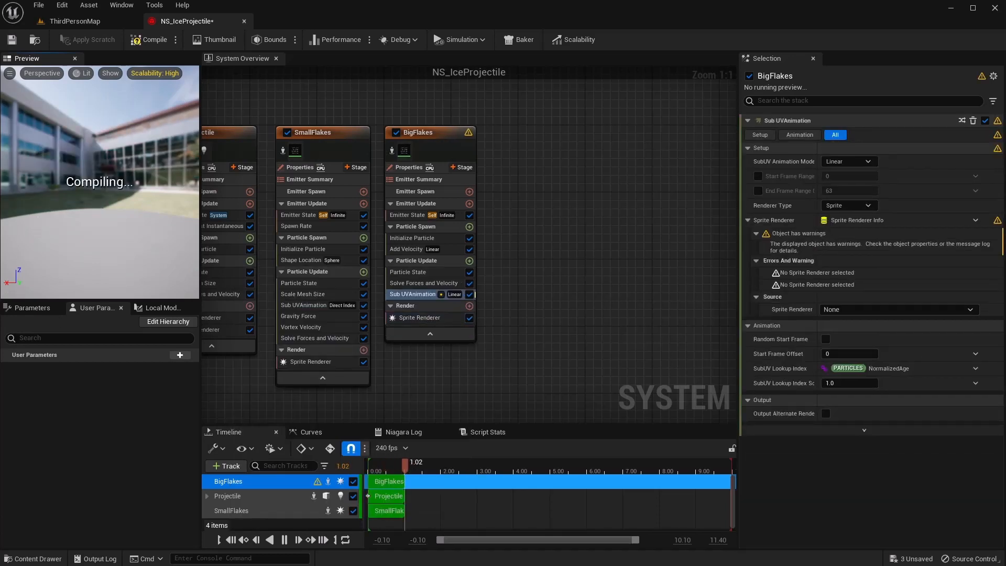
# - Set BigFlakes' SubUV Animation Mode to Direct Index and choose Sprite Renderer as the module's source renderer
pyautogui.click(865, 161)
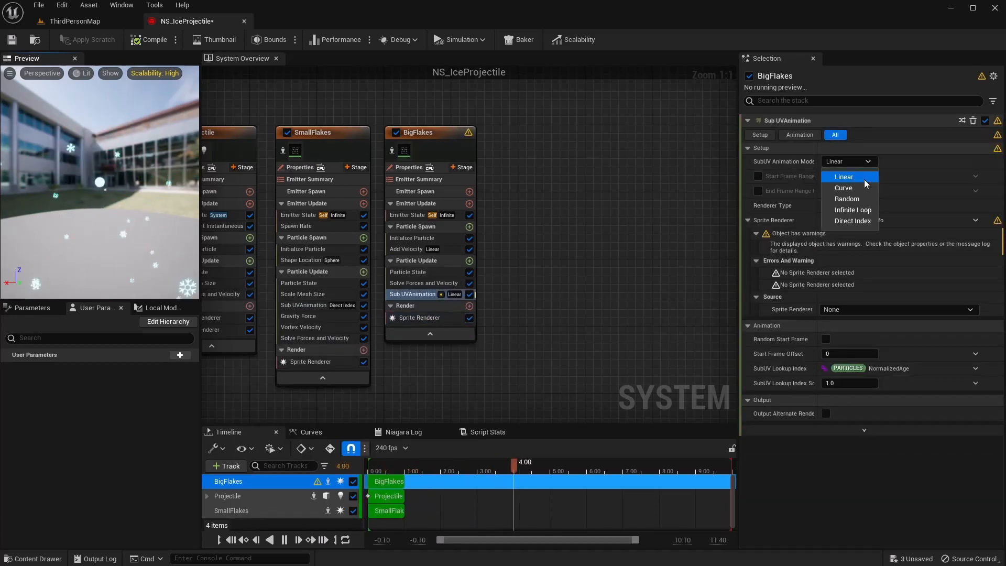
pyautogui.click(866, 221)
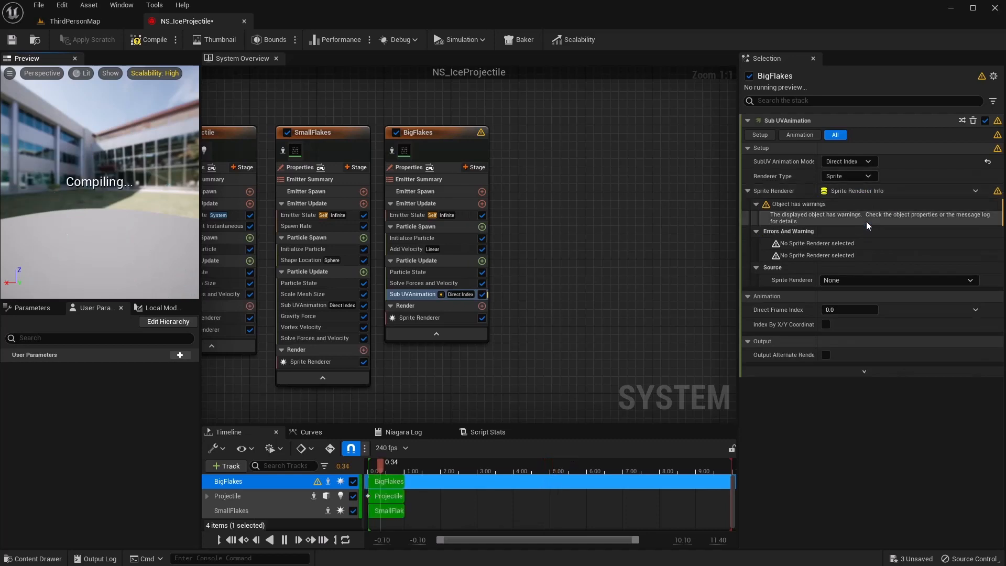
pyautogui.click(829, 282)
pyautogui.click(838, 290)
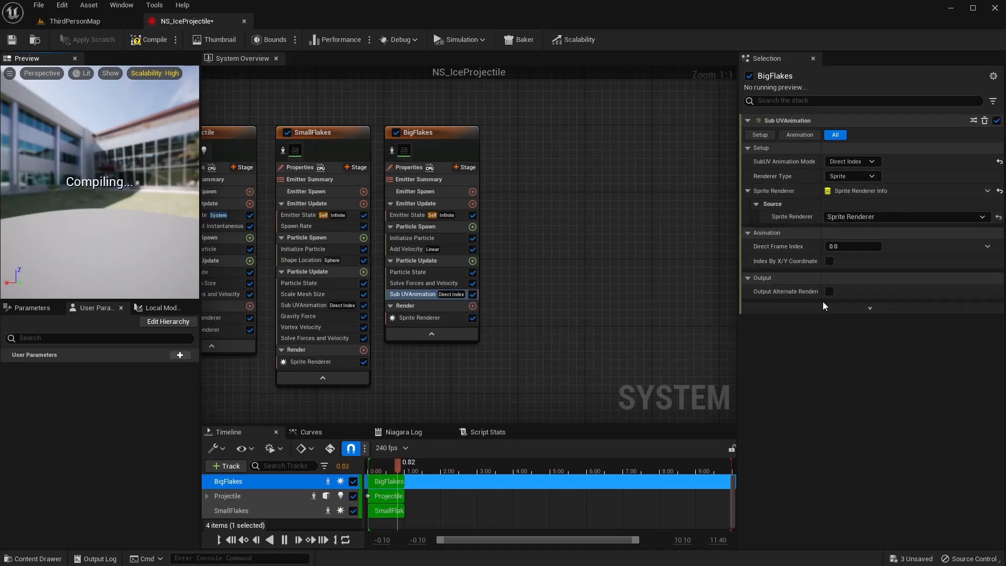
# - Drive BigFlakes' Direct Frame Index with a Random Range Float from 0 to 15 and save the system
pyautogui.click(987, 247)
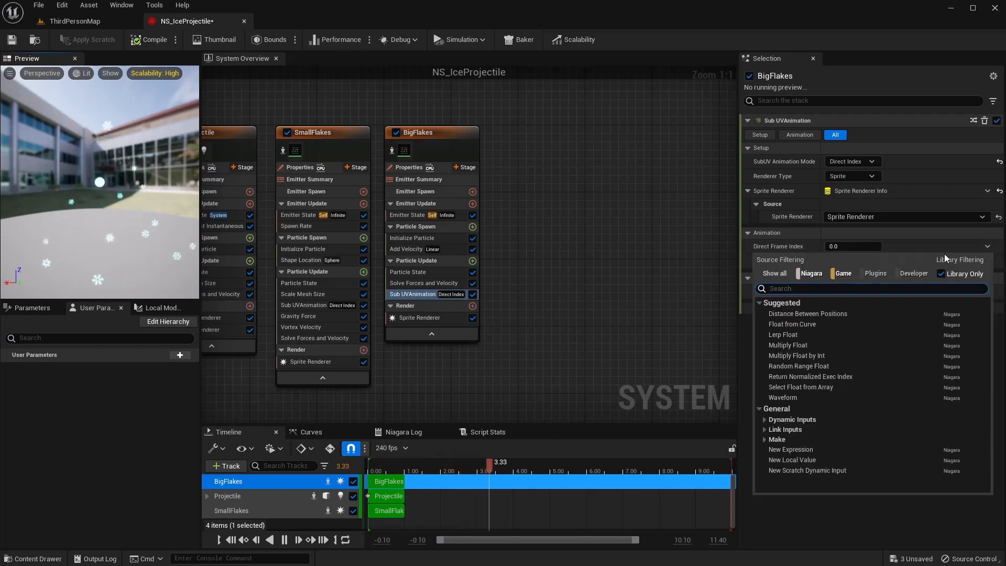
pyautogui.click(800, 365)
pyautogui.click(844, 261)
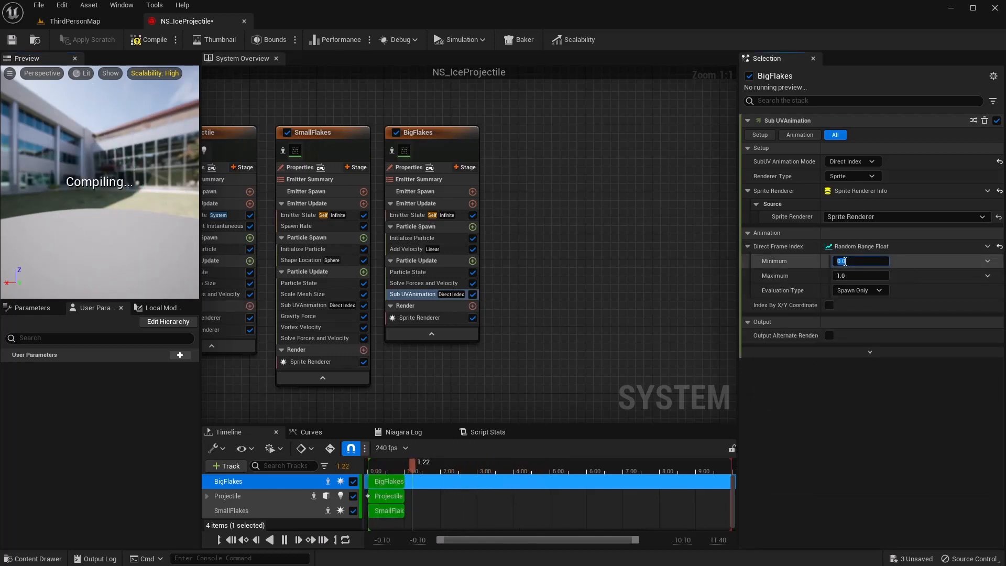
pyautogui.press('Tab')
pyautogui.write('15')
pyautogui.press('Return')
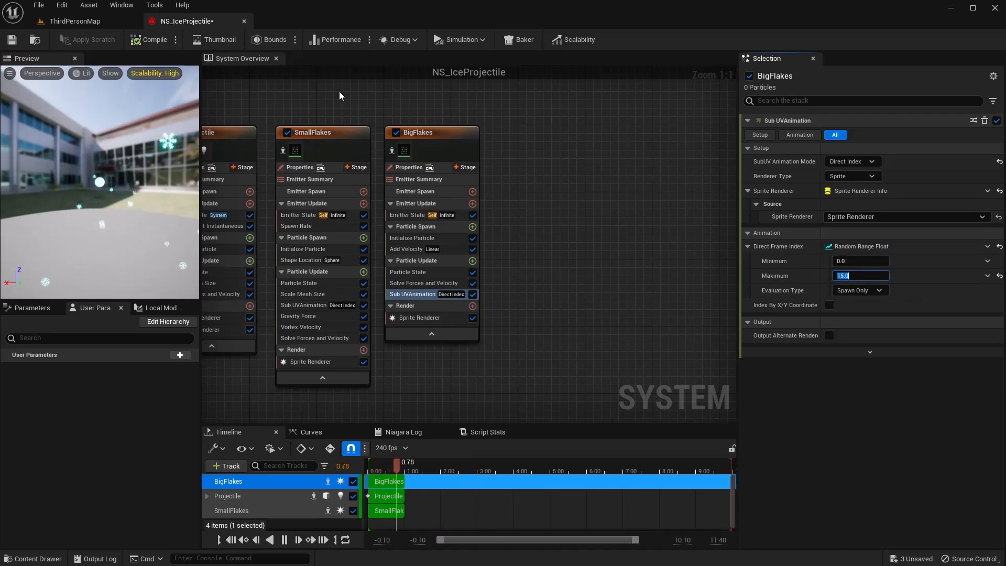
pyautogui.click(12, 41)
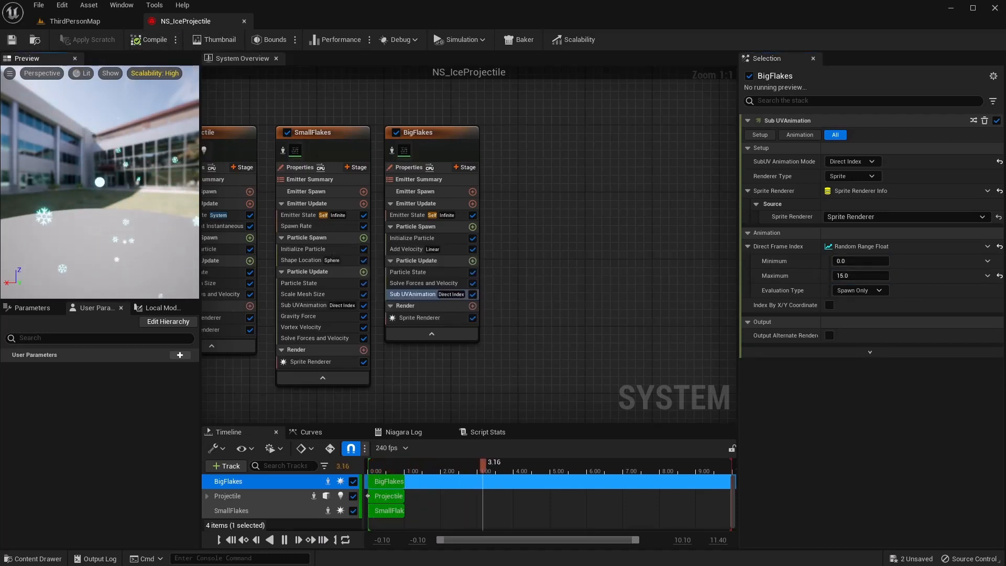
# - Set the maximum uniform sprite size in BigFlakes' Initialize Particle to 20 and compile the system
pyautogui.click(413, 239)
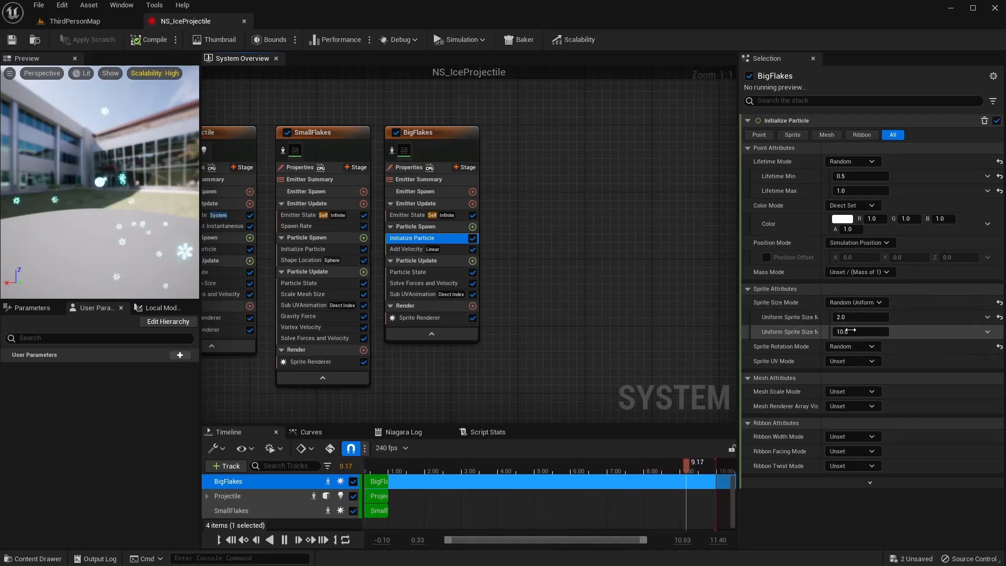
pyautogui.click(845, 331)
pyautogui.write('20')
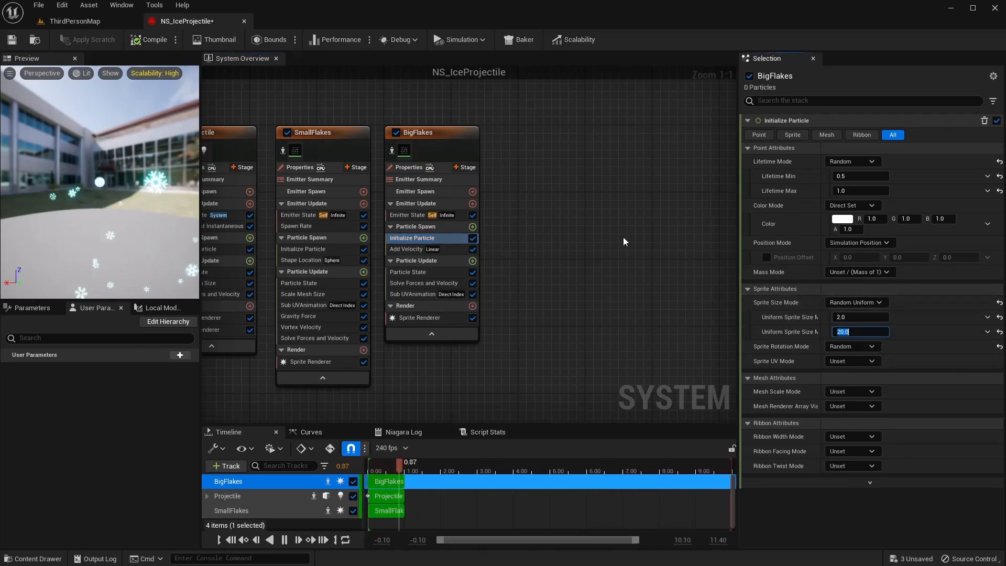
pyautogui.click(143, 45)
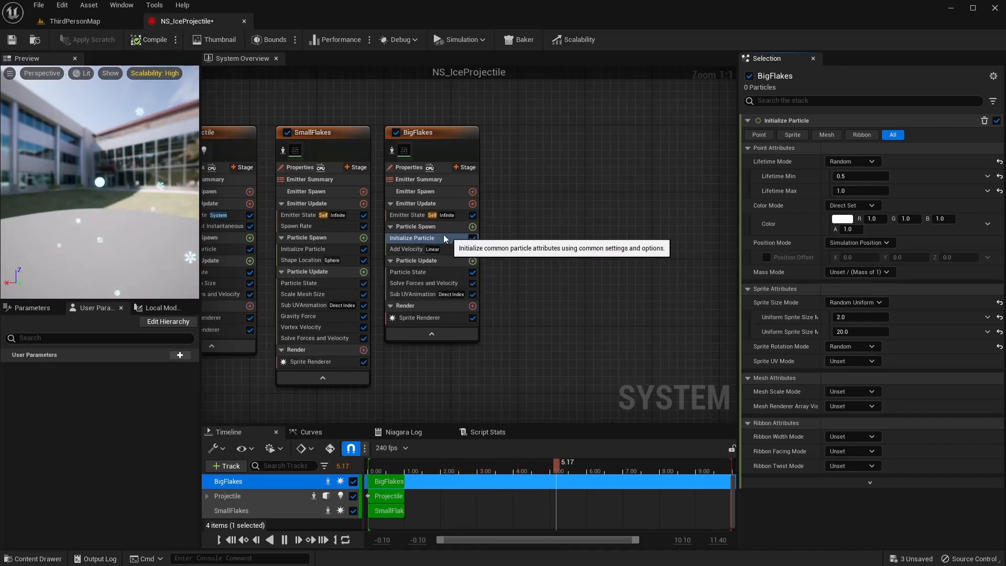
# - Add a Shape Location module to BigFlakes' Particle Spawn as a sphere with radius 30, and compile the system
pyautogui.click(472, 227)
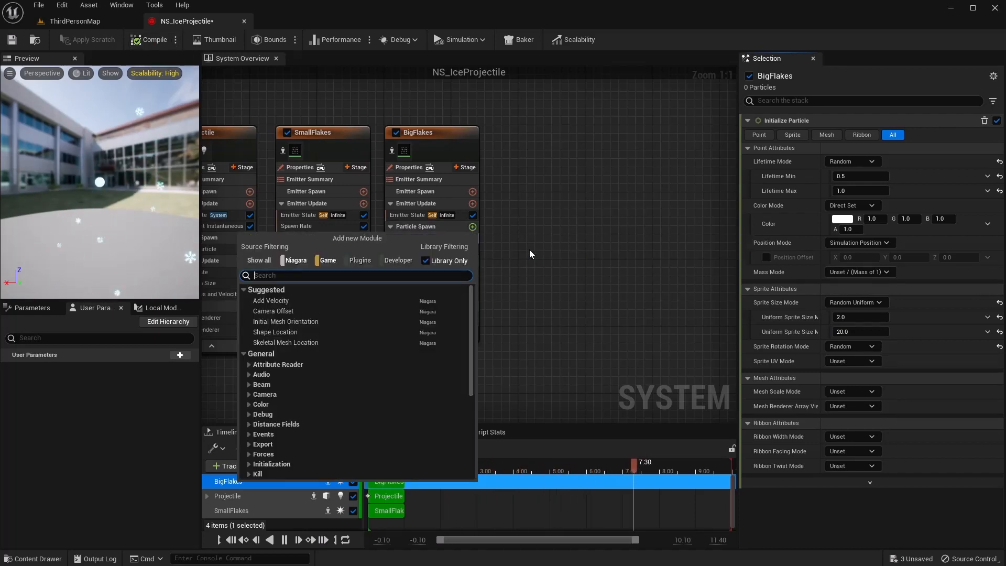
pyautogui.write('initial')
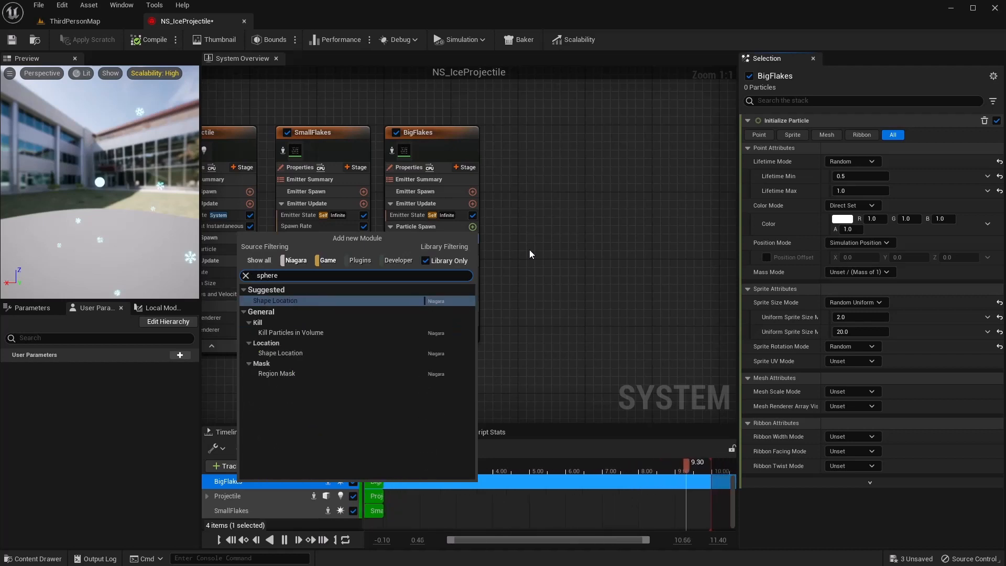
pyautogui.press('Return')
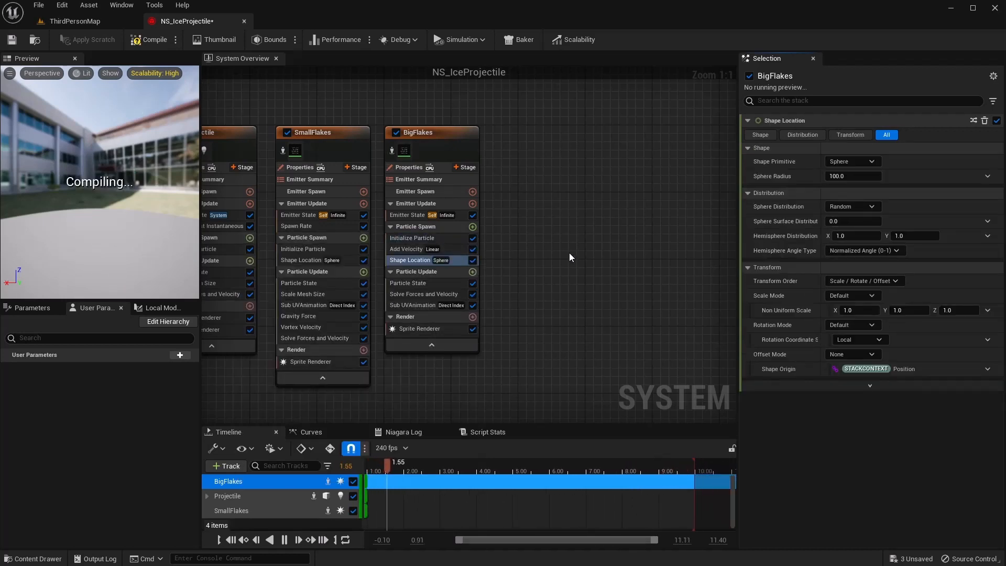
pyautogui.click(868, 161)
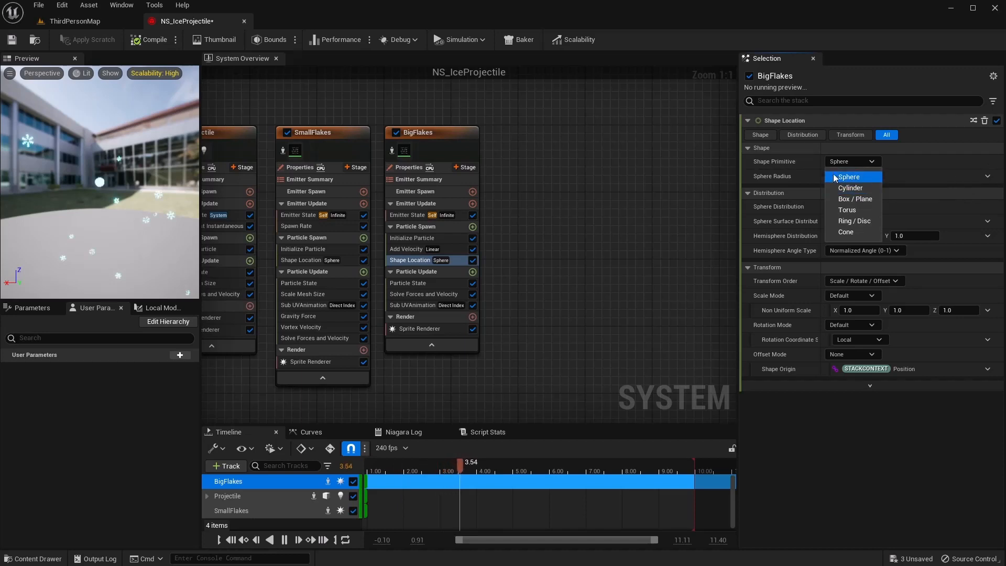
pyautogui.click(824, 181)
pyautogui.click(843, 177)
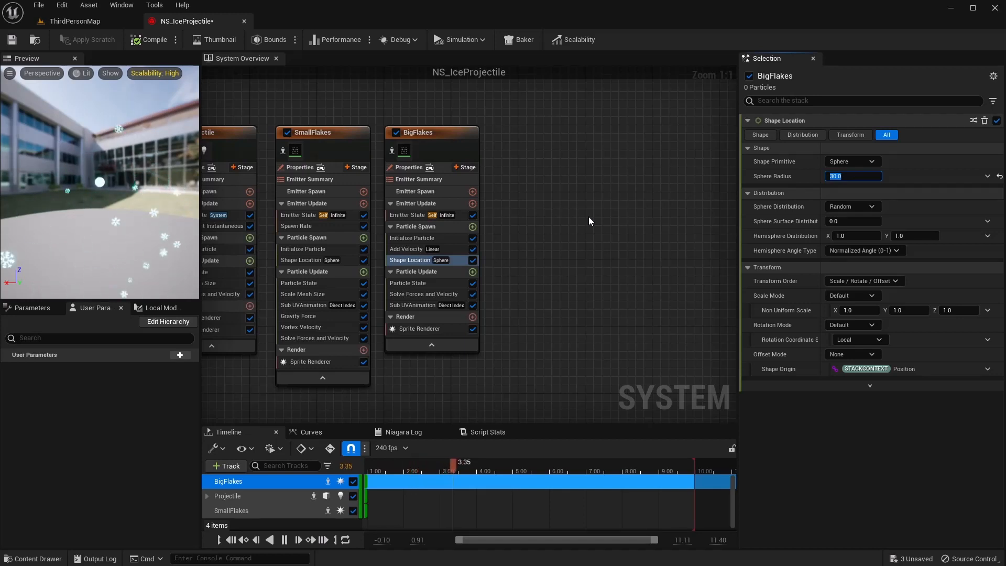
pyautogui.click(142, 40)
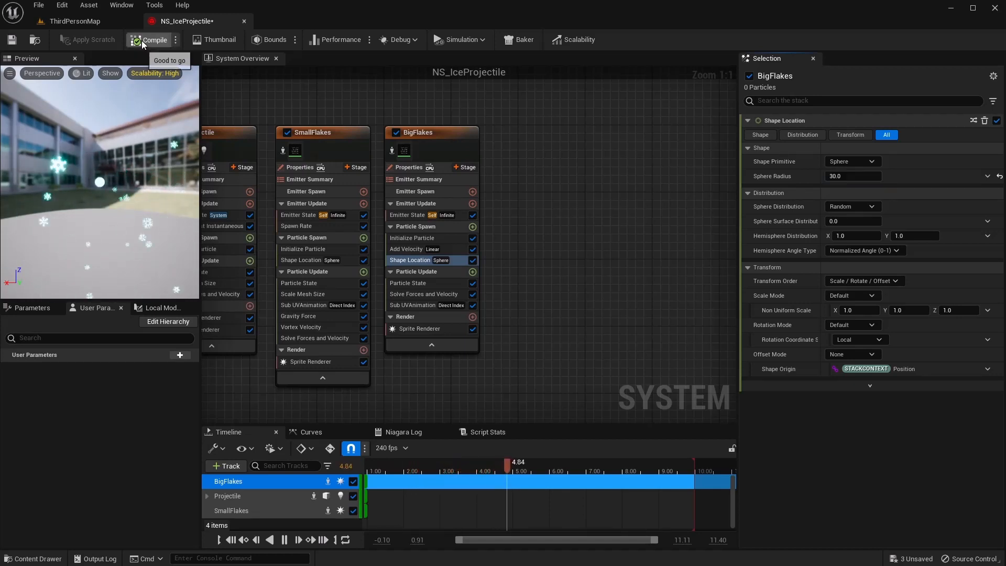
pyautogui.click(139, 197)
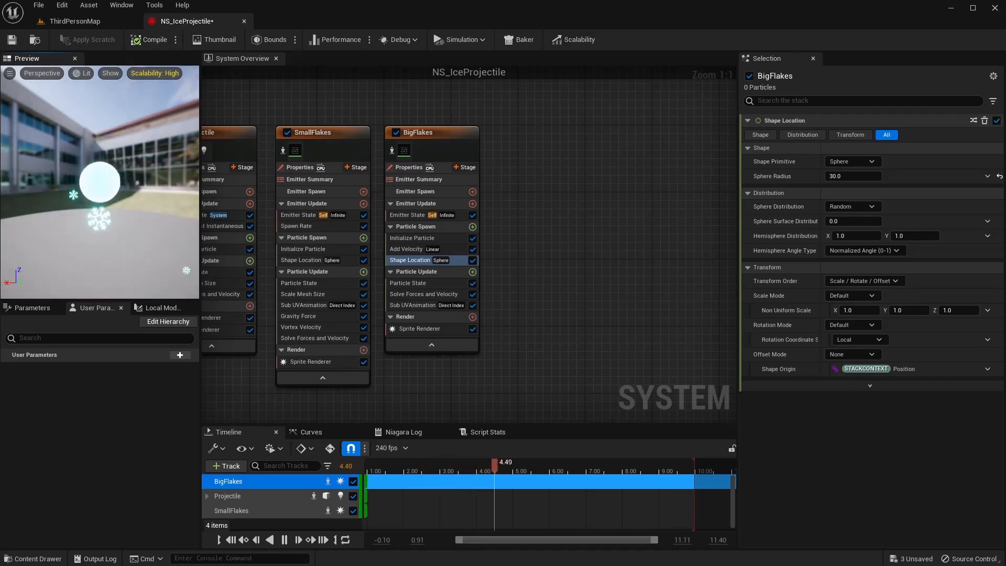
# - Add a Spawn Rate module to BigFlakes' Emitter Update and set its rate to 30
pyautogui.click(422, 215)
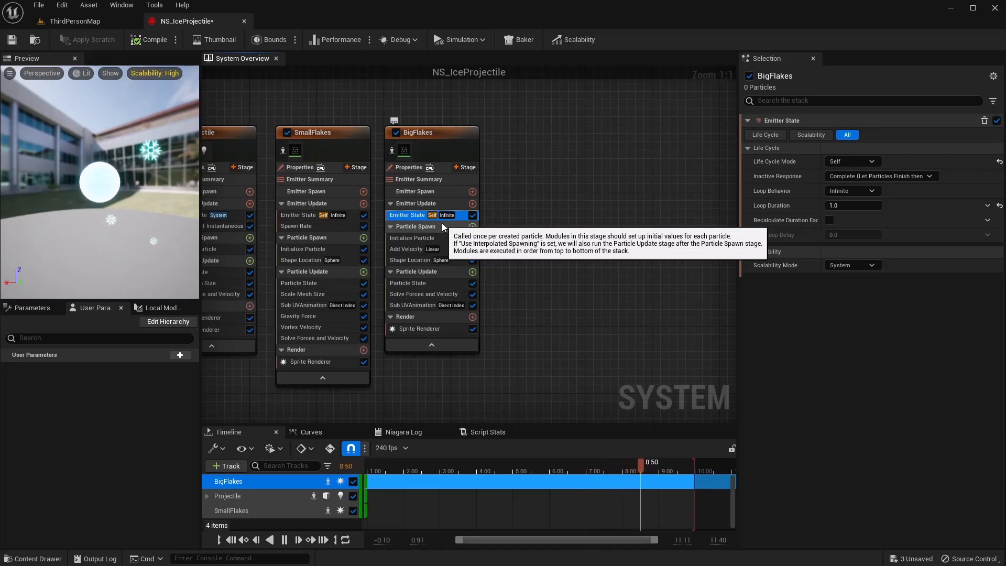
pyautogui.click(473, 204)
pyautogui.write('spaw')
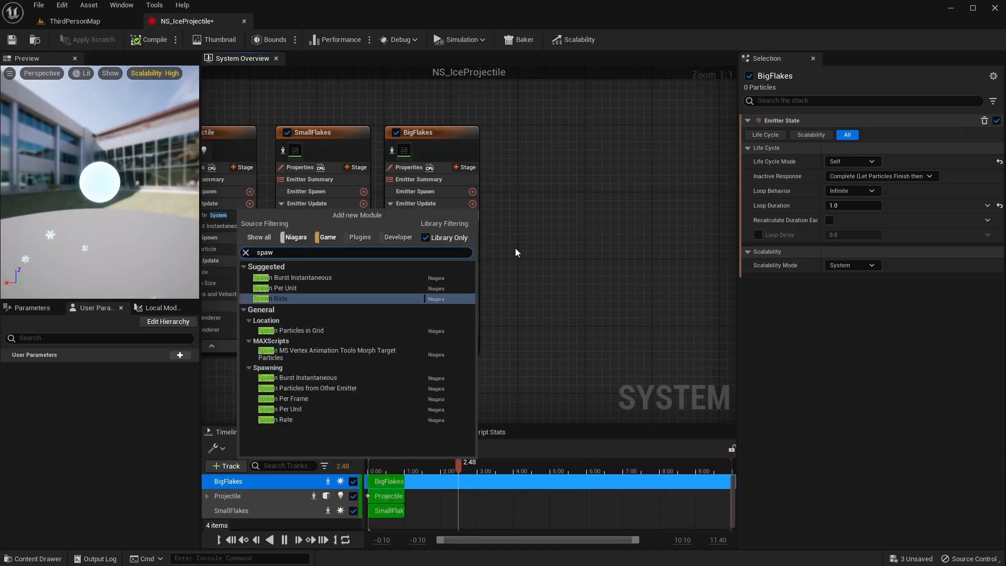
pyautogui.press('Return')
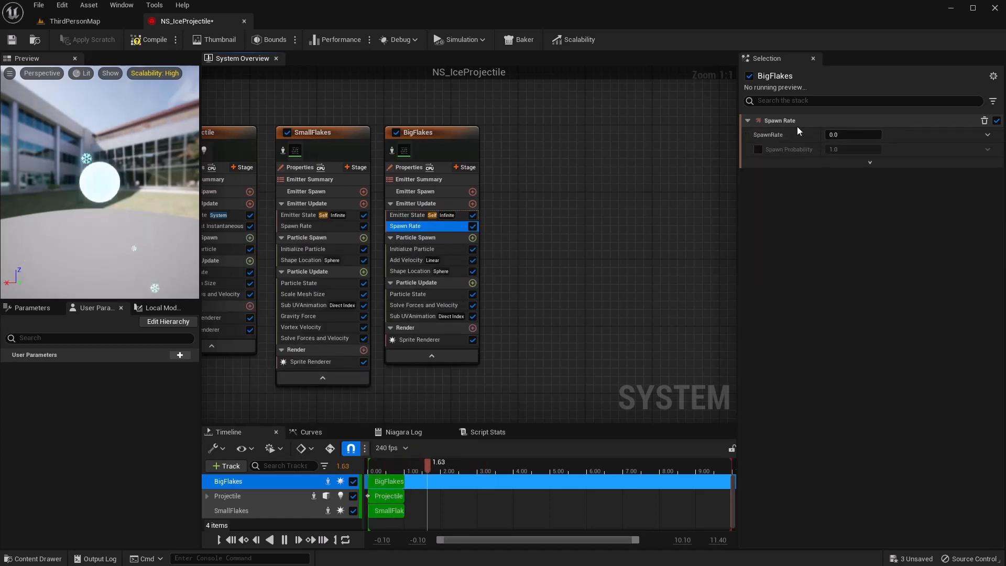
pyautogui.click(853, 135)
pyautogui.write('30')
pyautogui.press('Return')
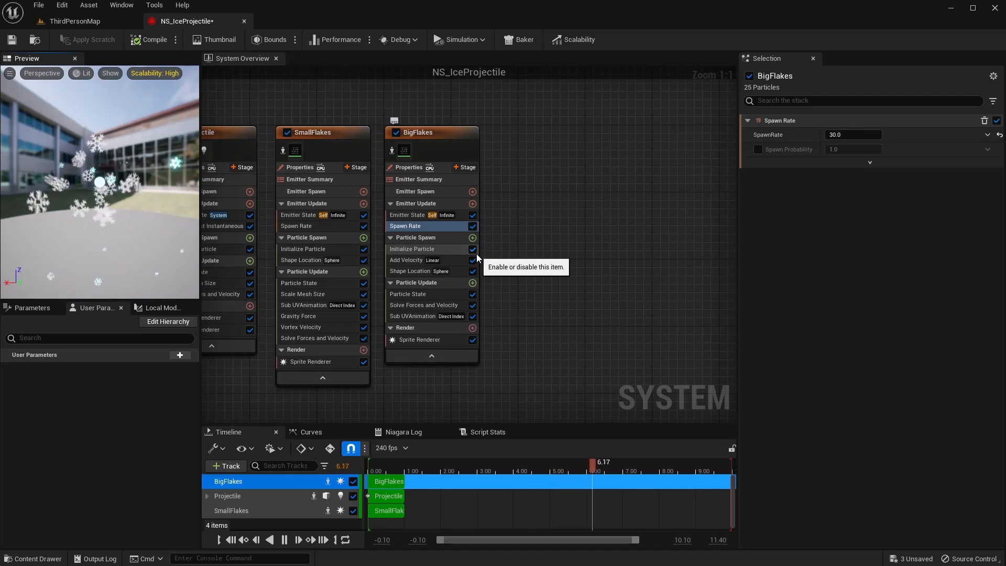
# - Add a Gravity Force module to BigFlakes' Particle Update
pyautogui.click(473, 284)
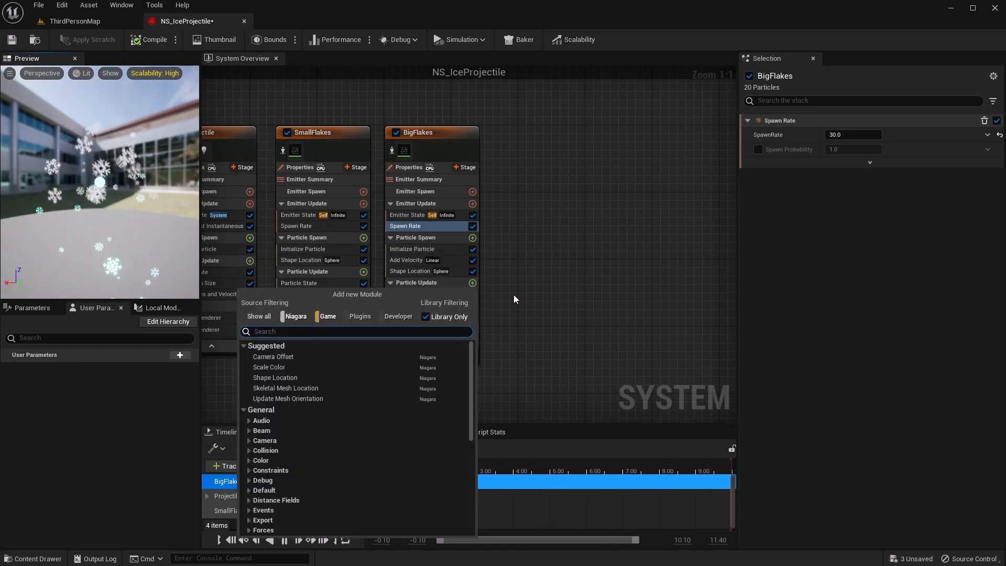
pyautogui.write('gra')
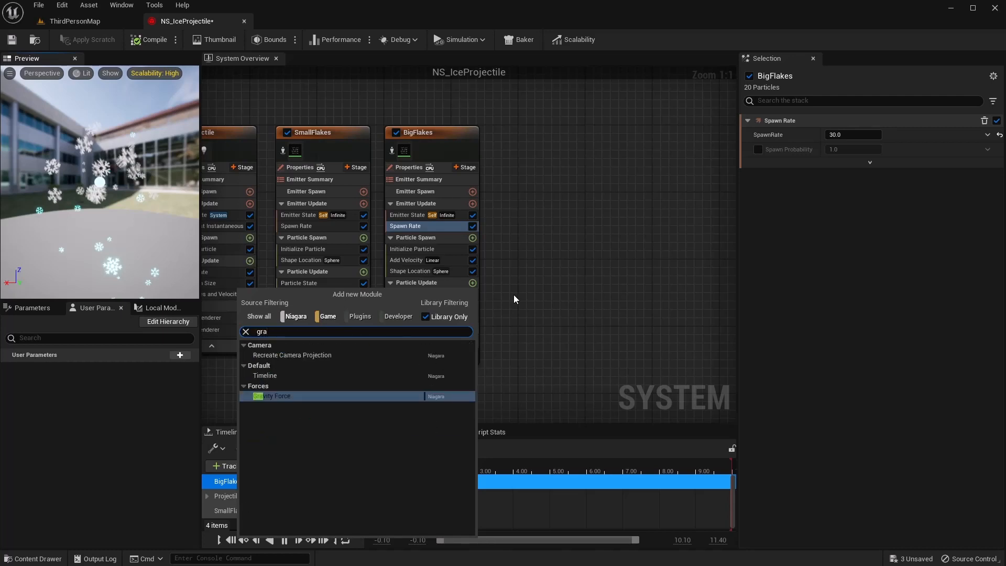
pyautogui.press('Return')
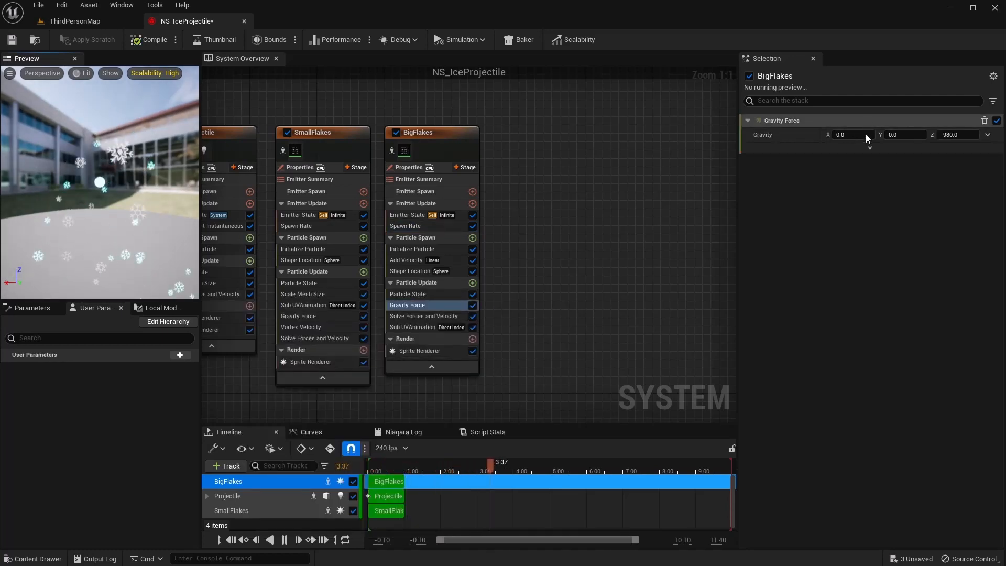
# - Give BigFlakes' gravity a Random Range Vector with minimum 0, 0, -25 and maximum 0, 0, -100
pyautogui.click(987, 135)
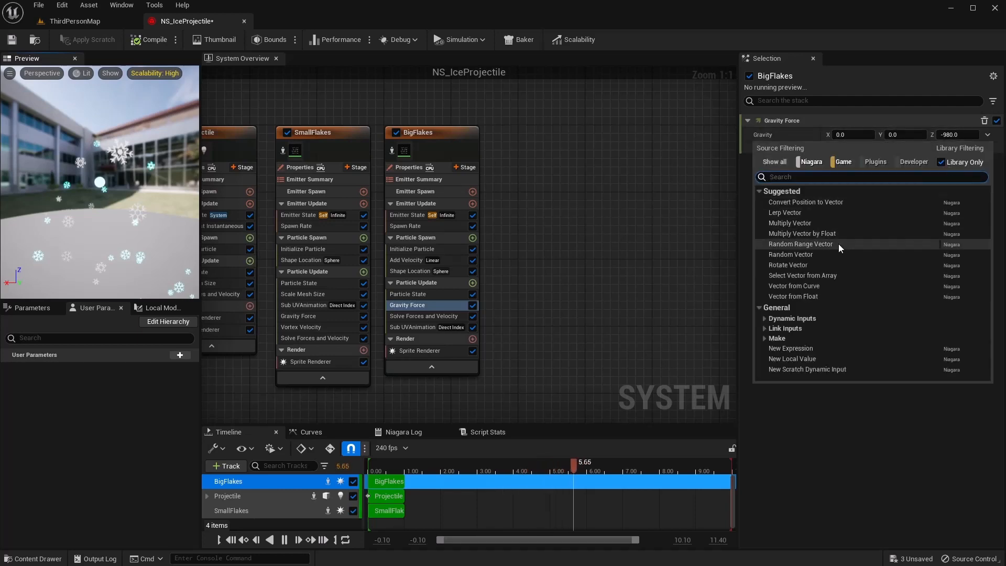
pyautogui.click(838, 244)
pyautogui.click(956, 150)
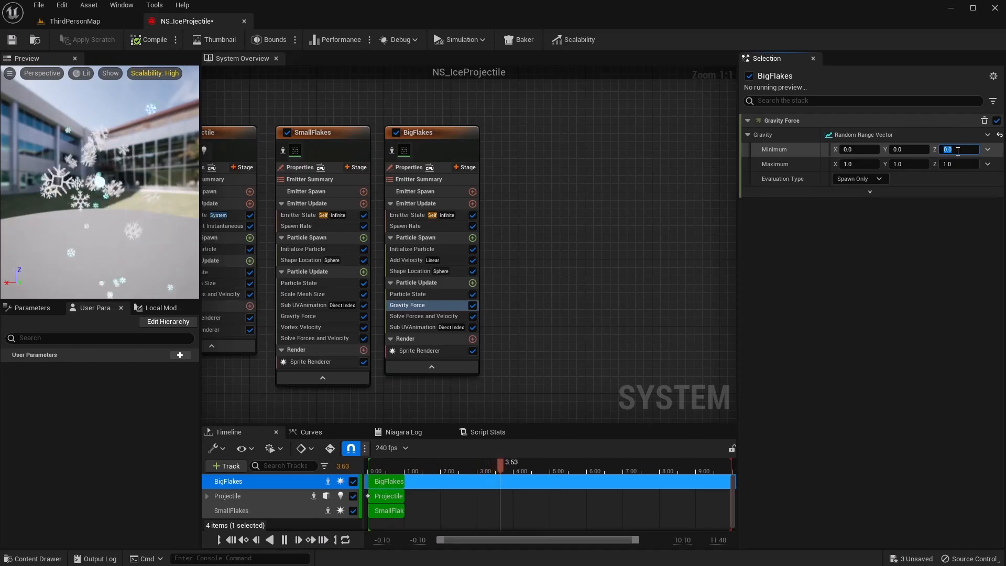
pyautogui.write('-25')
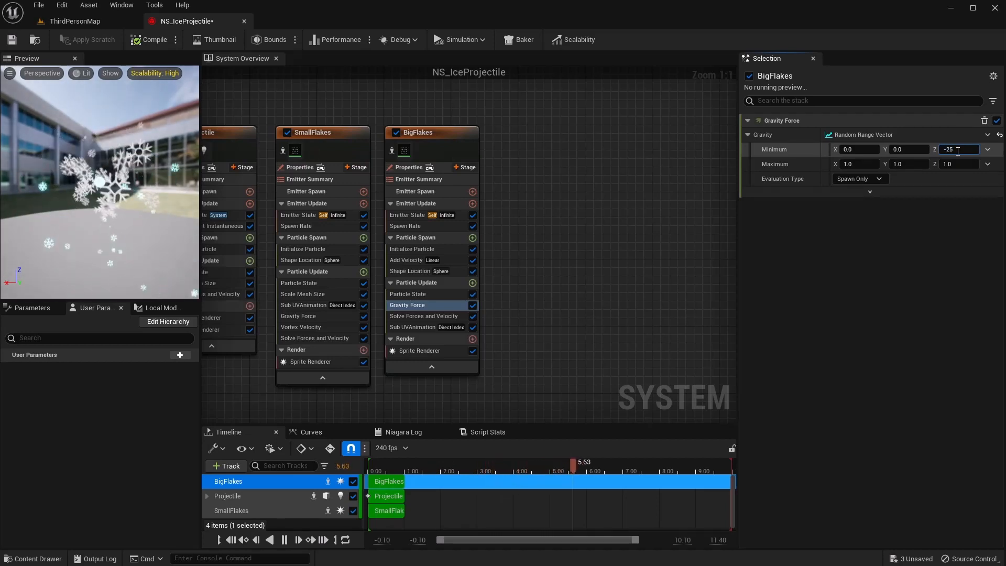
pyautogui.press('Tab')
pyautogui.write('-')
pyautogui.press('Tab')
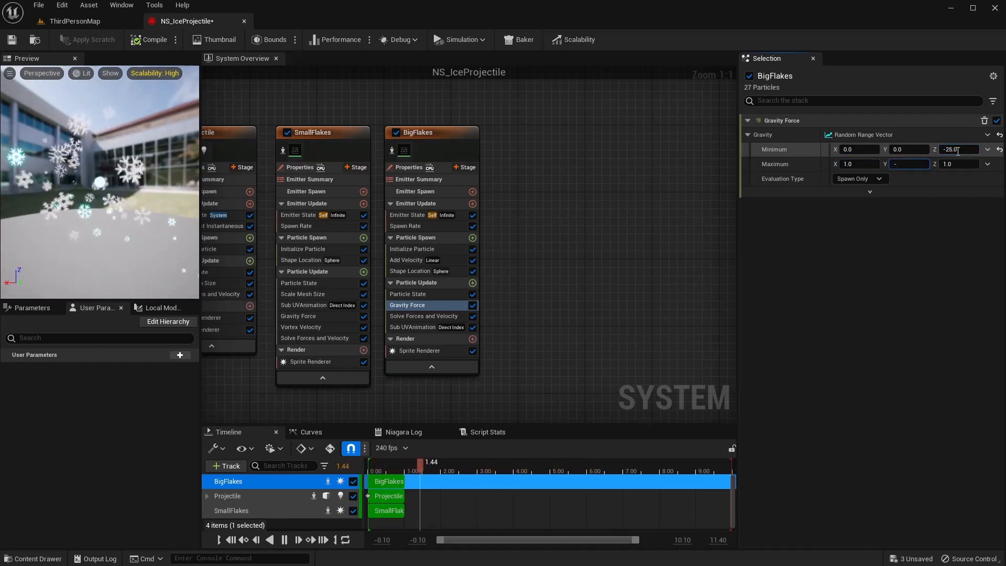
pyautogui.write('0')
pyautogui.press('Tab')
pyautogui.write('-10')
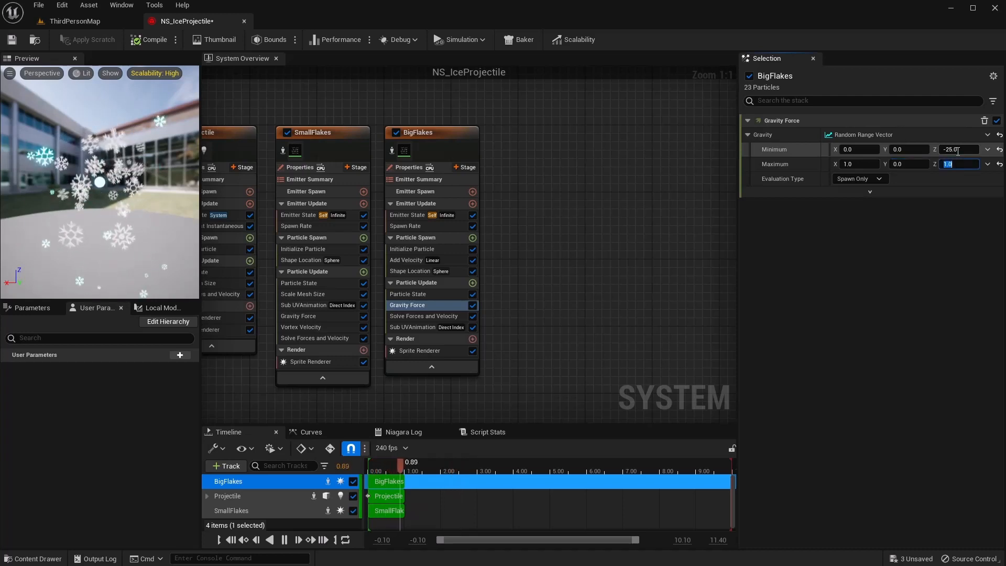
pyautogui.hotkey('shift', 'Tab')
pyautogui.hotkey('shift', 'Tab')
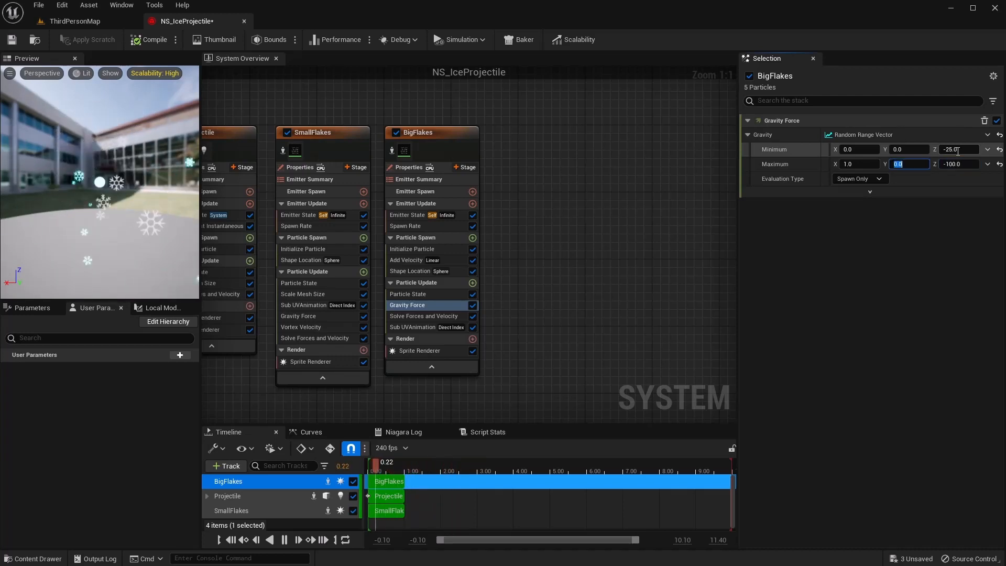
pyautogui.write('0')
pyautogui.press('Return')
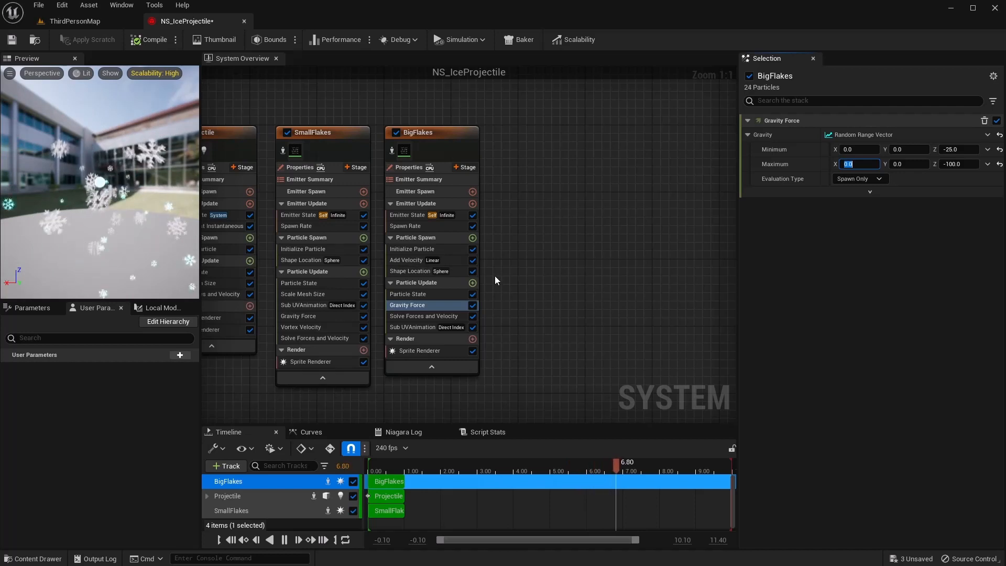
# - Add a Curl Noise Force module to BigFlakes' Particle Update and set its noise strength to 200
pyautogui.click(472, 282)
pyautogui.write('curl')
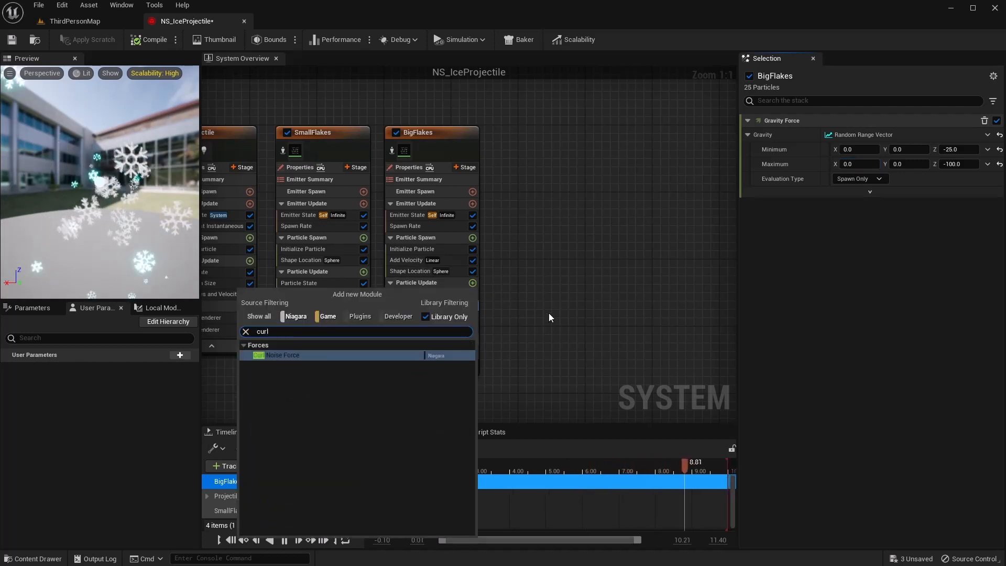
pyautogui.press('Return')
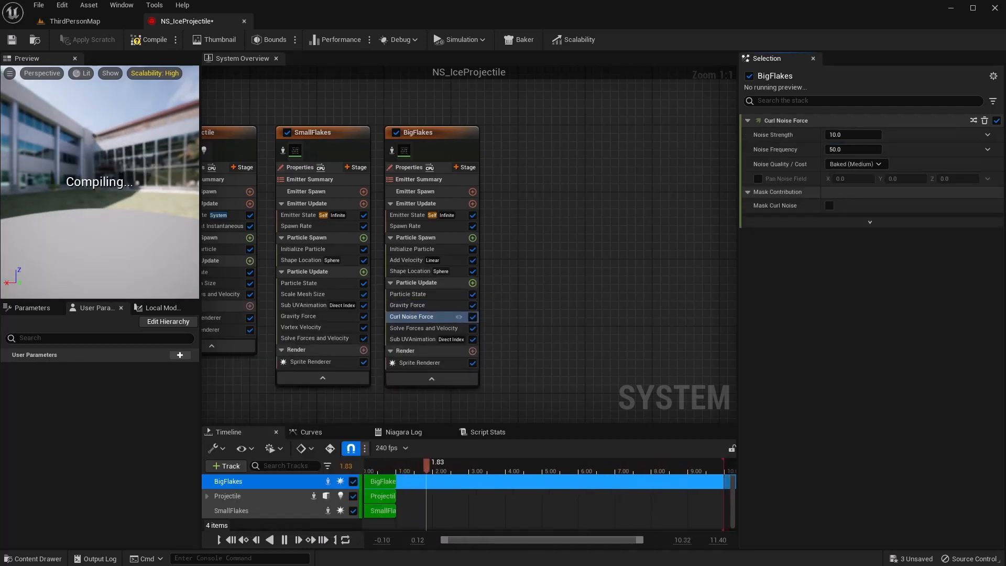
pyautogui.click(834, 135)
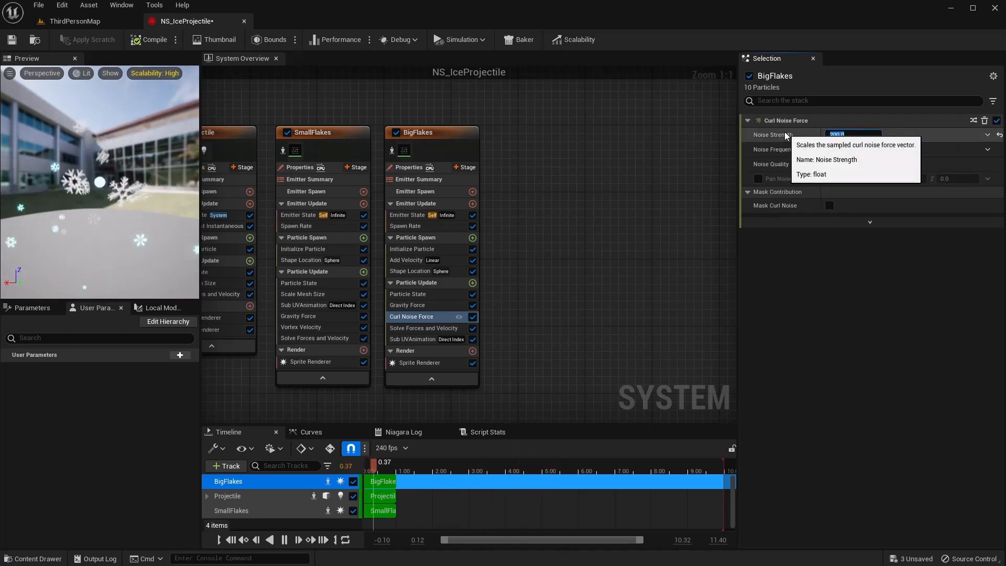
pyautogui.write('200')
pyautogui.press('Return')
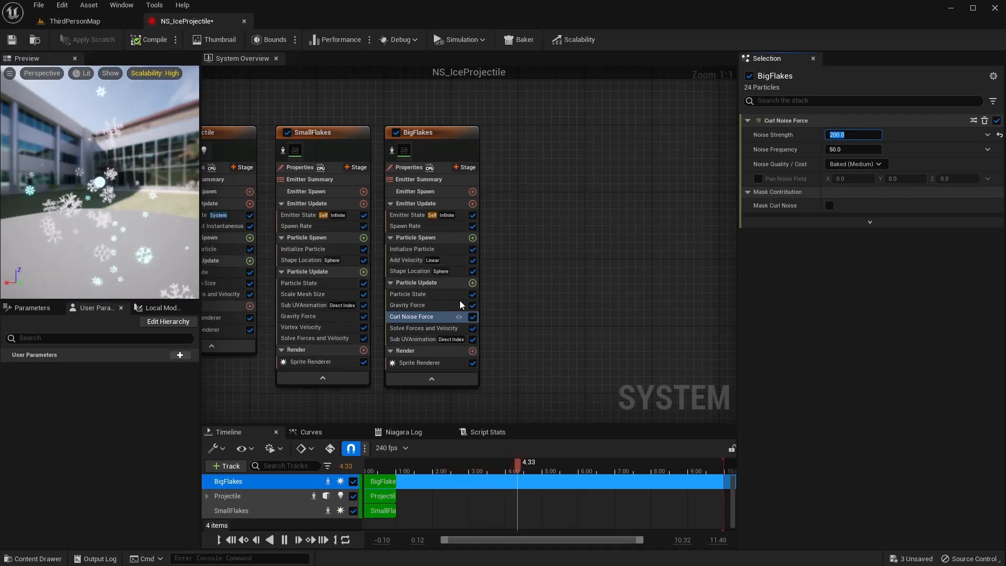
# - Add a Color module to BigFlakes' Particle Update and drive its color with Color from Curve
pyautogui.click(472, 282)
pyautogui.write('color')
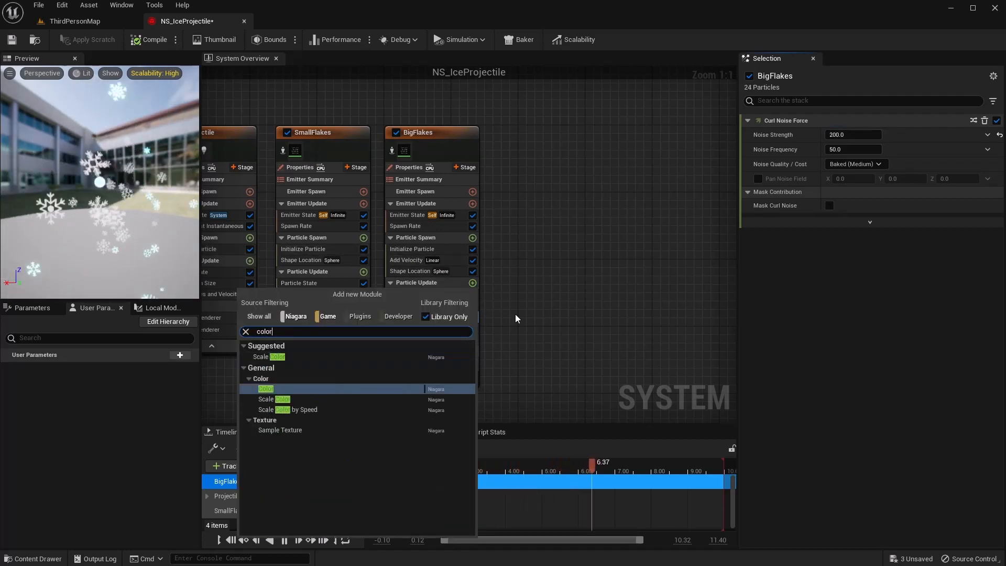
pyautogui.press('Return')
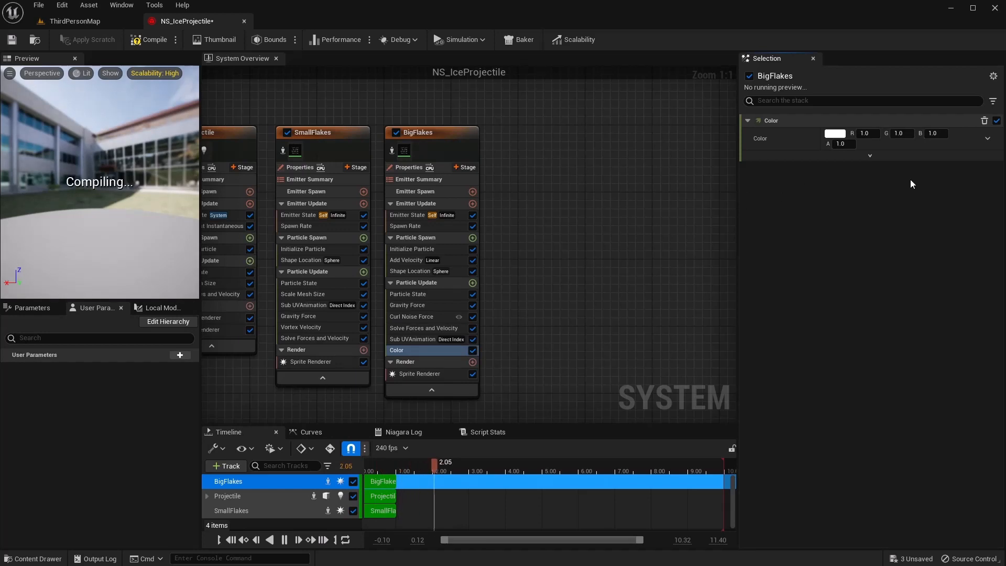
pyautogui.click(986, 140)
pyautogui.click(809, 204)
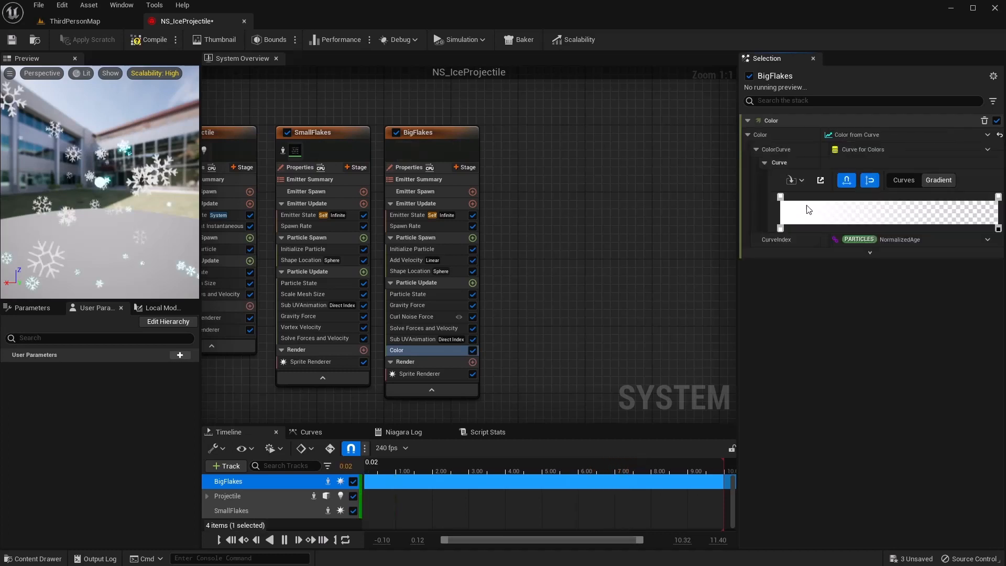
# - Set the gradient's starting color to a saturated cyan-blue with hue about 197, saturation 1.0 and value about 0.96
pyautogui.click(780, 198)
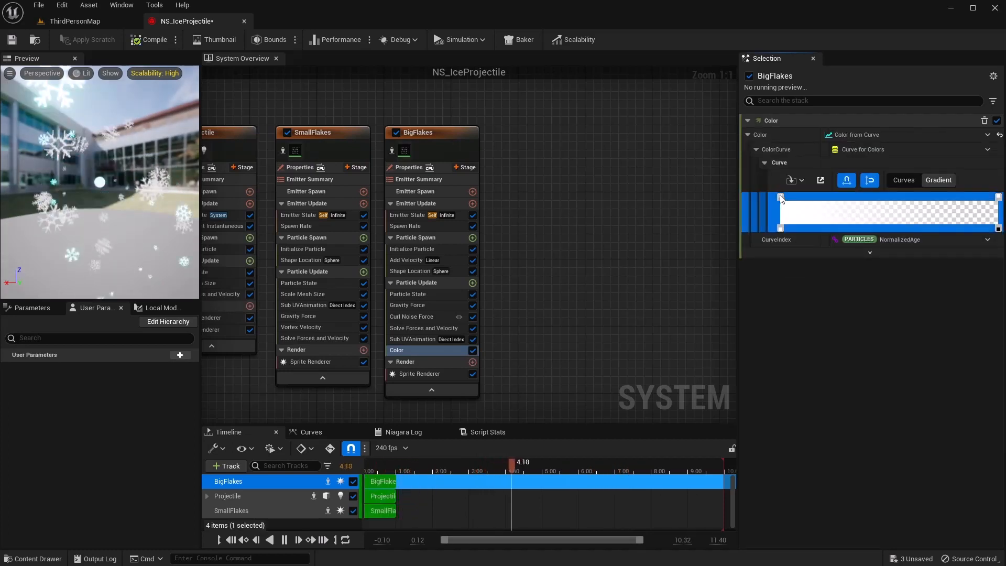
pyautogui.doubleClick(779, 198)
pyautogui.click(570, 281)
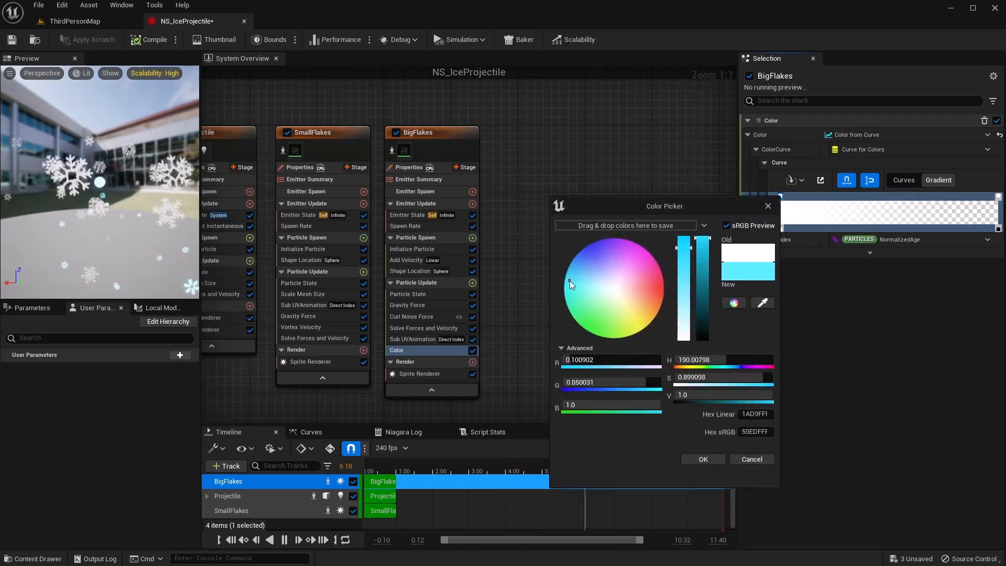
pyautogui.moveTo(570, 282); pyautogui.dragTo(565, 274)
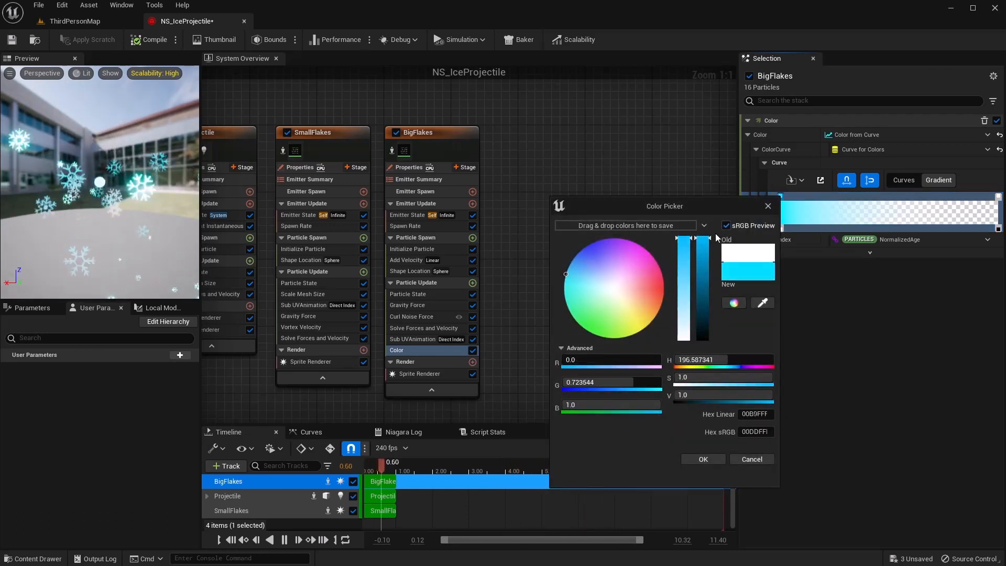
pyautogui.moveTo(708, 239); pyautogui.dragTo(708, 243)
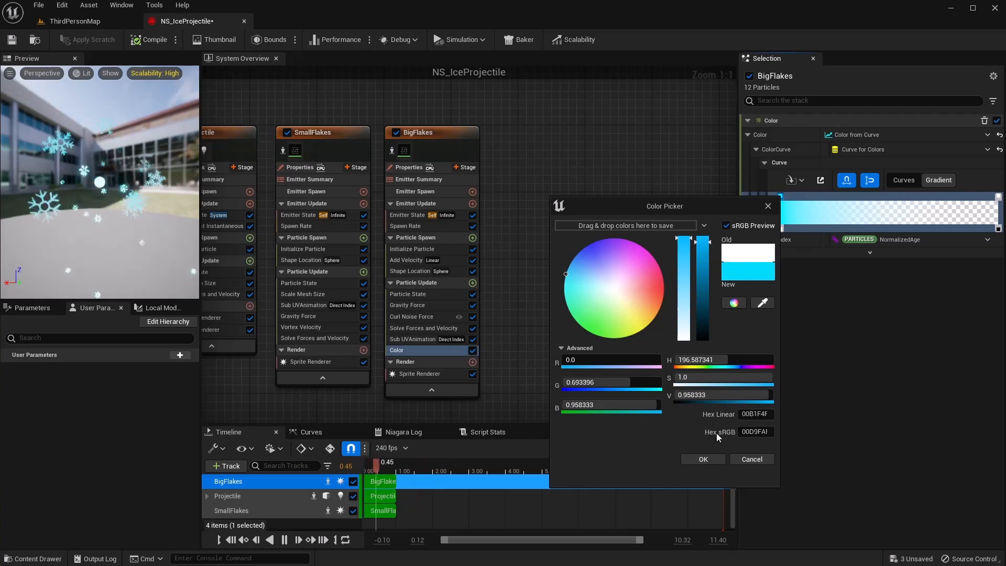
pyautogui.click(703, 459)
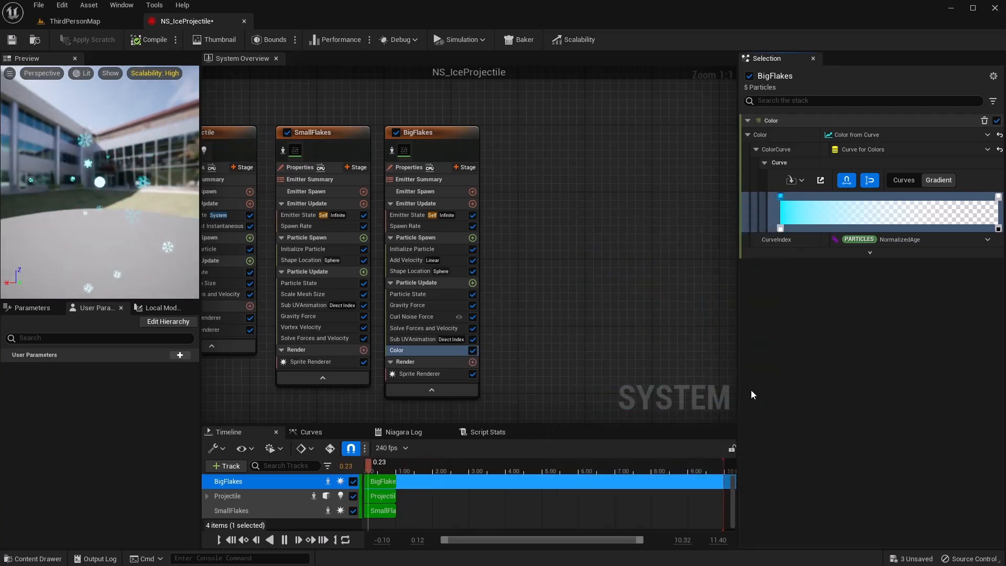
# - Set the gradient's ending color to a pale blue with hue about 190, saturation about 0.47 and value 1.0
pyautogui.doubleClick(998, 197)
pyautogui.click(788, 292)
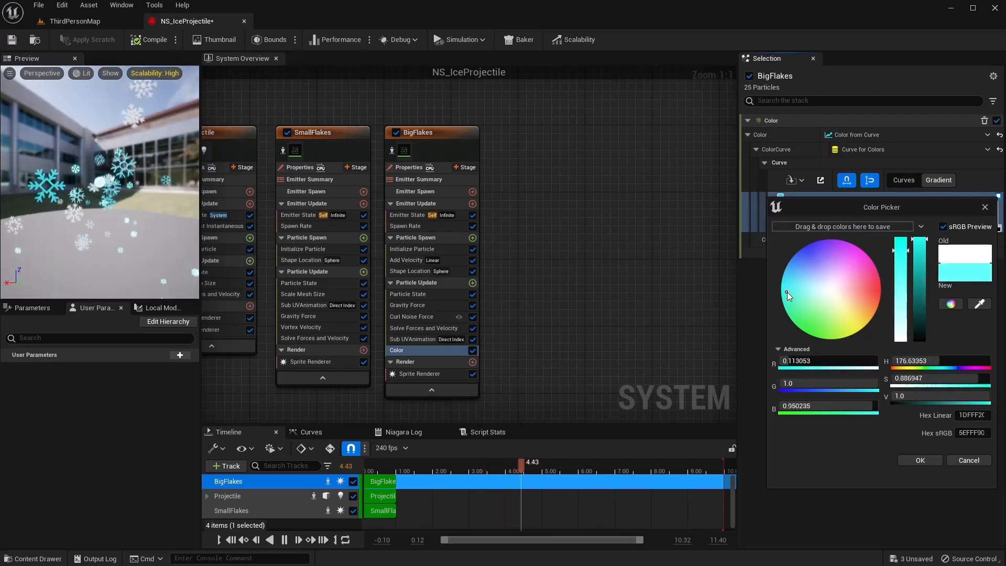
pyautogui.moveTo(787, 292)
pyautogui.mouseDown()
pyautogui.moveTo(794, 282)
pyautogui.moveTo(772, 280)
pyautogui.mouseUp()
pyautogui.moveTo(904, 240); pyautogui.dragTo(904, 291)
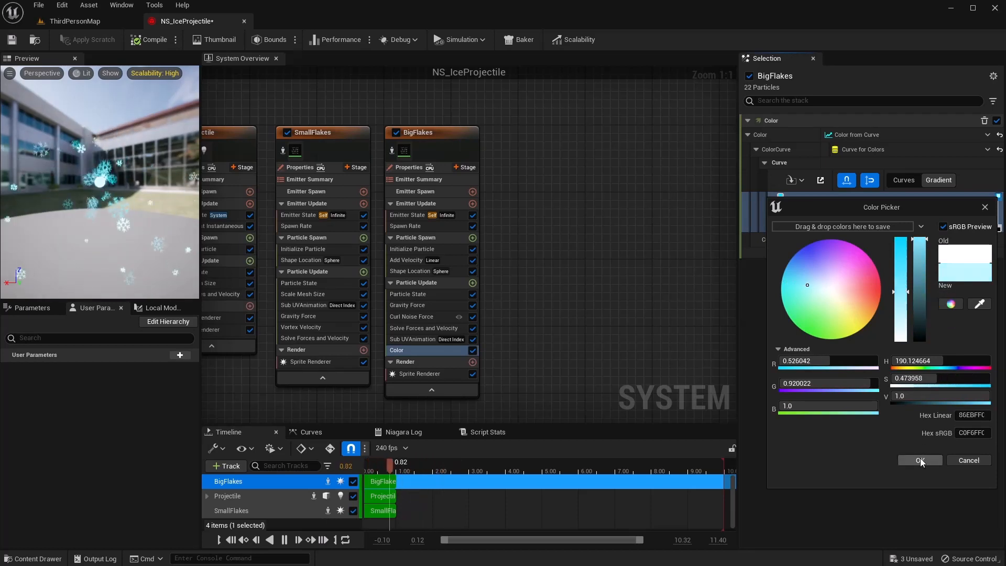
pyautogui.click(919, 459)
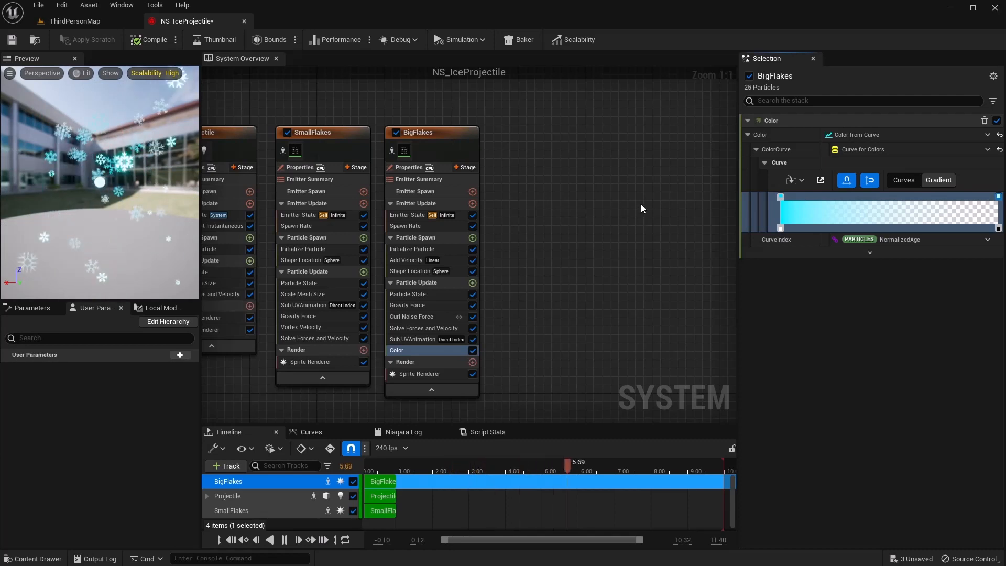
# - Set the opacity at the start of the color gradient to 0
pyautogui.doubleClick(780, 230)
pyautogui.click(794, 242)
pyautogui.write('0')
pyautogui.press('Return')
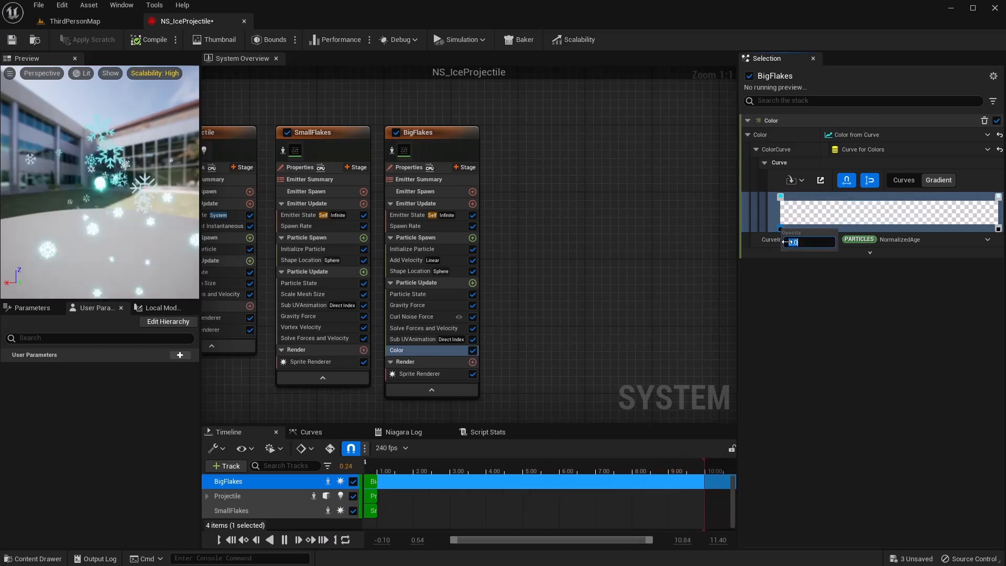
# - Add an opacity stop just before the middle of the color gradient and set its opacity to 0.8
pyautogui.click(814, 229)
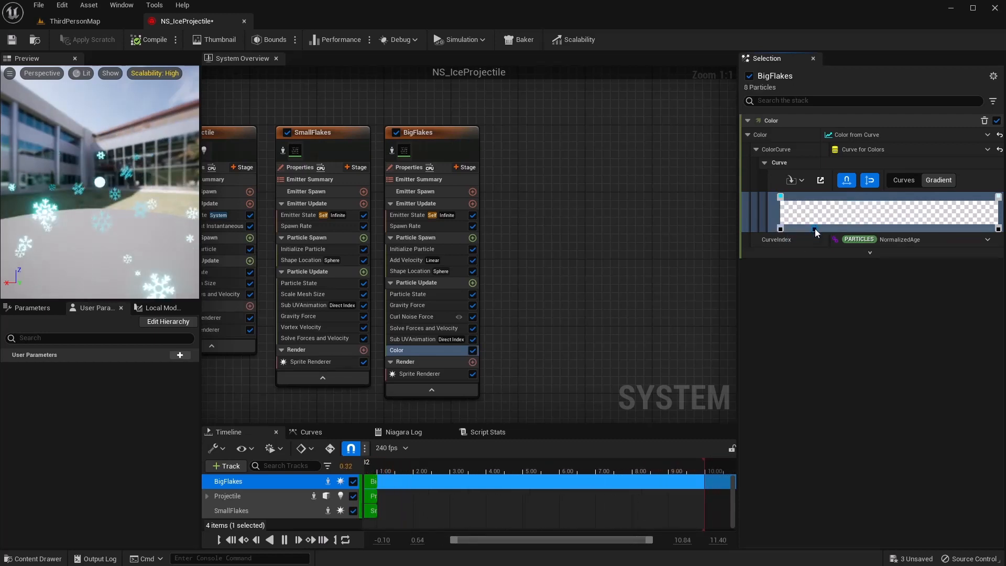
pyautogui.doubleClick(815, 229)
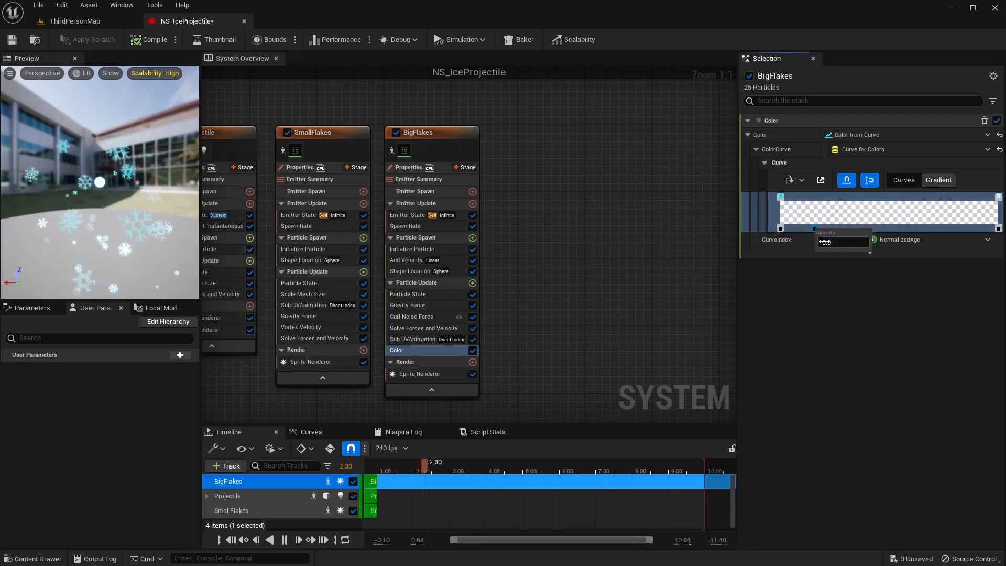
pyautogui.press('Escape')
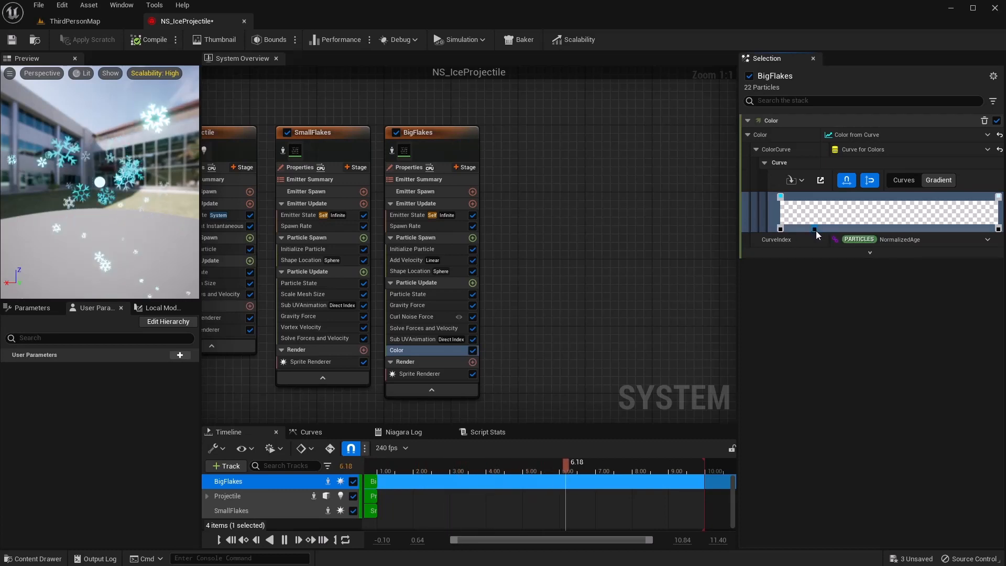
pyautogui.moveTo(815, 230); pyautogui.dragTo(857, 229)
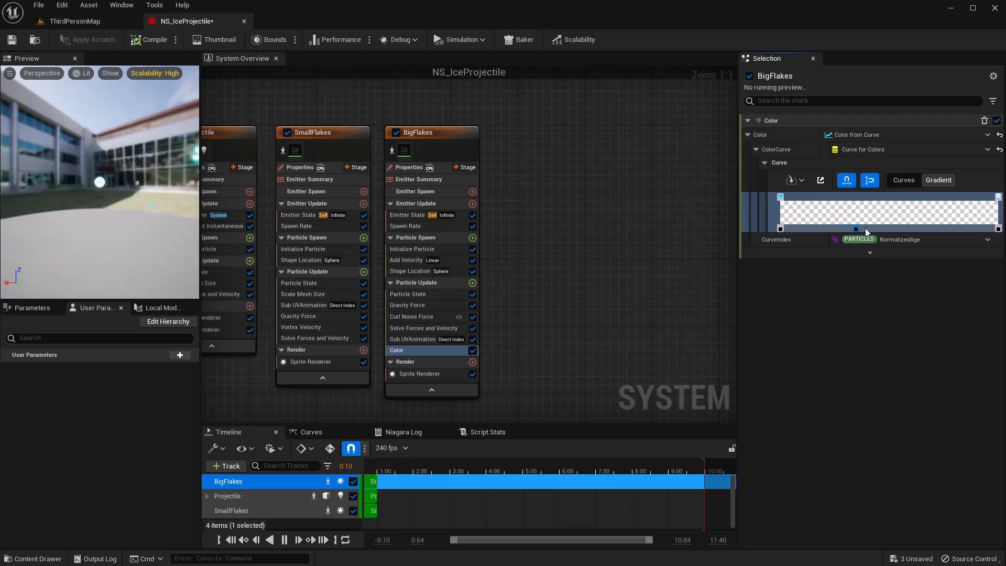
pyautogui.doubleClick(877, 229)
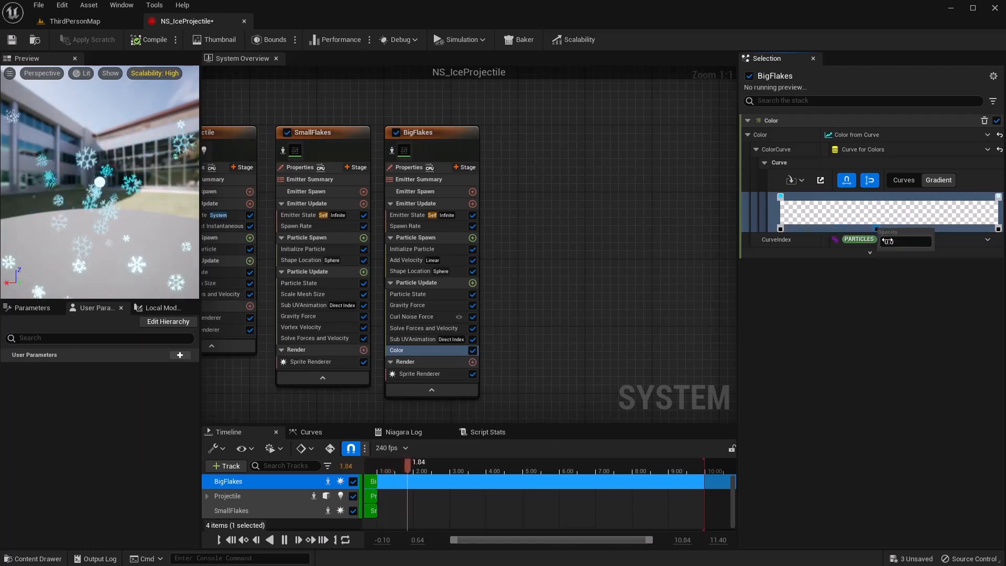
pyautogui.write('0.8')
pyautogui.press('Return')
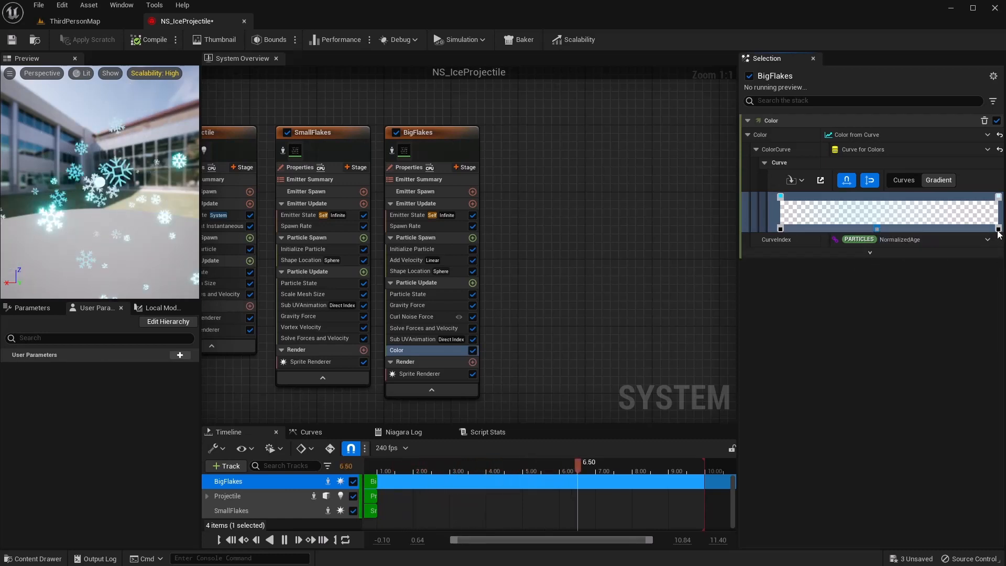
# - Change the gradient's ending color to a strong blue with hue about 216, saturation about 0.98 and value 1.0
pyautogui.doubleClick(999, 196)
pyautogui.moveTo(798, 262); pyautogui.dragTo(795, 246)
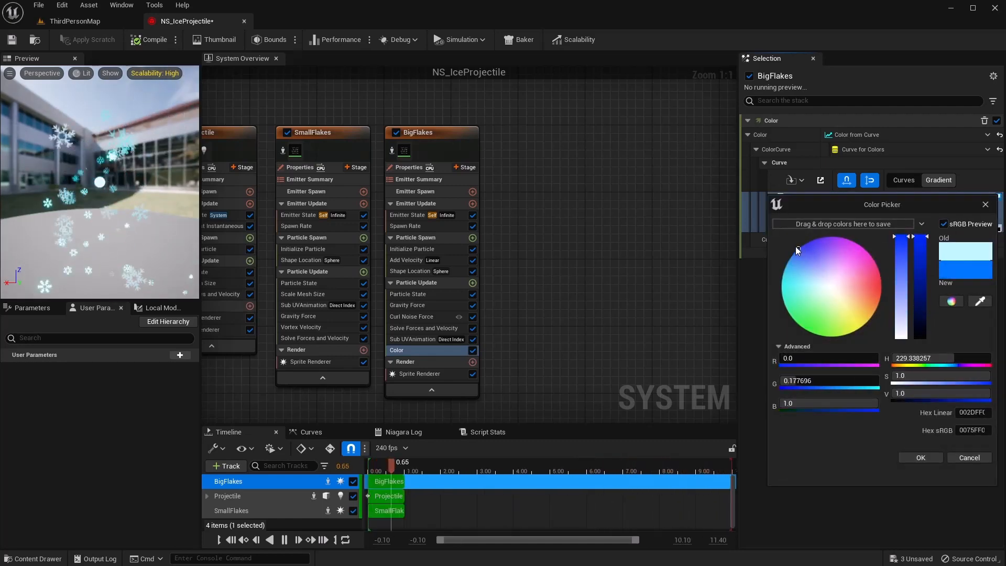
pyautogui.click(930, 457)
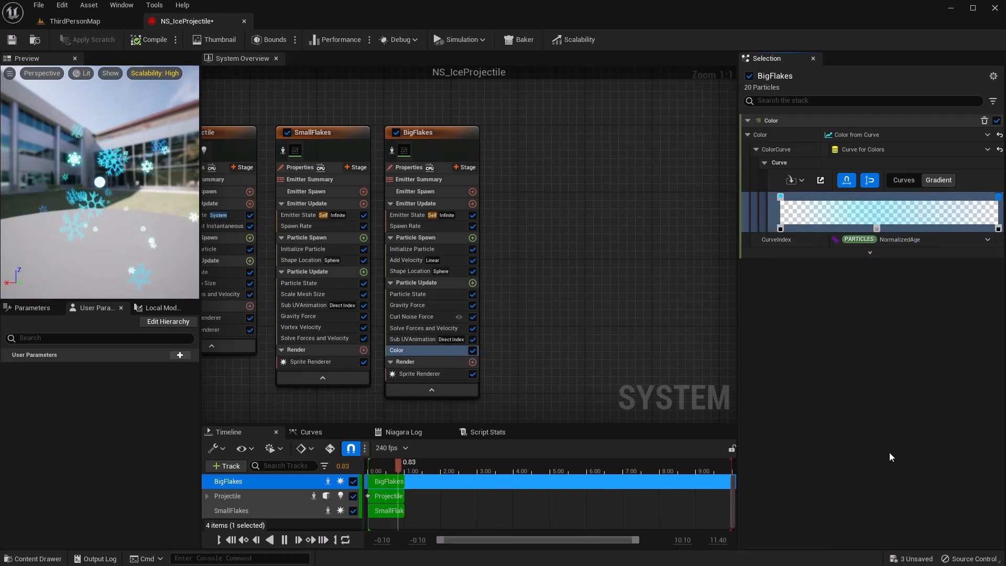
pyautogui.doubleClick(999, 201)
pyautogui.moveTo(790, 261); pyautogui.dragTo(792, 257)
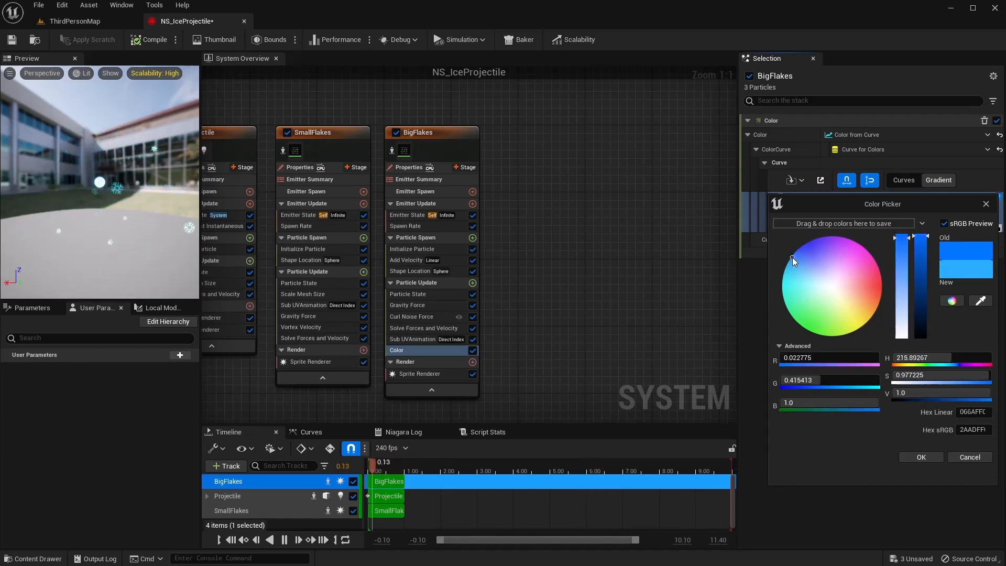
pyautogui.click(915, 455)
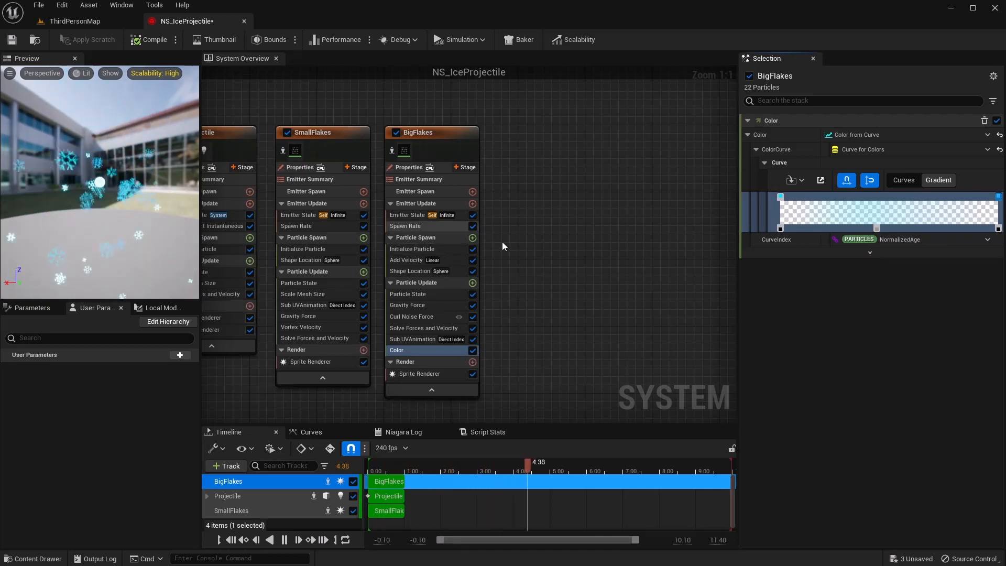
# - Add a Scale Sprite Size module to BigFlakes' Particle Update and apply the rising curve template that eases out toward 1
pyautogui.click(472, 282)
pyautogui.write('scale')
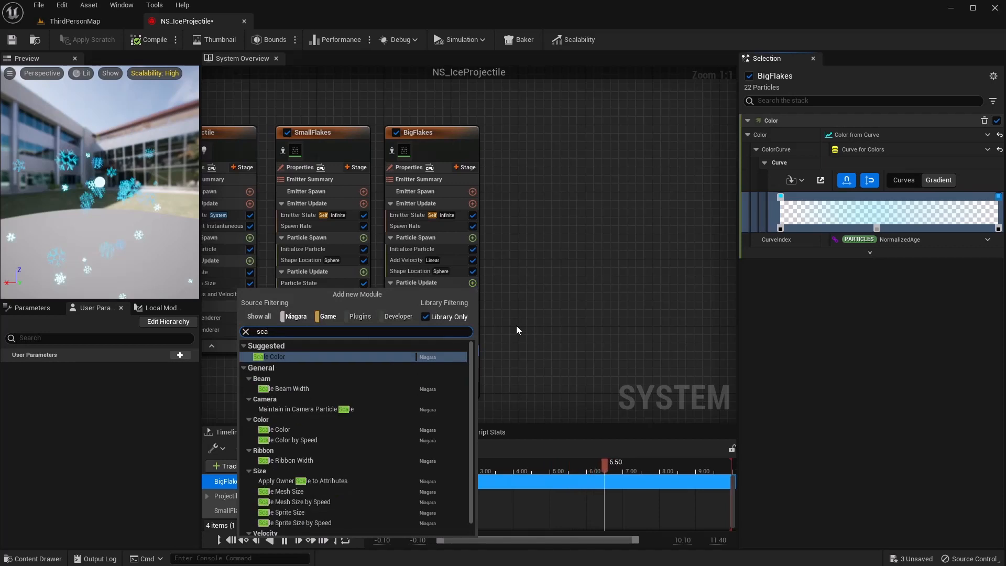
pyautogui.press('Down')
pyautogui.press('Down')
pyautogui.press('Down')
pyautogui.press('Down')
pyautogui.press('Down')
pyautogui.press('Down')
pyautogui.press('Down')
pyautogui.press('Down')
pyautogui.press('Down')
pyautogui.press('Return')
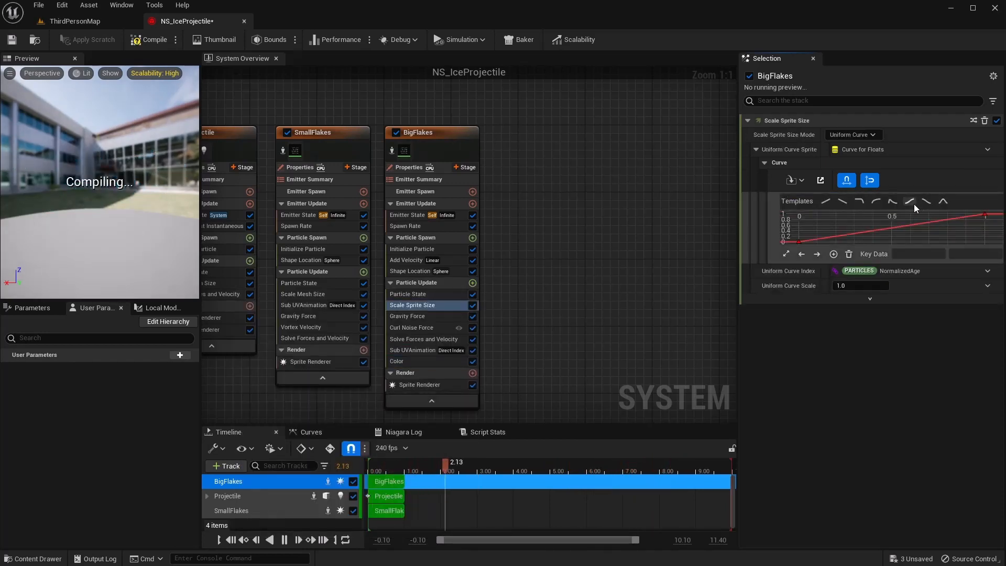
pyautogui.click(875, 202)
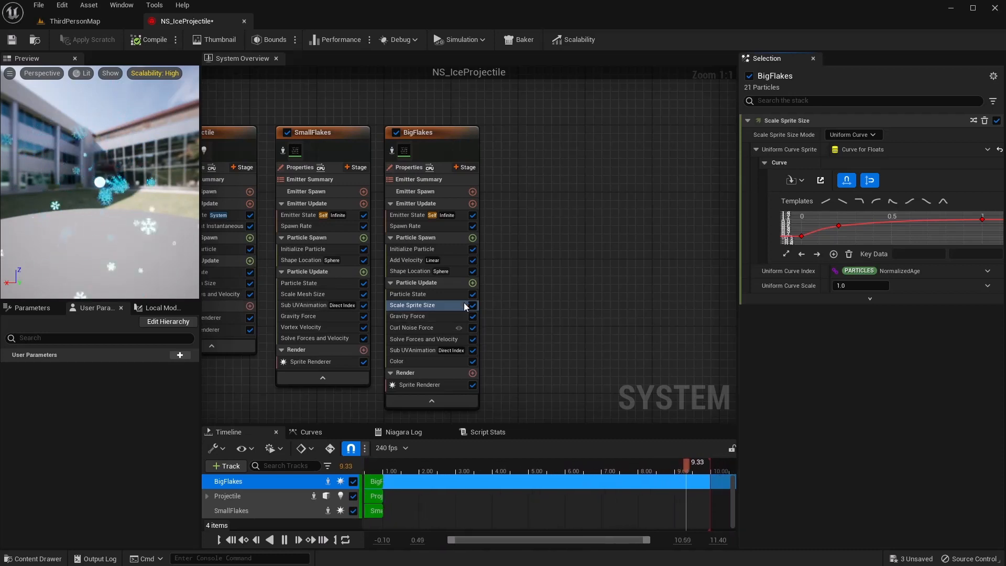
# - Add a Sprite Rotation Rate module to BigFlakes' Particle Update with rotation rate 100, and compile the system
pyautogui.click(472, 283)
pyautogui.write('spr')
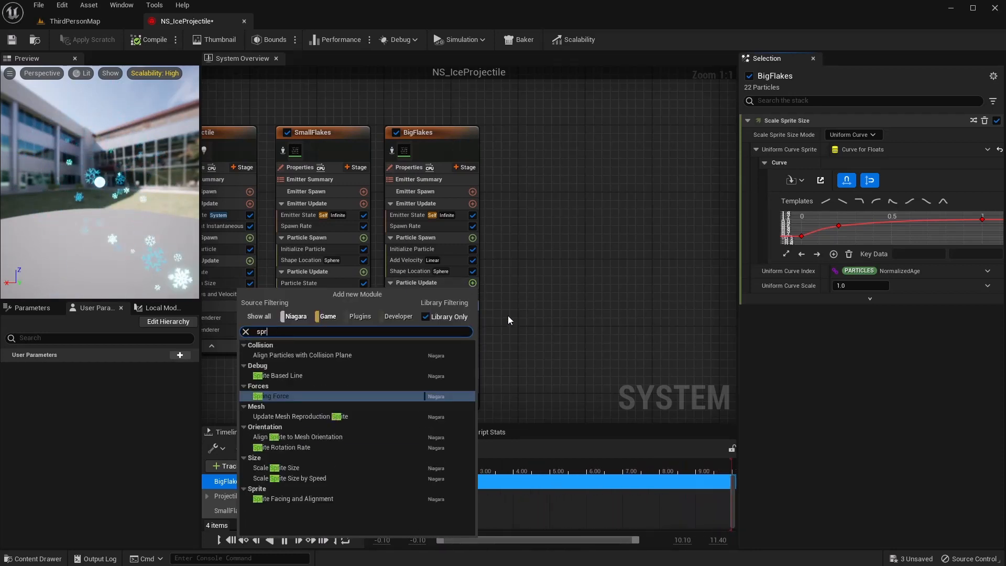
pyautogui.write('ite rot')
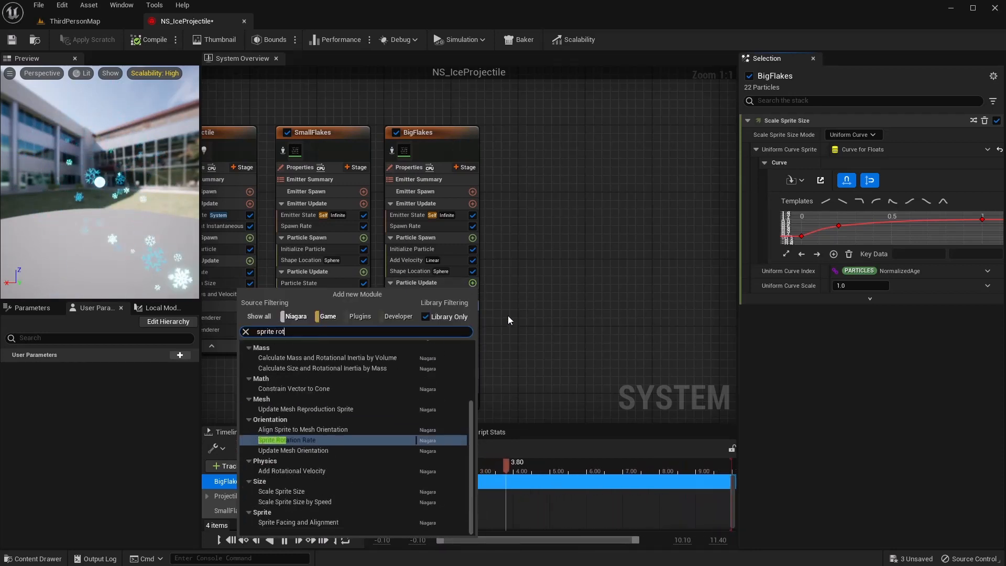
pyautogui.press('Return')
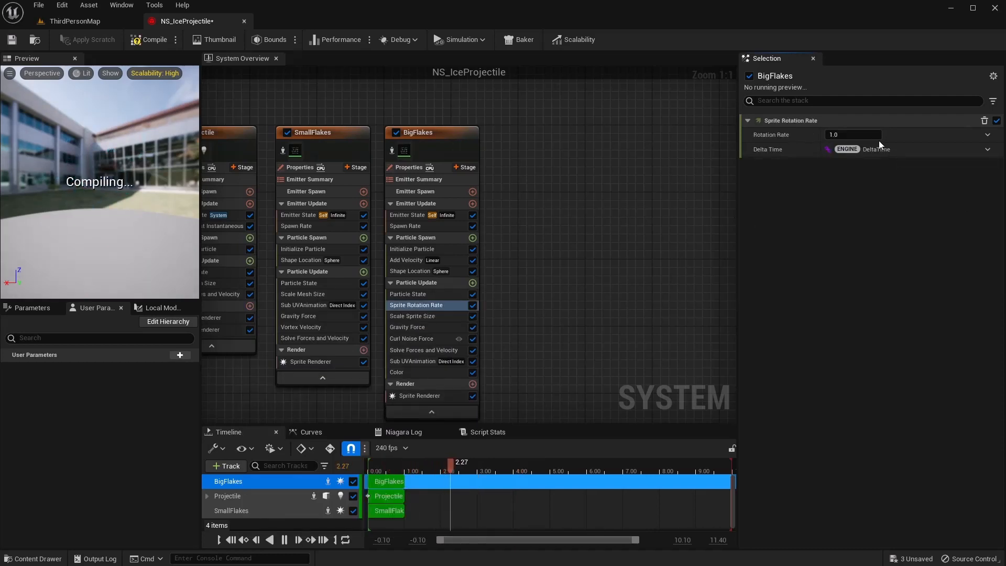
pyautogui.click(865, 135)
pyautogui.write('100')
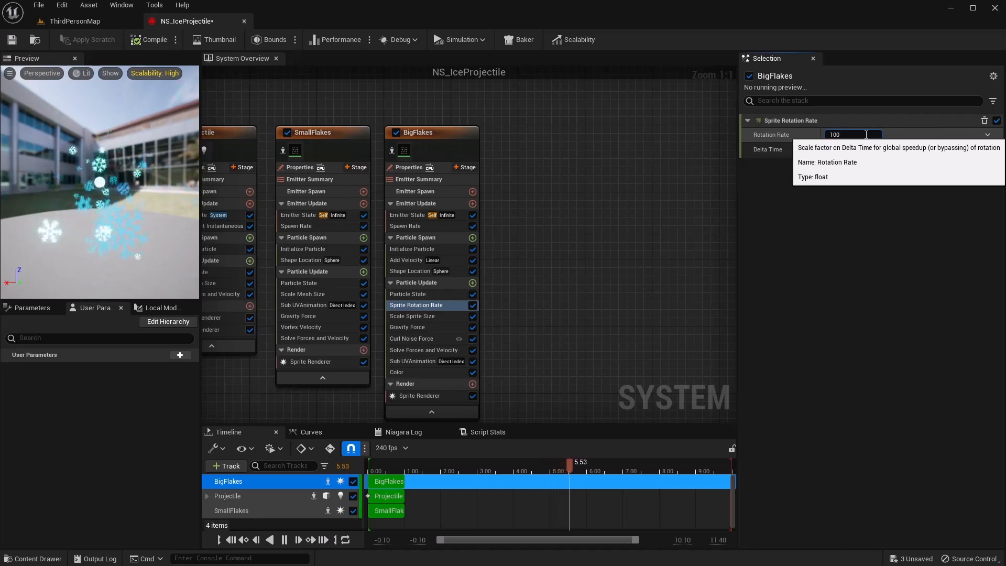
pyautogui.press('Return')
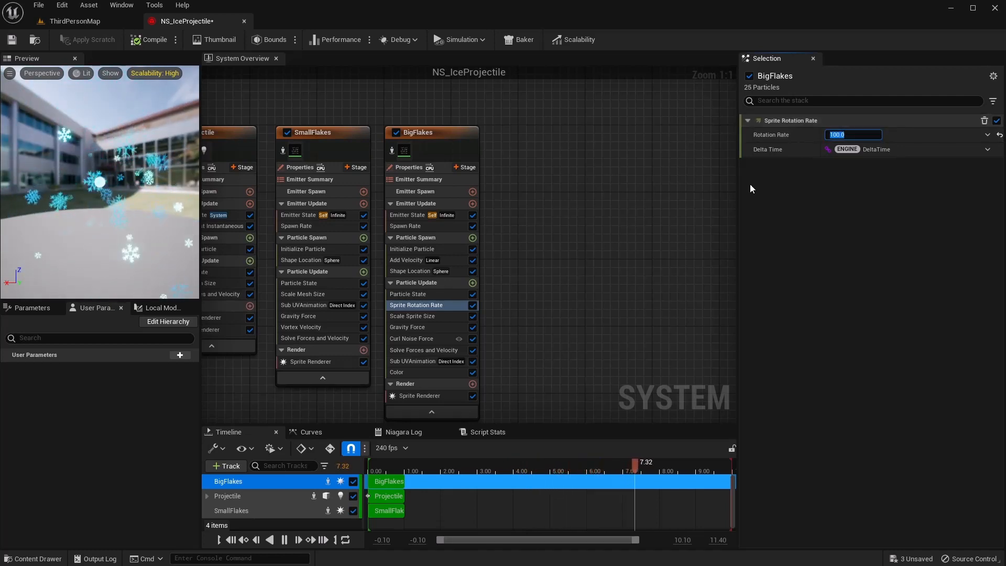
pyautogui.click(149, 40)
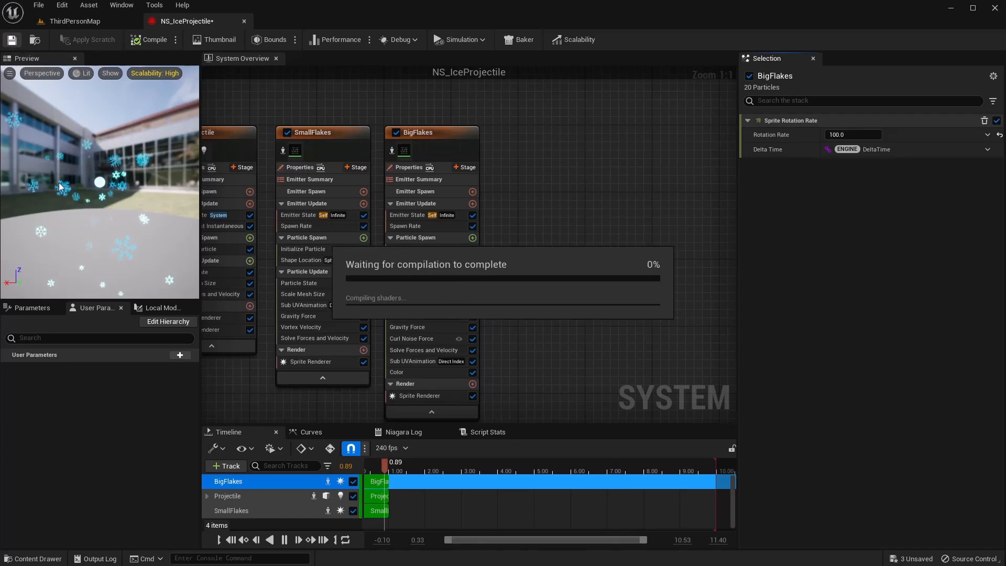
# - Save the system, and add an empty emitter named Smoke beside BigFlakes
pyautogui.hotkey('ctrl', 's')
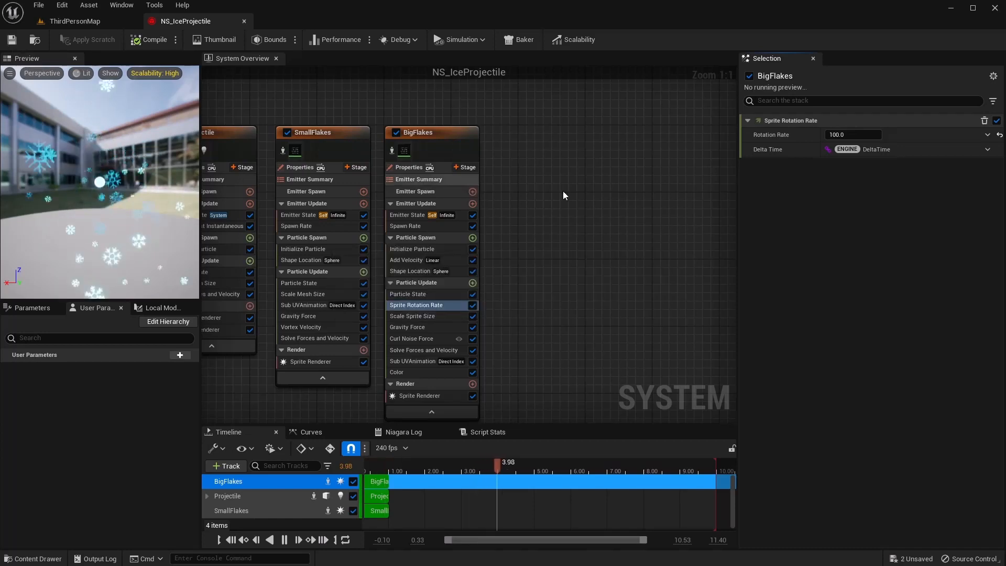
pyautogui.rightClick(477, 130)
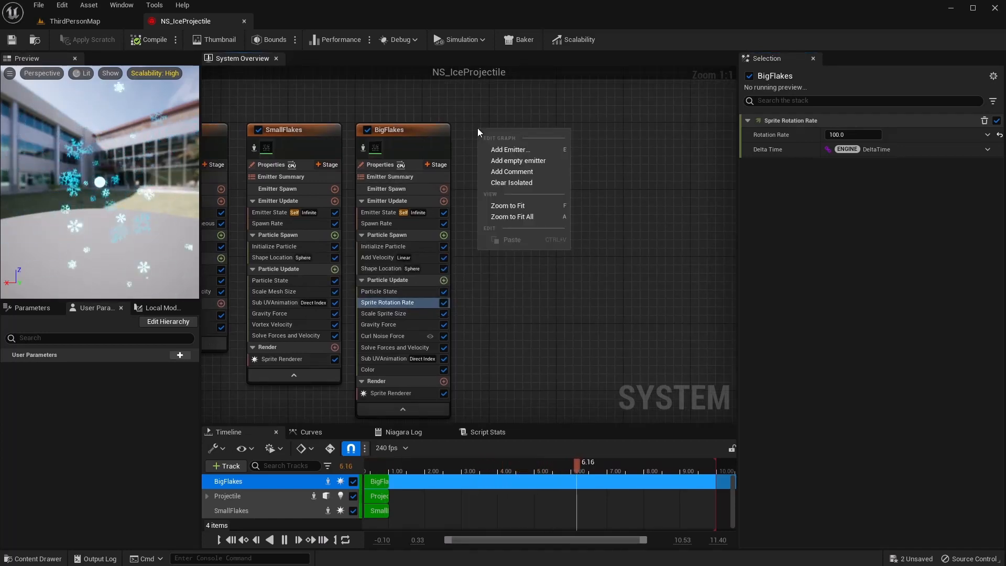
pyautogui.click(492, 149)
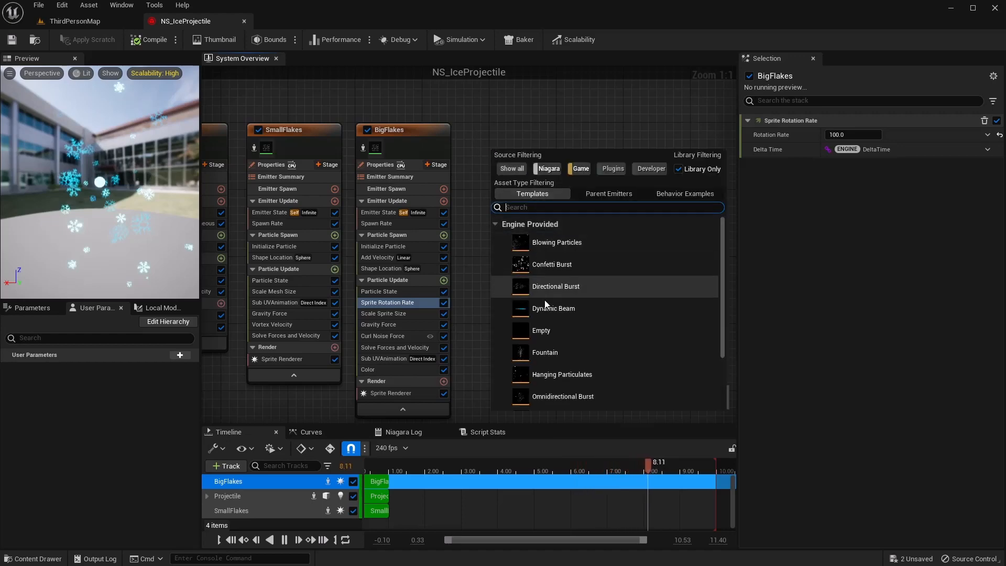
pyautogui.doubleClick(541, 330)
pyautogui.rightClick(468, 159)
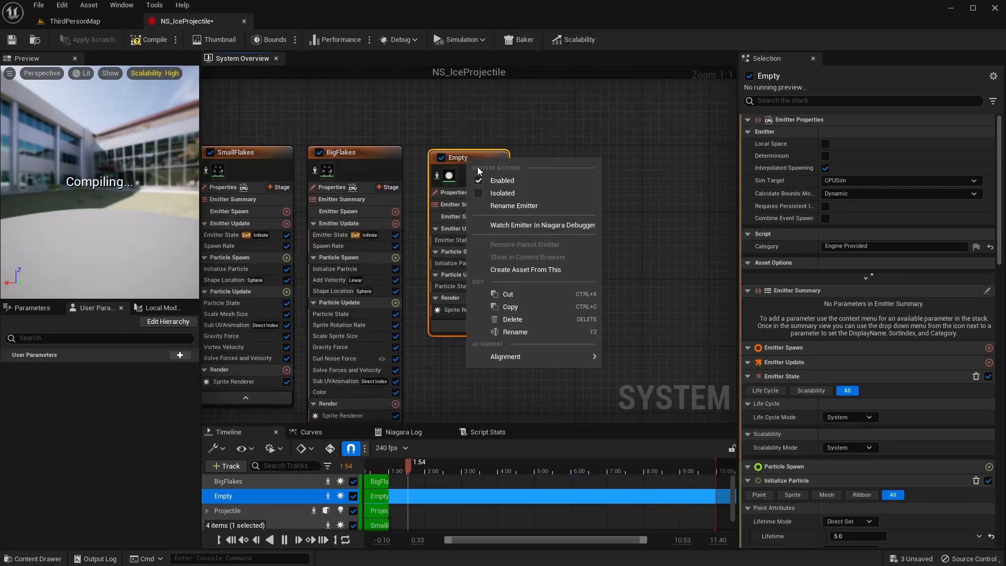
pyautogui.click(505, 206)
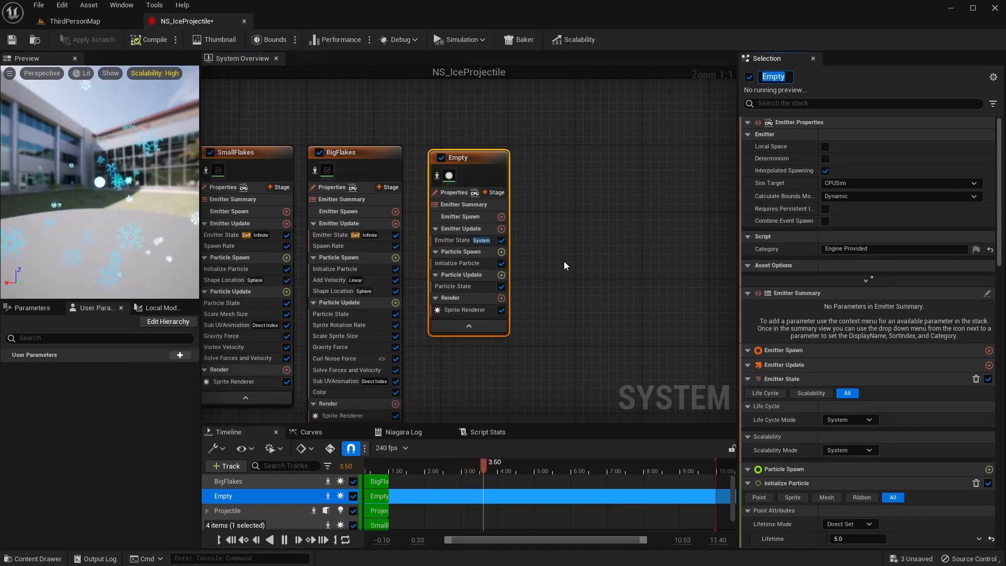
pyautogui.write('Smoke')
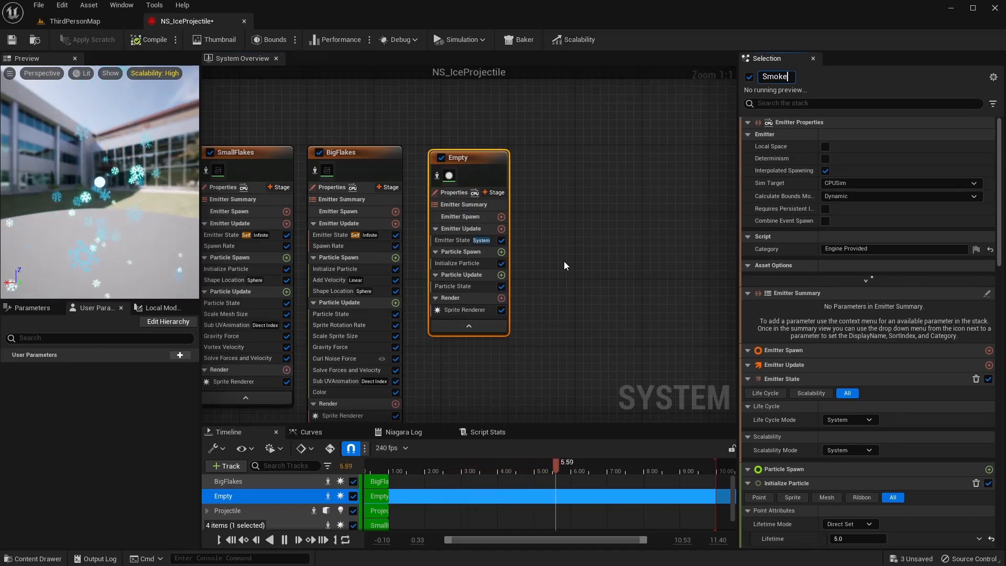
pyautogui.press('Return')
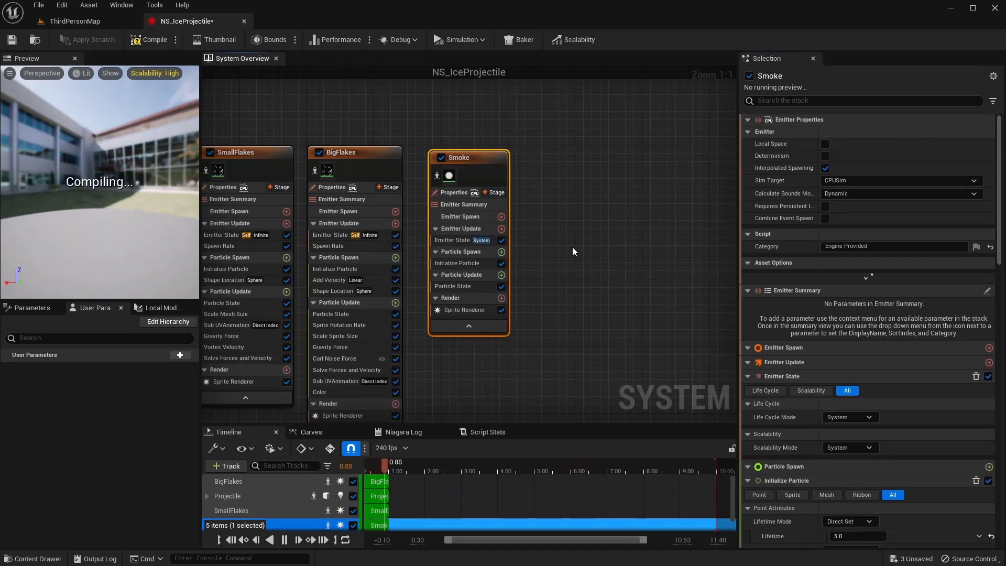
# - Set the Life Cycle Mode of the Smoke emitter's Emitter State to Self
pyautogui.click(464, 242)
pyautogui.click(863, 163)
pyautogui.click(863, 186)
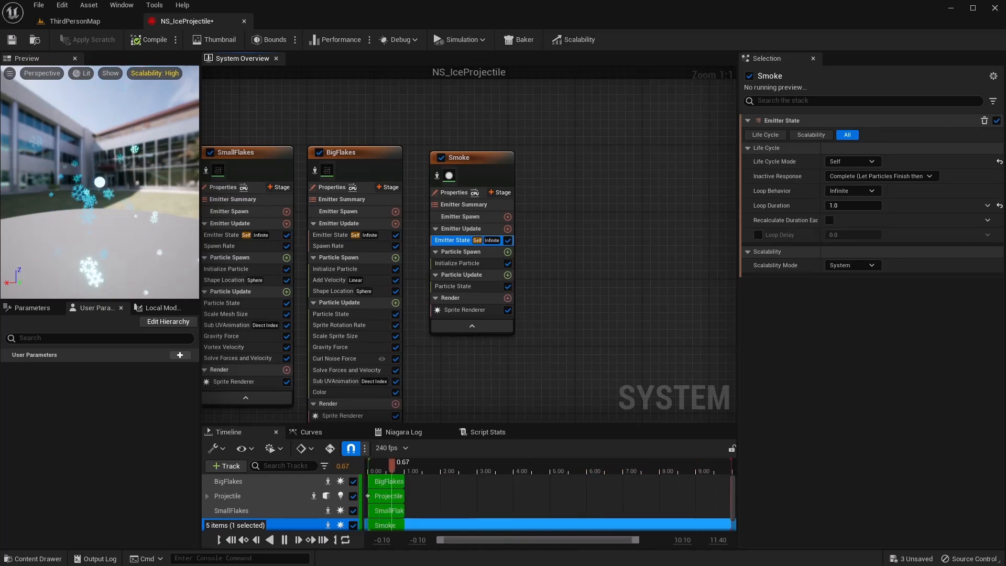
# - Add a Spawn Rate module to Smoke's Emitter Update and set its SpawnRate to 30
pyautogui.click(508, 229)
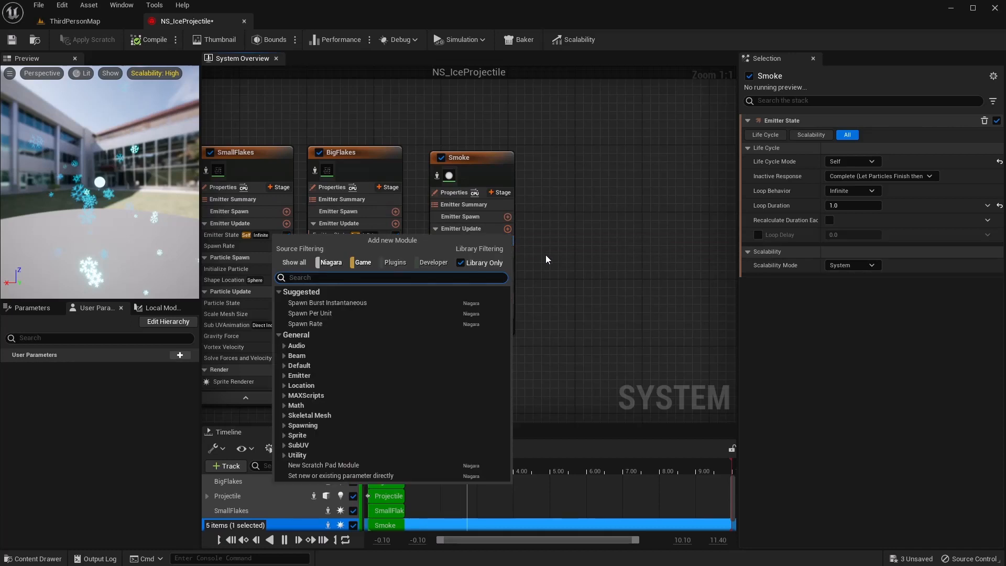
pyautogui.write('spawn')
pyautogui.press('Return')
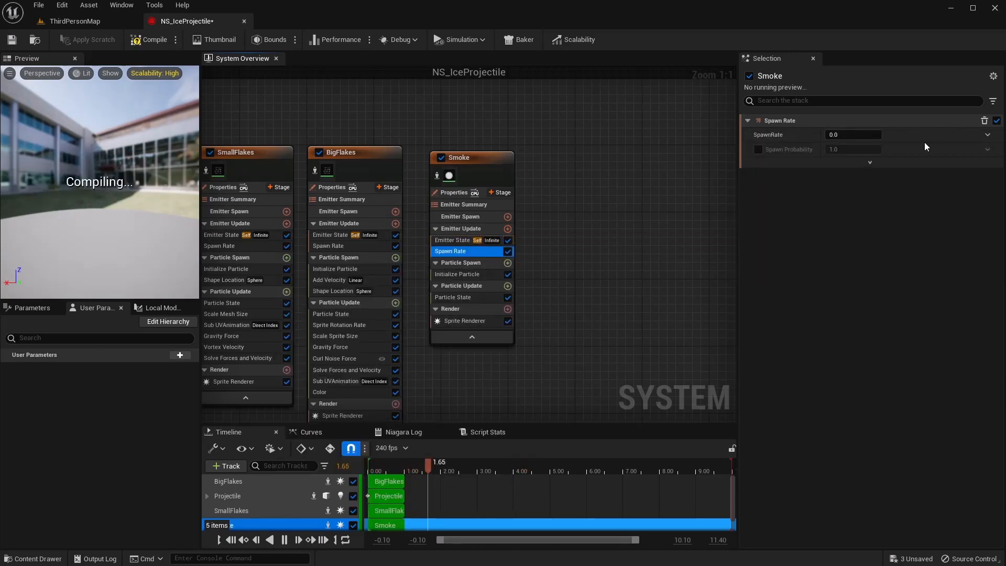
pyautogui.click(845, 135)
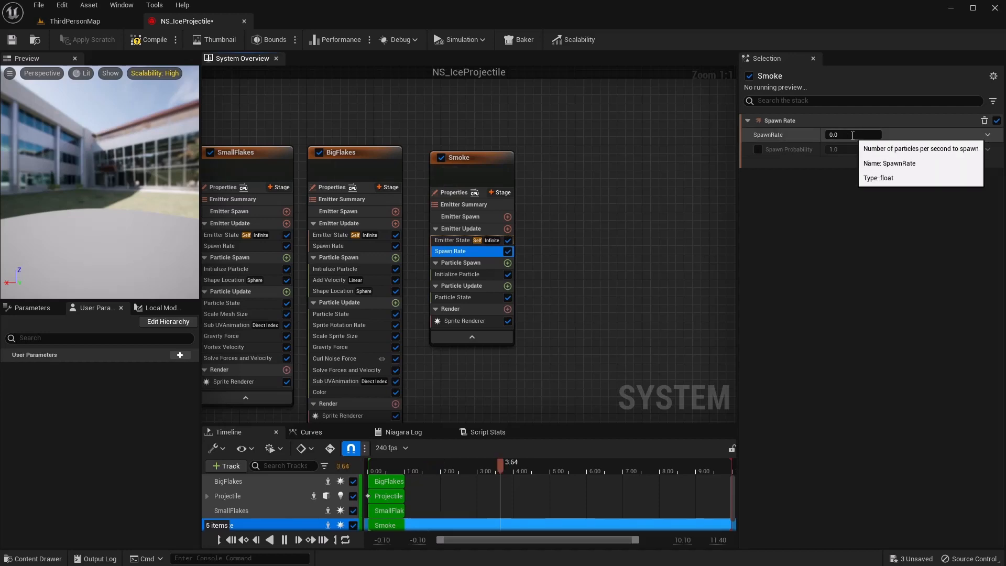
pyautogui.write('30')
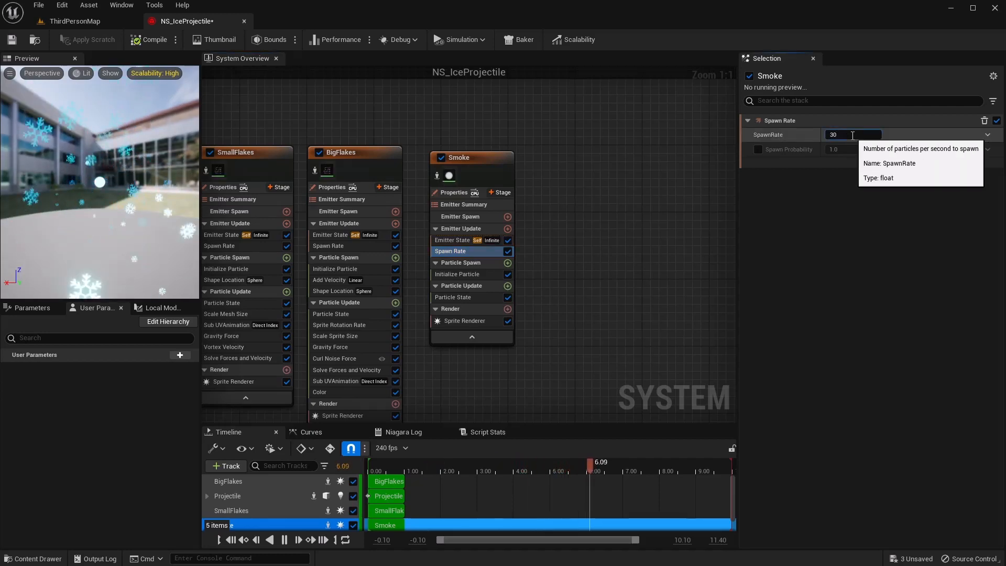
pyautogui.press('Return')
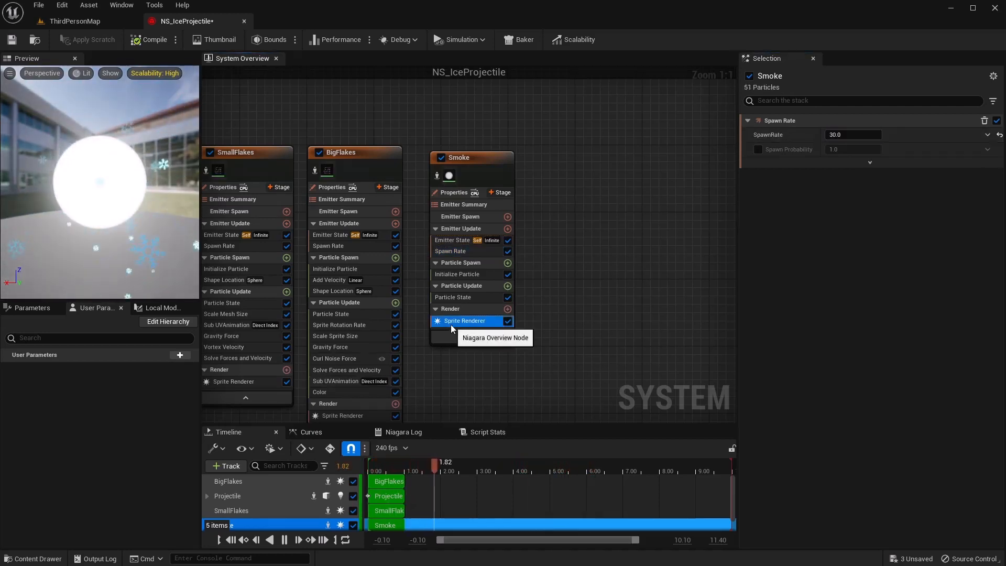
# - Search the material choices of Smoke's Sprite Renderer for "snow" without assigning one
pyautogui.click(450, 321)
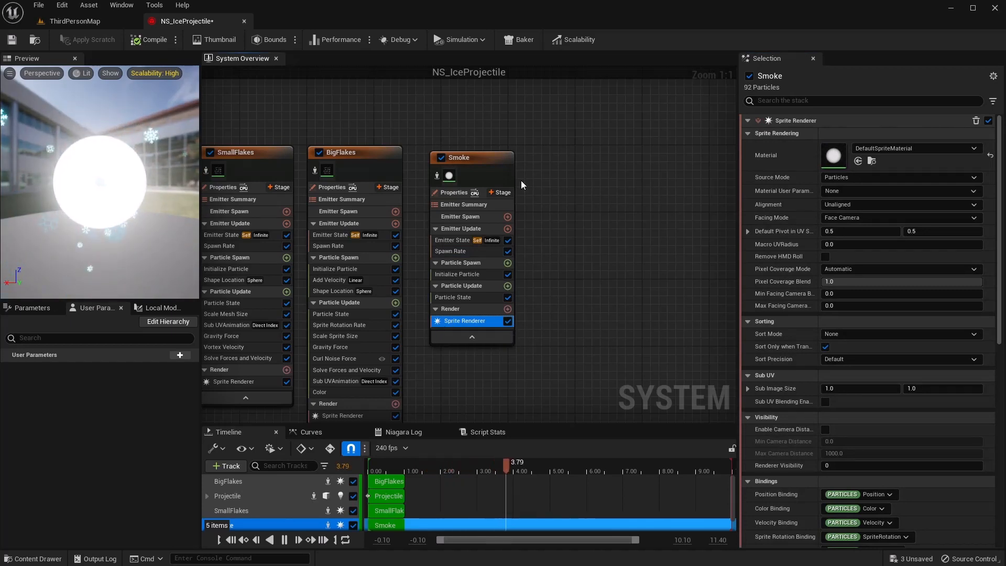
pyautogui.click(959, 147)
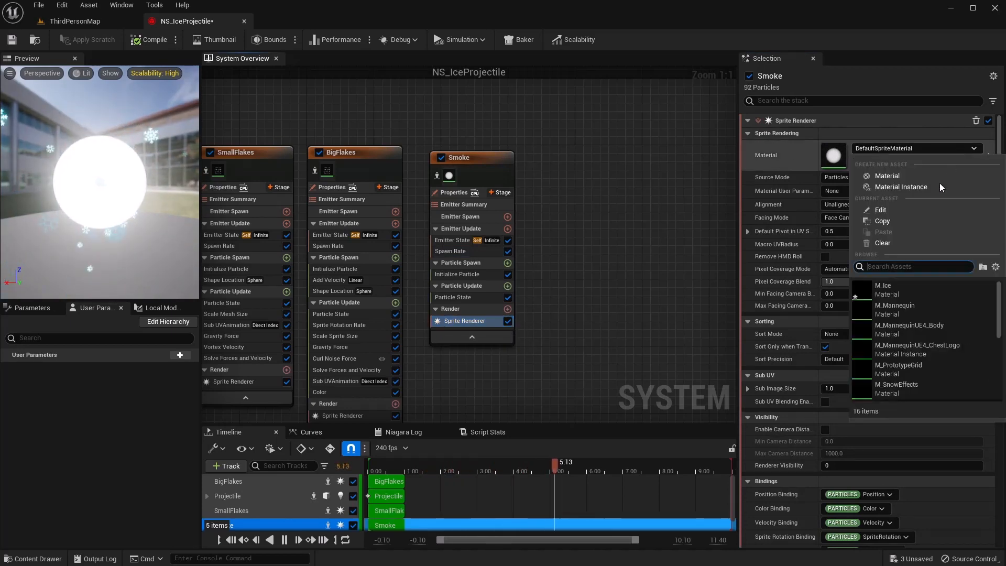
pyautogui.scroll(-5, 927, 322)
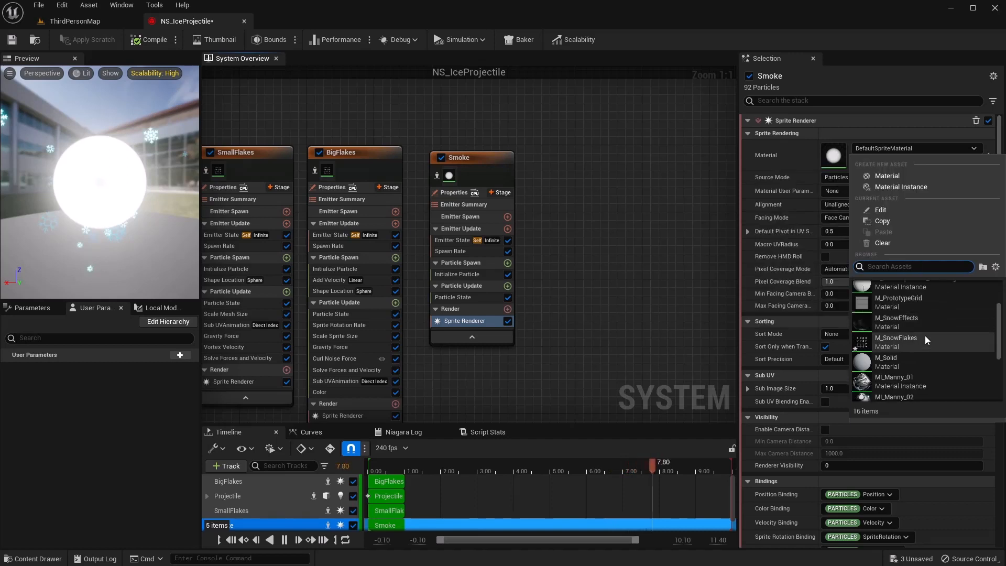
pyautogui.scroll(1, 925, 335)
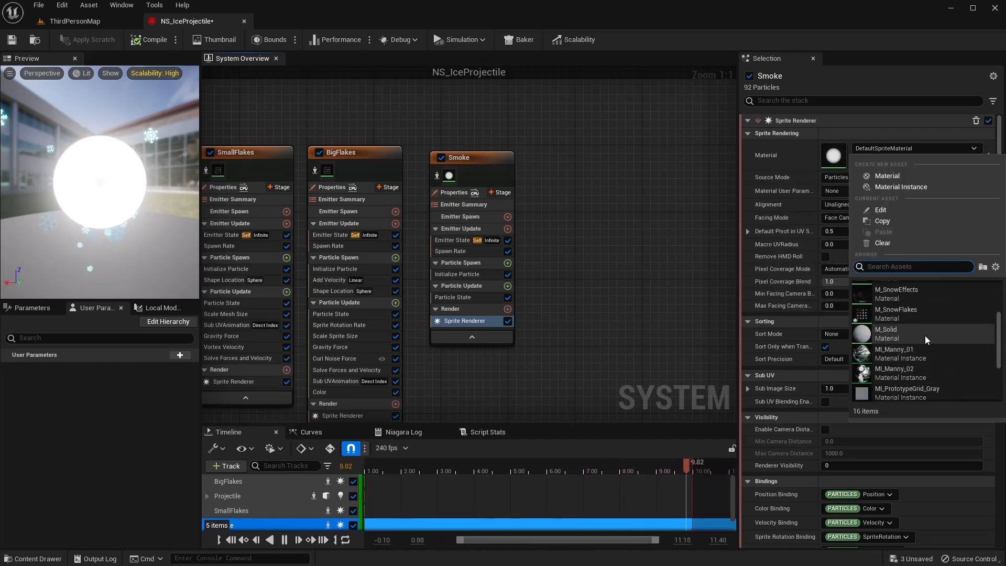
pyautogui.scroll(5, 925, 335)
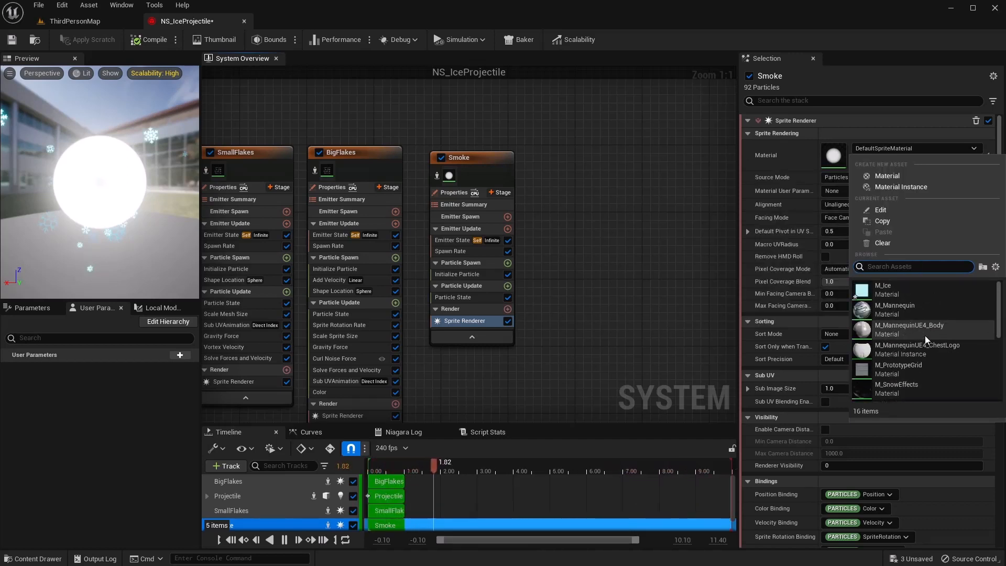
pyautogui.write('snow')
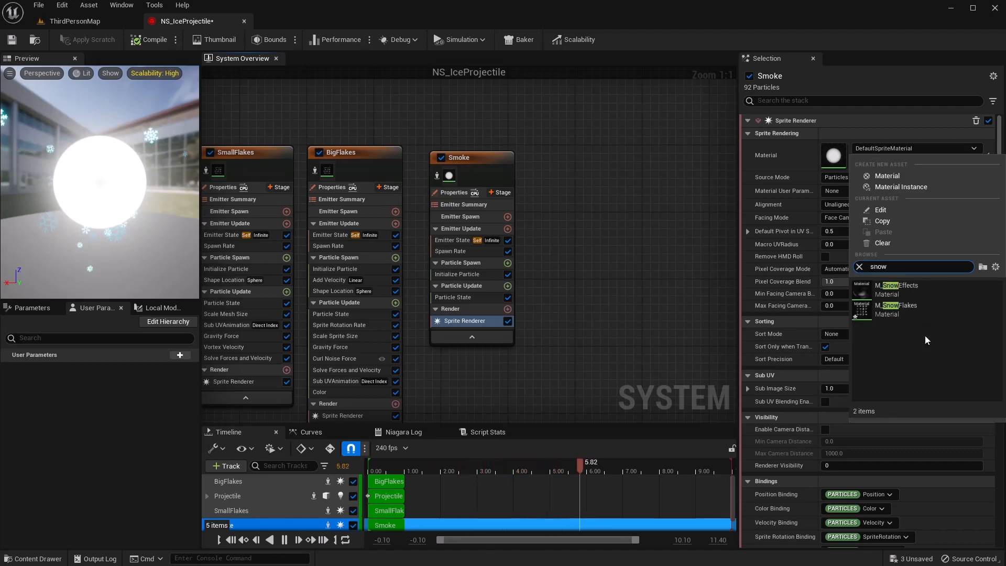
pyautogui.click(608, 256)
# - Switch to the ThirdPersonMap level and create a new material named M_SnowSmoke in the Content folder
pyautogui.click(74, 21)
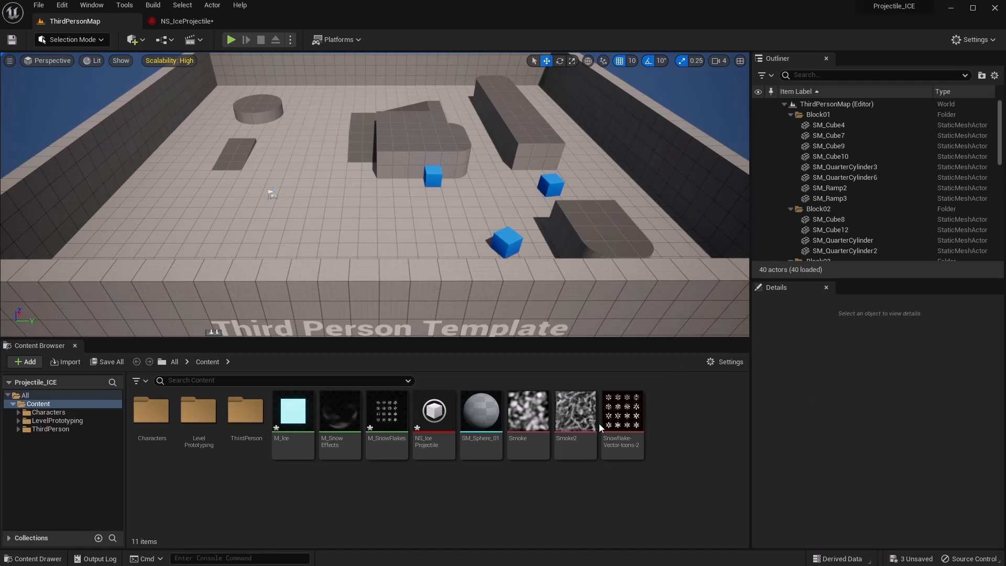
pyautogui.rightClick(675, 422)
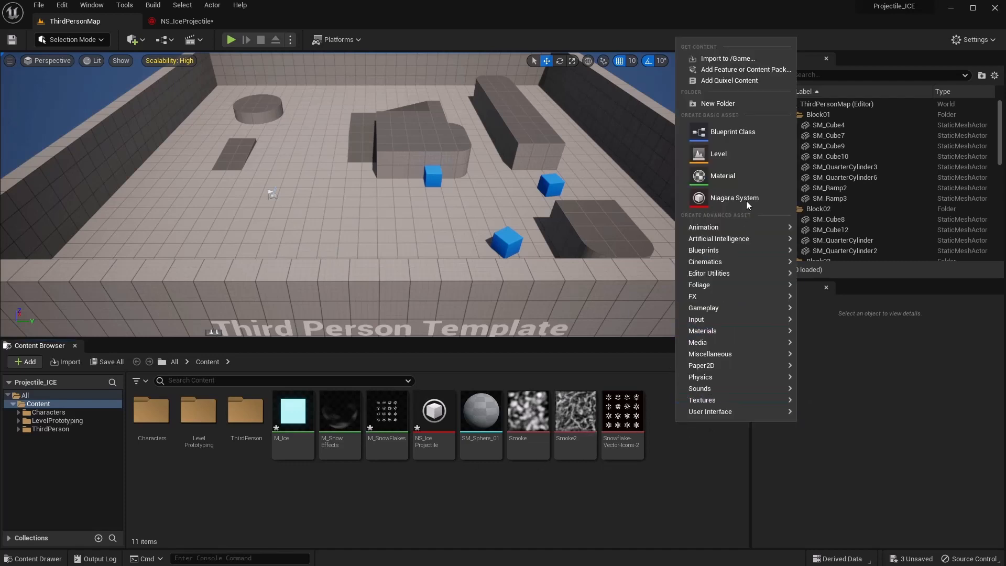
pyautogui.click(723, 176)
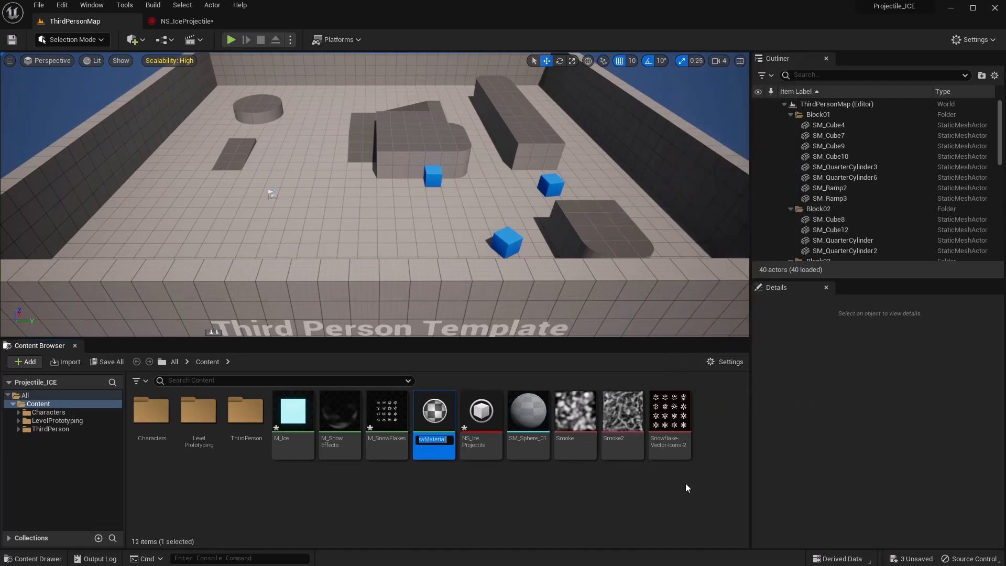
pyautogui.write('M')
pyautogui.write('_SnowSmoke')
pyautogui.press('Return')
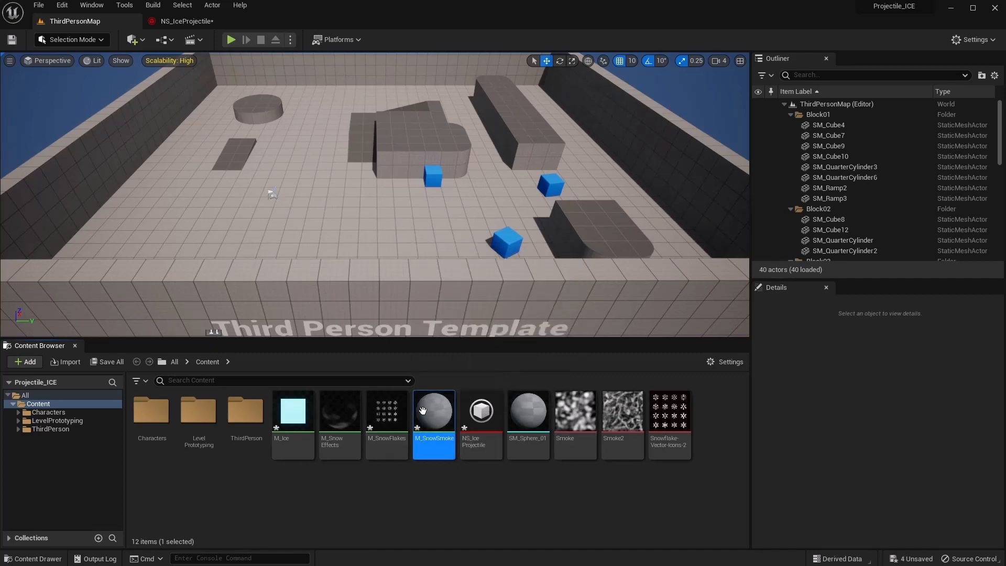
# - Open M_SnowSmoke and set its blend mode to Translucent and its shading model to Unlit
pyautogui.doubleClick(423, 410)
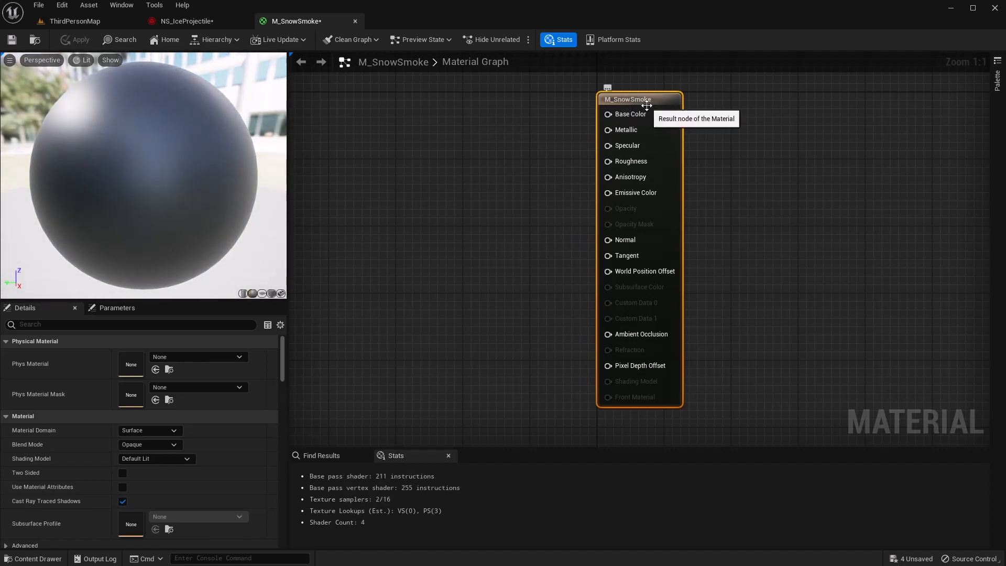
pyautogui.click(151, 445)
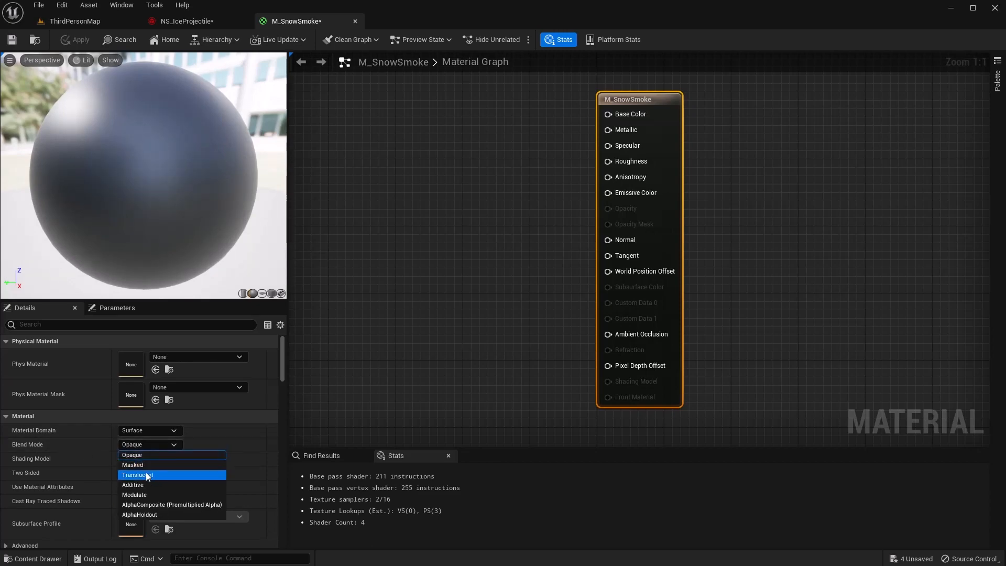
pyautogui.click(145, 473)
pyautogui.click(150, 457)
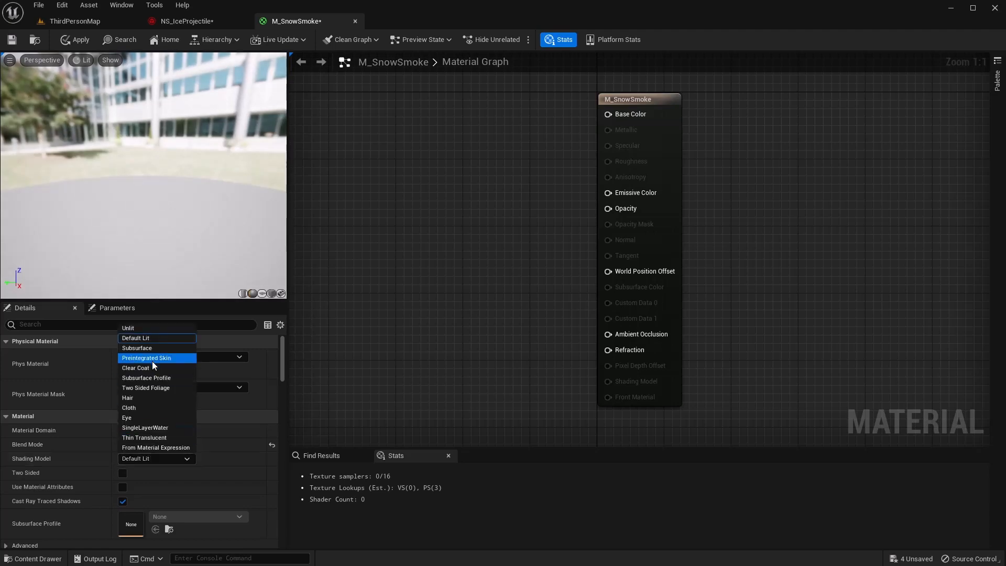
pyautogui.click(149, 328)
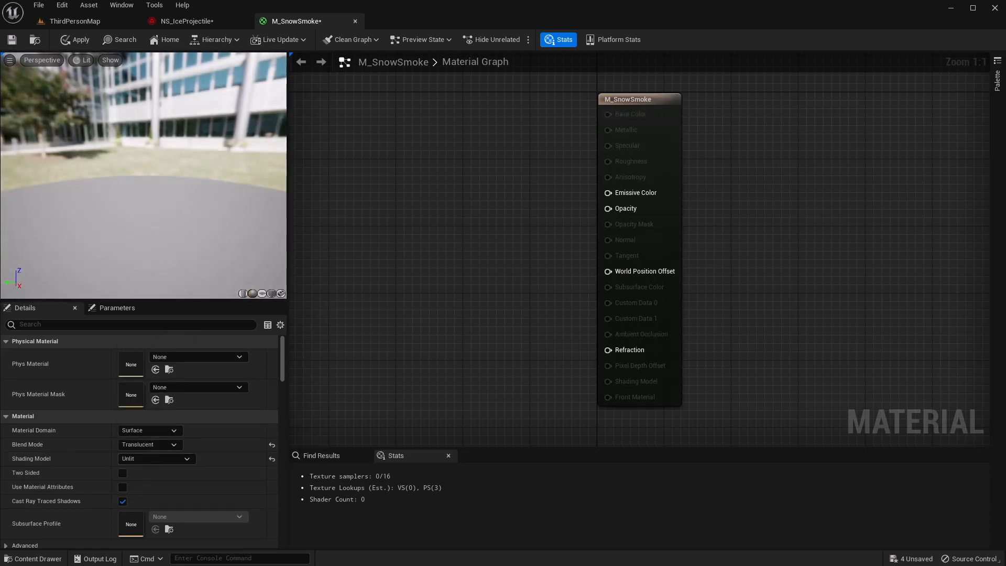
# - Add a Texture Sample node to the material graph, well to the left of the result node
pyautogui.moveTo(385, 93); pyautogui.dragTo(720, 184, button='right')
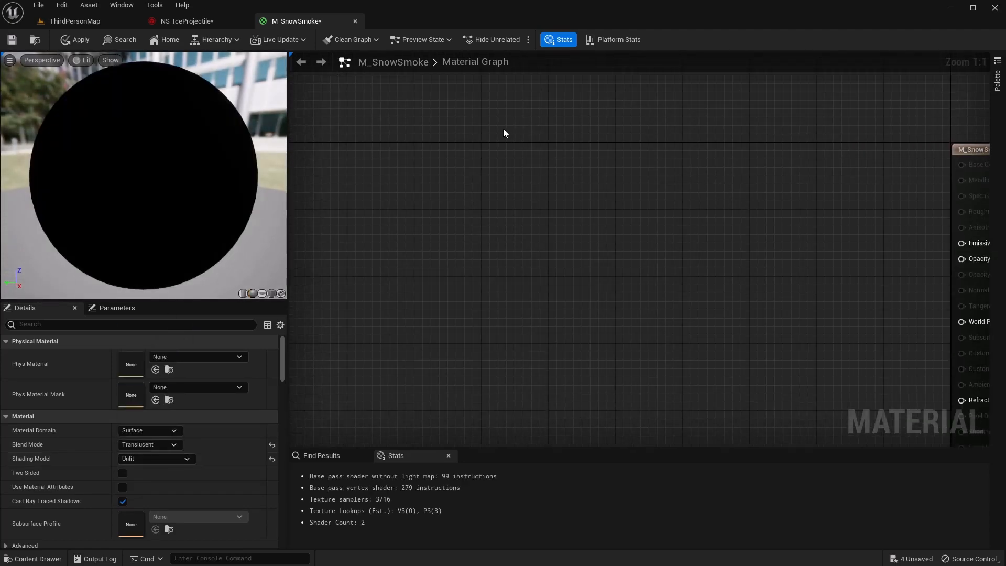
pyautogui.rightClick(485, 126)
pyautogui.write('text')
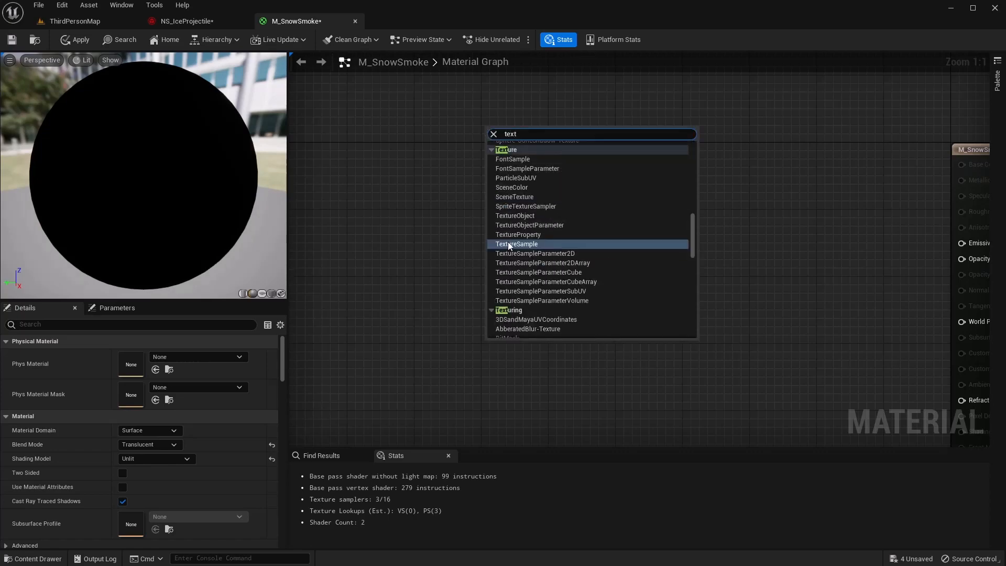
pyautogui.click(507, 242)
pyautogui.moveTo(529, 128); pyautogui.dragTo(458, 112)
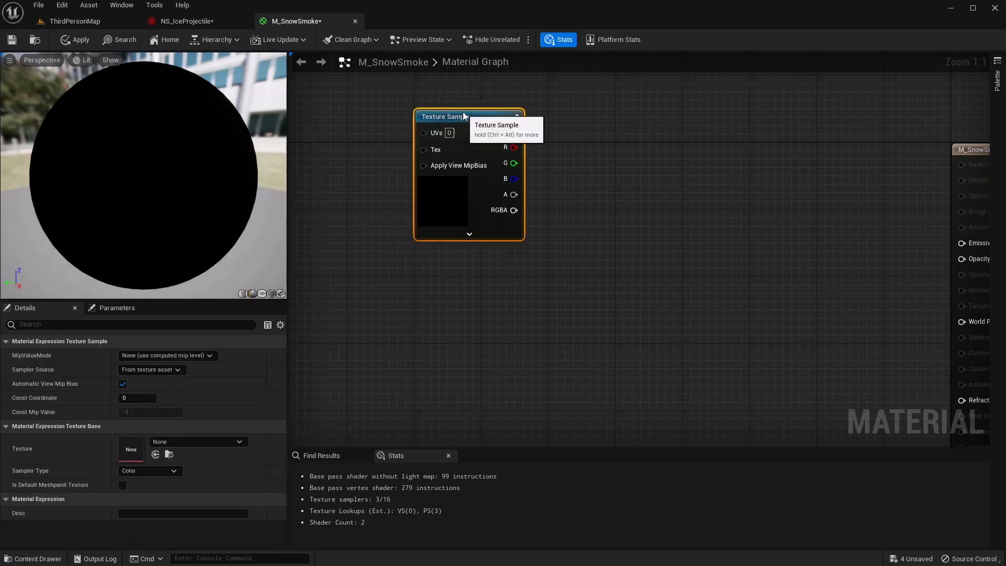
# - Add a RadialGradientExponential node between the Texture Sample and the result node, and connect the texture's RGB output to its UVs
pyautogui.moveTo(587, 175); pyautogui.dragTo(537, 212, button='right')
pyautogui.rightClick(579, 142)
pyautogui.write('rad')
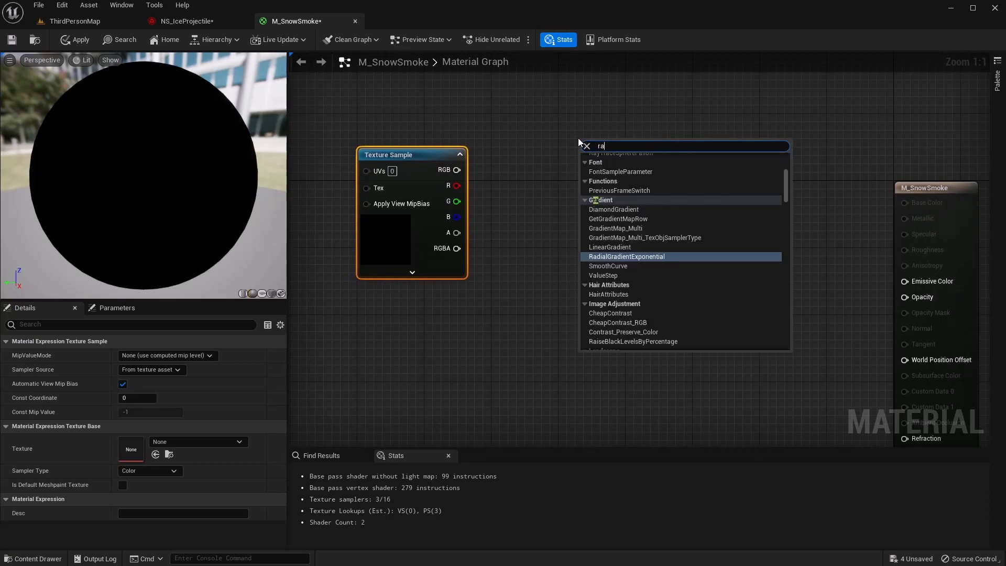
pyautogui.click(617, 252)
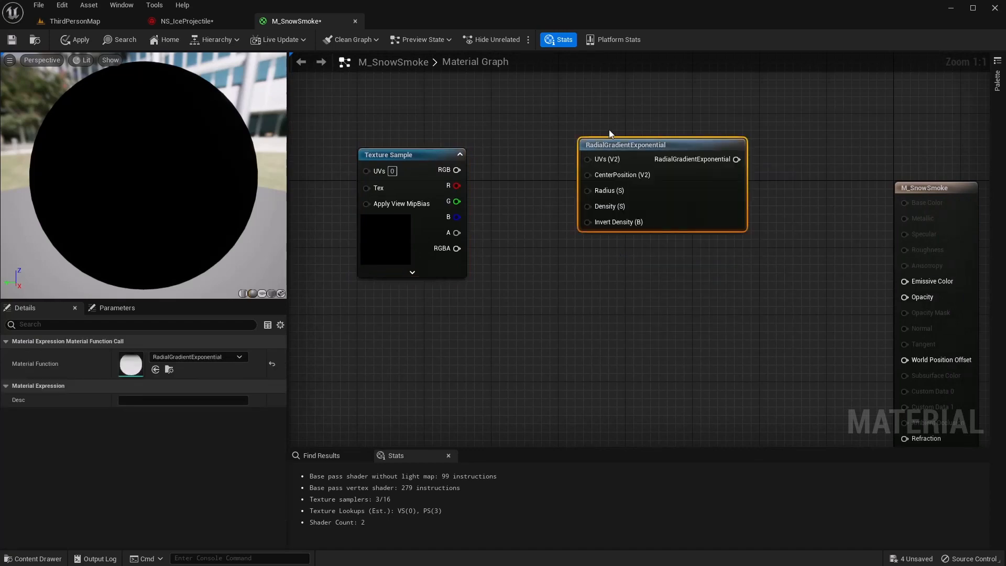
pyautogui.moveTo(610, 145); pyautogui.dragTo(573, 146)
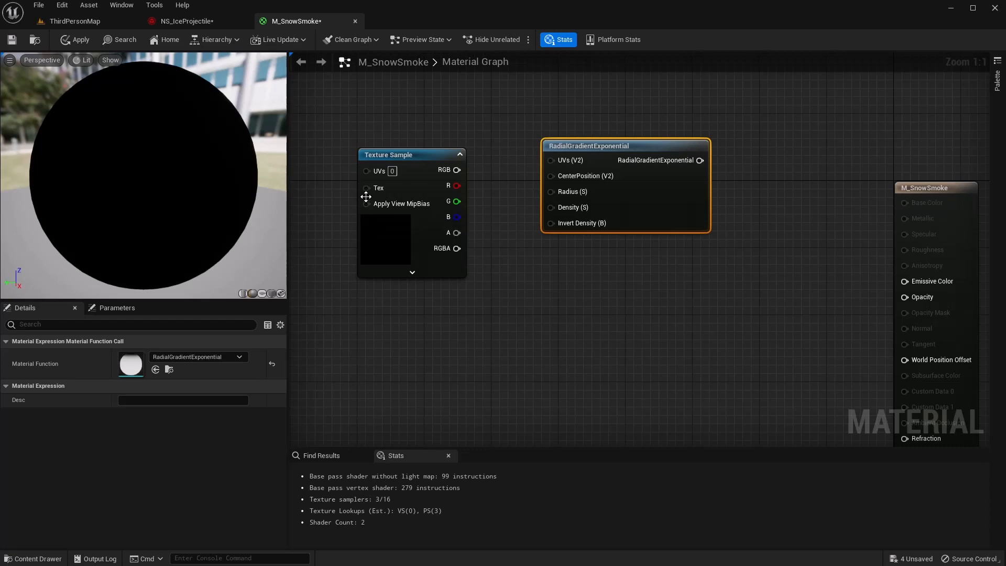
pyautogui.moveTo(455, 171); pyautogui.dragTo(553, 160)
# - Add a Constant node beside the RadialGradientExponential node and connect it to the Density input
pyautogui.click(497, 221)
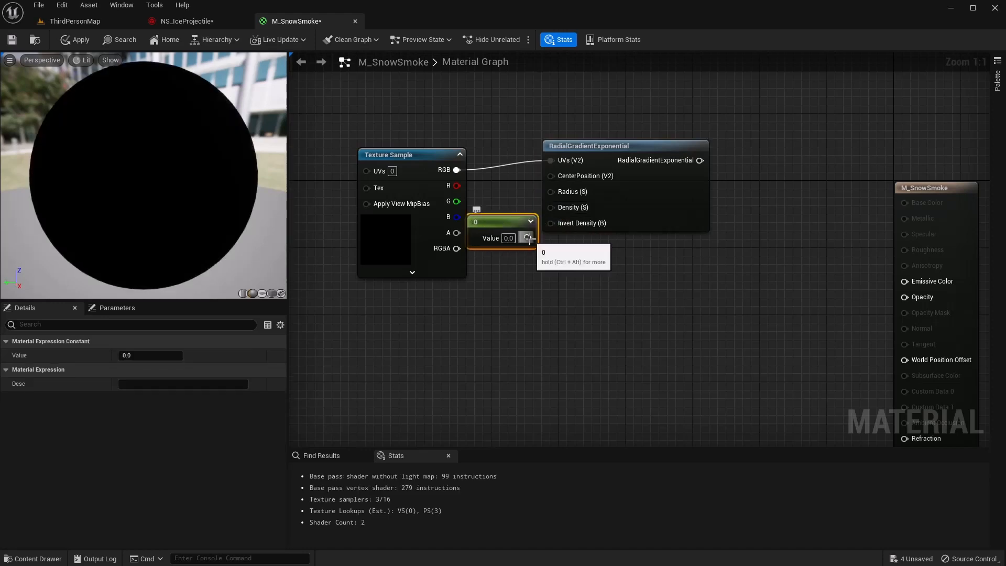
pyautogui.moveTo(527, 237); pyautogui.dragTo(550, 208)
pyautogui.moveTo(551, 168); pyautogui.dragTo(516, 236)
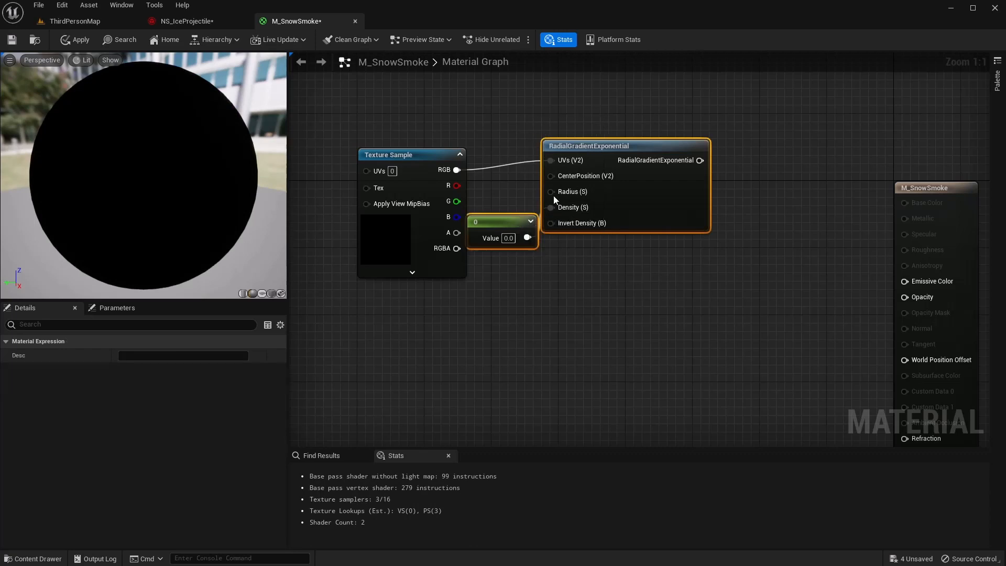
# - Move the RadialGradientExponential and Constant nodes farther from the Texture Sample and set the constant's value to 2
pyautogui.moveTo(588, 143); pyautogui.dragTo(633, 141)
pyautogui.click(559, 238)
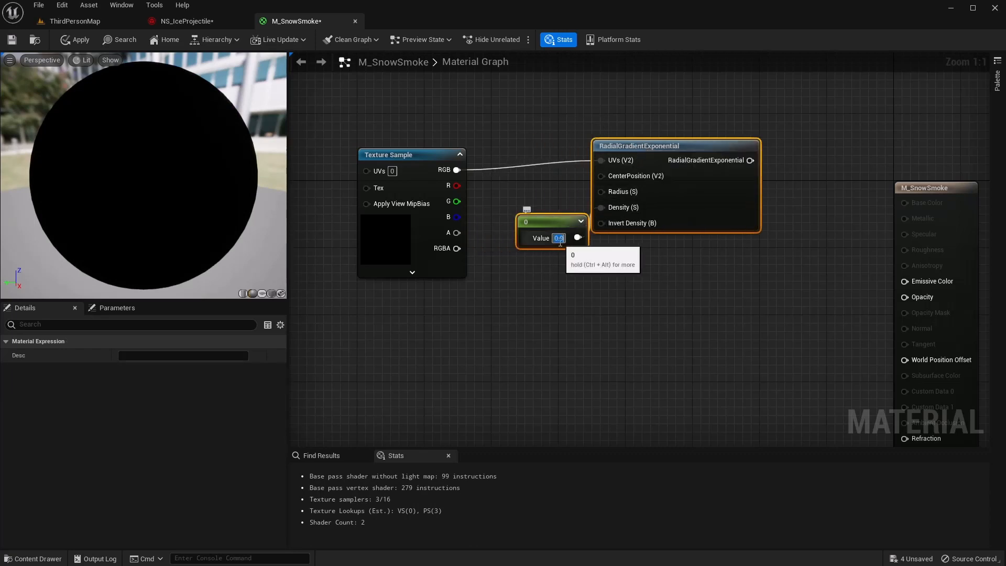
pyautogui.click(566, 294)
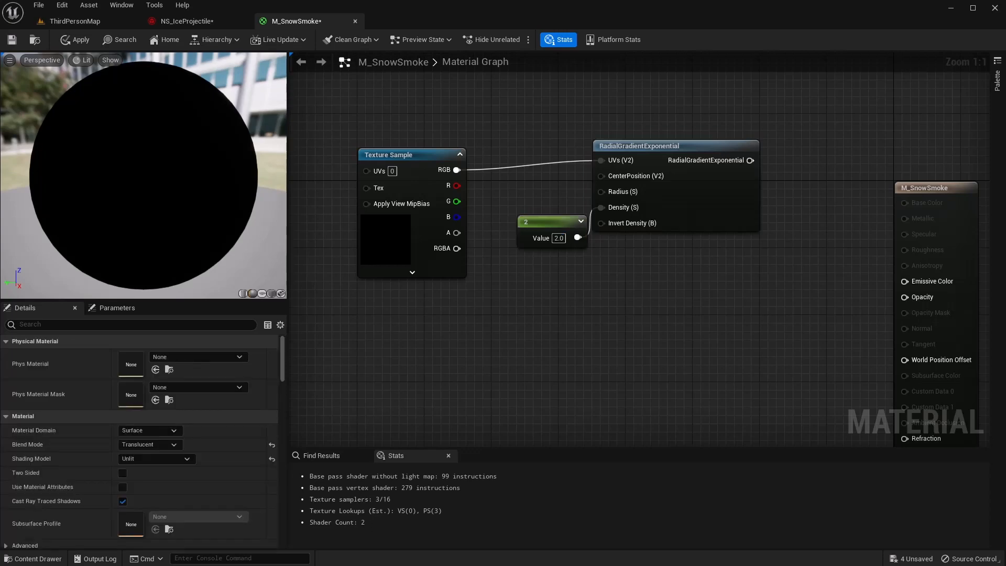
# - Move the Texture Sample, Constant and RadialGradientExponential nodes together farther away from the material result node
pyautogui.scroll(-3, 631, 274)
pyautogui.moveTo(723, 139); pyautogui.dragTo(505, 242)
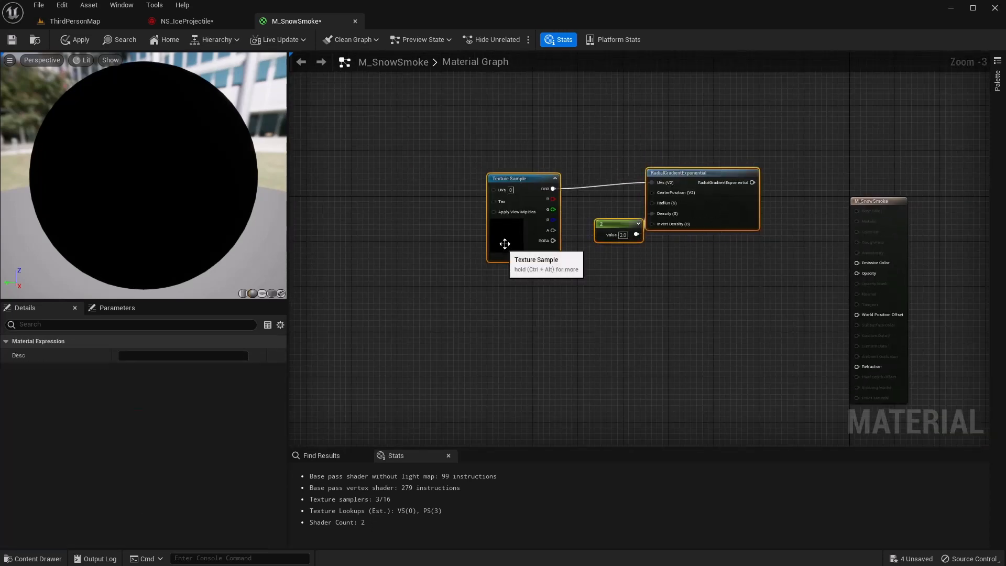
pyautogui.moveTo(509, 178); pyautogui.dragTo(371, 186)
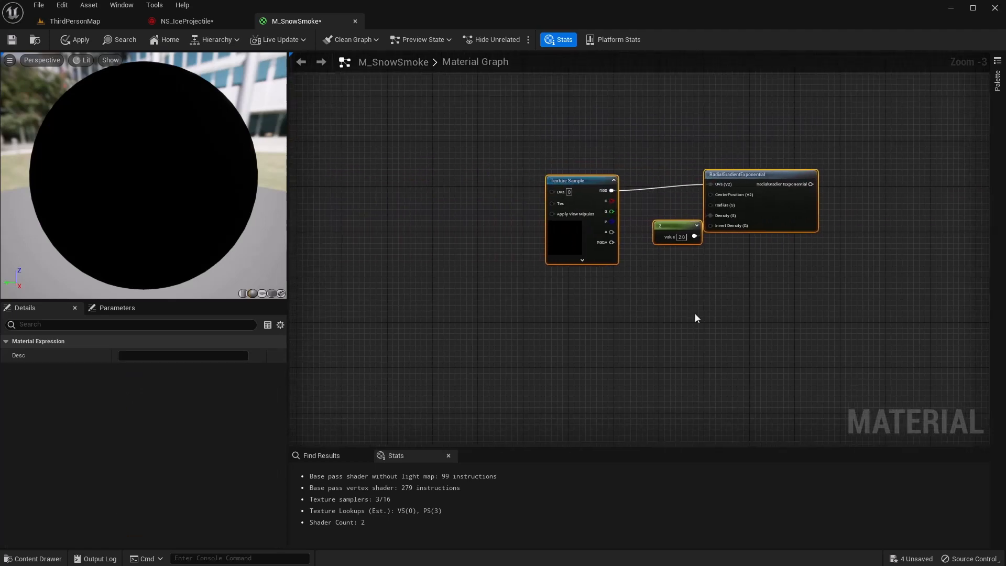
# - Assign the Smoke texture to the Texture Sample node
pyautogui.scroll(3, 466, 223)
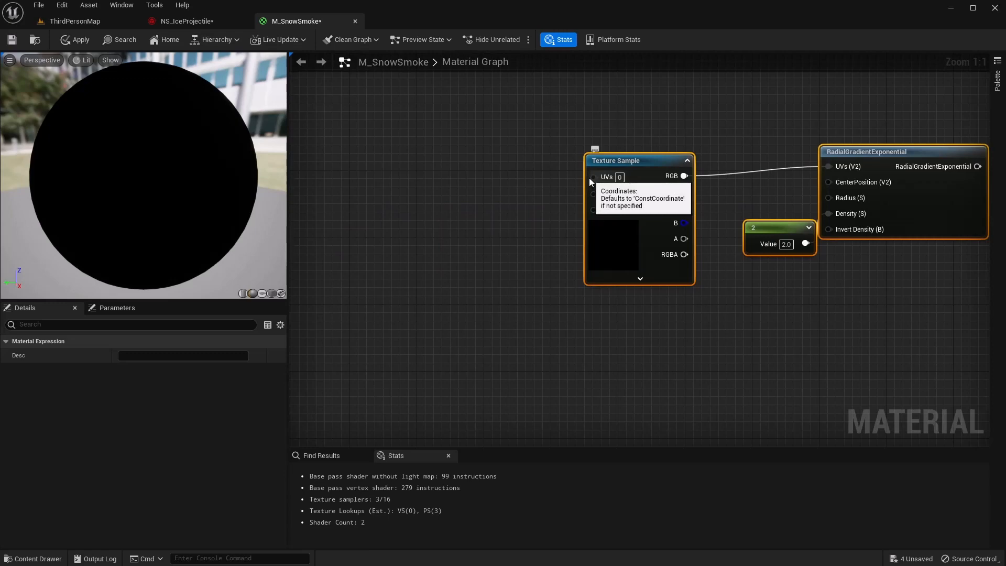
pyautogui.moveTo(593, 177); pyautogui.dragTo(581, 180)
pyautogui.click(613, 168)
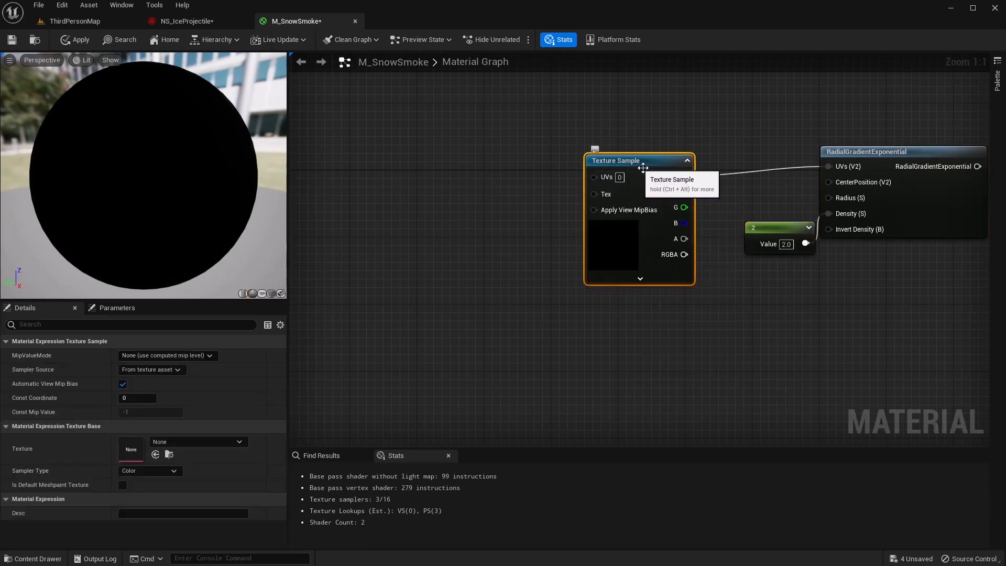
pyautogui.click(231, 443)
pyautogui.click(196, 333)
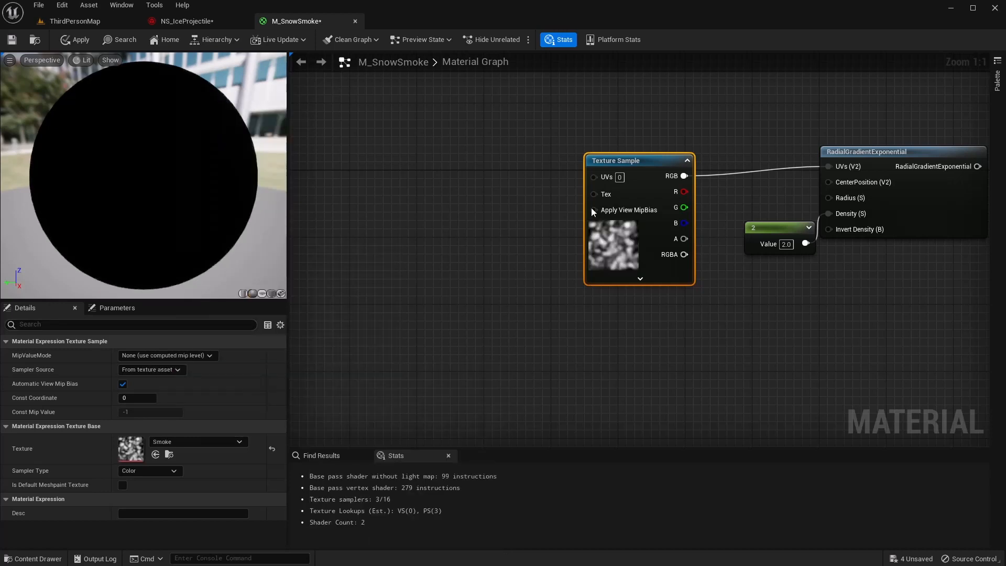
# - Add a Panner node feeding the Texture Sample's UVs input and align it beside that node
pyautogui.moveTo(593, 177); pyautogui.dragTo(454, 179)
pyautogui.write('p')
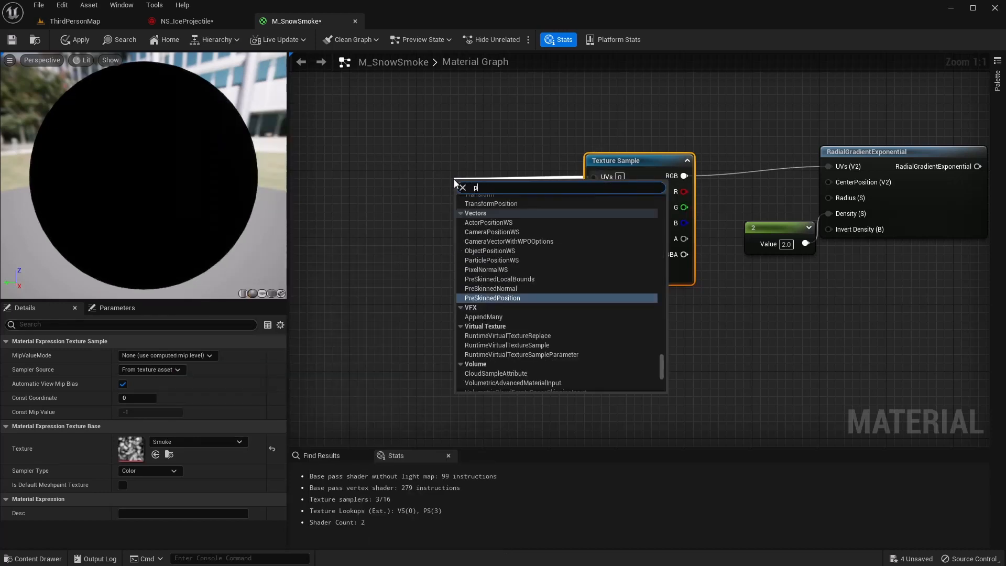
pyautogui.write('anner')
pyautogui.press('Return')
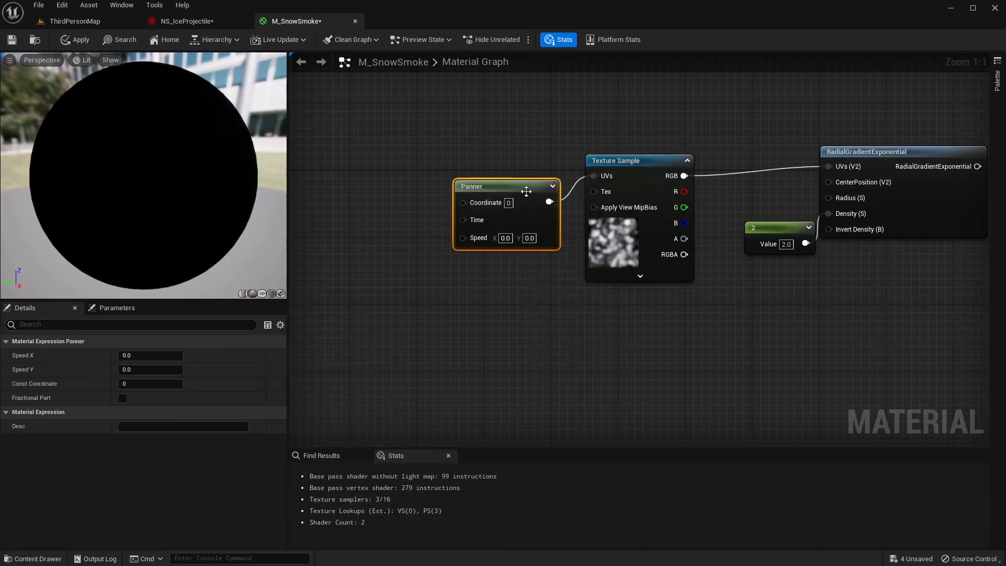
pyautogui.moveTo(525, 191); pyautogui.dragTo(539, 174)
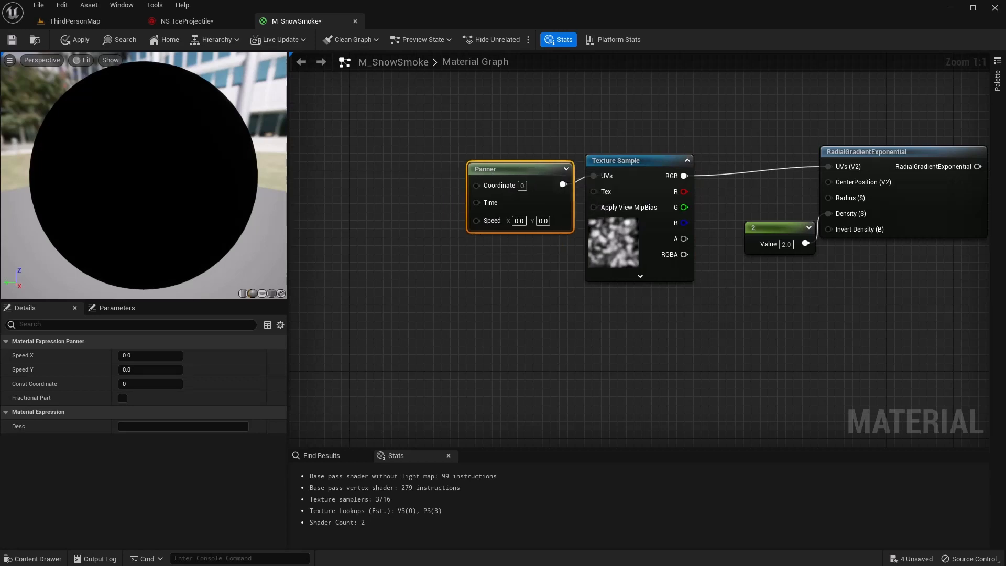
# - Add a TexCoord node before the Panner, connect it to the Panner's Coordinate input and align the two nodes
pyautogui.moveTo(476, 185); pyautogui.dragTo(424, 269)
pyautogui.click(342, 191)
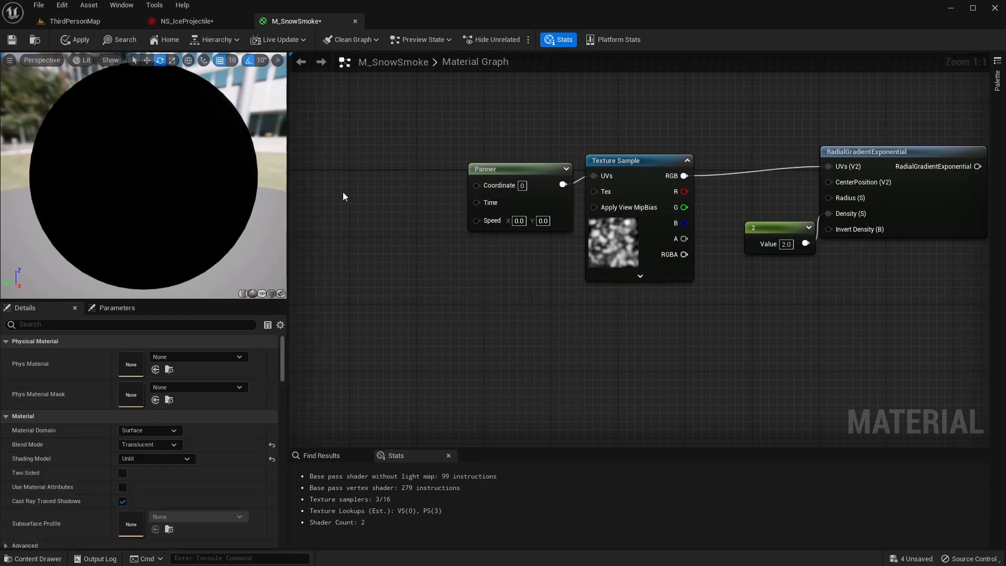
pyautogui.rightClick(342, 191)
pyautogui.write('tect')
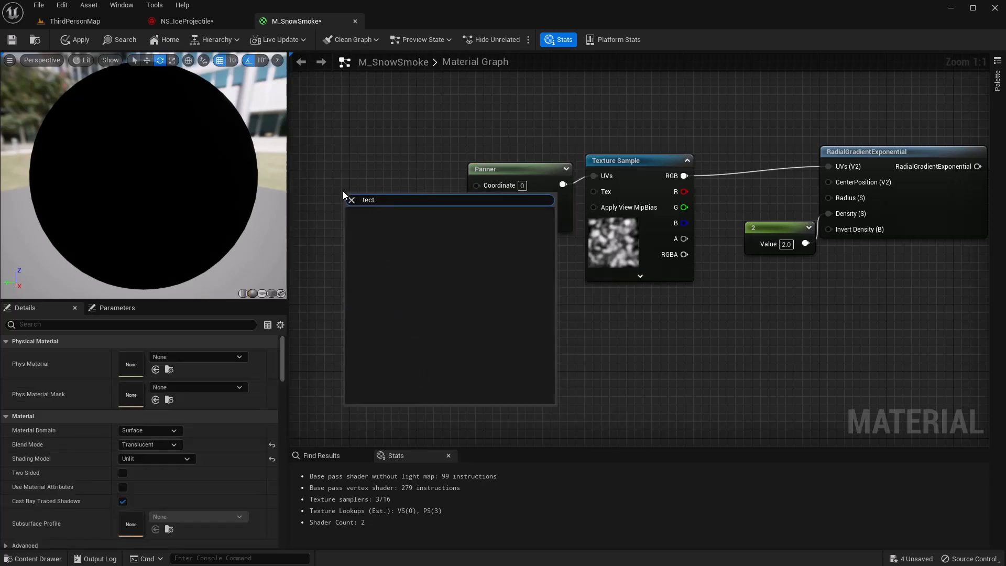
pyautogui.press('BackSpace')
pyautogui.press('BackSpace')
pyautogui.write('xt')
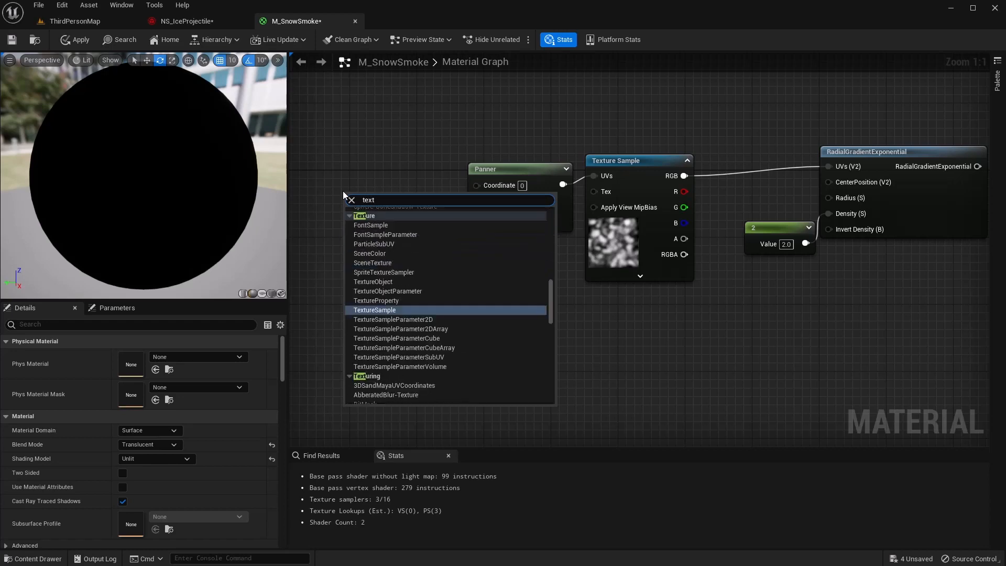
pyautogui.press('BackSpace')
pyautogui.press('Return')
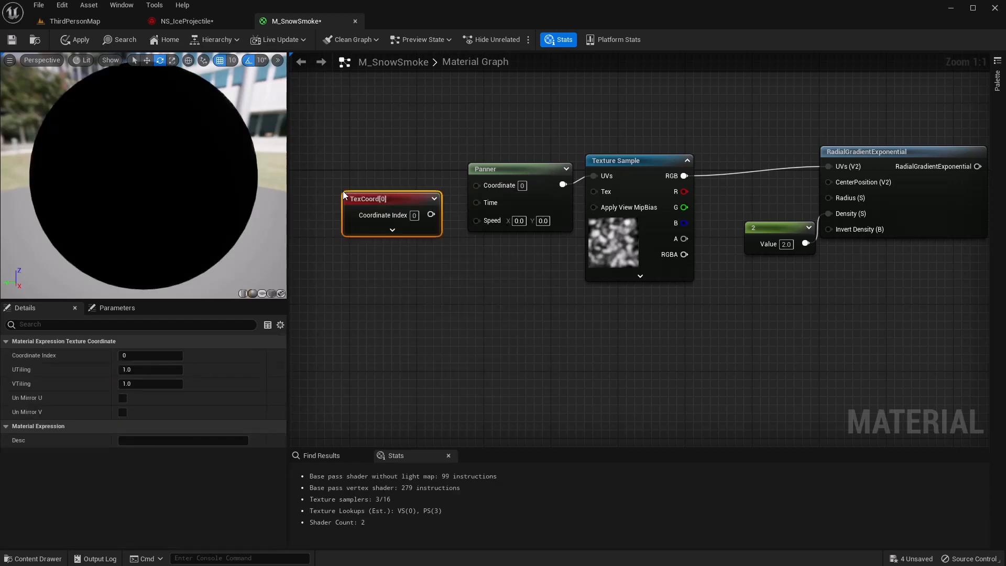
pyautogui.moveTo(430, 214); pyautogui.dragTo(476, 186)
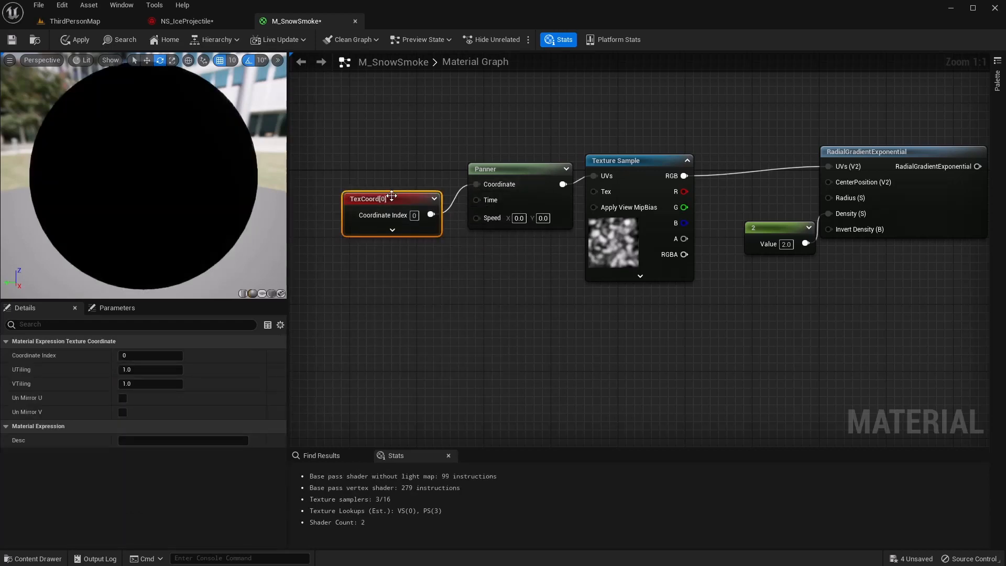
pyautogui.moveTo(392, 199); pyautogui.dragTo(387, 173)
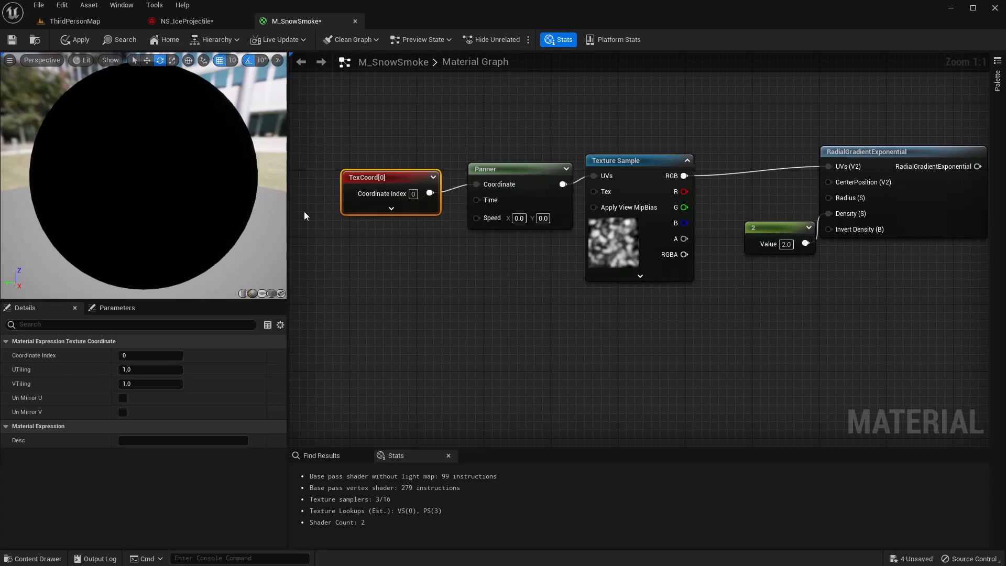
# - Expand the TexCoord node, set its VTiling to 0.2 and realign it with the Panner
pyautogui.click(407, 207)
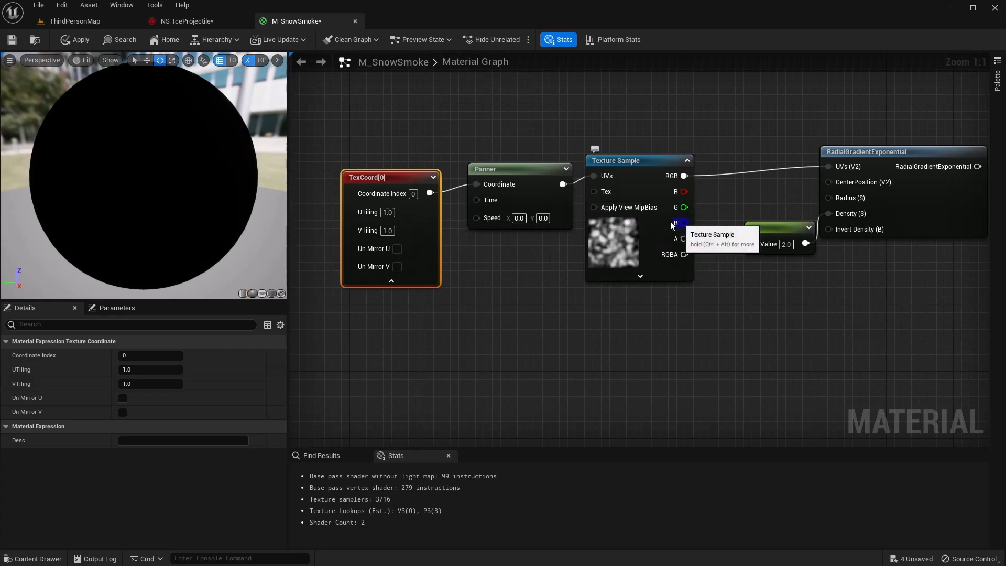
pyautogui.click(388, 231)
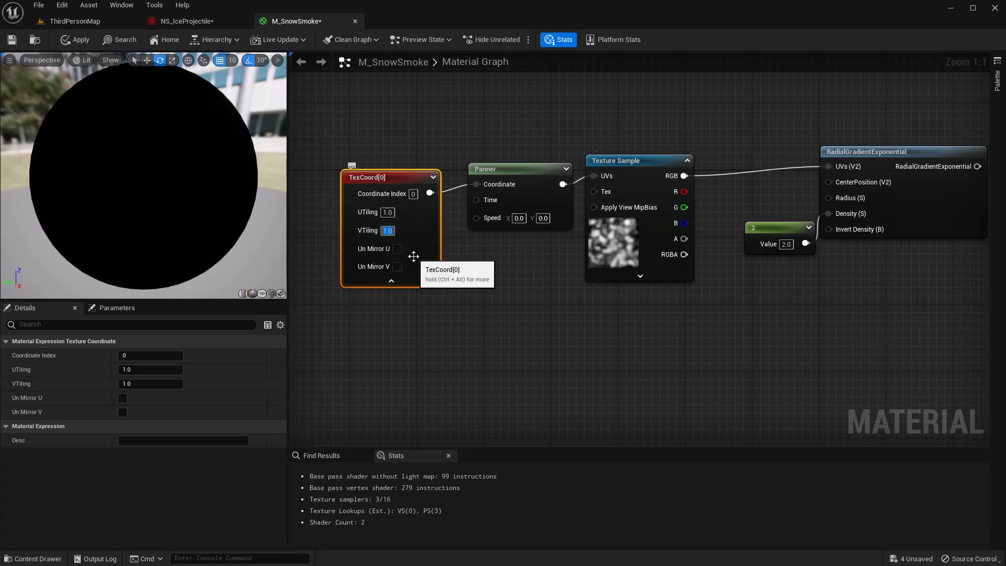
pyautogui.write('0.2')
pyautogui.press('Return')
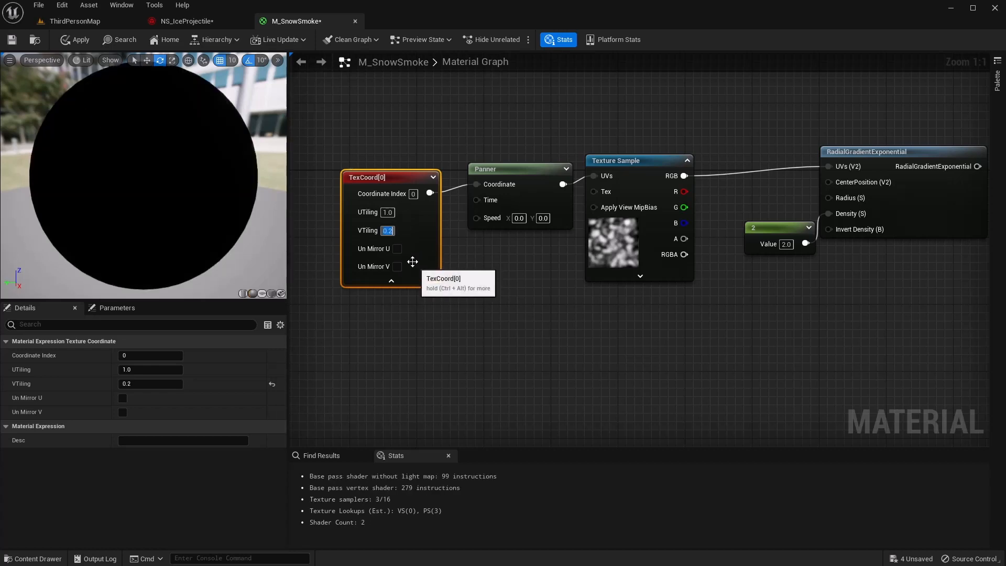
pyautogui.moveTo(396, 178); pyautogui.dragTo(388, 162)
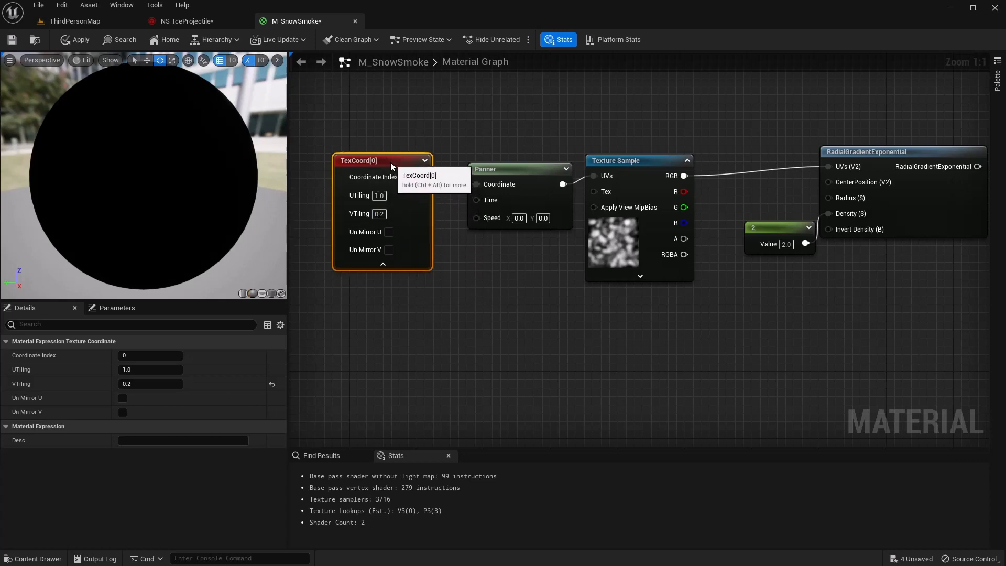
# - Set the Panner's Y speed to 0.5 and save the material
pyautogui.click(545, 218)
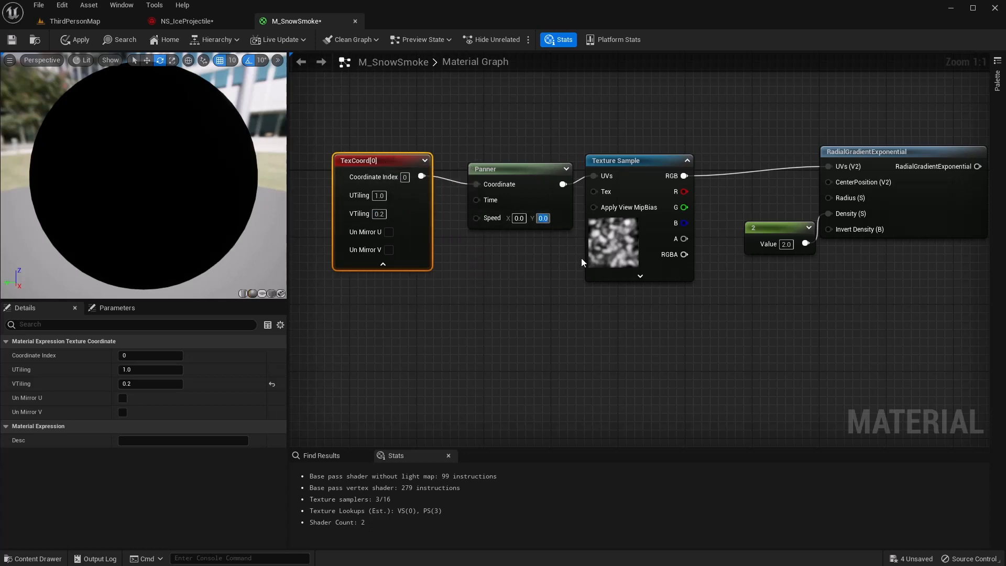
pyautogui.write('0.5')
pyautogui.press('Return')
pyautogui.click(12, 41)
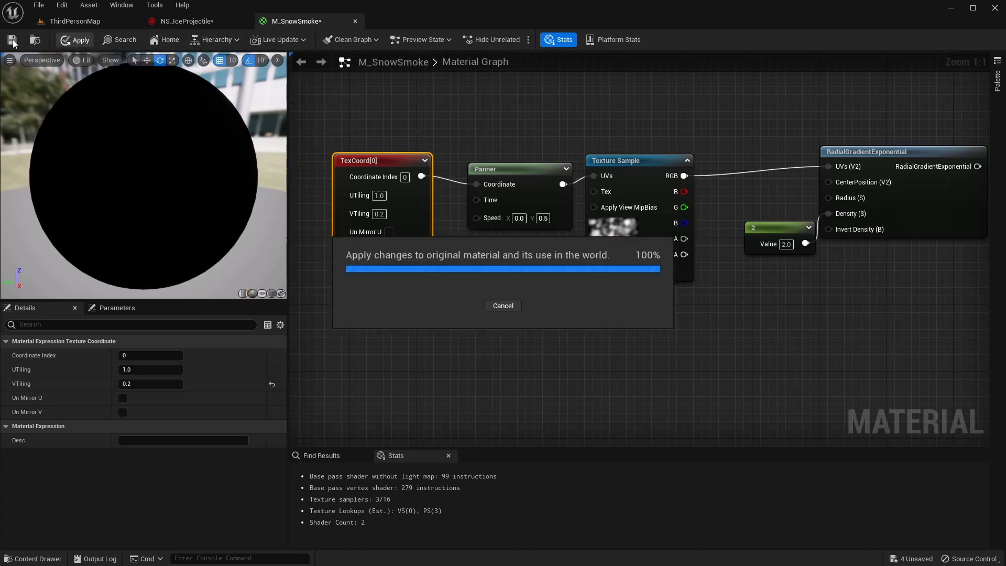
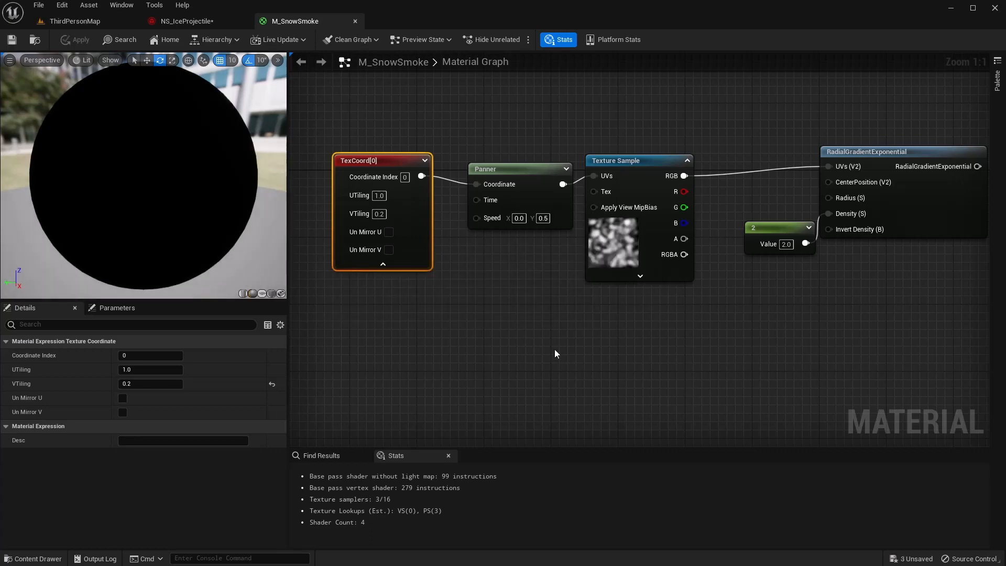
# - Add a Multiply node below the RadialGradientExponential node, with the Texture Sample's alpha output connected to its A input
pyautogui.moveTo(685, 360); pyautogui.dragTo(503, 280, button='right')
pyautogui.scroll(-2, 683, 259)
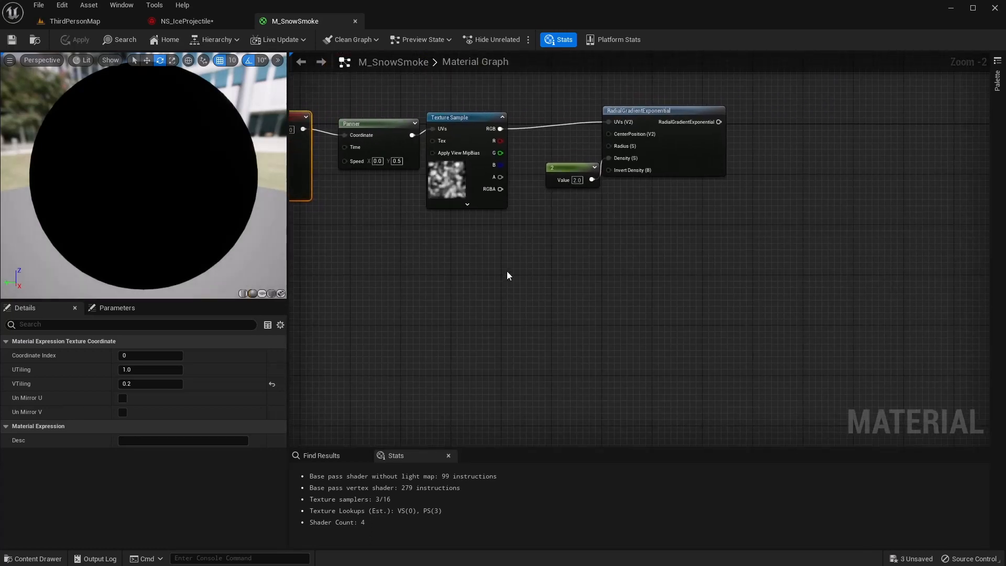
pyautogui.moveTo(660, 268); pyautogui.dragTo(546, 310, button='right')
pyautogui.moveTo(461, 278); pyautogui.dragTo(515, 270, button='right')
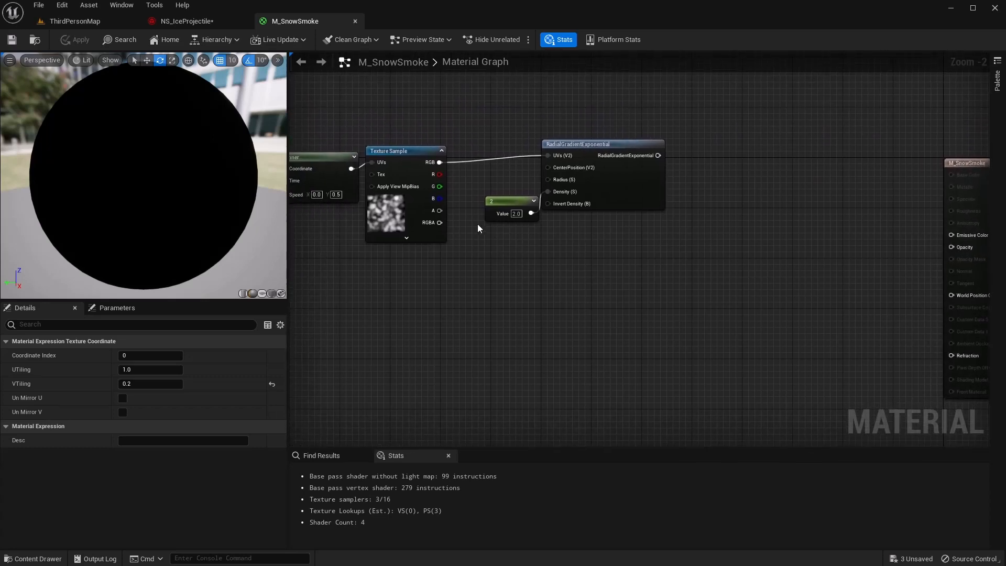
pyautogui.moveTo(443, 215); pyautogui.dragTo(681, 394)
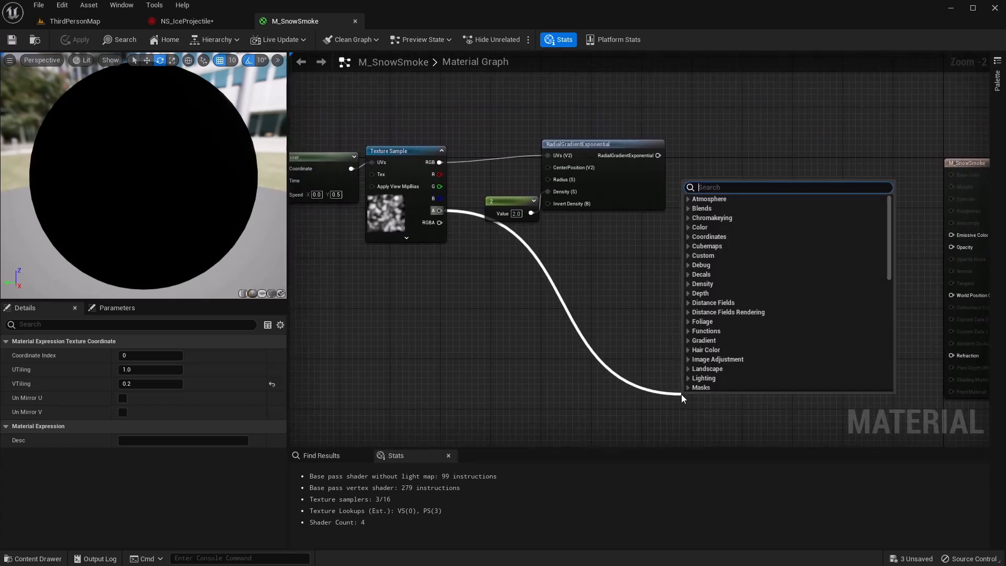
pyautogui.write('multi')
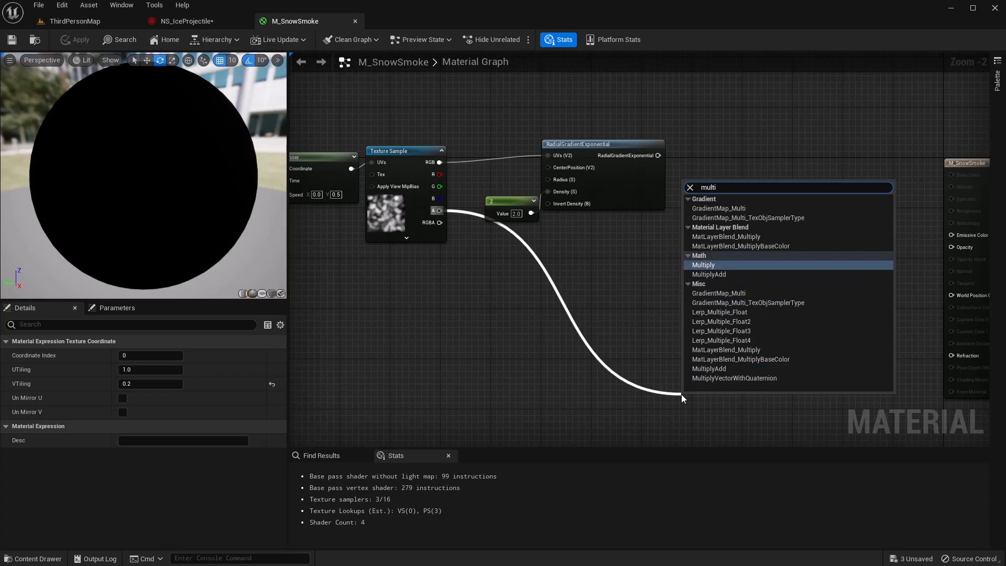
pyautogui.press('Return')
# - Duplicate the TexCoord, Panner and Texture Sample chain twice, placing the copies one below the other under the original
pyautogui.moveTo(681, 393); pyautogui.dragTo(798, 237, button='right')
pyautogui.scroll(1, 626, 321)
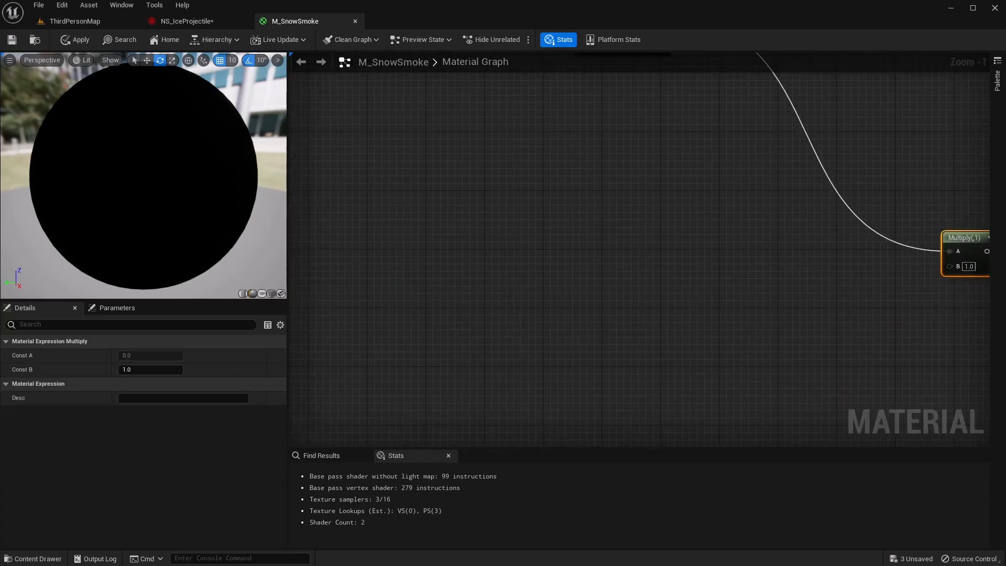
pyautogui.scroll(-3, 680, 176)
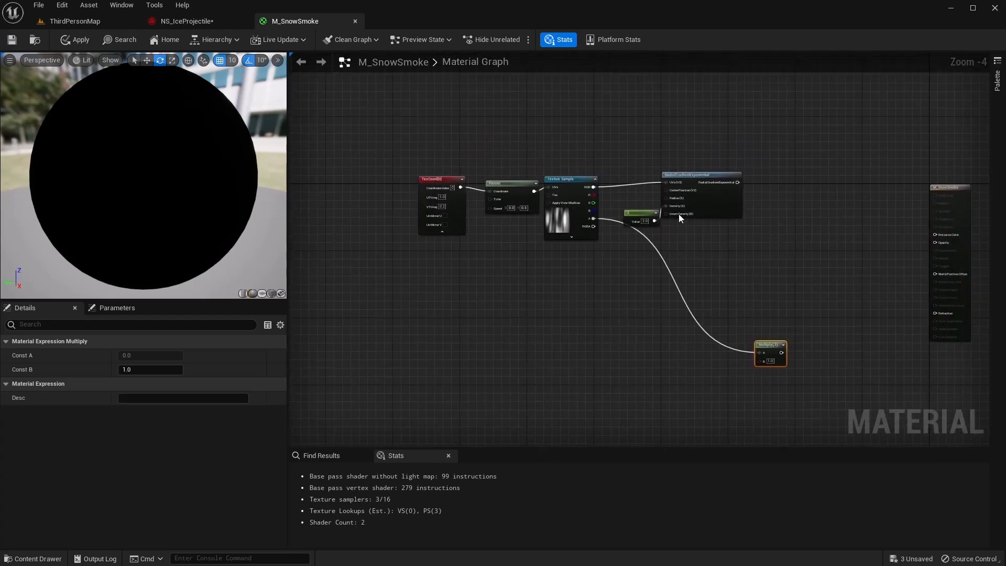
pyautogui.moveTo(727, 132); pyautogui.dragTo(401, 242)
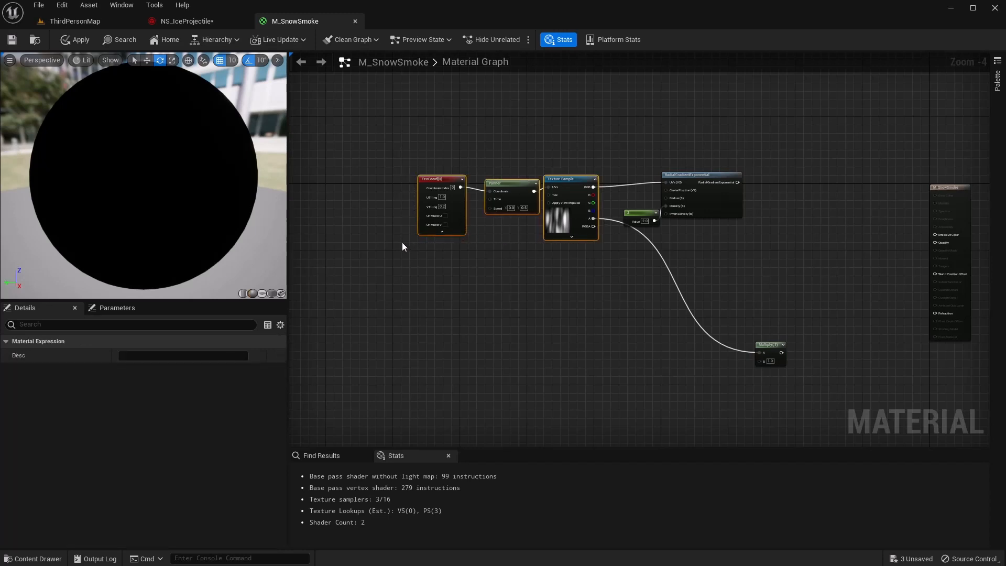
pyautogui.moveTo(481, 400); pyautogui.dragTo(593, 260, button='right')
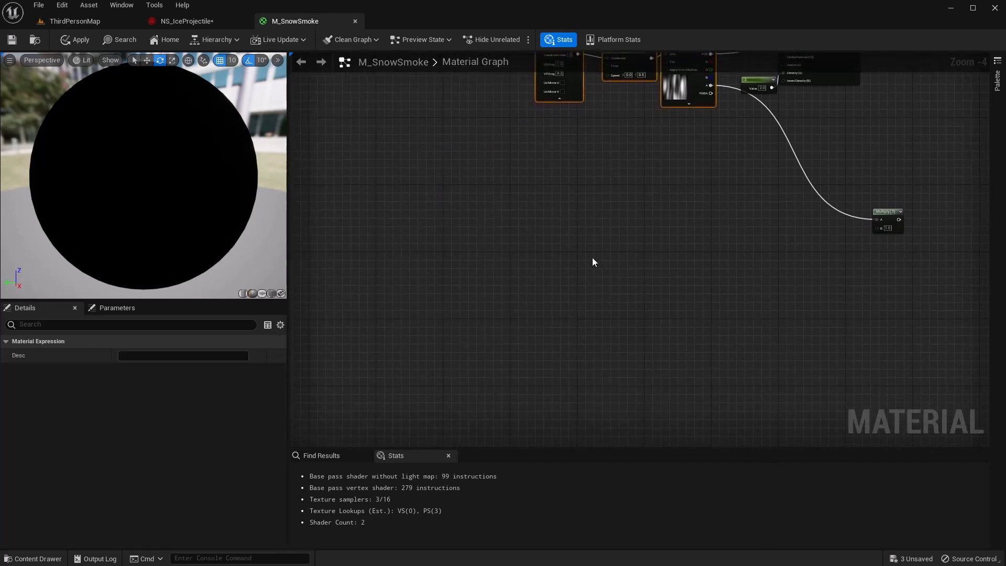
pyautogui.click(554, 237)
pyautogui.hotkey('ctrl', 'v')
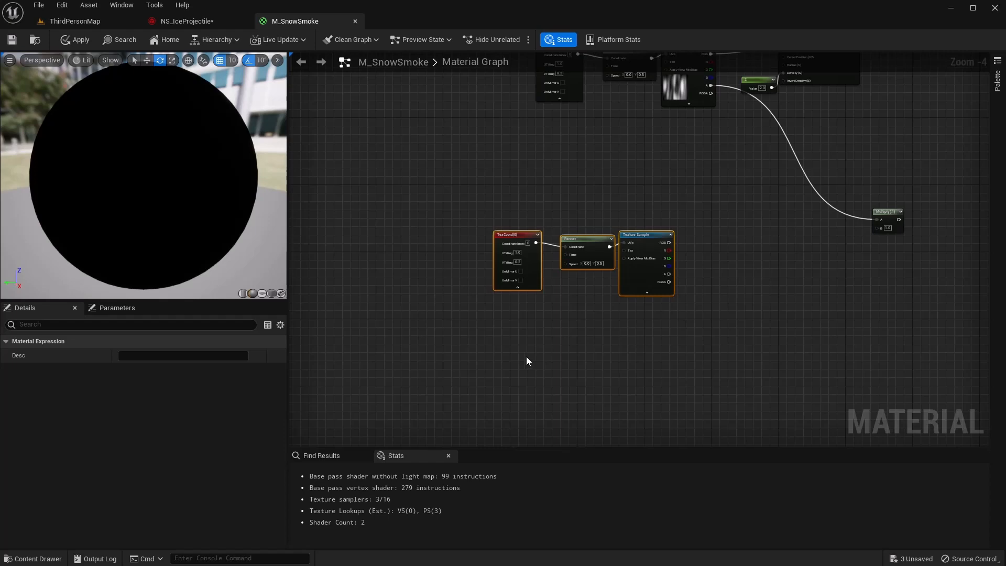
pyautogui.hotkey('ctrl', 'v')
pyautogui.moveTo(616, 311); pyautogui.dragTo(529, 281, button='right')
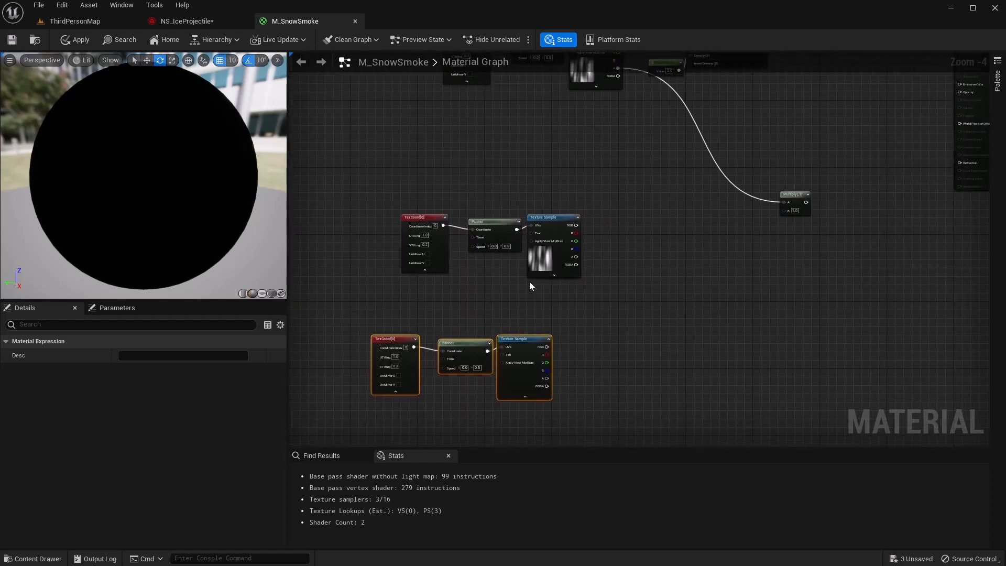
# - Set the texture of the upper duplicated Texture Sample to Smoke2
pyautogui.scroll(2, 566, 254)
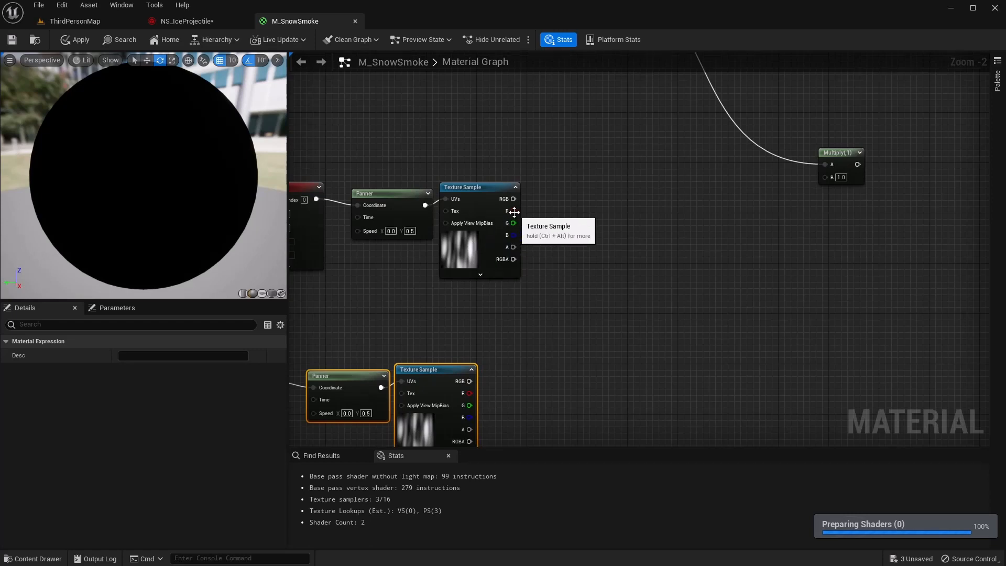
pyautogui.click(466, 244)
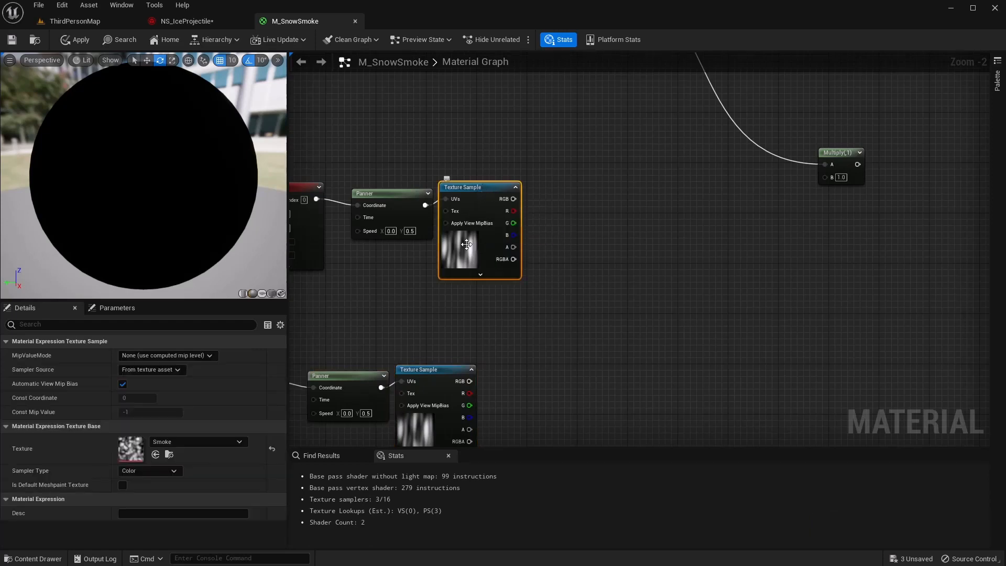
pyautogui.click(201, 442)
pyautogui.click(196, 343)
# - Insert an Add node between the TexCoord and Panner of the upper duplicated chain and align it with them
pyautogui.moveTo(407, 326); pyautogui.dragTo(612, 322, button='right')
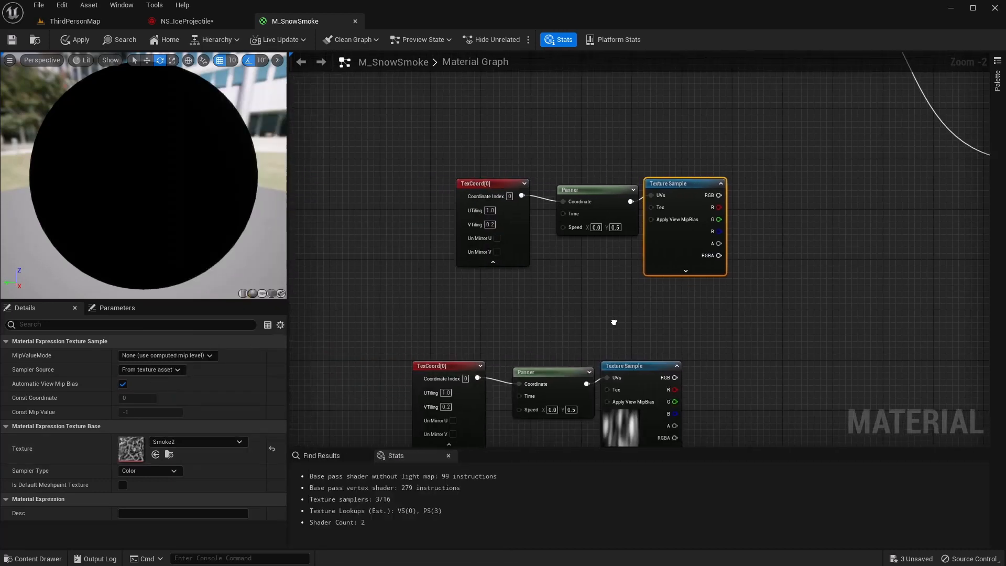
pyautogui.click(438, 187)
pyautogui.moveTo(437, 187); pyautogui.dragTo(562, 202)
pyautogui.write('add')
pyautogui.click(494, 262)
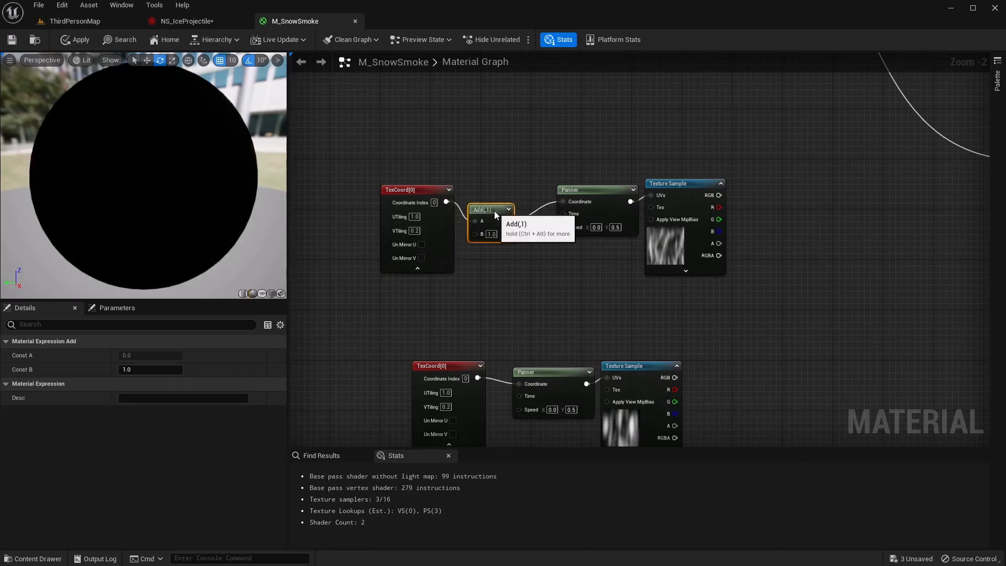
pyautogui.moveTo(495, 211); pyautogui.dragTo(507, 191)
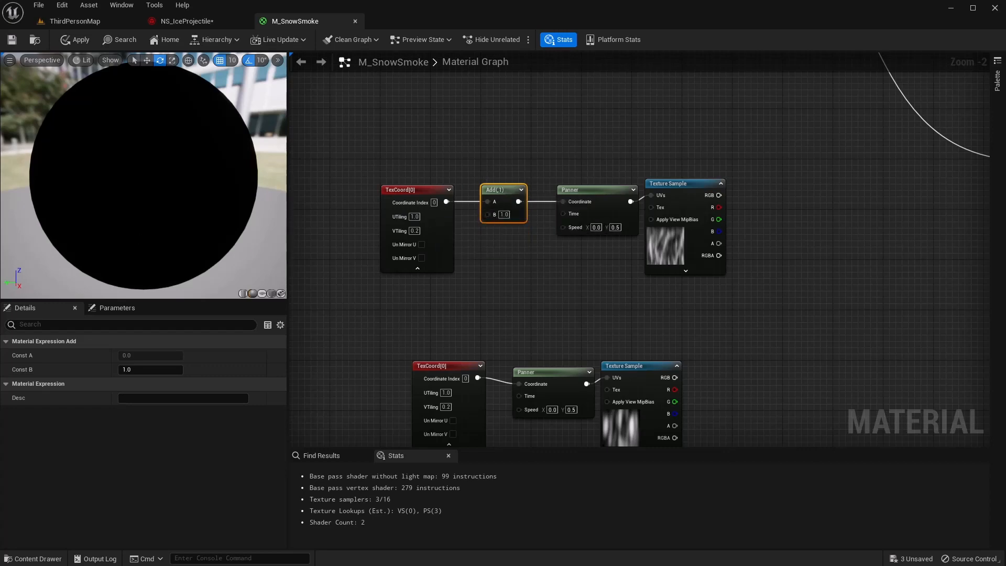
# - Set the upper duplicated TexCoord's UTiling to 3 and VTiling to 2
pyautogui.scroll(2, 436, 217)
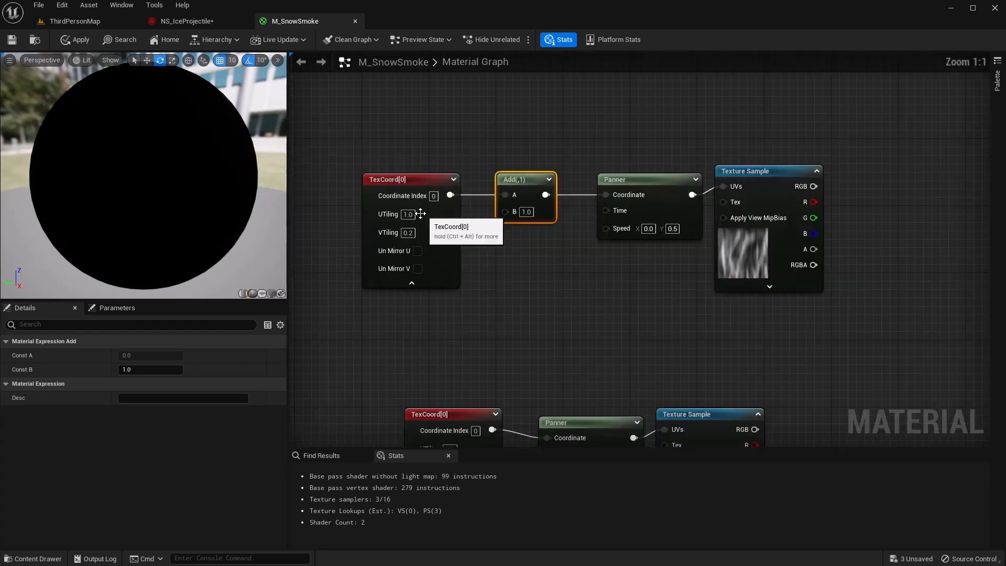
pyautogui.click(407, 214)
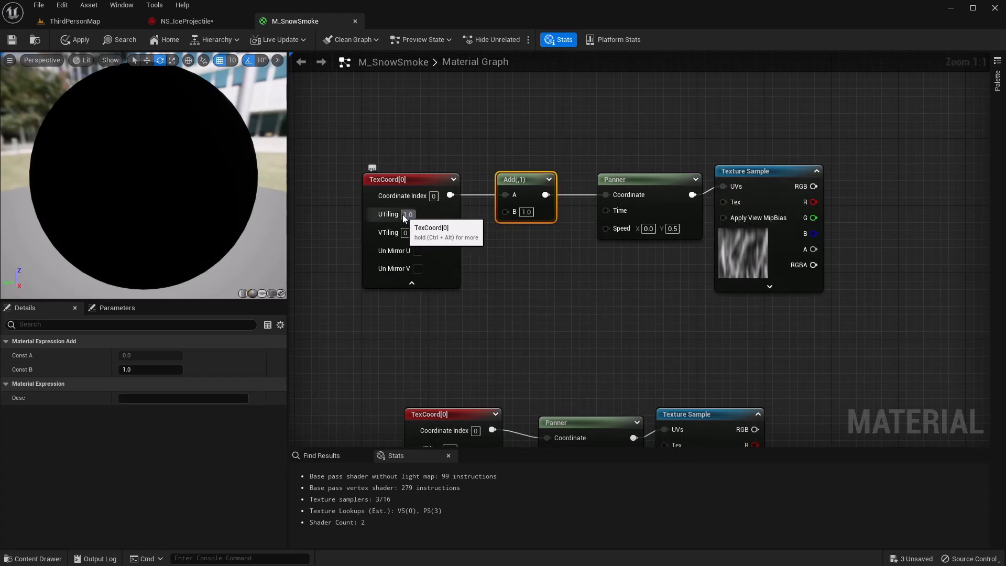
pyautogui.write('3')
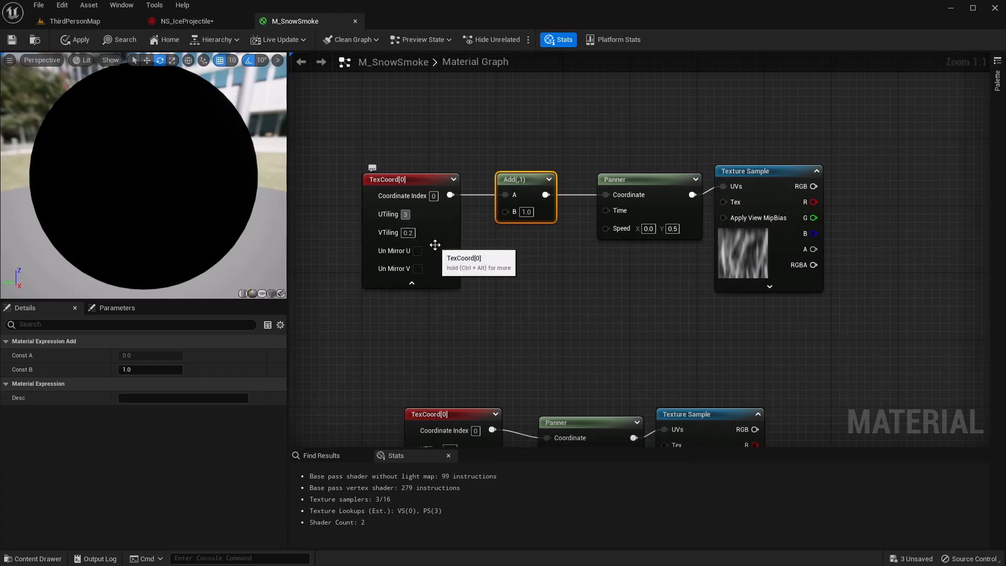
pyautogui.press('Tab')
pyautogui.write('2')
pyautogui.press('Tab')
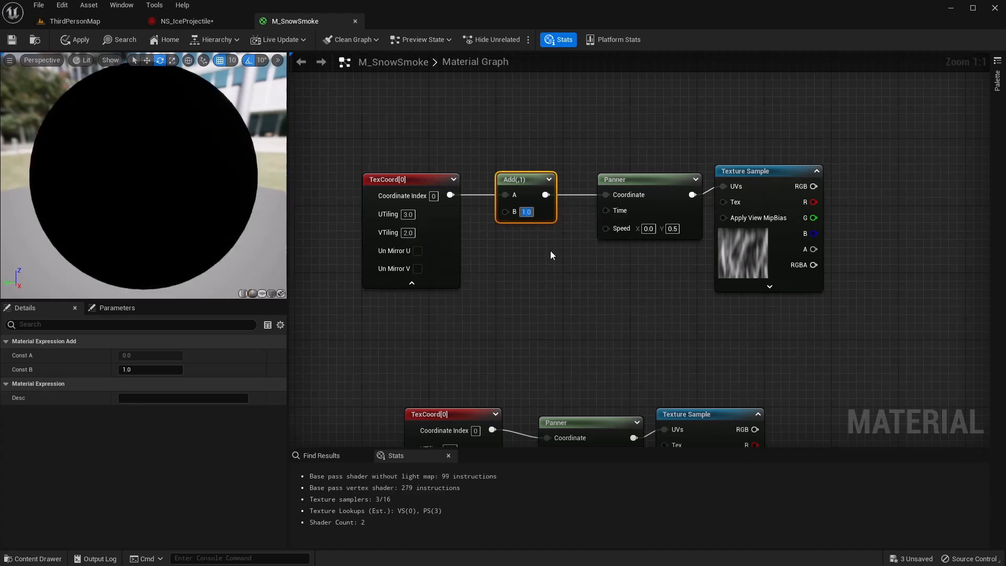
pyautogui.click(541, 313)
# - Insert an Add node between the lowest chain's TexCoord and Panner, and set that TexCoord's VTiling to 1
pyautogui.moveTo(541, 314); pyautogui.dragTo(527, 214, button='right')
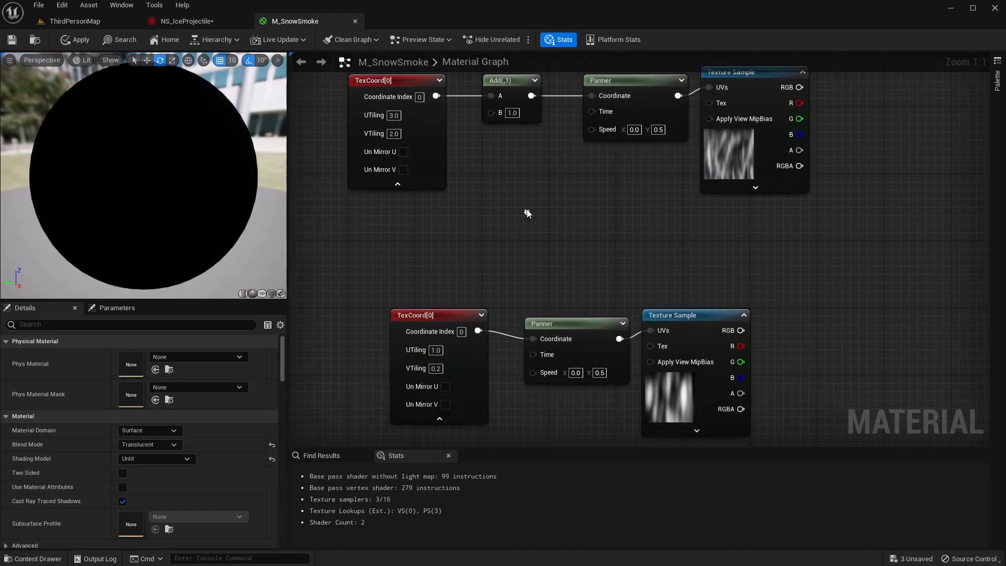
pyautogui.click(391, 331)
pyautogui.click(530, 94)
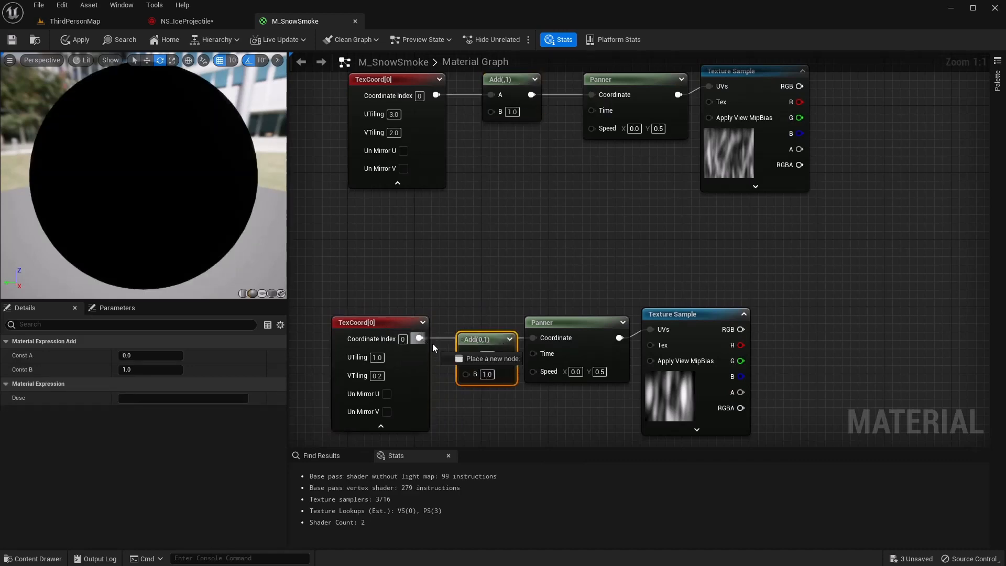
pyautogui.moveTo(419, 338); pyautogui.dragTo(533, 337)
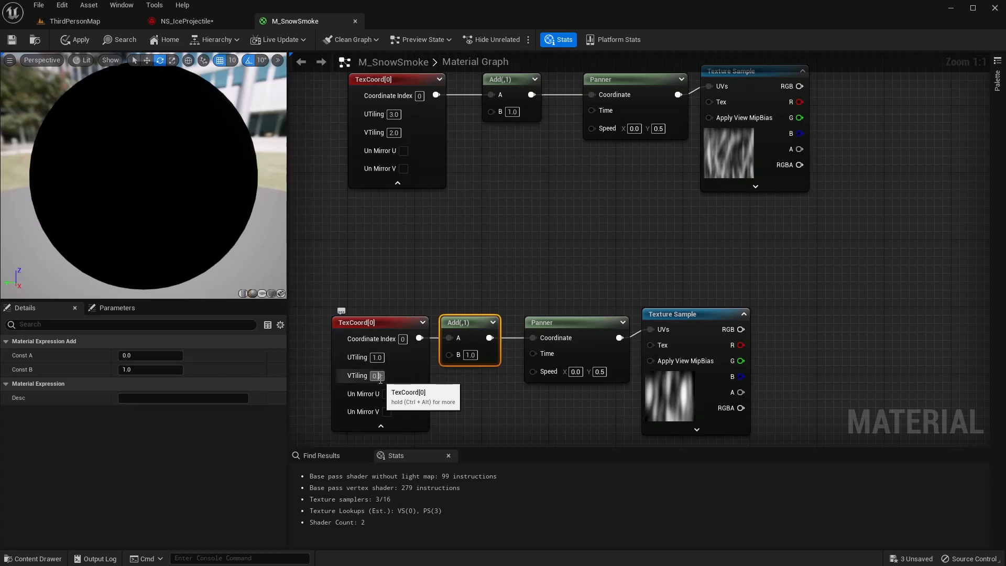
pyautogui.click(380, 380)
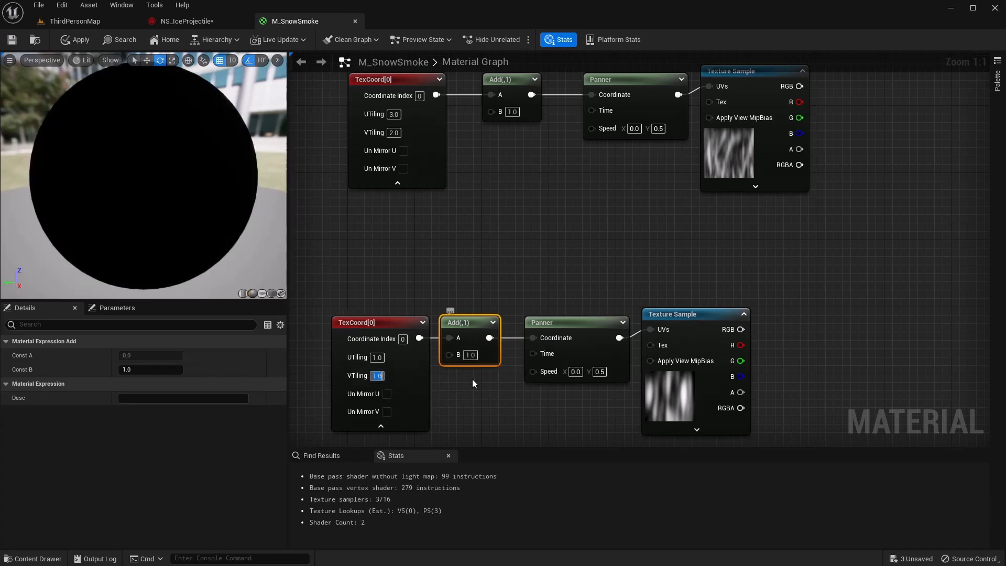
# - Set the upper duplicated Panner's speed to X -0.2 and Y 0.1
pyautogui.moveTo(506, 366); pyautogui.dragTo(480, 261, button='right')
pyautogui.moveTo(504, 140); pyautogui.dragTo(412, 357, button='right')
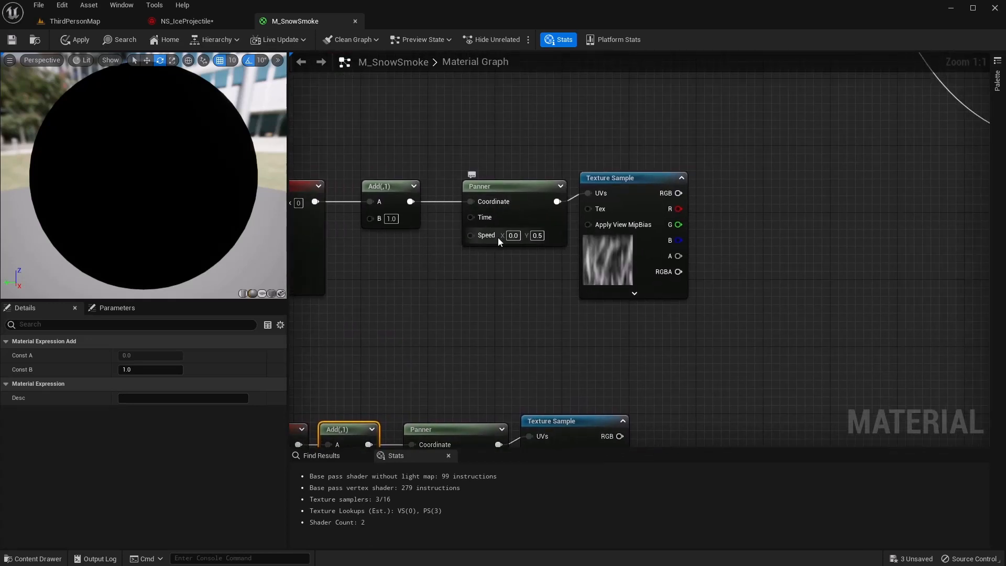
pyautogui.click(513, 235)
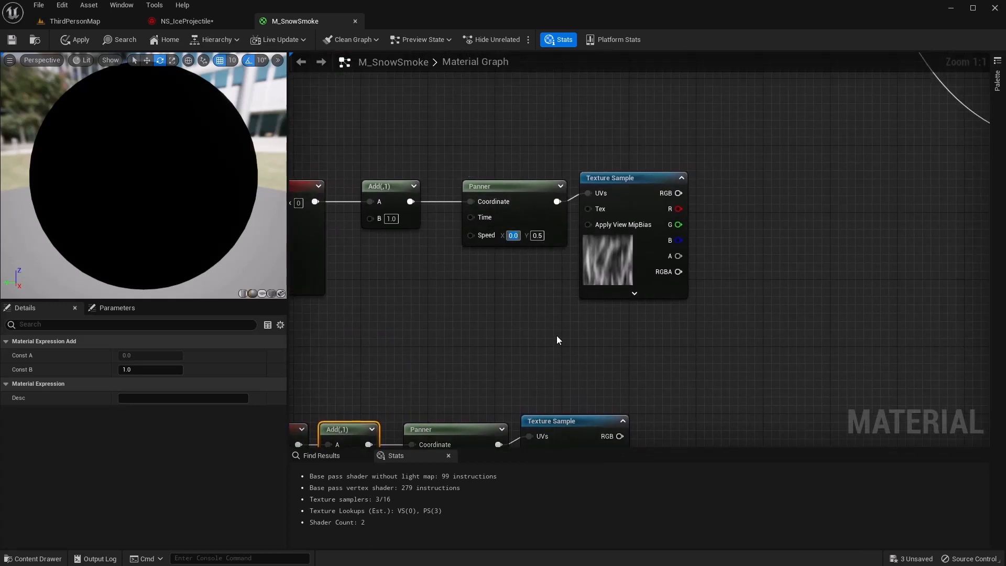
pyautogui.write('-0.2')
pyautogui.press('Return')
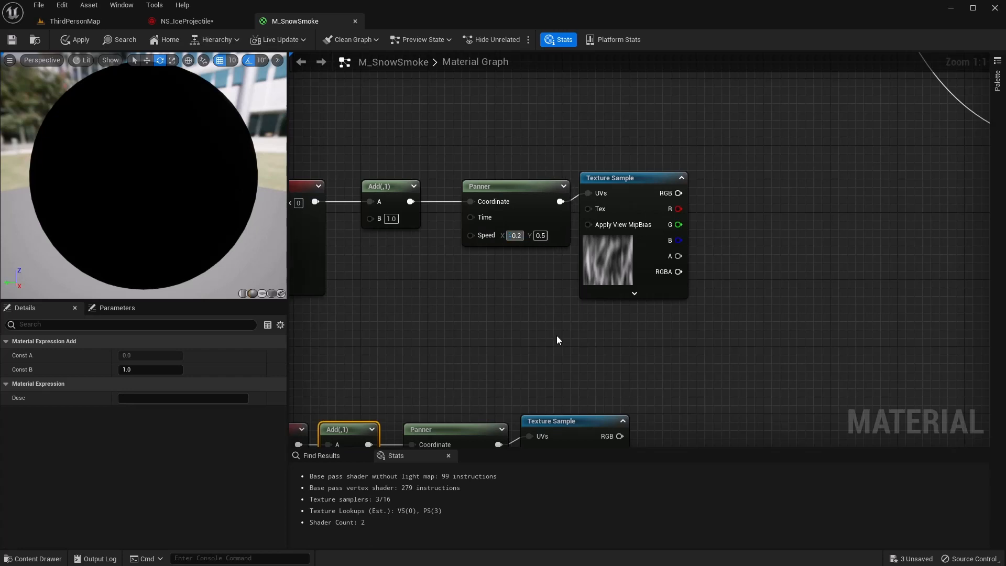
pyautogui.press('Tab')
pyautogui.write('0.1')
pyautogui.click(556, 336)
# - Set the lowest Panner's speed to X 0.1 and Y 0.1, and apply the material changes
pyautogui.moveTo(553, 367); pyautogui.dragTo(555, 306, button='right')
pyautogui.click(507, 347)
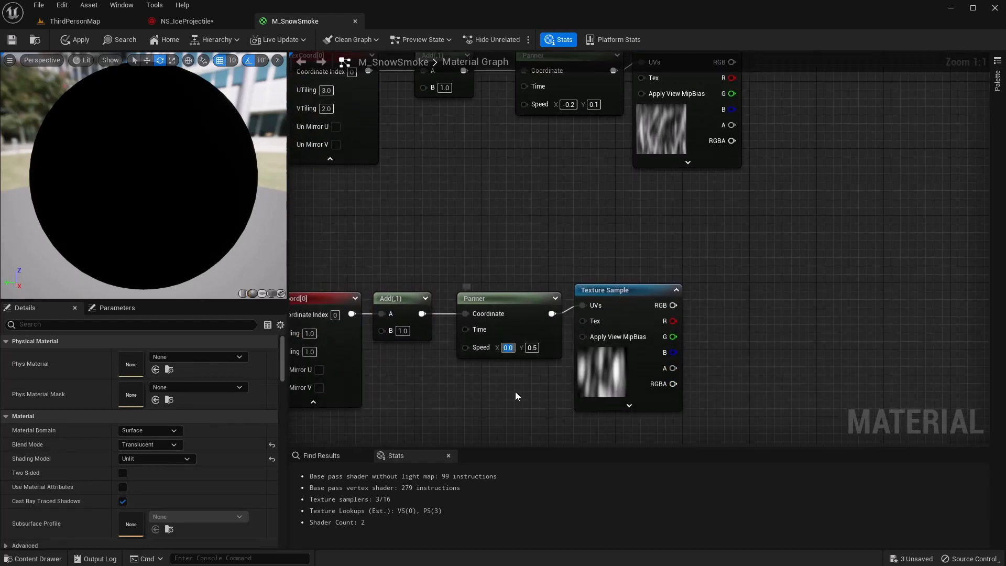
pyautogui.write('0.1')
pyautogui.press('Tab')
pyautogui.write('0.1')
pyautogui.click(476, 240)
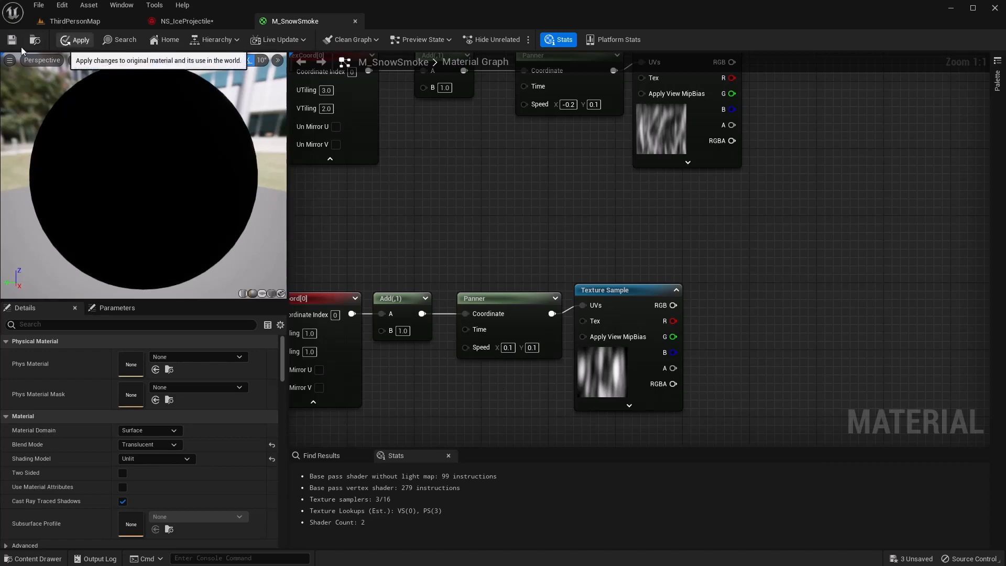
pyautogui.click(76, 40)
# - Combine the R outputs of both duplicated Texture Samples in an Add node and connect it to the Multiply node's B input
pyautogui.moveTo(569, 198); pyautogui.dragTo(589, 227, button='right')
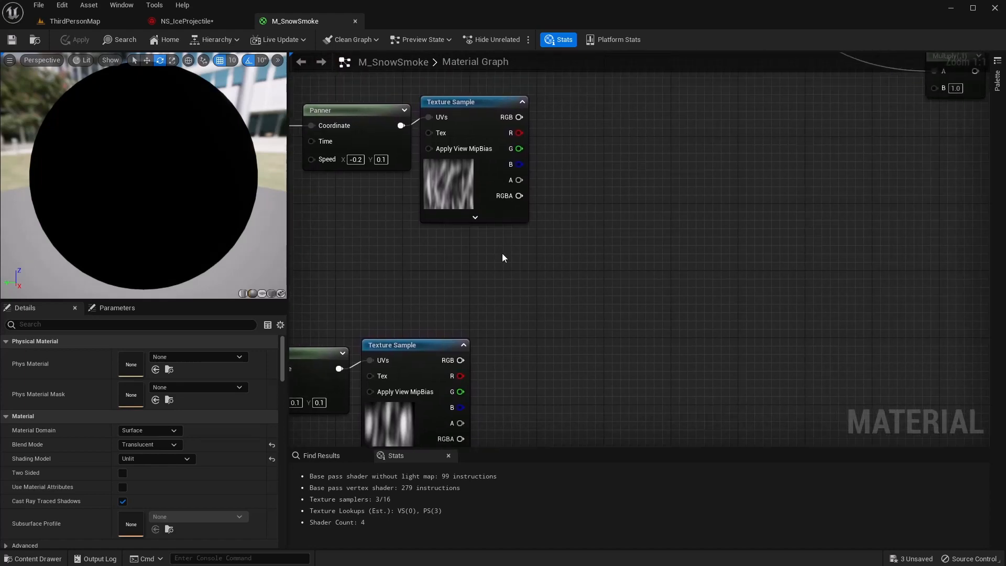
pyautogui.moveTo(521, 134); pyautogui.dragTo(593, 206)
pyautogui.write('add')
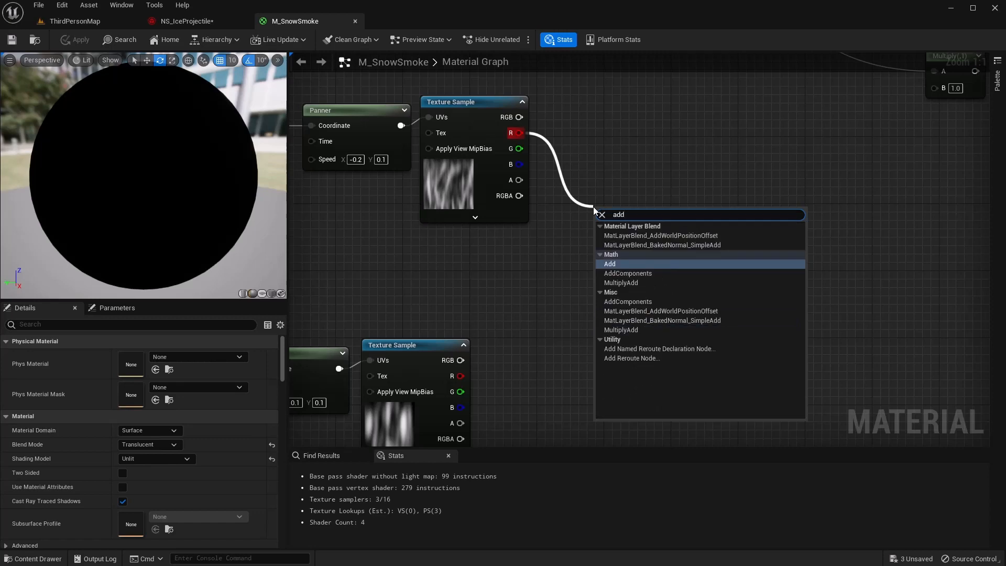
pyautogui.press('Return')
pyautogui.moveTo(460, 376); pyautogui.dragTo(602, 244)
pyautogui.scroll(-2, 629, 168)
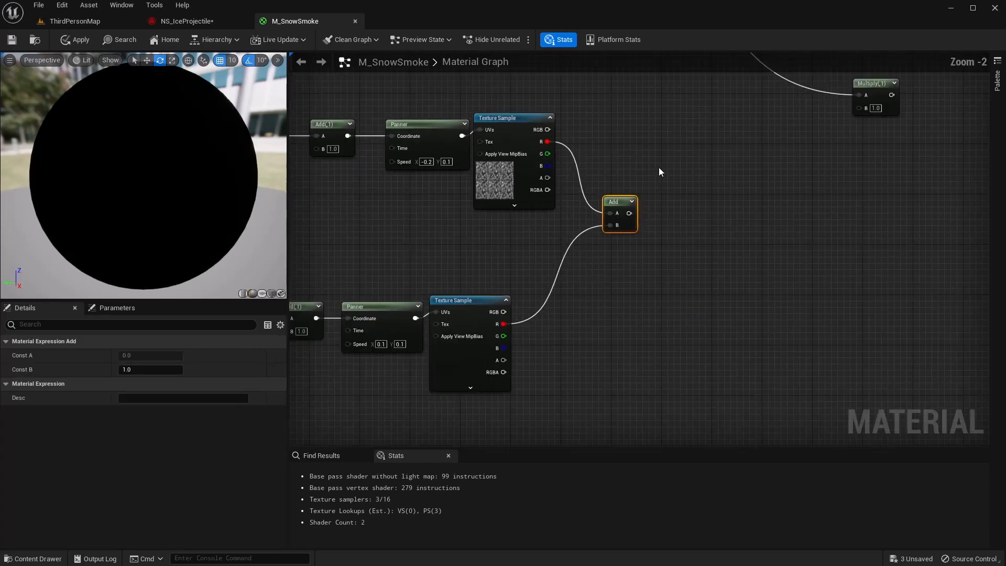
pyautogui.moveTo(660, 173); pyautogui.dragTo(604, 222, button='right')
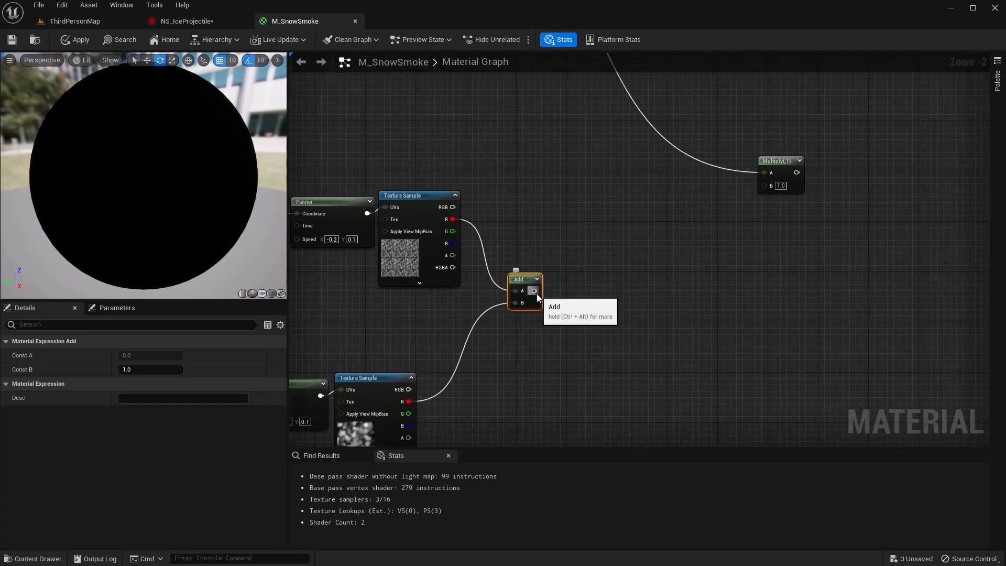
pyautogui.moveTo(536, 293); pyautogui.dragTo(762, 186)
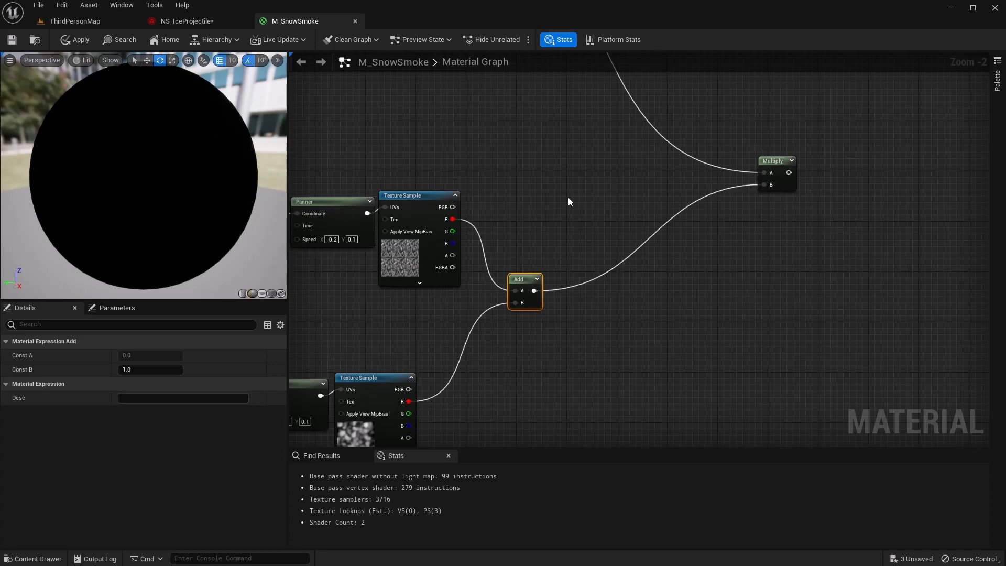
# - Add a Multiply node with the RadialGradientExponential output in A and the output of the Add combining both smoke textures in B
pyautogui.scroll(-3, 569, 202)
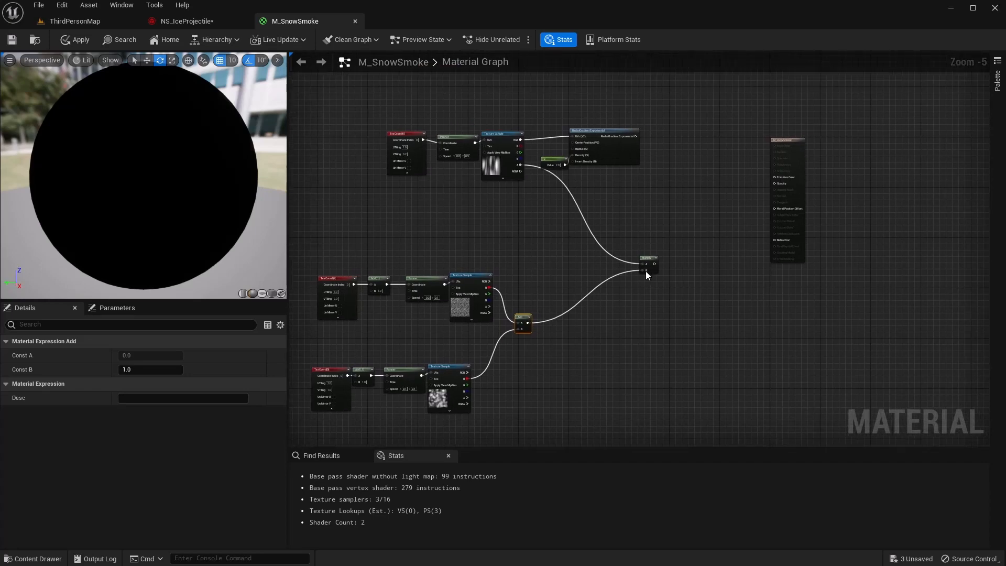
pyautogui.moveTo(646, 226); pyautogui.dragTo(543, 253, button='right')
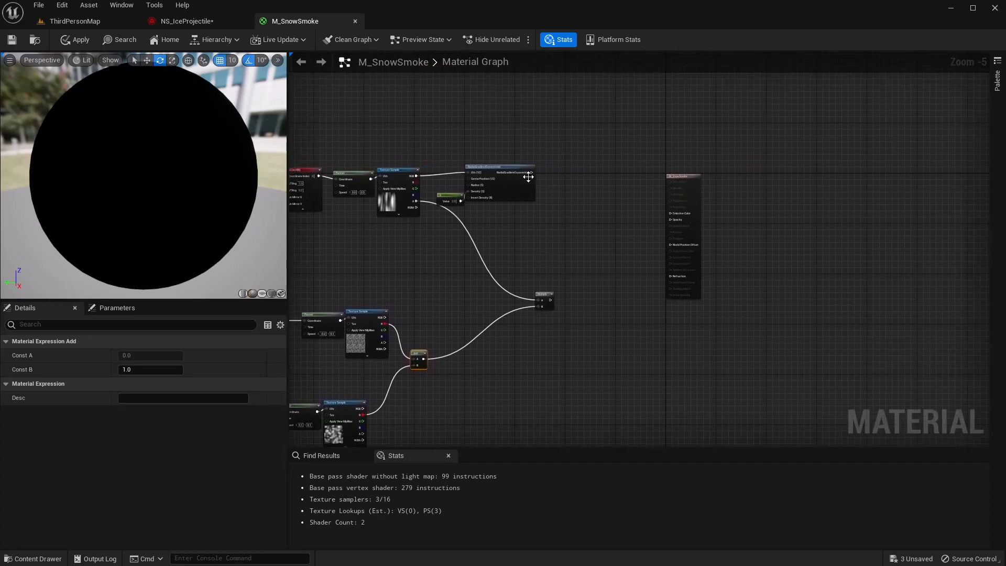
pyautogui.scroll(4, 528, 177)
pyautogui.moveTo(524, 166); pyautogui.dragTo(645, 285)
pyautogui.write('multi')
pyautogui.press('Return')
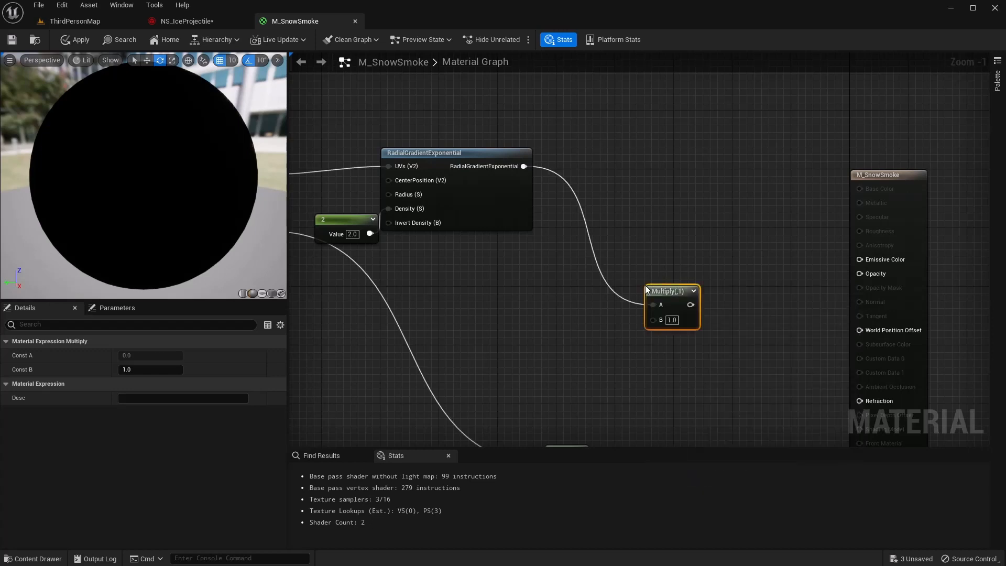
pyautogui.moveTo(556, 323); pyautogui.dragTo(737, 168, button='right')
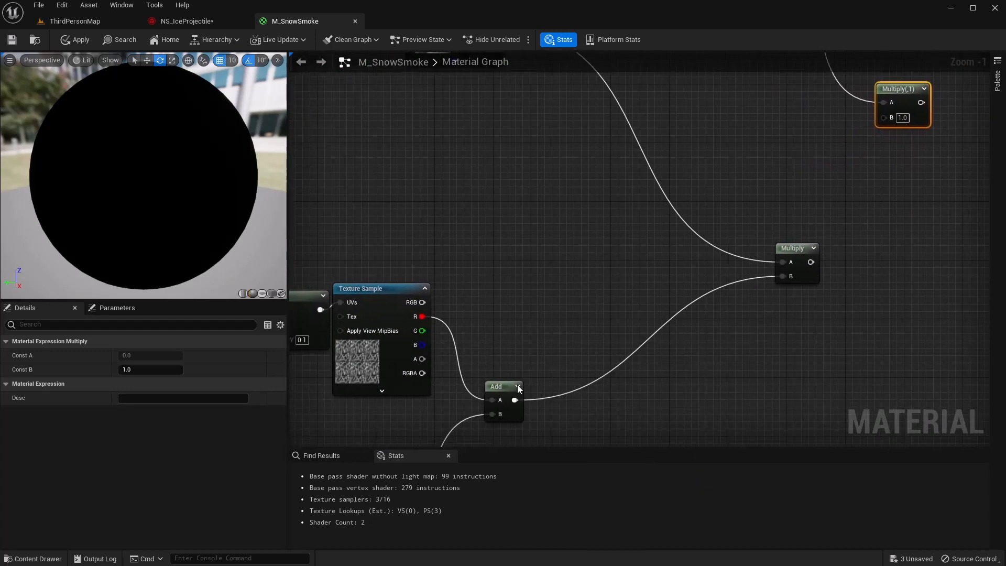
pyautogui.moveTo(514, 400); pyautogui.dragTo(883, 120)
# - Add a Particle Color node above the new Multiply node, between RadialGradientExponential and the material output
pyautogui.scroll(-1, 689, 161)
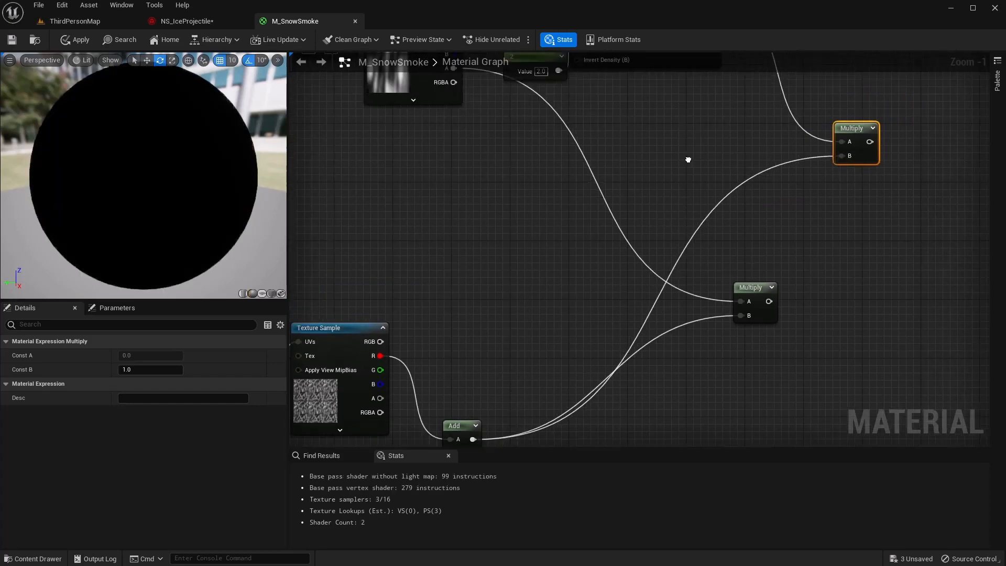
pyautogui.moveTo(689, 161); pyautogui.dragTo(497, 254, button='right')
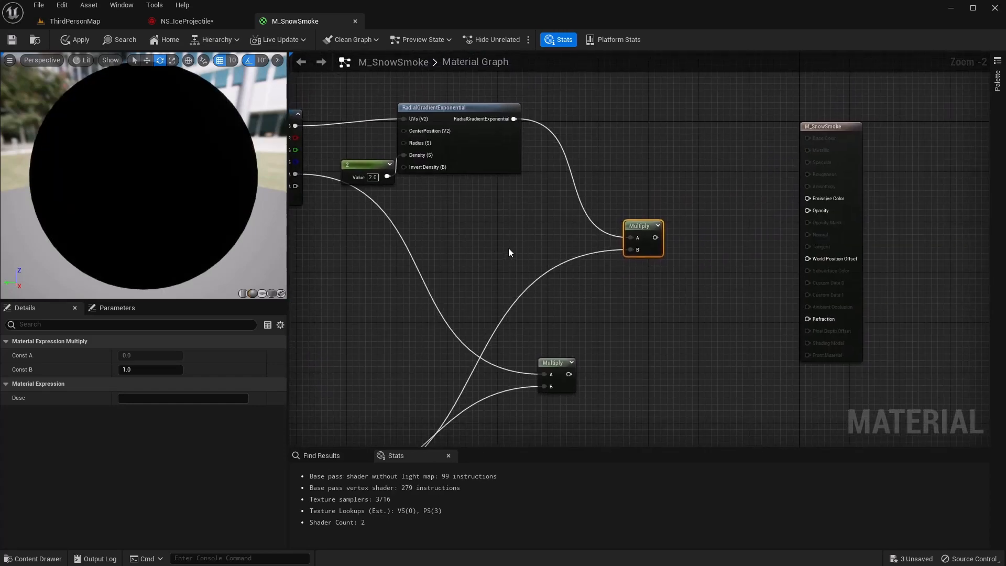
pyautogui.moveTo(594, 152); pyautogui.dragTo(597, 179, button='right')
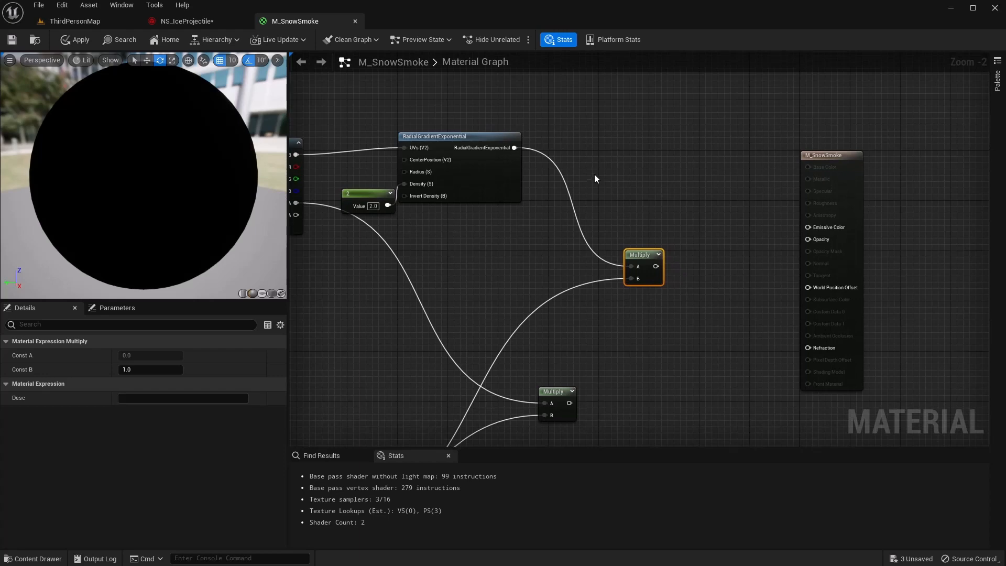
pyautogui.rightClick(611, 115)
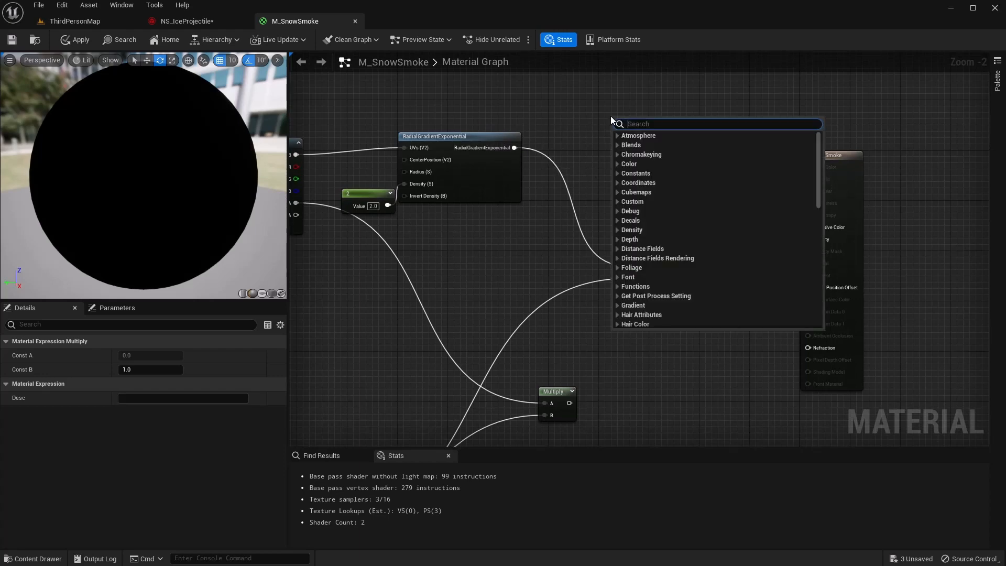
pyautogui.write('parti')
pyautogui.press('Return')
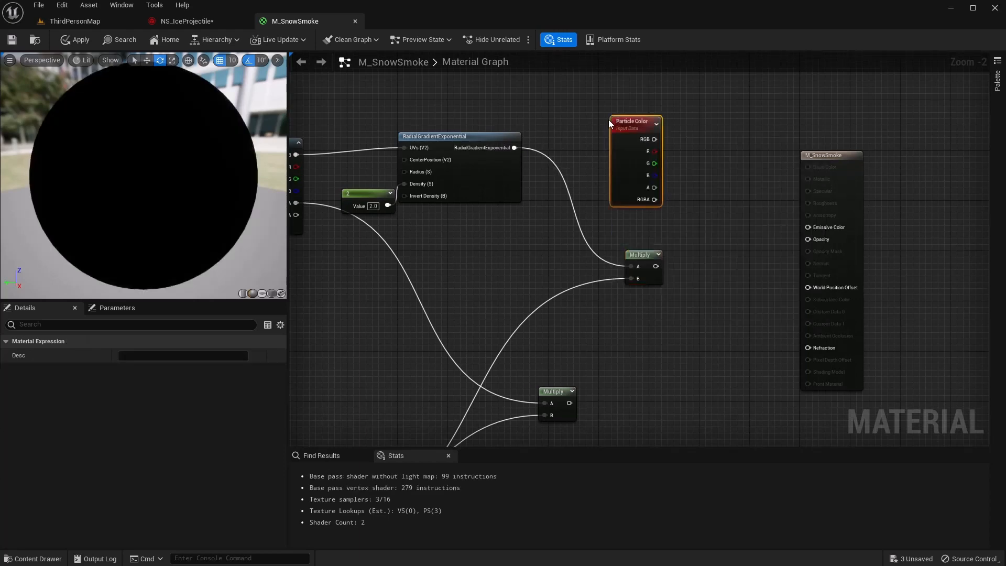
pyautogui.moveTo(625, 120); pyautogui.dragTo(605, 101)
# - Add Particle Color's RGB to the upper Multiply output with an Add node and connect the sum to Emissive Color
pyautogui.moveTo(662, 149); pyautogui.dragTo(585, 140, button='right')
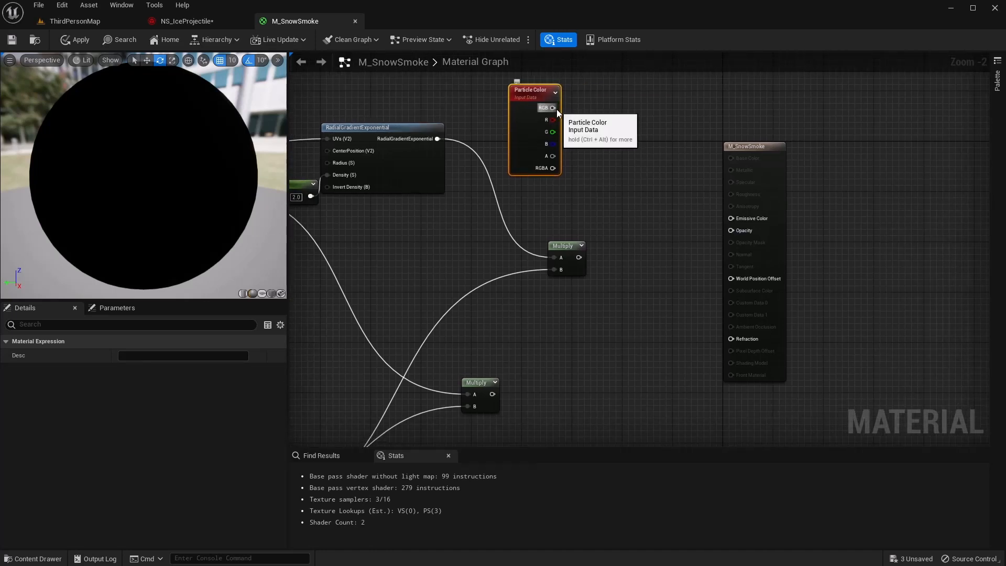
pyautogui.moveTo(556, 109); pyautogui.dragTo(603, 167)
pyautogui.write('add')
pyautogui.press('Return')
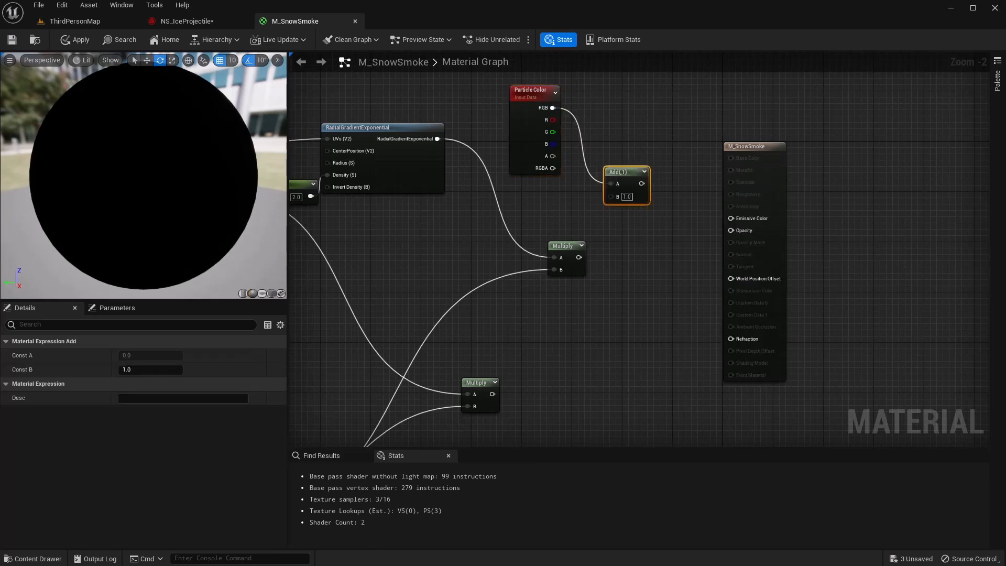
pyautogui.moveTo(579, 257); pyautogui.dragTo(730, 219)
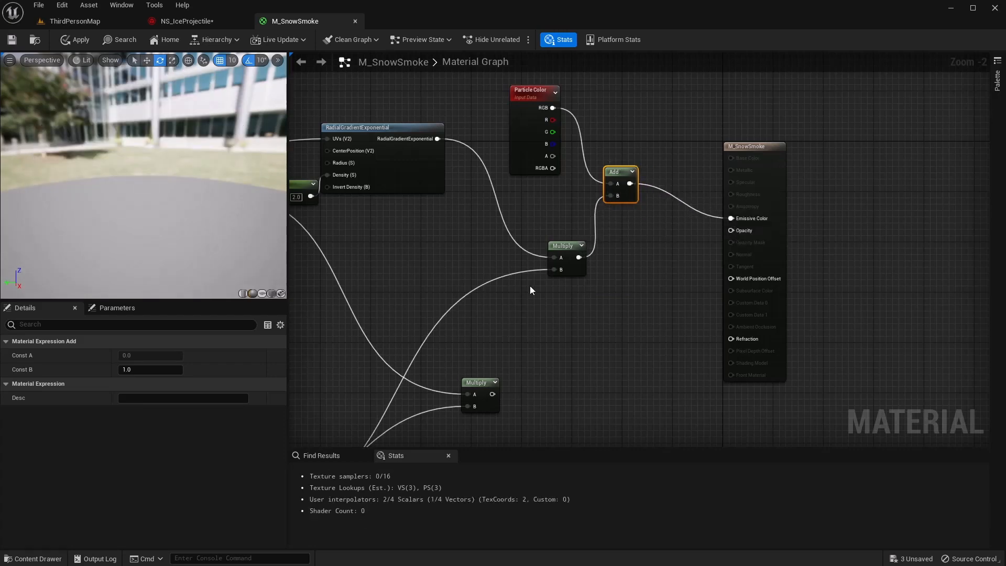
# - Multiply Particle Color's A output by the lower Multiply output using a new Multiply node below the upper Multiply
pyautogui.moveTo(537, 300); pyautogui.dragTo(620, 251, button='right')
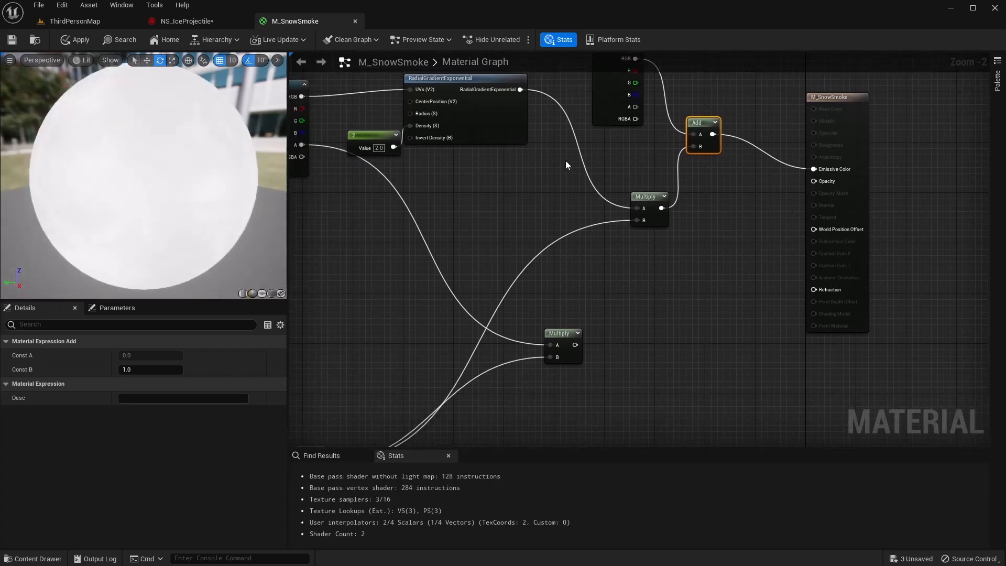
pyautogui.moveTo(535, 187); pyautogui.dragTo(504, 200, button='right')
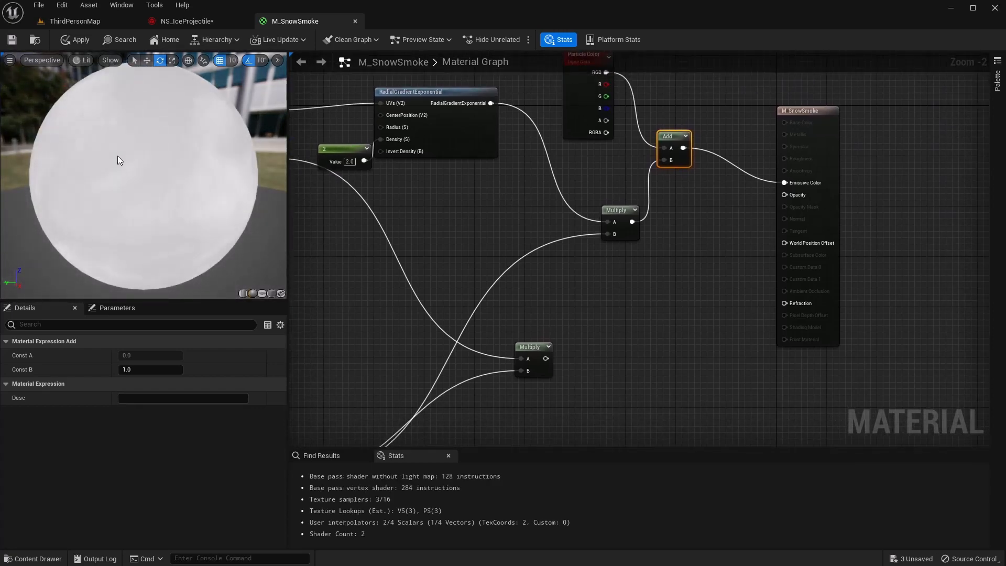
pyautogui.moveTo(514, 211); pyautogui.dragTo(454, 227, button='right')
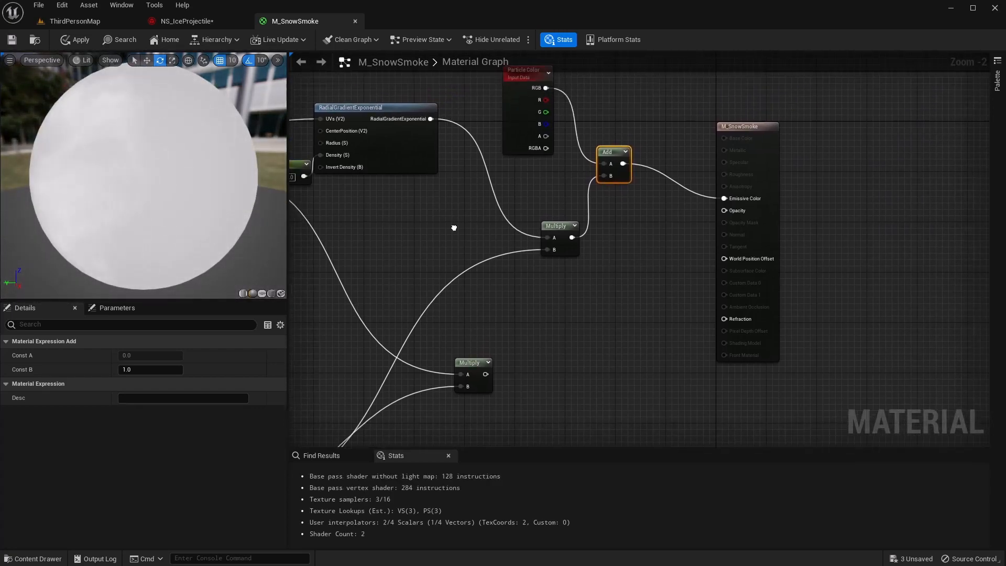
pyautogui.moveTo(518, 80); pyautogui.dragTo(501, 86)
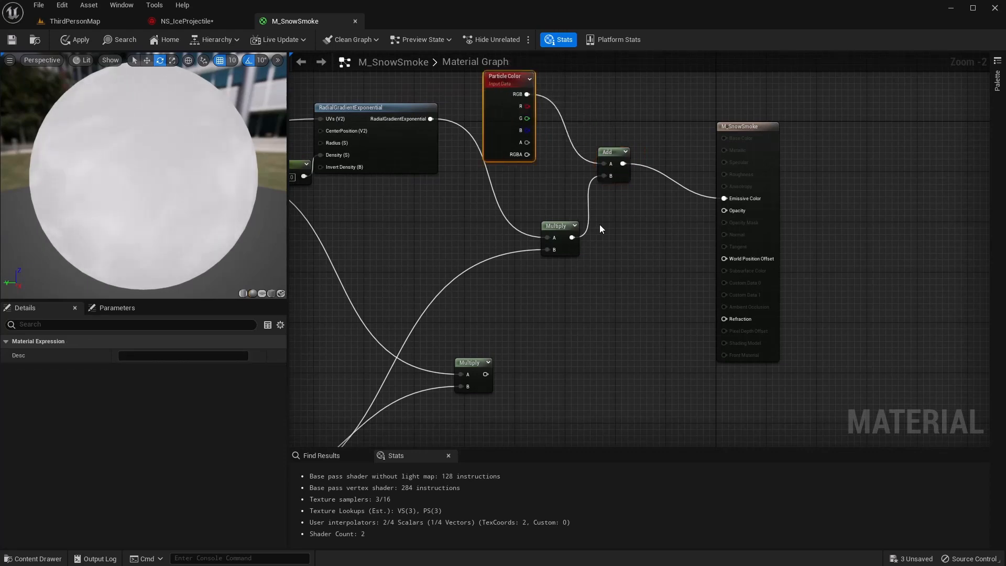
pyautogui.moveTo(527, 142); pyautogui.dragTo(597, 295)
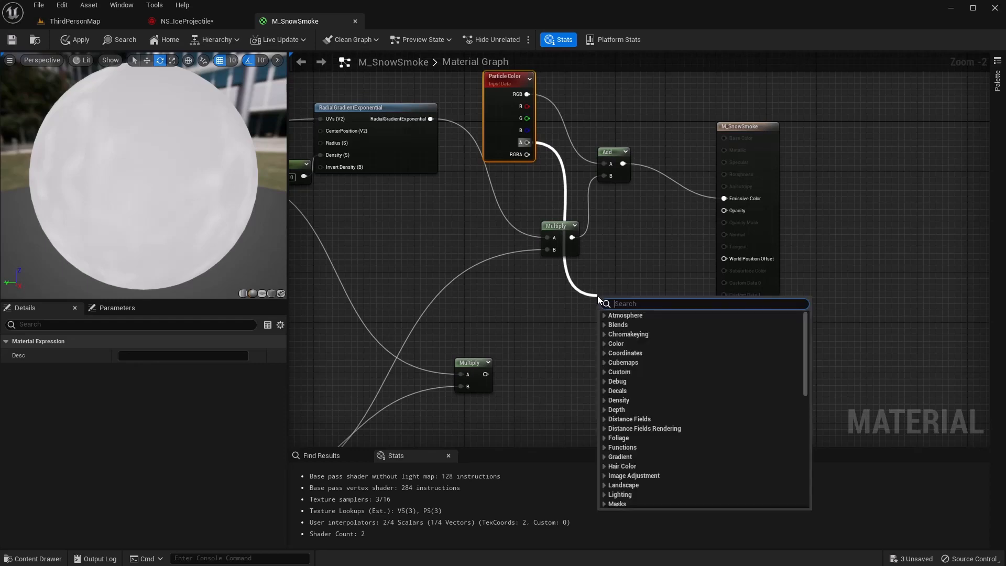
pyautogui.write('mul')
pyautogui.press('Return')
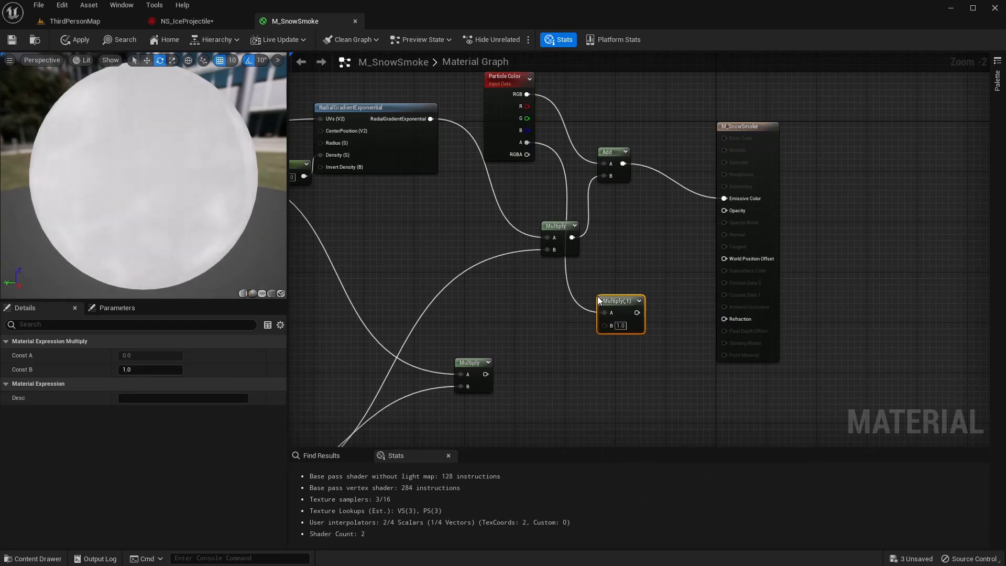
pyautogui.moveTo(485, 374); pyautogui.dragTo(571, 299)
# - Add a second RadialGradientExponential node just below the new Multiply node fed by Particle Color's A
pyautogui.scroll(-4, 526, 335)
pyautogui.moveTo(528, 378); pyautogui.dragTo(583, 337, button='right')
pyautogui.scroll(3, 563, 325)
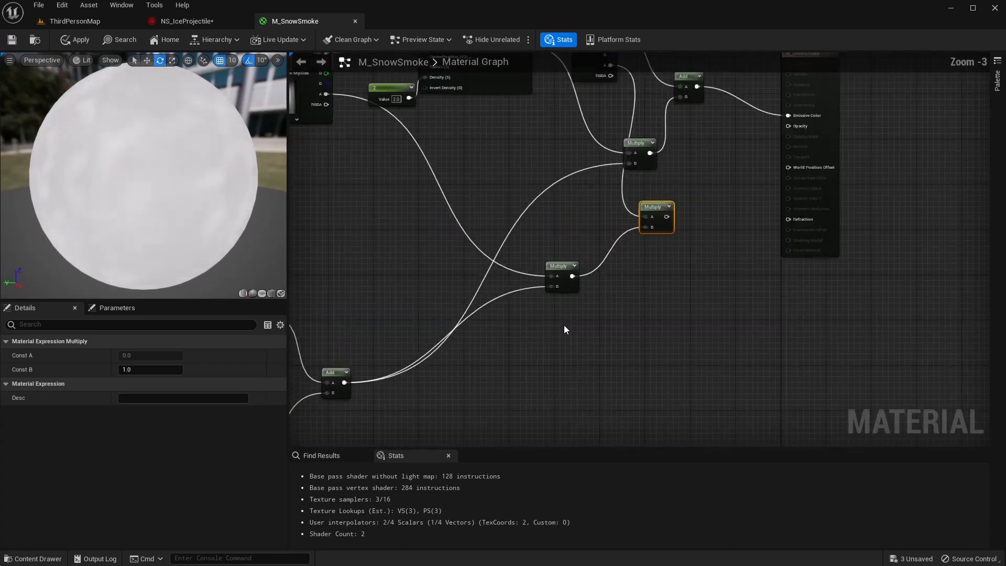
pyautogui.scroll(-2, 454, 234)
pyautogui.scroll(-1, 453, 234)
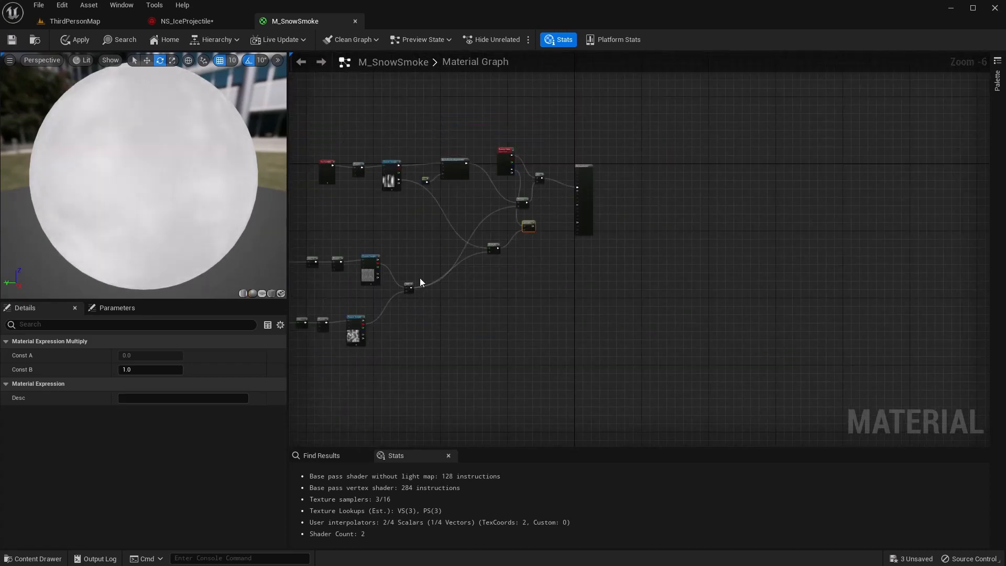
pyautogui.scroll(3, 441, 282)
pyautogui.moveTo(476, 278); pyautogui.dragTo(422, 338, button='right')
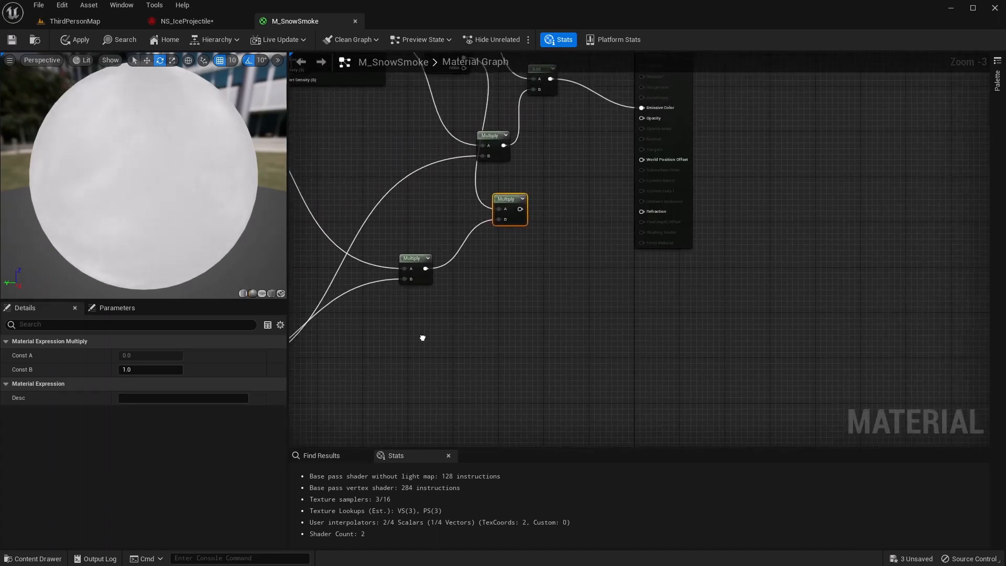
pyautogui.rightClick(492, 265)
pyautogui.write('radial')
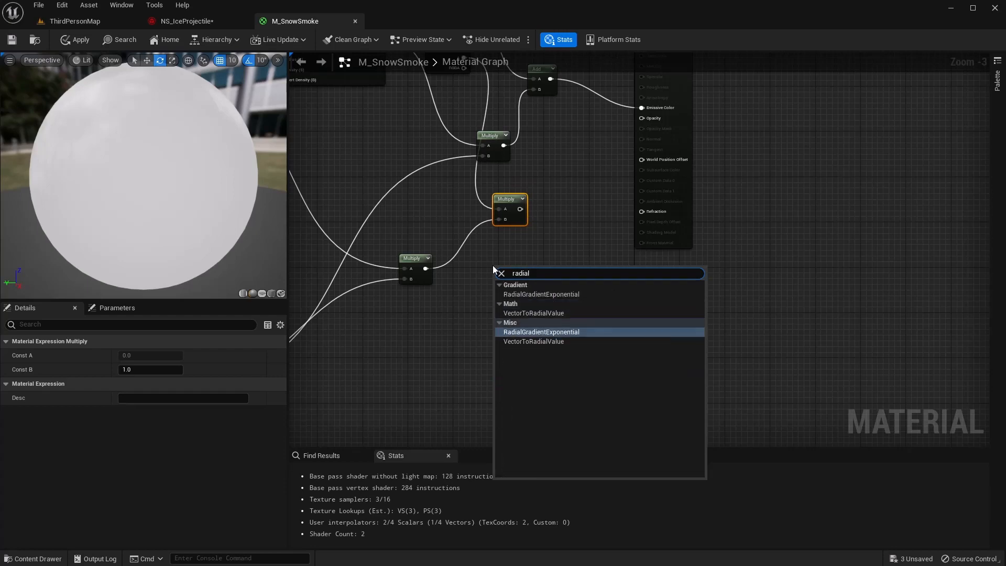
pyautogui.press('Return')
pyautogui.scroll(3, 489, 275)
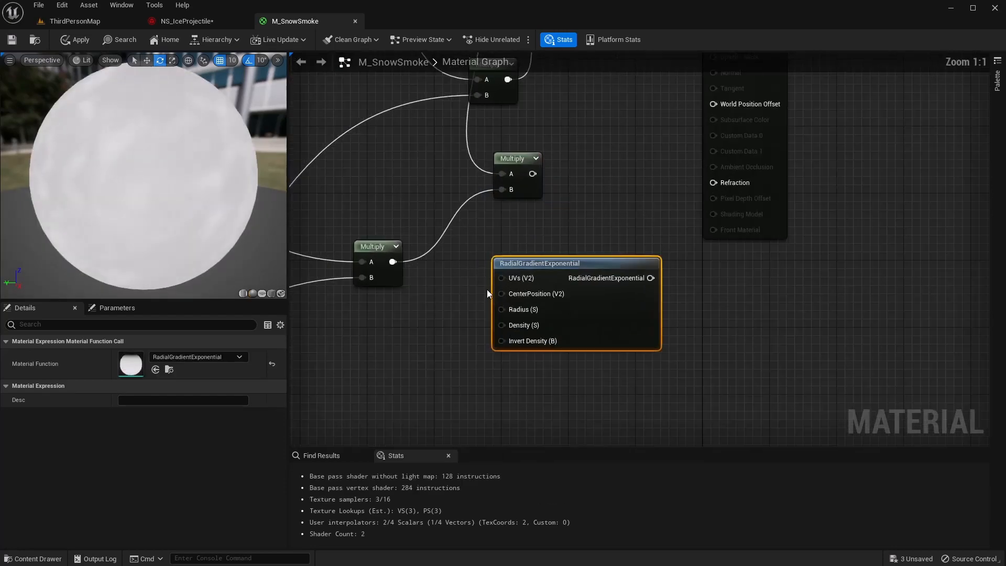
# - Add a Constant node with value 0.8 and connect it to the new RadialGradientExponential's Density input
pyautogui.click(425, 331)
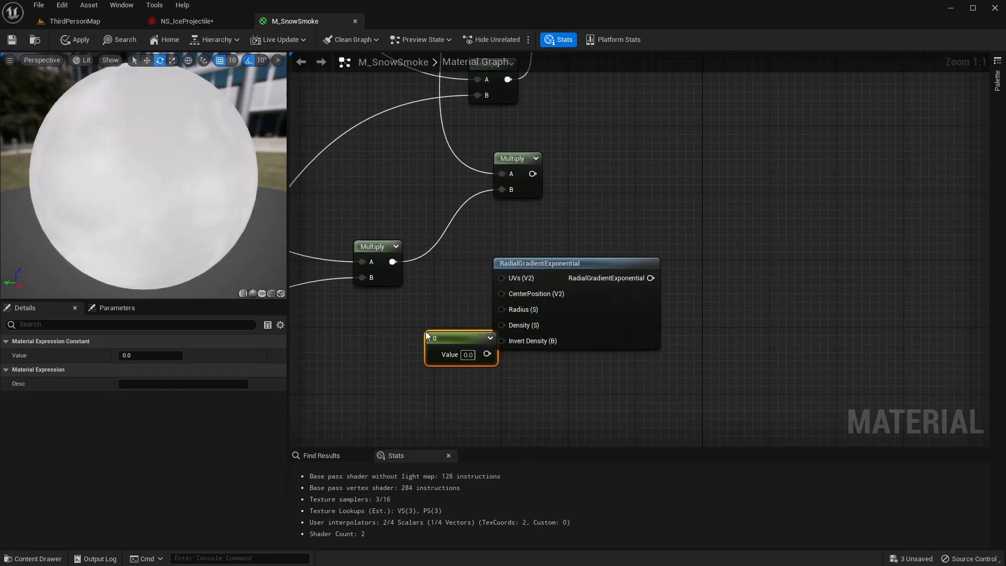
pyautogui.moveTo(443, 344); pyautogui.dragTo(499, 326)
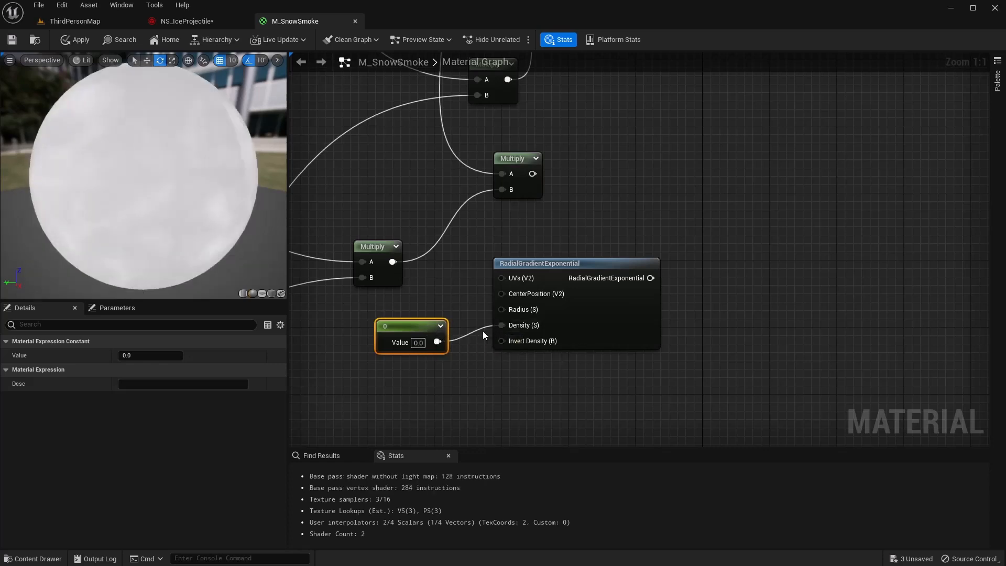
pyautogui.click(419, 343)
pyautogui.write('0.8')
pyautogui.press('Return')
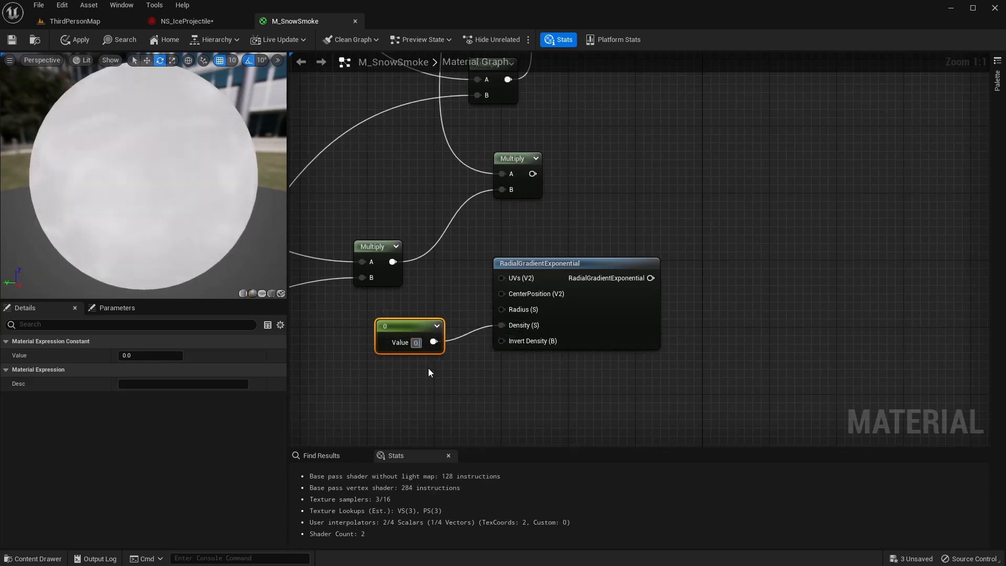
pyautogui.scroll(-2, 428, 368)
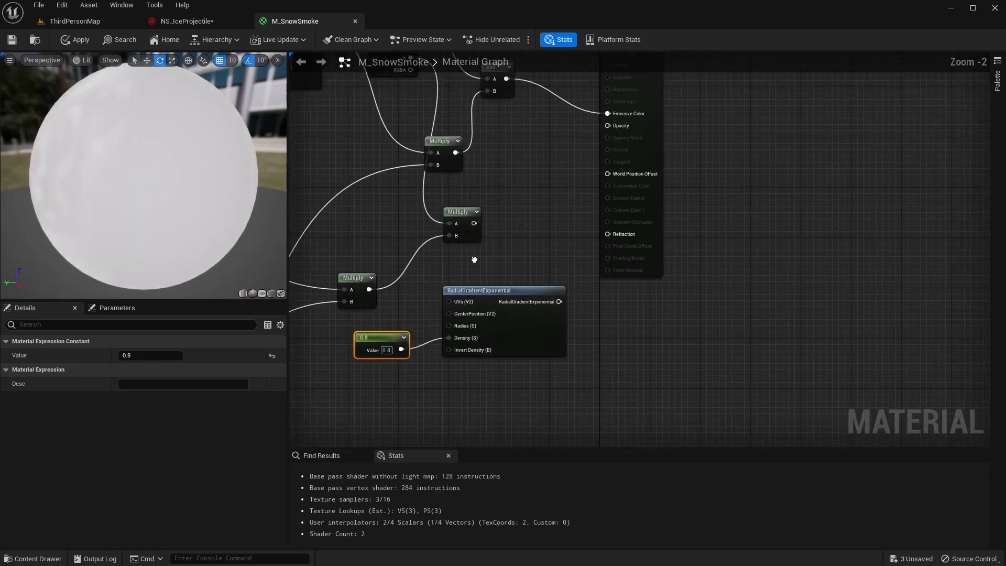
# - Multiply the alpha Multiply output by the new RadialGradientExponential in another Multiply node and connect the product to Opacity
pyautogui.moveTo(469, 307); pyautogui.dragTo(430, 296)
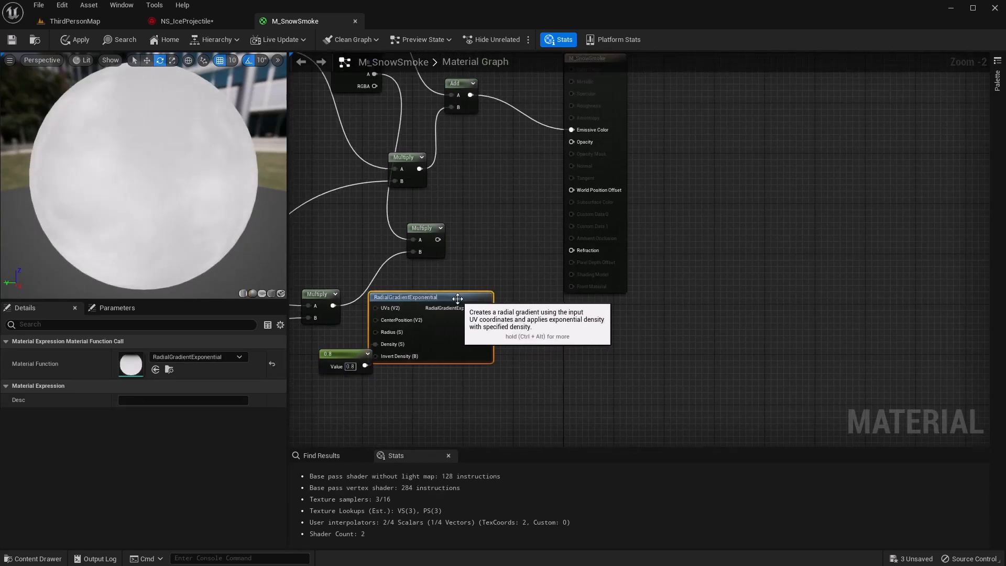
pyautogui.moveTo(437, 239); pyautogui.dragTo(483, 238)
pyautogui.write('mult')
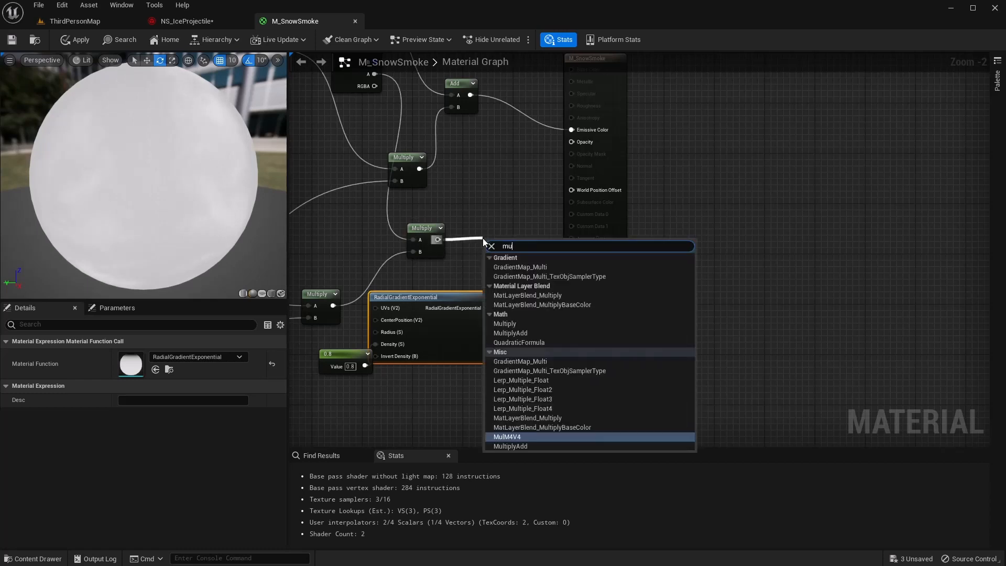
pyautogui.press('Return')
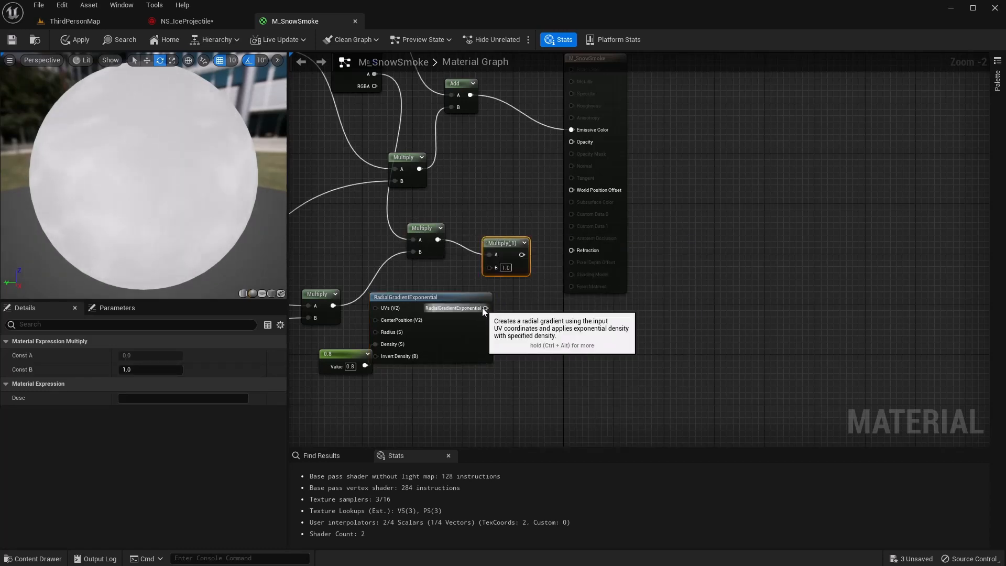
pyautogui.moveTo(485, 308); pyautogui.dragTo(571, 142)
pyautogui.moveTo(472, 196); pyautogui.dragTo(564, 175, button='right')
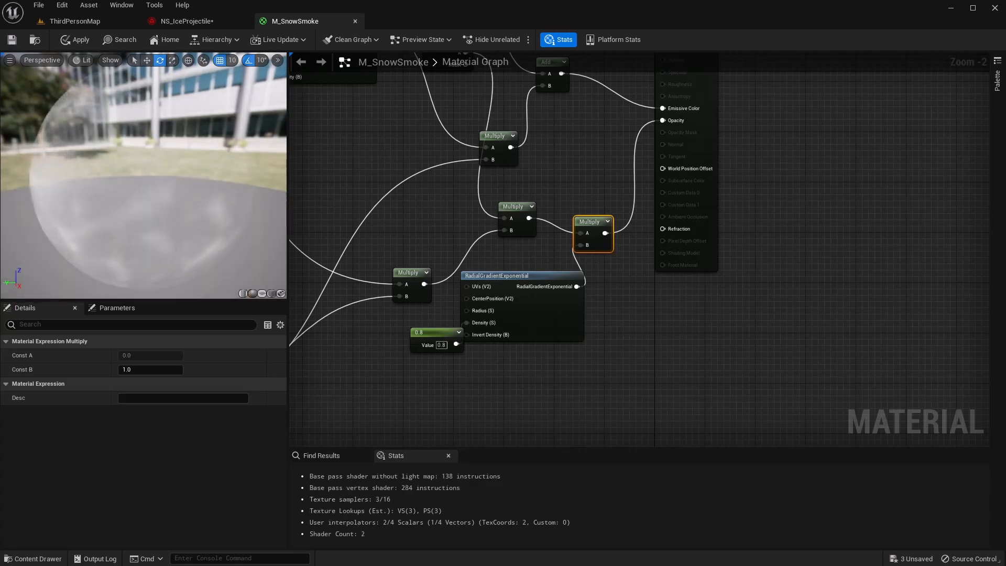
# - Inspect the preview sphere, then apply the changes to M_SnowSmoke and save the material
pyautogui.moveTo(145, 193)
pyautogui.mouseDown()
pyautogui.moveTo(210, 194)
pyautogui.moveTo(137, 193)
pyautogui.mouseUp()
pyautogui.moveTo(314, 193); pyautogui.dragTo(406, 188, button='right')
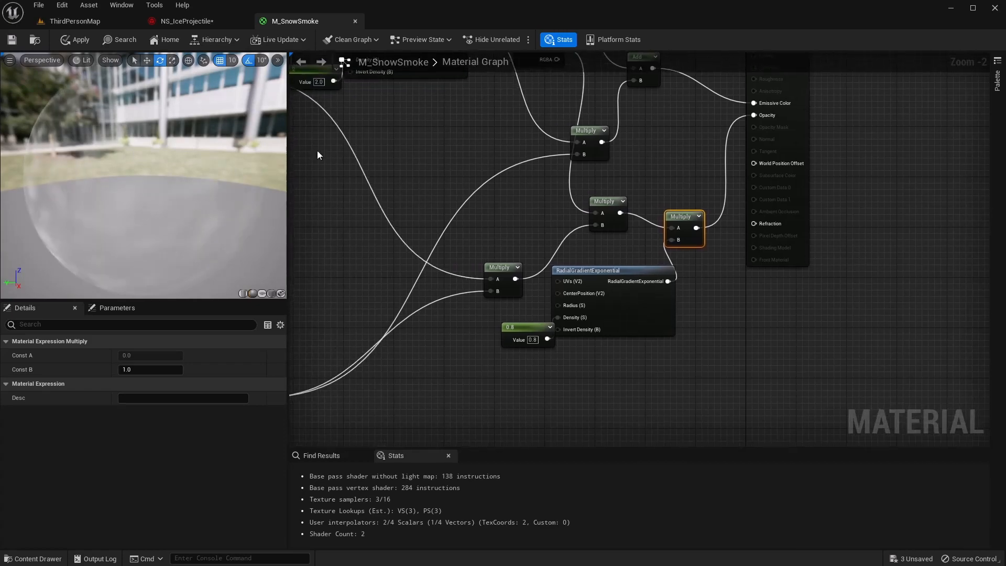
pyautogui.click(61, 41)
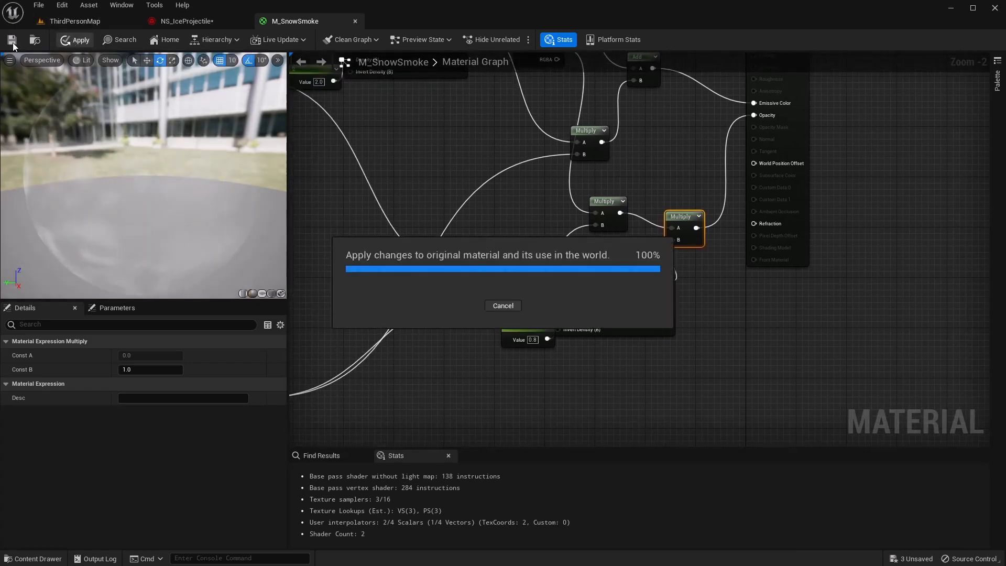
pyautogui.click(11, 41)
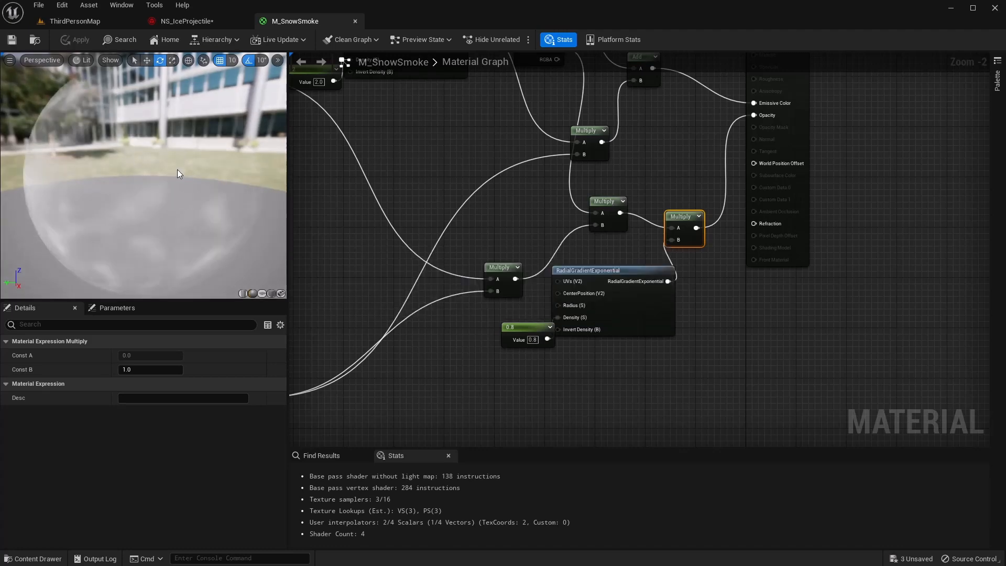
# - Review the finished M_SnowSmoke graph, from the panning texture chains to the Emissive Color and Opacity connections
pyautogui.scroll(-4, 496, 229)
pyautogui.moveTo(464, 223); pyautogui.dragTo(552, 253, button='right')
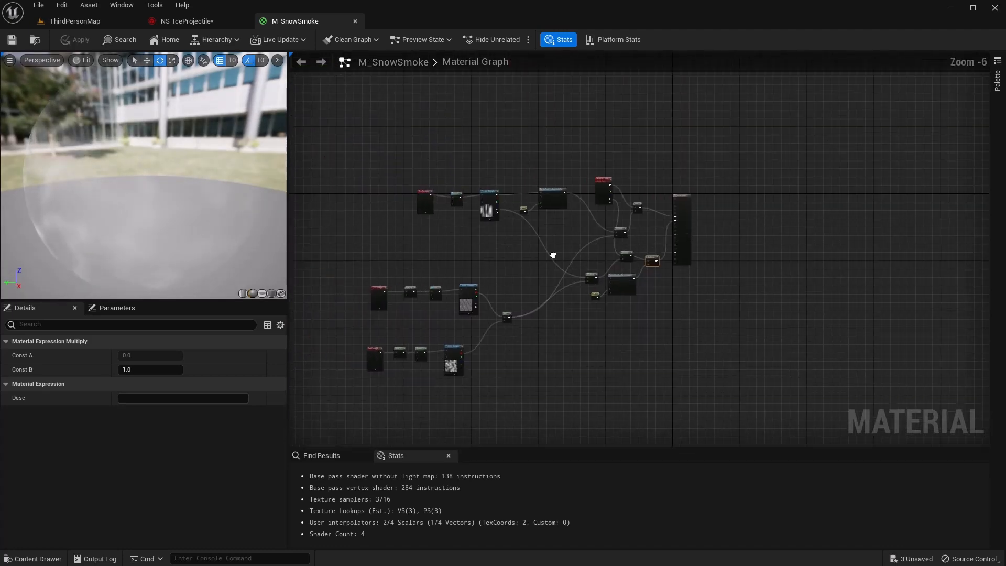
pyautogui.scroll(3, 477, 217)
pyautogui.moveTo(487, 262); pyautogui.dragTo(488, 283, button='right')
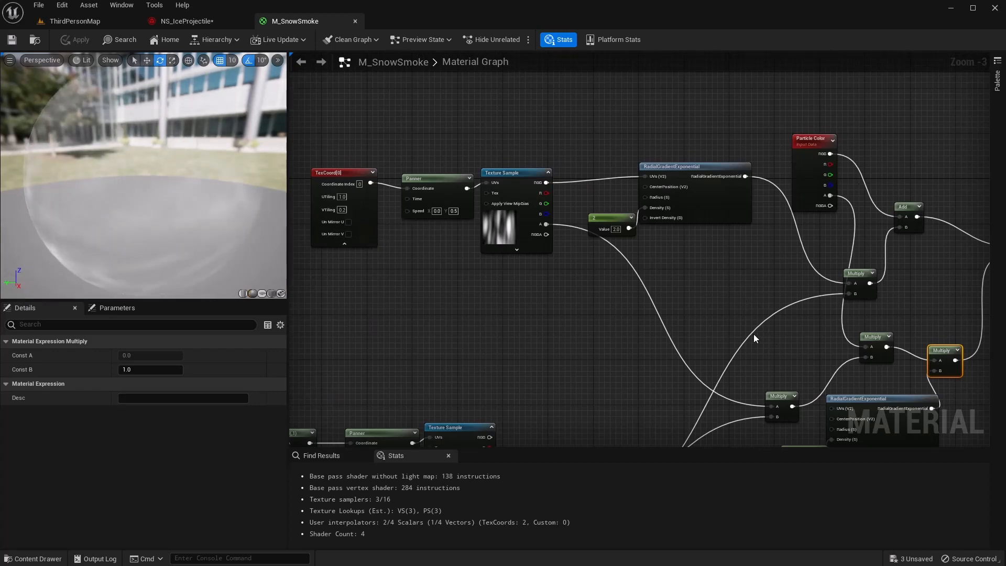
pyautogui.moveTo(599, 382); pyautogui.dragTo(651, 175, button='right')
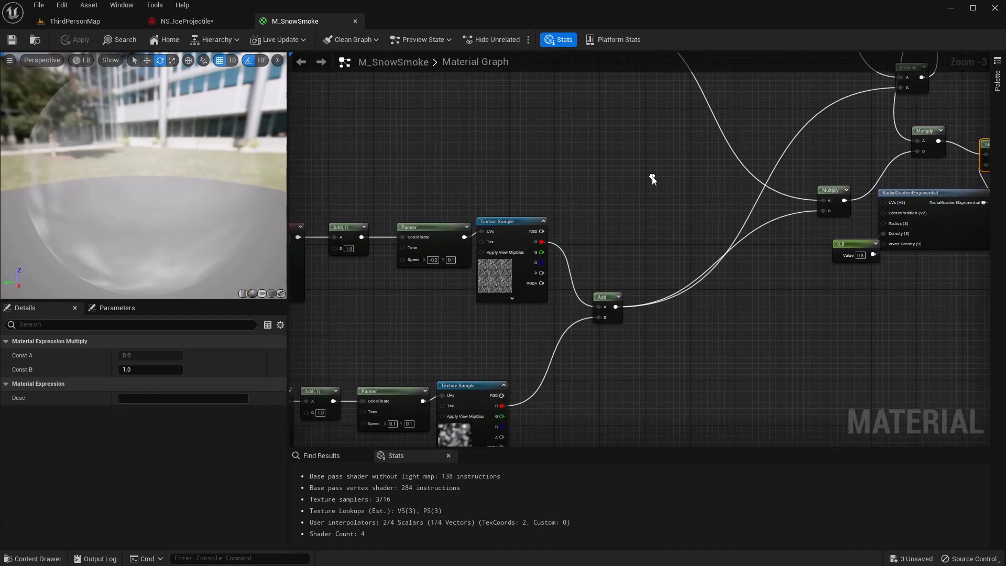
pyautogui.scroll(-1, 652, 184)
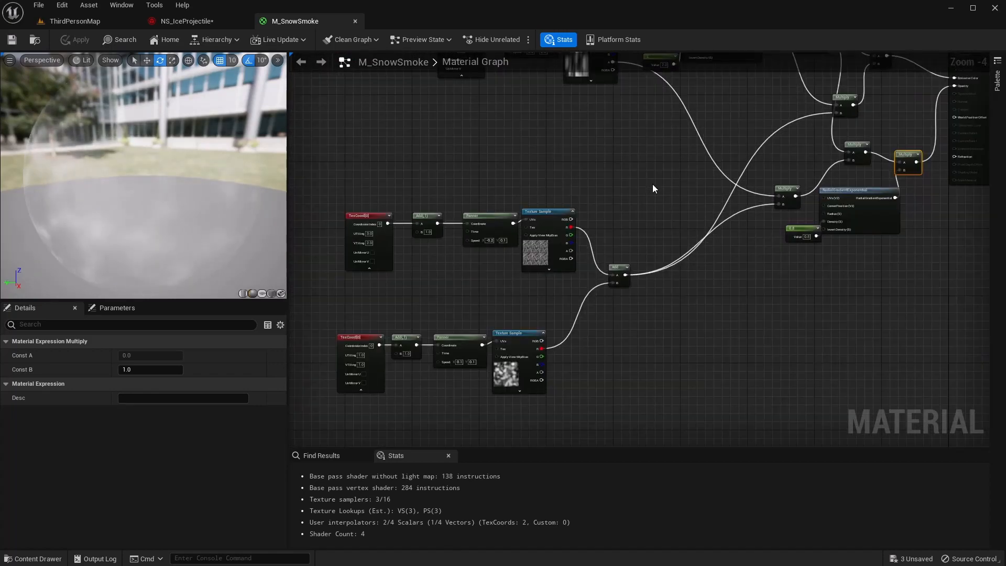
pyautogui.scroll(1, 427, 263)
pyautogui.moveTo(437, 272); pyautogui.dragTo(495, 225, button='right')
pyautogui.scroll(1, 496, 242)
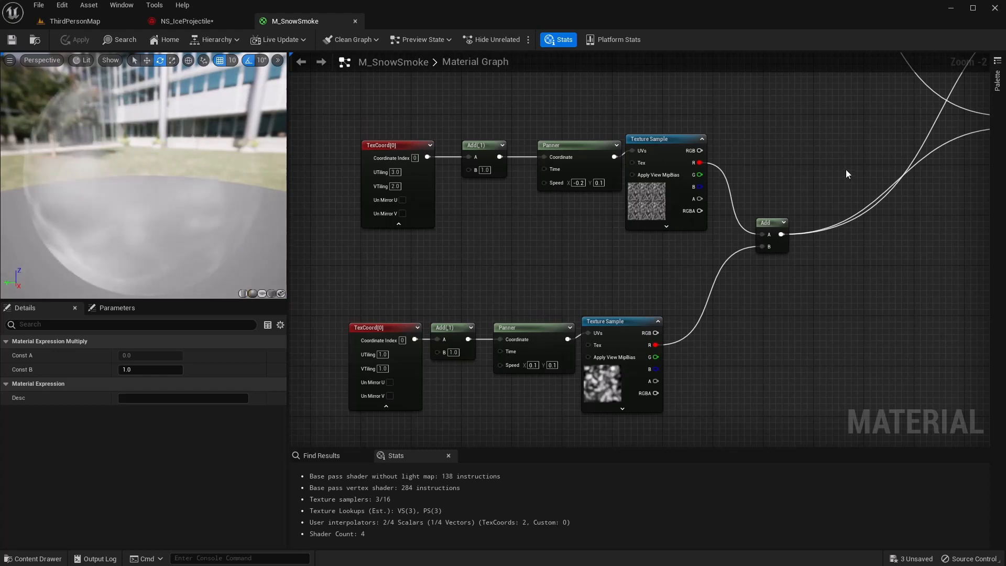
pyautogui.moveTo(846, 168); pyautogui.dragTo(524, 325, button='right')
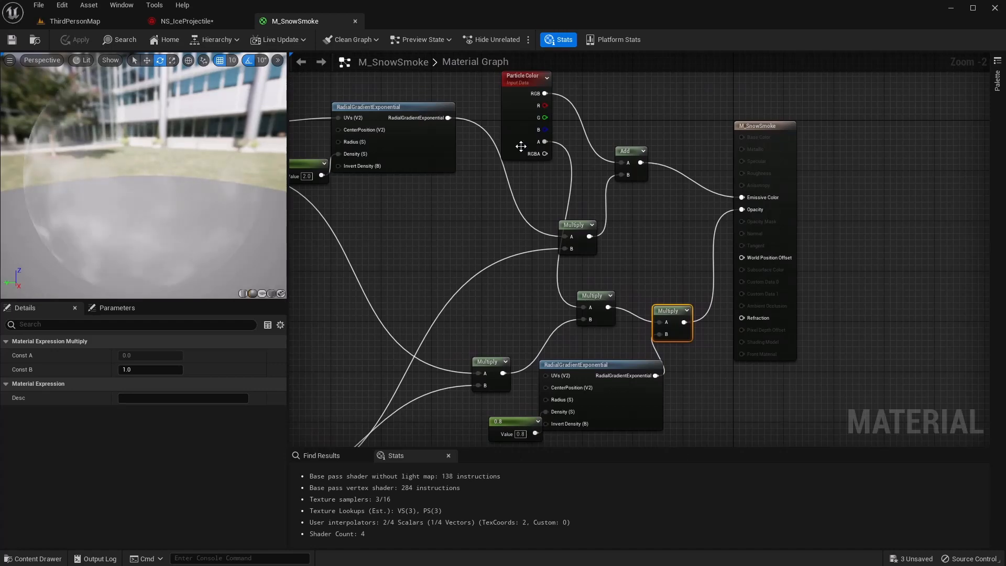
# - Close M_SnowSmoke, assign it as the Smoke emitter's Sprite Renderer material, and compile and save NS_IceProjectile
pyautogui.click(355, 21)
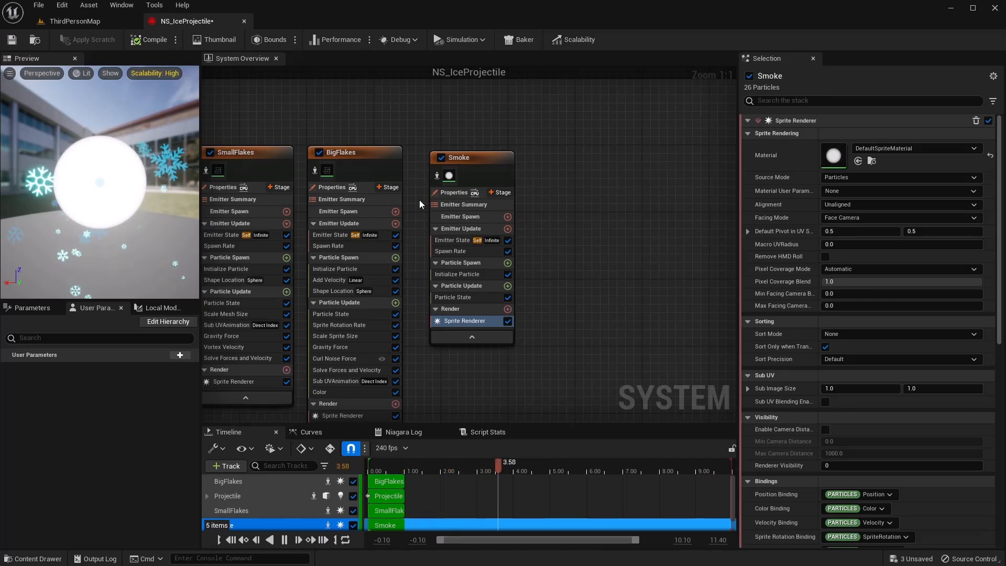
pyautogui.click(891, 147)
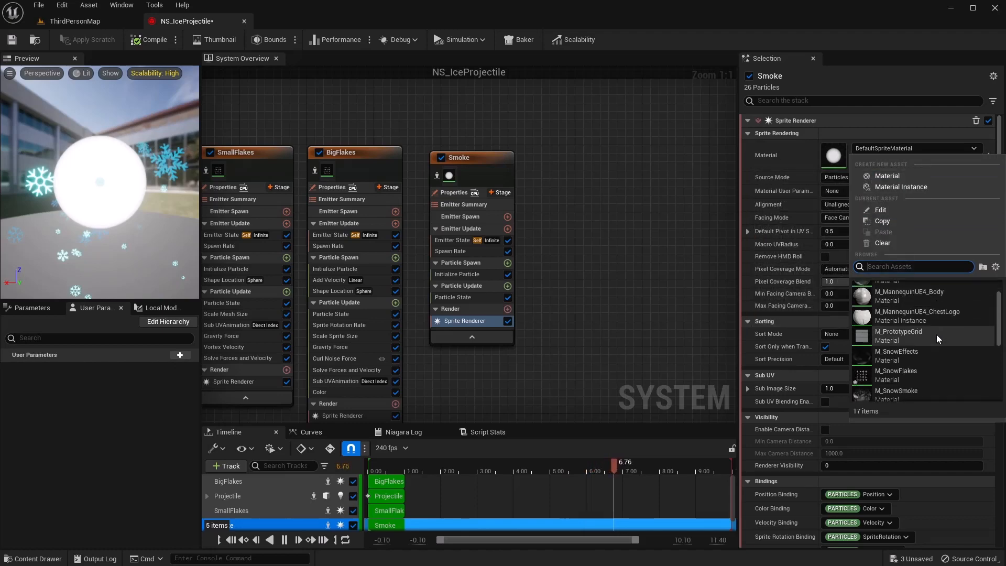
pyautogui.click(916, 392)
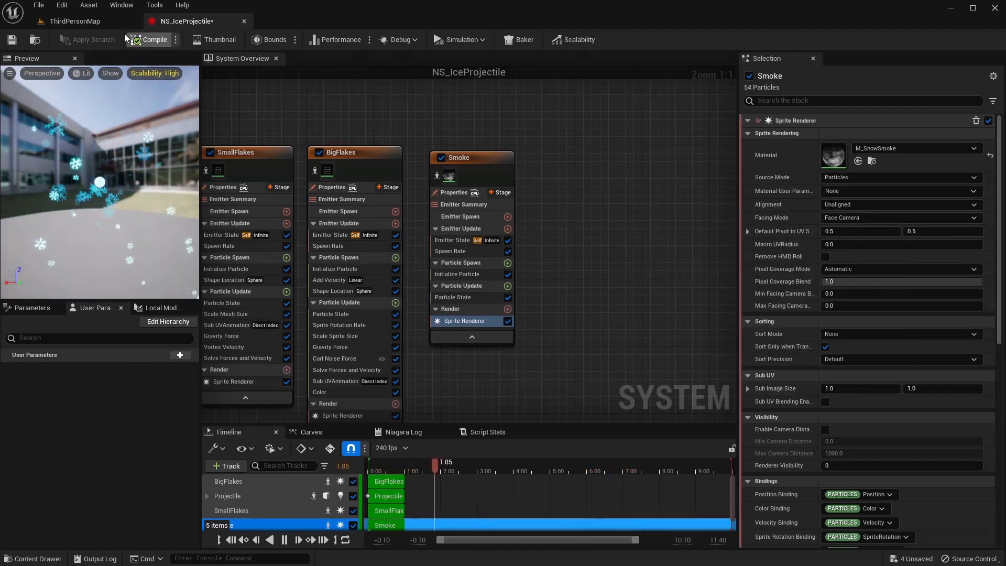
pyautogui.click(143, 44)
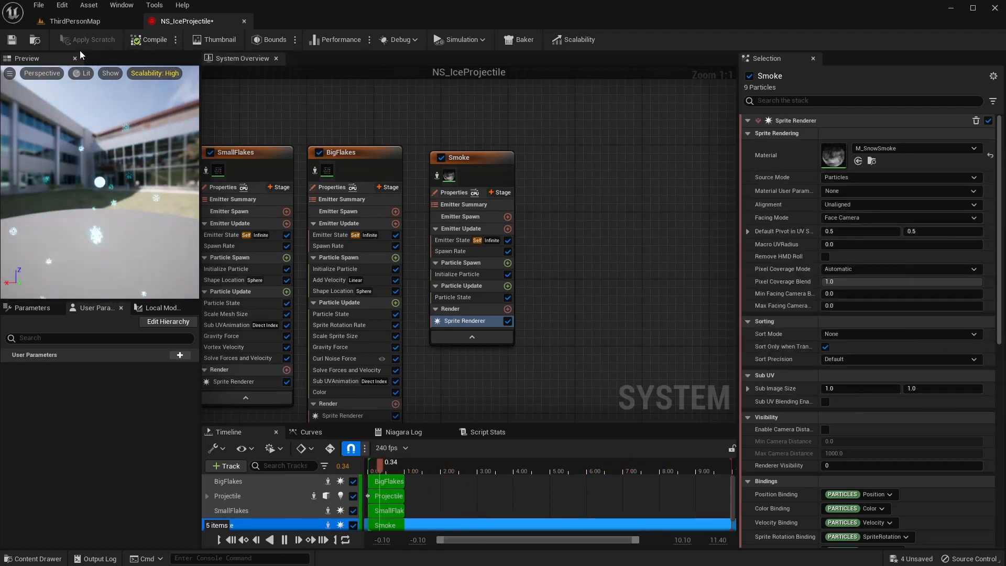
pyautogui.click(8, 42)
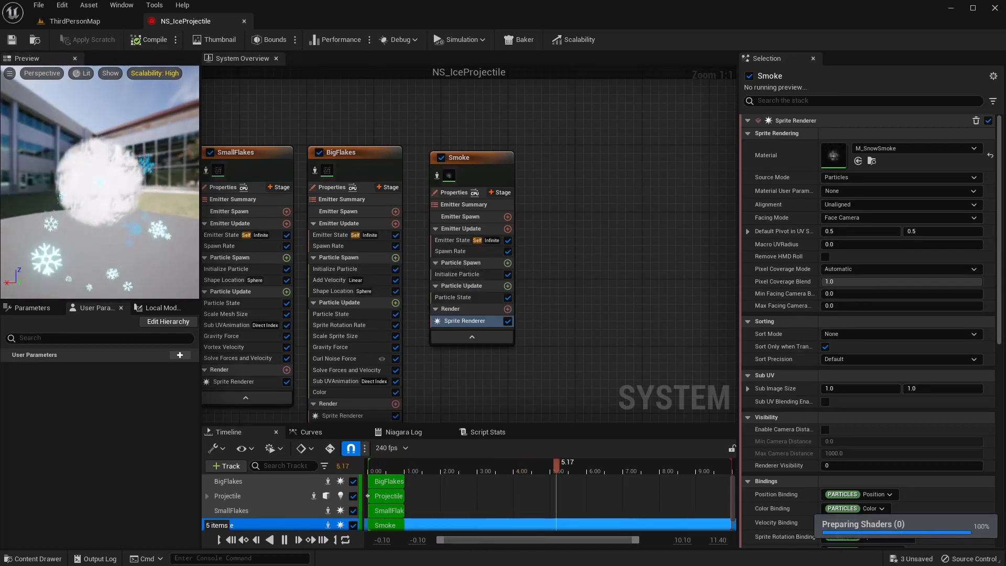
# - Set Lifetime Mode to Random with Lifetime Min 0.5 in the Smoke emitter's Initialize Particle module
pyautogui.click(464, 251)
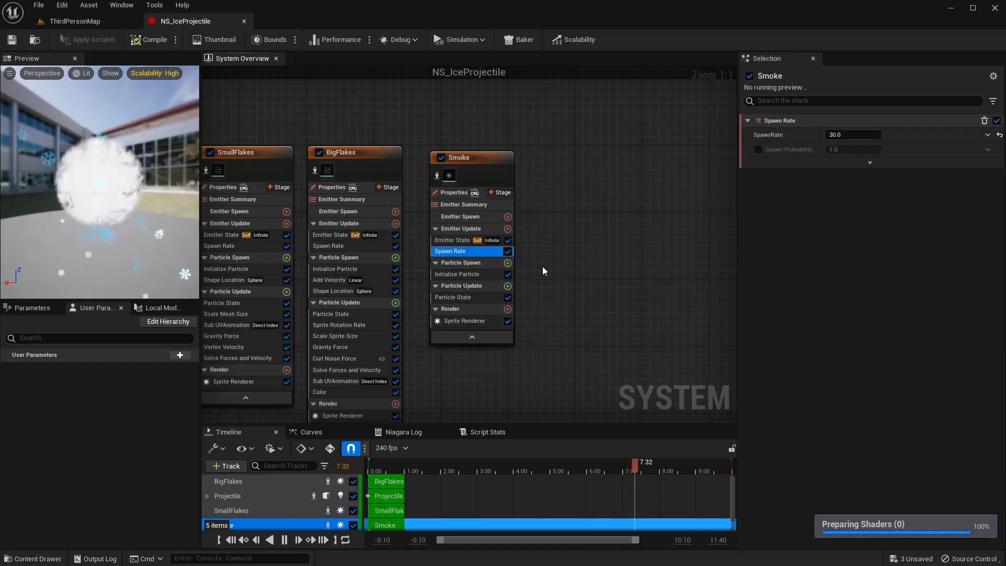
pyautogui.moveTo(542, 266); pyautogui.dragTo(477, 247, button='right')
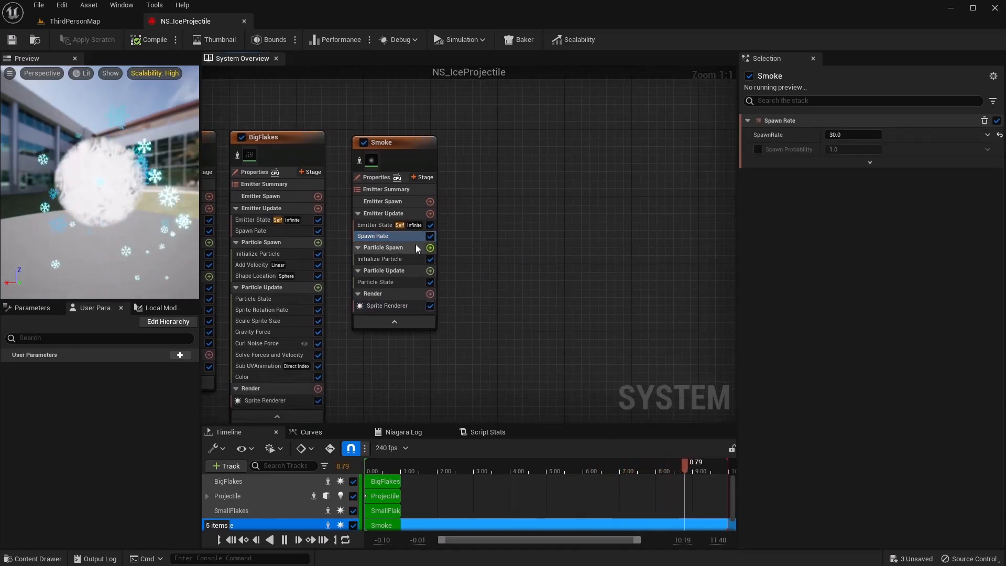
pyautogui.click(388, 259)
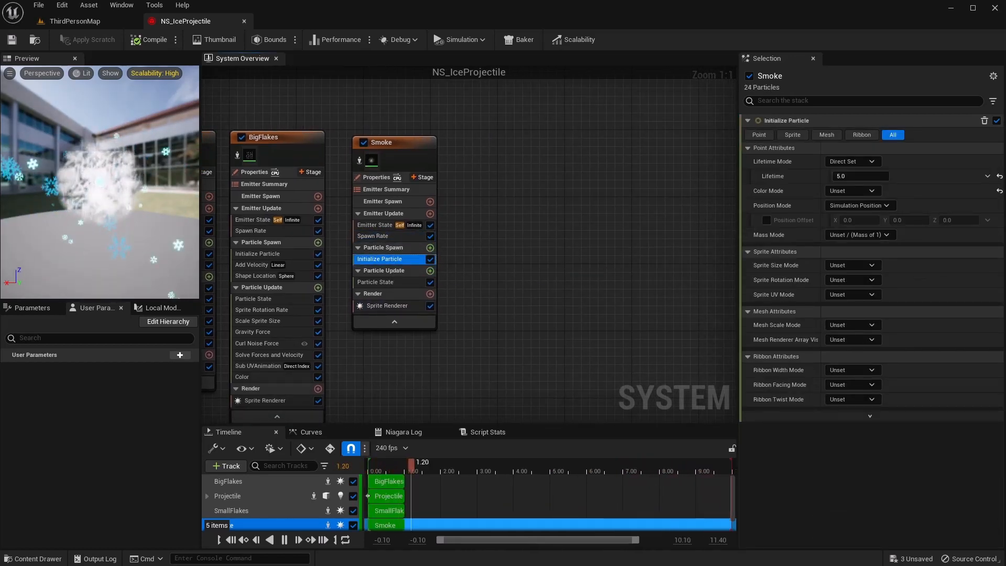
pyautogui.click(852, 162)
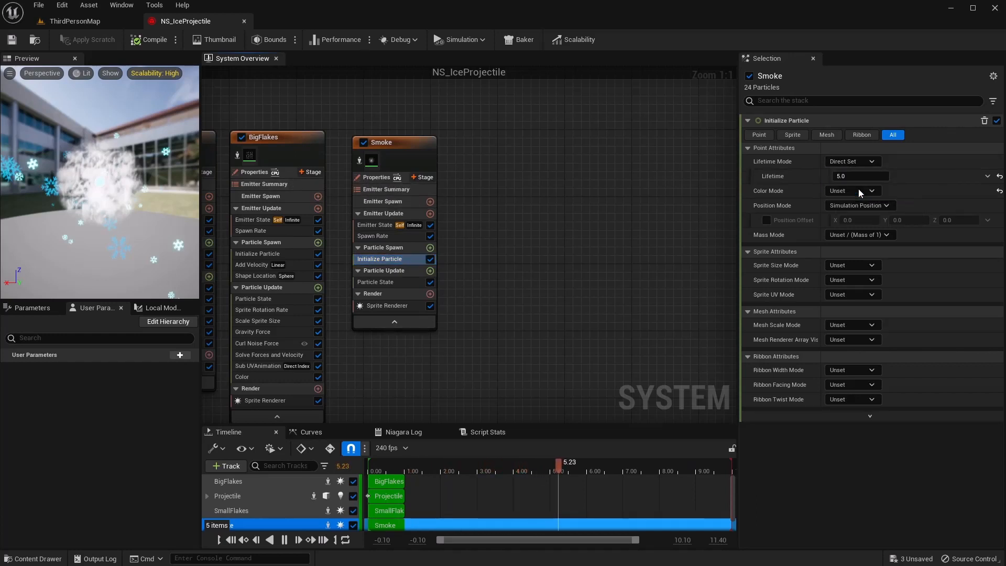
pyautogui.click(853, 177)
pyautogui.write('0.5')
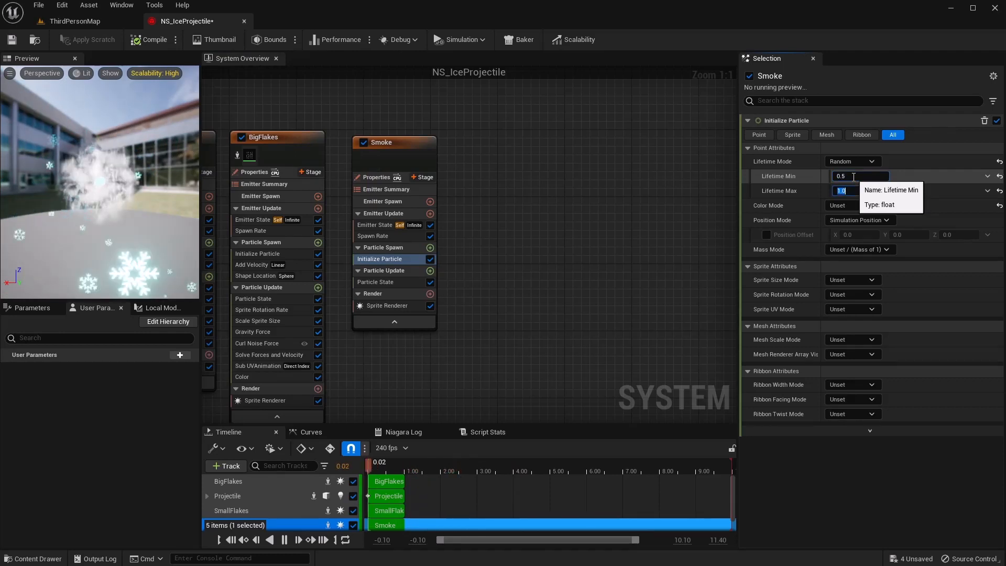
pyautogui.press('Tab')
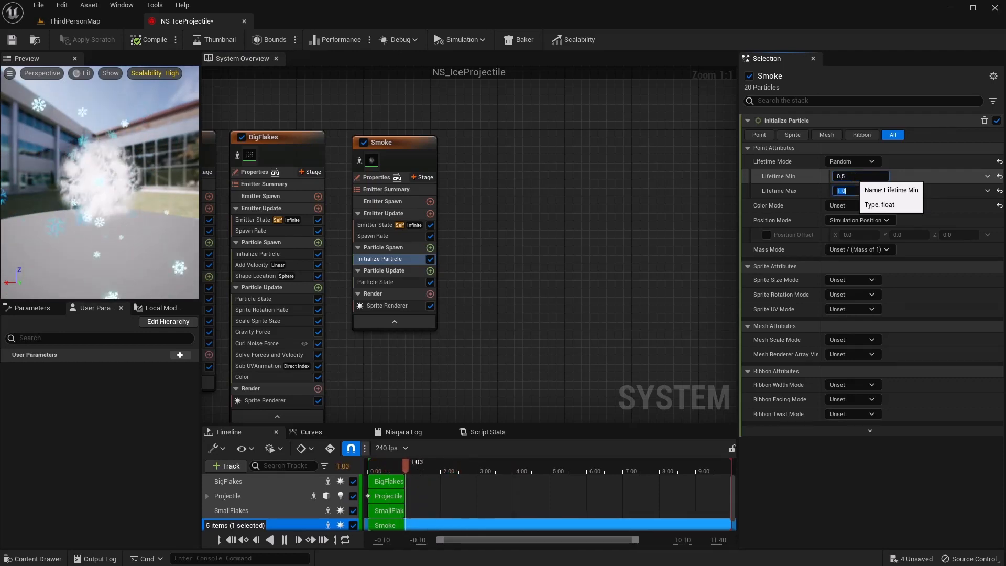
# - Open the Color Mode choices in the Smoke emitter's Initialize Particle module
pyautogui.click(854, 206)
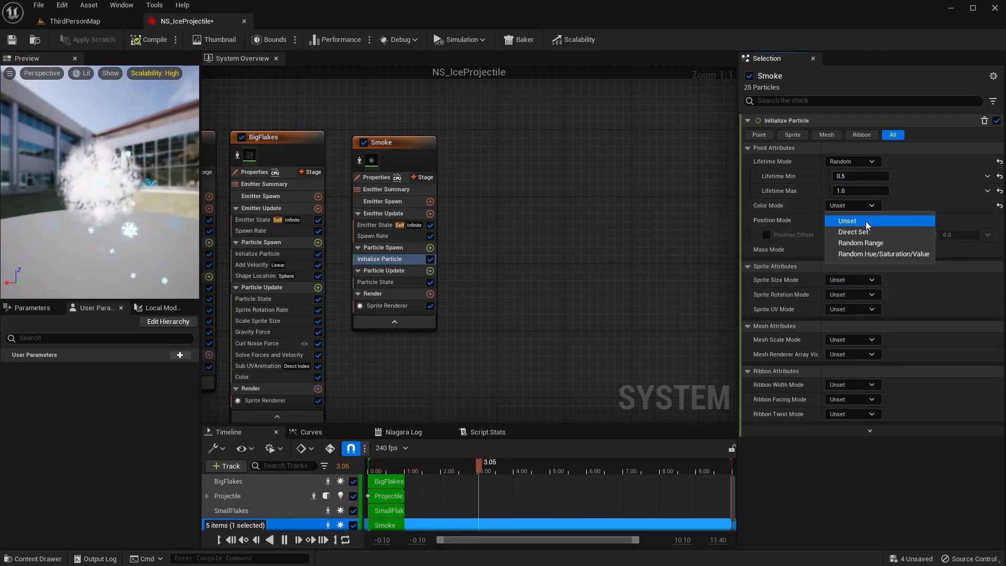
# - In Smoke's Initialize Particle, set Color Mode to Direct Set and Sprite Size Mode to Random Uniform with sizes 80 to 100
pyautogui.click(858, 232)
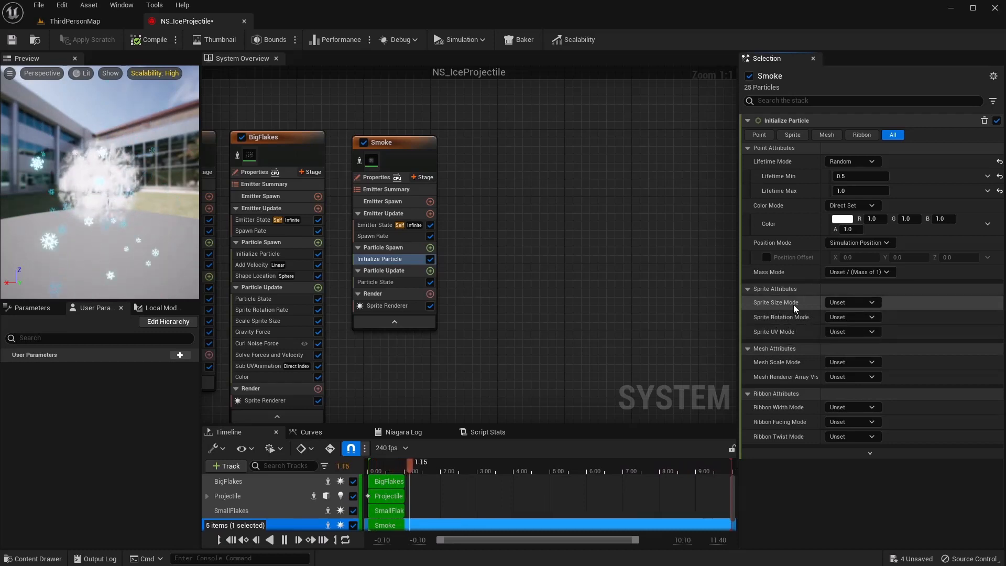
pyautogui.click(842, 301)
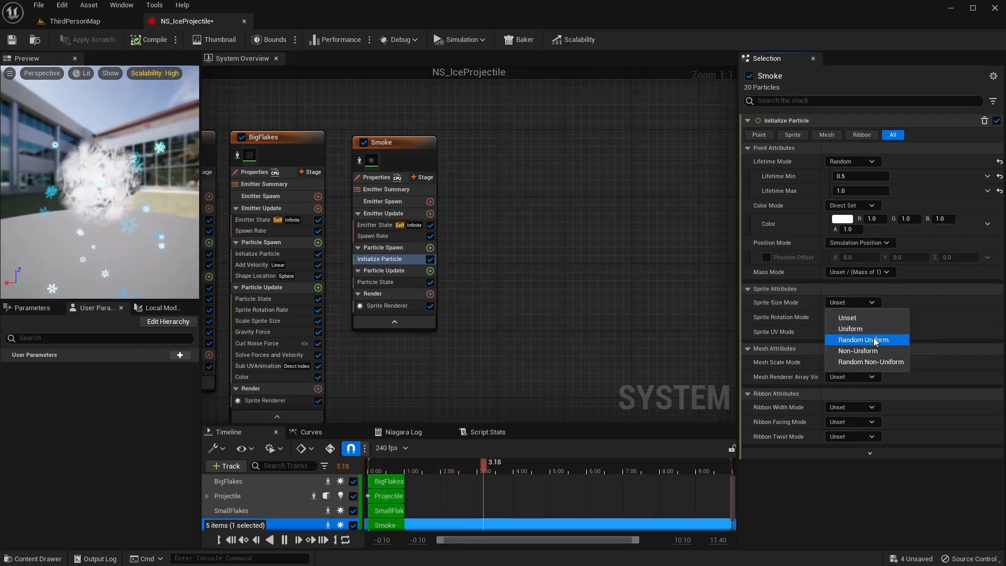
pyautogui.click(870, 339)
pyautogui.click(857, 318)
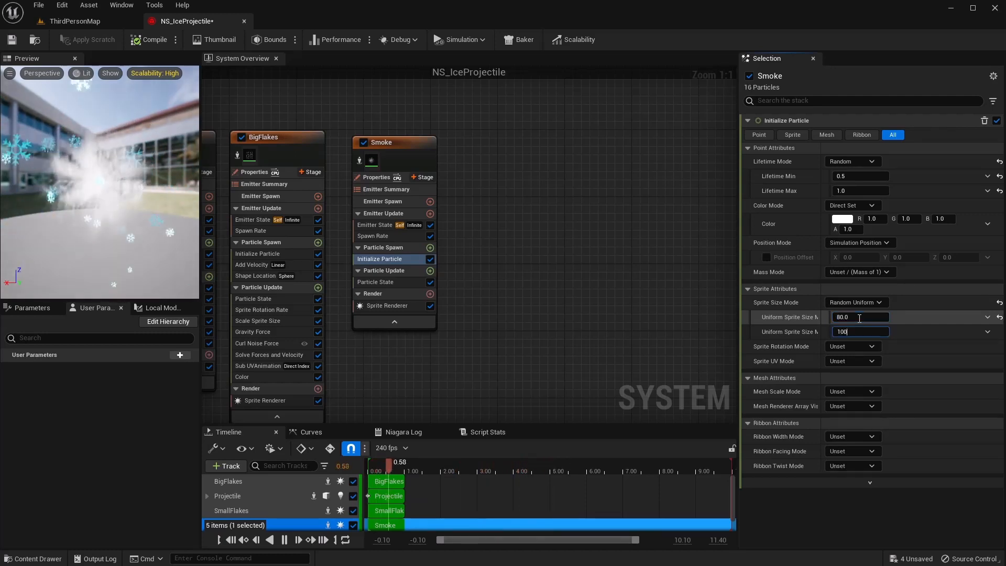
pyautogui.press('Tab')
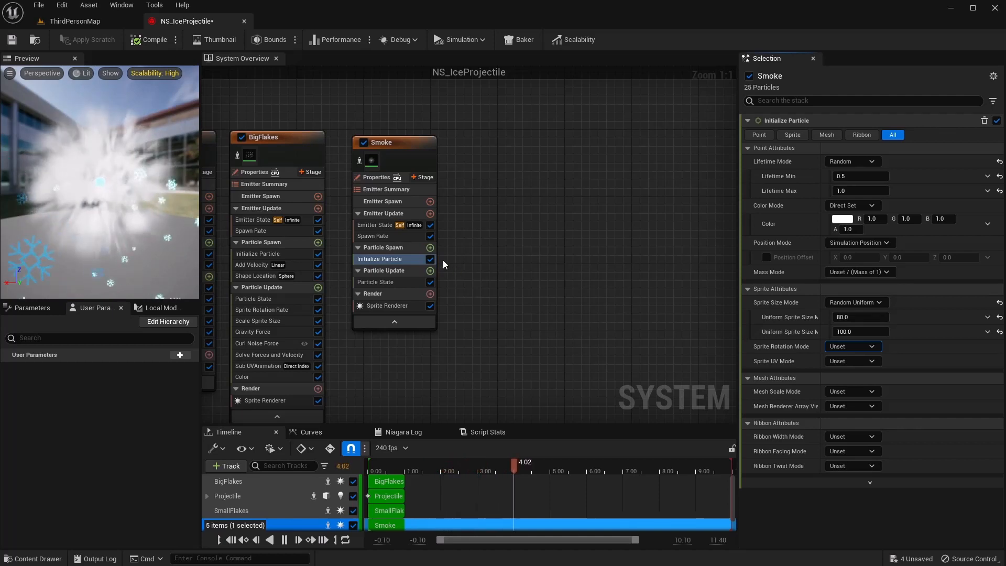
# - Add an Add Velocity module to Smoke's Particle Spawn and fix its missing Solve Forces and Velocity dependency
pyautogui.click(430, 247)
pyautogui.write('velocity')
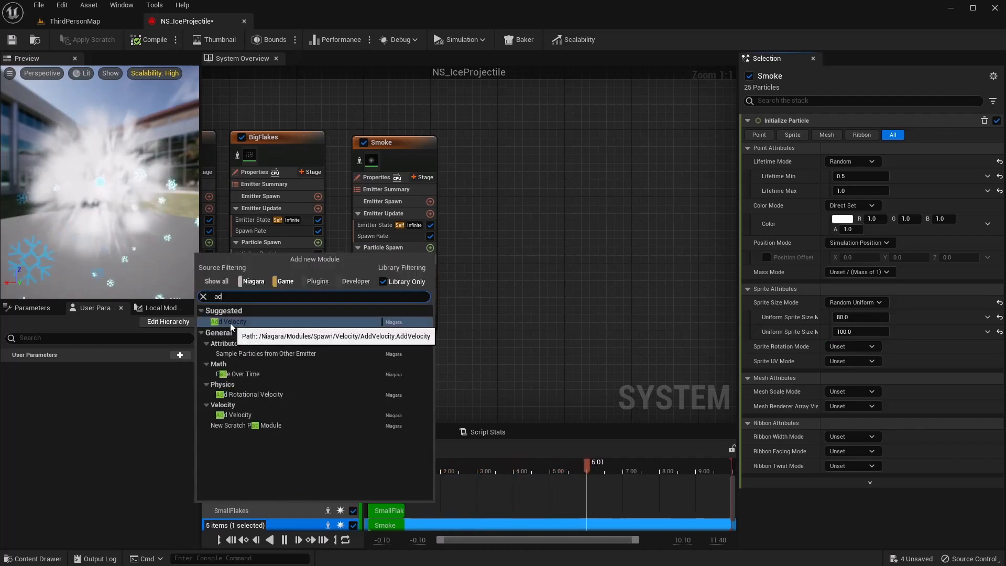
pyautogui.click(231, 323)
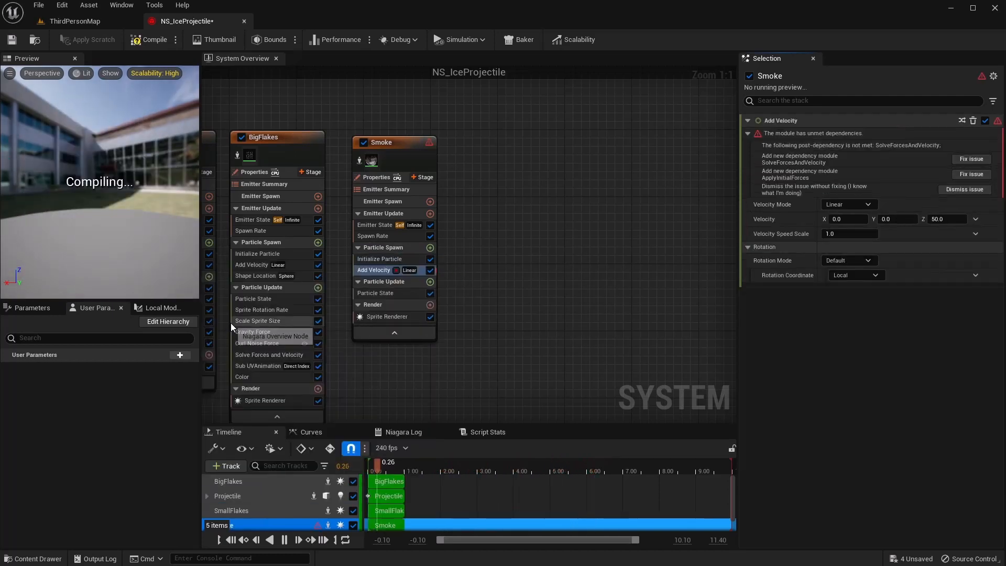
pyautogui.click(966, 160)
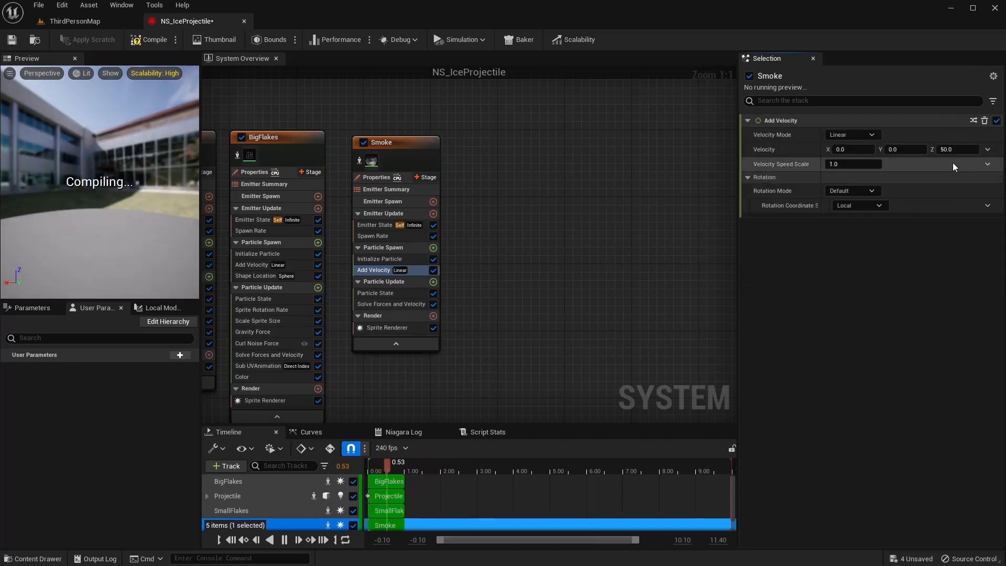
# - Make Smoke's added velocity a Random Range Vector and set its minimum X and Y to 10
pyautogui.click(989, 150)
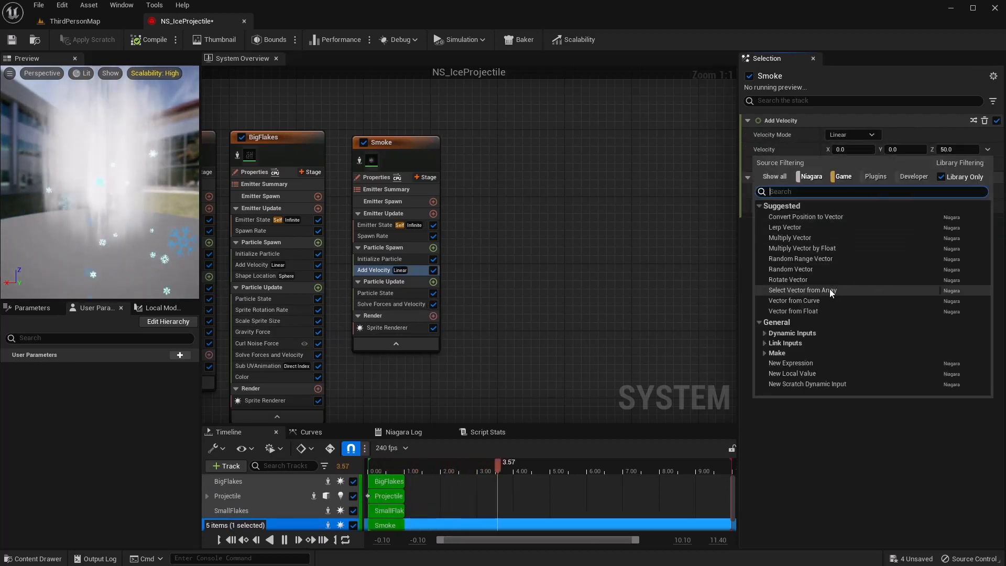
pyautogui.click(811, 259)
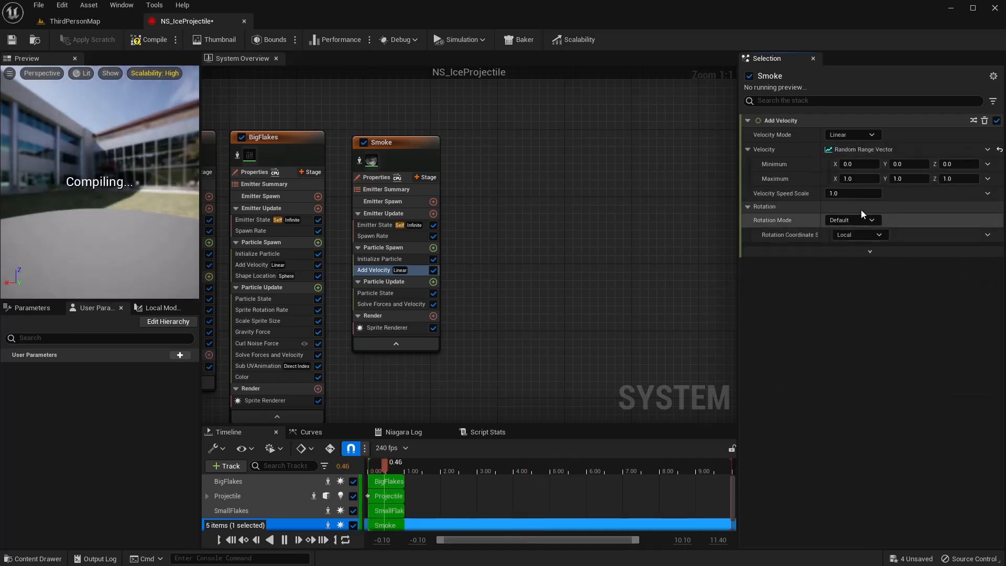
pyautogui.click(853, 164)
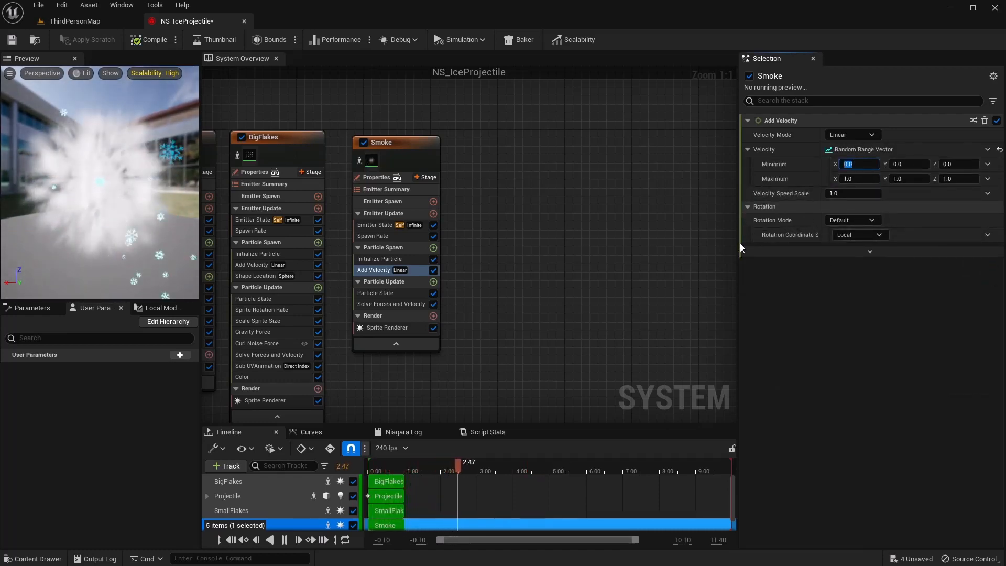
pyautogui.write('10')
pyautogui.press('Tab')
pyautogui.write('10')
pyautogui.press('Tab')
pyautogui.press('Tab')
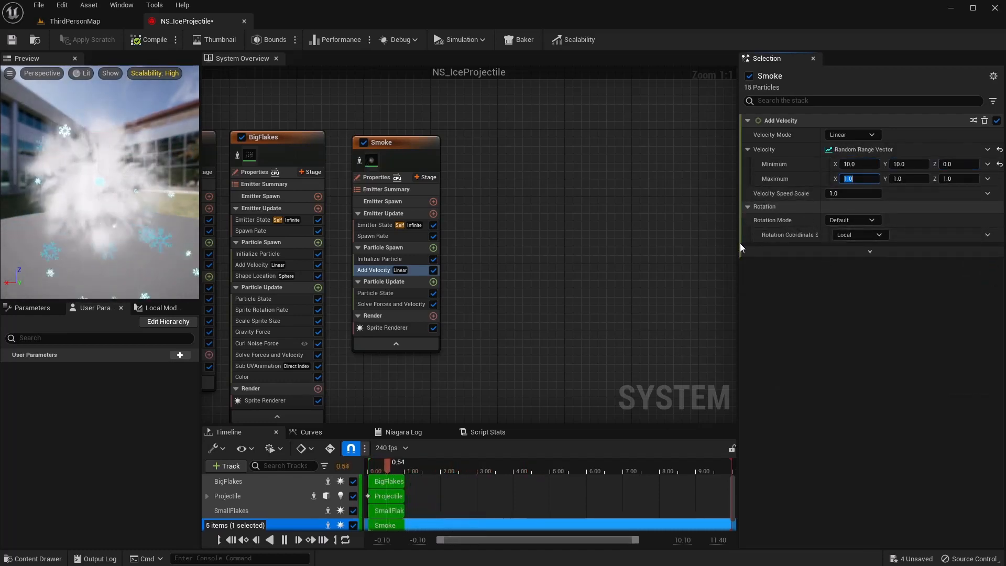
# - Set the velocity range's maximum to X -10, Y -10 and Z 10
pyautogui.write('-10')
pyautogui.press('Tab')
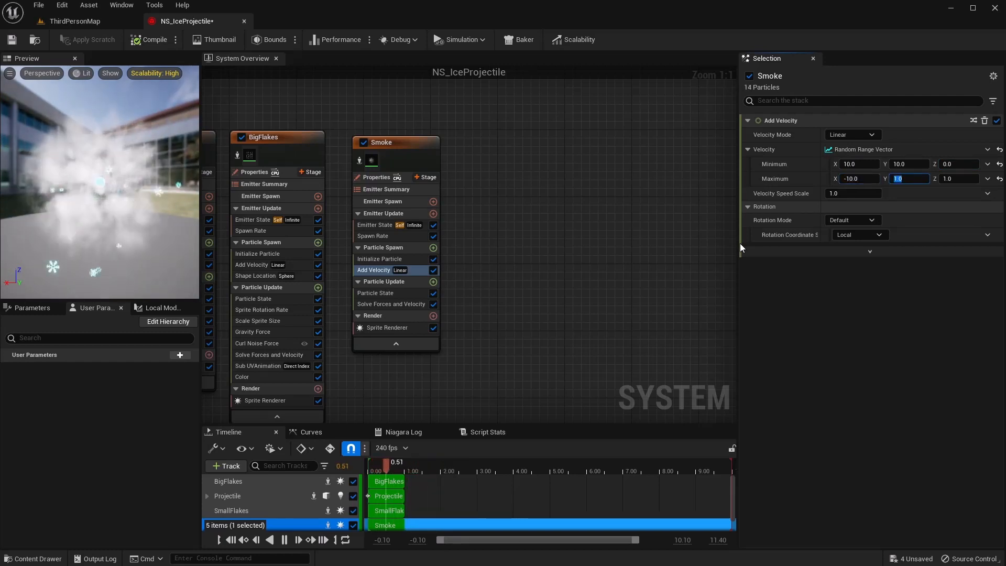
pyautogui.write('-10')
pyautogui.press('Tab')
pyautogui.write('10')
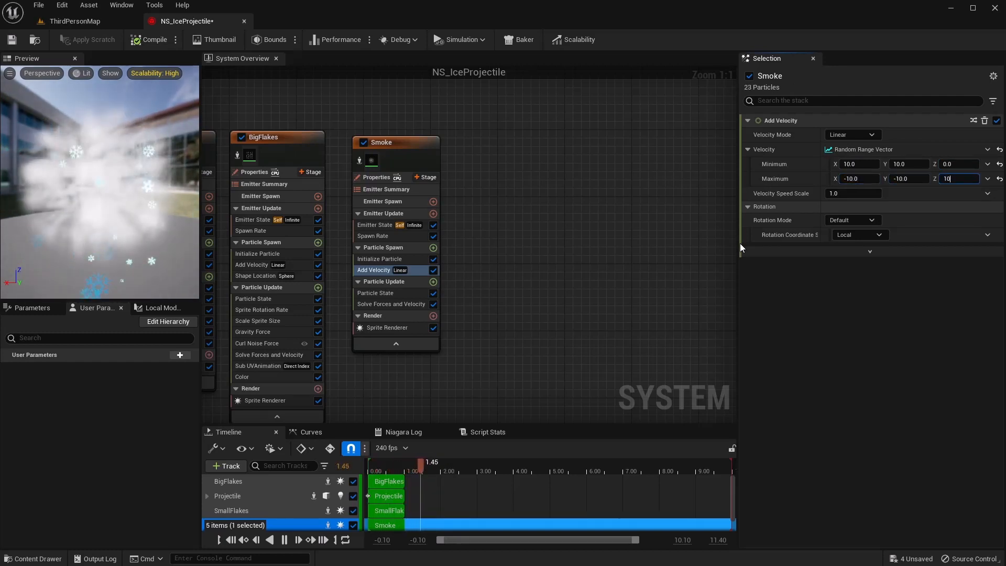
pyautogui.press('Return')
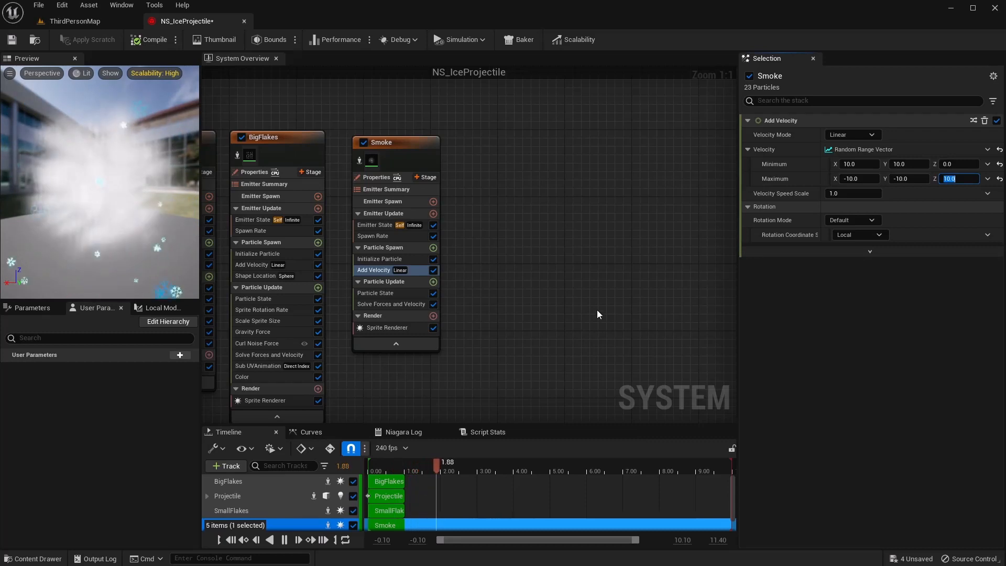
# - Set the Sprite Rotation Mode in Smoke's Initialize Particle module to Random
pyautogui.click(385, 259)
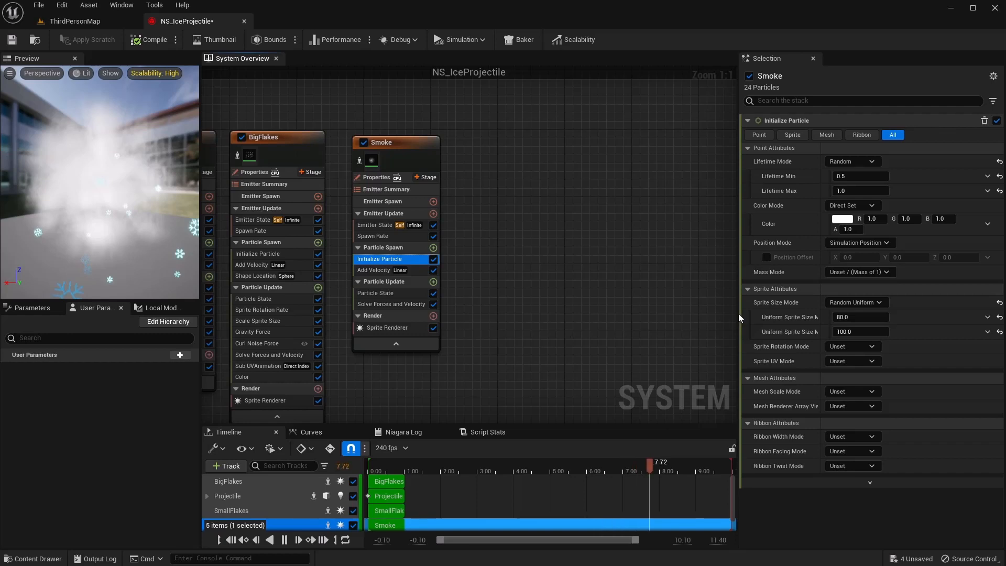
pyautogui.click(846, 345)
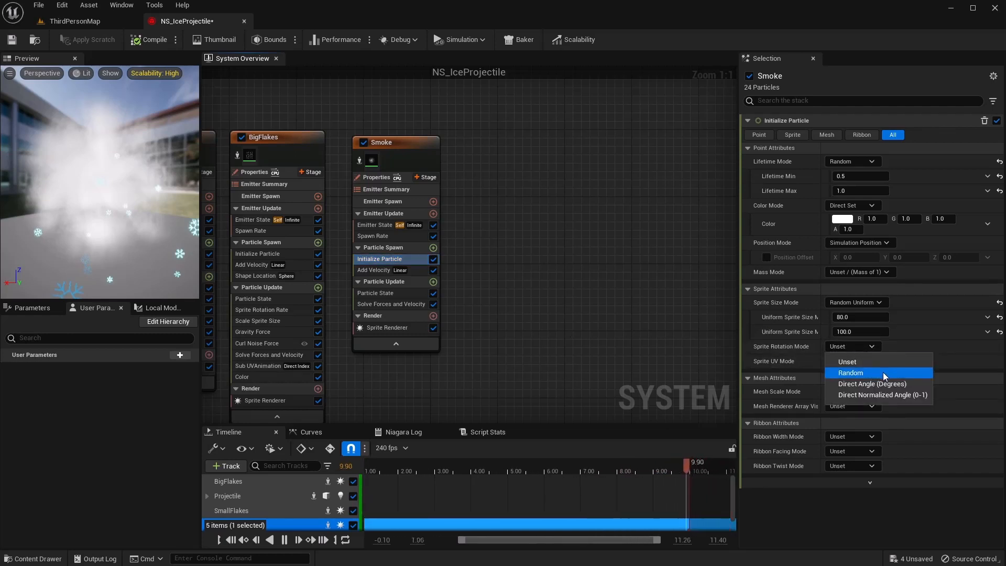
pyautogui.click(879, 372)
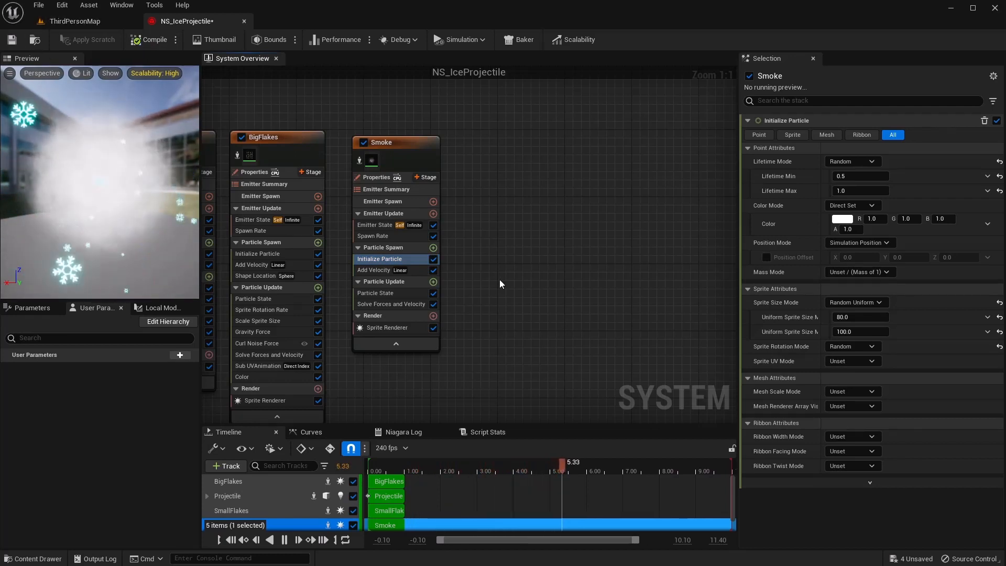
# - Try Multiply Vector by Float as Smoke's added velocity with a Velocity Speed Scale of 0, and undo both changes
pyautogui.click(400, 271)
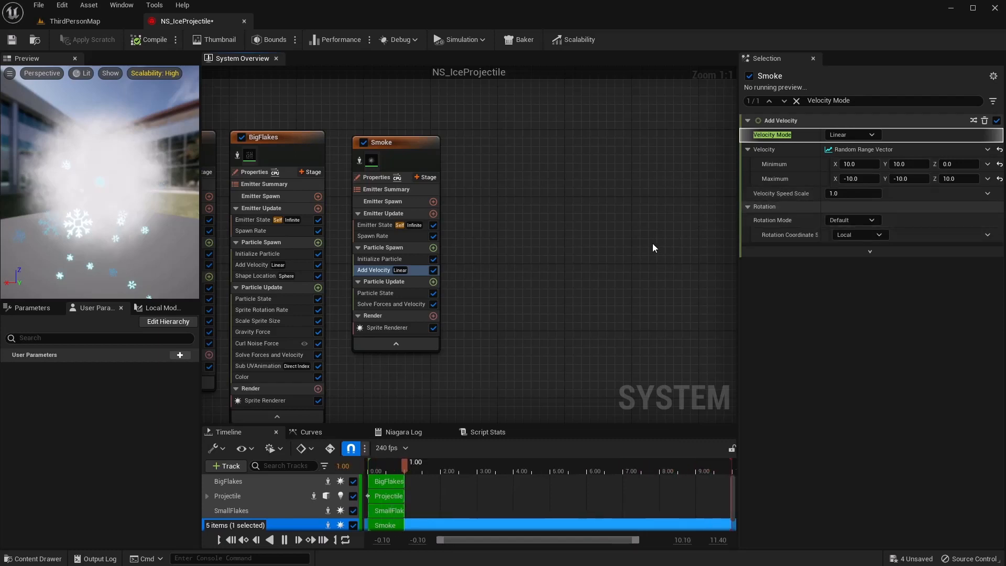
pyautogui.click(987, 149)
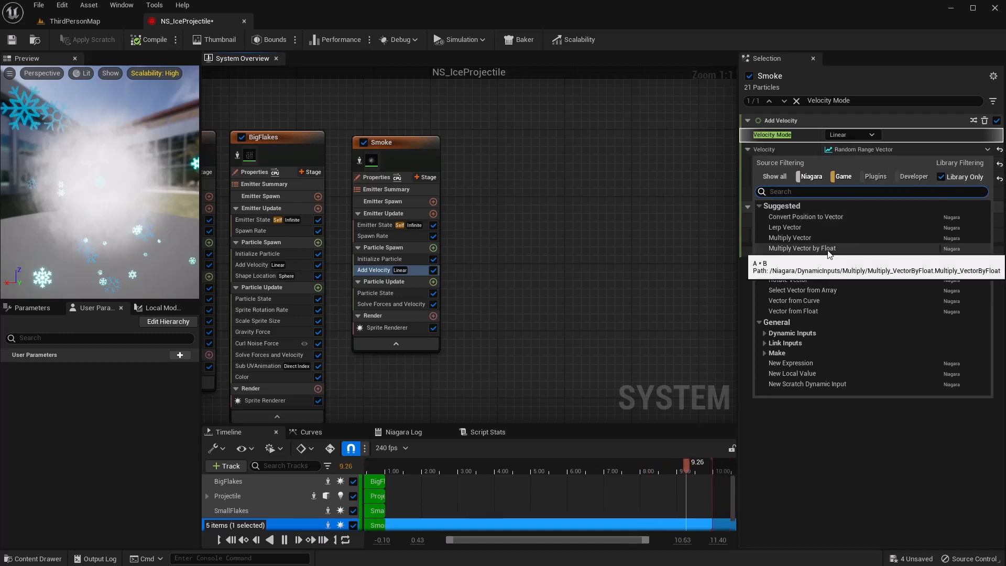
pyautogui.click(852, 249)
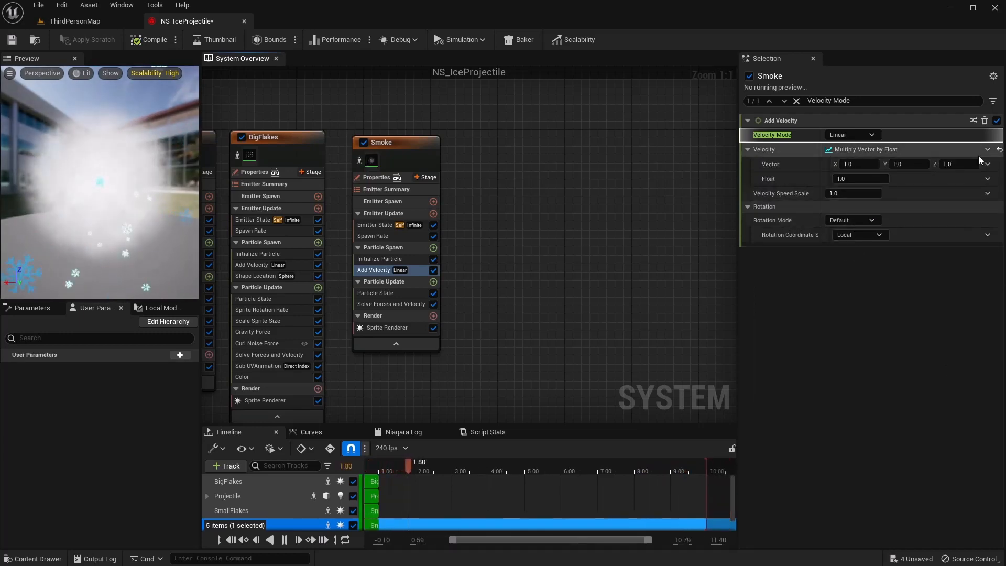
pyautogui.click(987, 165)
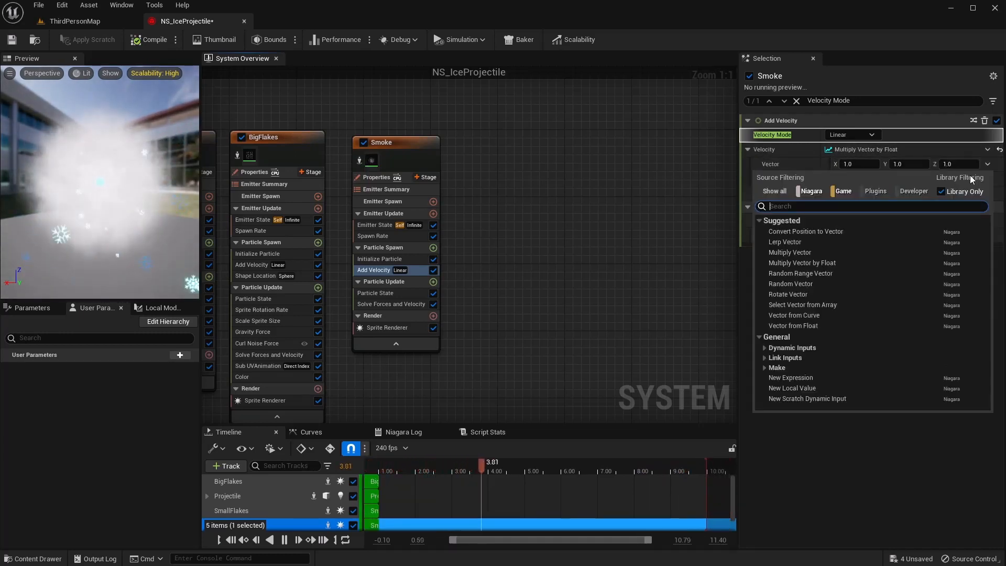
pyautogui.click(571, 189)
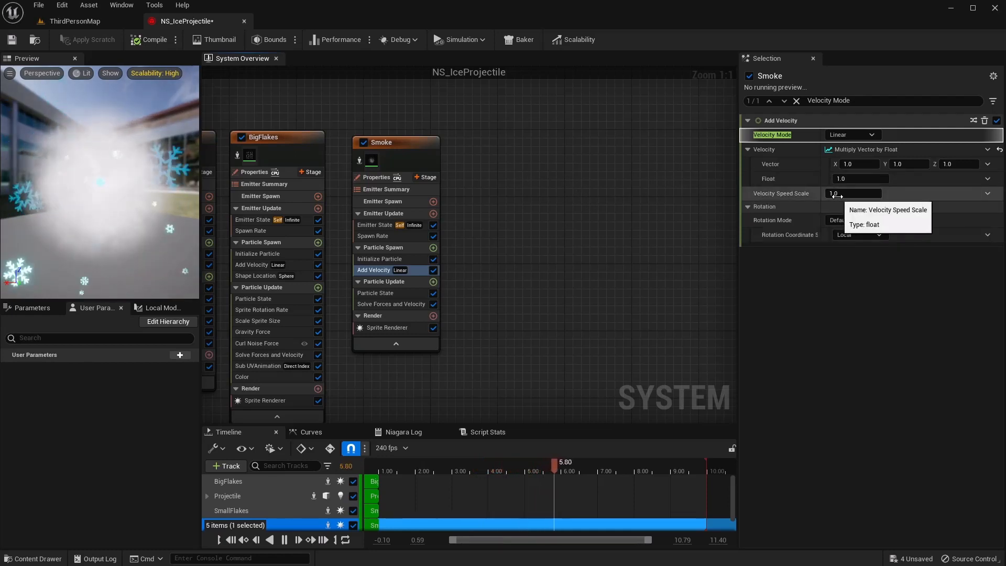
pyautogui.click(834, 196)
pyautogui.write('0')
pyautogui.press('Return')
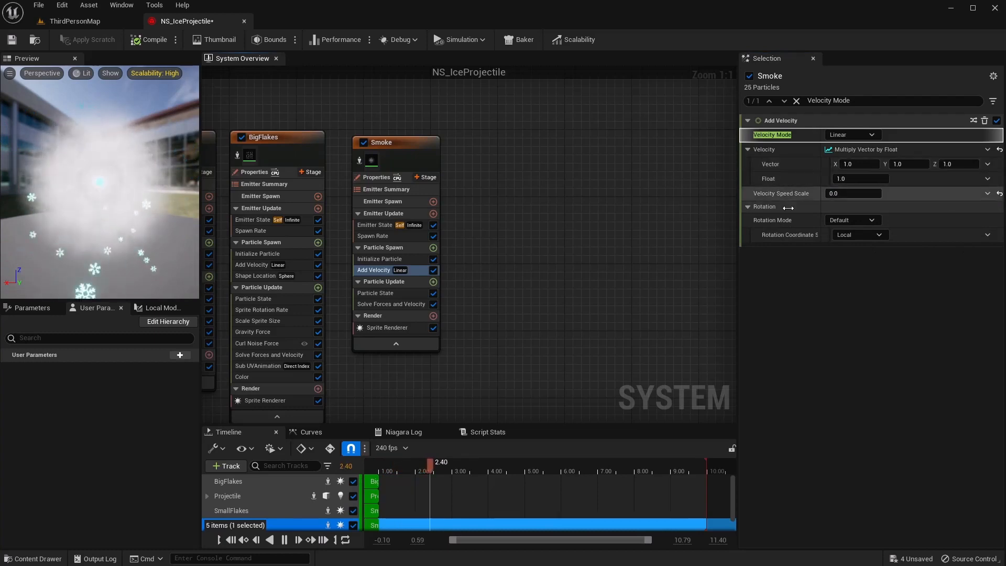
pyautogui.hotkey('ctrl', 'z')
pyautogui.hotkey('ctrl', 'z')
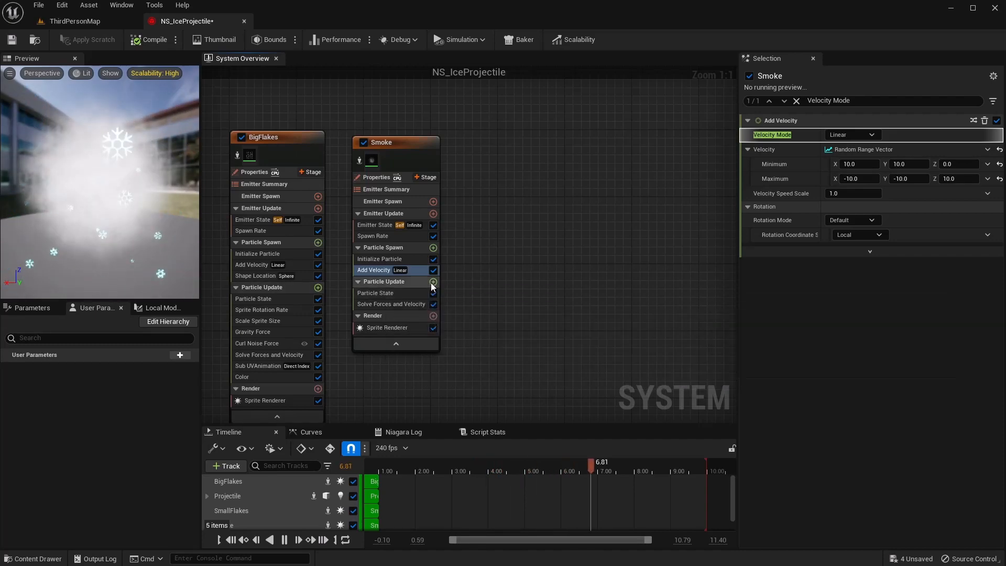
# - Add a Gravity Force module to Smoke's Particle Update and make its gravity a Random Range Vector
pyautogui.click(433, 281)
pyautogui.write('gr')
pyautogui.click(247, 394)
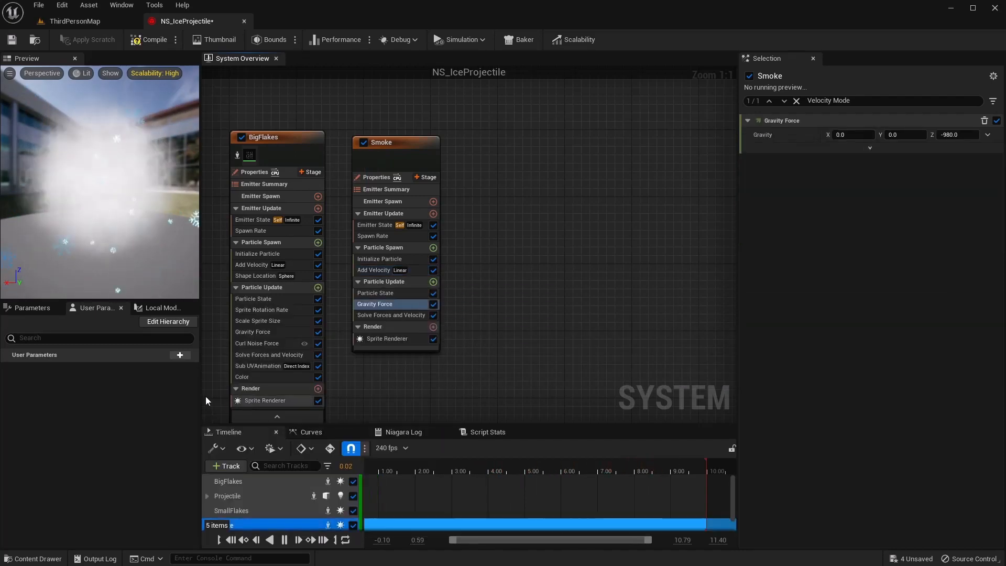
pyautogui.click(987, 134)
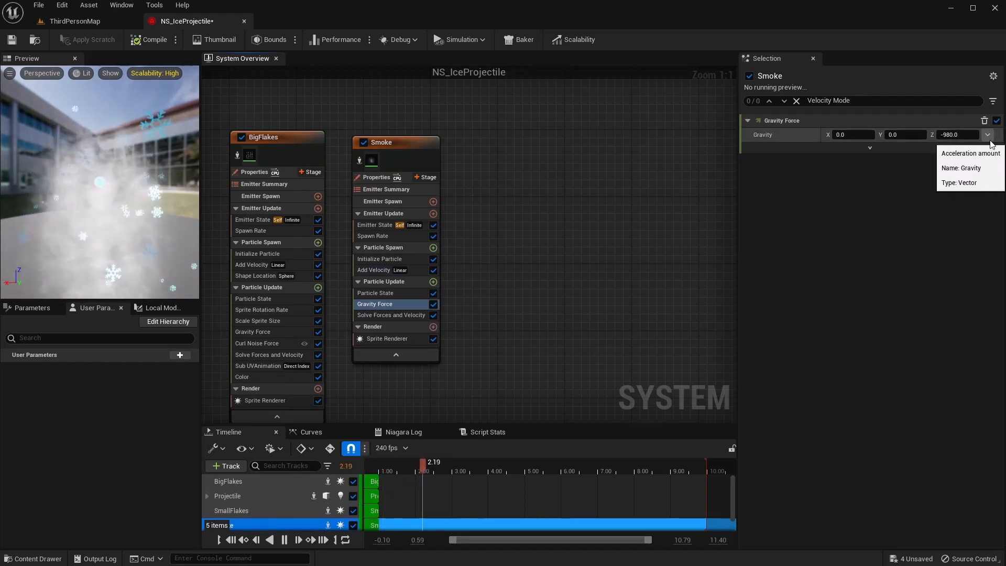
pyautogui.click(964, 151)
pyautogui.click(799, 244)
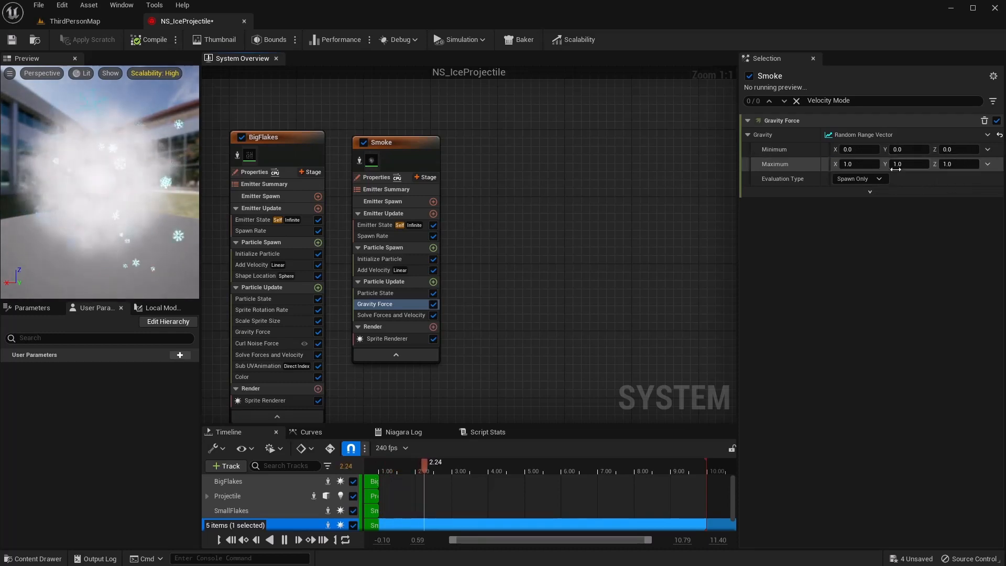
# - Set the gravity range's maximum to X 0, Y 0 and Z -100, and compile the system
pyautogui.click(859, 164)
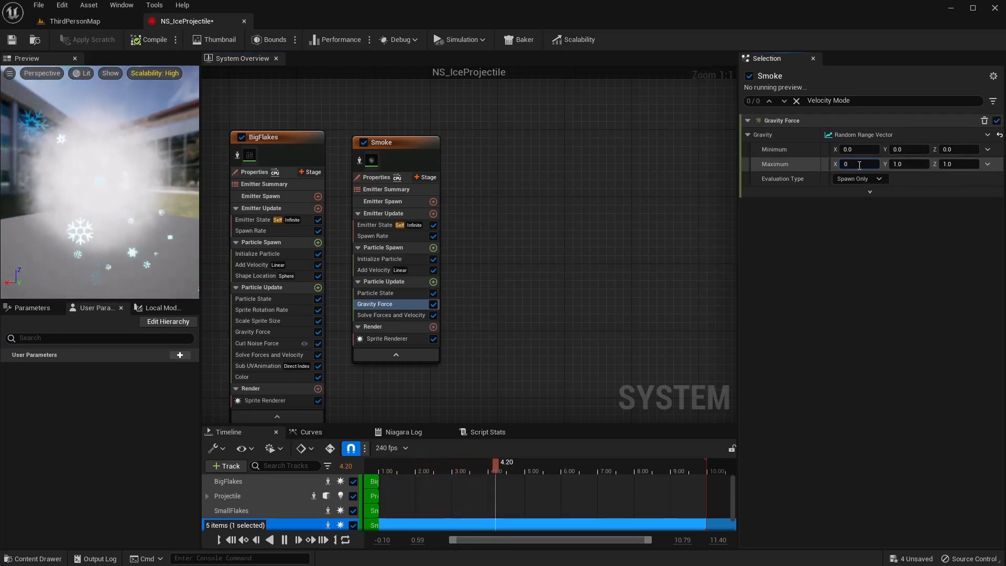
pyautogui.write('0')
pyautogui.press('Tab')
pyautogui.write('0')
pyautogui.press('Tab')
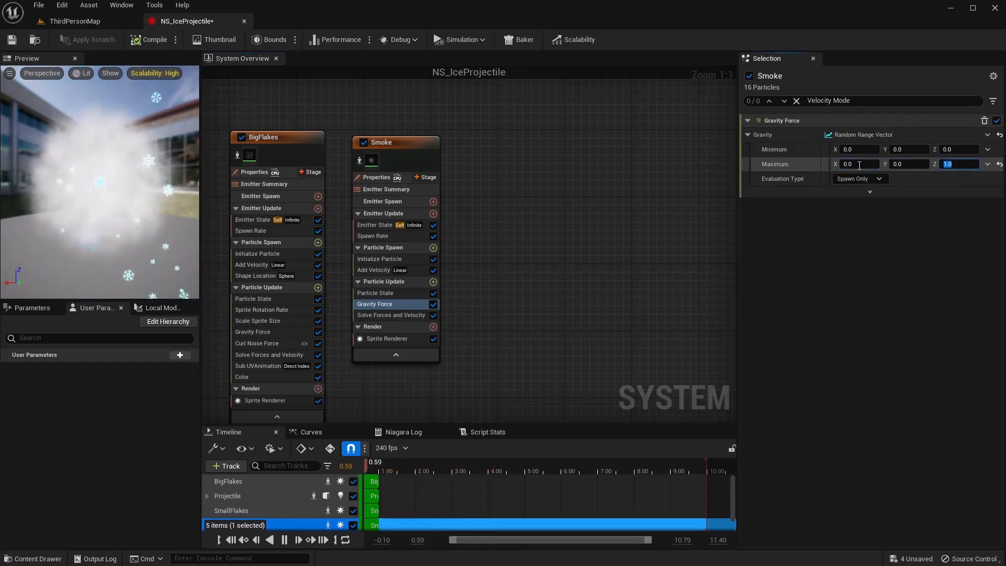
pyautogui.write('-100')
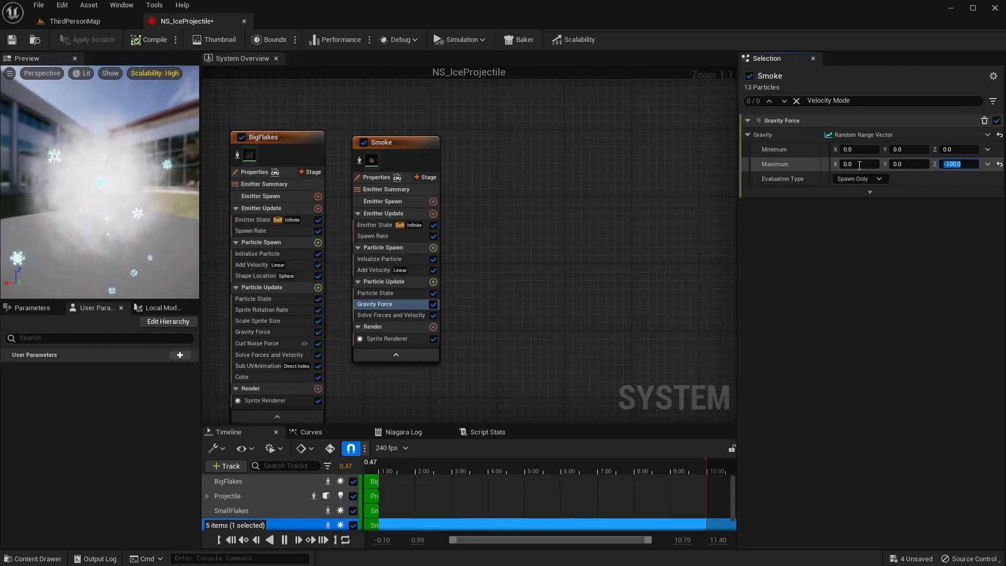
pyautogui.press('Return')
pyautogui.click(154, 43)
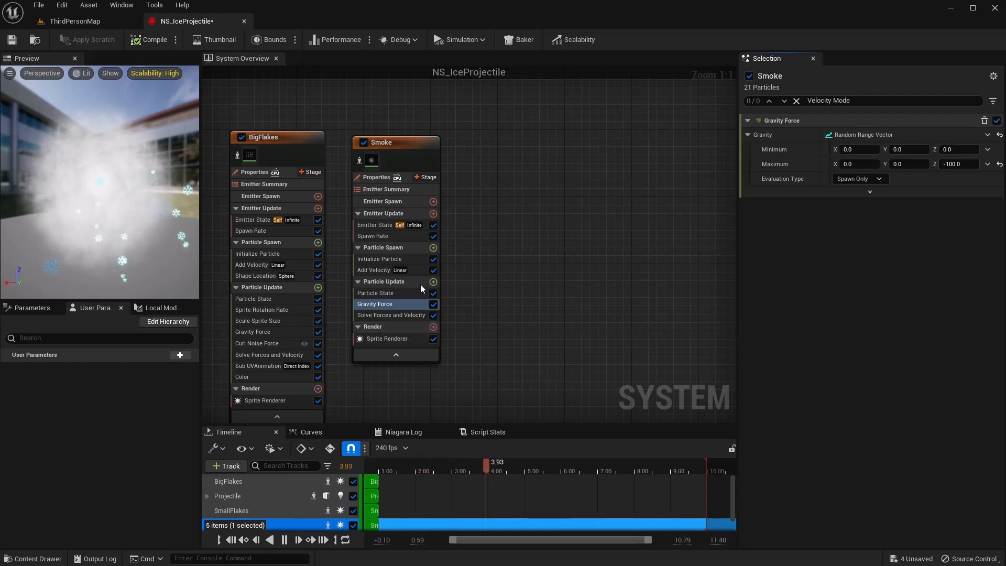
# - Add a Color module to Smoke's Particle Update and drive its color with Color from Curve
pyautogui.click(433, 281)
pyautogui.write('color')
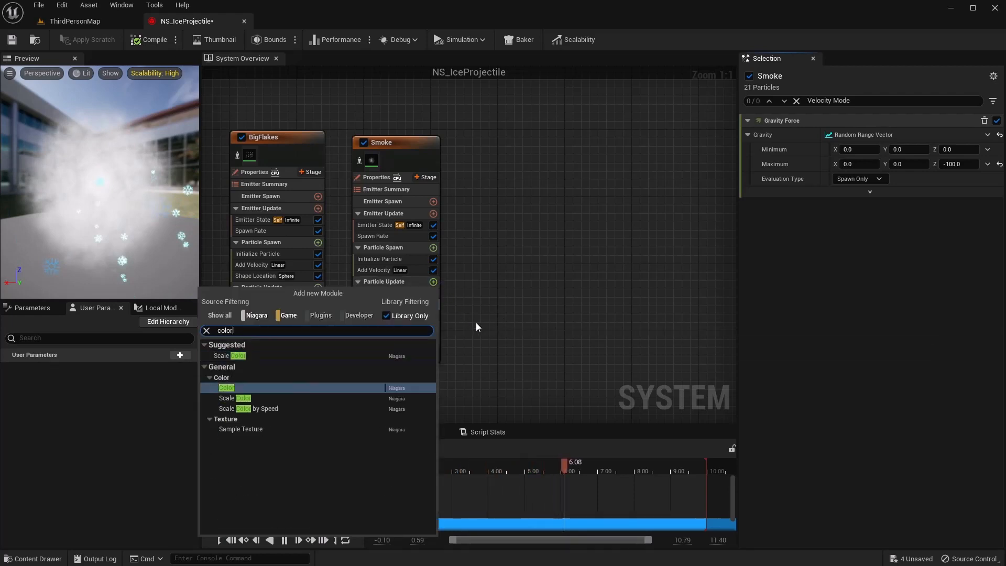
pyautogui.press('Return')
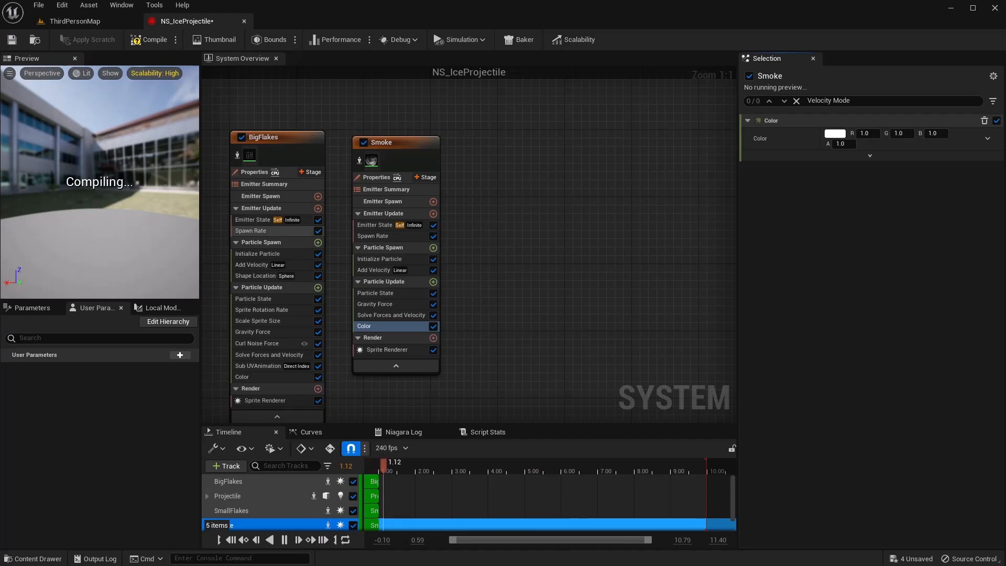
pyautogui.click(987, 138)
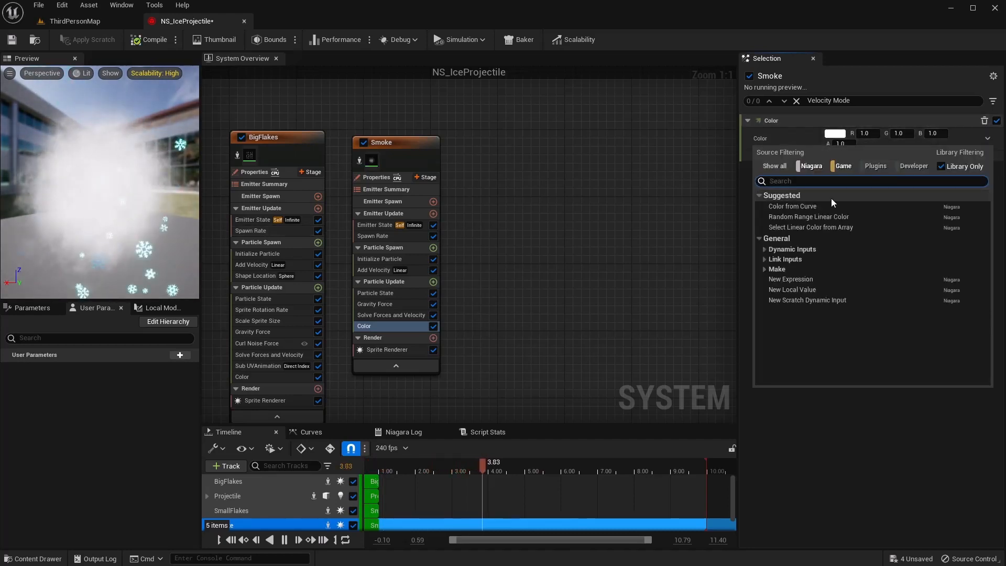
pyautogui.click(816, 208)
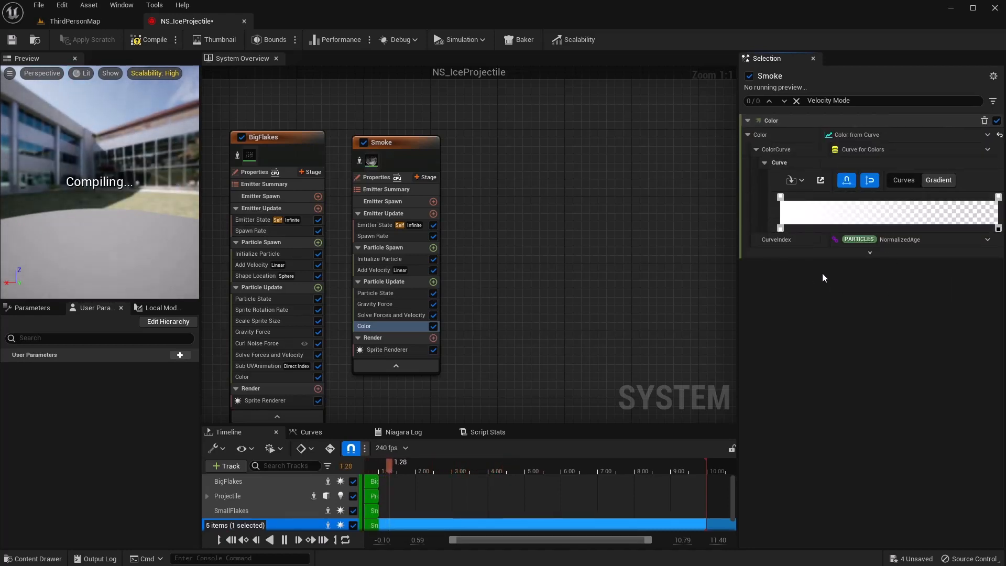
# - Color the curve gradient's start stop light blue (sRGB 0AC6FF) and its end stop a slightly deeper blue (sRGB 11ADFF)
pyautogui.doubleClick(780, 197)
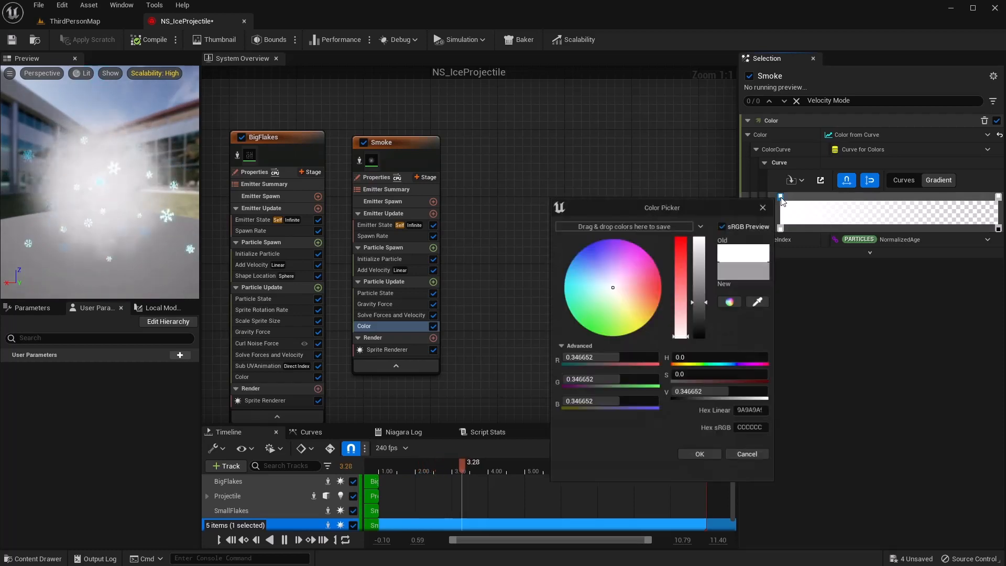
pyautogui.click(579, 271)
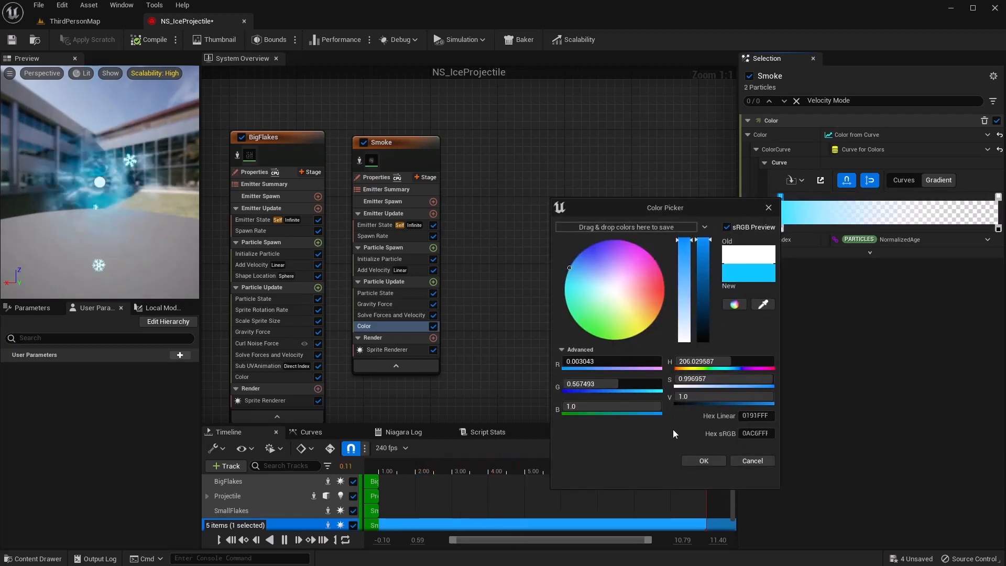
pyautogui.click(695, 460)
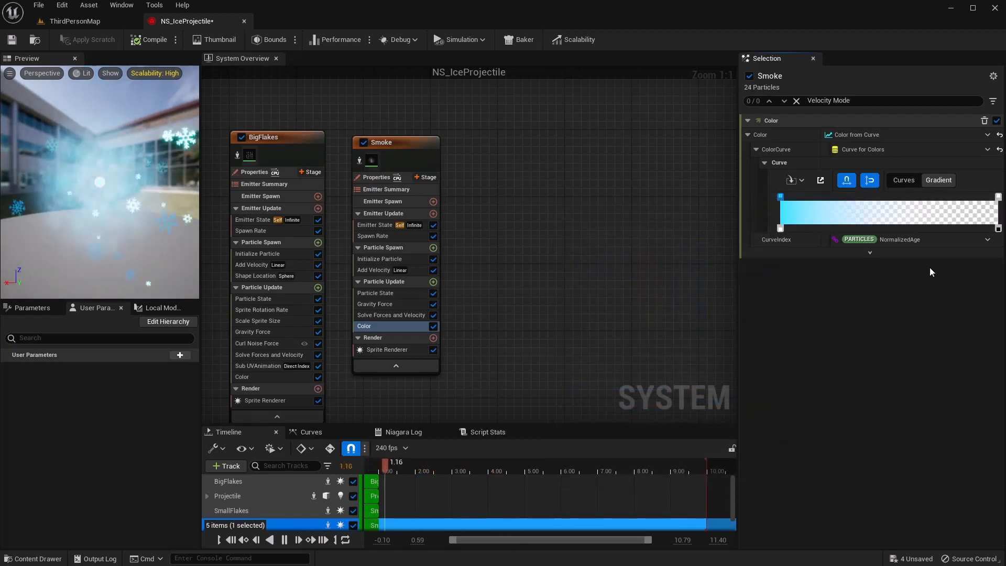
pyautogui.doubleClick(998, 197)
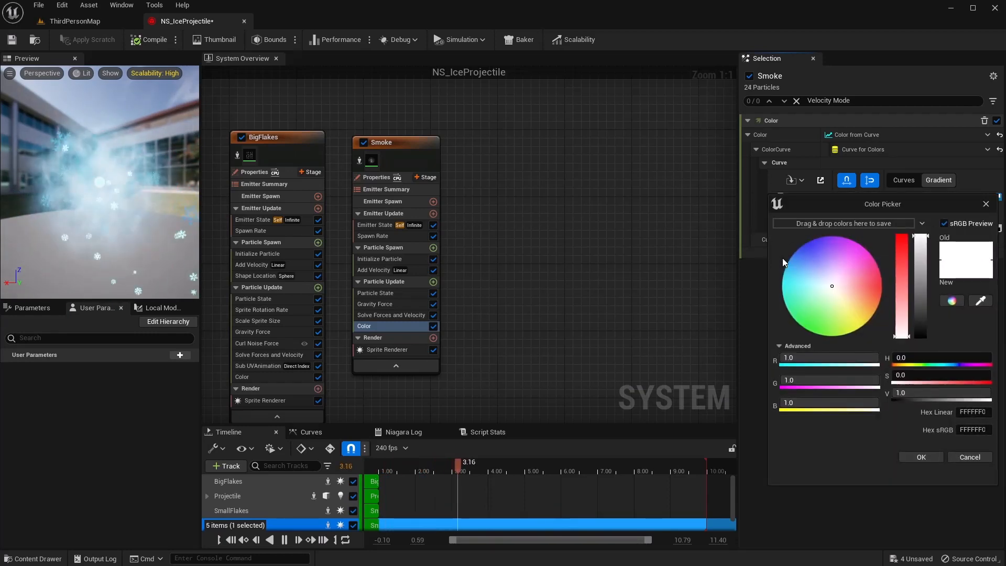
pyautogui.moveTo(783, 262); pyautogui.dragTo(790, 257)
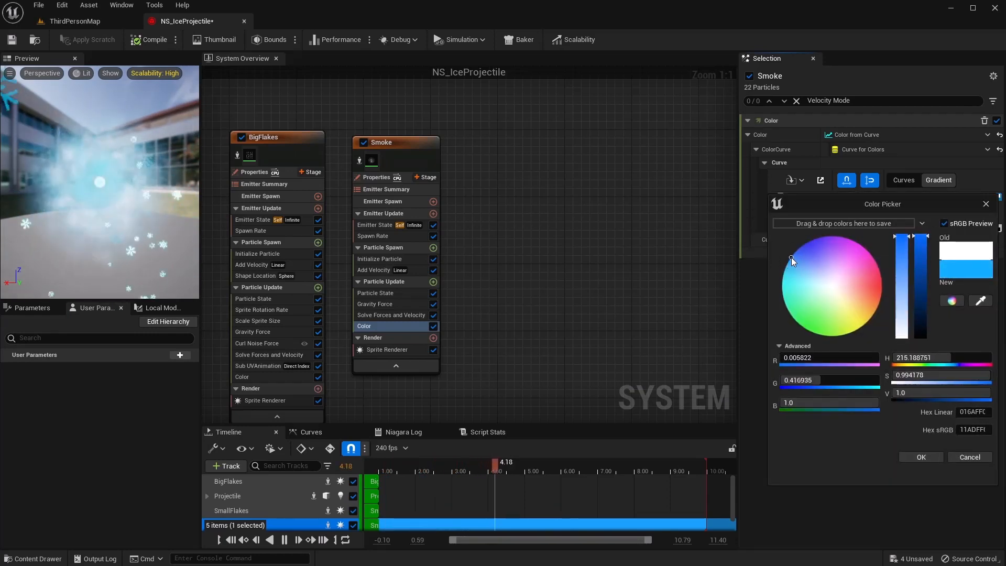
pyautogui.click(912, 455)
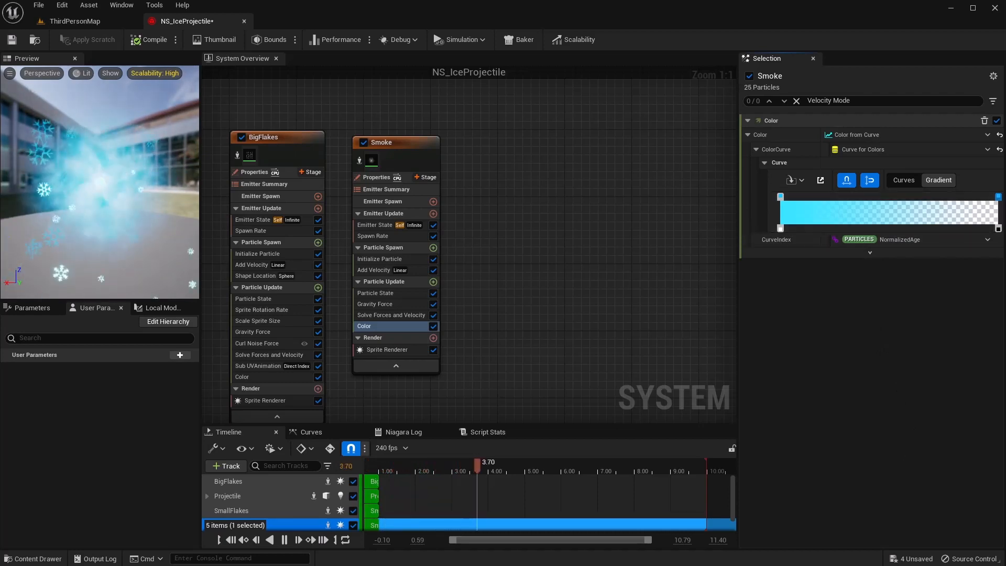
# - Set the opacity of the color gradient's starting alpha stop to 0
pyautogui.click(778, 230)
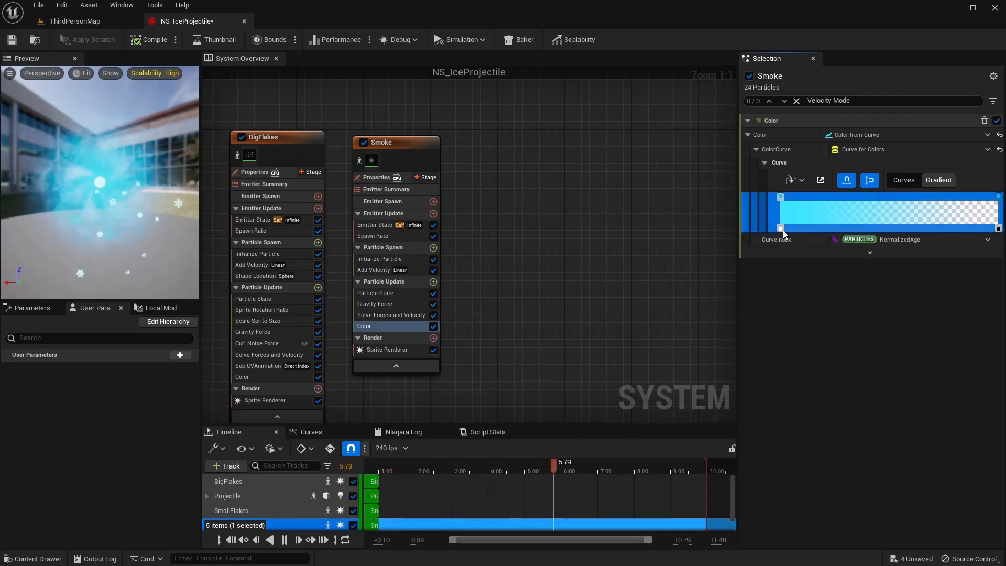
pyautogui.click(781, 230)
pyautogui.doubleClick(780, 230)
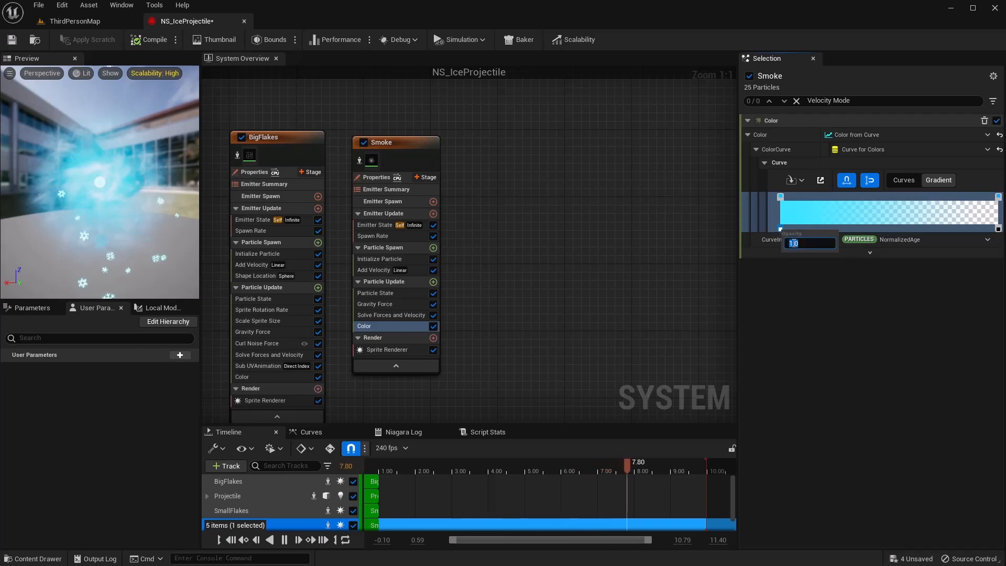
pyautogui.write('0')
pyautogui.press('Return')
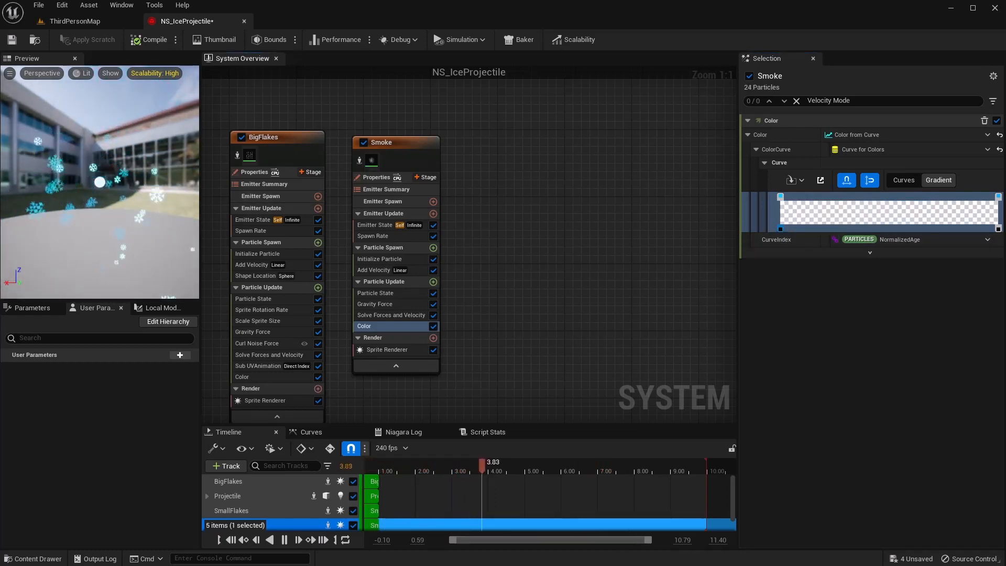
# - Add two opacity stops to the color gradient: 0.4 near its start and 0.2 around its middle
pyautogui.click(800, 230)
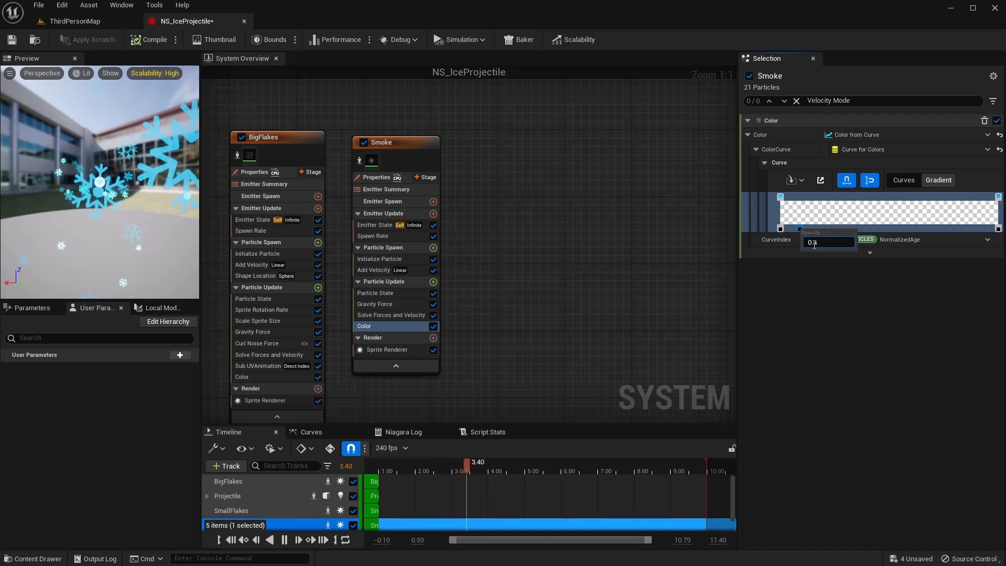
pyautogui.press('Return')
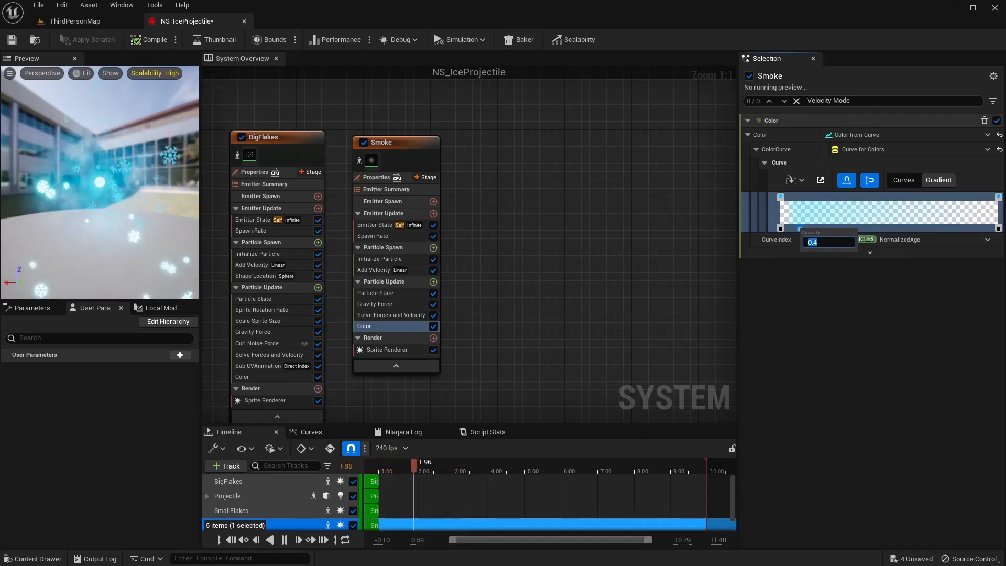
pyautogui.press('Return')
pyautogui.click(894, 230)
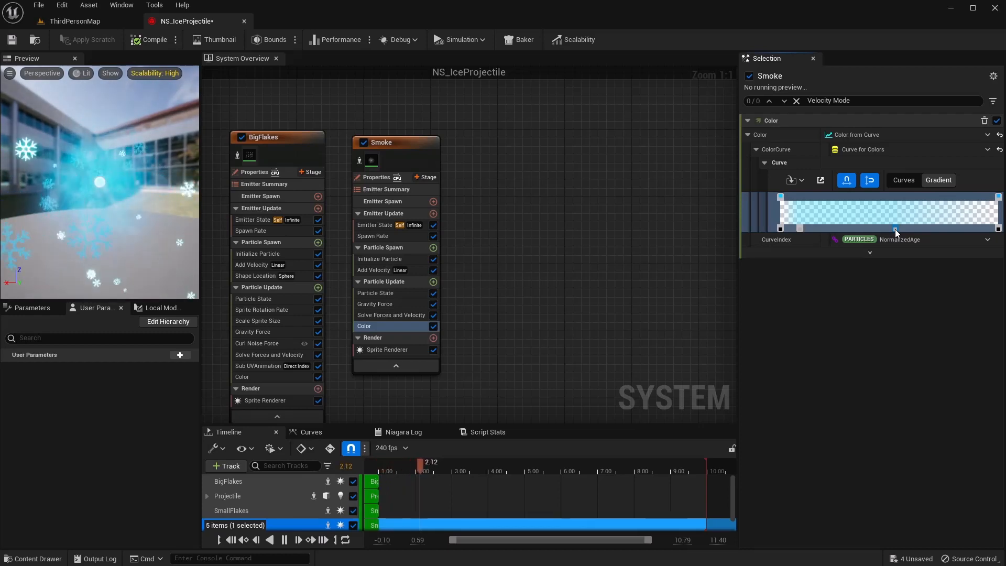
pyautogui.doubleClick(894, 228)
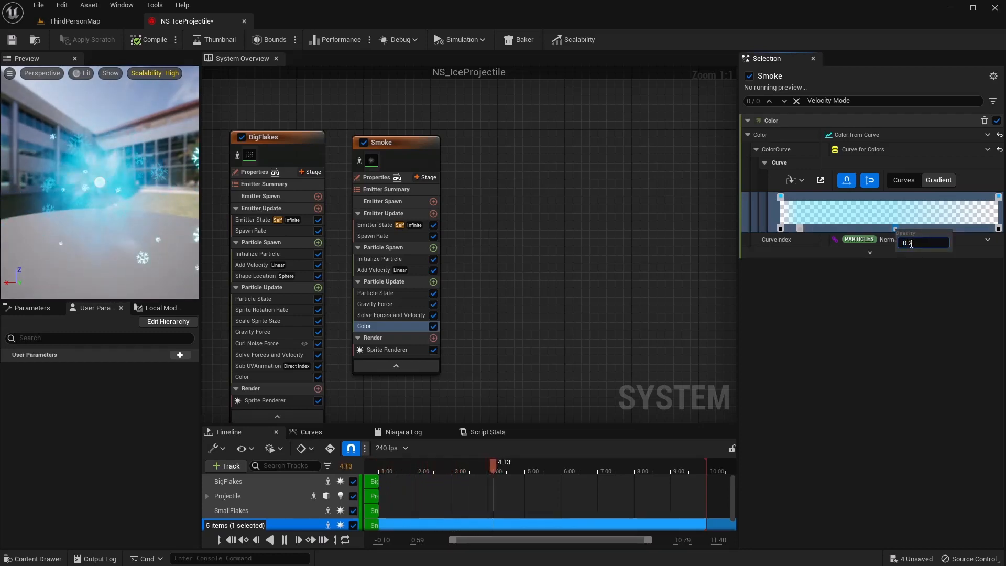
pyautogui.press('Return')
pyautogui.click(614, 191)
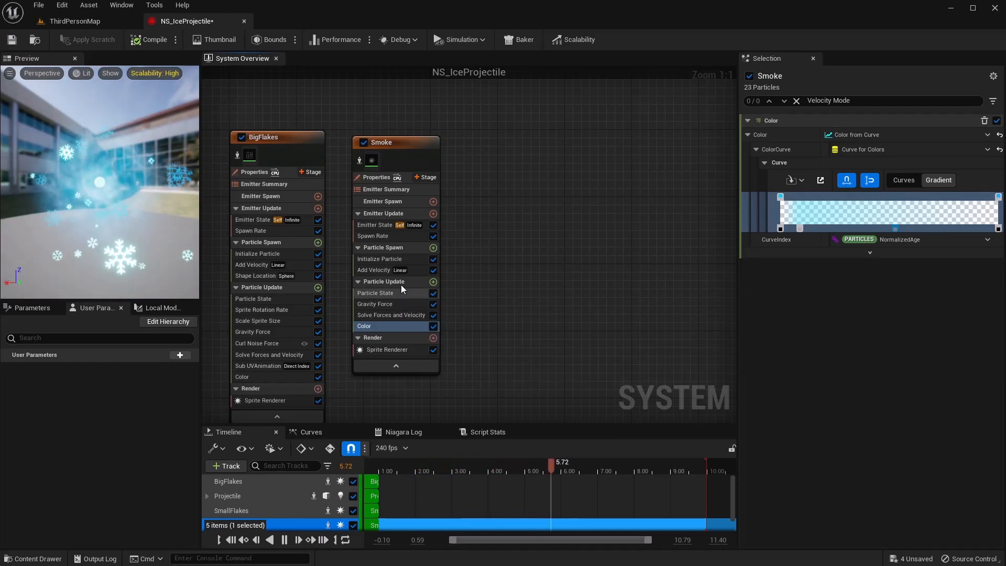
# - Add a Scale Sprite Size module to Smoke's Particle Update with the Ease In curve template, and compile the system
pyautogui.click(432, 282)
pyautogui.write('scal')
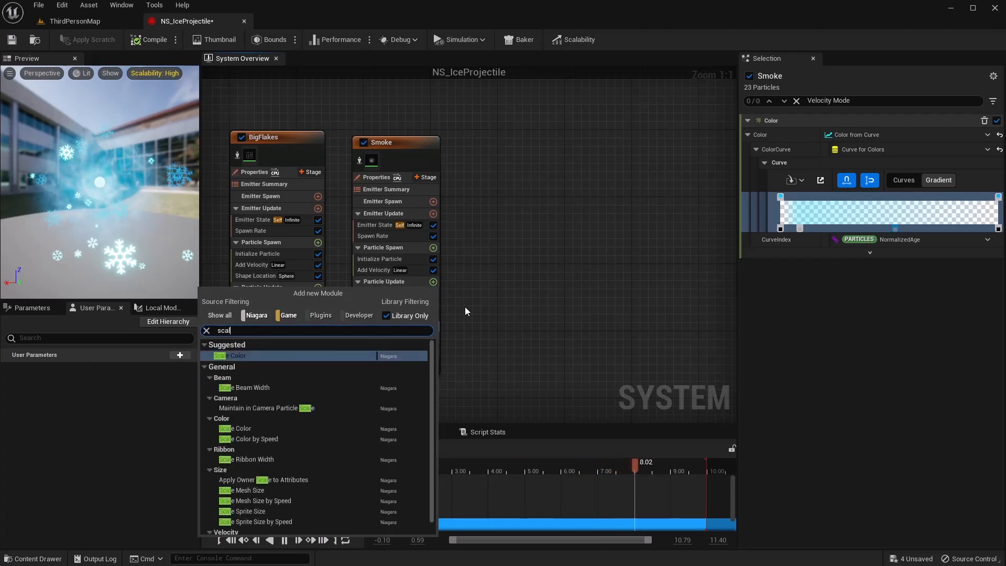
pyautogui.write('e sprit')
pyautogui.press('Return')
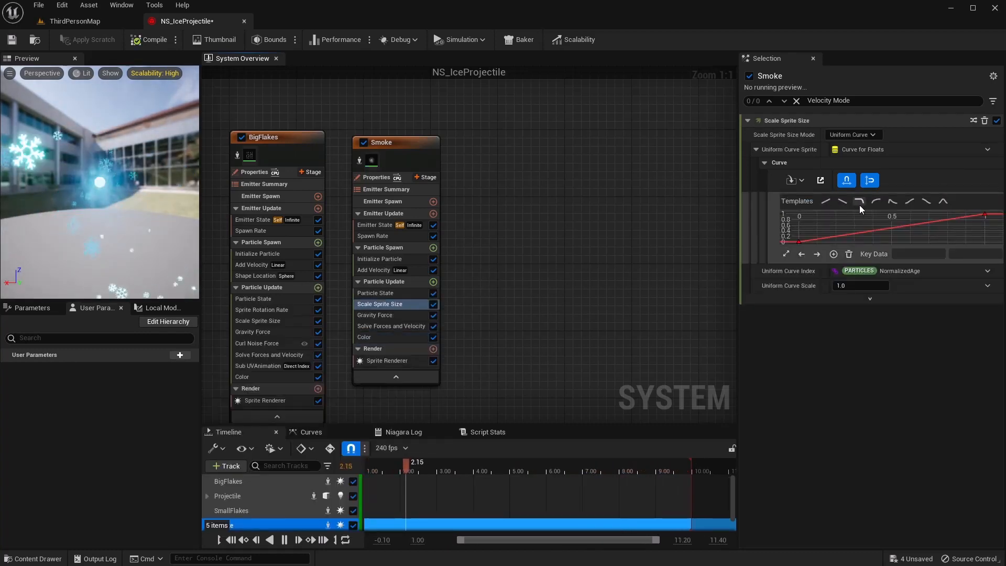
pyautogui.click(877, 205)
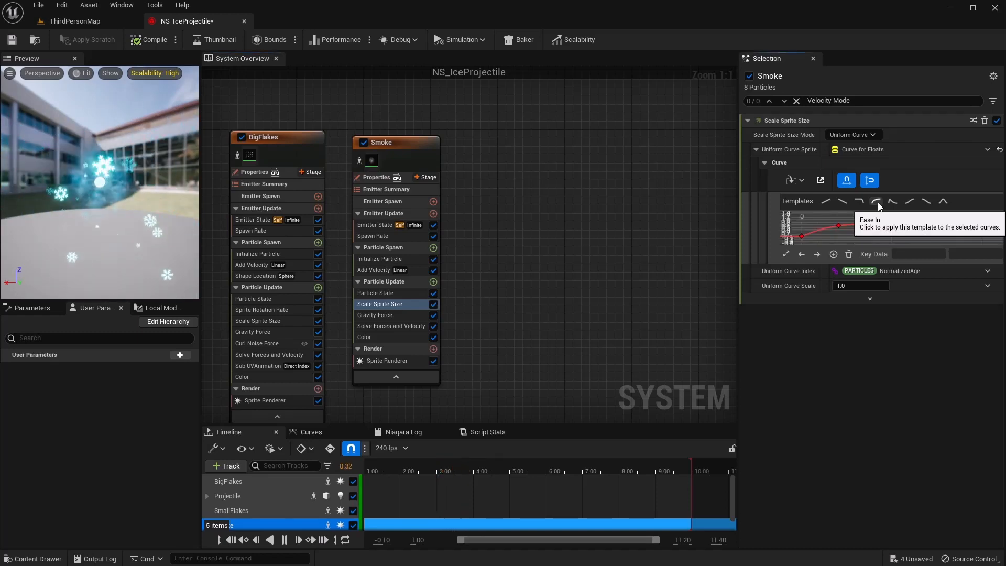
pyautogui.click(146, 41)
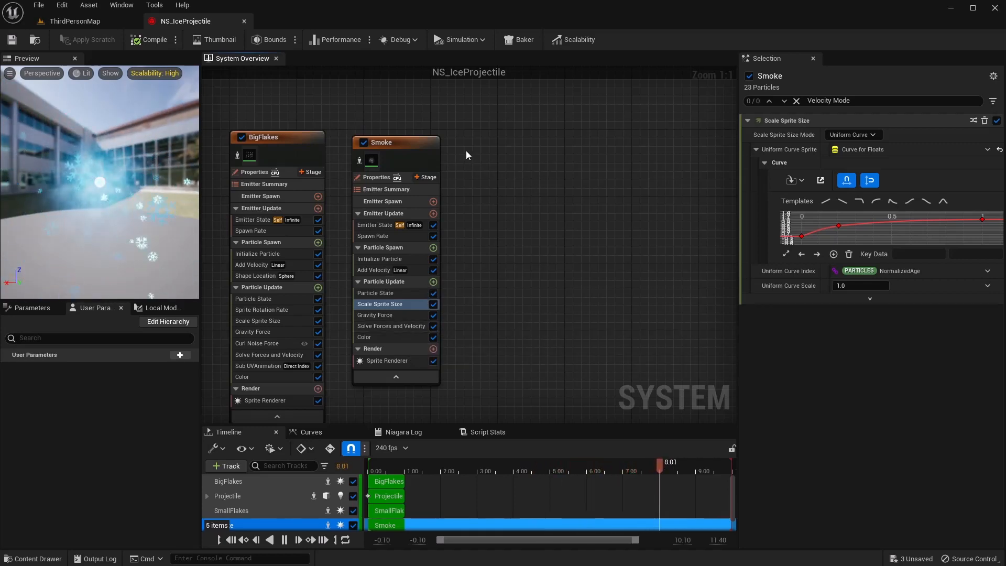
# - Add a new emitter from the Empty template beside Smoke and rename it Smoke2
pyautogui.click(408, 140)
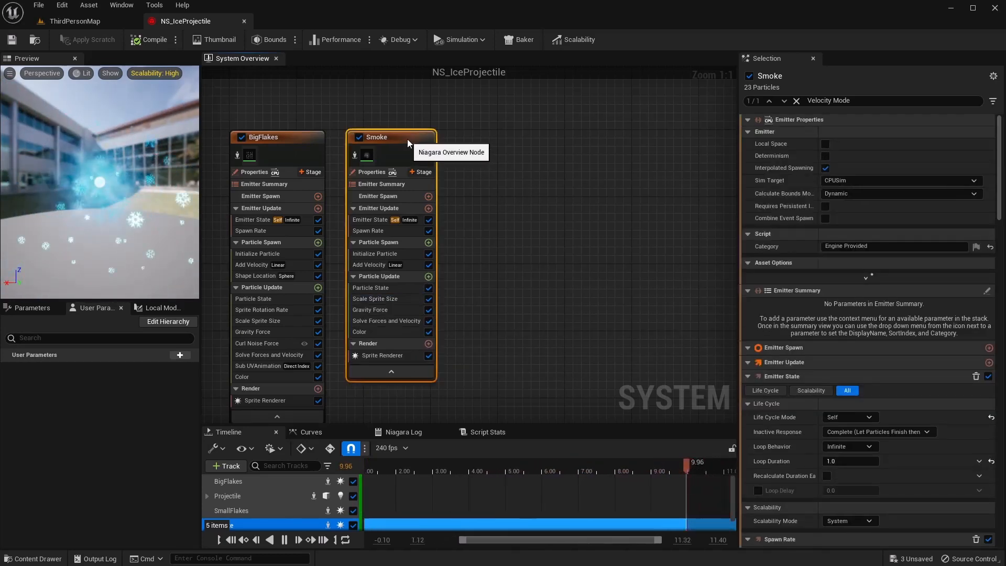
pyautogui.rightClick(462, 136)
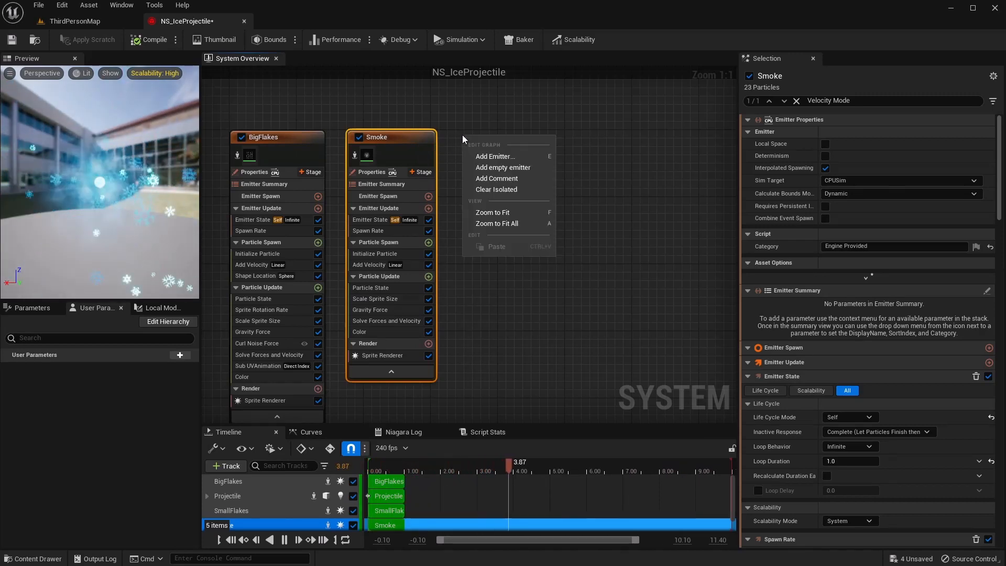
pyautogui.click(492, 157)
pyautogui.click(561, 332)
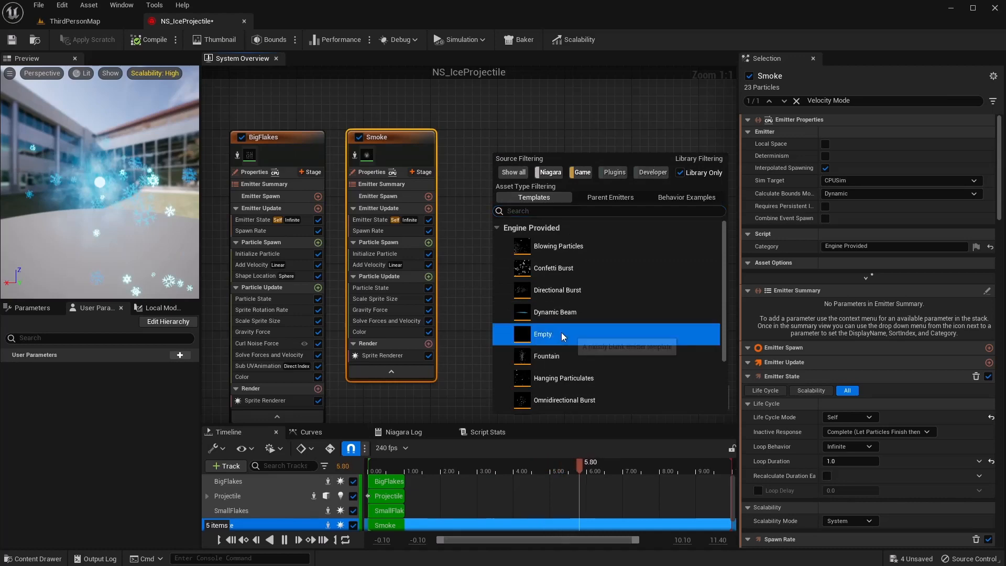
pyautogui.doubleClick(561, 332)
pyautogui.rightClick(465, 158)
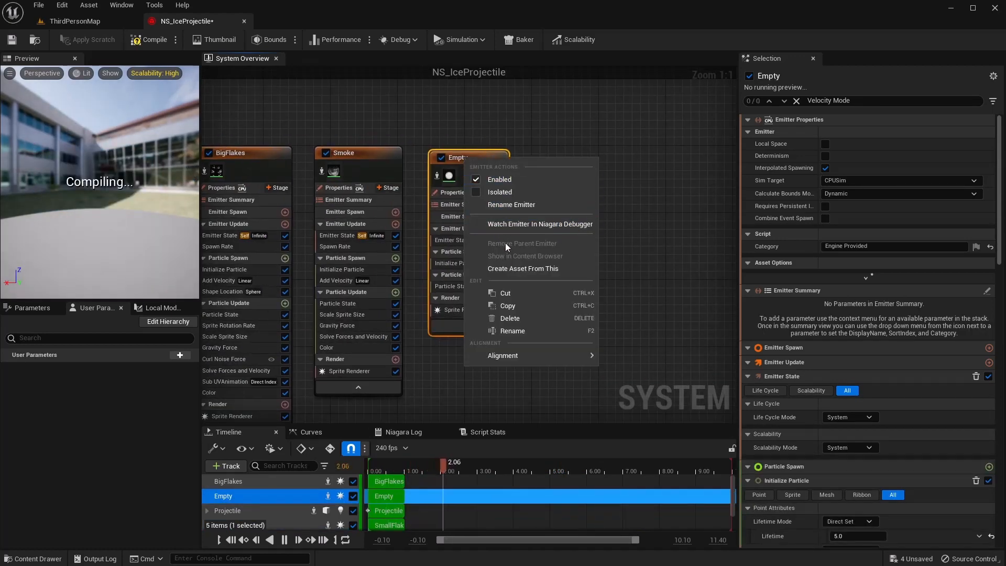
pyautogui.click(508, 204)
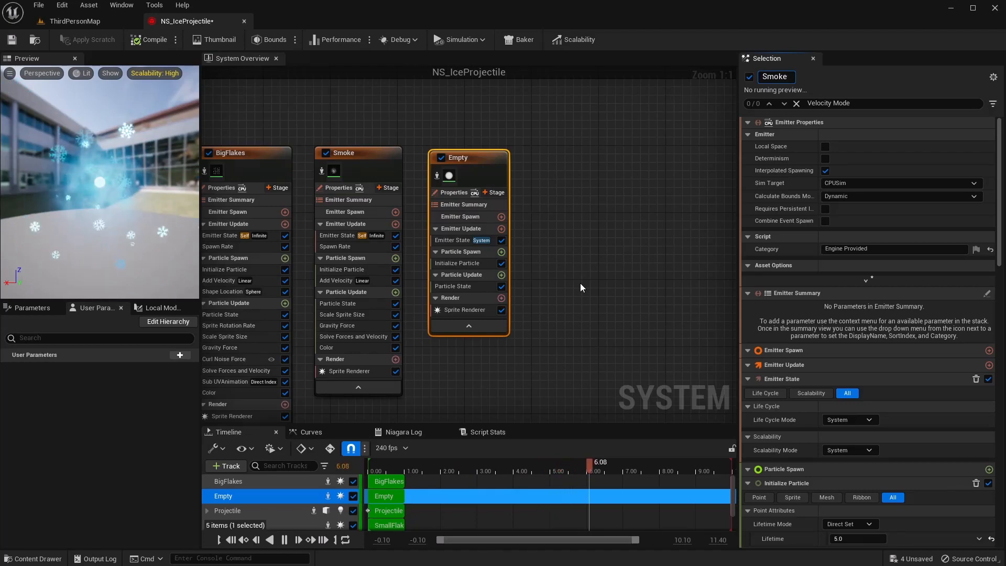
pyautogui.write('Smoke2')
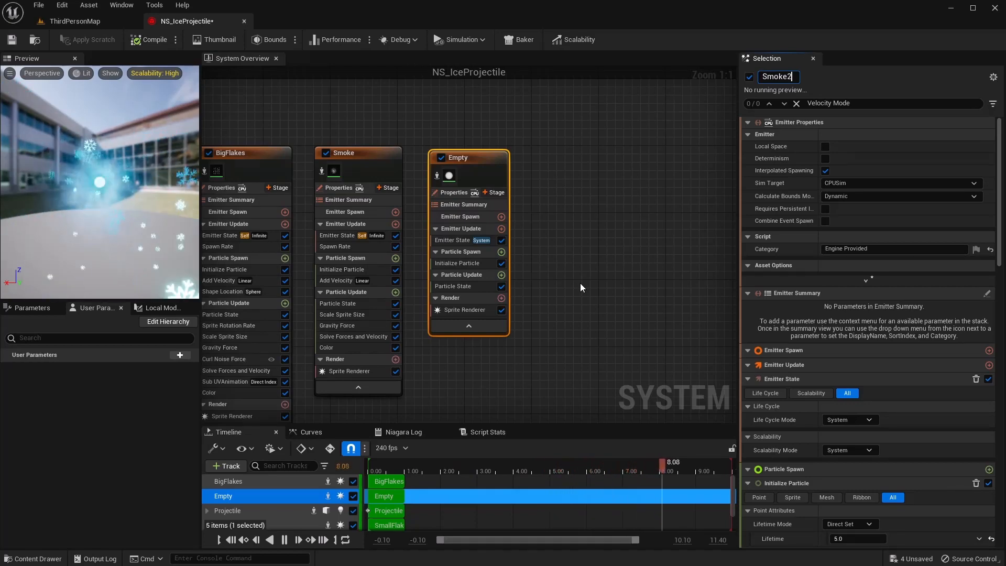
pyautogui.press('Return')
# - Rename the Smoke emitter to Smoke1 and line up the Smoke2 node beside it
pyautogui.rightClick(350, 157)
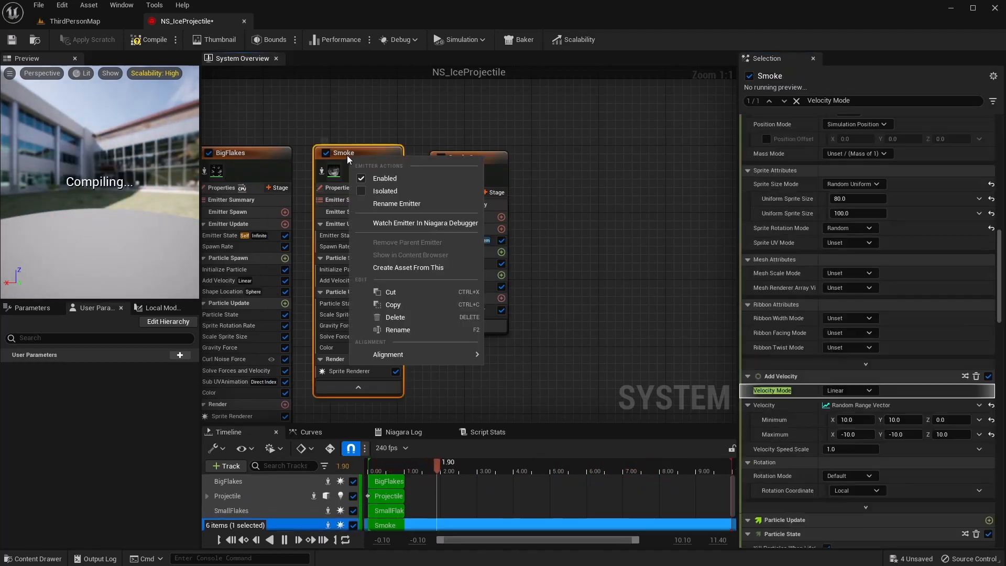
pyautogui.click(378, 203)
pyautogui.write('Smoke1')
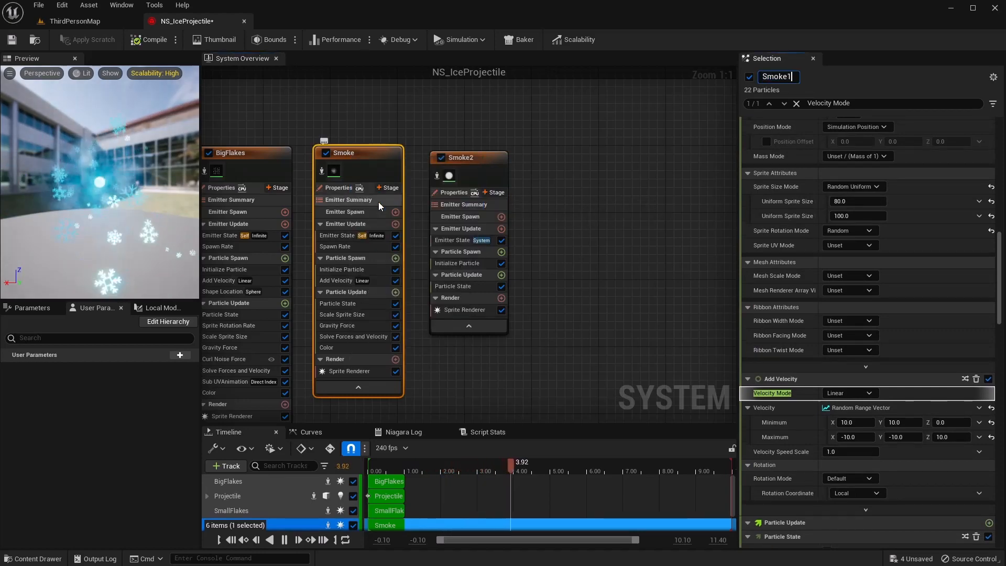
pyautogui.click(543, 205)
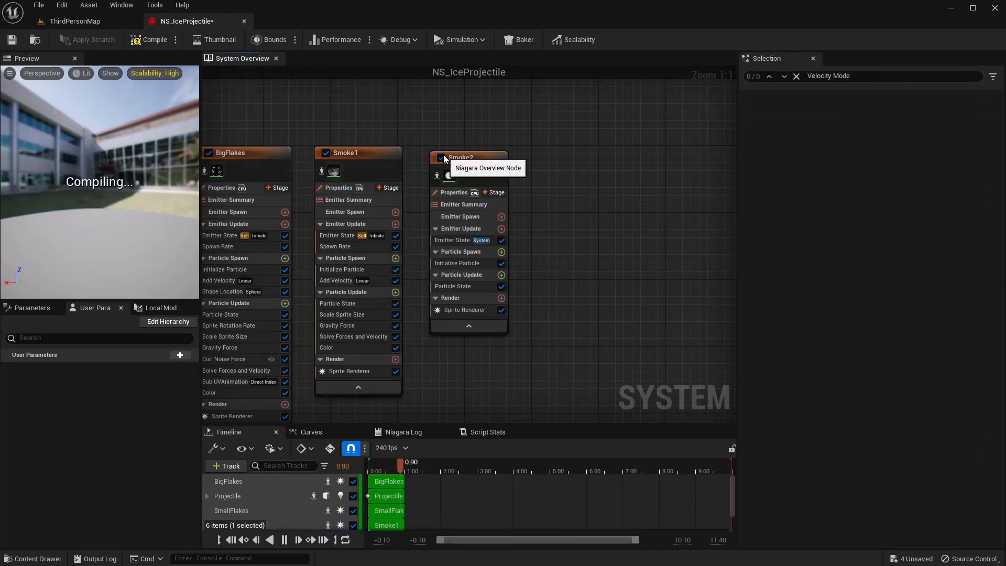
pyautogui.moveTo(463, 157); pyautogui.dragTo(455, 152)
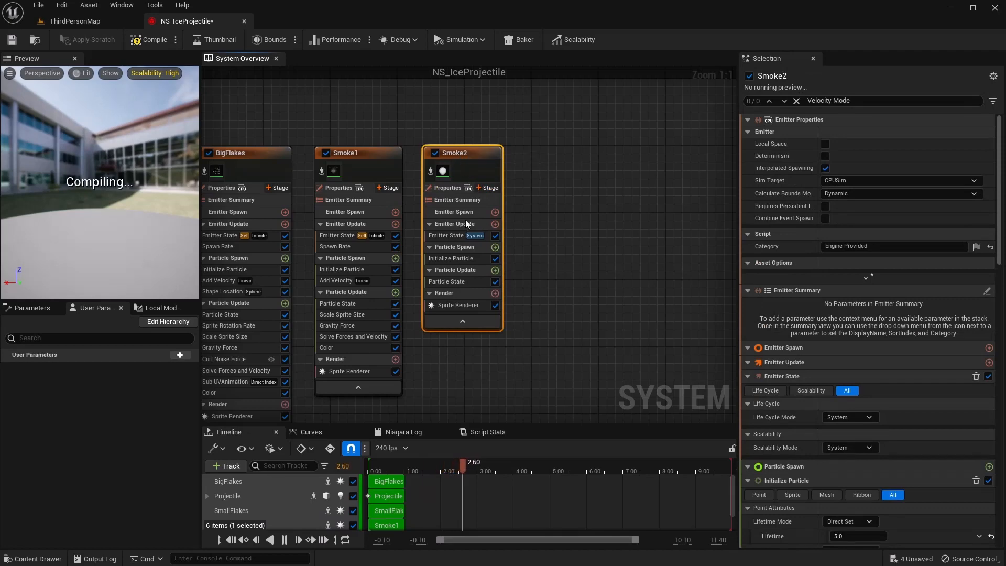
# - Set the Life Cycle Mode of Smoke2's Emitter State to Self
pyautogui.click(460, 235)
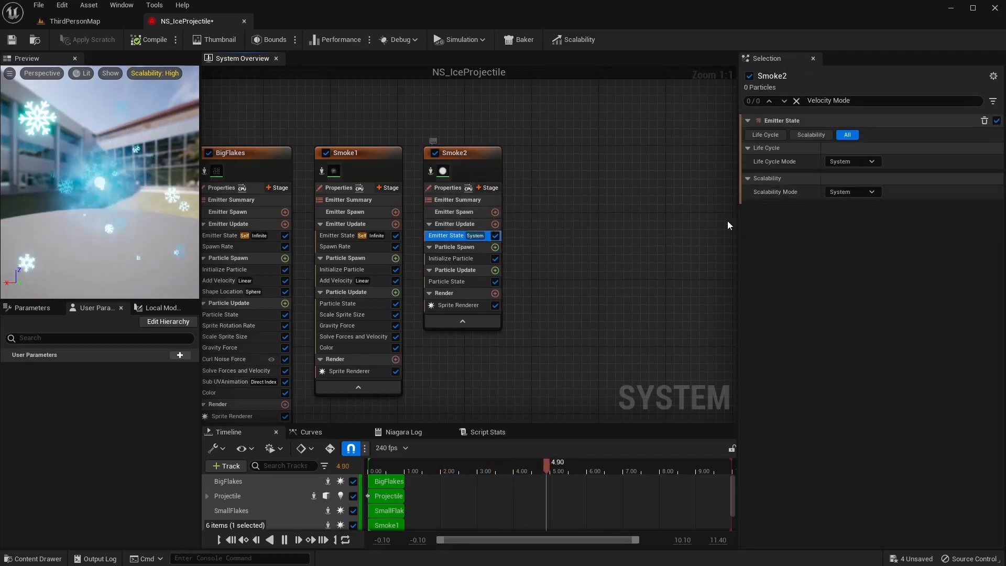
pyautogui.click(837, 162)
pyautogui.click(858, 188)
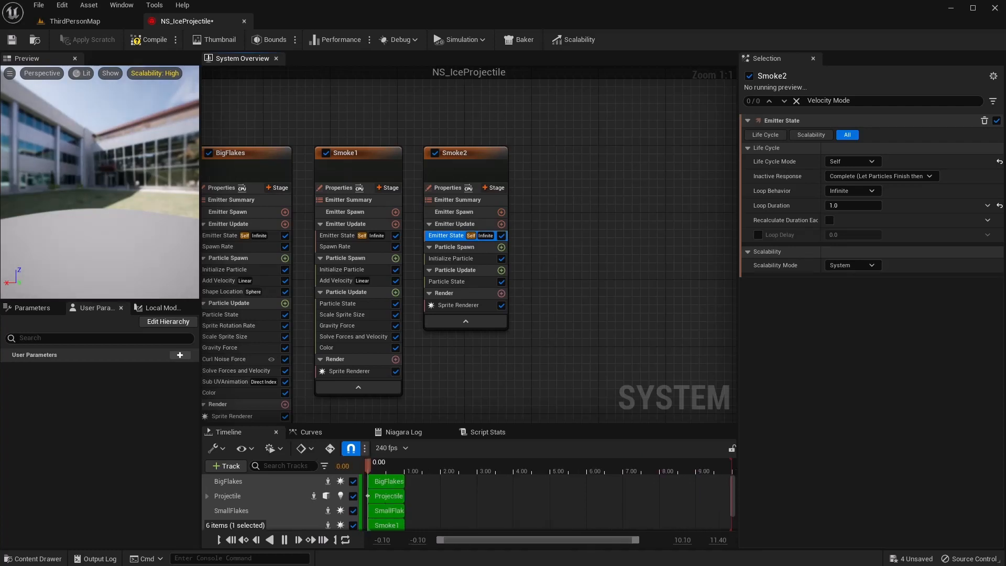
# - Add a Spawn Rate module to Smoke2's Emitter Update and set its rate to 100
pyautogui.click(501, 224)
pyautogui.write('spawn')
pyautogui.press('Return')
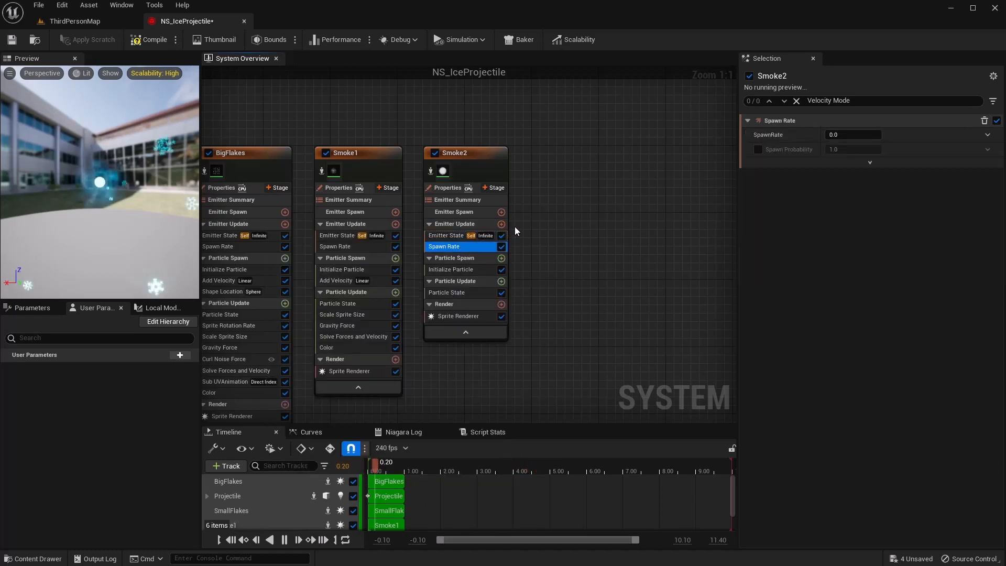
pyautogui.click(847, 136)
pyautogui.write('10')
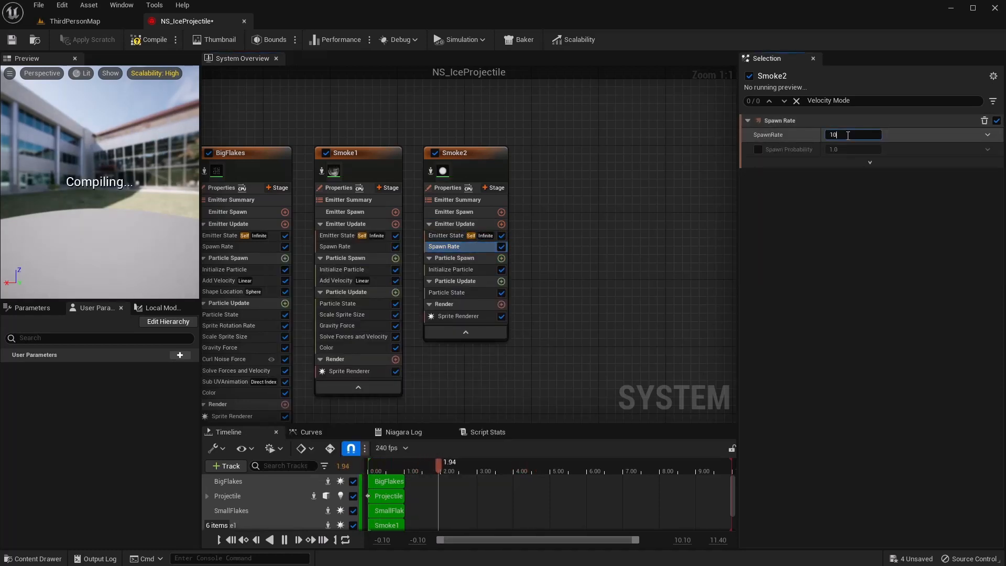
pyautogui.write('0')
pyautogui.press('Return')
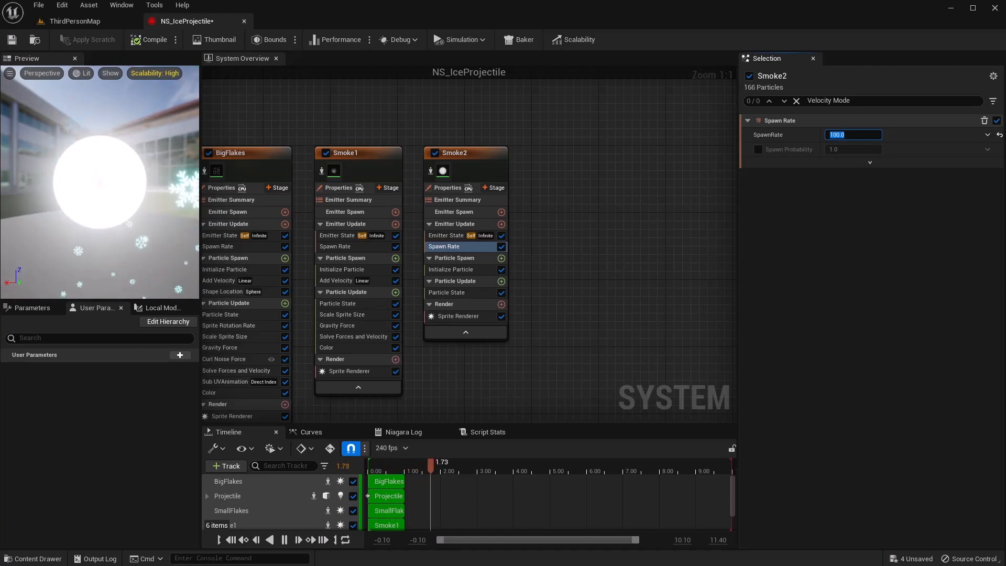
# - Set the material of Smoke2's Sprite Renderer to M_SnowSmoke
pyautogui.click(453, 316)
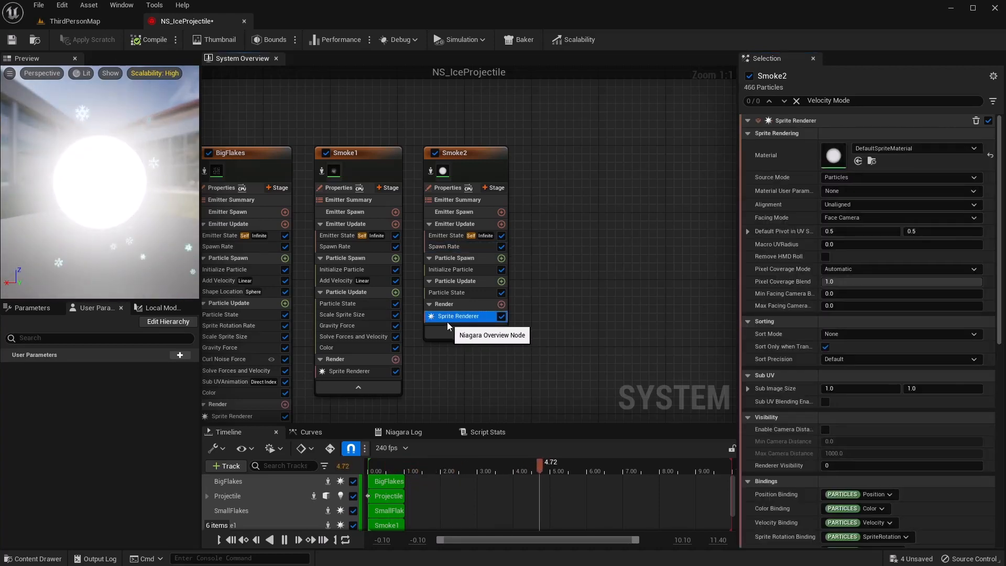
pyautogui.click(890, 151)
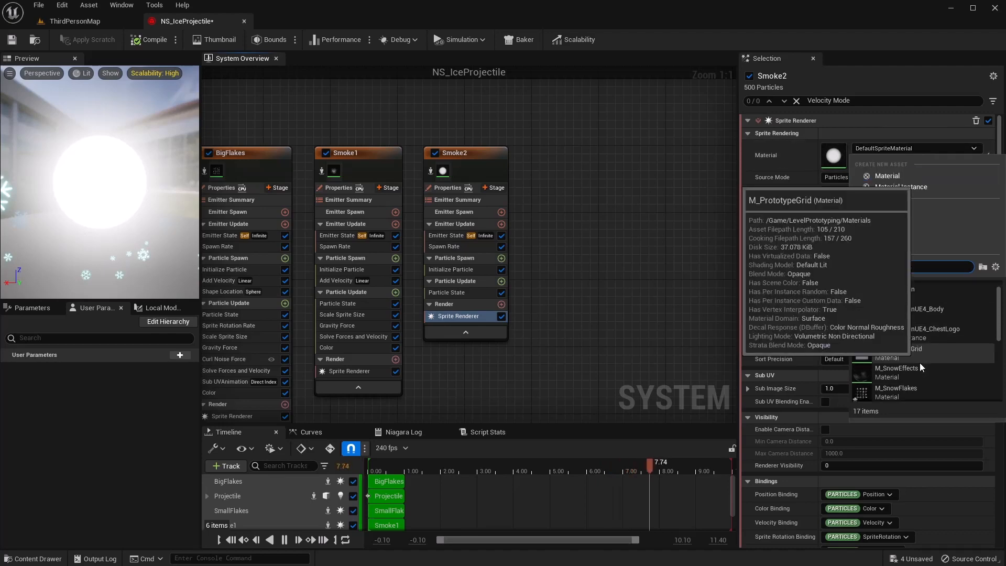
pyautogui.scroll(-1, 919, 363)
pyautogui.scroll(-2, 919, 362)
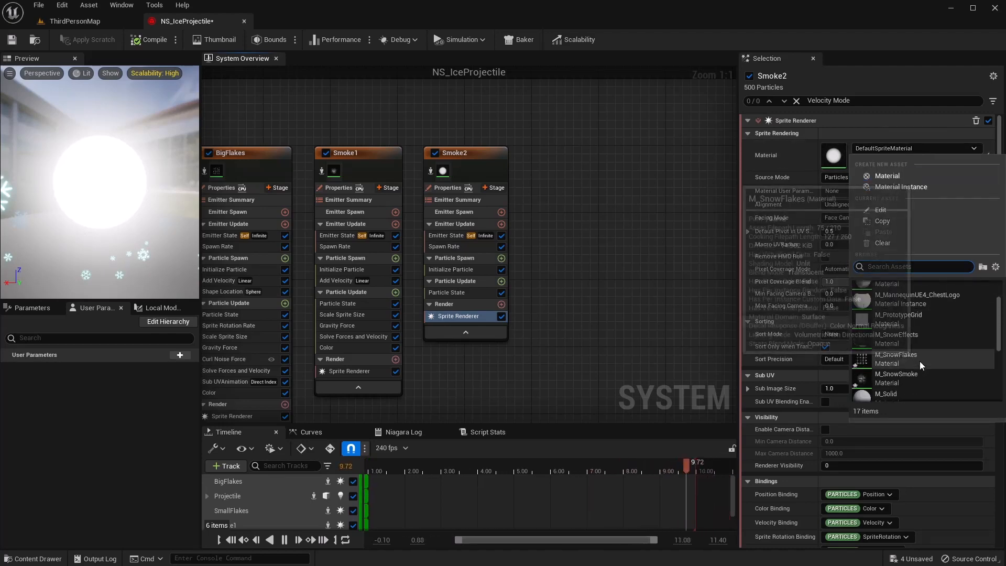
pyautogui.click(909, 357)
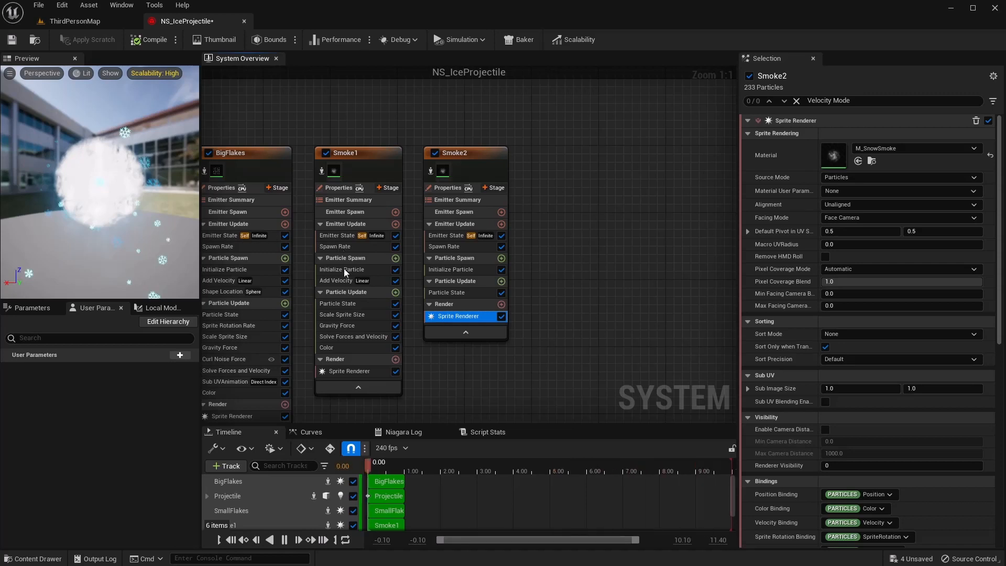
# - Try the M_SnowEffects material on Smoke2's Sprite Renderer, compile the system, and restore M_SnowSmoke
pyautogui.click(972, 149)
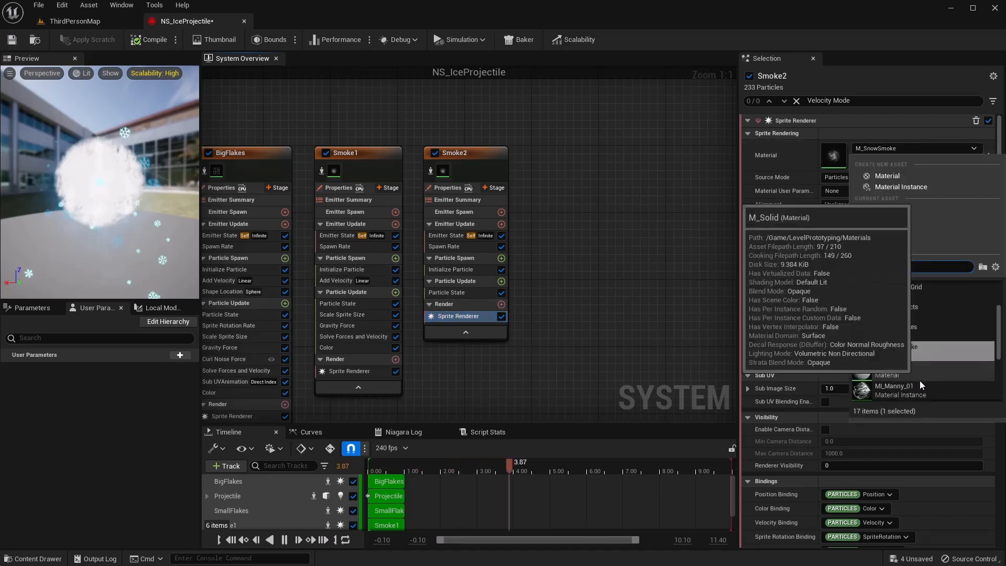
pyautogui.click(893, 316)
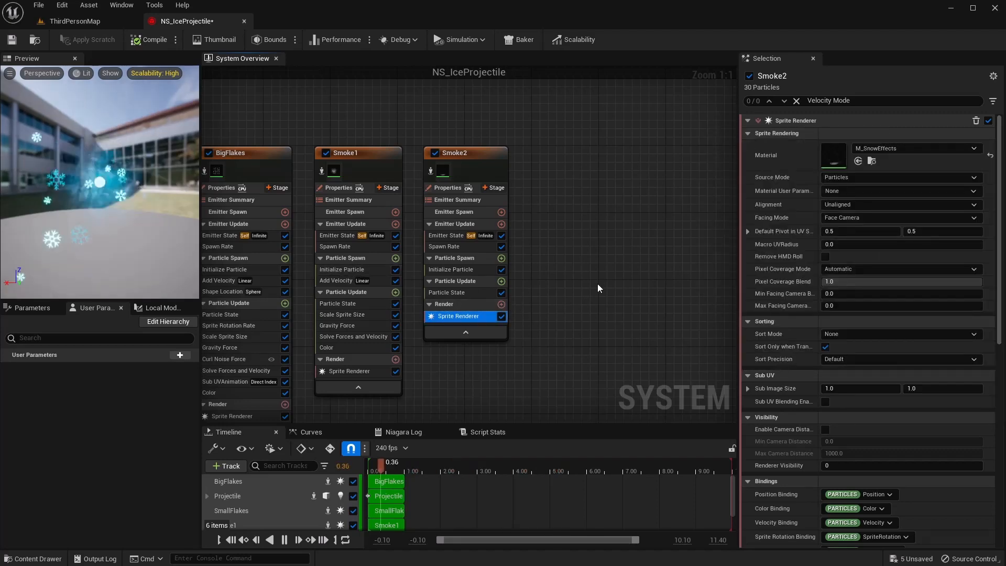
pyautogui.click(148, 40)
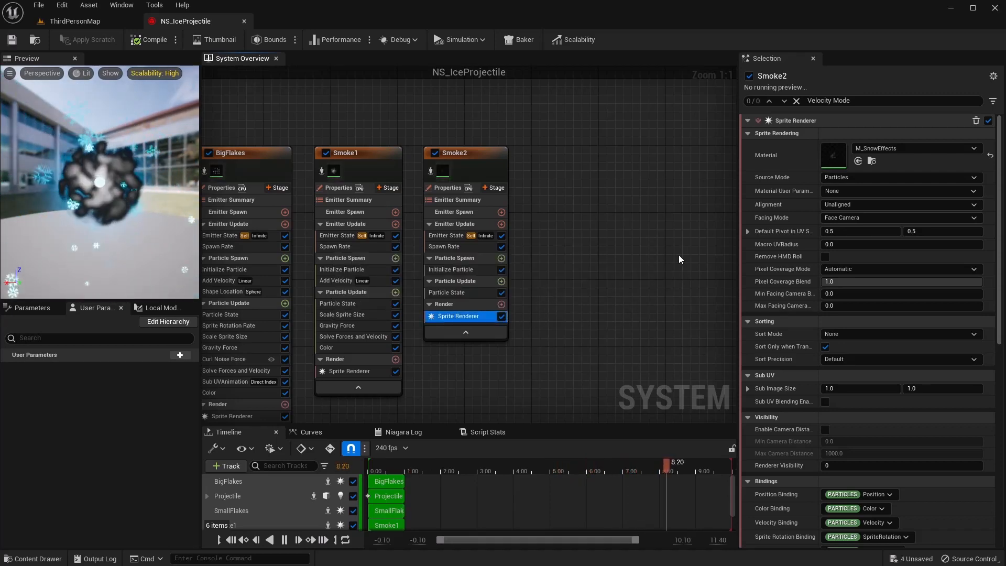
pyautogui.click(907, 149)
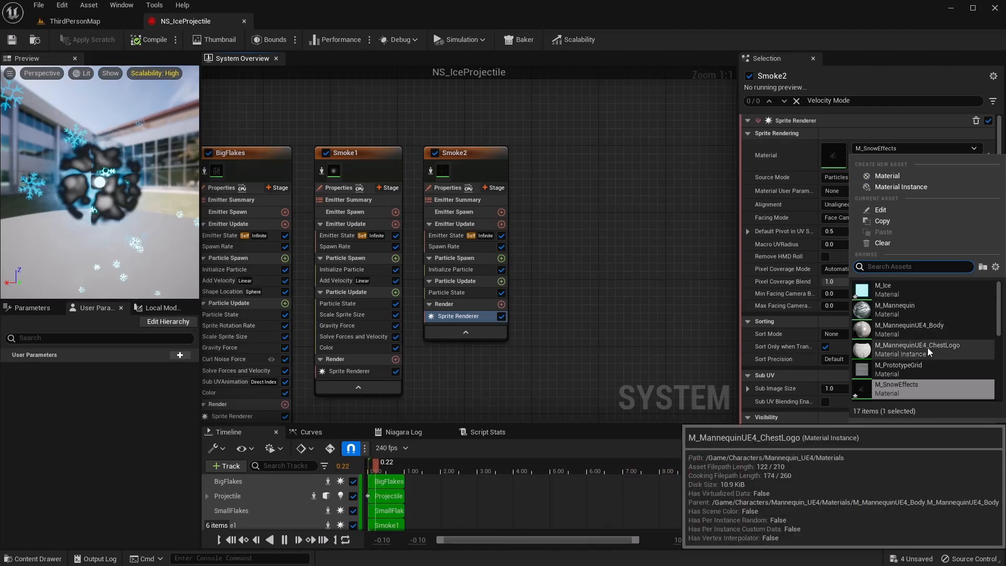
pyautogui.scroll(-2, 917, 388)
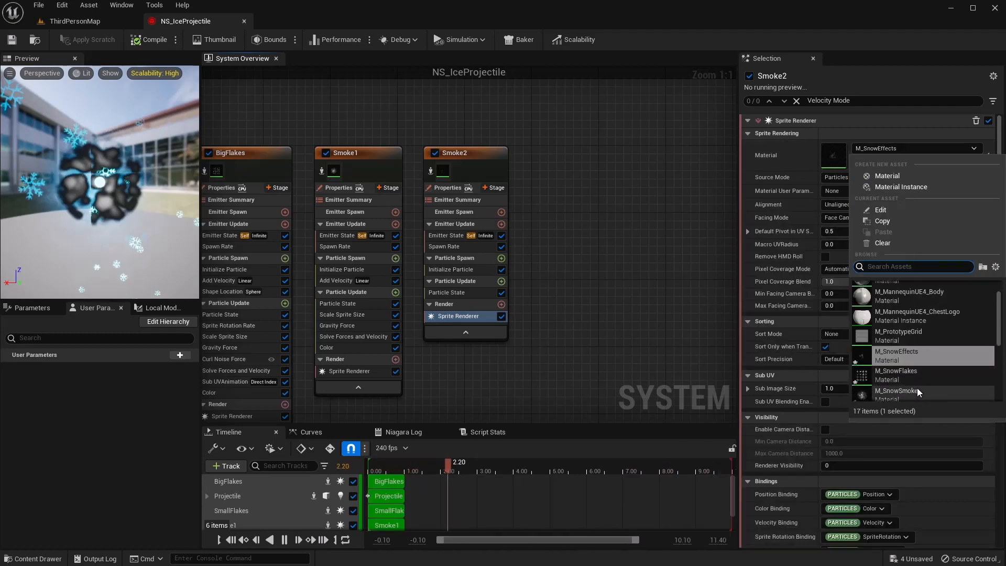
pyautogui.click(915, 391)
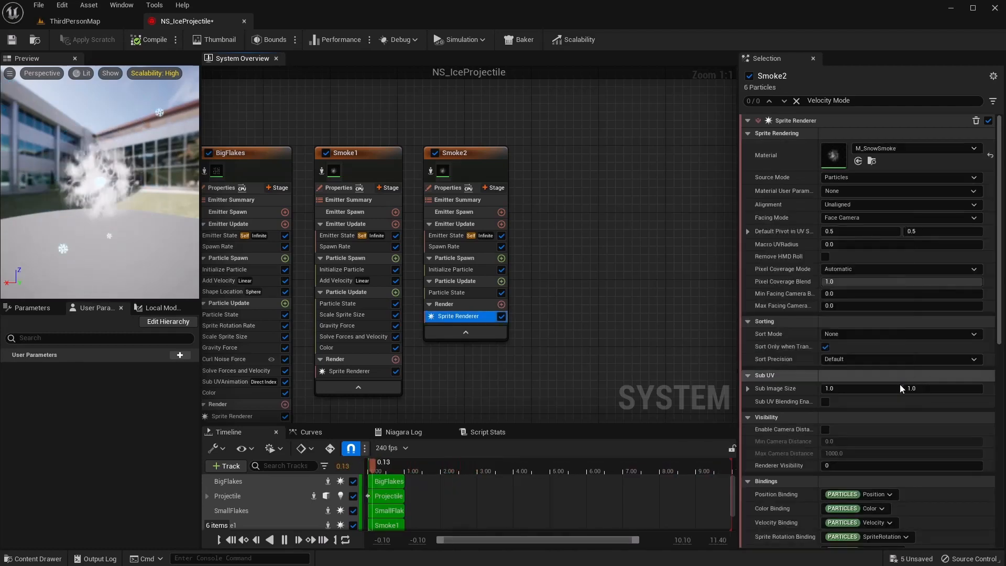
# - Assign M_SnowEffects to Smoke1's Sprite Renderer, compile the system, and check Smoke1 briefly in isolation
pyautogui.click(351, 372)
pyautogui.click(933, 148)
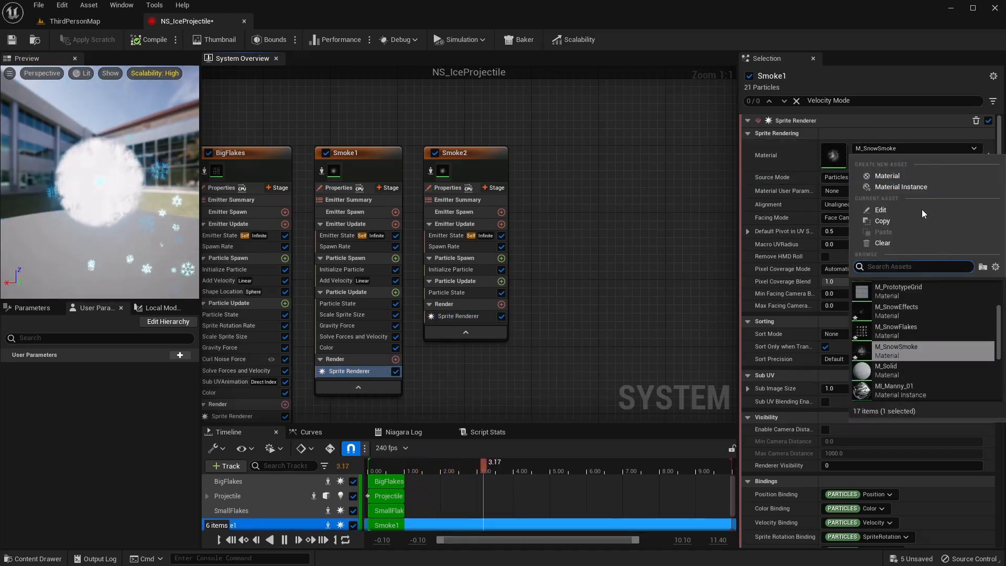
pyautogui.click(920, 312)
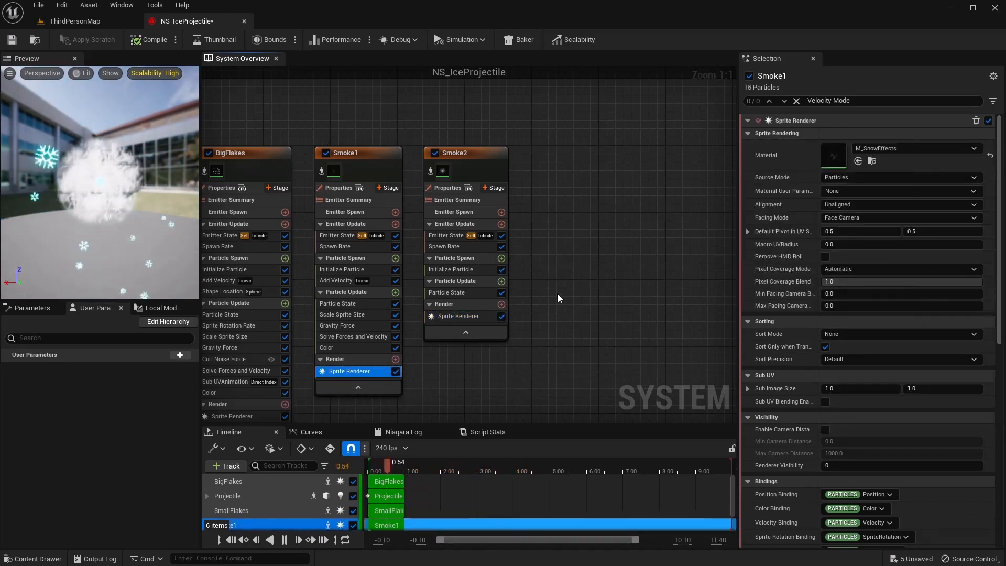
pyautogui.click(149, 39)
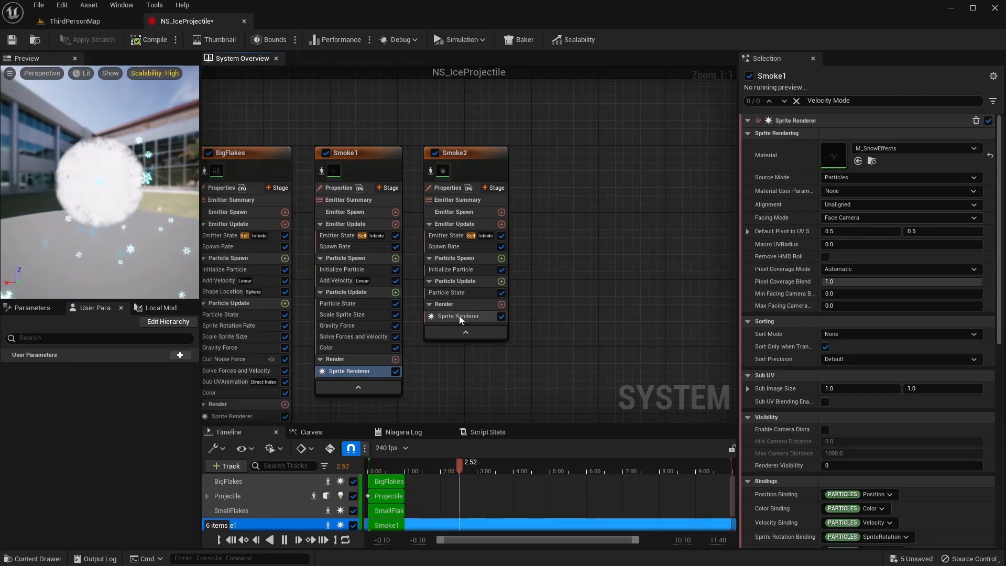
pyautogui.click(323, 172)
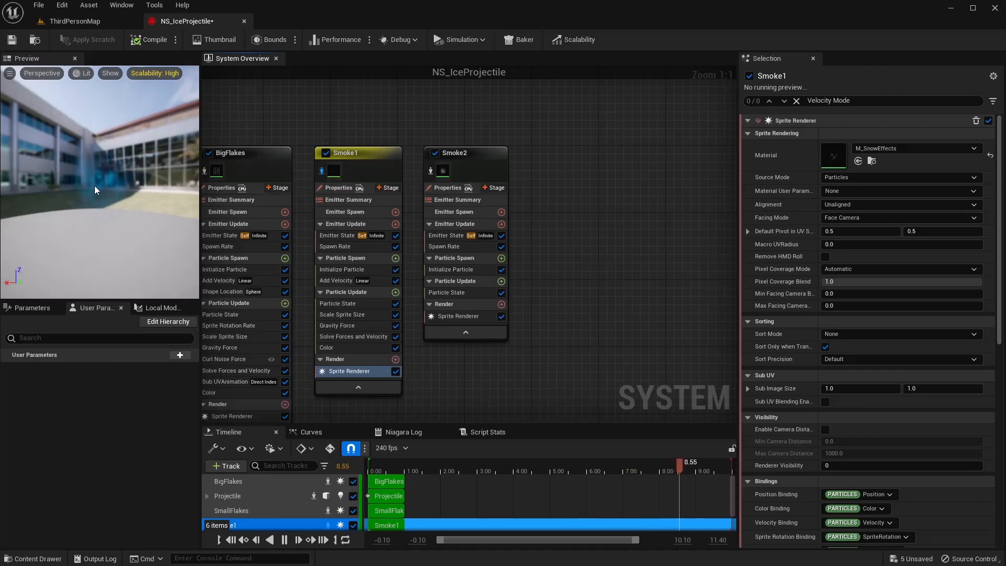
pyautogui.click(323, 169)
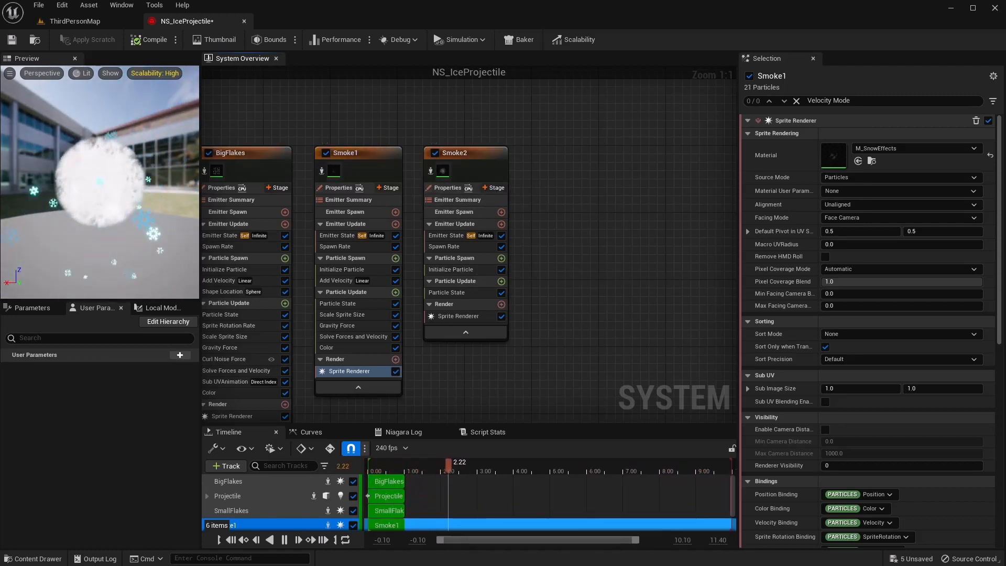
# - In Smoke2's Initialize Particle, set a random lifetime from 0.2 to 0.5 and switch the Color Mode to Direct Set
pyautogui.click(458, 272)
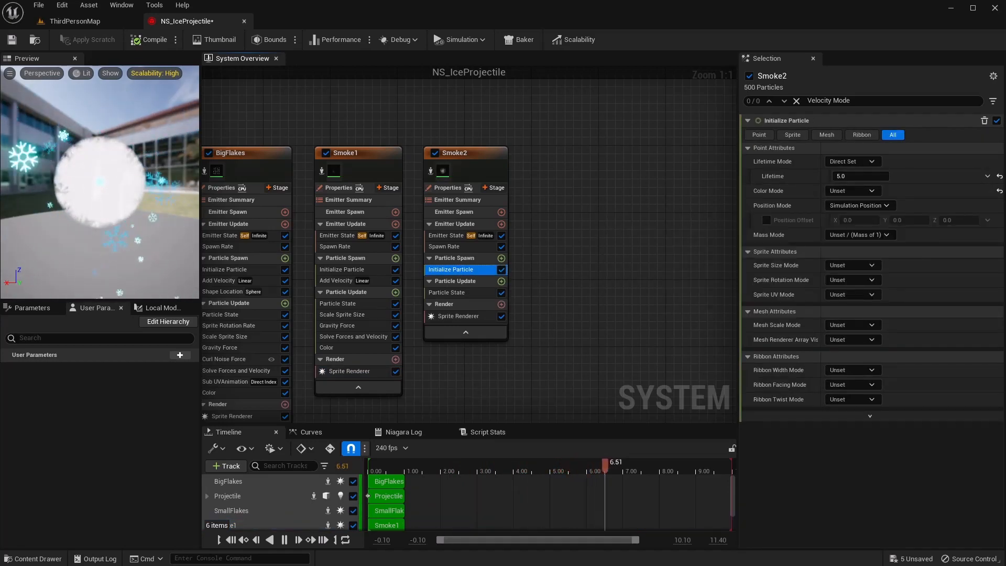
pyautogui.click(852, 161)
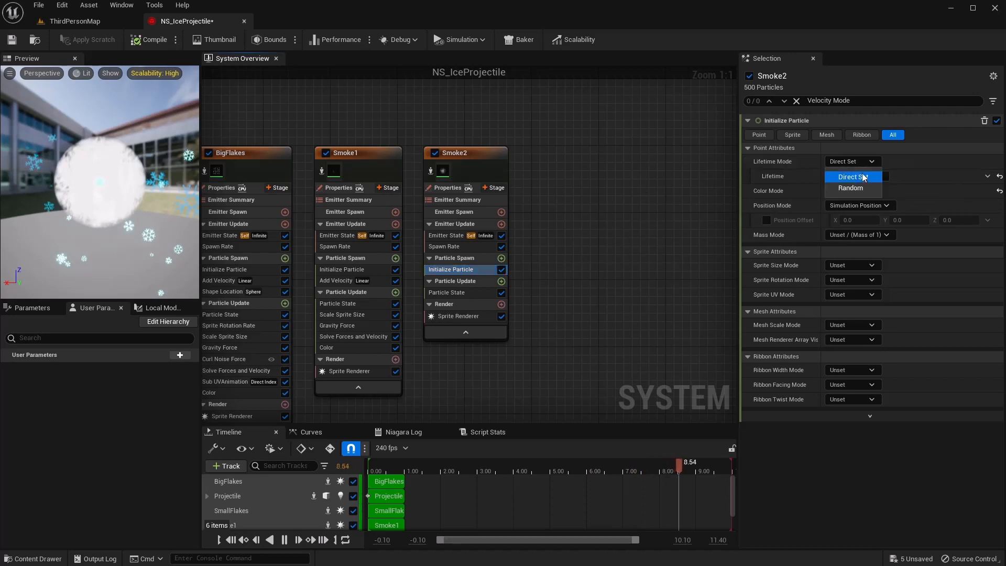
pyautogui.click(844, 191)
pyautogui.click(854, 176)
pyautogui.write('0.2')
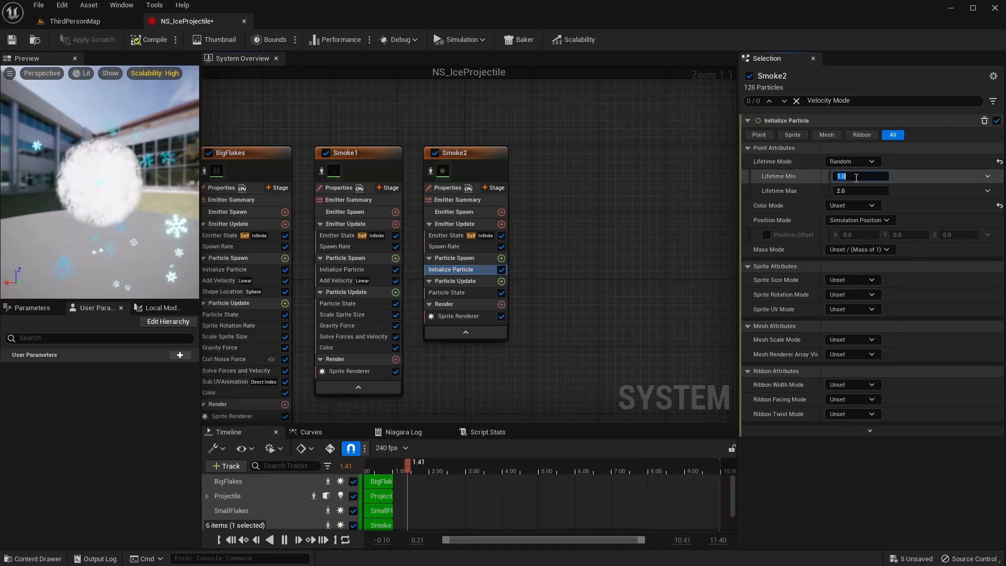
pyautogui.press('Tab')
pyautogui.write('0.5')
pyautogui.press('Return')
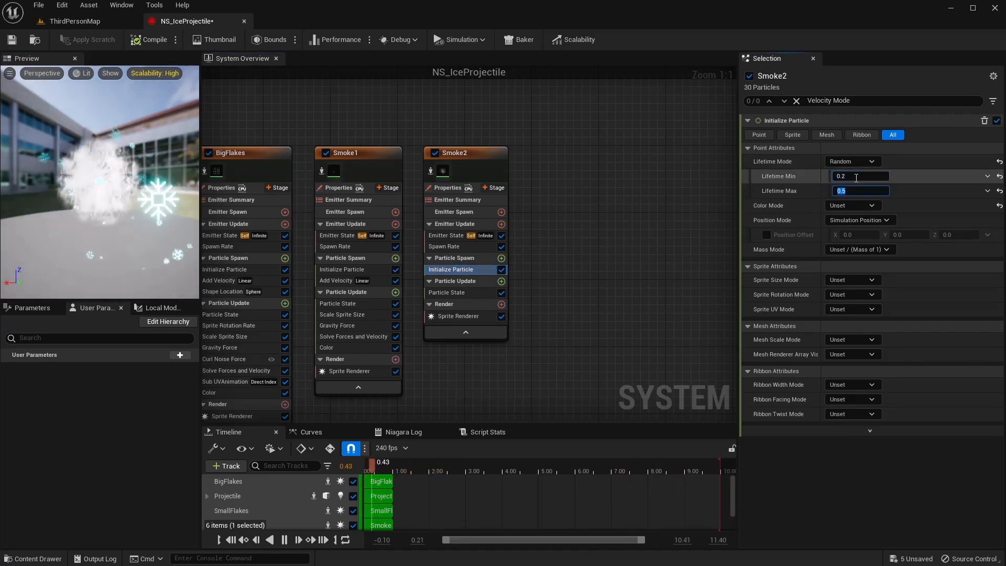
pyautogui.click(862, 205)
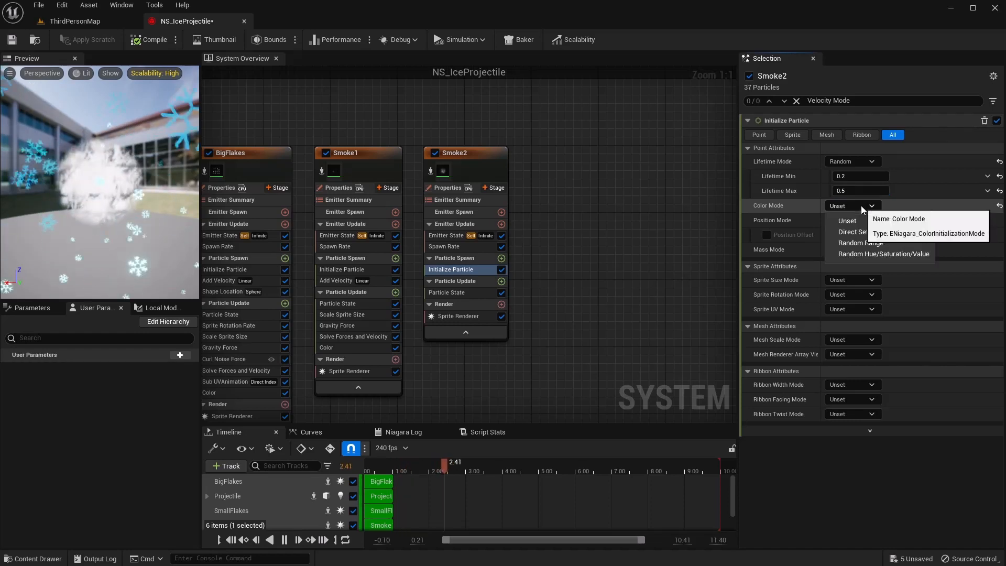
pyautogui.click(844, 228)
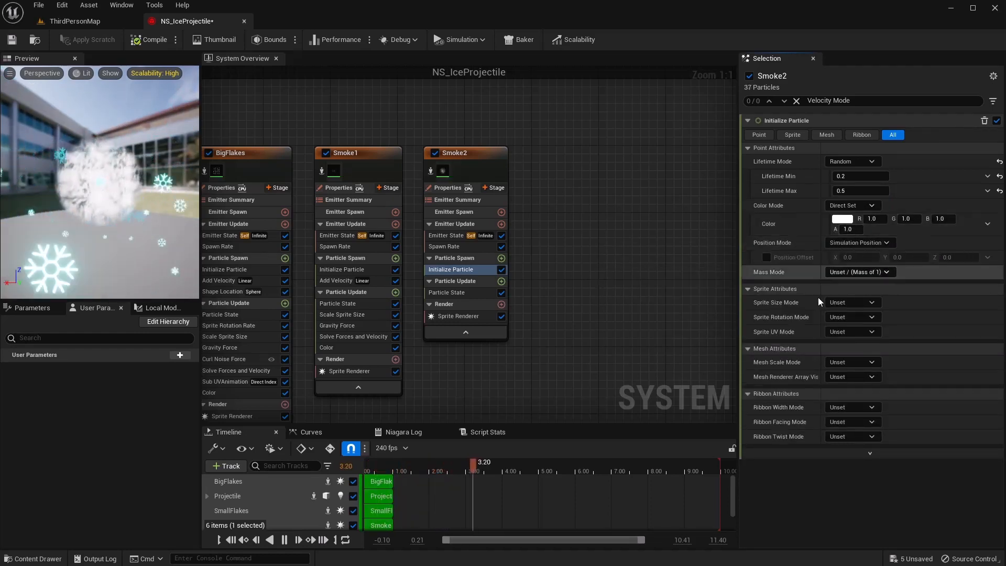
# - Set Smoke2's Sprite Size Mode to Random Uniform from 40 to 50 and its Sprite Rotation Mode to Random
pyautogui.click(860, 302)
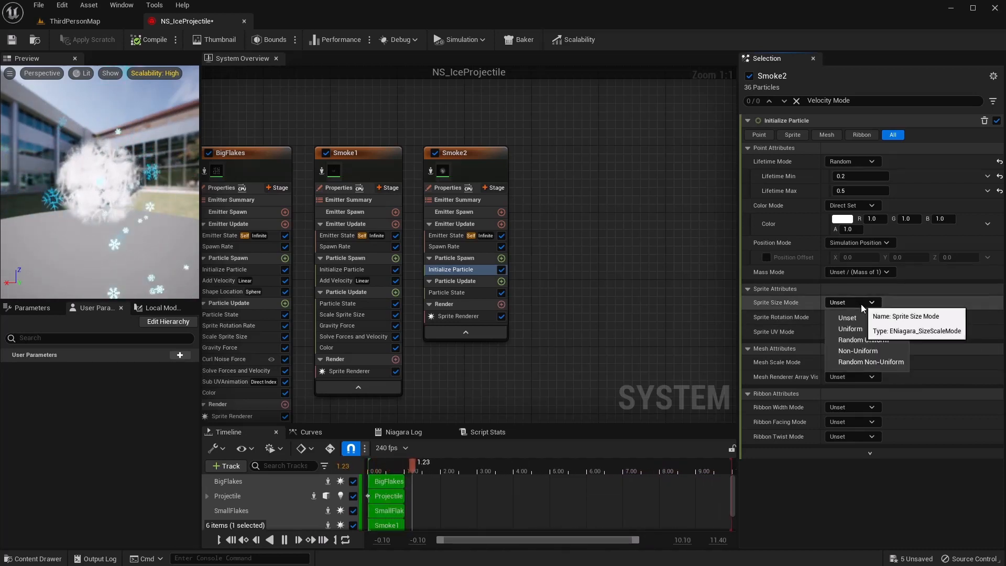
pyautogui.click(862, 338)
pyautogui.click(857, 317)
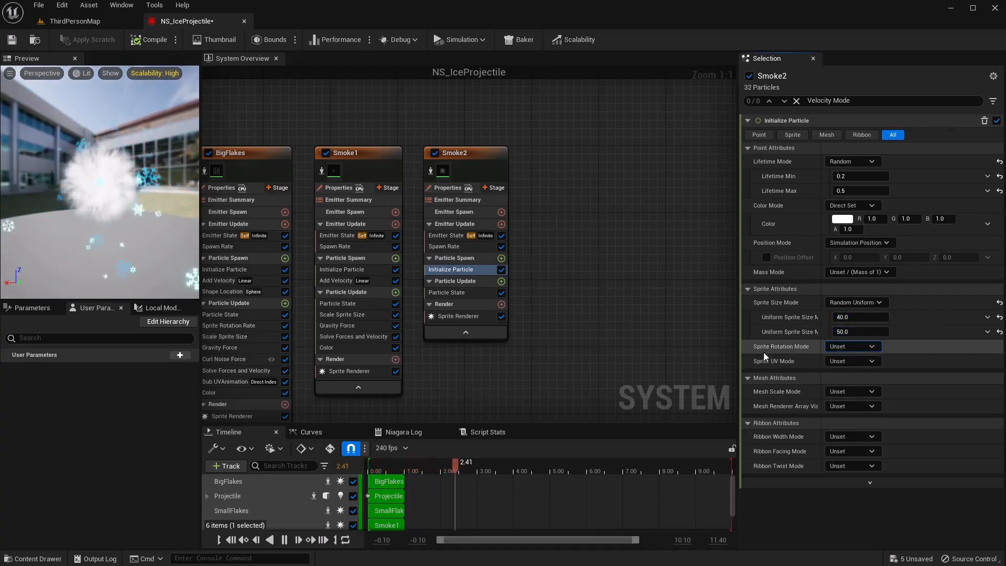
pyautogui.click(845, 350)
pyautogui.click(870, 375)
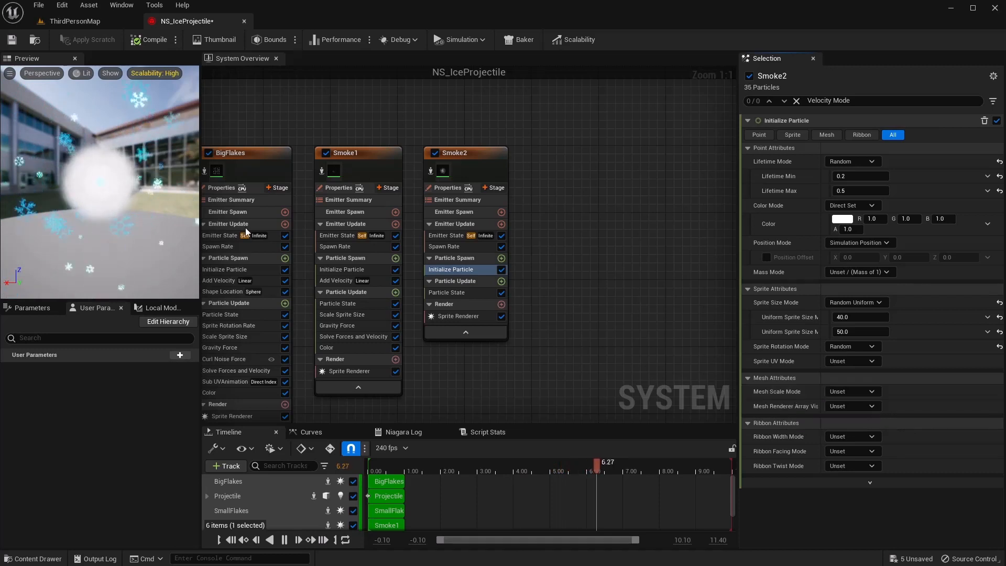
# - Add an Add Velocity module to Smoke2's Particle Spawn and fix its missing Solve Forces and Velocity dependency
pyautogui.click(501, 258)
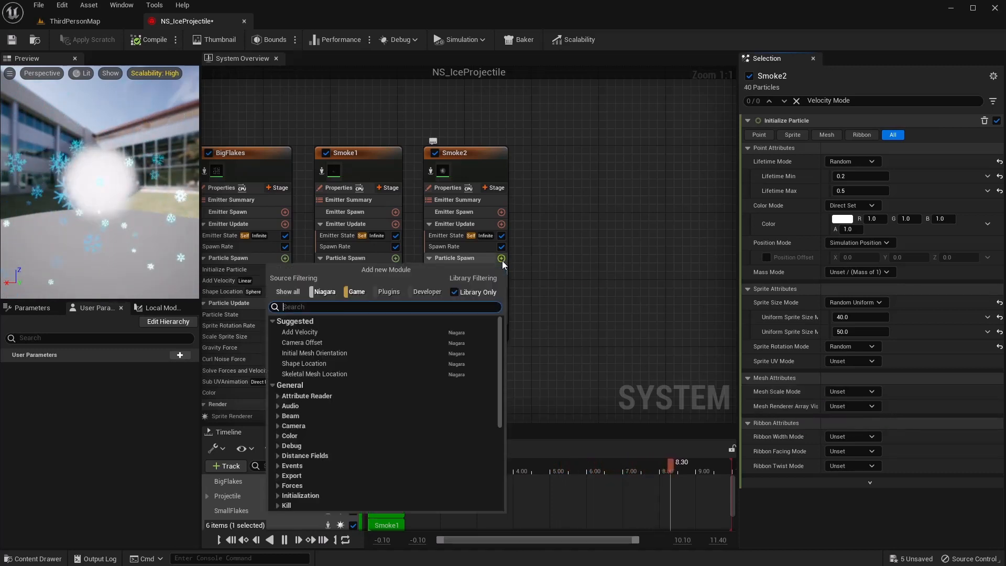
pyautogui.write('add')
pyautogui.click(310, 334)
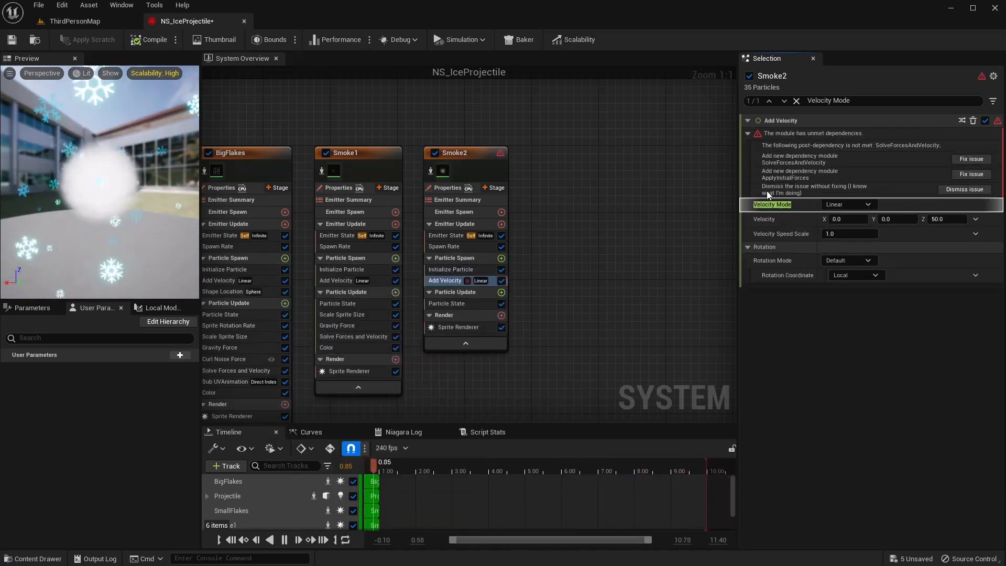
pyautogui.click(971, 160)
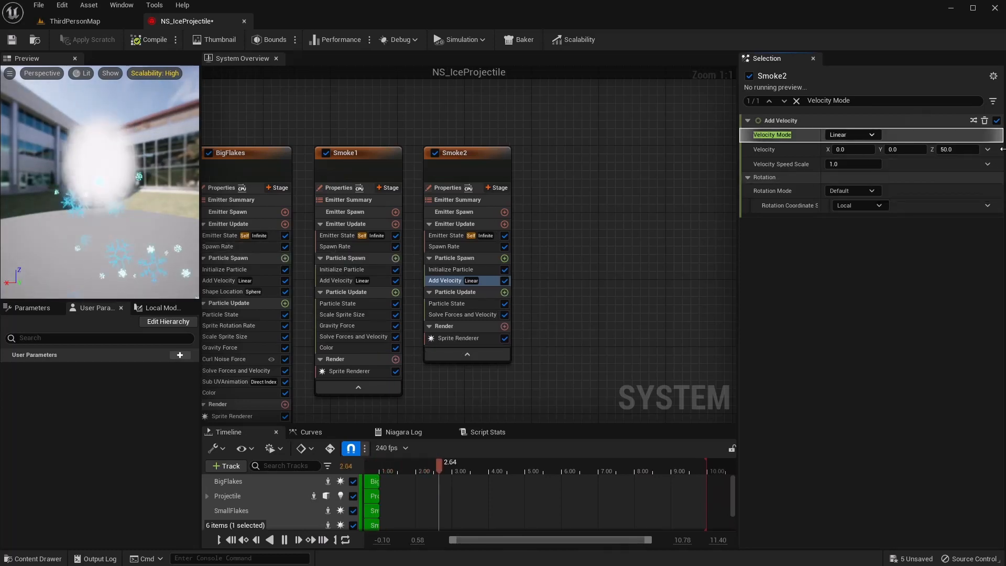
# - Switch Smoke2's added velocity to a Random Range Vector and set its minimum to X 10 and Y 10
pyautogui.click(988, 151)
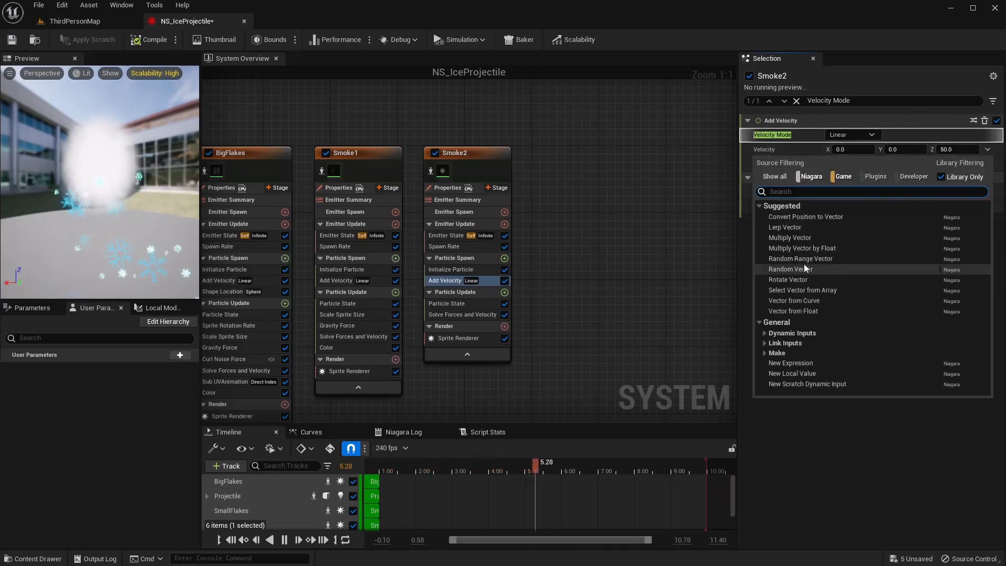
pyautogui.press('Escape')
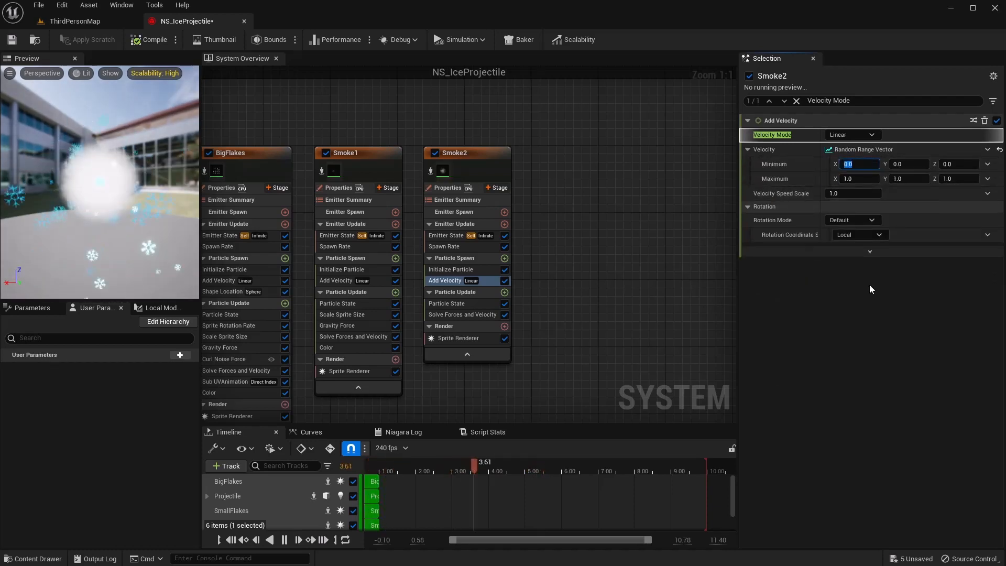
pyautogui.write('10')
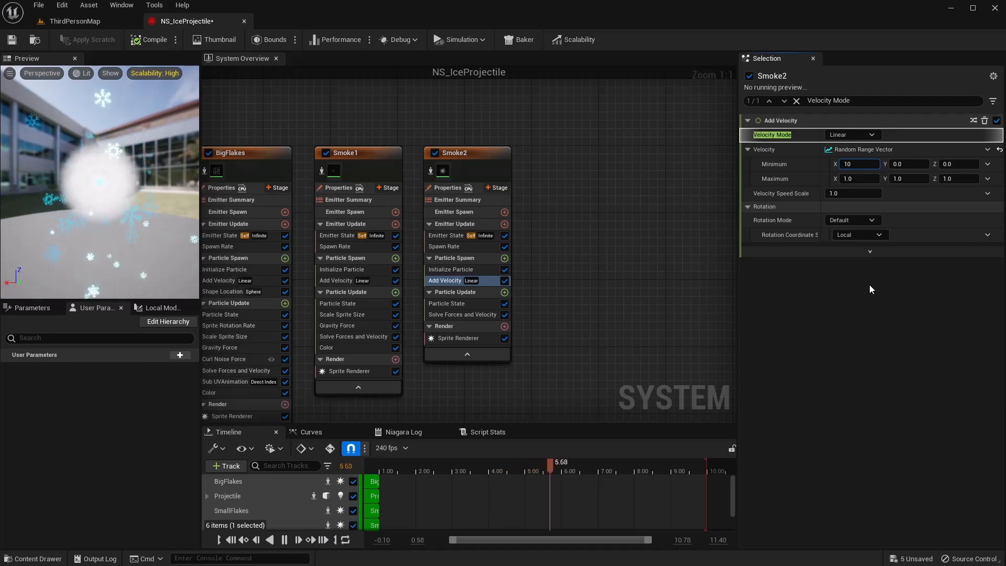
pyautogui.press('Tab')
pyautogui.write('10')
pyautogui.press('Tab')
pyautogui.press('Tab')
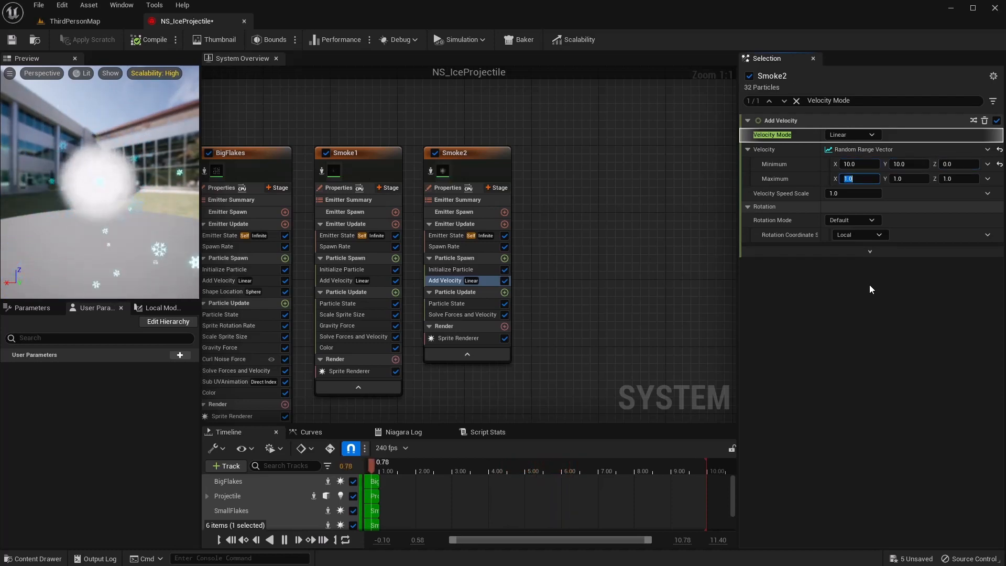
# - Set the velocity range's maximum to X -10, Y -10 and Z 10, and compile and save the system
pyautogui.write('-10')
pyautogui.press('Tab')
pyautogui.write('-10')
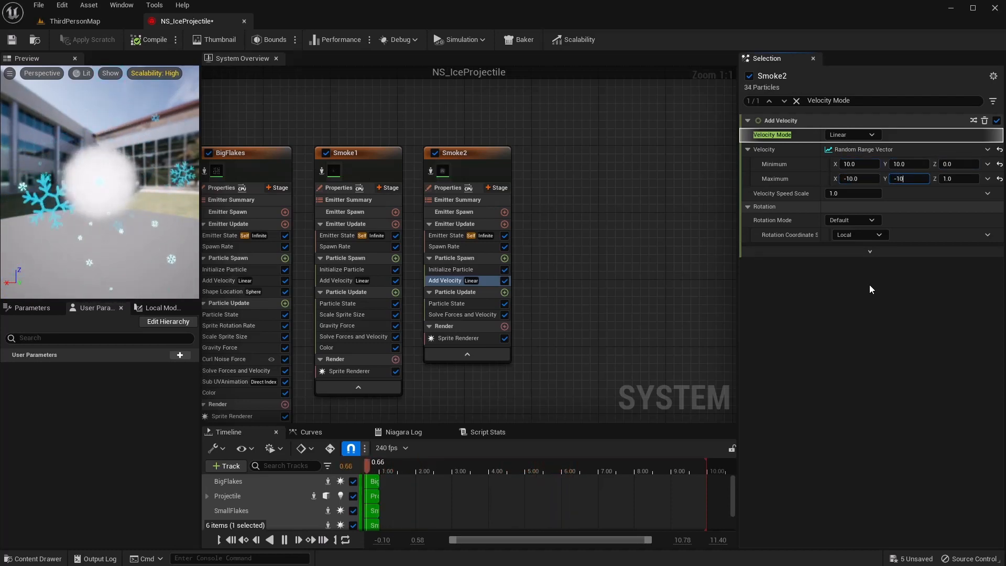
pyautogui.press('Tab')
pyautogui.write('10')
pyautogui.press('Return')
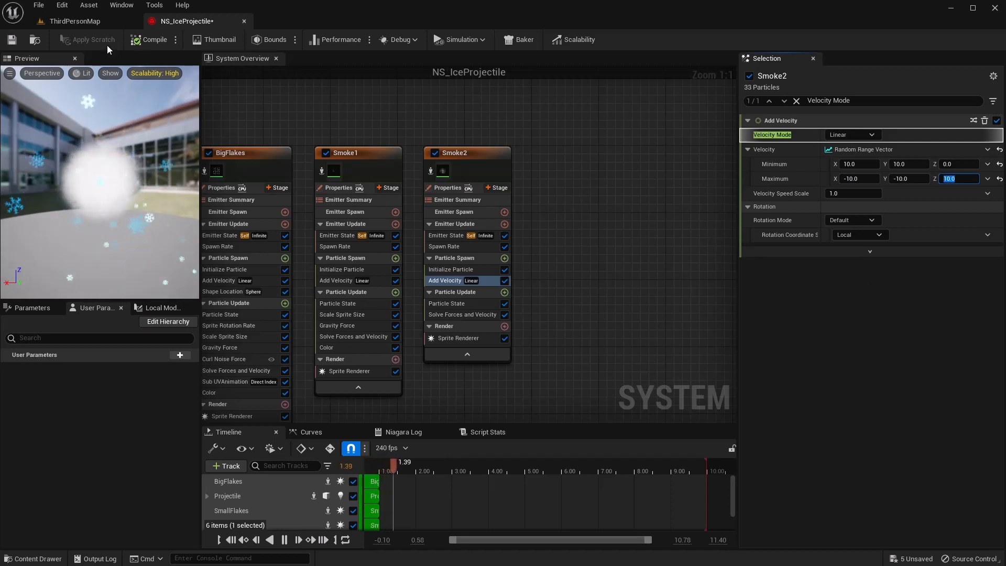
pyautogui.click(139, 41)
pyautogui.click(11, 40)
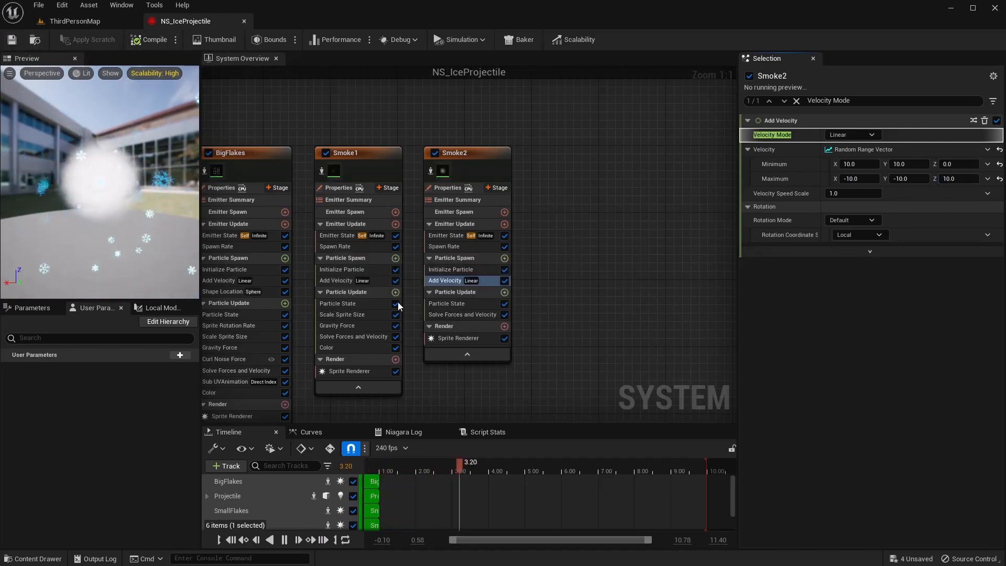
# - Add a Gravity Force module to Smoke2's Particle Update and switch its gravity to a Random Range Vector
pyautogui.click(504, 292)
pyautogui.write('gra')
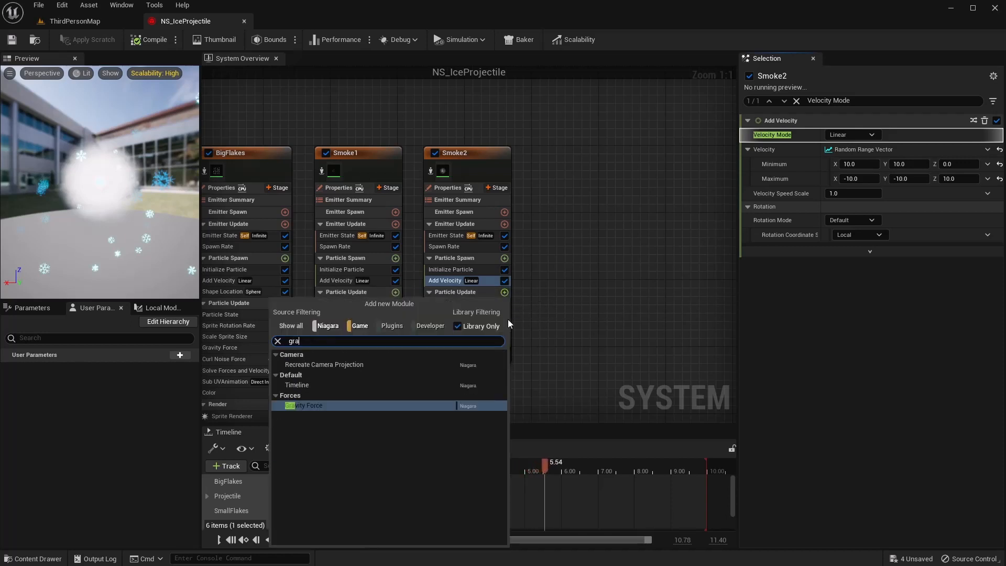
pyautogui.click(323, 407)
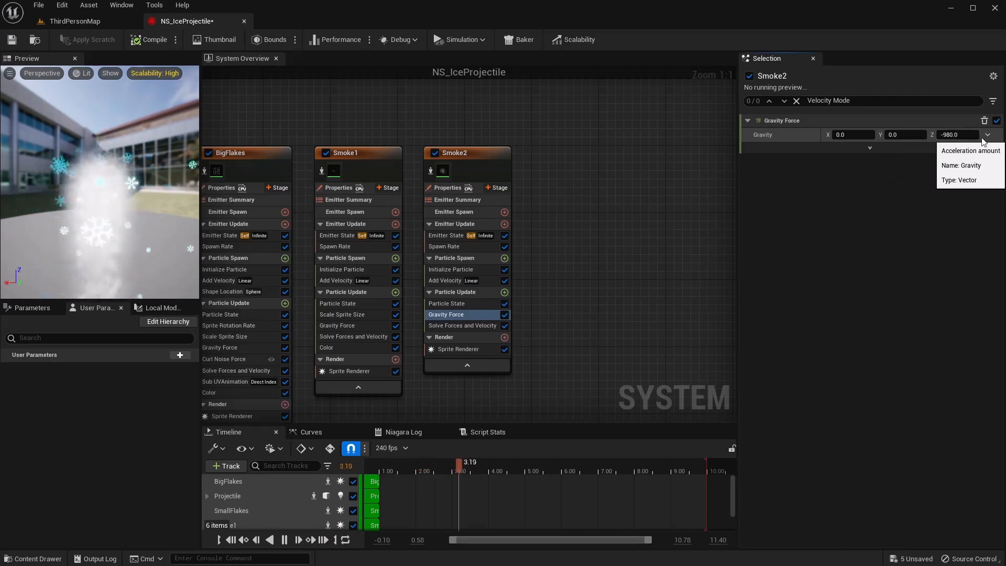
pyautogui.click(985, 136)
pyautogui.click(811, 248)
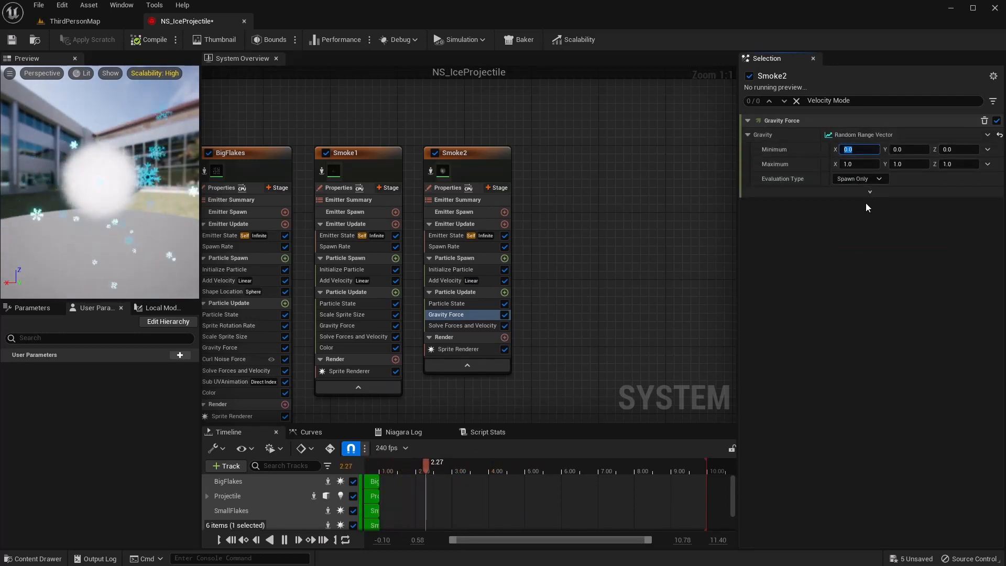
# - Set the gravity range's minimum Z to 100 and its maximum to X 0, Y 0 and Z -100
pyautogui.press('Tab')
pyautogui.press('Tab')
pyautogui.write('100')
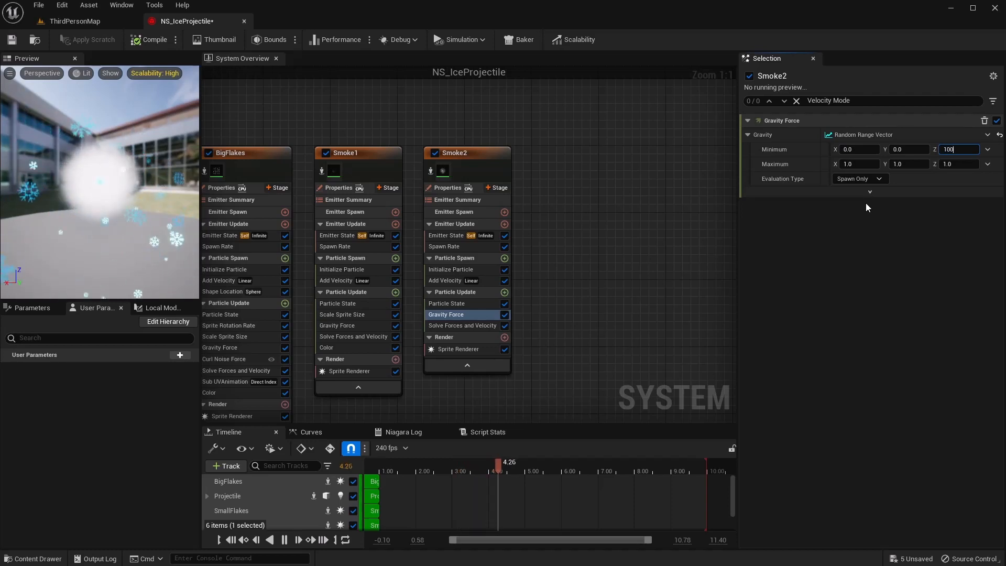
pyautogui.press('Tab')
pyautogui.press('Tab')
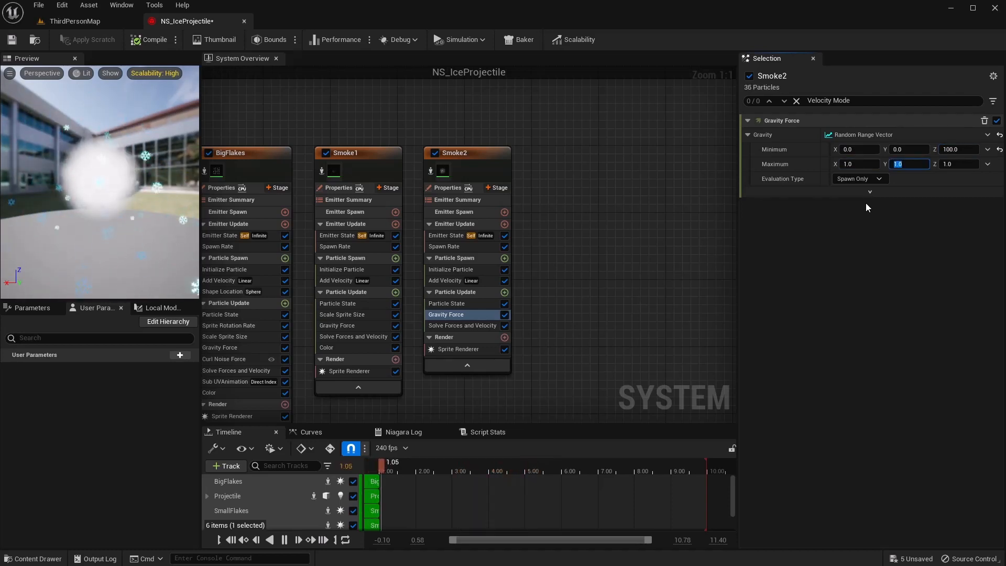
pyautogui.hotkey('shift', 'Tab')
pyautogui.write('0')
pyautogui.press('Tab')
pyautogui.write('0')
pyautogui.press('Tab')
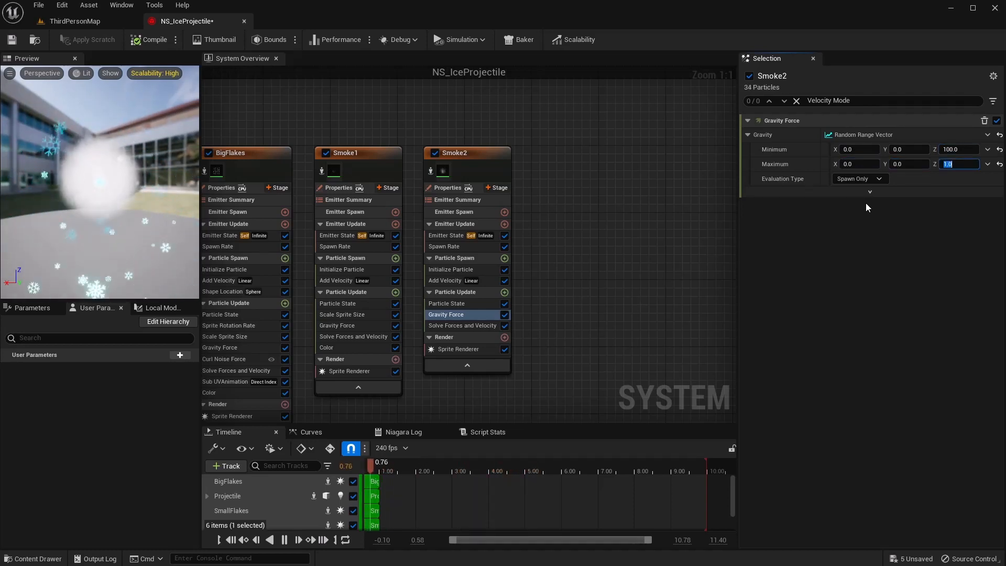
pyautogui.write('-100')
pyautogui.press('Return')
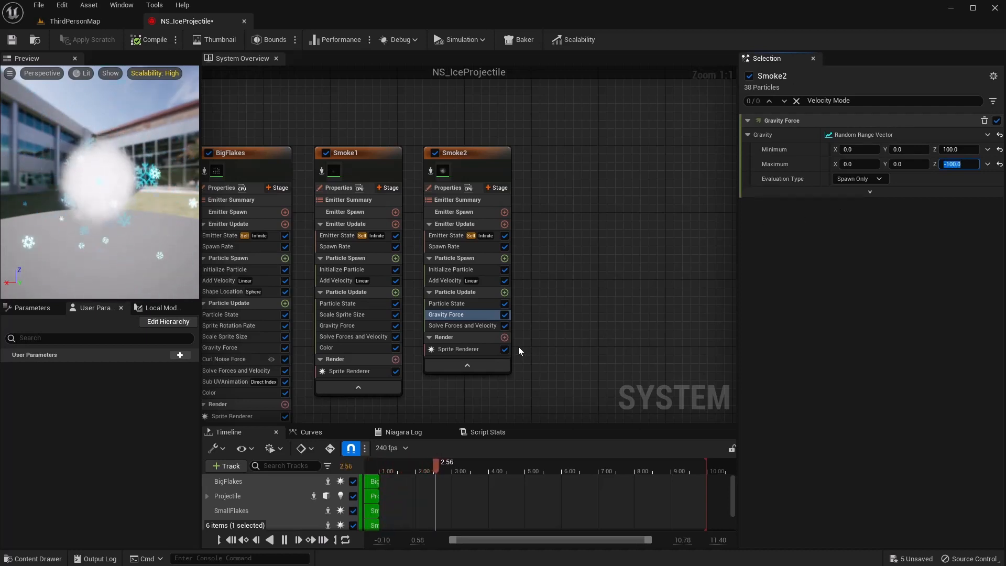
# - Add a Curl Noise Force module to Smoke2's Particle Update and set its Noise Strength to 500
pyautogui.click(505, 292)
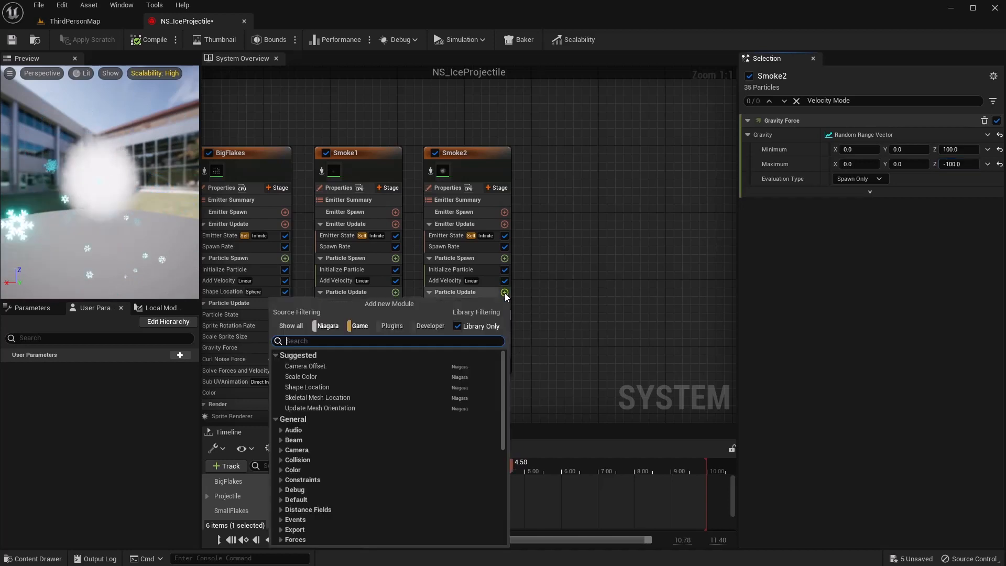
pyautogui.write('curl')
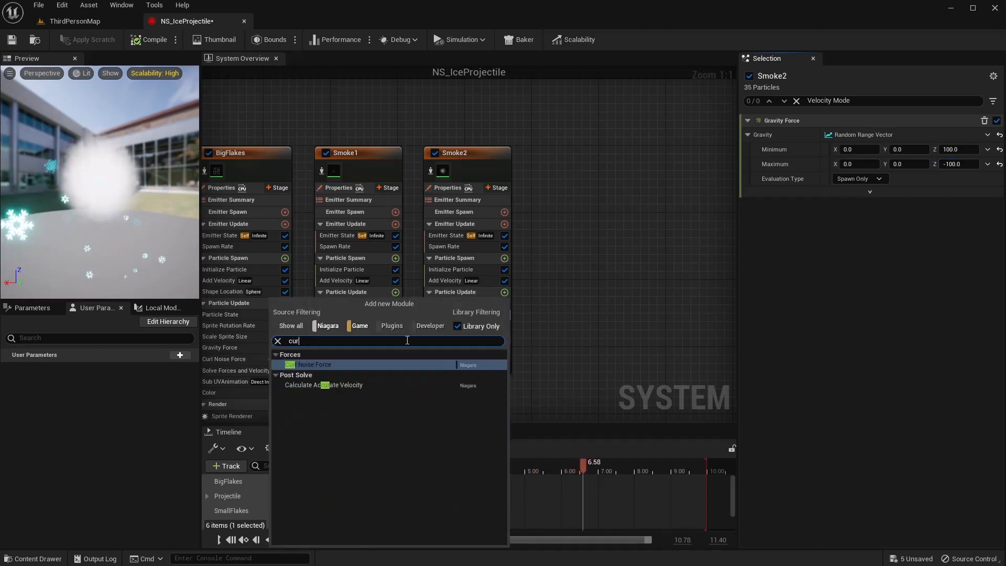
pyautogui.press('Return')
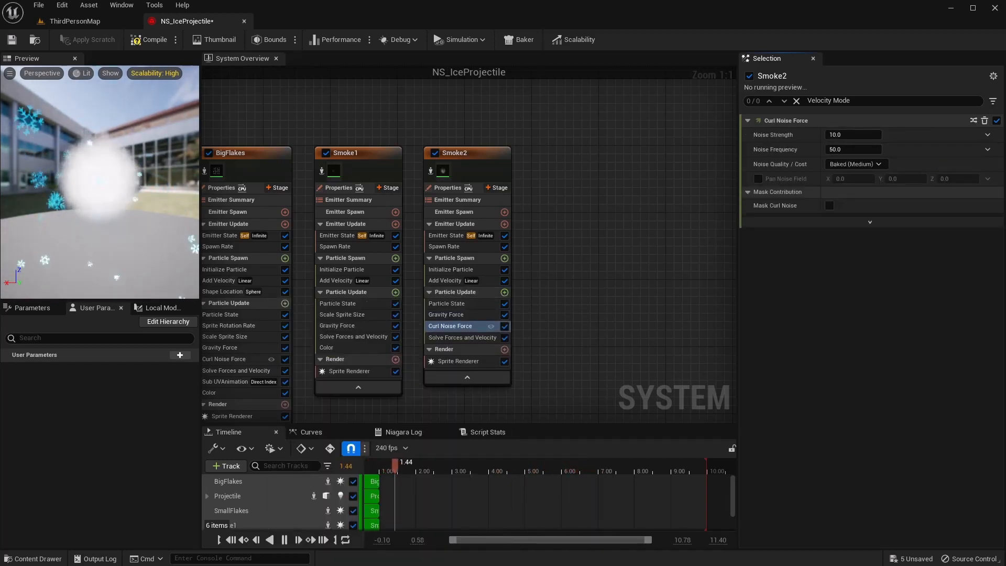
pyautogui.click(838, 135)
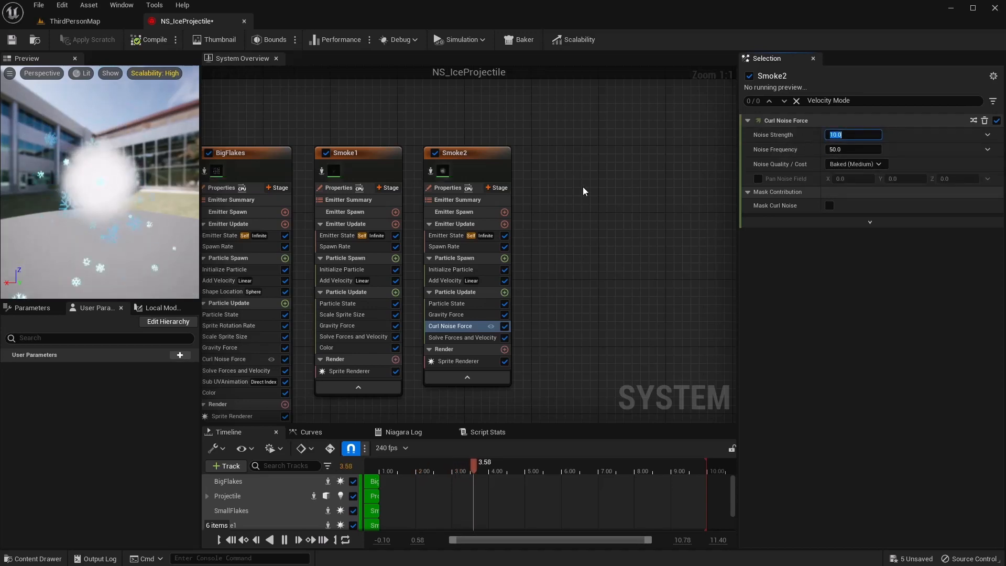
pyautogui.write('500')
pyautogui.press('Return')
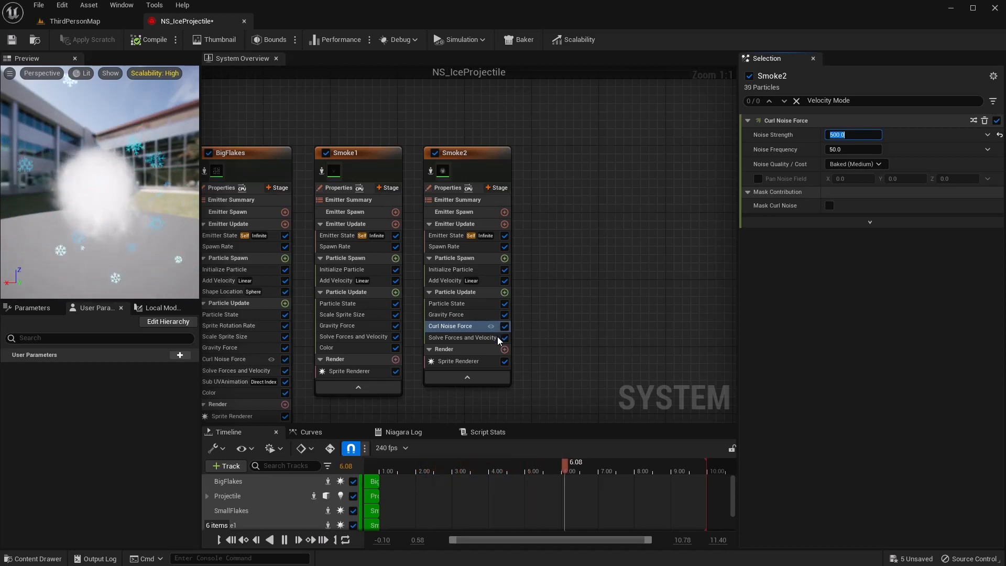
# - Add a Color module to Smoke2's Particle Update and drive its color with Color from Curve
pyautogui.click(504, 293)
pyautogui.write('vel')
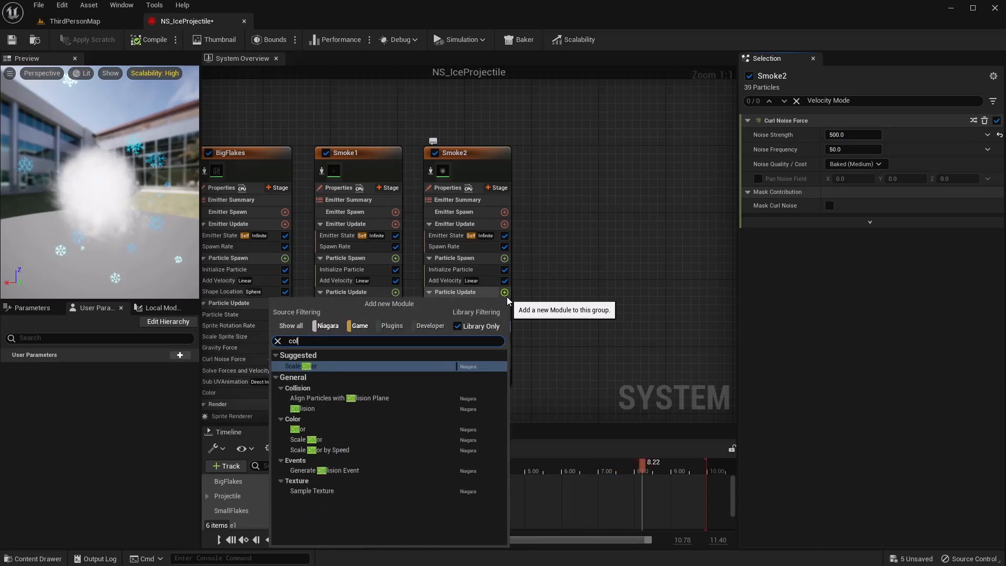
pyautogui.press('Escape')
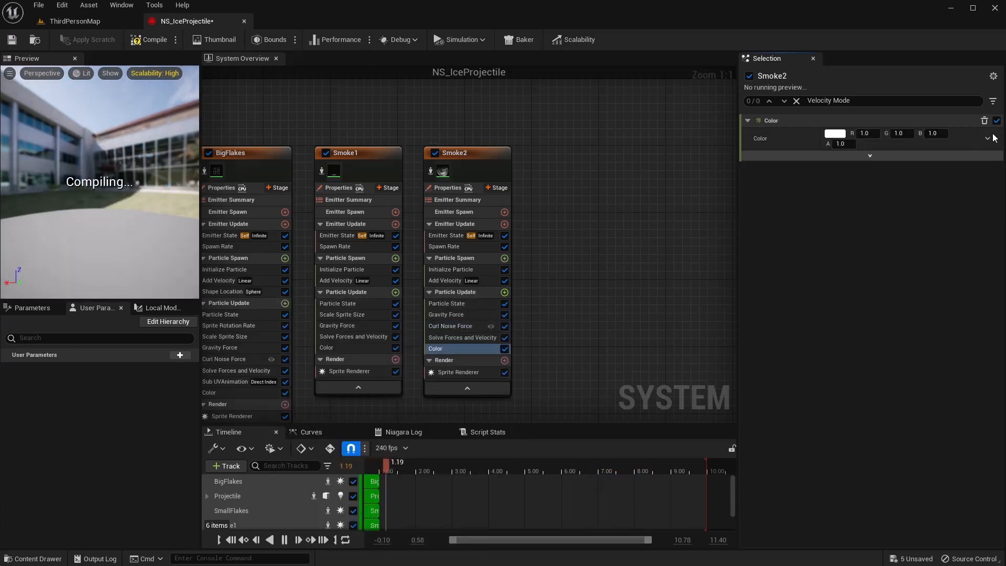
pyautogui.click(987, 138)
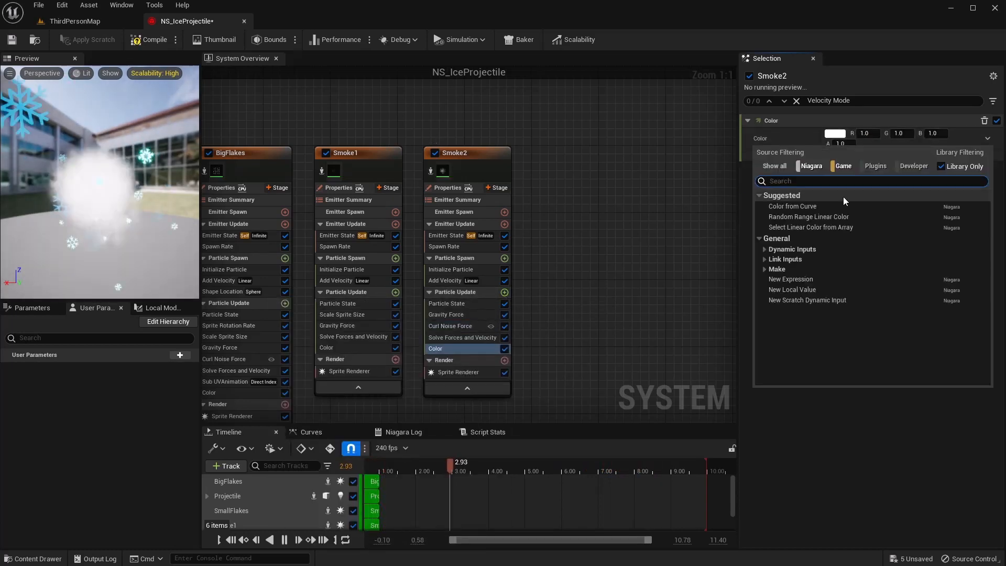
pyautogui.click(815, 204)
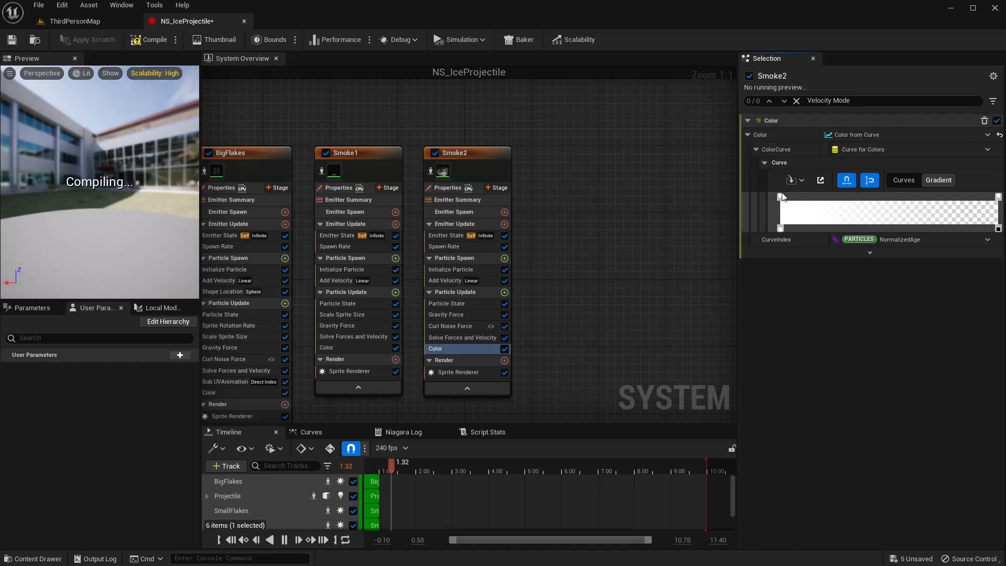
# - Color the gradient's first key light blue (R 0, G 0.649375, B 1) and its last key deeper blue (R 0, G 0.309196, B 1)
pyautogui.click(779, 200)
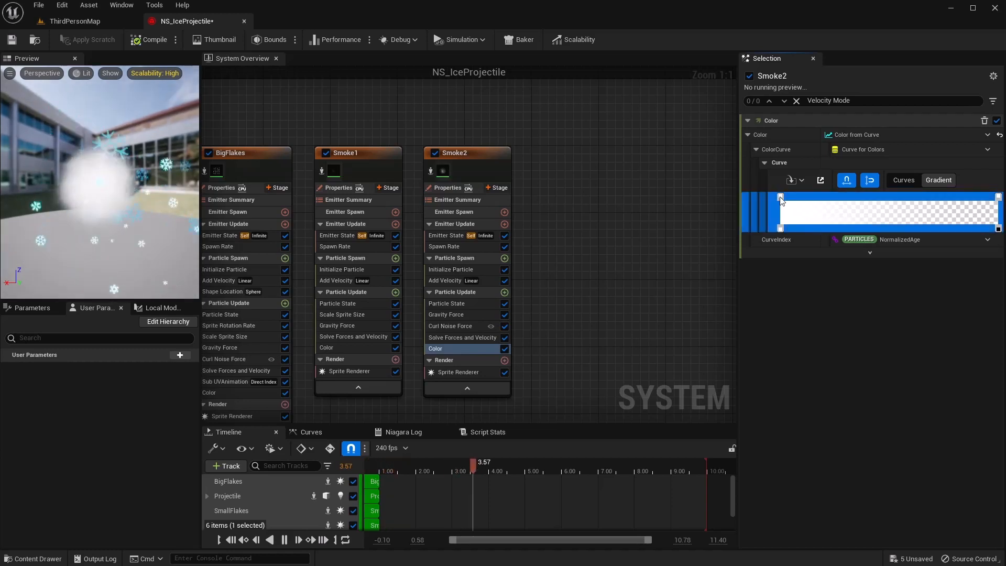
pyautogui.doubleClick(780, 197)
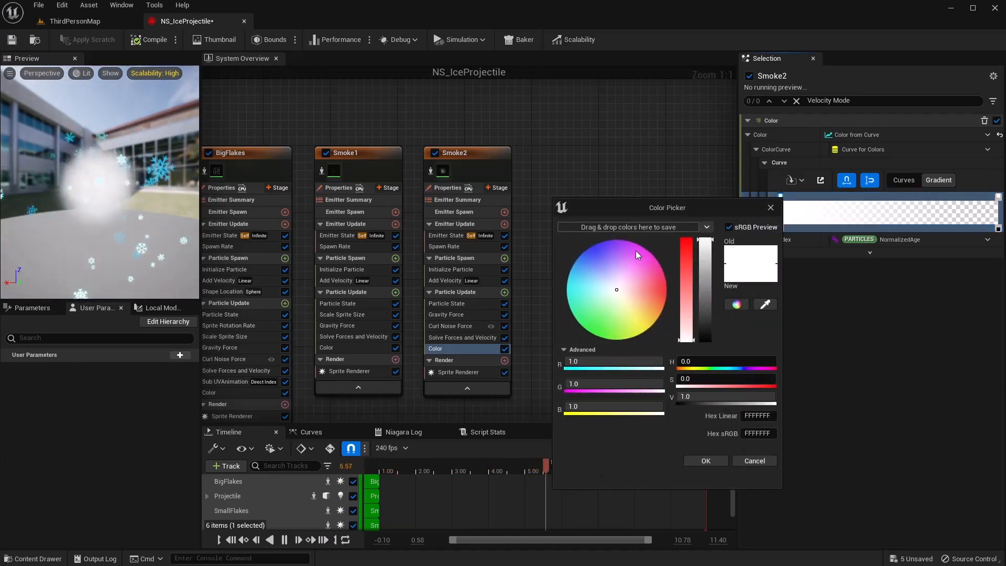
pyautogui.click(569, 272)
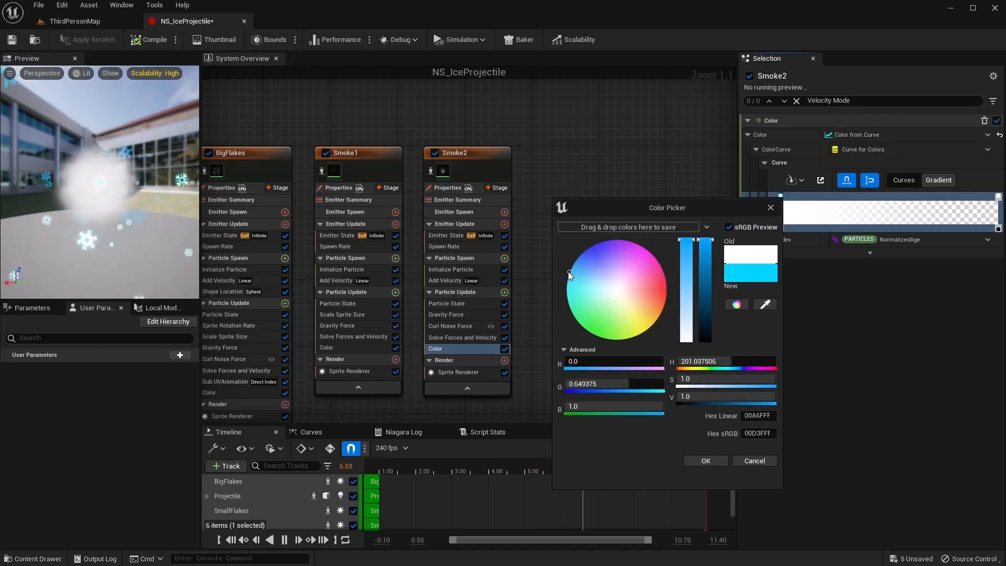
pyautogui.click(704, 460)
pyautogui.doubleClick(982, 204)
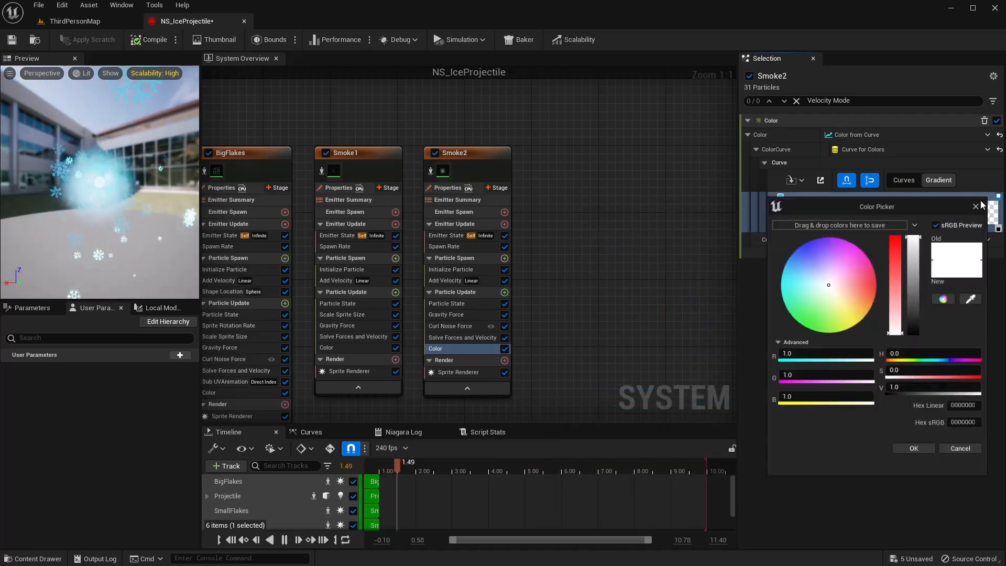
pyautogui.click(793, 255)
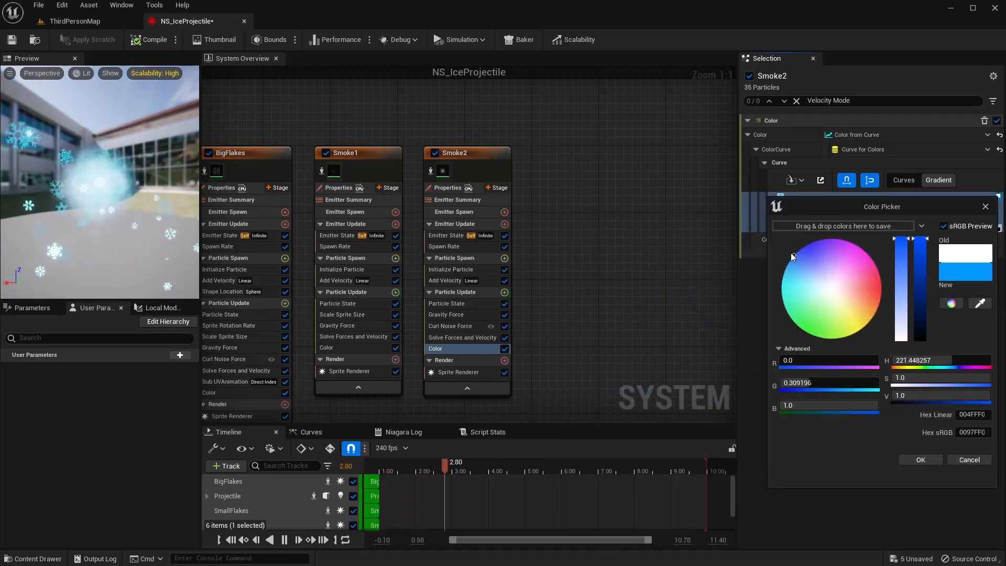
pyautogui.click(916, 459)
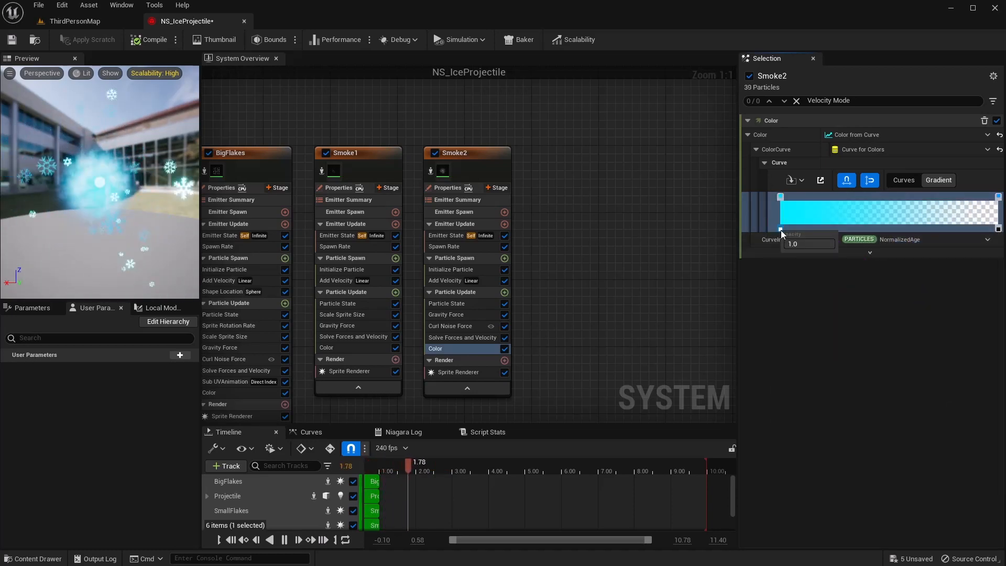
# - Set the gradient's starting opacity to 0 and add an opacity key of 0.4 about one eighth of the way along
pyautogui.click(794, 249)
pyautogui.write('0')
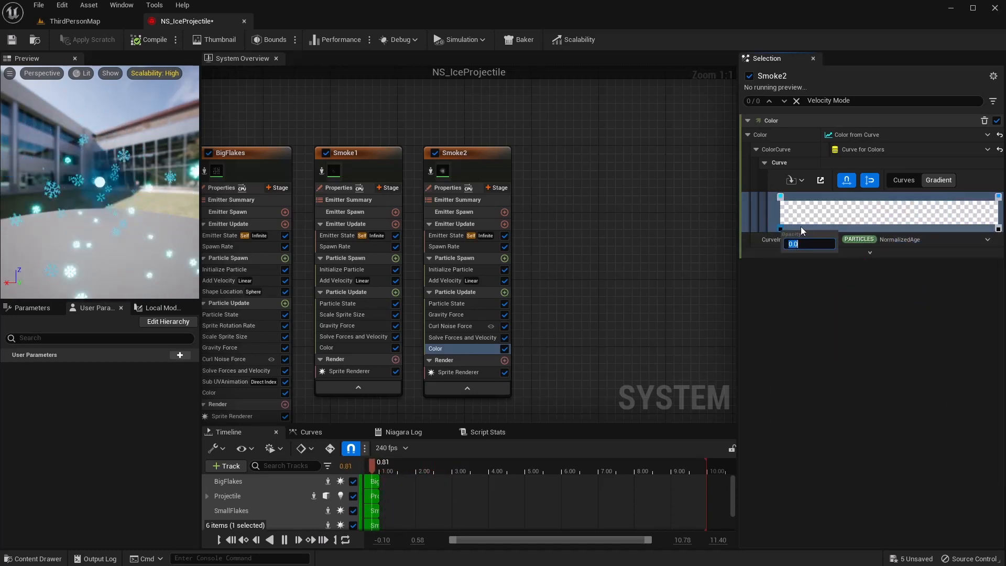
pyautogui.press('Return')
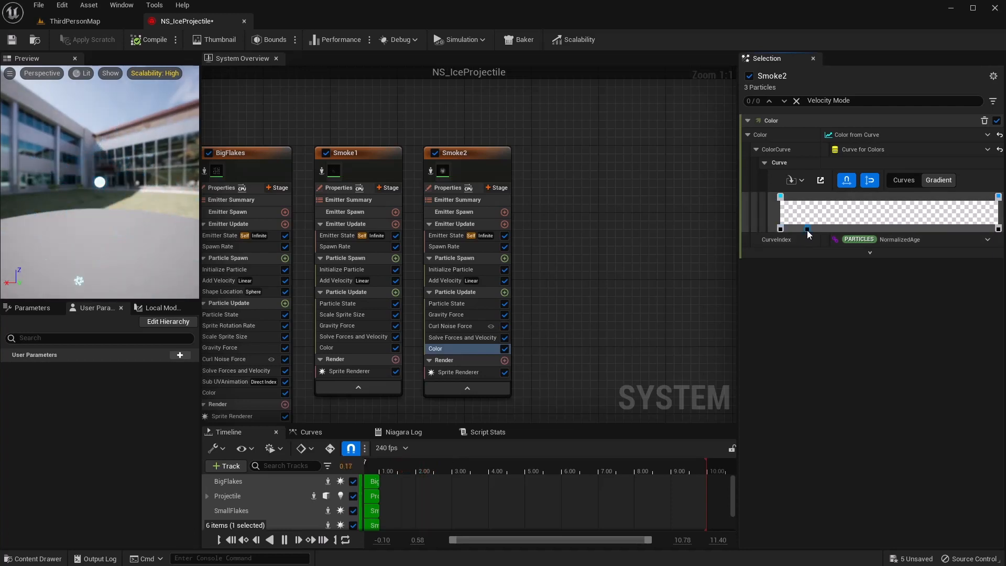
pyautogui.click(807, 230)
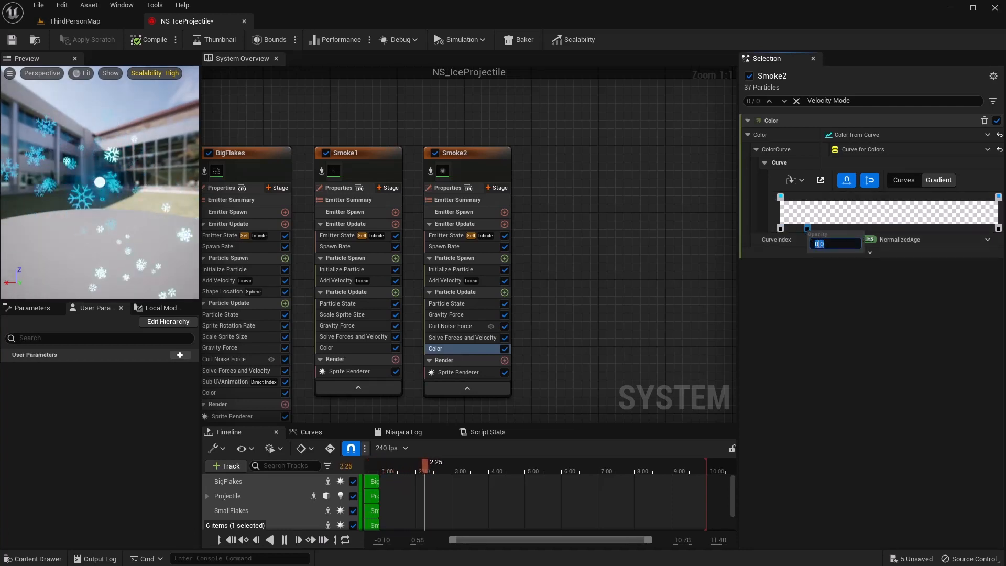
pyautogui.press('Return')
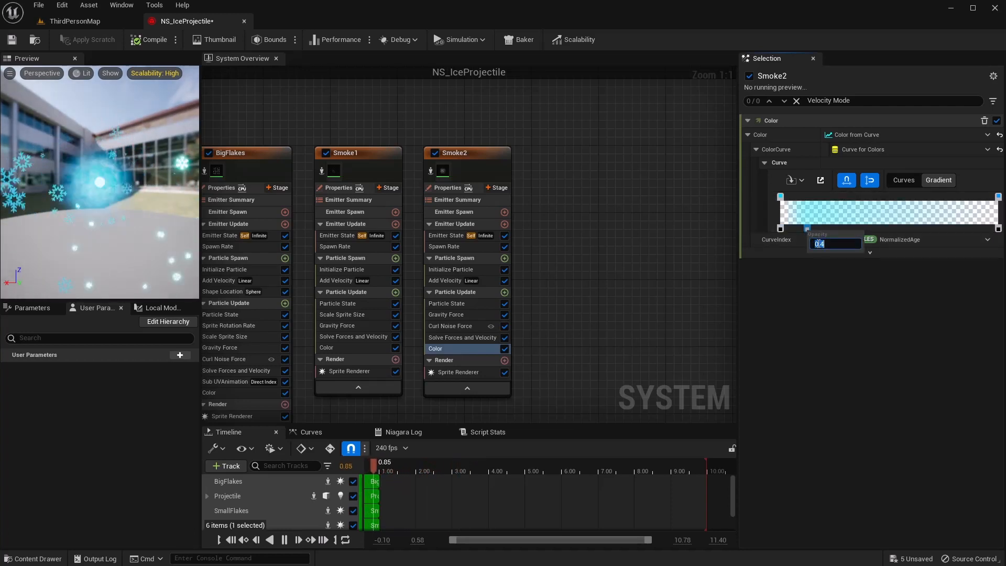
# - Add an opacity key of 0.2 near the middle of Smoke2's color gradient, and compile and save the system
pyautogui.click(884, 230)
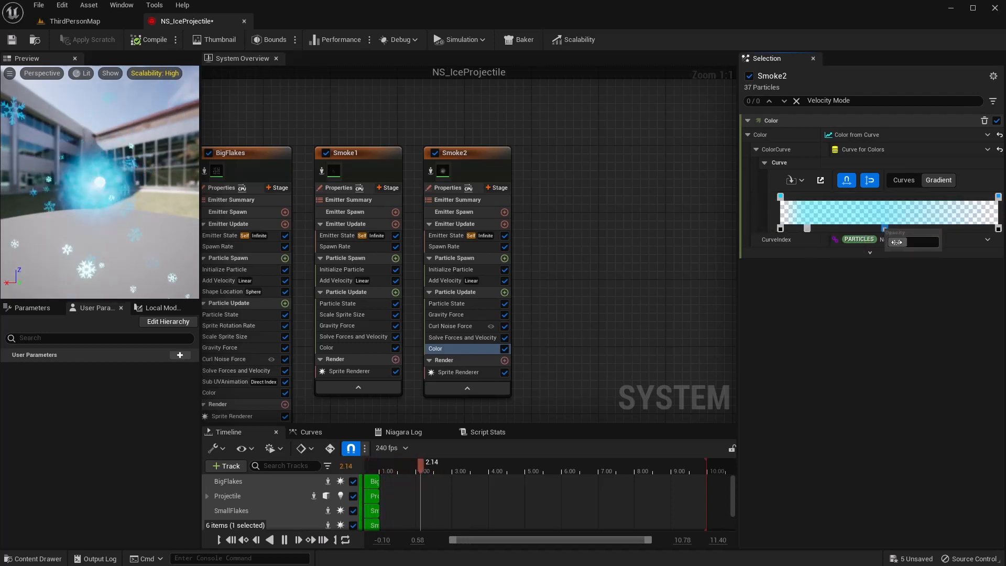
pyautogui.press('Return')
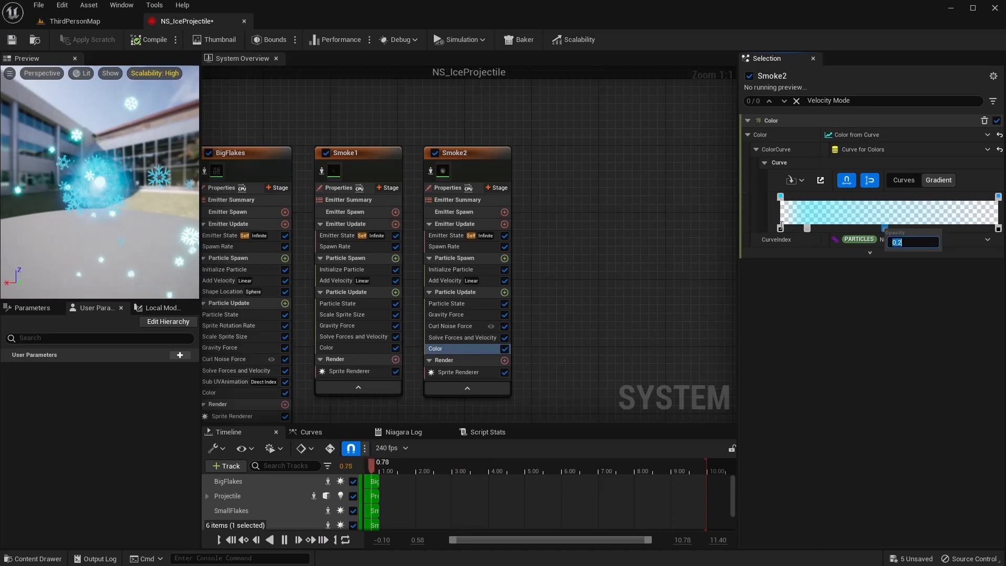
pyautogui.click(144, 40)
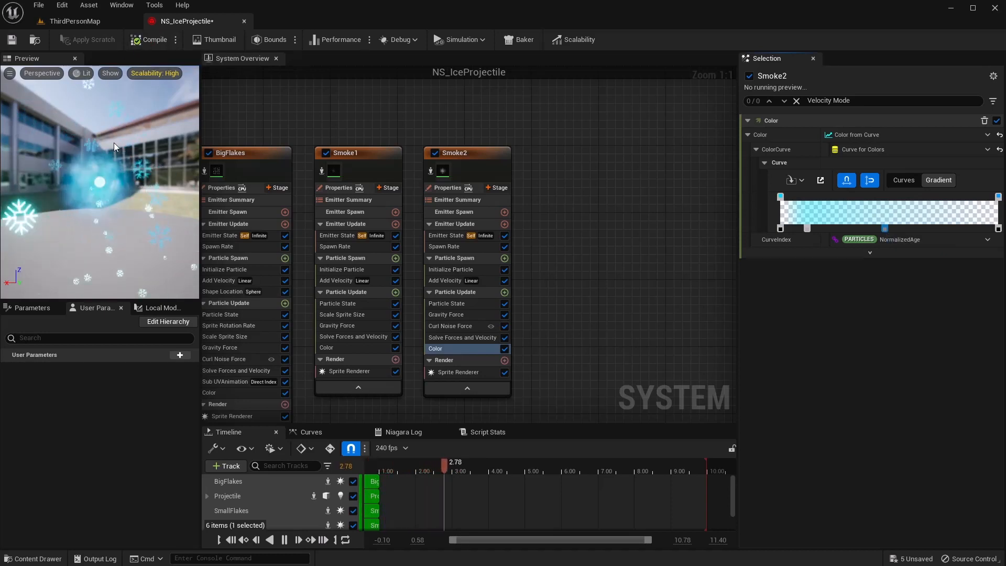
pyautogui.click(11, 40)
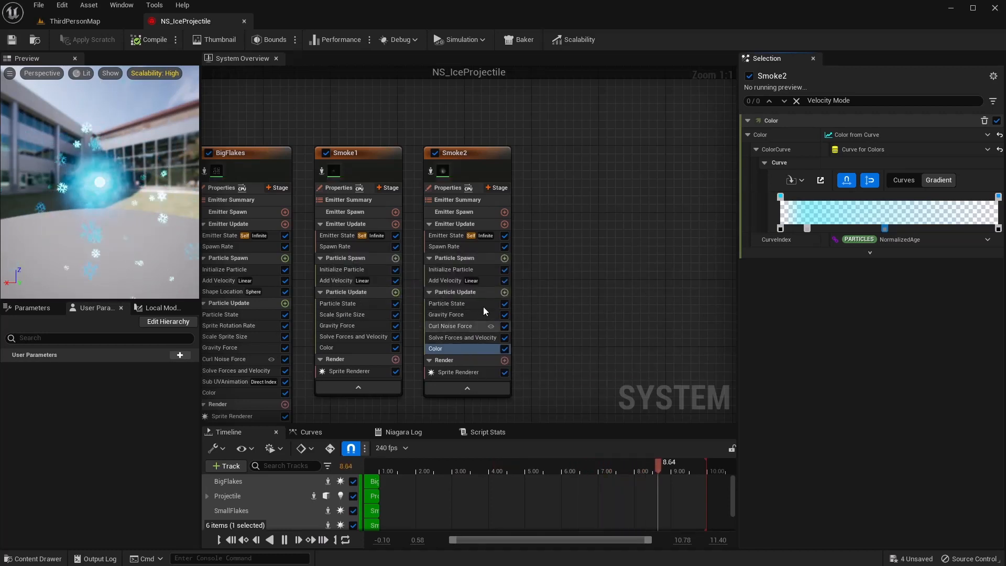
# - Add a Scale Sprite Size module to Smoke2's Particle Update, apply the linear ramp-down curve template and save the system
pyautogui.click(504, 292)
pyautogui.write('scale spr')
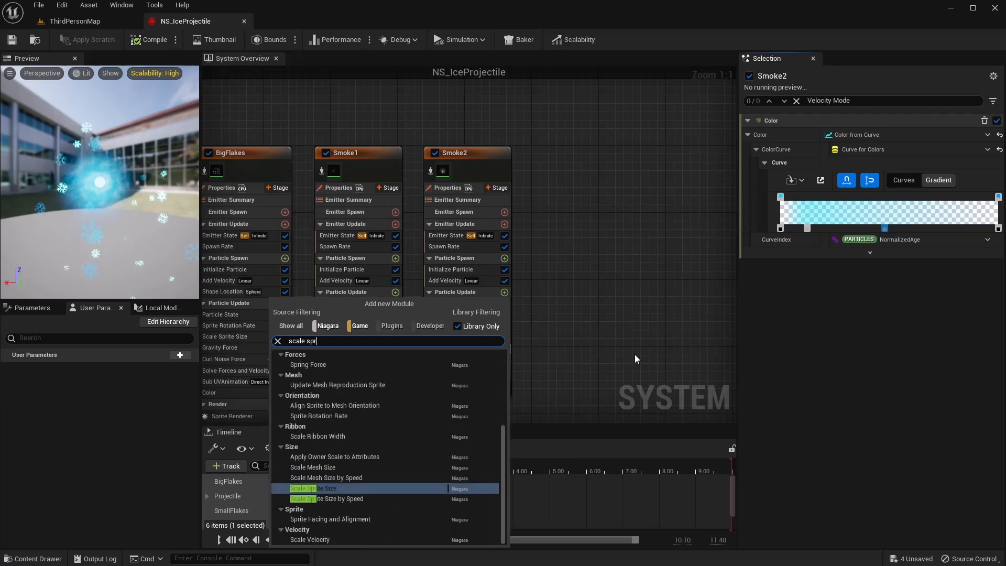
pyautogui.press('Return')
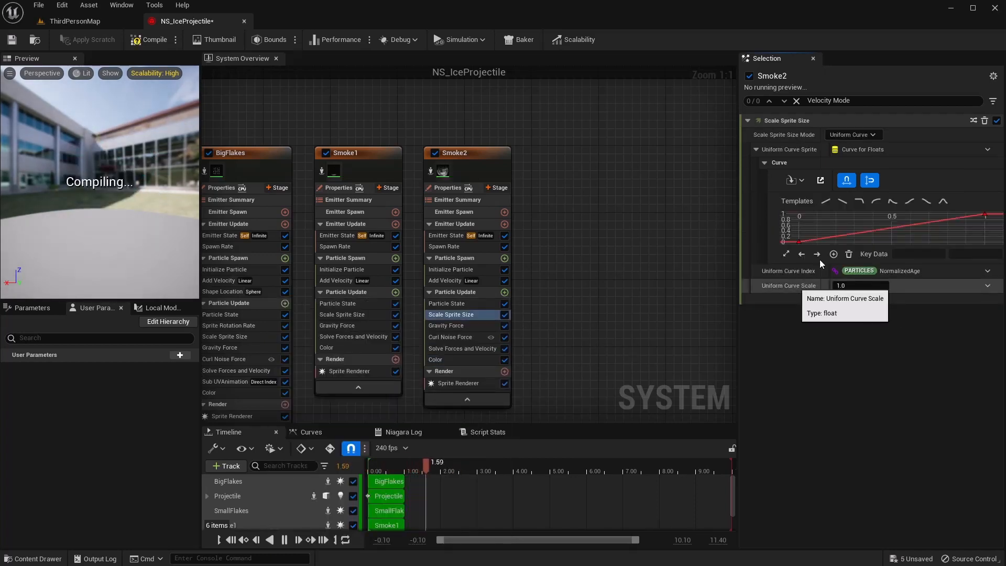
pyautogui.click(841, 202)
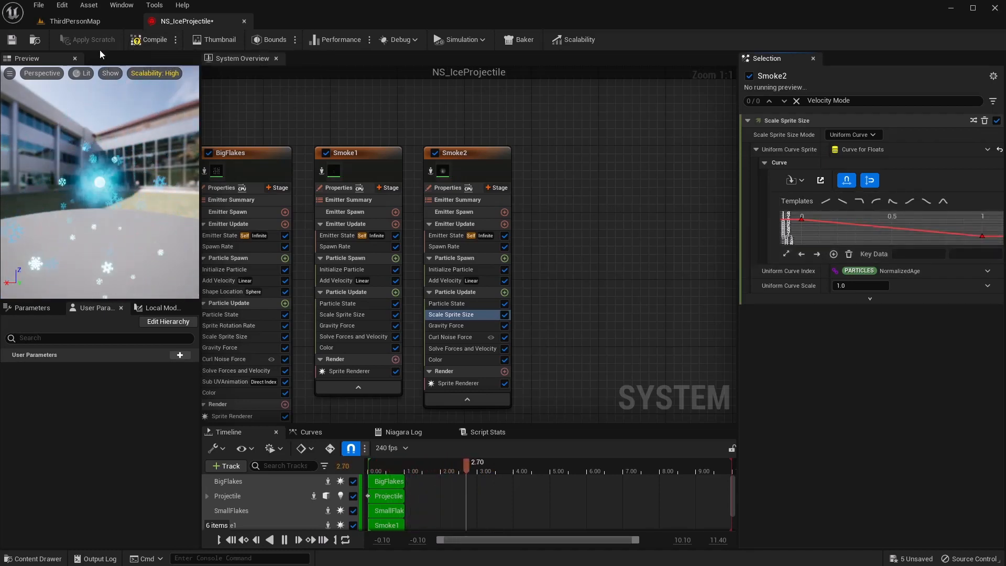
pyautogui.click(12, 41)
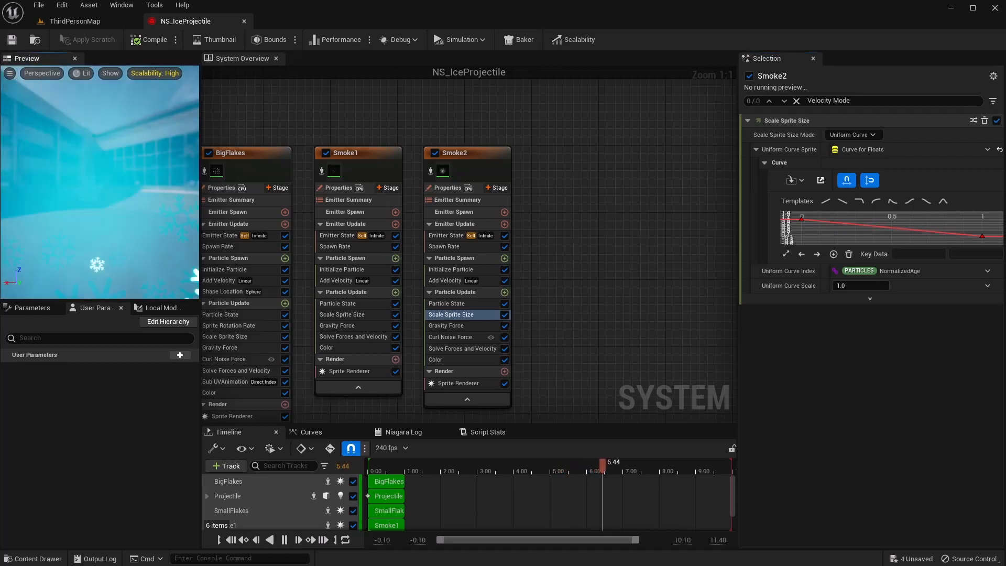
pyautogui.moveTo(115, 185); pyautogui.dragTo(81, 185)
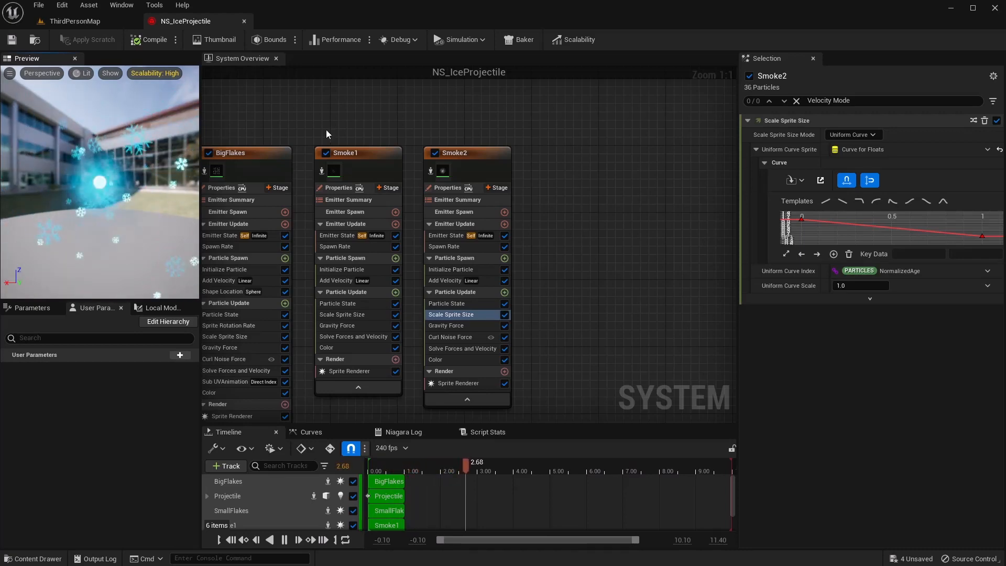
# - Create an Actor Blueprint class named BP_Projectile in the Content folder of the ThirdPersonMap project
pyautogui.moveTo(405, 111); pyautogui.dragTo(531, 112, button='right')
pyautogui.click(96, 25)
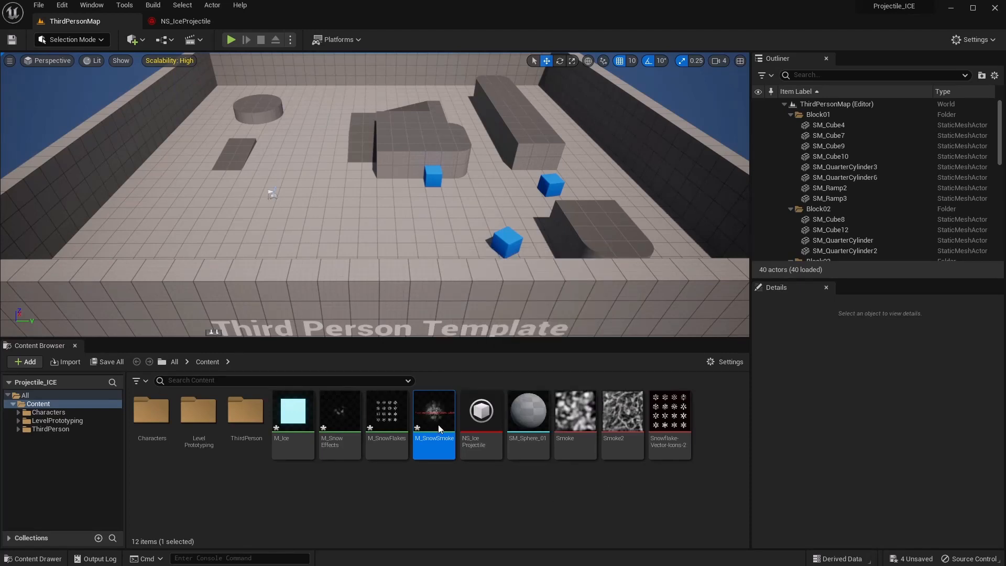
pyautogui.rightClick(469, 488)
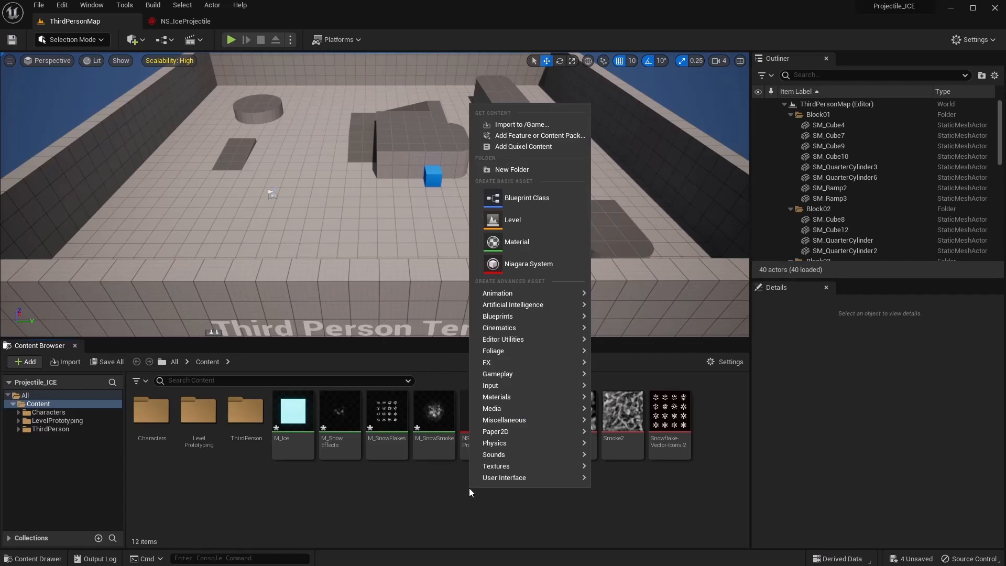
pyautogui.click(528, 200)
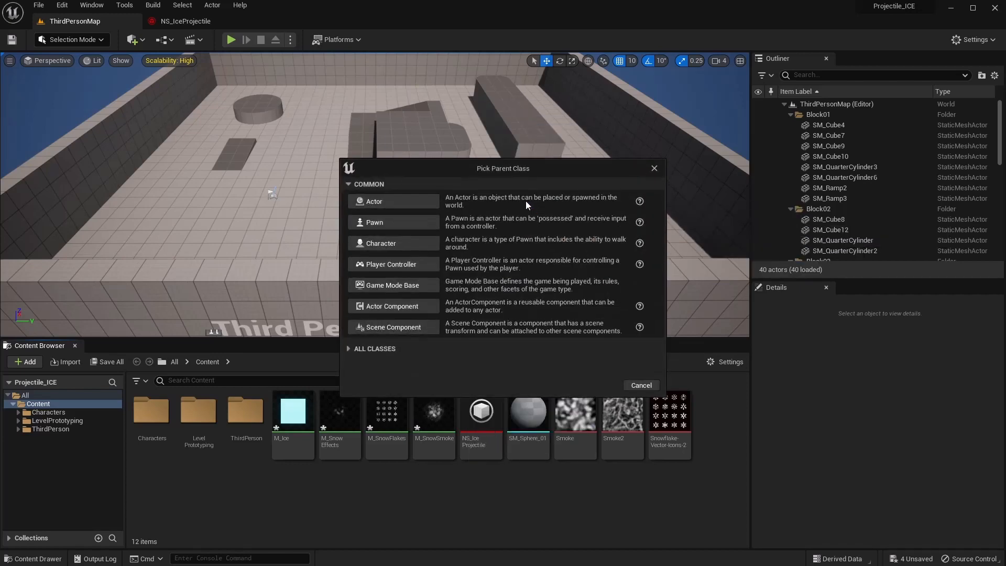
pyautogui.click(397, 201)
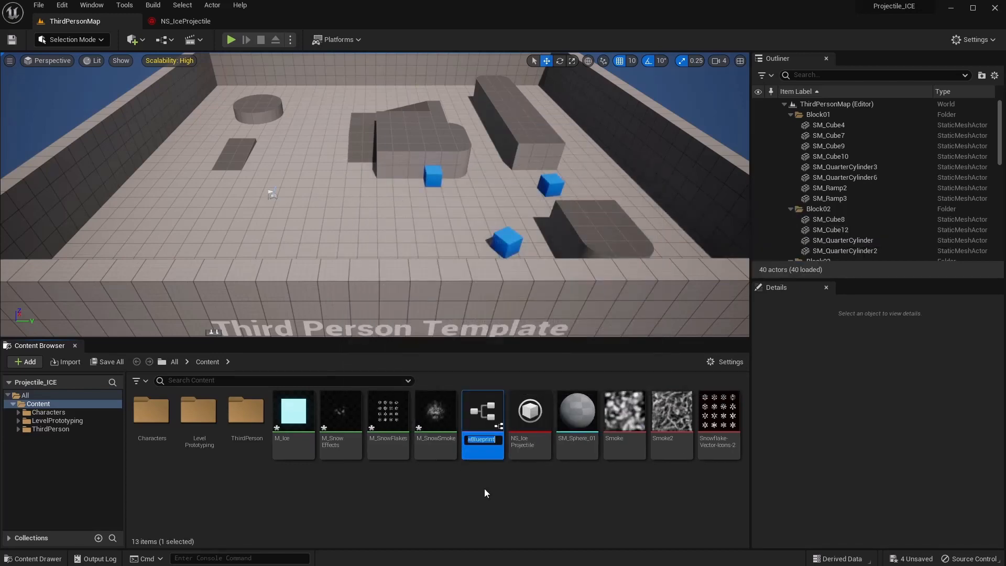
pyautogui.write('BP_Projectile')
pyautogui.press('Return')
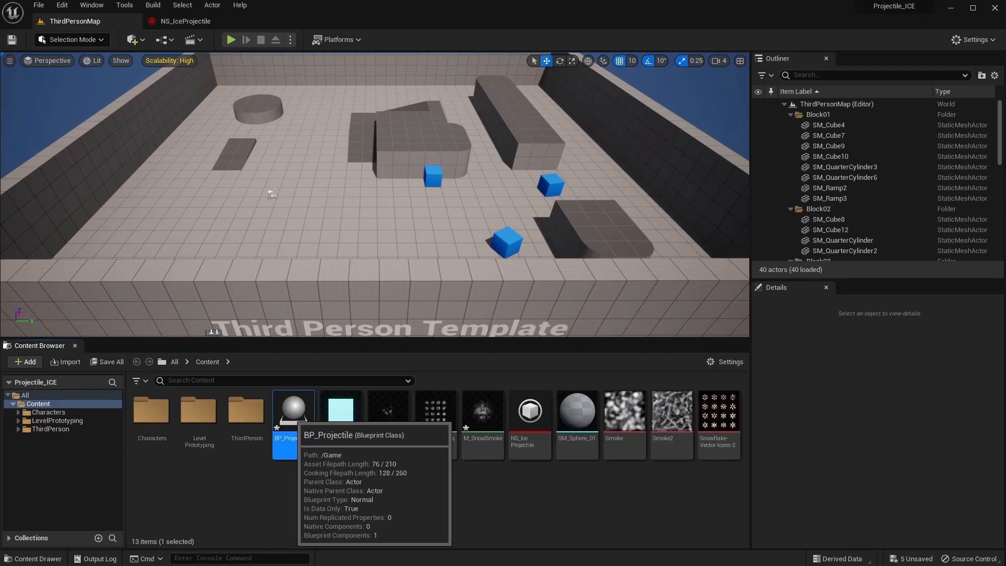
# - Open BP_Projectile and add a Niagara Particle System component under its DefaultSceneRoot, keeping the name Niagara
pyautogui.doubleClick(293, 412)
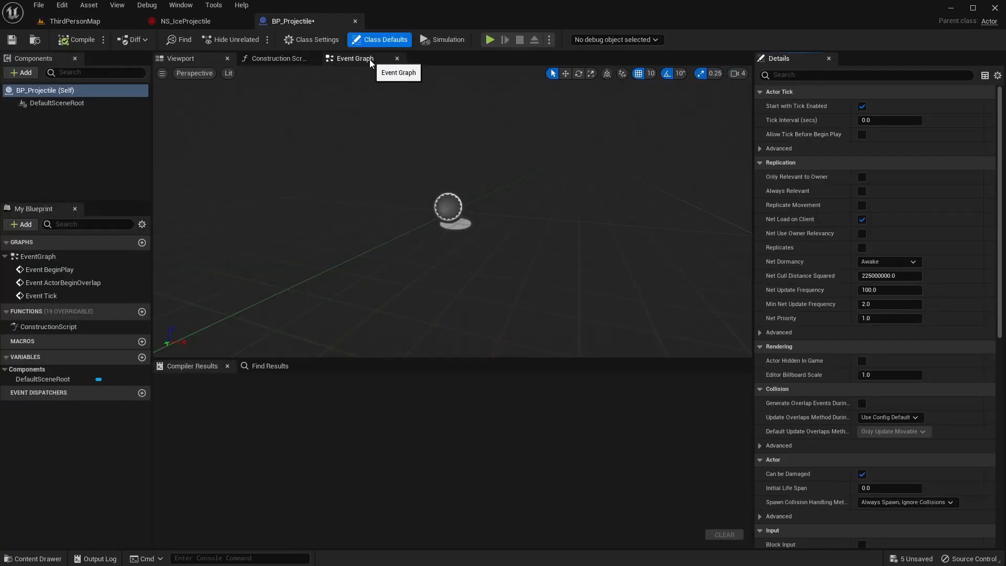
pyautogui.click(57, 103)
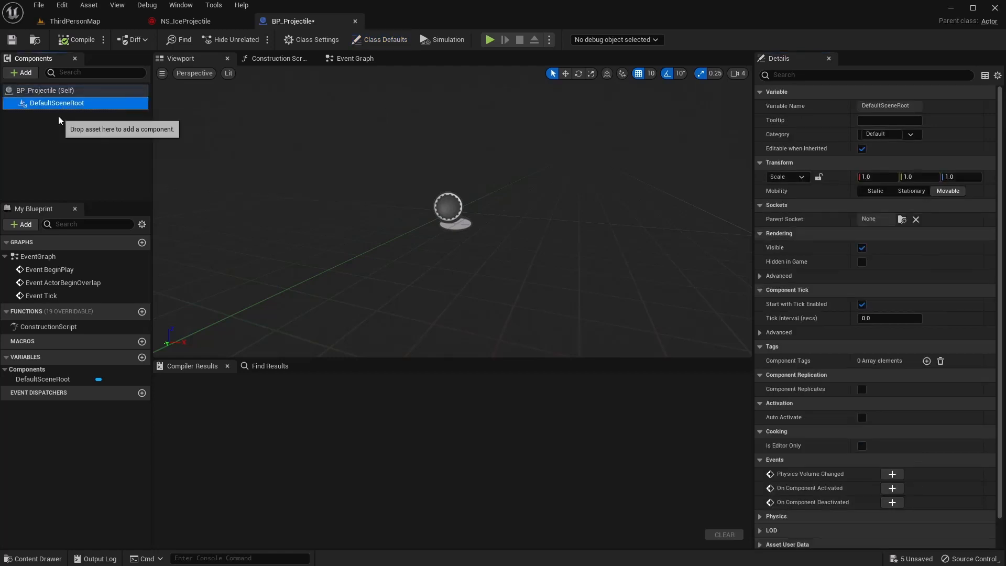
pyautogui.click(21, 72)
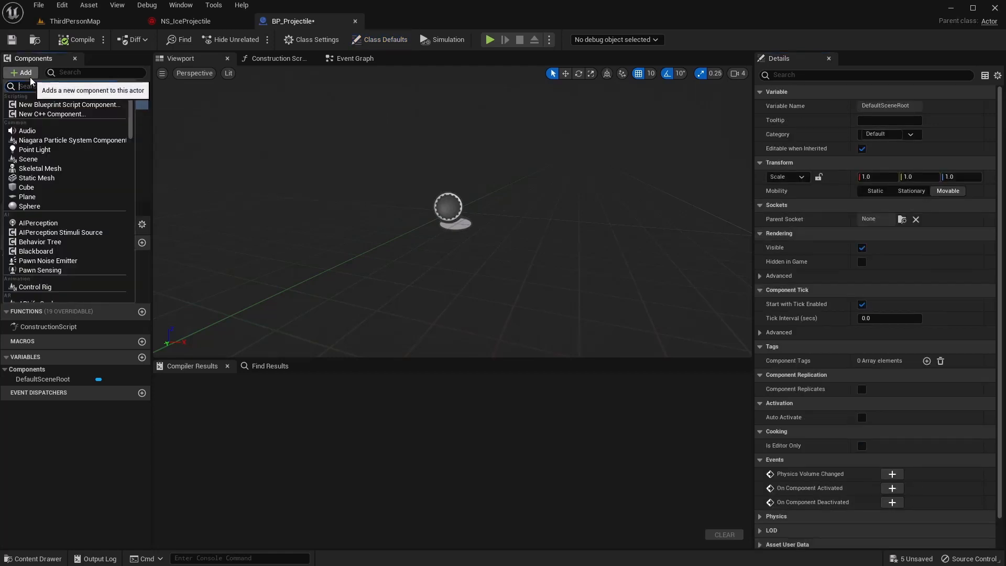
pyautogui.click(51, 140)
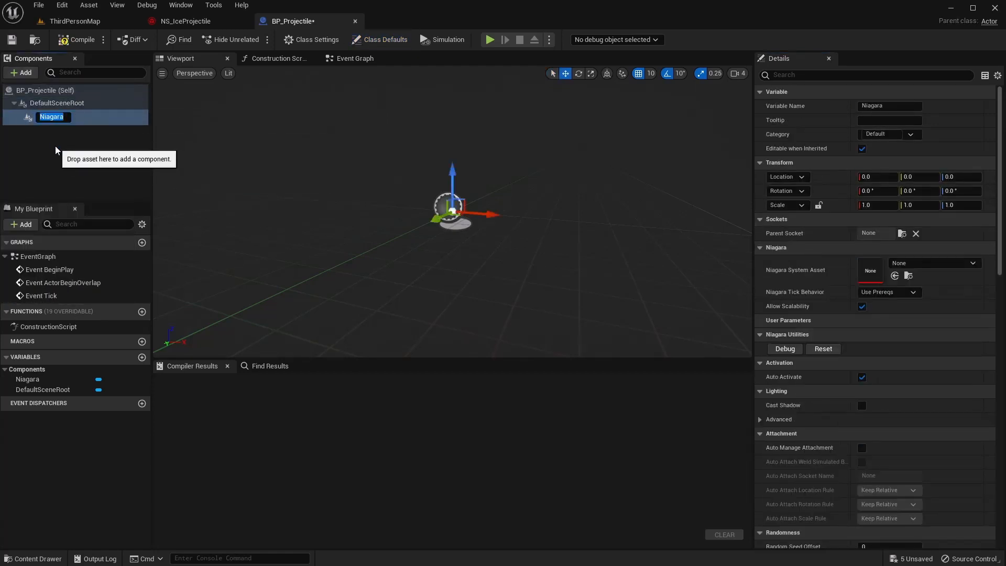
pyautogui.click(64, 147)
pyautogui.click(52, 117)
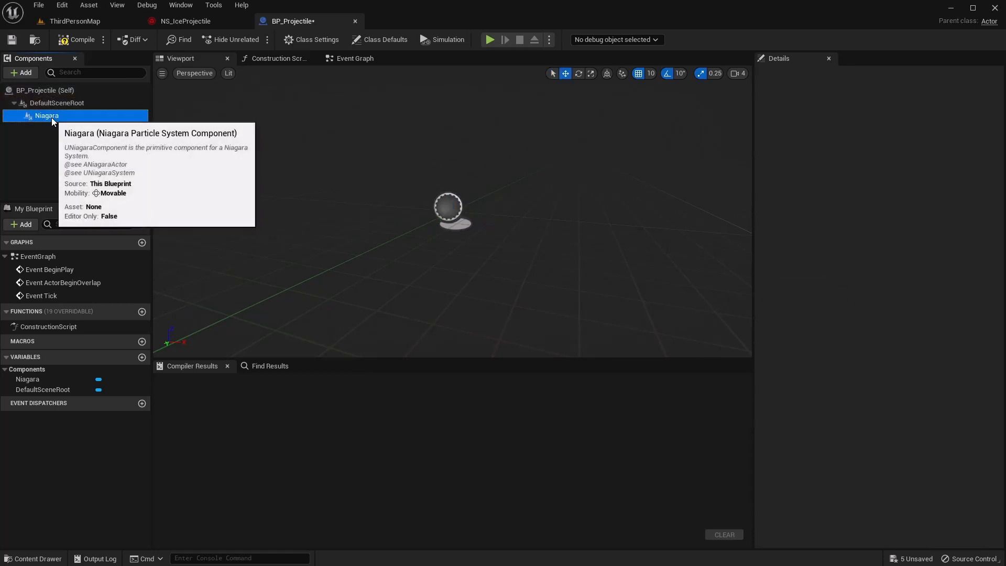
pyautogui.click(51, 117)
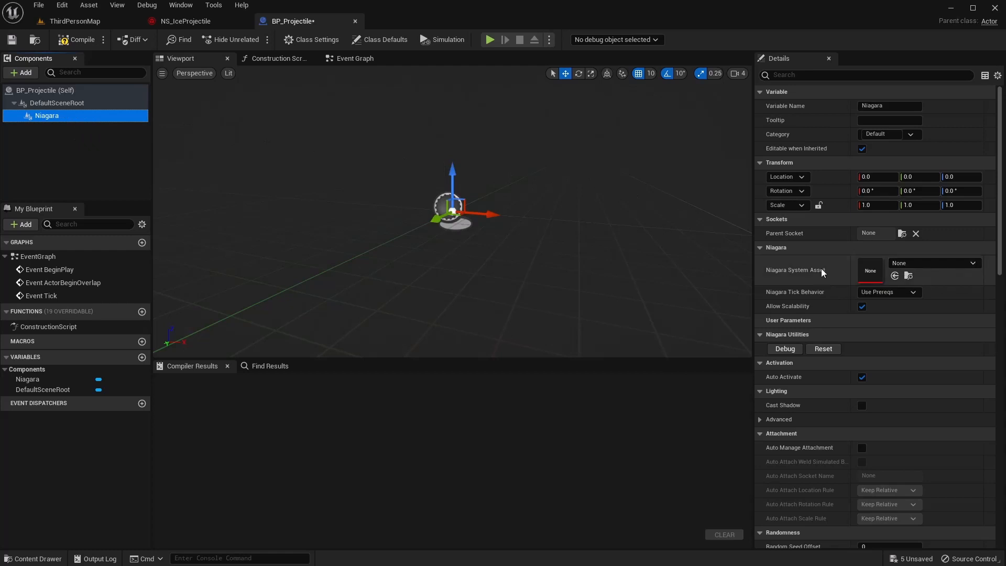
# - Assign NS_IceProjectile to the Niagara component with Auto Activate turned off, and compile and save the blueprint
pyautogui.click(921, 266)
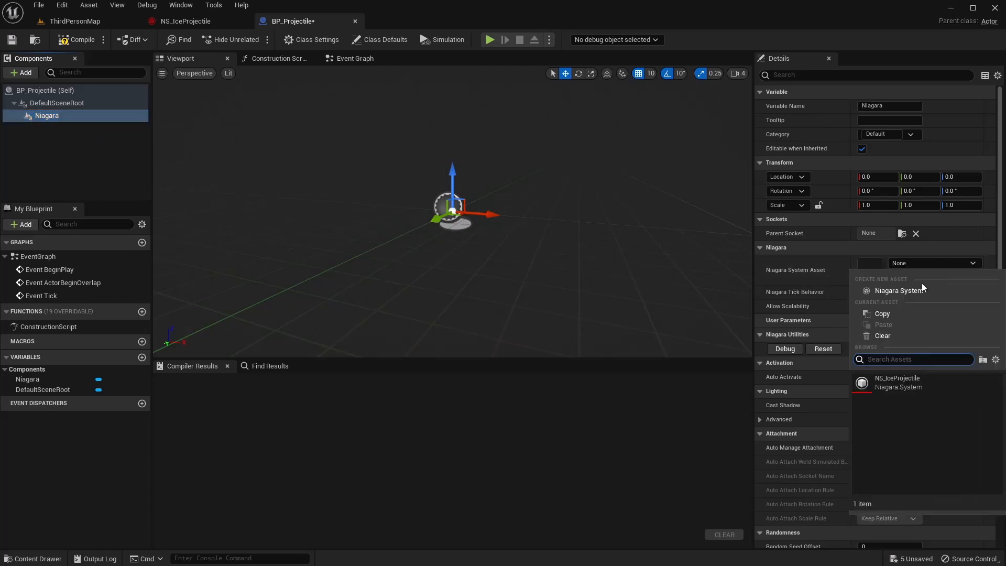
pyautogui.click(913, 385)
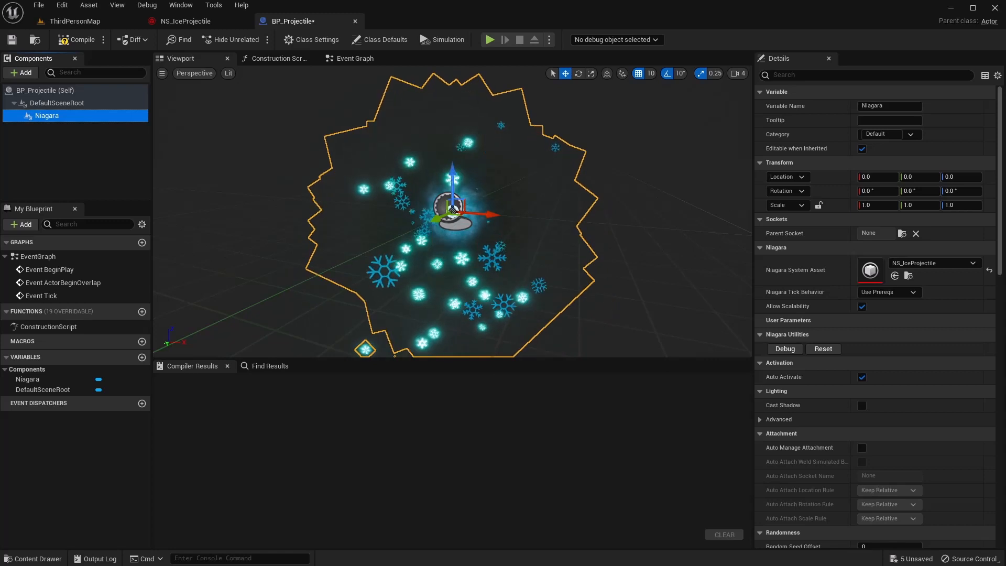
pyautogui.click(860, 378)
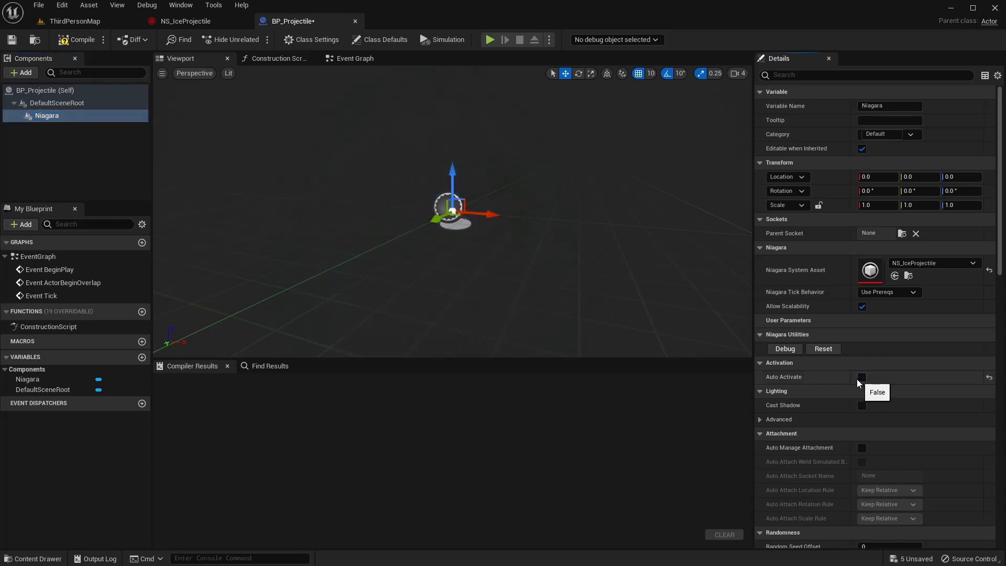
pyautogui.click(77, 39)
pyautogui.click(12, 40)
pyautogui.click(134, 115)
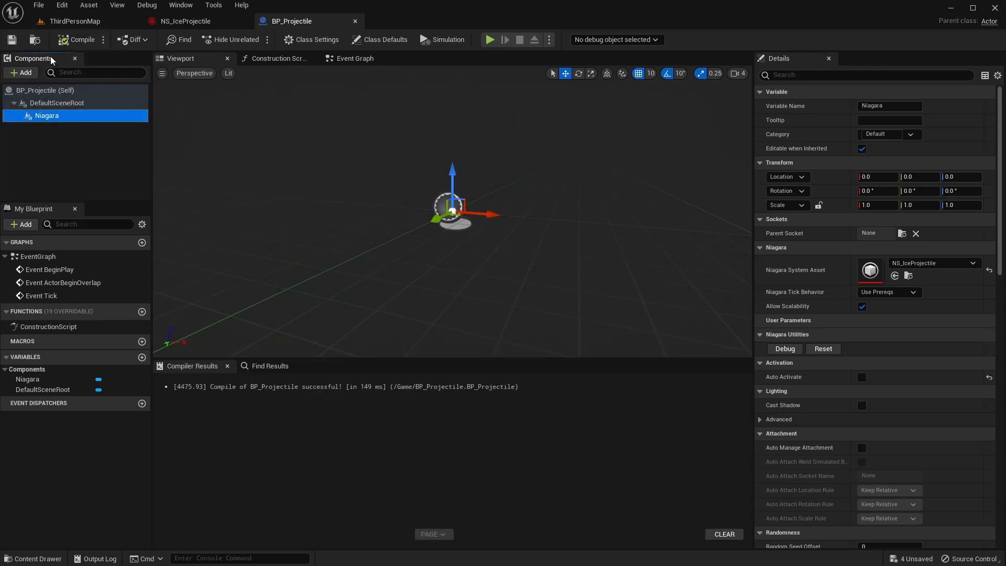
# - Add a Projectile Movement component to BP_Projectile, and compile and save the blueprint
pyautogui.click(30, 73)
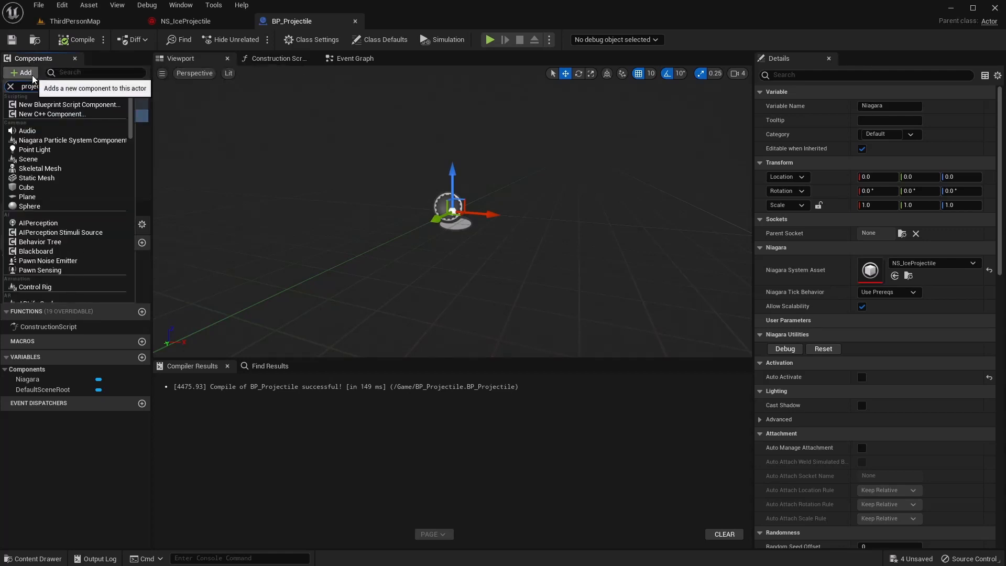
pyautogui.write('projectil')
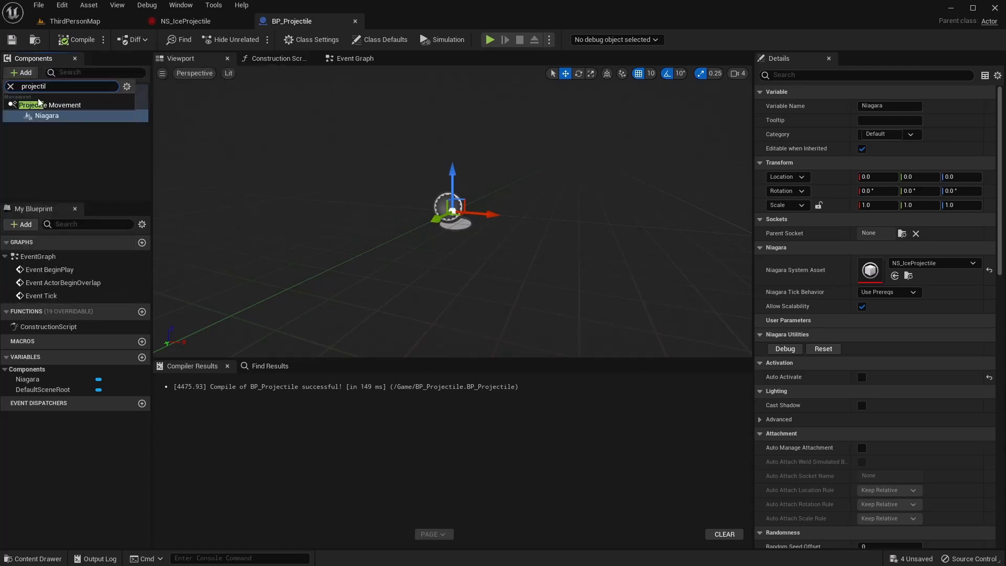
pyautogui.click(50, 105)
pyautogui.click(67, 158)
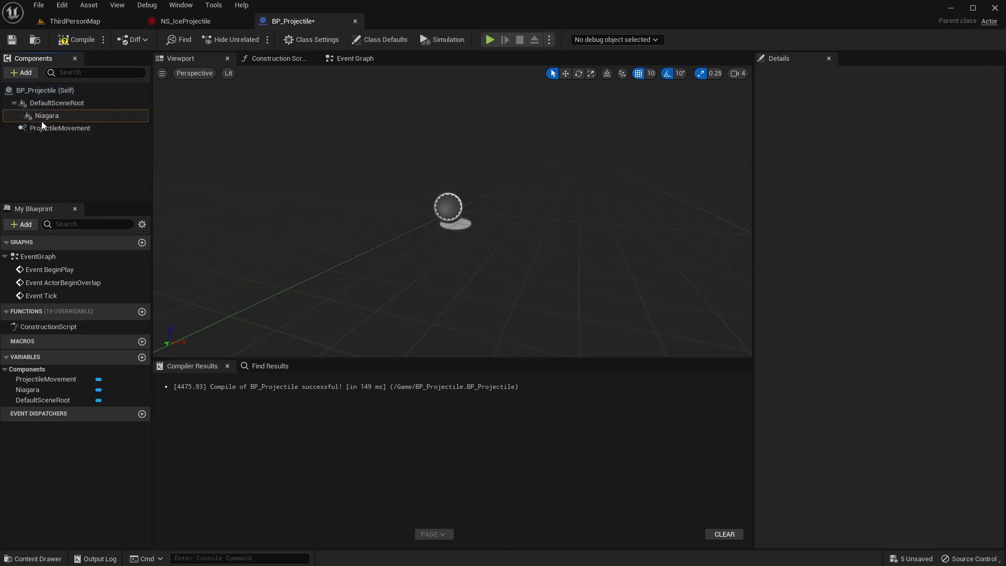
pyautogui.click(74, 41)
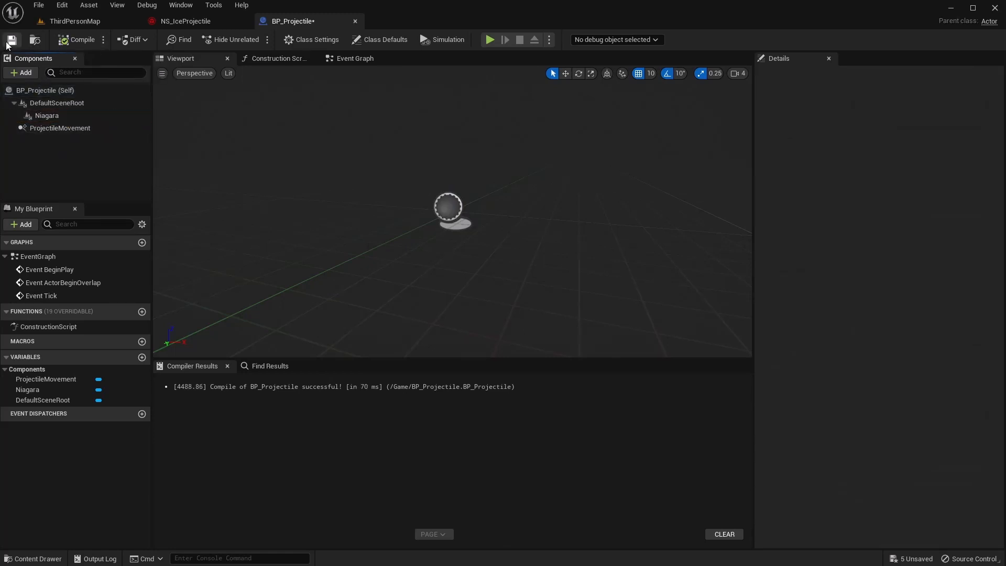
# - Delete the ActorBeginOverlap and Tick event nodes from BP_Projectile's event graph, keeping only BeginPlay
pyautogui.click(353, 62)
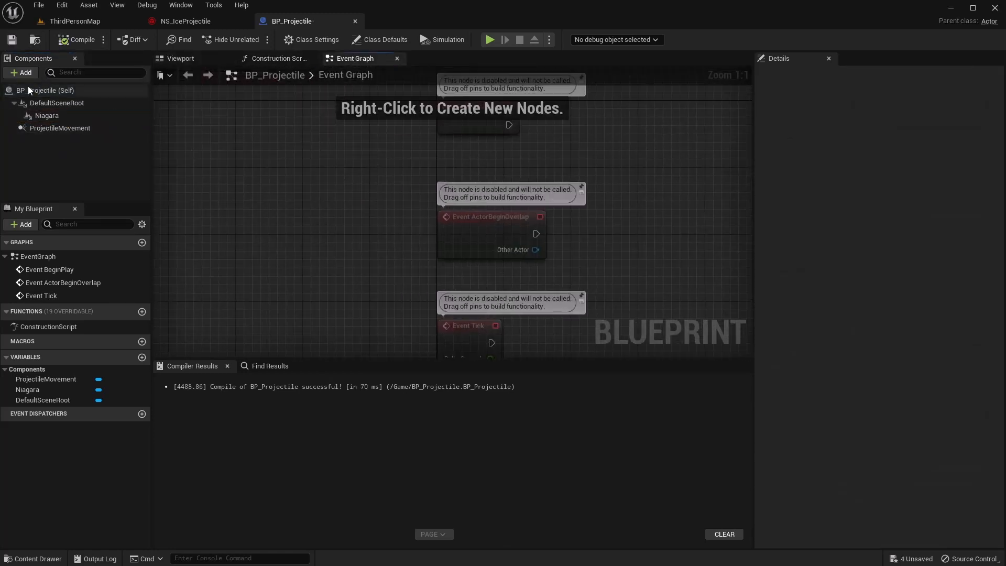
pyautogui.click(545, 220)
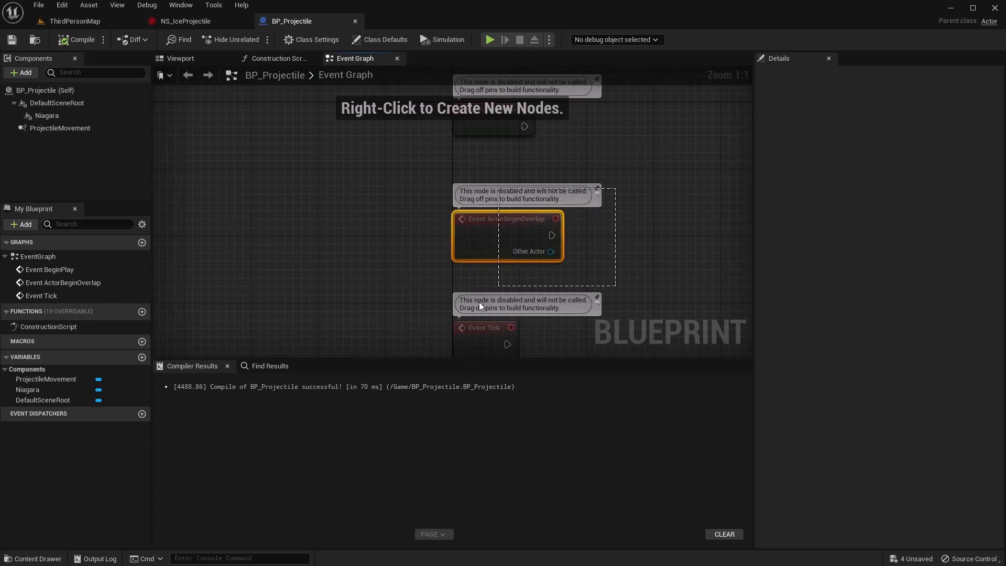
pyautogui.press('Delete')
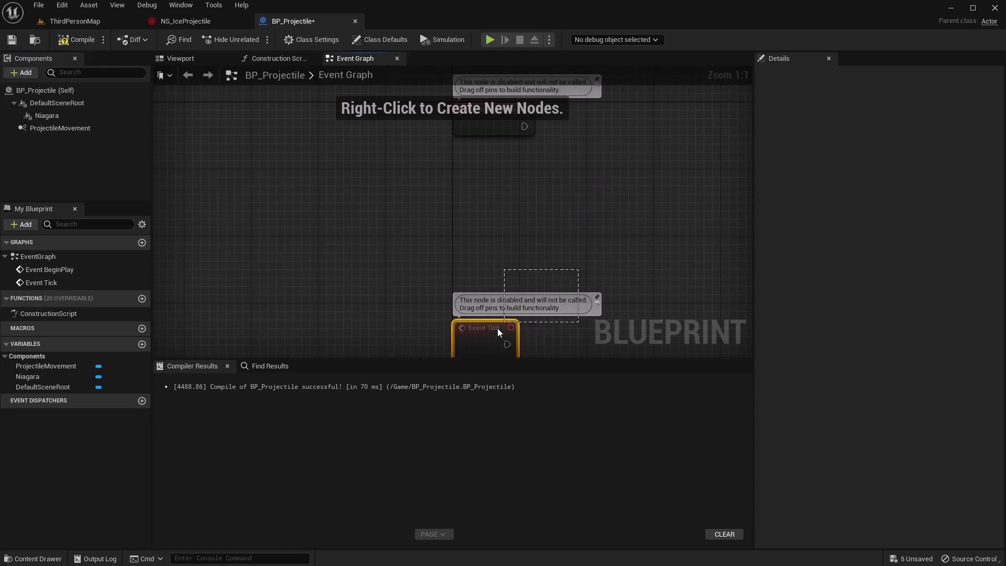
pyautogui.press('Delete')
pyautogui.moveTo(483, 224); pyautogui.dragTo(294, 291, button='right')
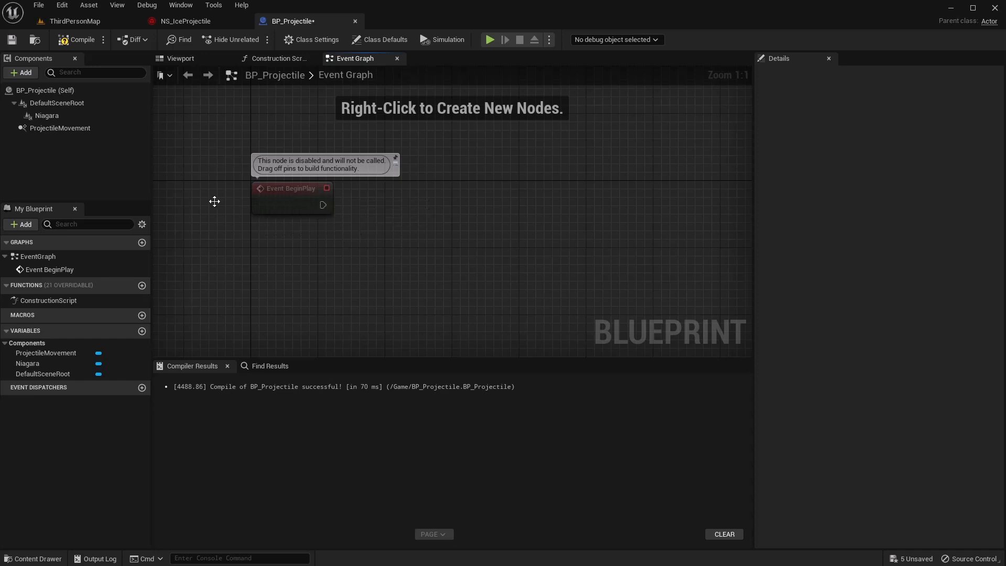
# - Add a Set Active node targeting the Niagara component with New Active enabled, run it from Event BeginPlay and compile
pyautogui.moveTo(46, 115); pyautogui.dragTo(406, 188)
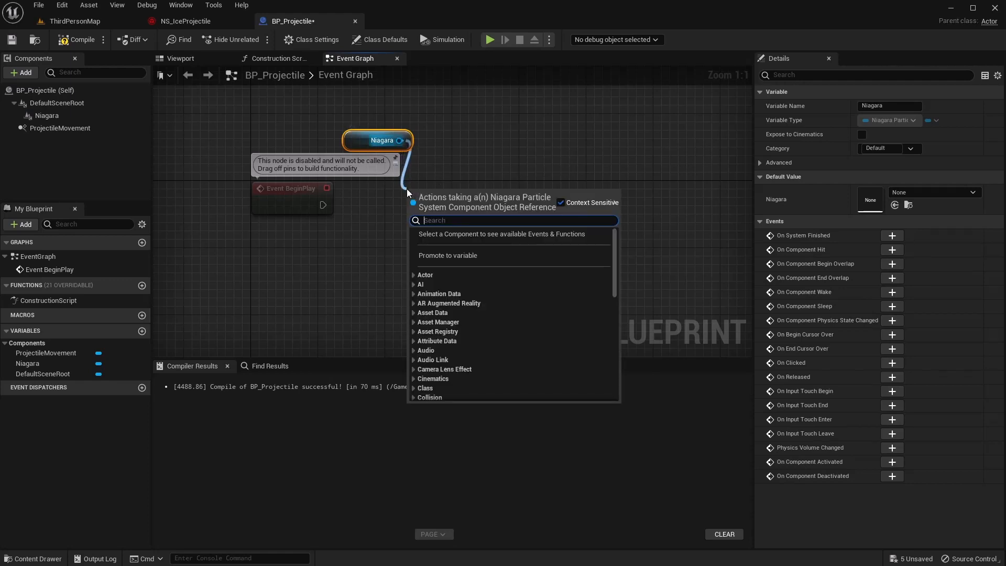
pyautogui.write('set acv')
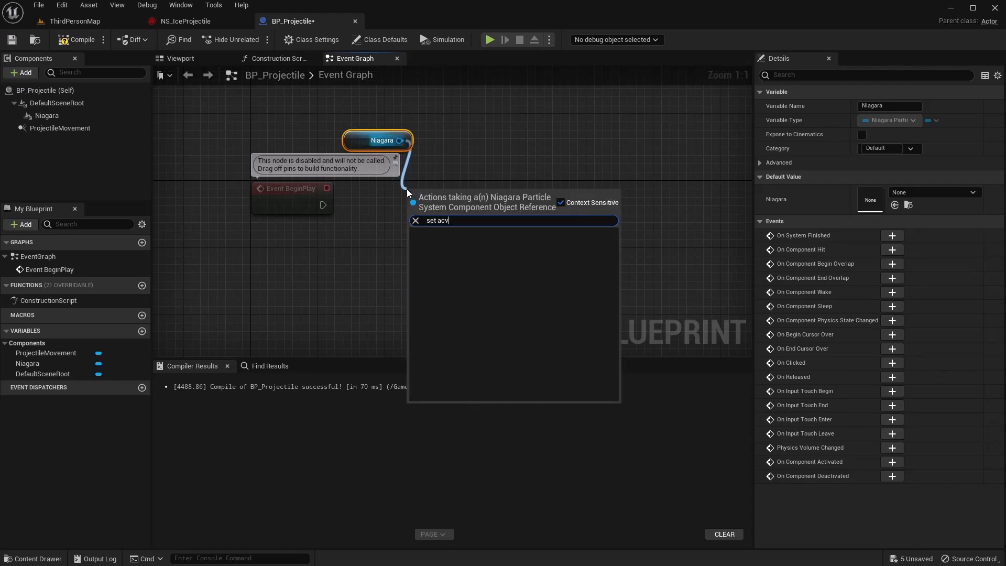
pyautogui.press('BackSpace')
pyautogui.write('tive')
pyautogui.press('Return')
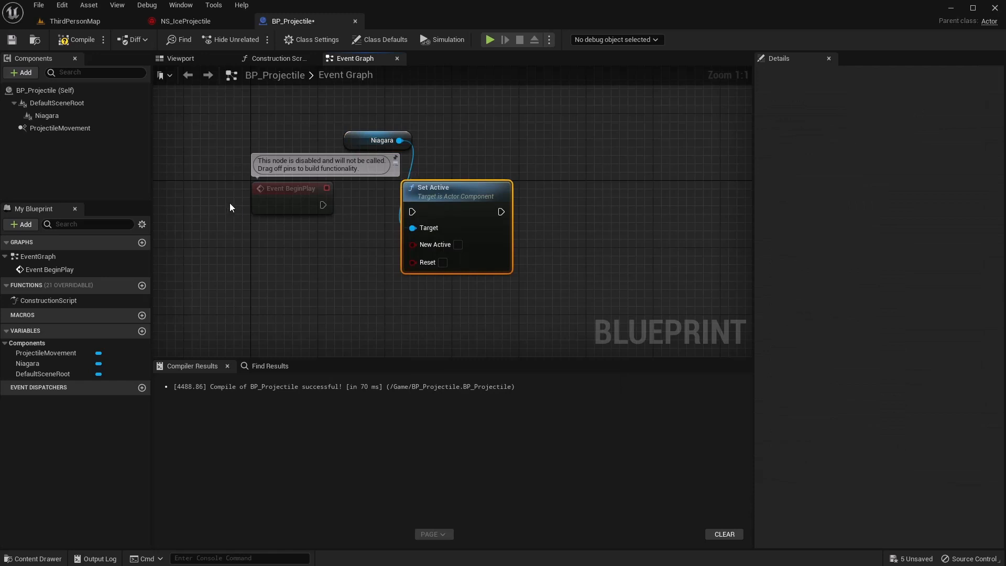
pyautogui.moveTo(409, 211); pyautogui.dragTo(443, 191)
pyautogui.click(449, 228)
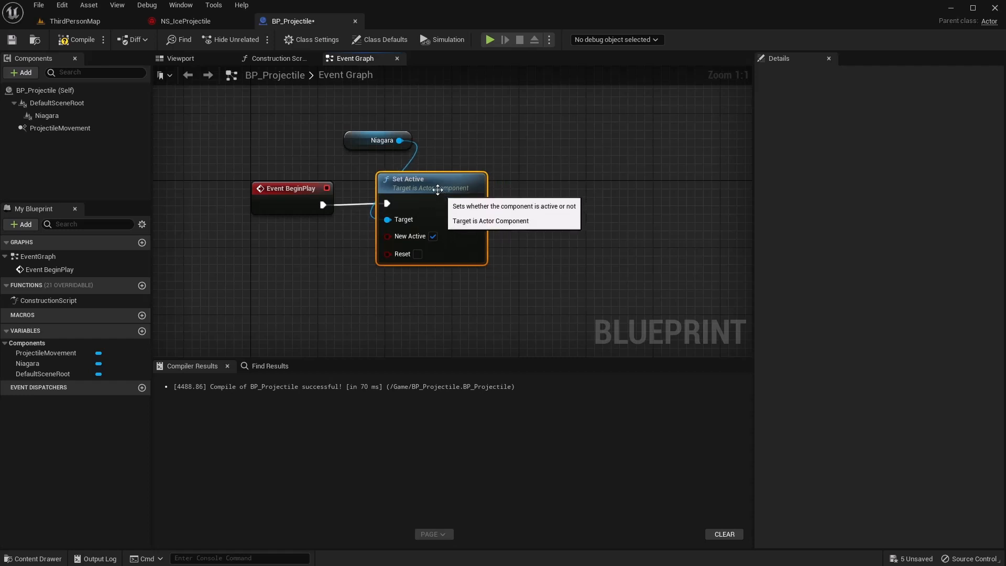
pyautogui.click(76, 39)
# - Add a Set Projectile Gravity Scale node of 0.0 for the Projectile Movement component and connect it after Set Active
pyautogui.moveTo(574, 138); pyautogui.dragTo(503, 141, button='right')
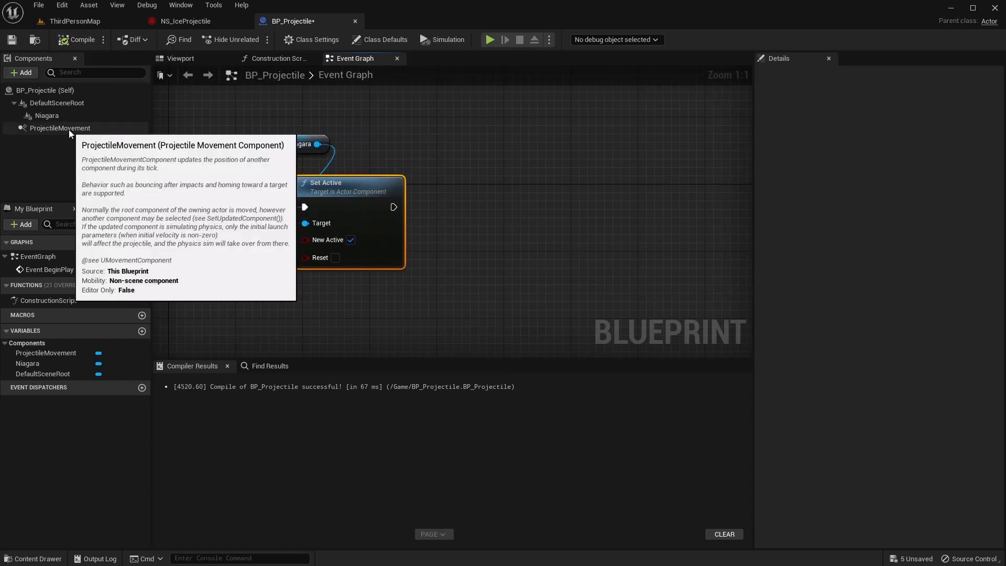
pyautogui.moveTo(68, 130); pyautogui.dragTo(489, 199)
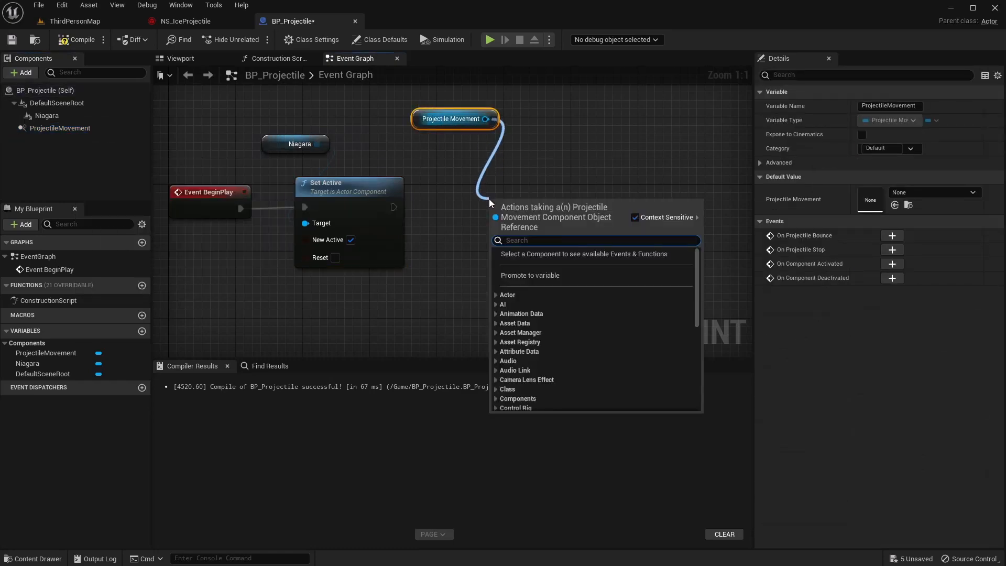
pyautogui.write('set grav')
pyautogui.press('Return')
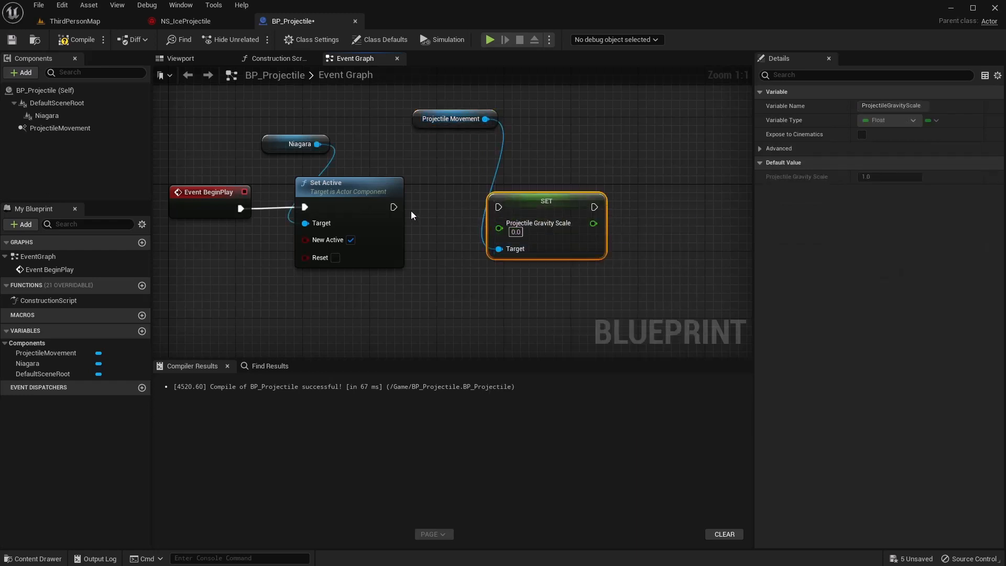
pyautogui.moveTo(509, 210); pyautogui.dragTo(484, 209)
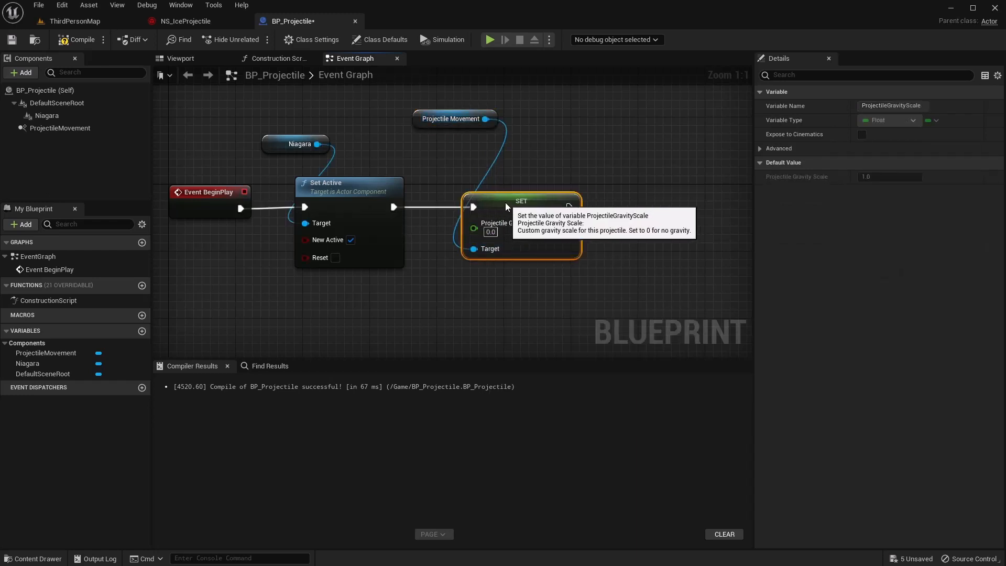
pyautogui.moveTo(438, 131); pyautogui.dragTo(455, 165)
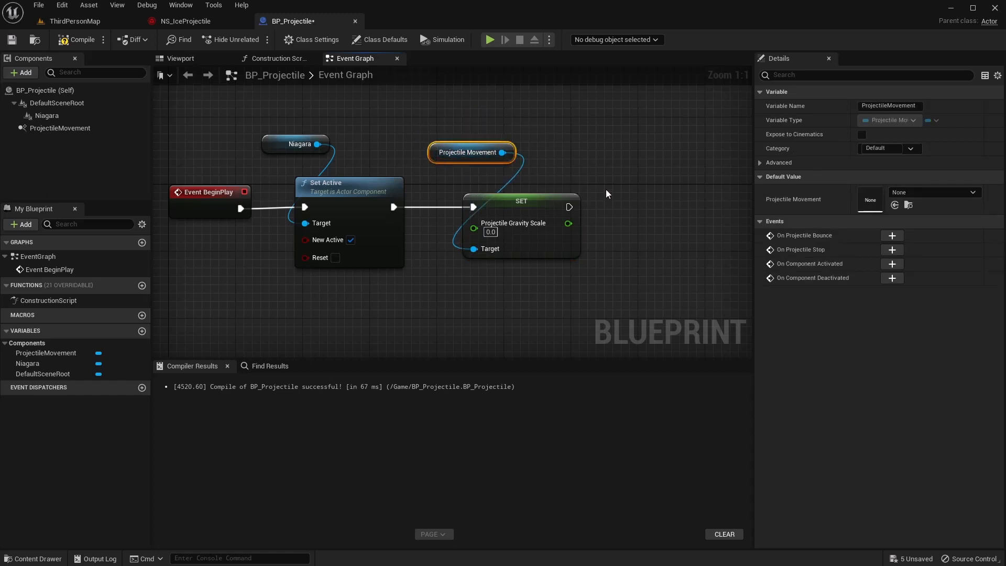
# - Add a Set Velocity node targeting Projectile Movement and connect it after the gravity scale node
pyautogui.moveTo(602, 170); pyautogui.dragTo(441, 143, button='right')
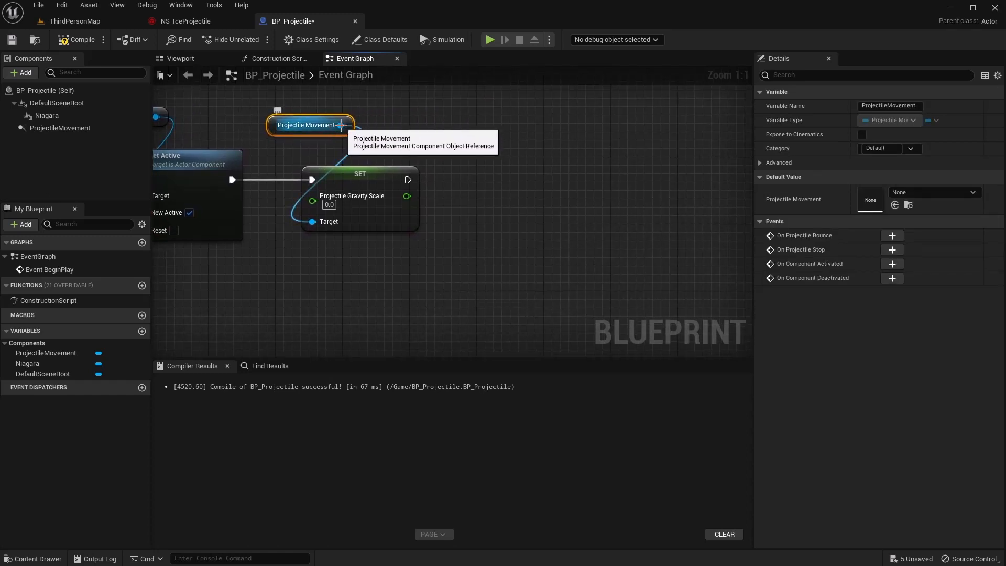
pyautogui.moveTo(341, 125); pyautogui.dragTo(471, 163)
pyautogui.write('set velo')
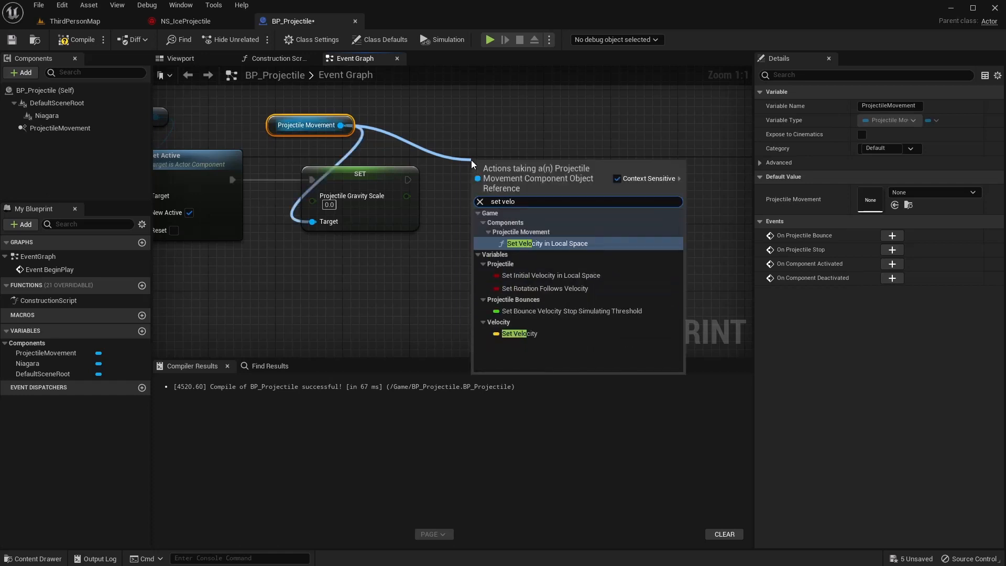
pyautogui.click(506, 334)
pyautogui.moveTo(408, 180); pyautogui.dragTo(480, 173)
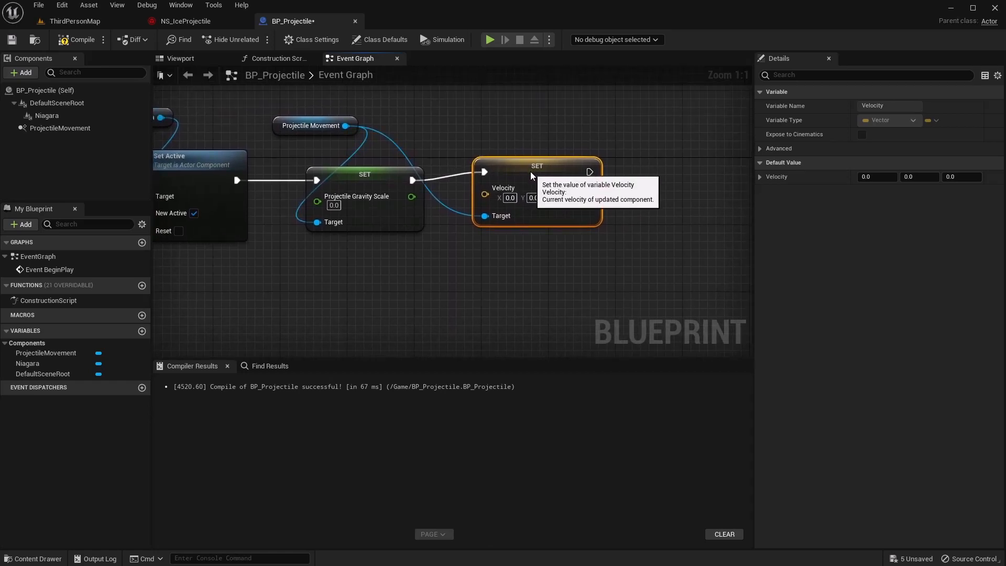
# - Align the Set Velocity node with the gravity scale node, then compile and save BP_Projectile
pyautogui.moveTo(528, 166); pyautogui.dragTo(532, 175)
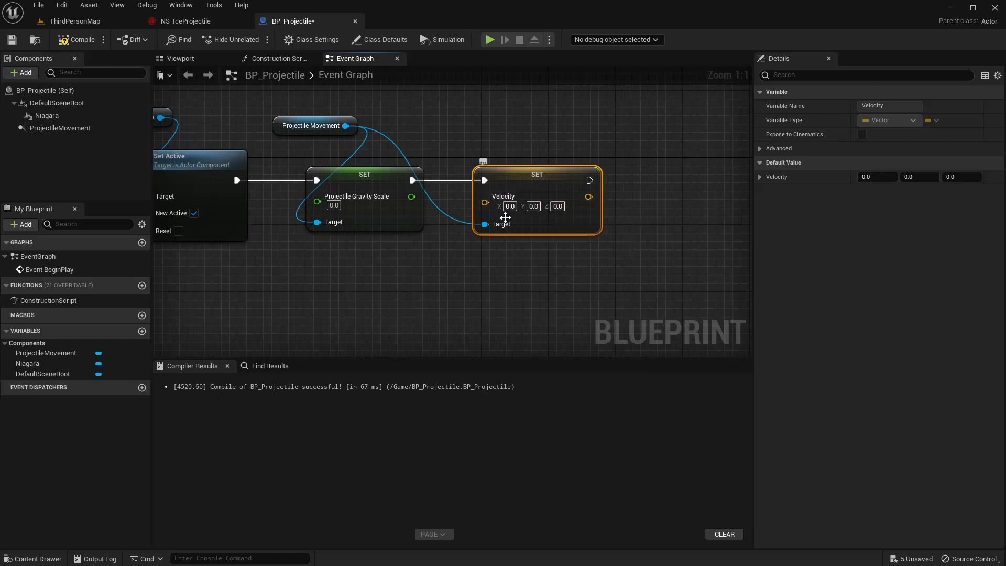
pyautogui.press('F7')
pyautogui.click(11, 39)
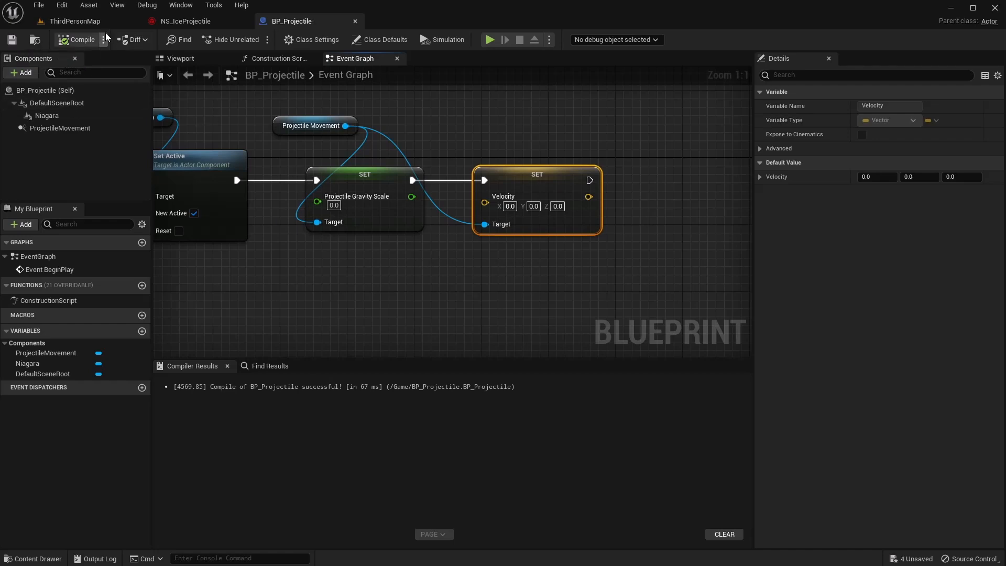
# - Open the BP_ThirdPersonCharacter blueprint from the Blueprints folder inside ThirdPerson in the ThirdPersonMap level's content
pyautogui.click(94, 21)
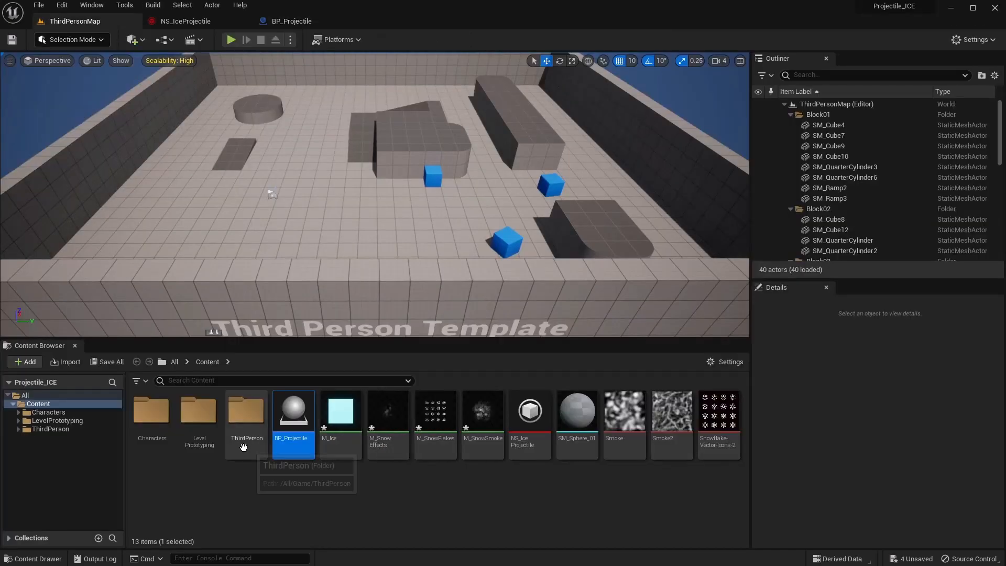
pyautogui.doubleClick(249, 423)
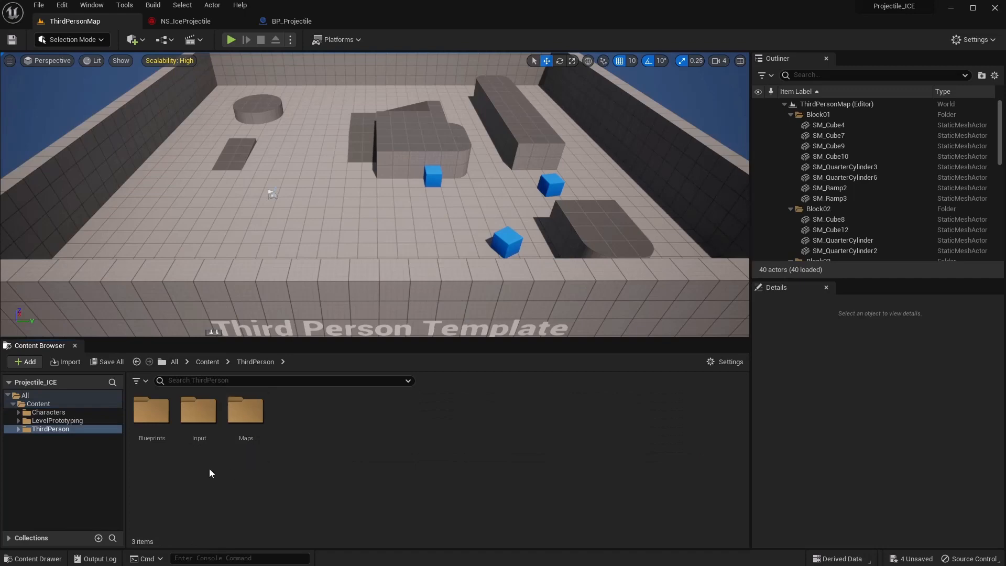
pyautogui.doubleClick(152, 427)
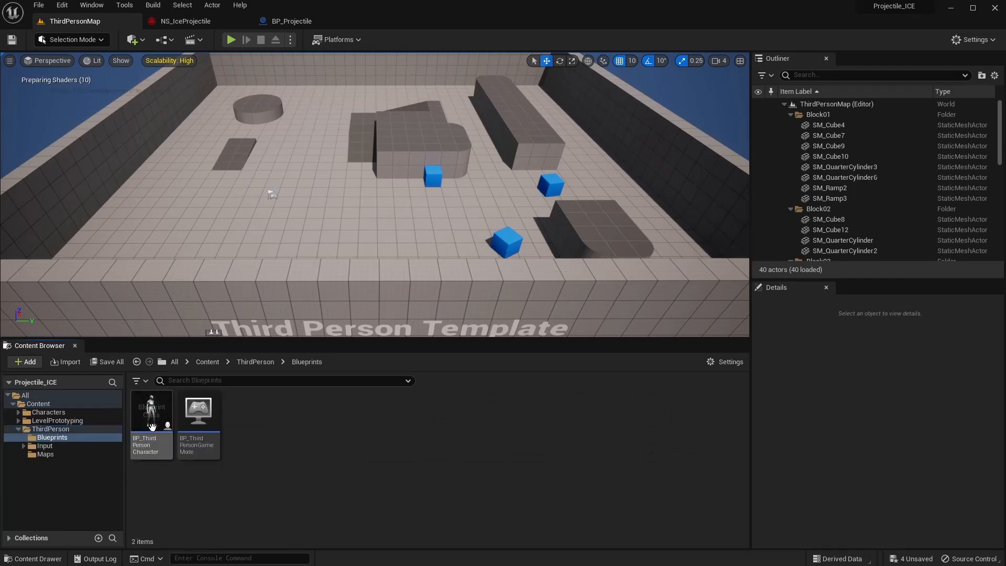
pyautogui.click(162, 424)
pyautogui.doubleClick(183, 423)
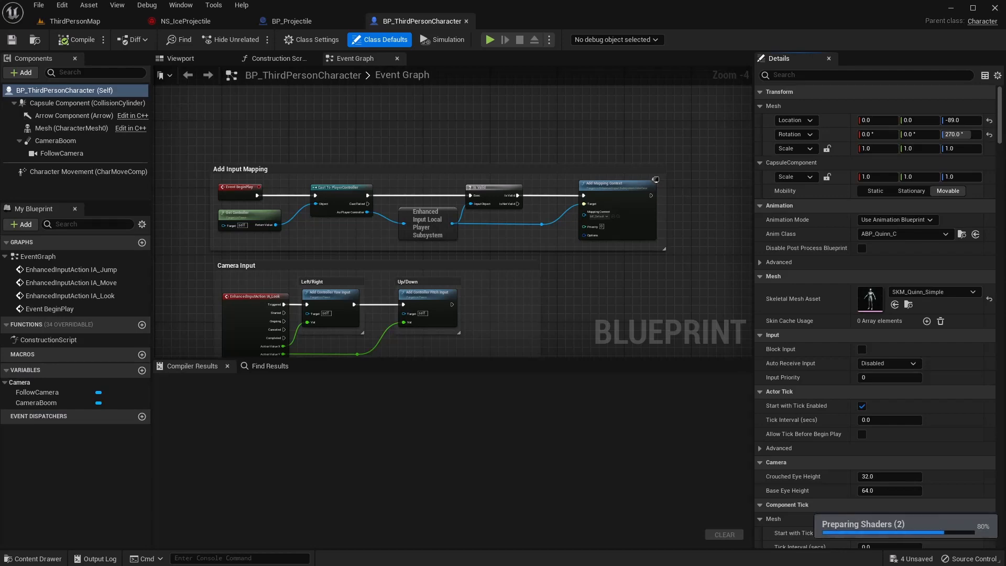
# - Add a keyboard event node for the 0 key in empty graph space below the Jump input section
pyautogui.moveTo(354, 254); pyautogui.dragTo(393, 81, button='right')
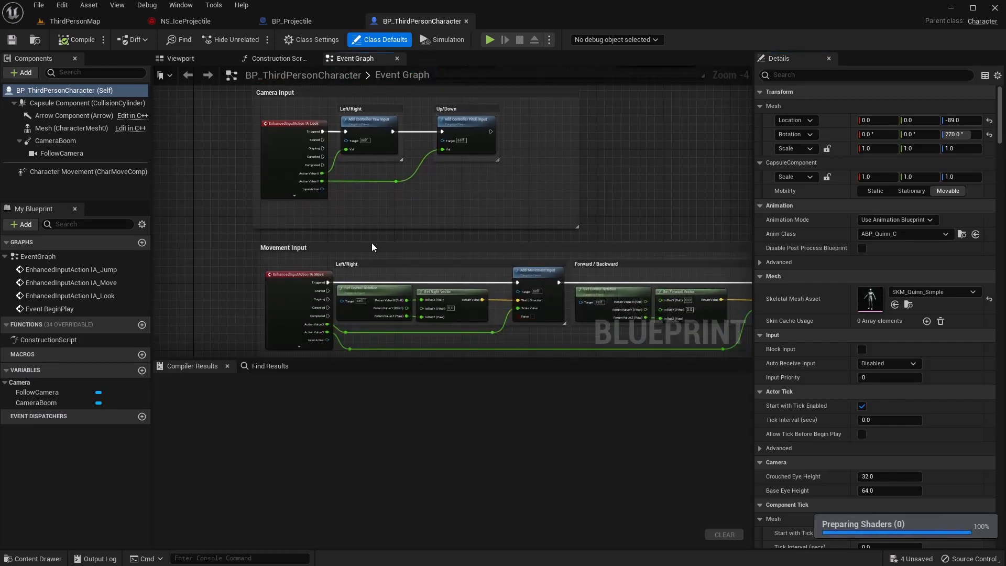
pyautogui.rightClick(372, 243)
pyautogui.click(347, 237)
pyautogui.moveTo(349, 238); pyautogui.dragTo(350, 52, button='right')
pyautogui.moveTo(336, 339); pyautogui.dragTo(354, 203, button='right')
pyautogui.rightClick(310, 214)
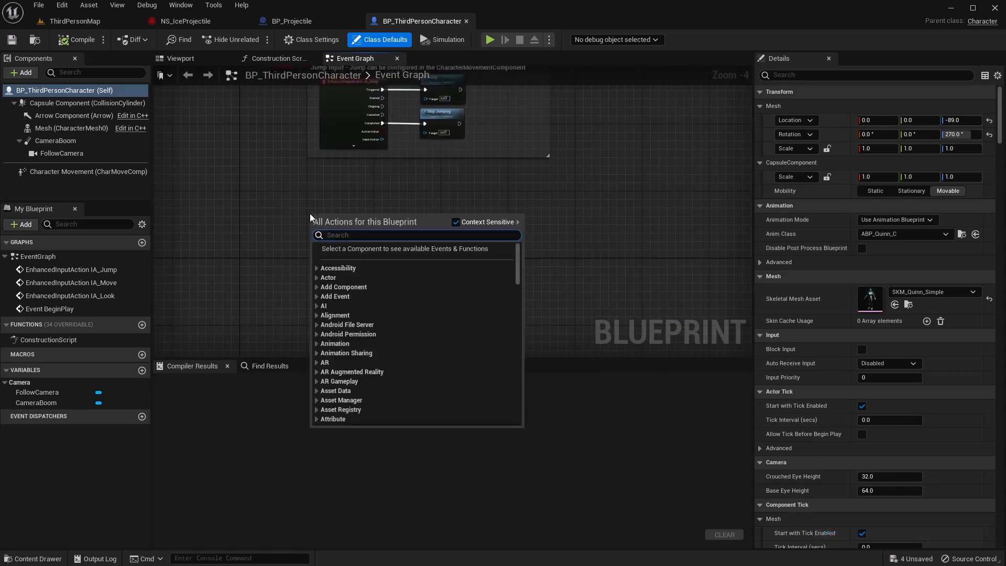
pyautogui.write('keyboa')
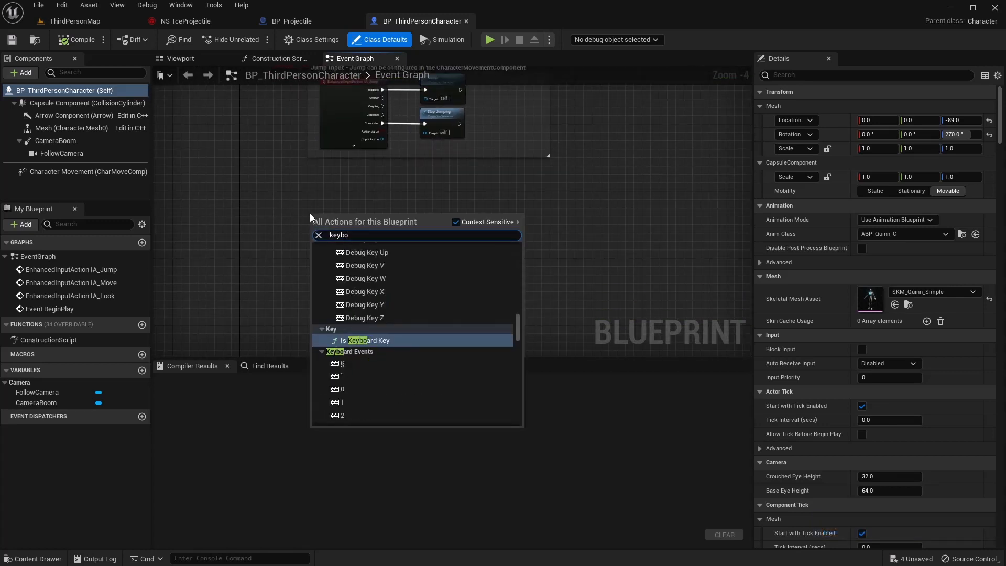
pyautogui.click(334, 392)
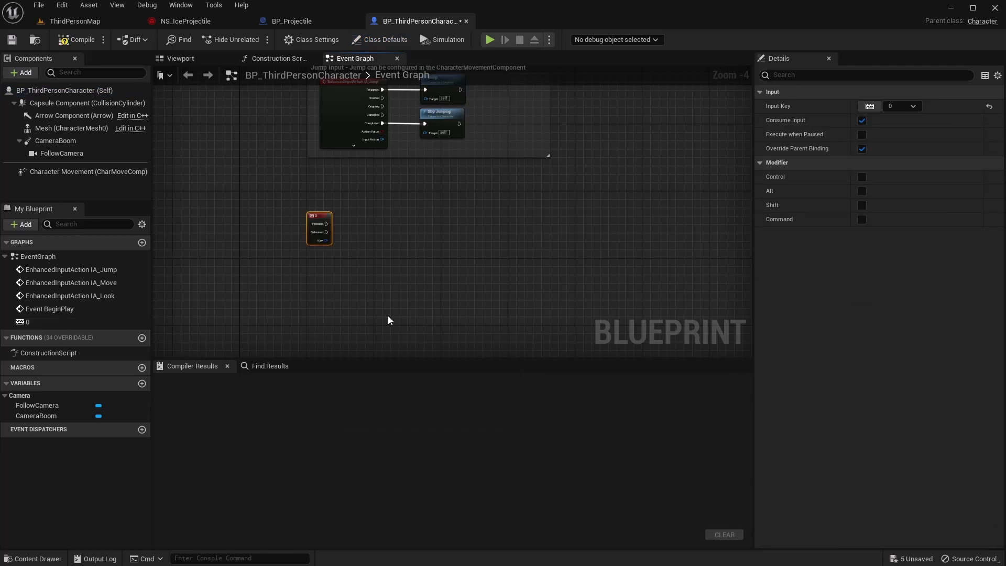
# - Set the new key event's Input Key to Right Mouse Button
pyautogui.scroll(5, 319, 217)
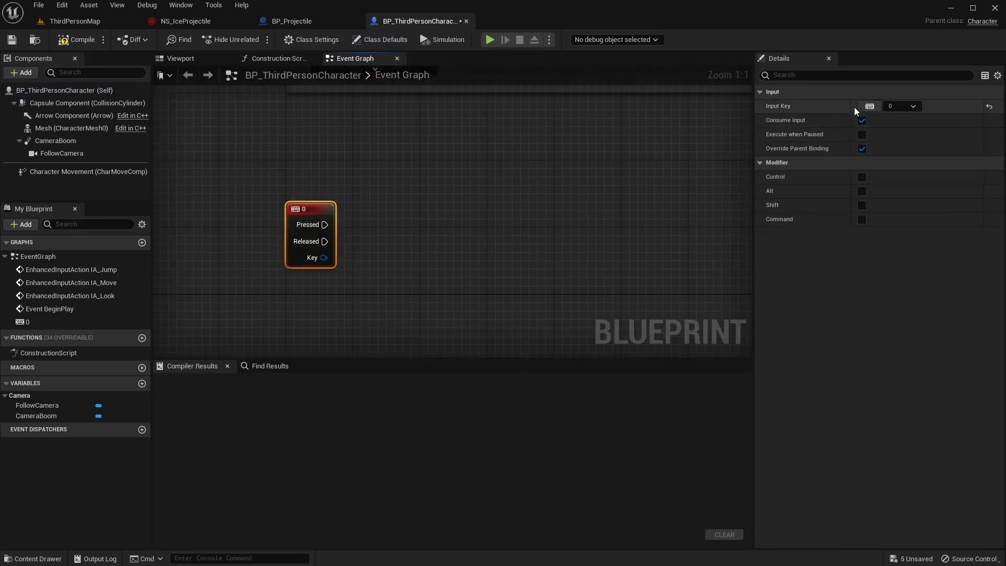
pyautogui.click(906, 107)
pyautogui.write('right')
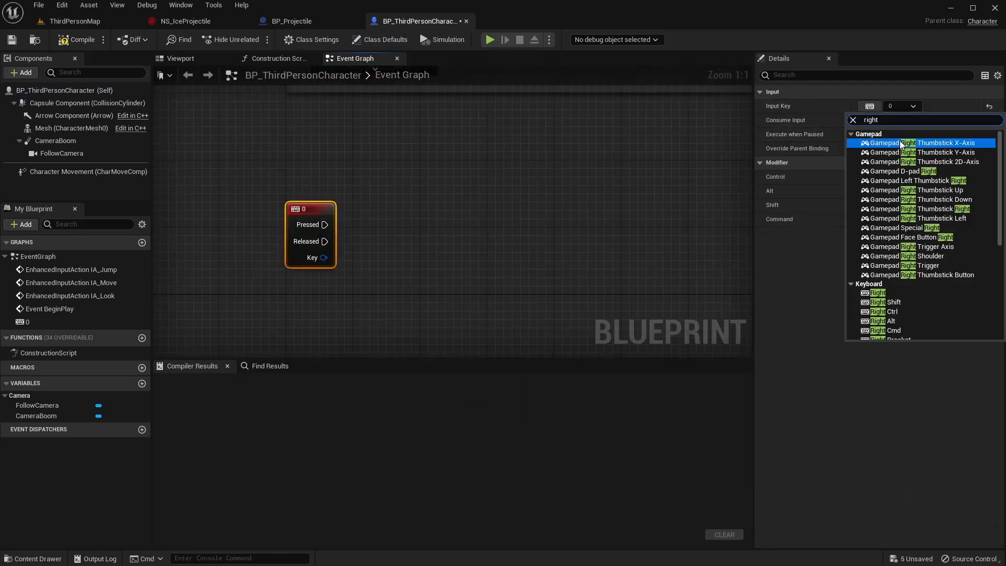
pyautogui.write('mou')
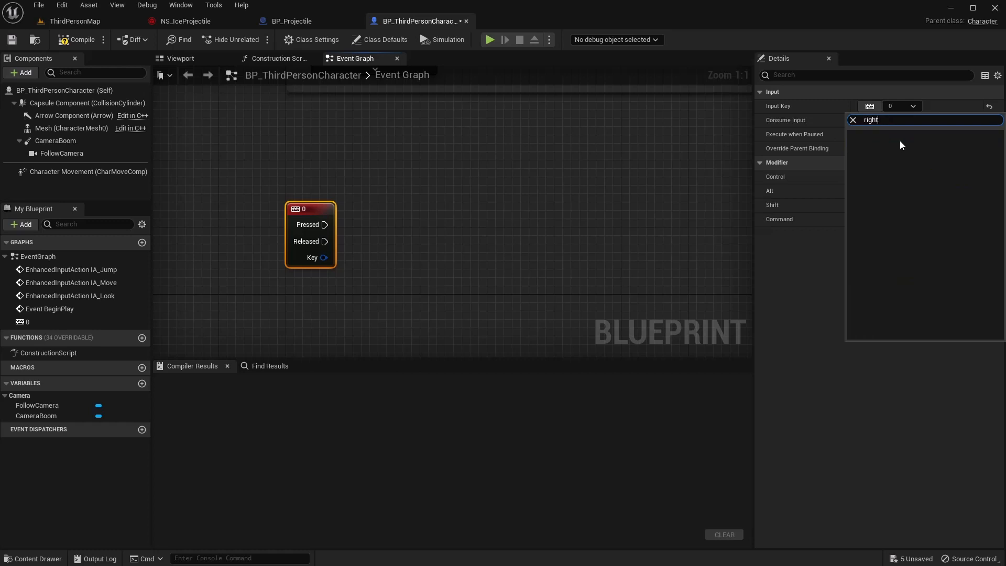
pyautogui.write(' m')
pyautogui.write('se')
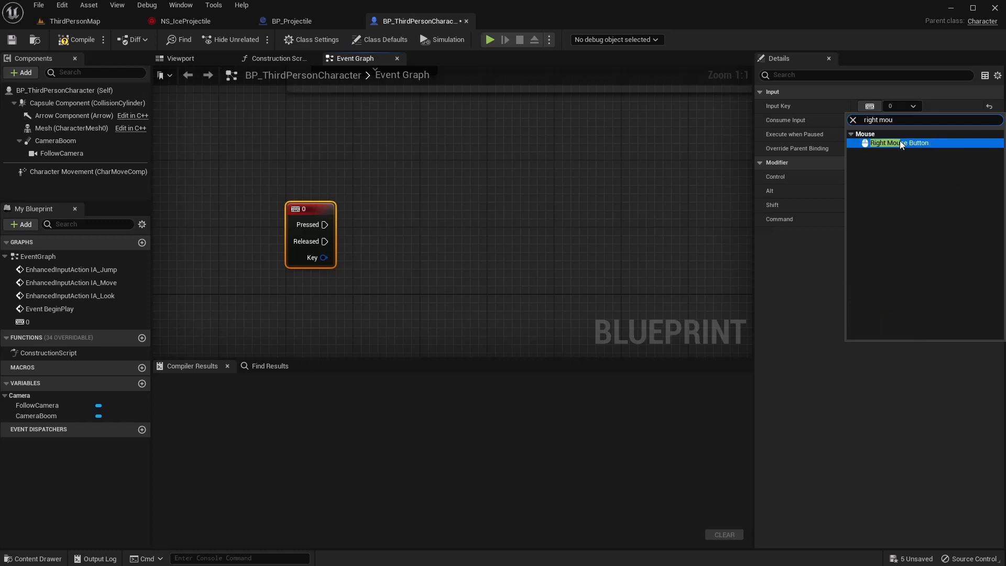
pyautogui.click(900, 142)
# - Add a Spawn Actor from Class node driven by the Right Mouse Button event's Pressed output and align it with the event
pyautogui.moveTo(421, 226); pyautogui.dragTo(338, 195, button='right')
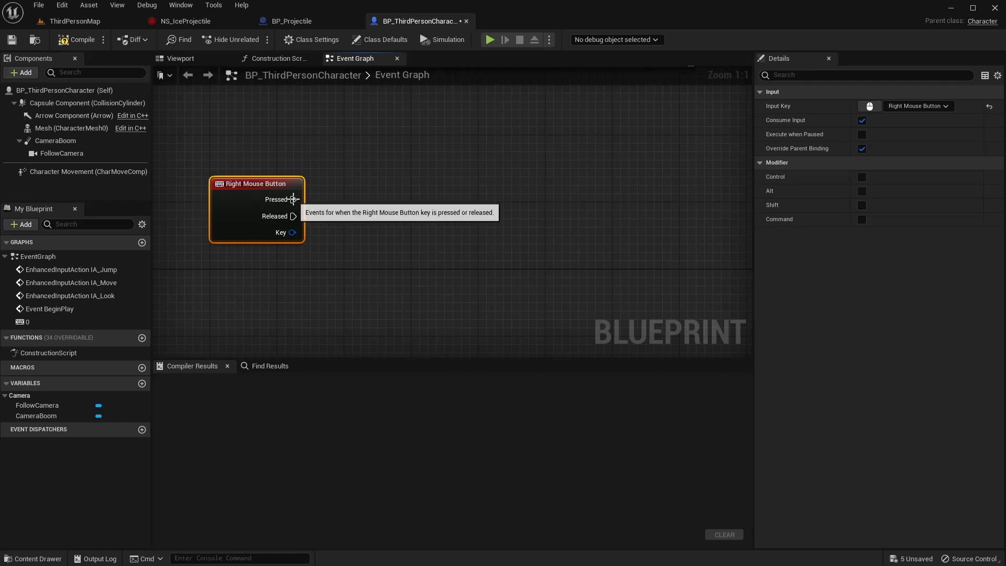
pyautogui.moveTo(292, 199); pyautogui.dragTo(344, 199)
pyautogui.write('spaw')
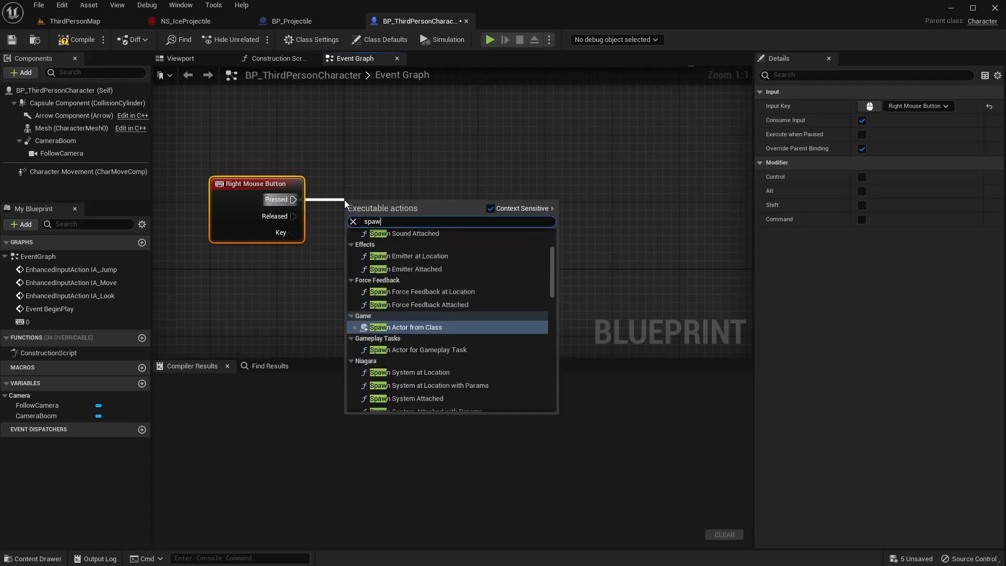
pyautogui.write('n acto')
pyautogui.press('Return')
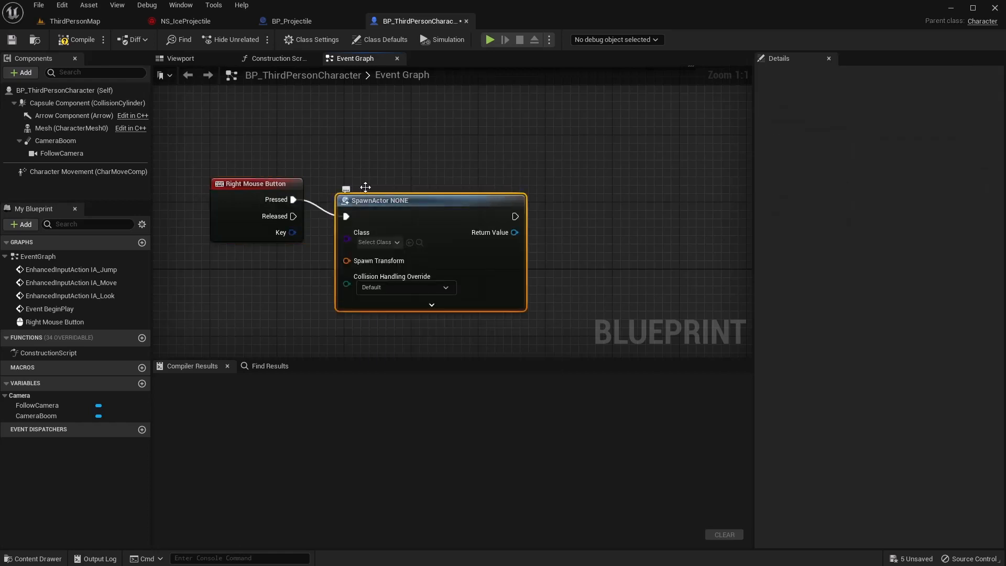
pyautogui.moveTo(404, 204); pyautogui.dragTo(429, 188)
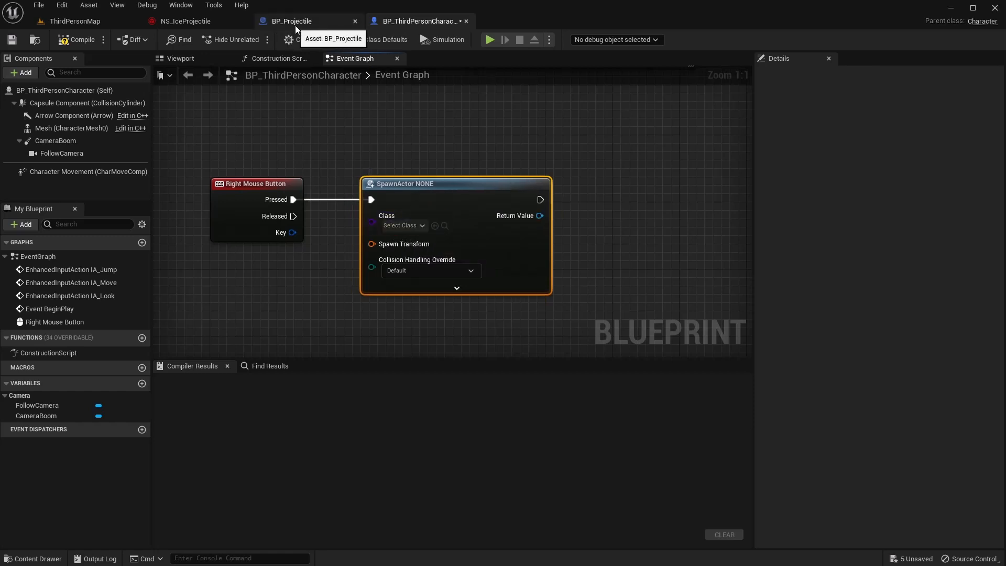
# - Set the Spawn Actor node's class to BP_Projectile
pyautogui.click(414, 226)
pyautogui.write('b')
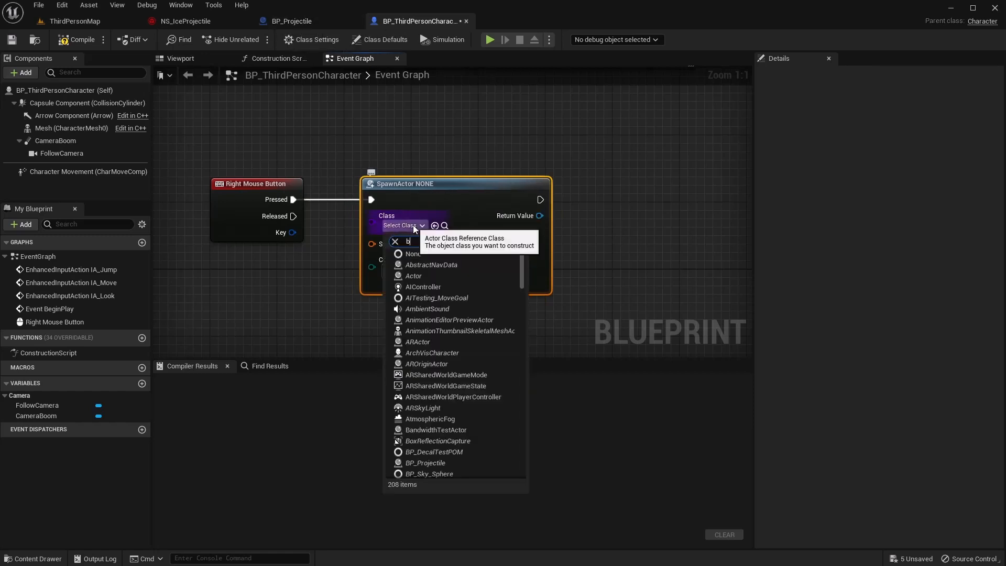
pyautogui.write('p_proj')
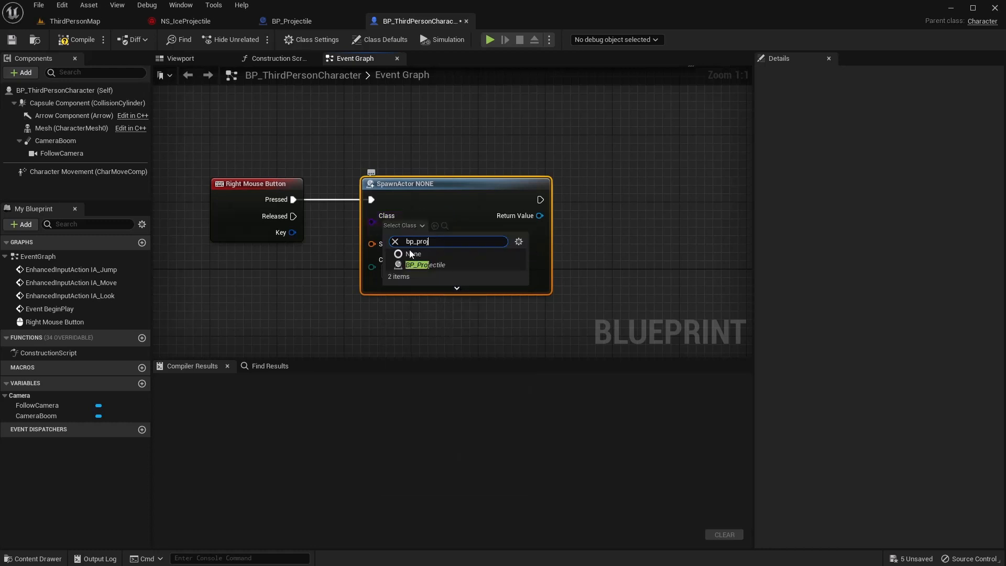
pyautogui.click(429, 267)
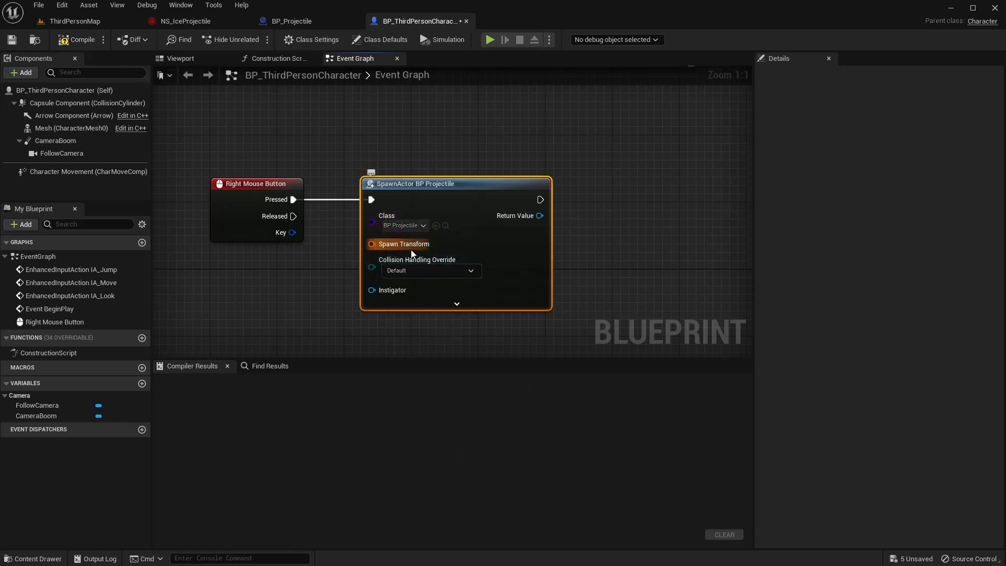
# - Split the Spawn Transform pin into location, rotation and scale, and move the Right Mouse Button event closer to the spawn node
pyautogui.moveTo(363, 247); pyautogui.dragTo(399, 211, button='right')
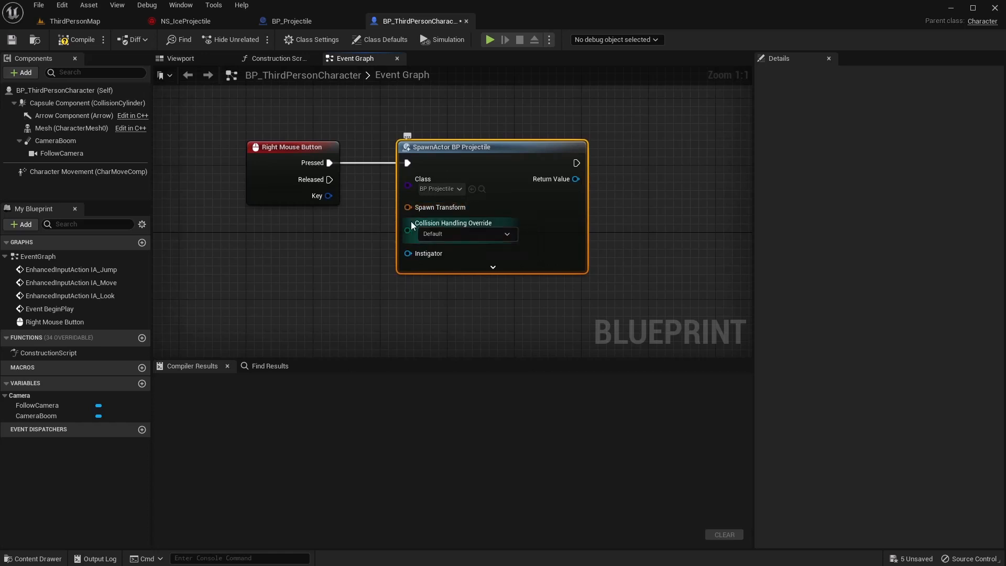
pyautogui.rightClick(407, 208)
pyautogui.click(438, 239)
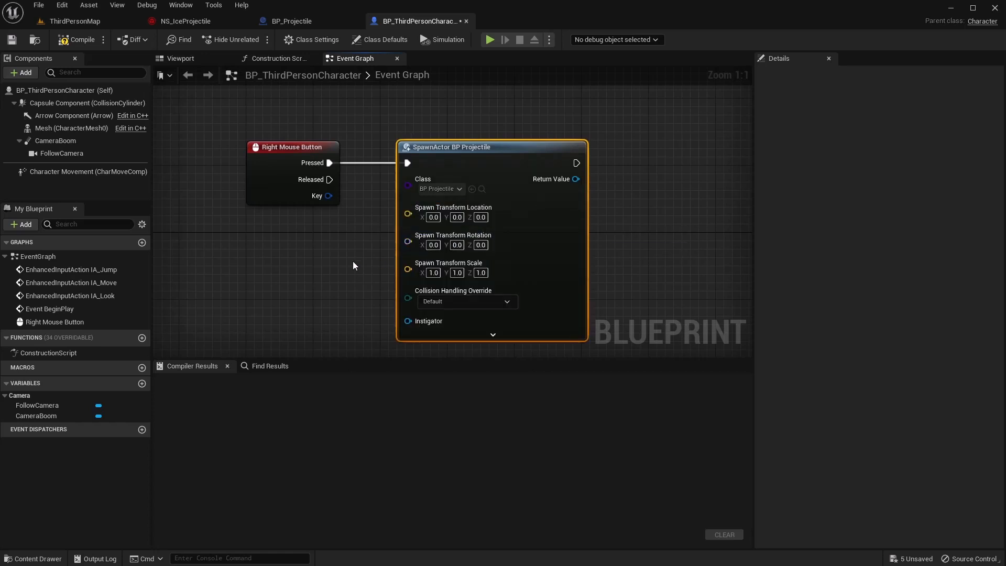
pyautogui.moveTo(286, 154); pyautogui.dragTo(360, 131, button='right')
pyautogui.moveTo(361, 130); pyautogui.dragTo(487, 140)
pyautogui.moveTo(384, 239); pyautogui.dragTo(447, 217, button='right')
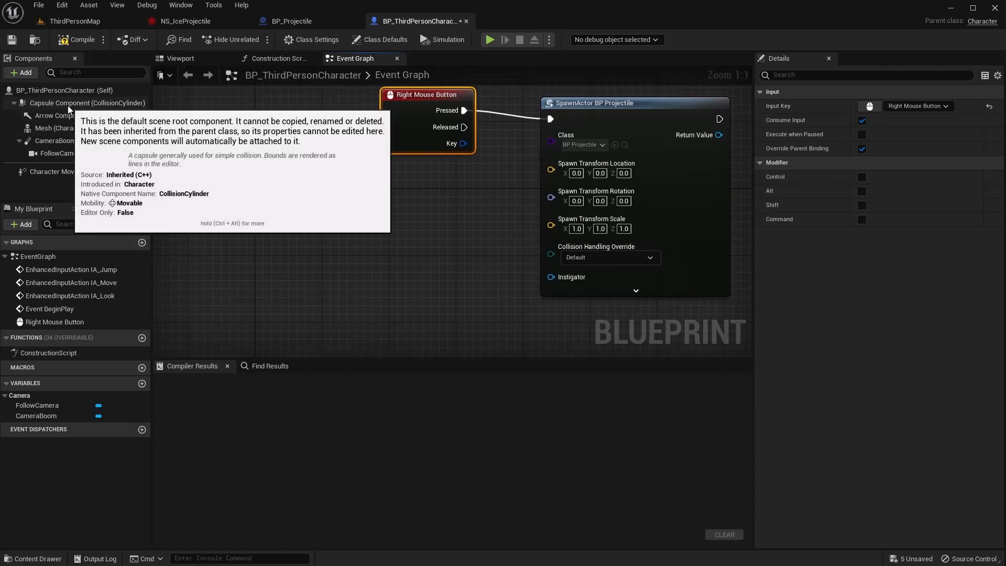
# - Add a Capsule Component reference to the graph and create a Get World Transform node from it
pyautogui.moveTo(68, 105); pyautogui.dragTo(275, 180)
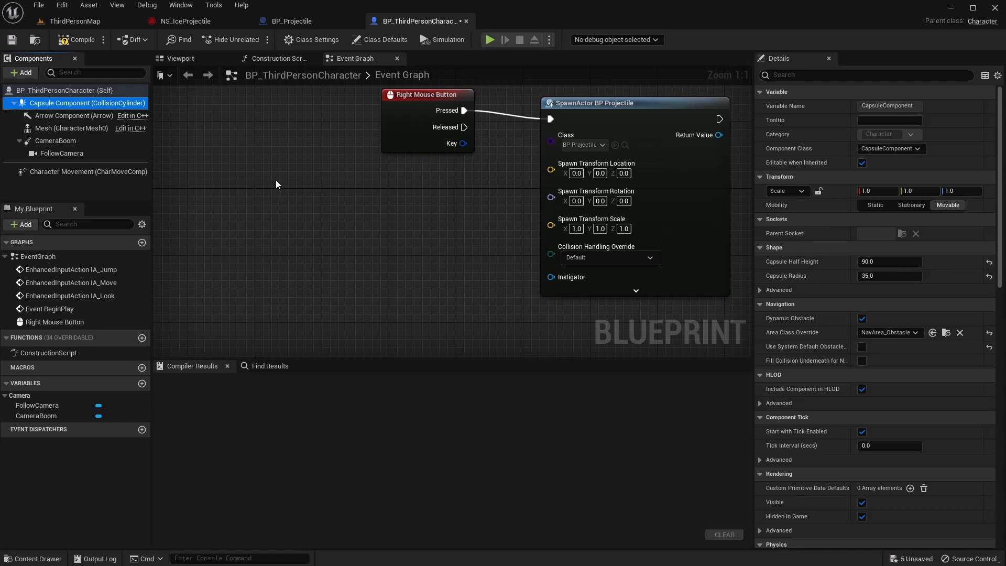
pyautogui.moveTo(356, 223); pyautogui.dragTo(300, 233, button='right')
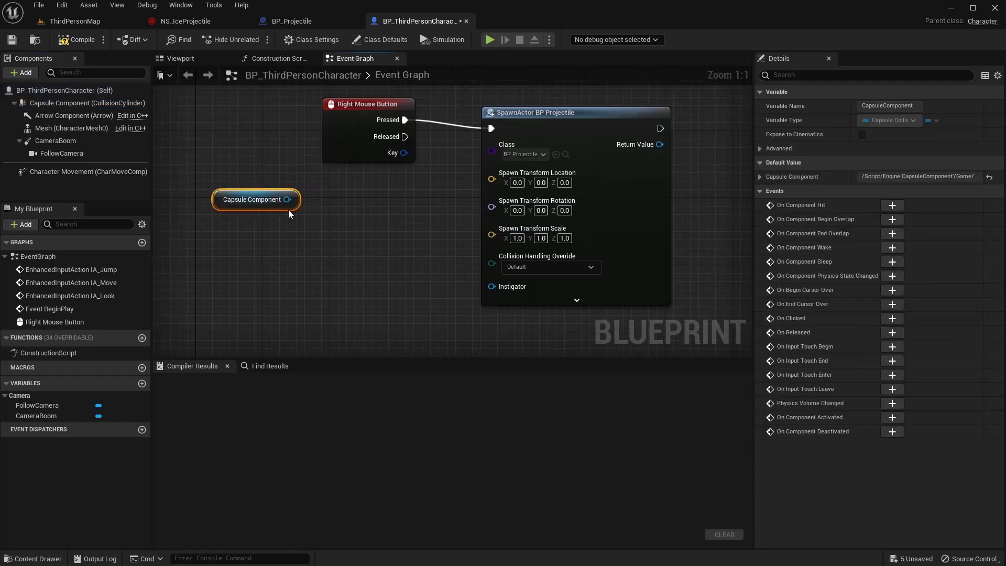
pyautogui.moveTo(287, 199); pyautogui.dragTo(335, 222)
pyautogui.write('get world trans')
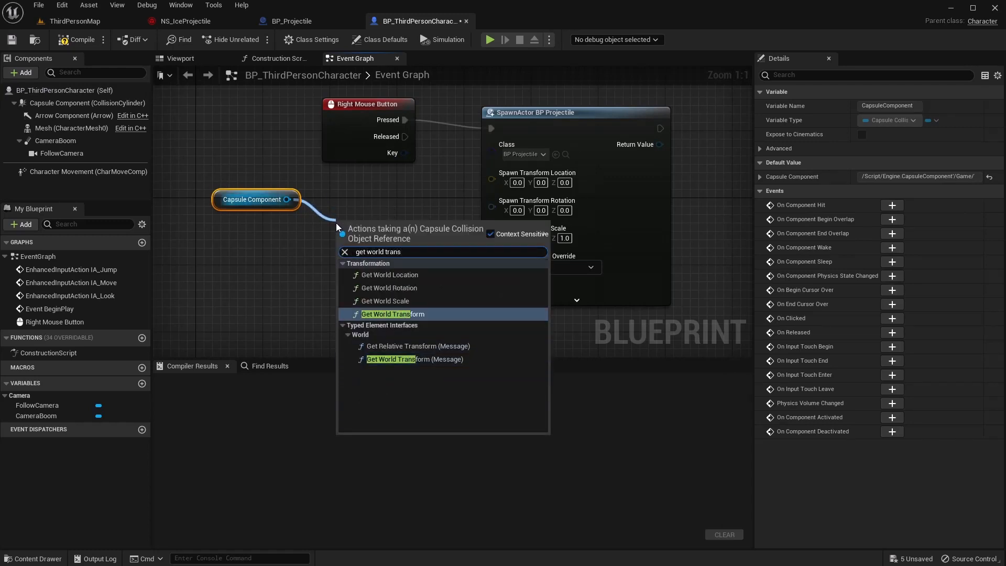
pyautogui.press('Return')
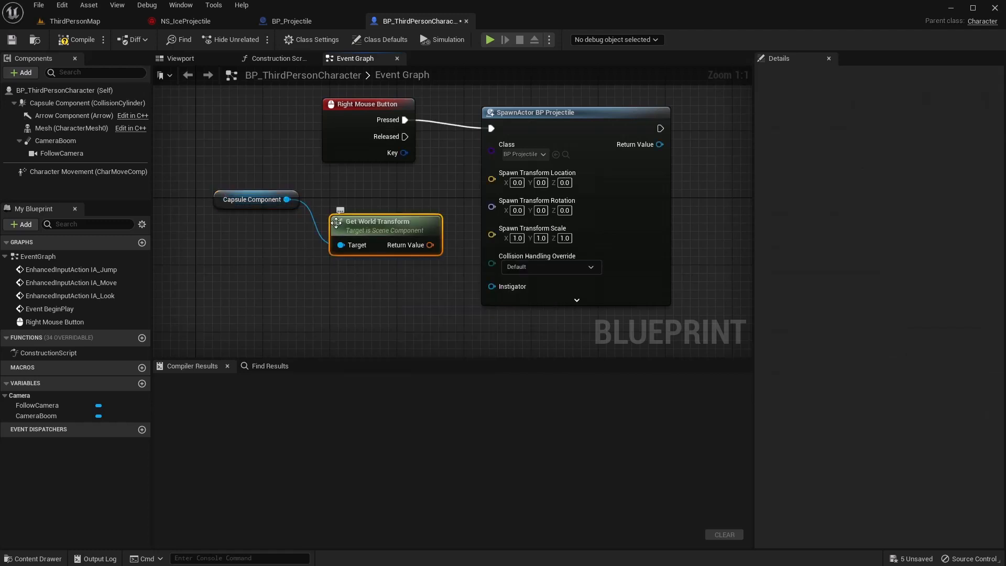
# - Split Get World Transform's return value and connect its location, rotation and scale to the matching Spawn Transform inputs
pyautogui.rightClick(346, 244)
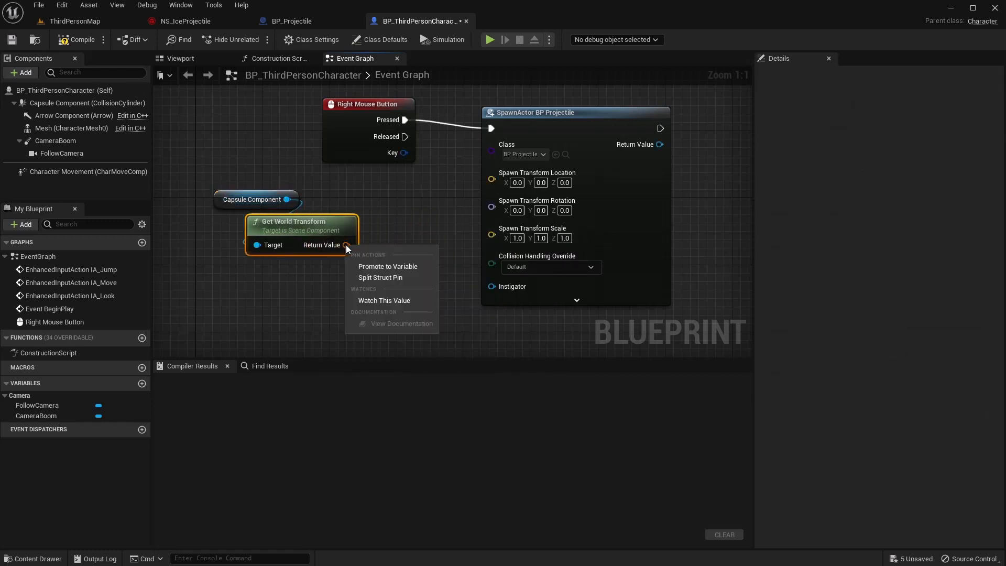
pyautogui.click(390, 273)
pyautogui.moveTo(391, 274); pyautogui.dragTo(367, 231, button='right')
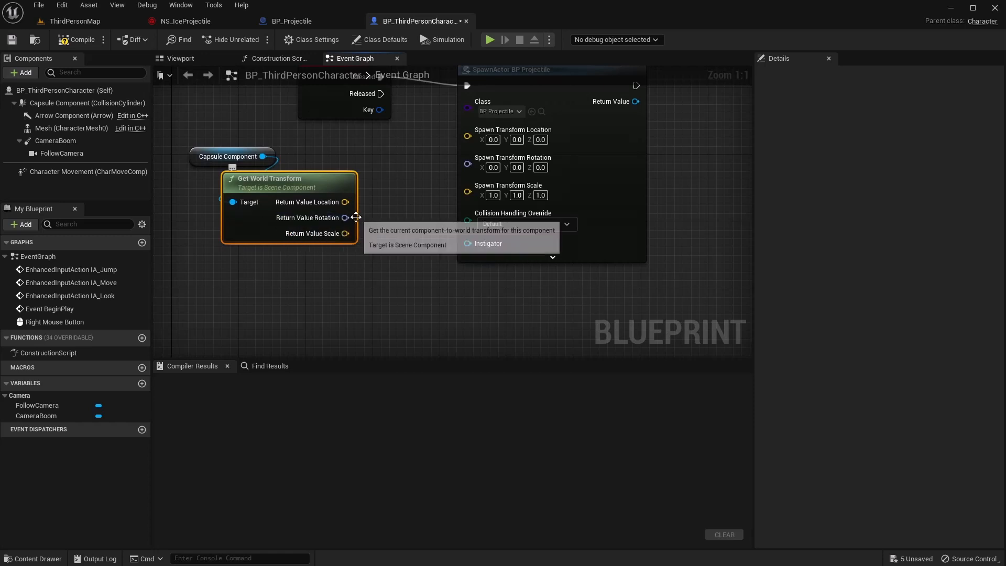
pyautogui.moveTo(344, 202); pyautogui.dragTo(467, 137)
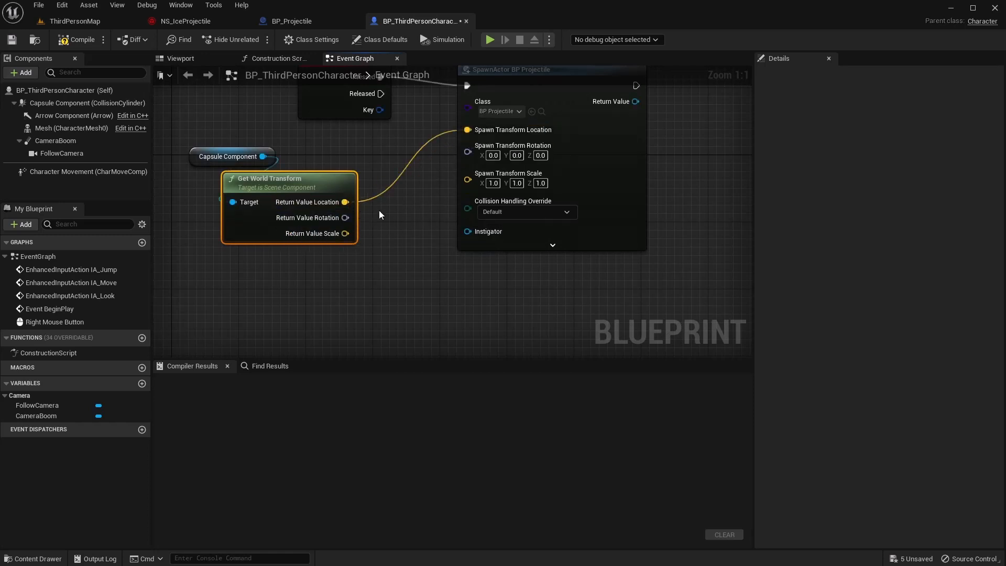
pyautogui.moveTo(344, 217); pyautogui.dragTo(466, 146)
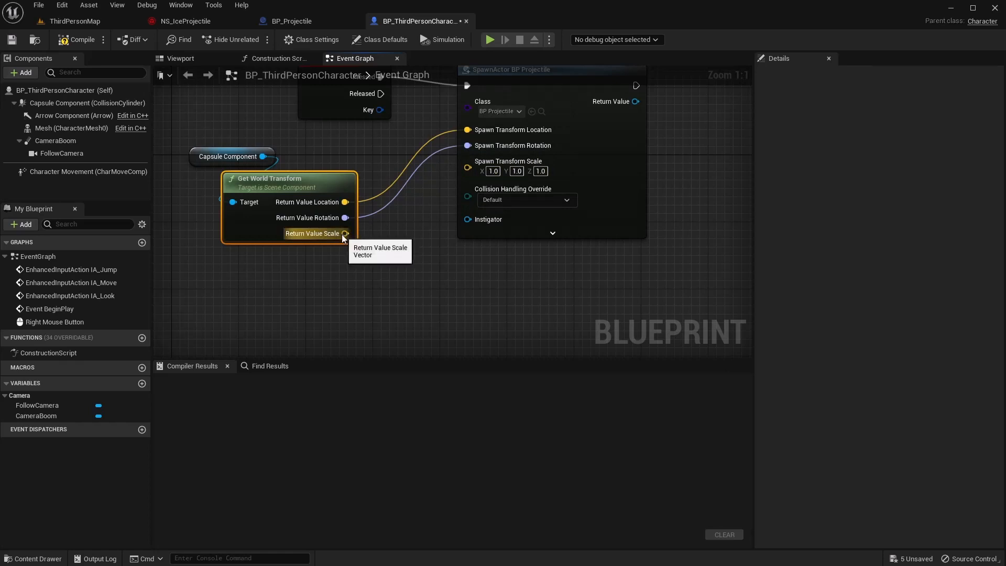
pyautogui.moveTo(344, 233); pyautogui.dragTo(467, 167)
# - Add a Get Forward Vector node fed by Get World Transform's Return Value Rotation, placed below the spawn node
pyautogui.moveTo(395, 280); pyautogui.dragTo(354, 231, button='right')
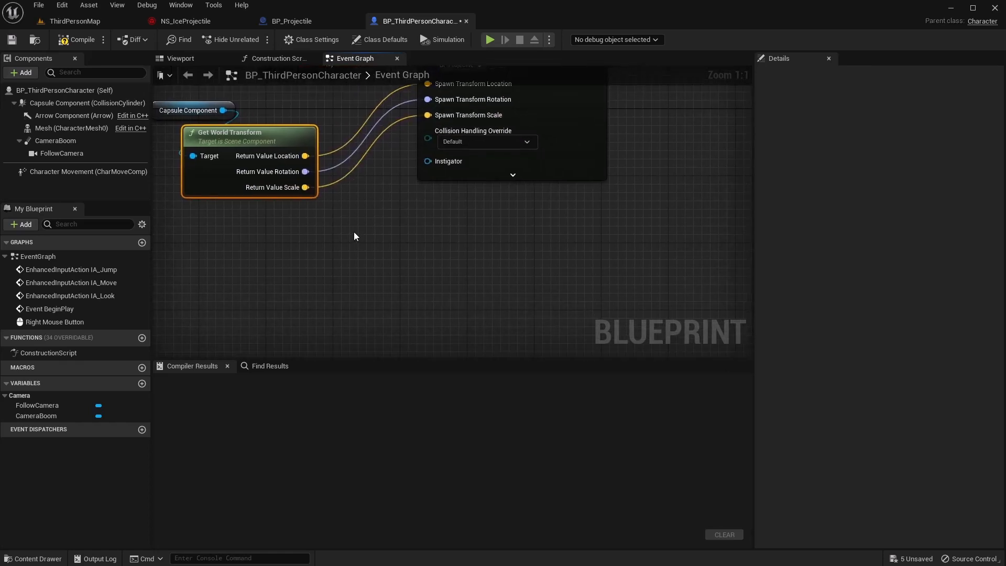
pyautogui.moveTo(298, 173); pyautogui.dragTo(499, 241)
pyautogui.write('get for')
pyautogui.press('Return')
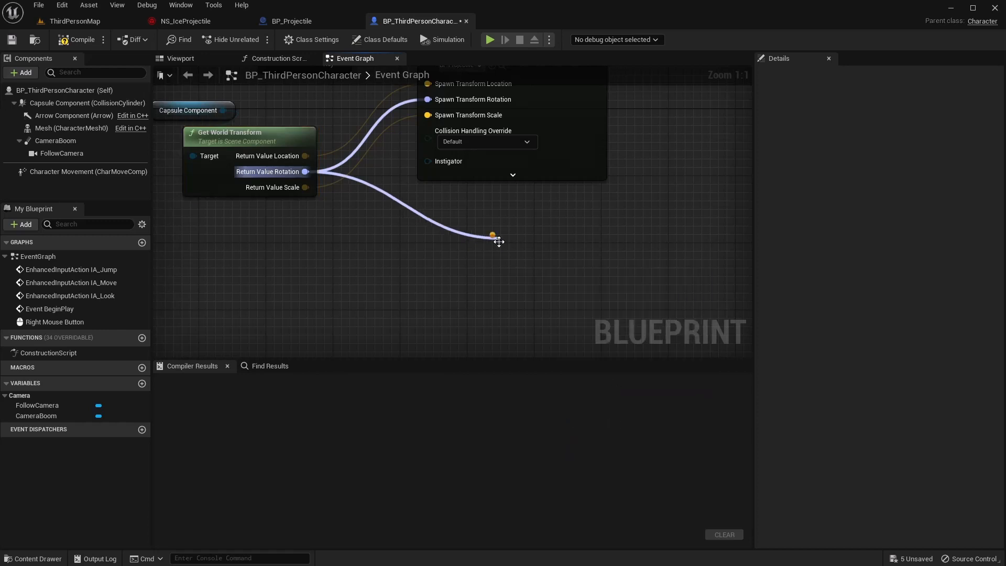
pyautogui.moveTo(620, 202); pyautogui.dragTo(465, 206, button='right')
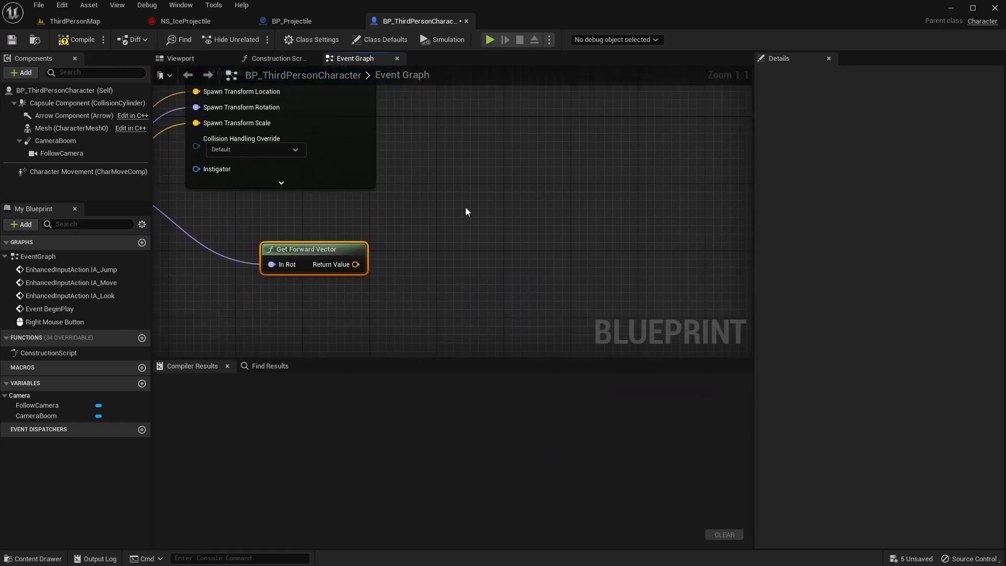
# - Add a Multiply node fed by Get Forward Vector's return value and set its second vector to 1000 on X, Y and Z
pyautogui.moveTo(356, 264); pyautogui.dragTo(405, 265)
pyautogui.write('make array')
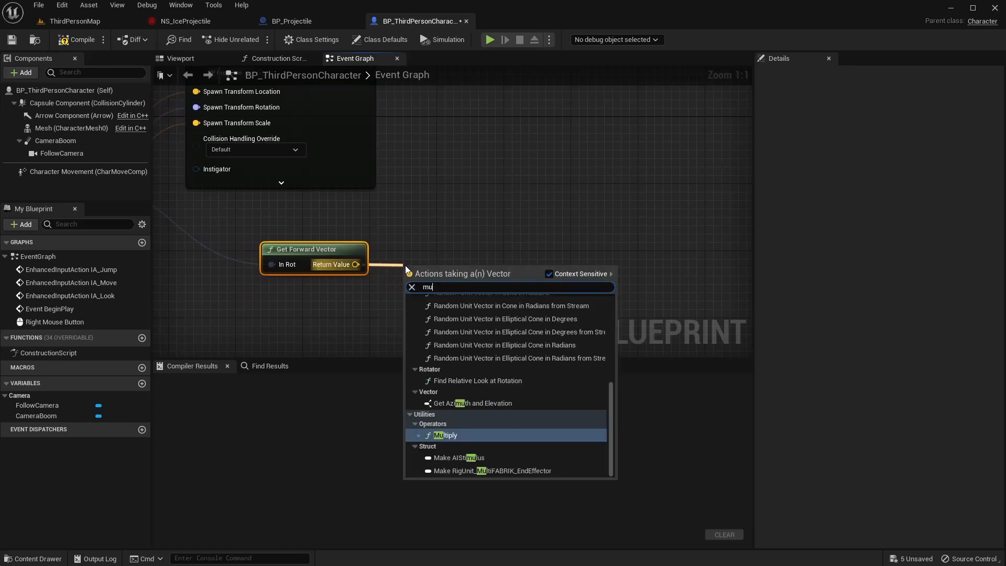
pyautogui.press('Return')
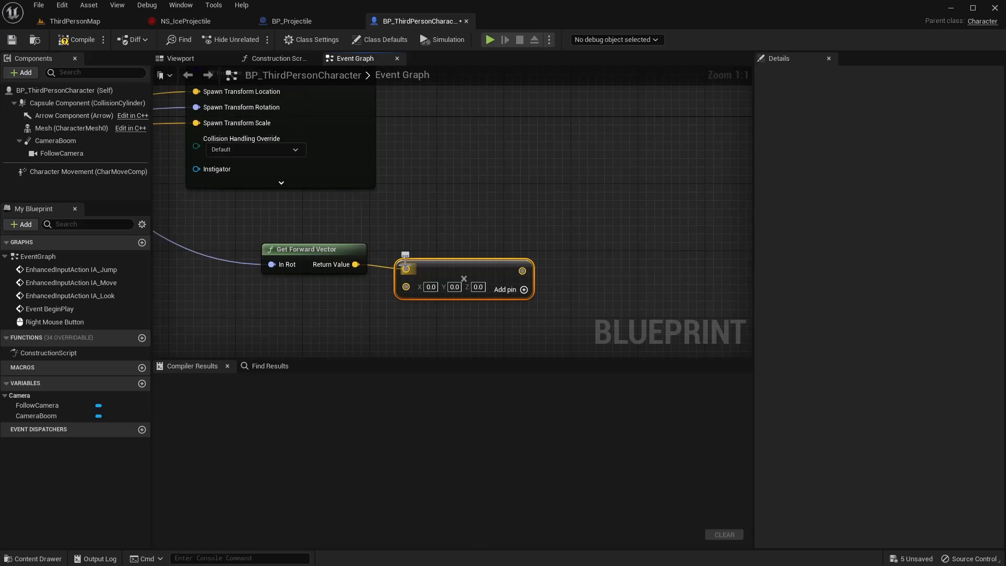
pyautogui.click(430, 287)
pyautogui.write('1000')
pyautogui.press('Tab')
pyautogui.write('1000')
pyautogui.press('Tab')
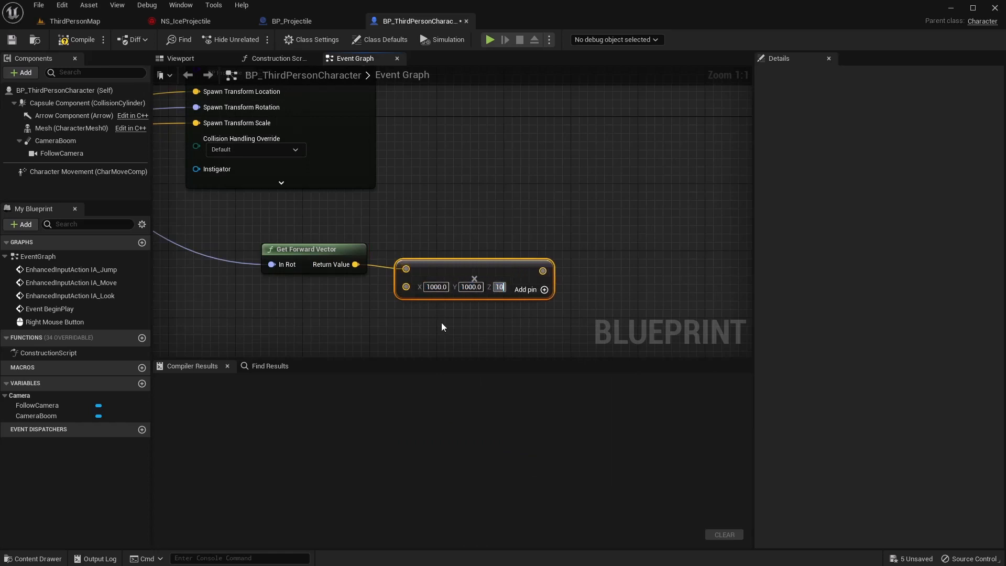
pyautogui.write('1000')
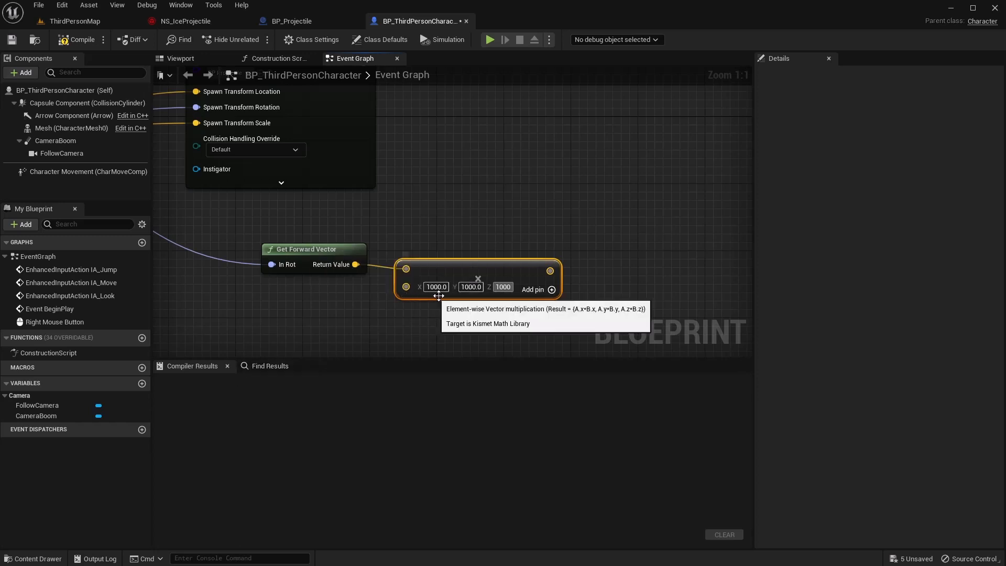
pyautogui.click(521, 211)
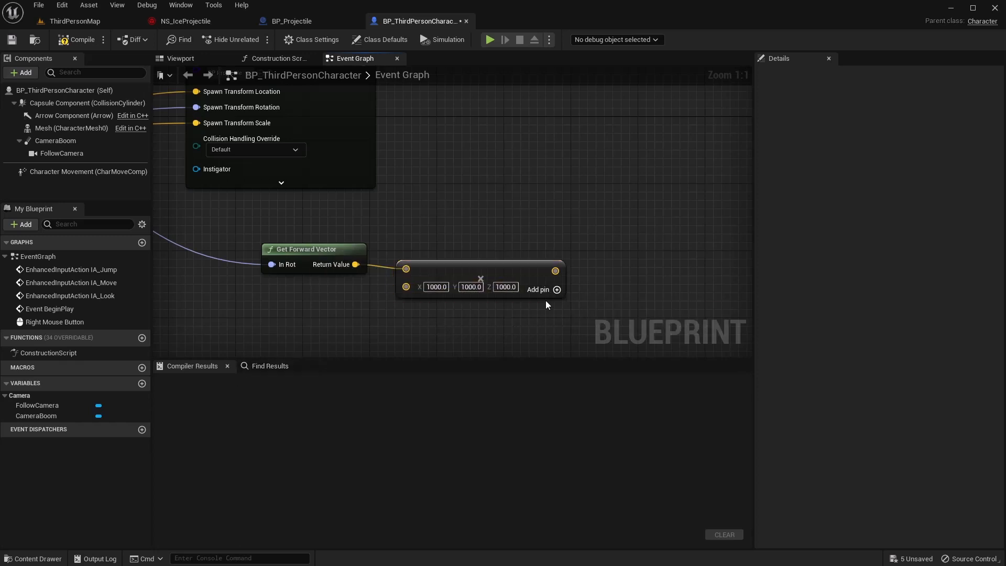
# - Add a Get Projectile Movement node from the Return Value of SpawnActor BP Projectile
pyautogui.moveTo(545, 301); pyautogui.dragTo(478, 203, button='right')
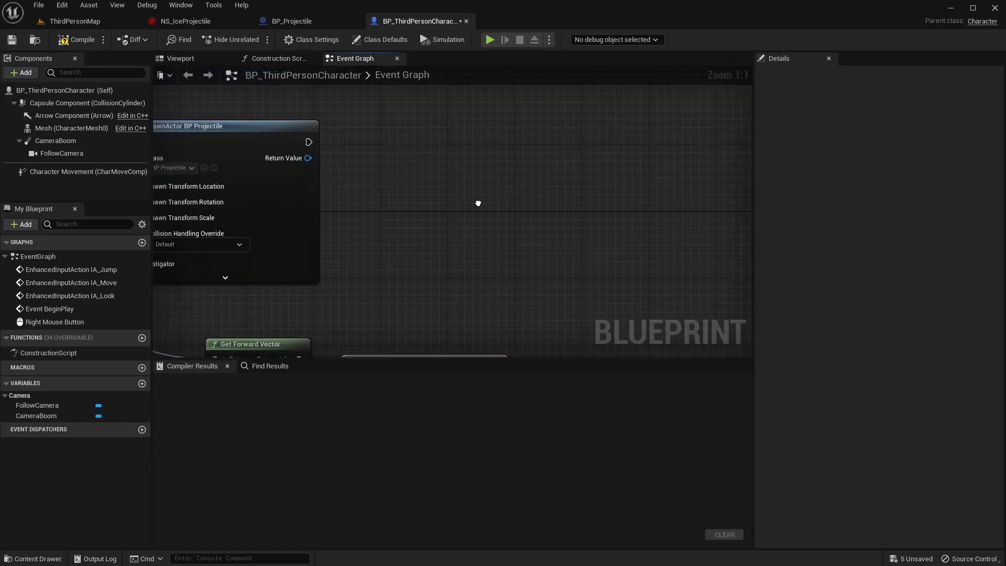
pyautogui.moveTo(365, 183); pyautogui.dragTo(413, 177, button='right')
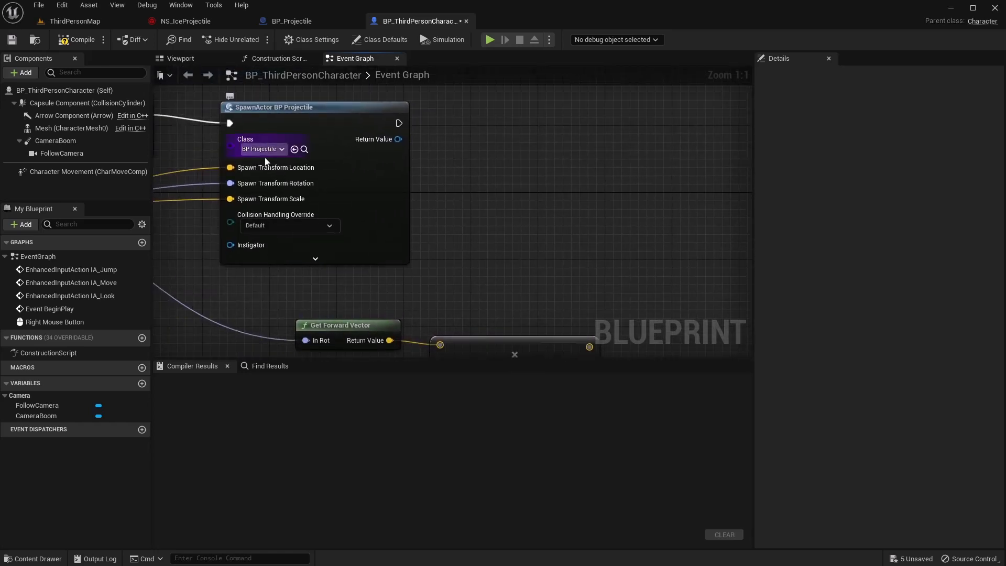
pyautogui.moveTo(398, 138); pyautogui.dragTo(445, 156)
pyautogui.write('pr')
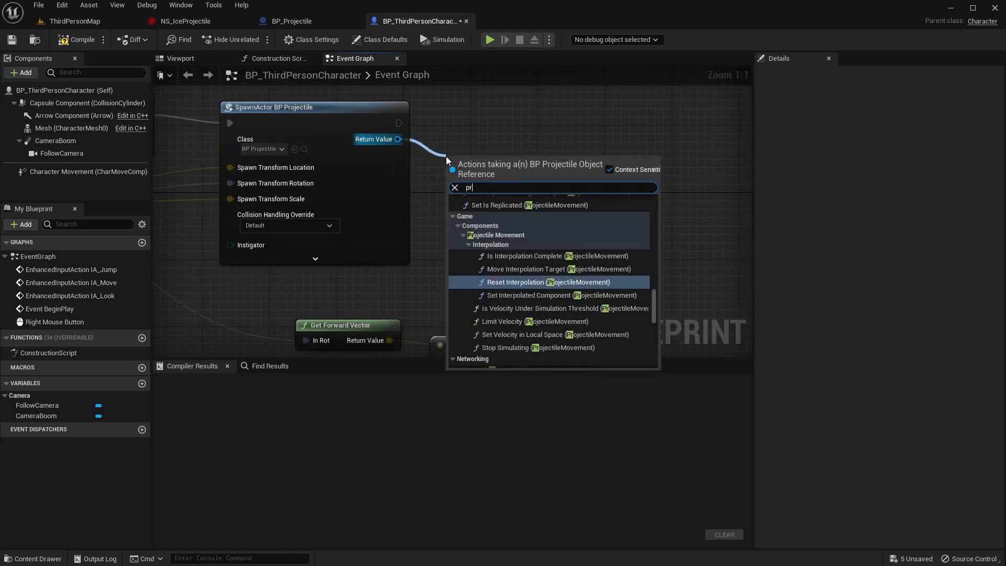
pyautogui.write('oject')
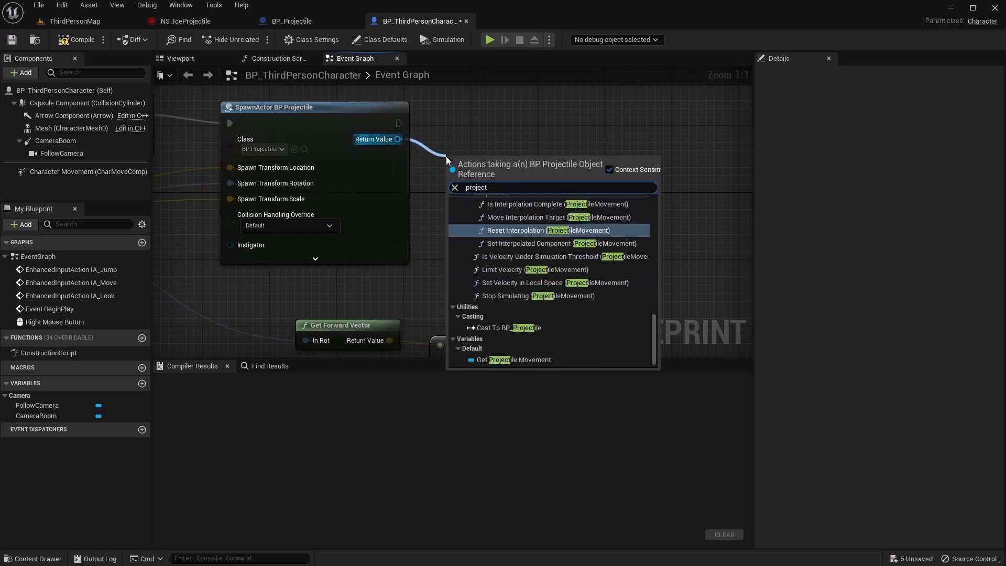
pyautogui.write('ile')
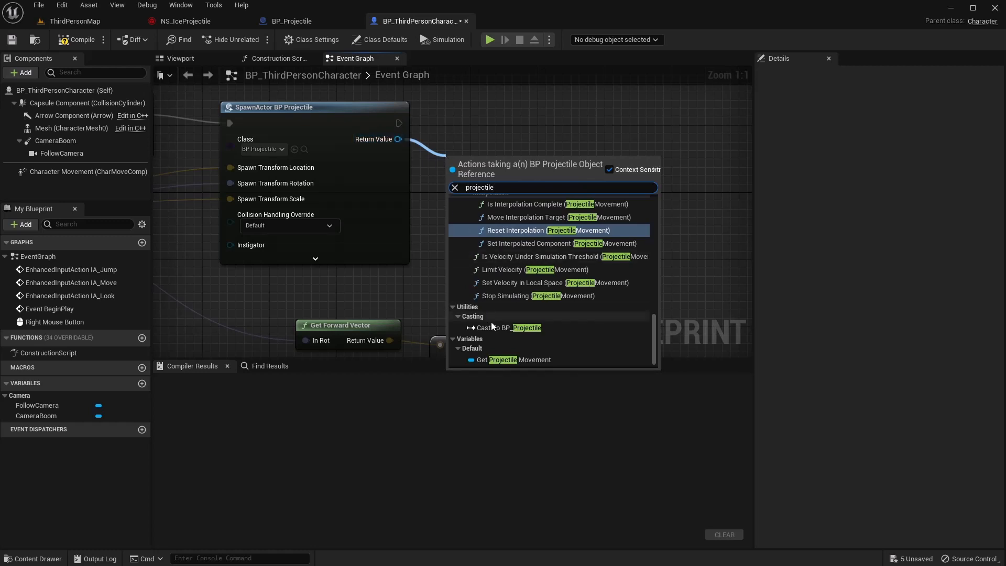
pyautogui.click(508, 361)
# - Create a Set Velocity node from Projectile Movement and connect SpawnActor's execution output to it
pyautogui.moveTo(548, 178); pyautogui.dragTo(458, 224, button='right')
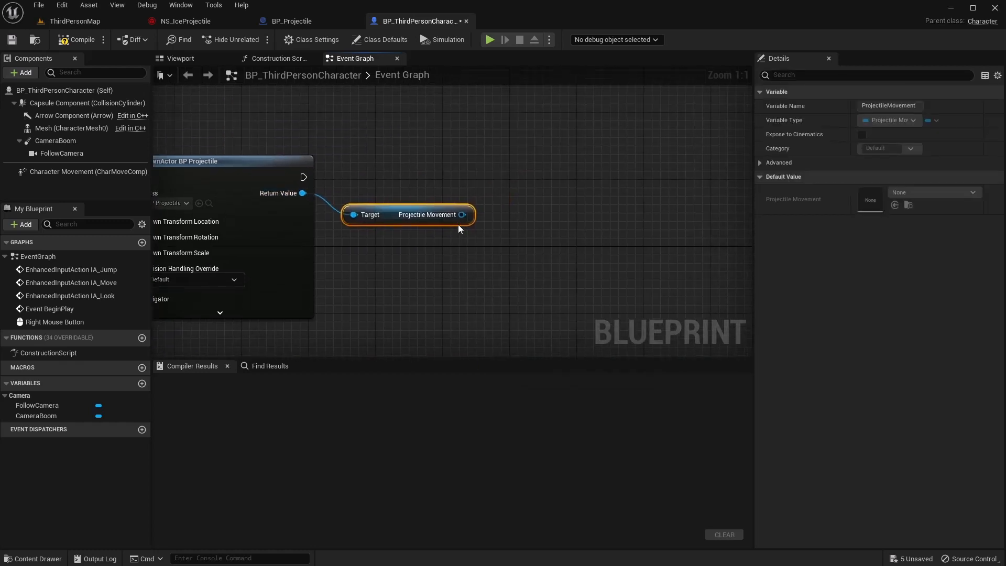
pyautogui.moveTo(462, 215); pyautogui.dragTo(515, 181)
pyautogui.write('set')
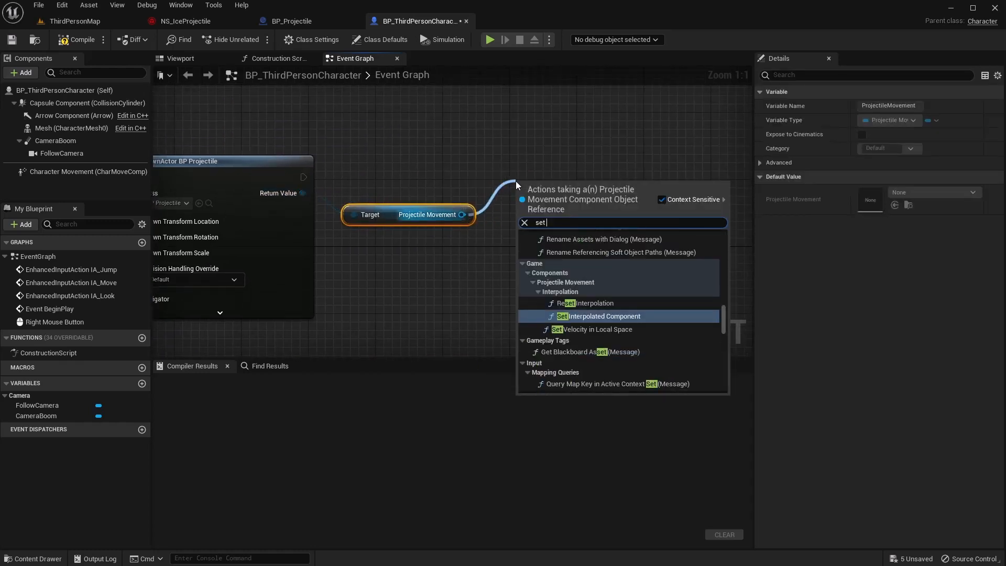
pyautogui.write(' vel')
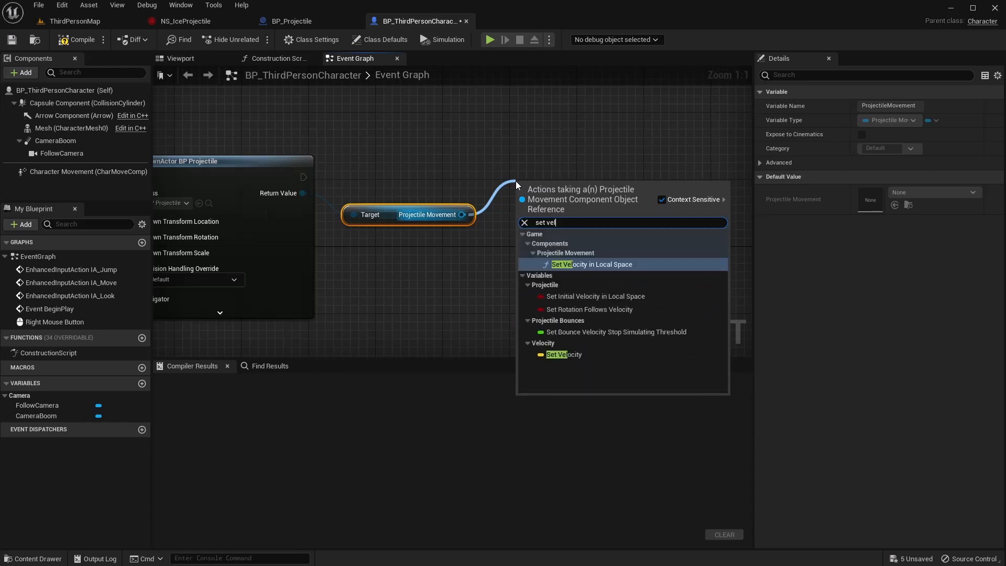
pyautogui.click(562, 354)
pyautogui.moveTo(307, 177); pyautogui.dragTo(551, 178)
# - Connect the Multiply node's result to the Velocity input of the Set node and compile the blueprint
pyautogui.moveTo(455, 305); pyautogui.dragTo(455, 229, button='right')
pyautogui.scroll(-1, 532, 210)
pyautogui.moveTo(501, 289); pyautogui.dragTo(515, 115)
pyautogui.click(78, 44)
pyautogui.moveTo(414, 175); pyautogui.dragTo(525, 173, button='right')
pyautogui.moveTo(291, 256); pyautogui.dragTo(331, 261, button='right')
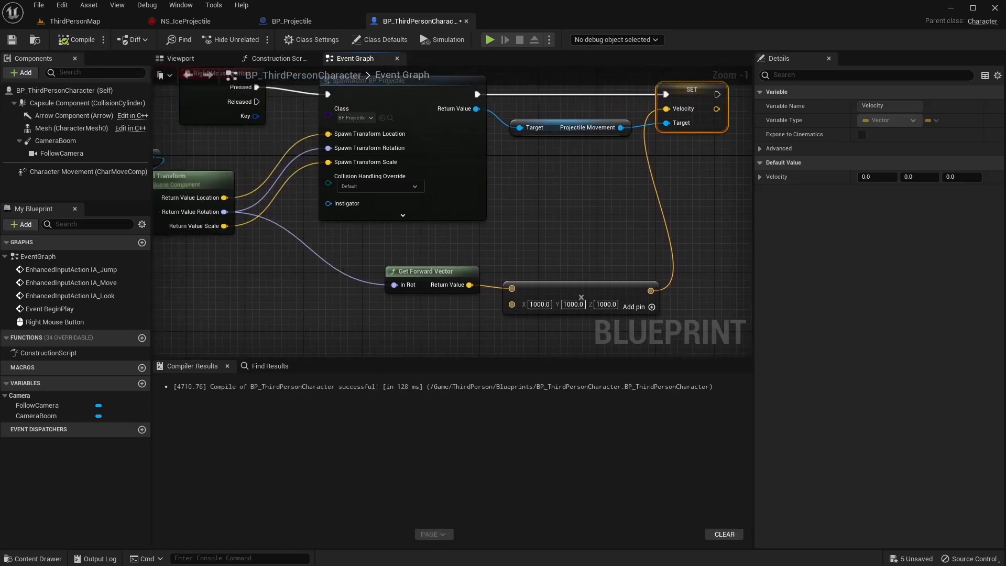
pyautogui.moveTo(163, 85); pyautogui.dragTo(231, 117, button='right')
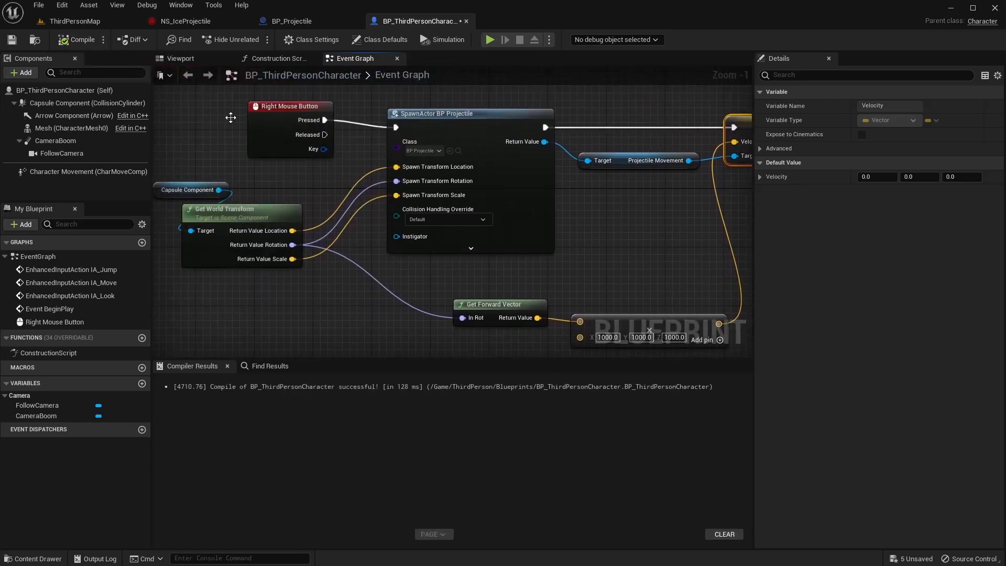
# - Play-test ThirdPersonMap, running around and firing ice projectiles in different directions, and end the play session
pyautogui.click(81, 21)
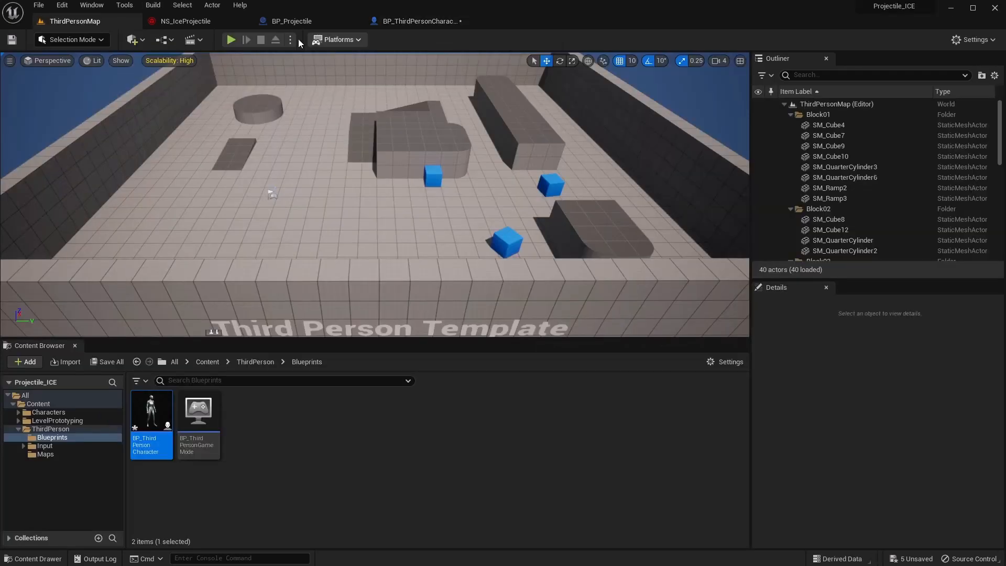
pyautogui.click(231, 40)
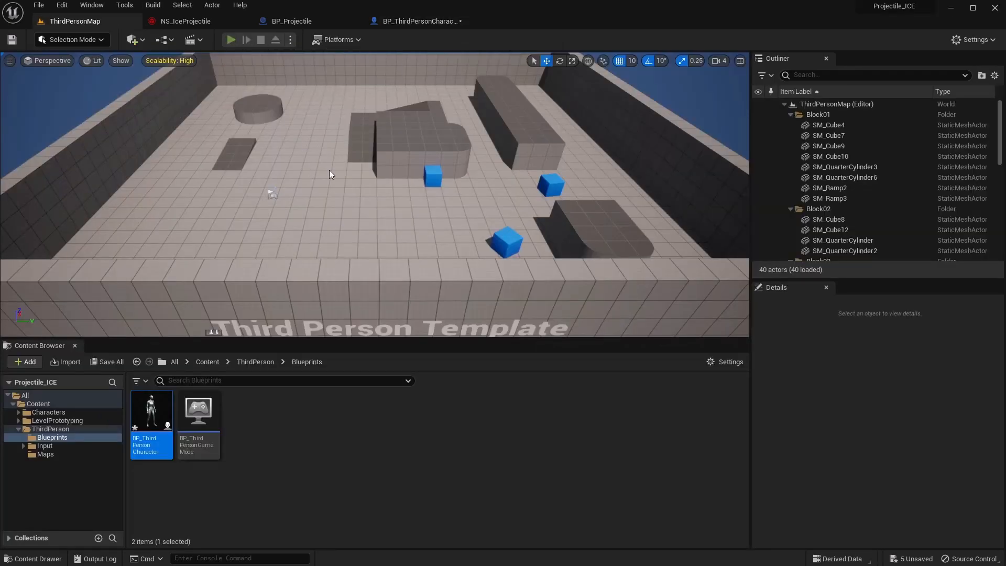
pyautogui.rightClick(374, 194)
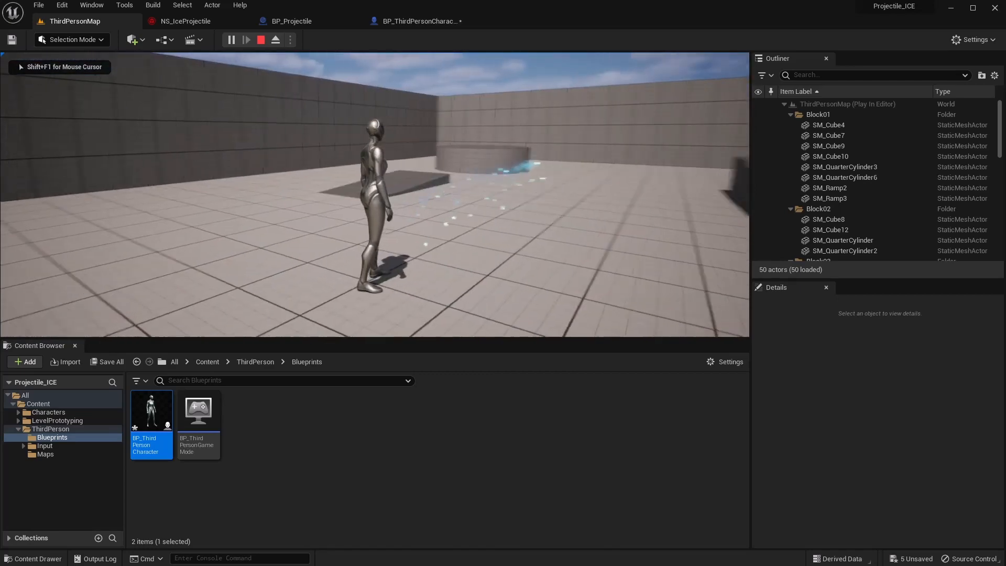
pyautogui.rightClick(375, 194)
pyautogui.press('d')
pyautogui.rightClick(374, 195)
pyautogui.rightClick(374, 195)
pyautogui.press('a')
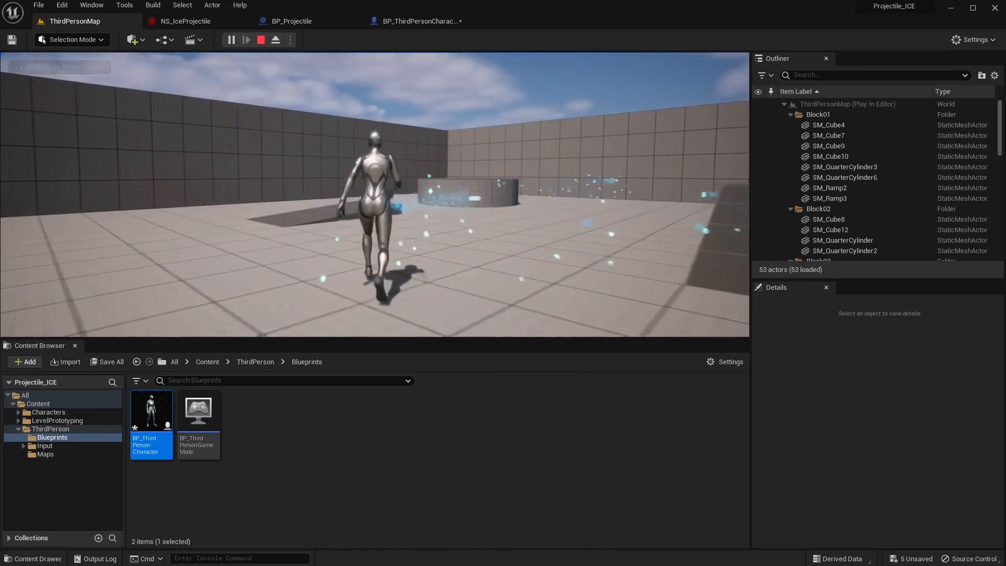
pyautogui.rightClick(375, 194)
pyautogui.rightClick(374, 194)
pyautogui.rightClick(374, 195)
pyautogui.rightClick(374, 194)
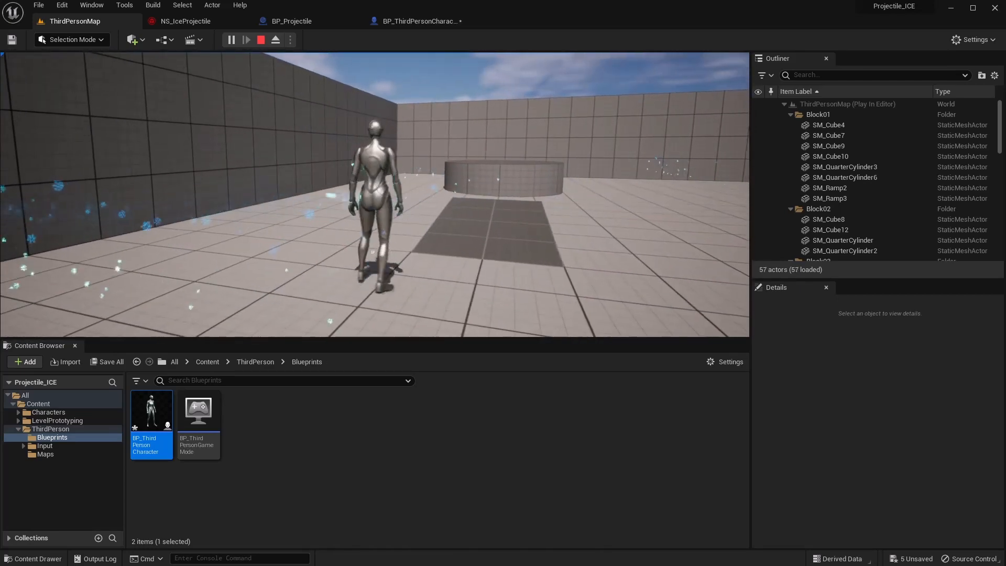
pyautogui.press('d')
pyautogui.rightClick(374, 194)
pyautogui.rightClick(375, 195)
pyautogui.rightClick(375, 194)
pyautogui.rightClick(375, 194)
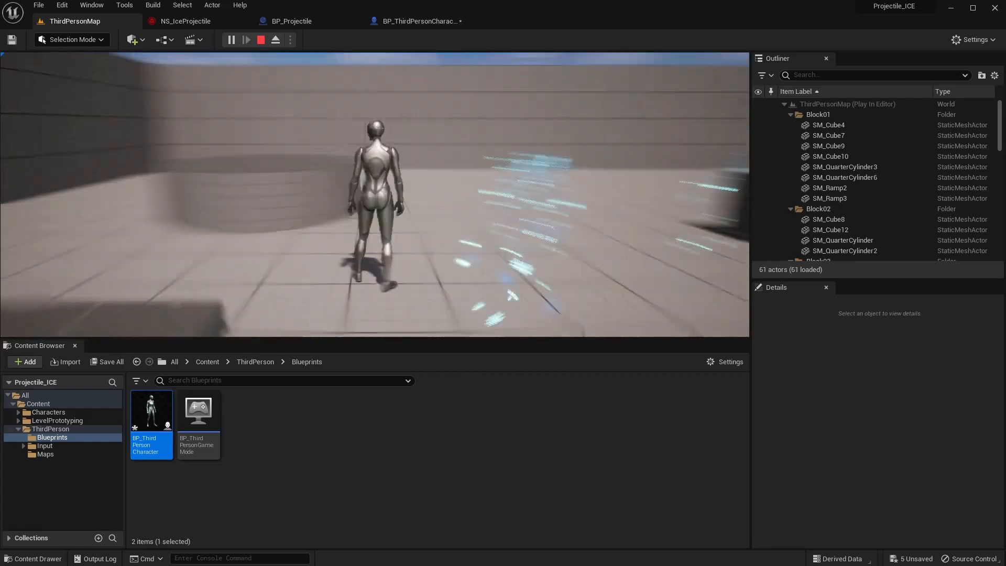
pyautogui.press('d')
pyautogui.rightClick(375, 195)
pyautogui.press('w')
pyautogui.rightClick(374, 194)
pyautogui.rightClick(375, 194)
pyautogui.rightClick(374, 194)
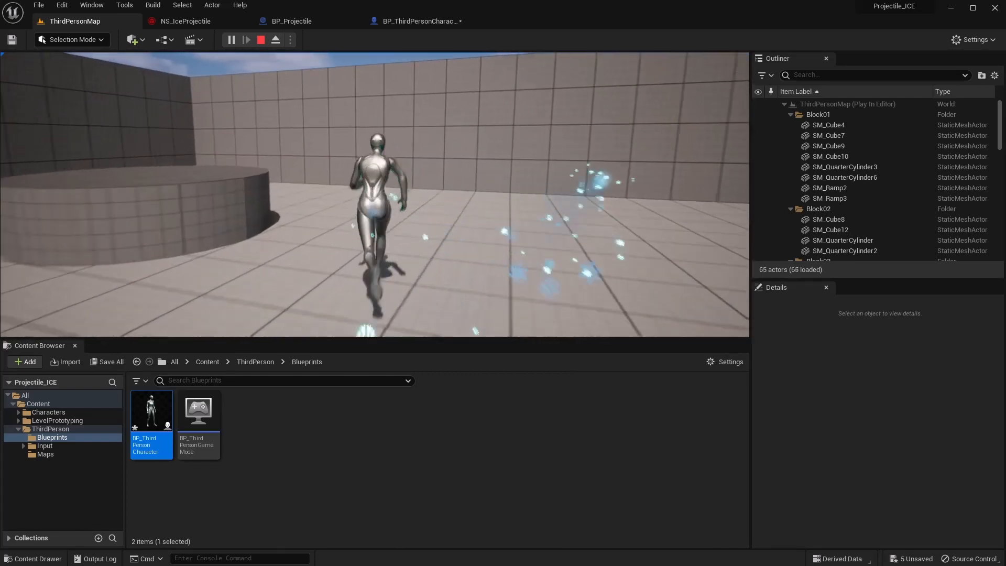
pyautogui.rightClick(374, 194)
pyautogui.press('d')
pyautogui.press('a')
pyautogui.rightClick(375, 194)
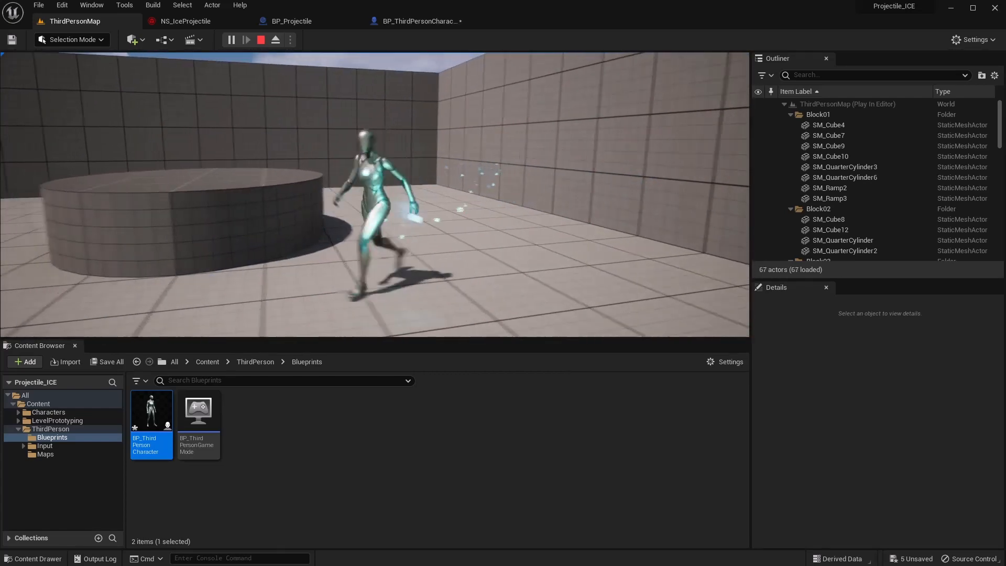
pyautogui.rightClick(374, 194)
pyautogui.rightClick(374, 194)
pyautogui.rightClick(375, 194)
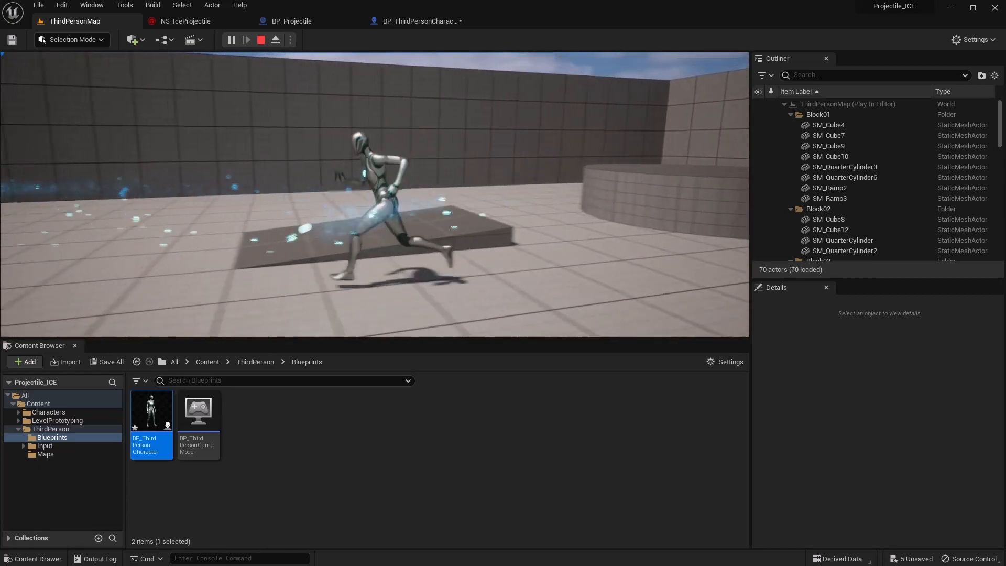
pyautogui.press('w')
pyautogui.rightClick(374, 194)
pyautogui.press('a')
pyautogui.rightClick(375, 194)
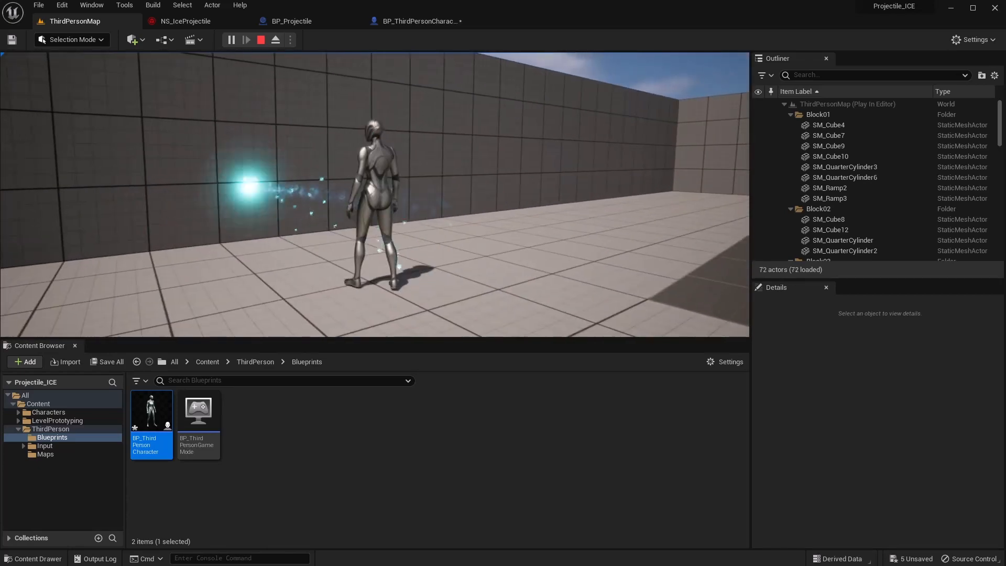
pyautogui.press('d')
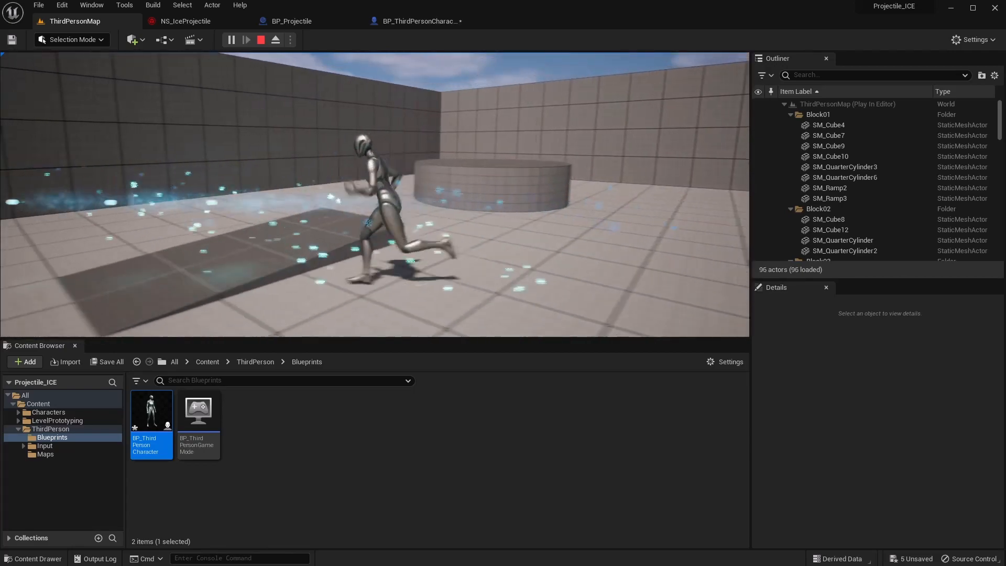
pyautogui.press('d')
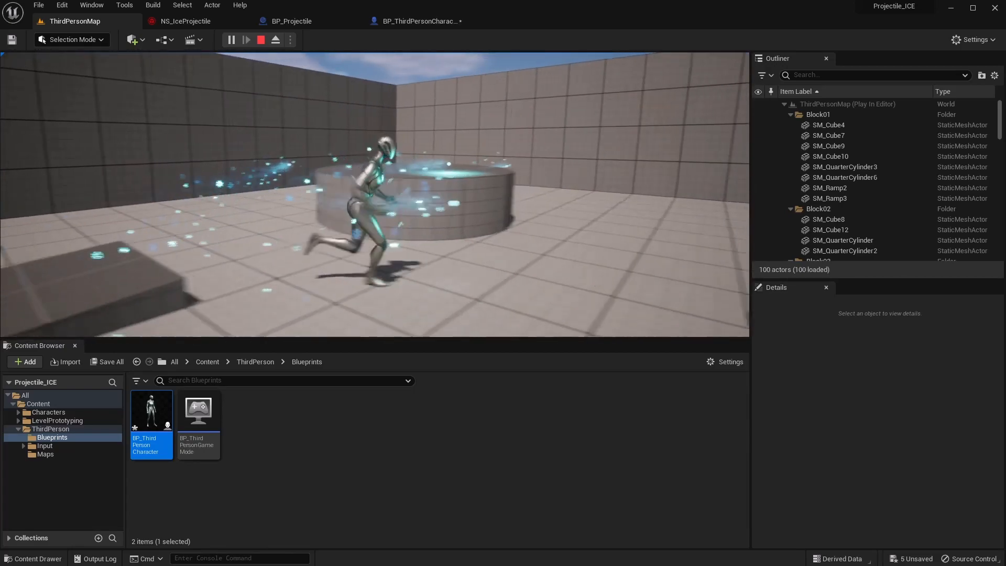
pyautogui.press('a')
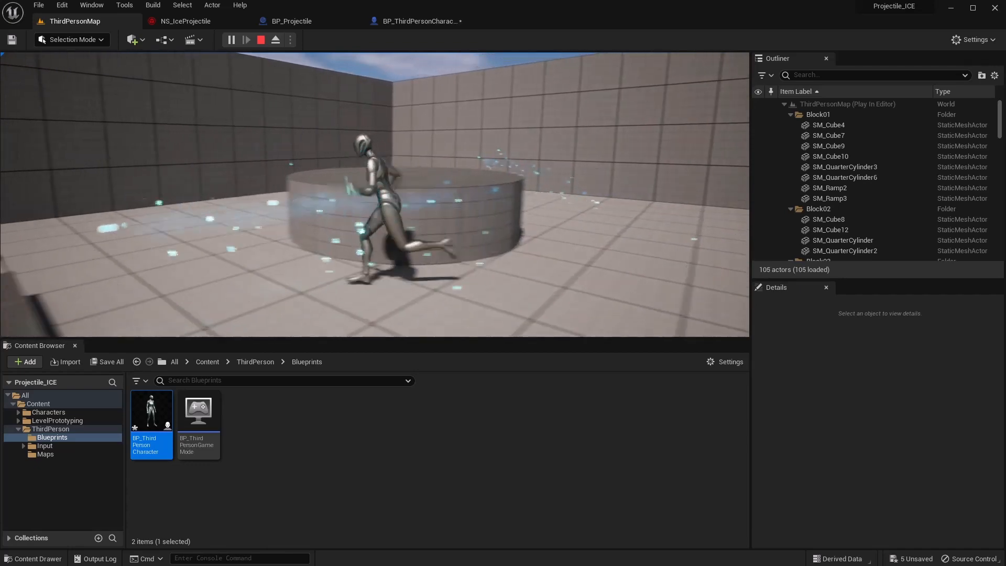
pyautogui.press('s')
pyautogui.press('d')
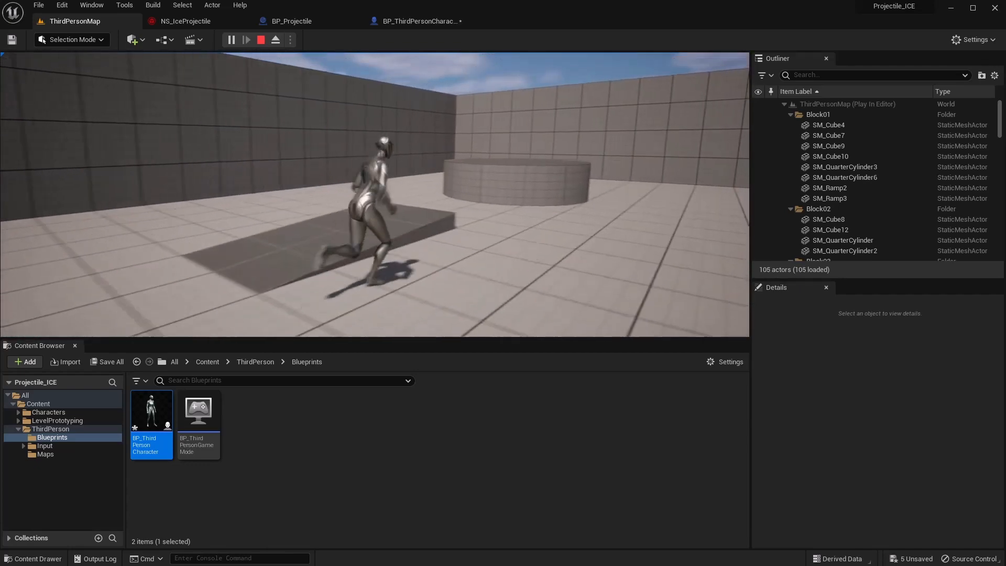
pyautogui.press('w')
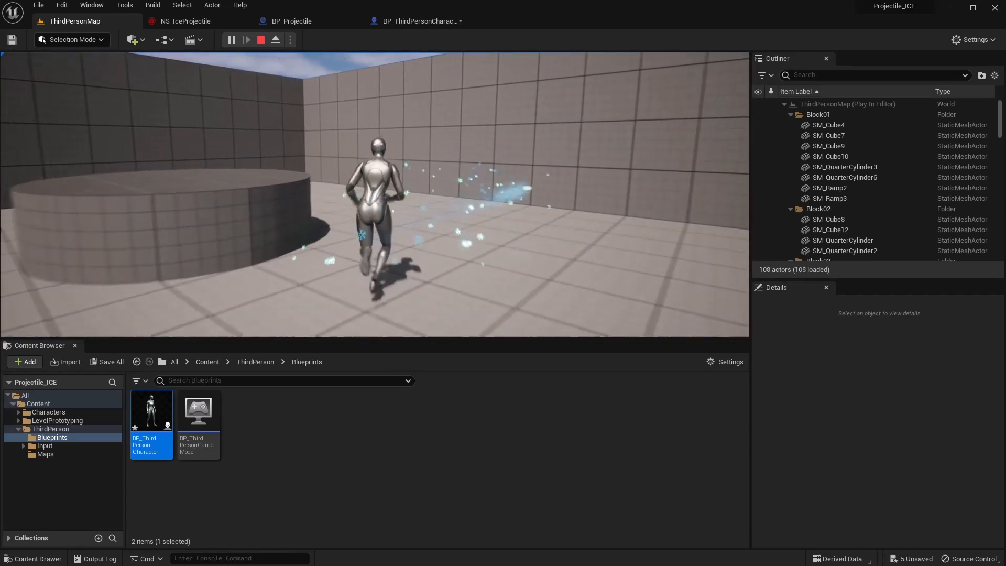
pyautogui.press('d')
pyautogui.press('a')
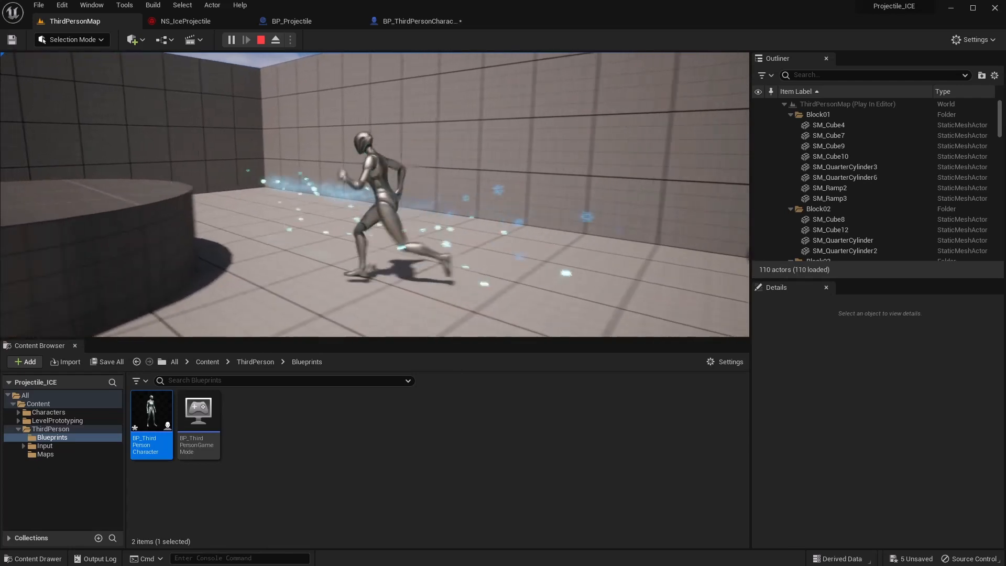
pyautogui.press('a')
pyautogui.press('s')
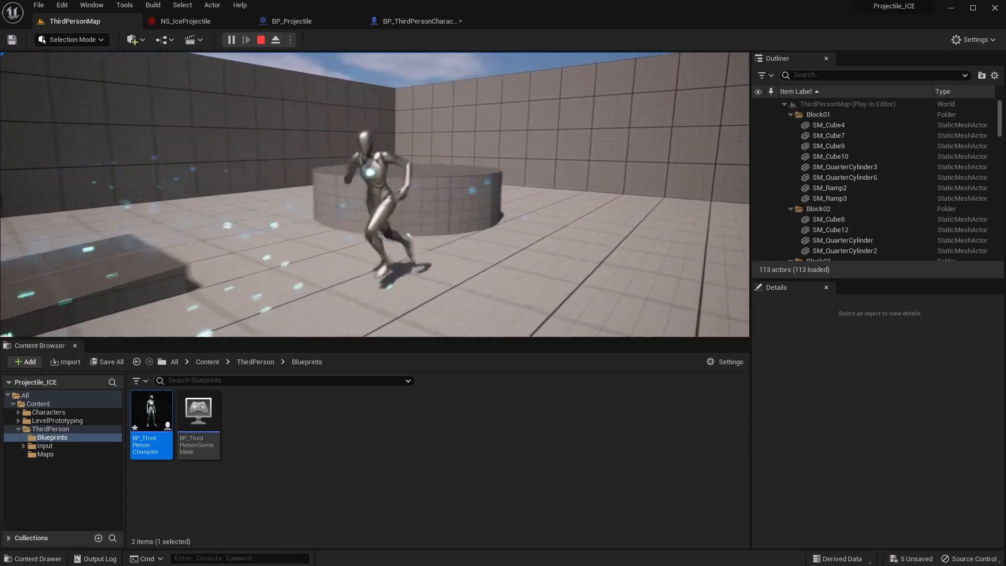
pyautogui.press('s')
pyautogui.press('w')
pyautogui.press('a')
pyautogui.press('d')
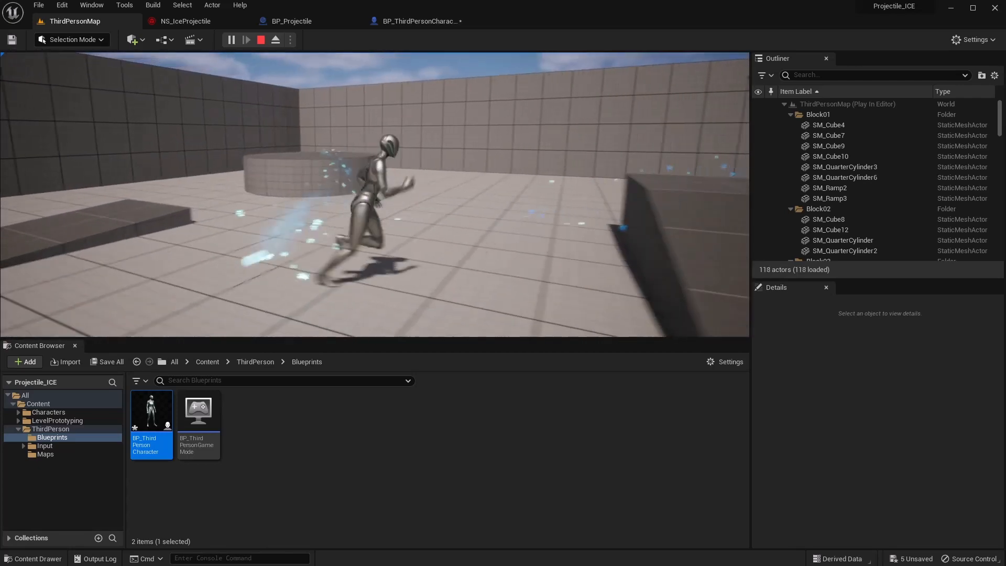
pyautogui.press('w')
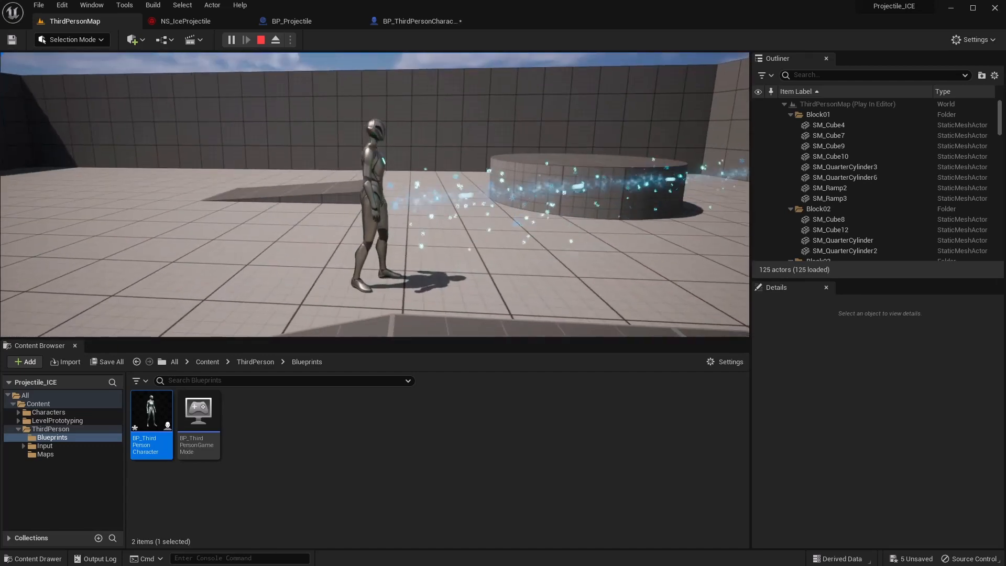
pyautogui.press('Escape')
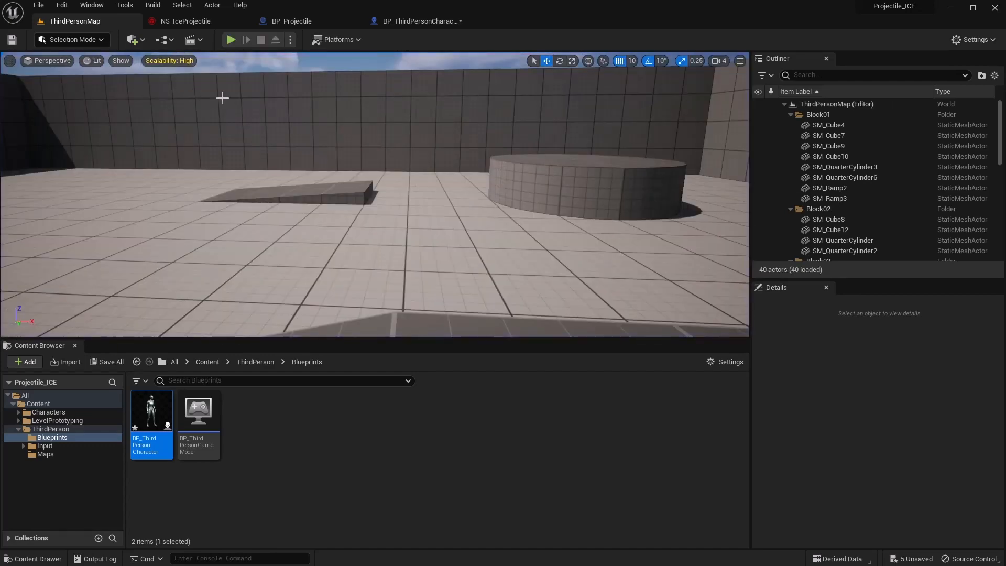
# - In BP_ThirdPersonCharacter's Event Graph, set the Multiply node's X, Y and Z values to 200 and compile the blueprint
pyautogui.click(419, 21)
pyautogui.moveTo(610, 256); pyautogui.dragTo(386, 174, button='right')
pyautogui.scroll(1, 382, 279)
pyautogui.write('200')
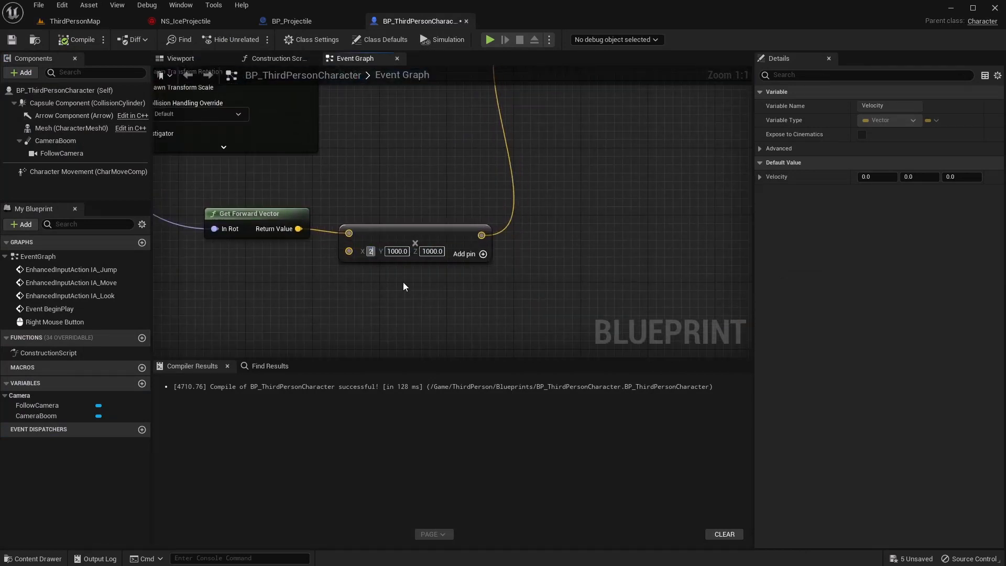
pyautogui.press('Tab')
pyautogui.write('200')
pyautogui.press('Tab')
pyautogui.write('200')
pyautogui.press('Tab')
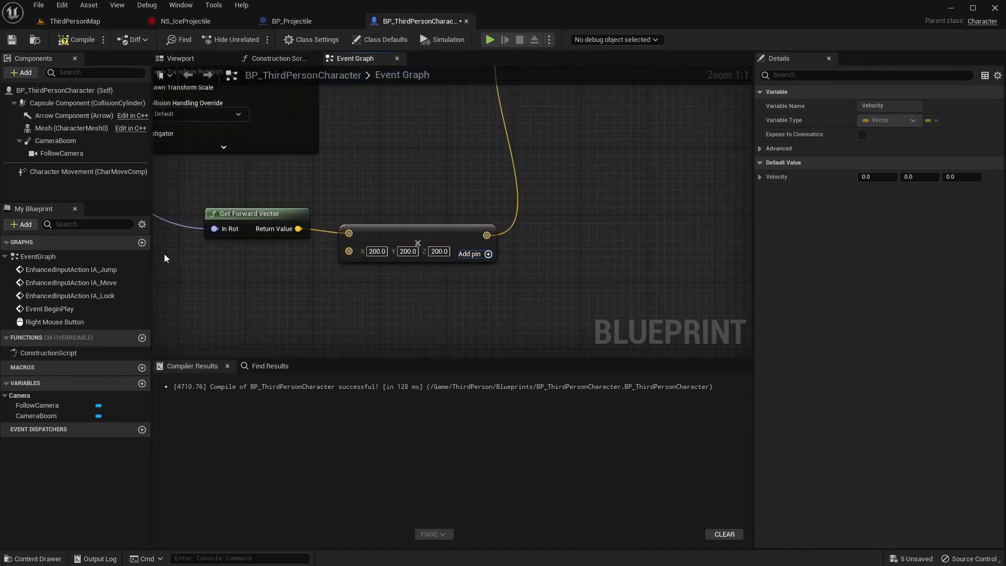
pyautogui.click(79, 39)
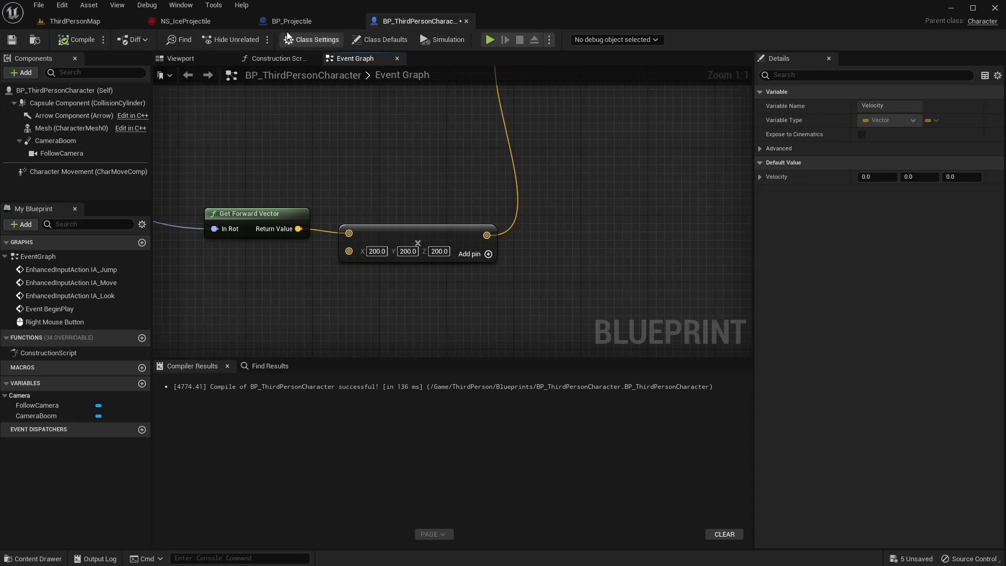
# - Play-test the 200 velocity multiplier by firing several ice projectiles while turning and moving, and end the play session
pyautogui.click(490, 39)
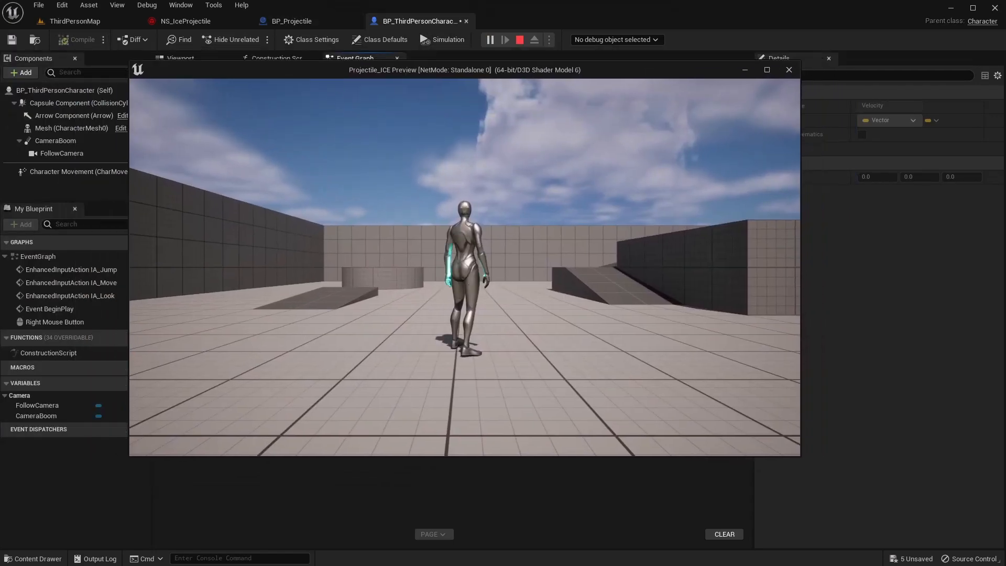
pyautogui.rightClick(464, 267)
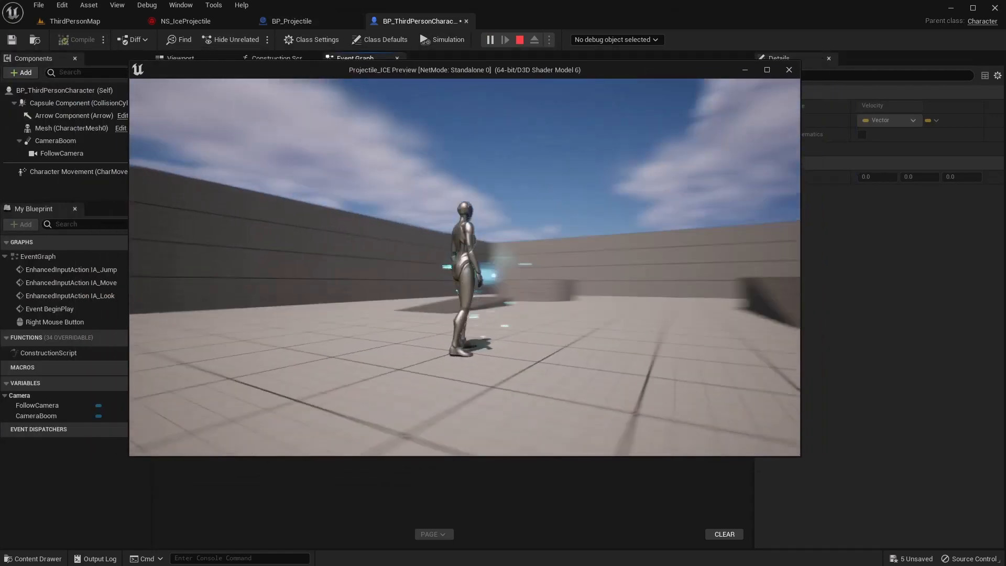
pyautogui.press('d')
pyautogui.rightClick(464, 267)
pyautogui.rightClick(465, 267)
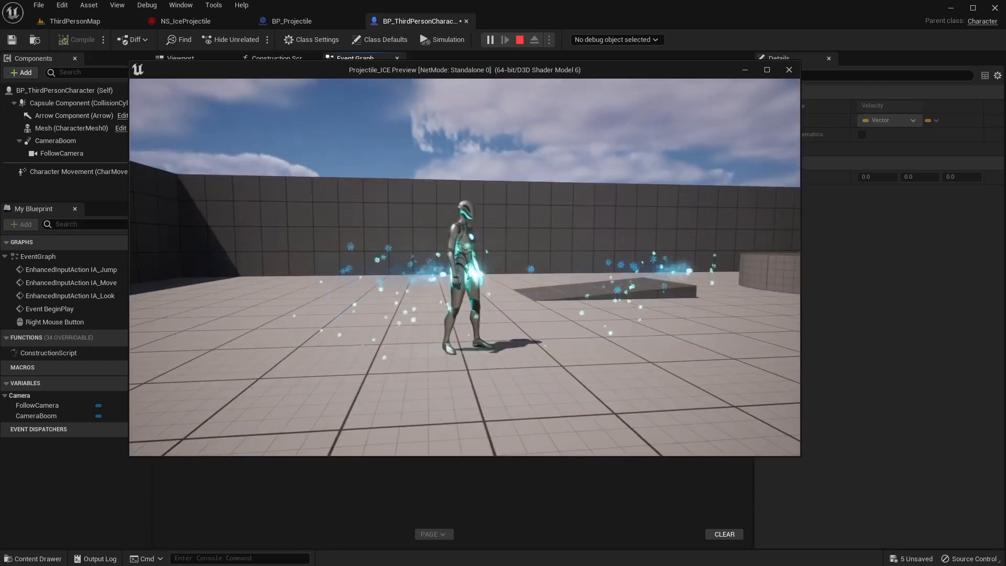
pyautogui.press('w')
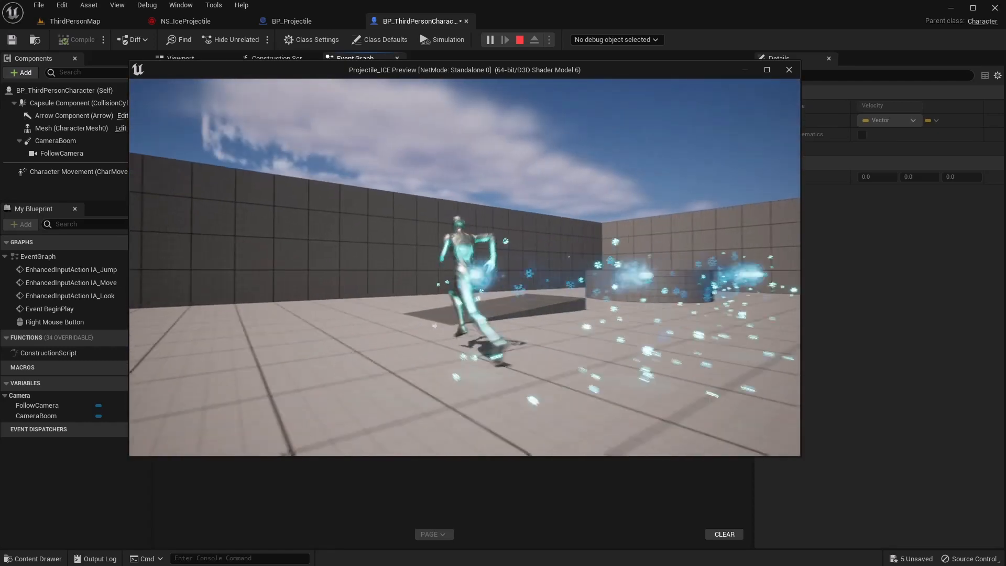
pyautogui.press('Escape')
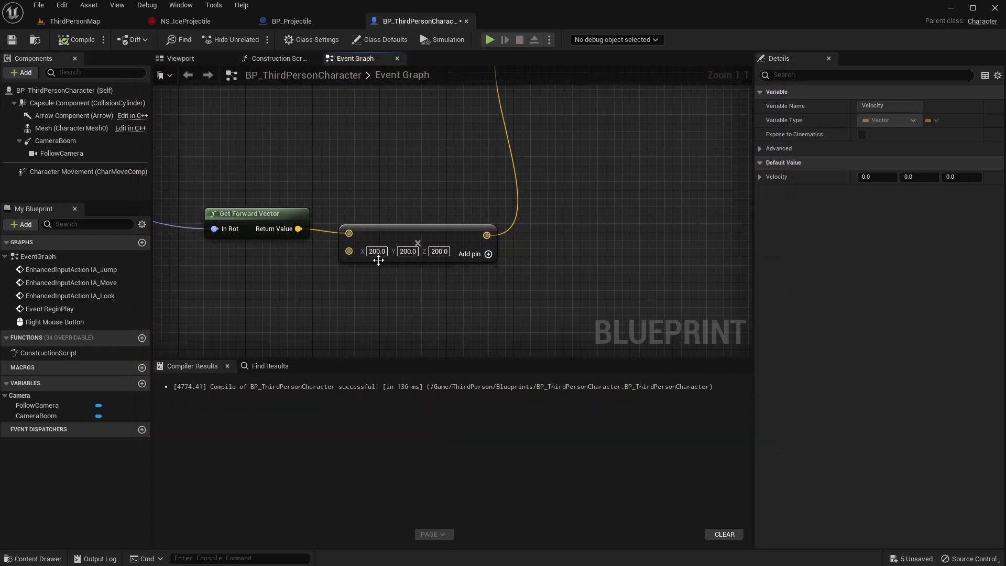
# - Set the X, Y and Z values of the Multiply node after Get Forward Vector to 2000 and compile the blueprint
pyautogui.write('2000')
pyautogui.press('Tab')
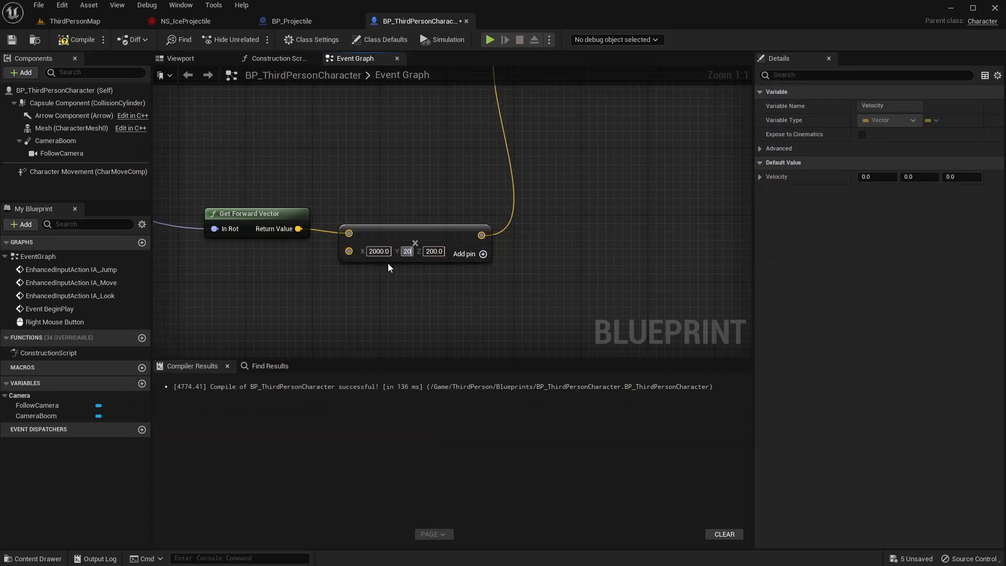
pyautogui.write('2000')
pyautogui.press('Tab')
pyautogui.write('2000')
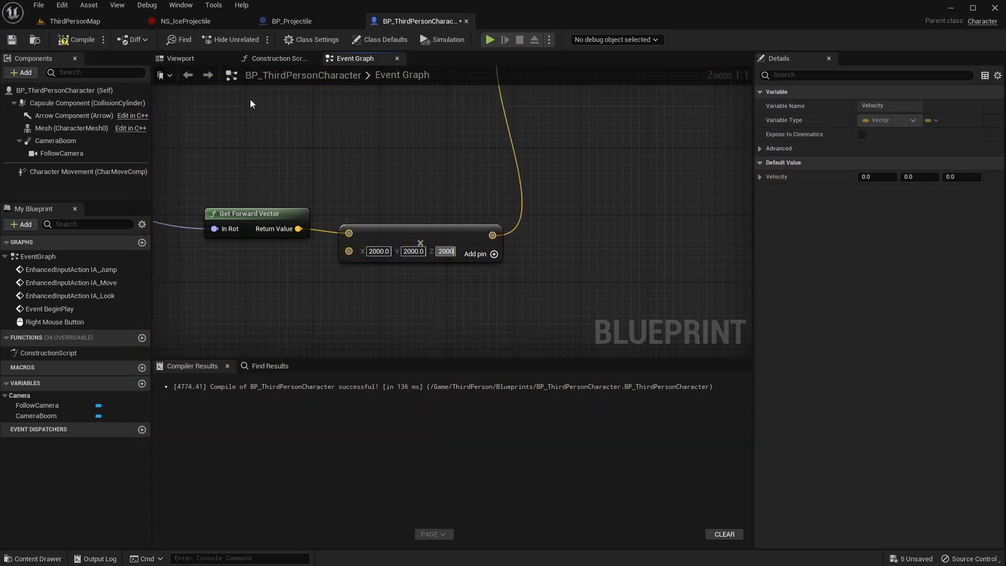
# - Play-test the 2000 velocity multiplier, running through the level and along the walls while firing ice projectiles, and end the play session
pyautogui.click(490, 39)
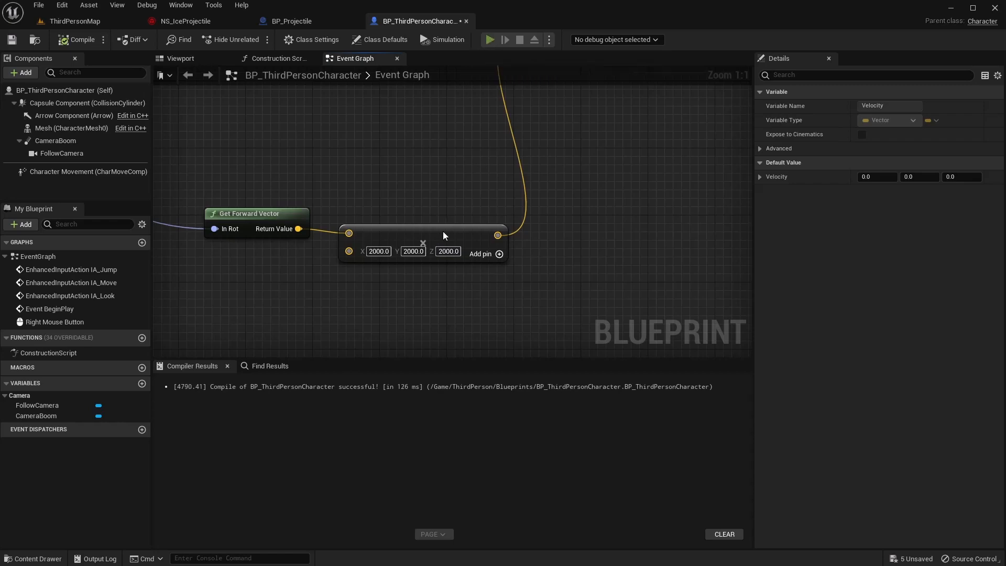
pyautogui.rightClick(465, 267)
pyautogui.press('w')
pyautogui.rightClick(465, 267)
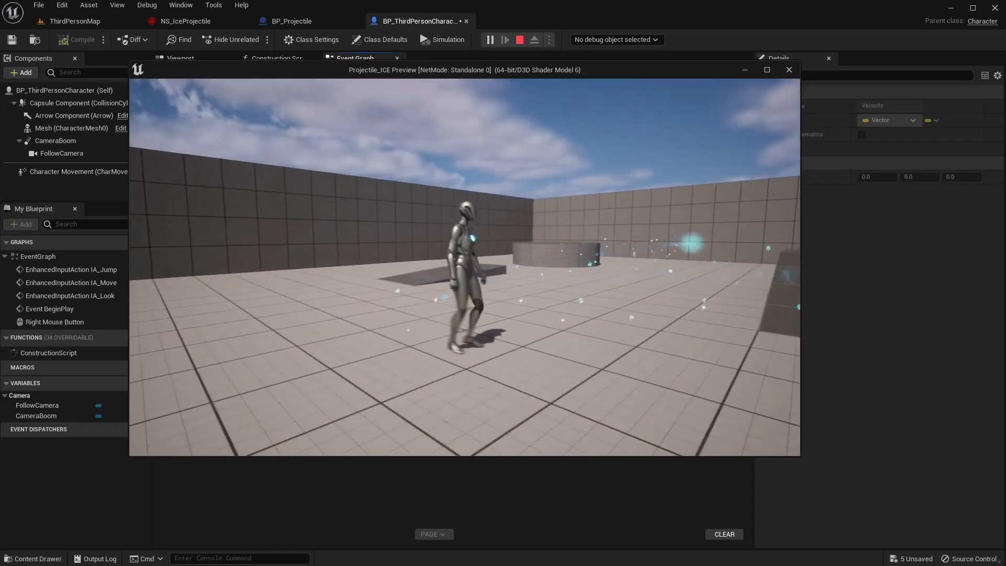
pyautogui.rightClick(465, 267)
pyautogui.press('a')
pyautogui.press('s')
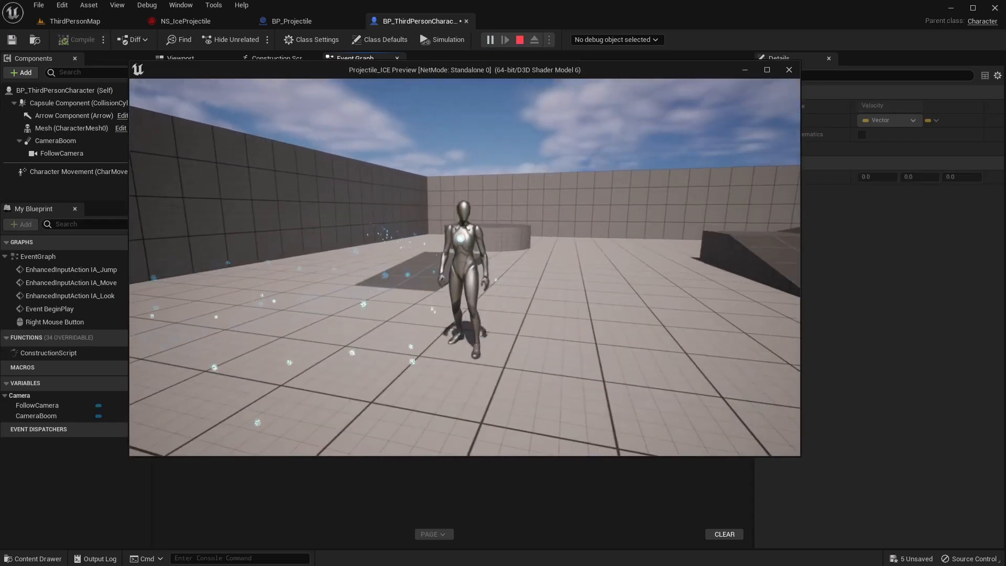
pyautogui.press('d')
pyautogui.rightClick(464, 267)
pyautogui.rightClick(464, 267)
pyautogui.press('w')
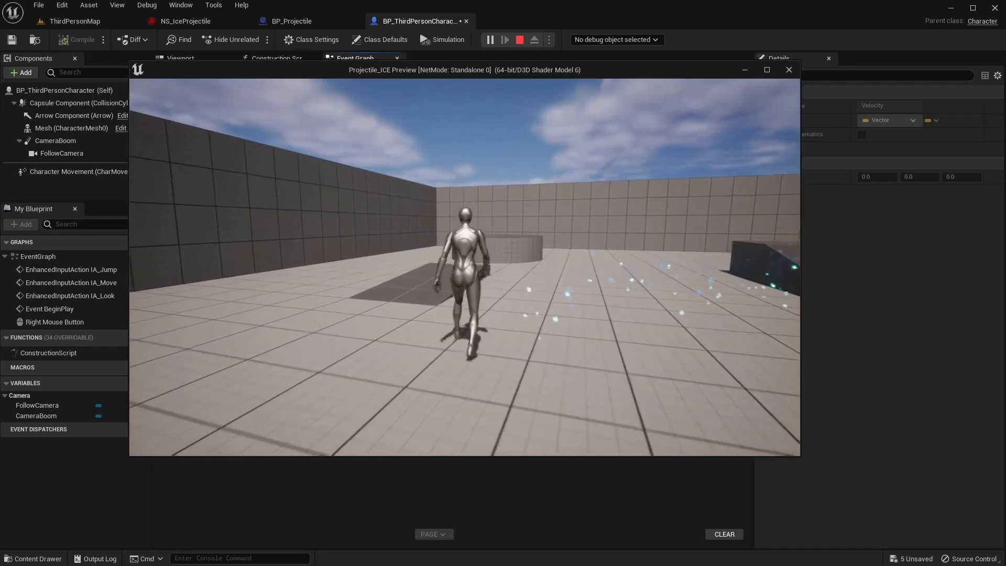
pyautogui.rightClick(465, 267)
pyautogui.press('d')
pyautogui.rightClick(465, 267)
pyautogui.press('a')
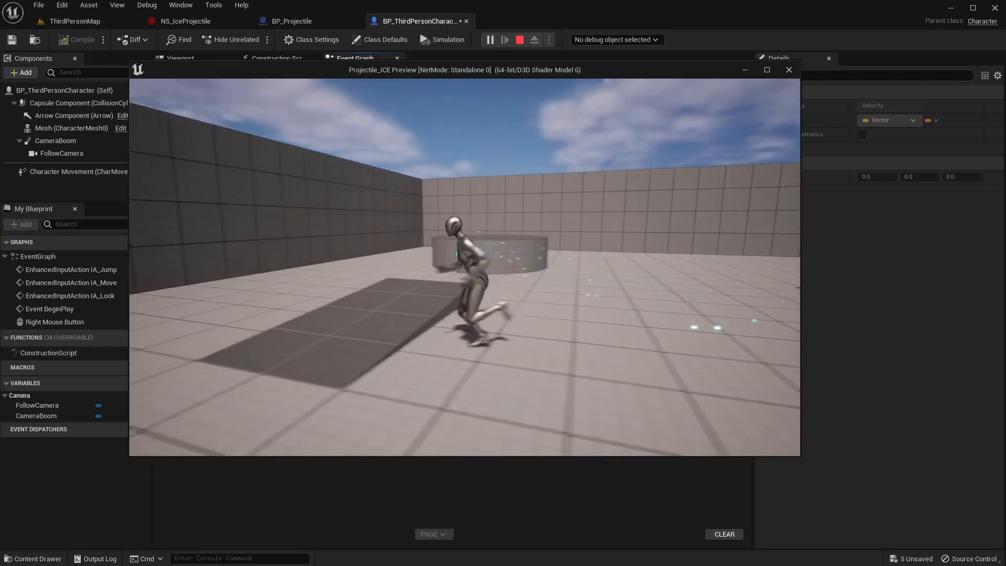
pyautogui.press('d')
pyautogui.rightClick(464, 267)
pyautogui.rightClick(465, 267)
pyautogui.press('w')
pyautogui.press('d')
pyautogui.rightClick(465, 267)
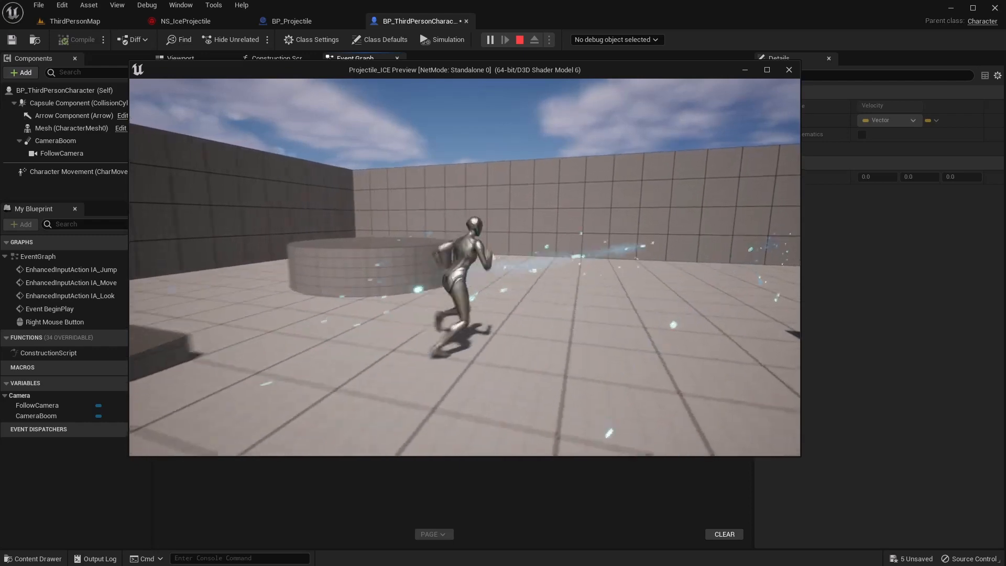
pyautogui.press('w')
pyautogui.press('d')
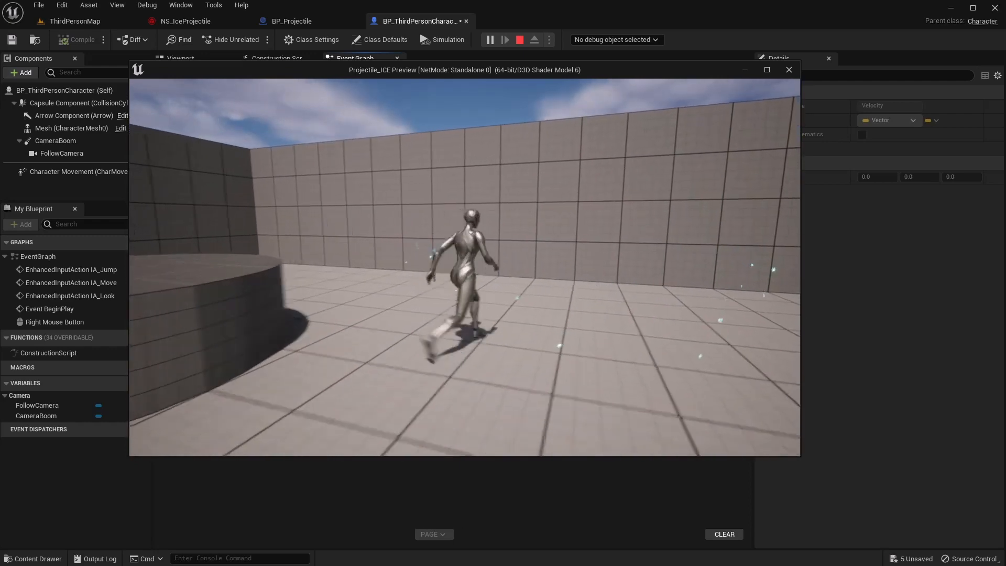
pyautogui.press('w')
pyautogui.rightClick(464, 267)
pyautogui.press('d')
pyautogui.rightClick(464, 267)
pyautogui.press('w')
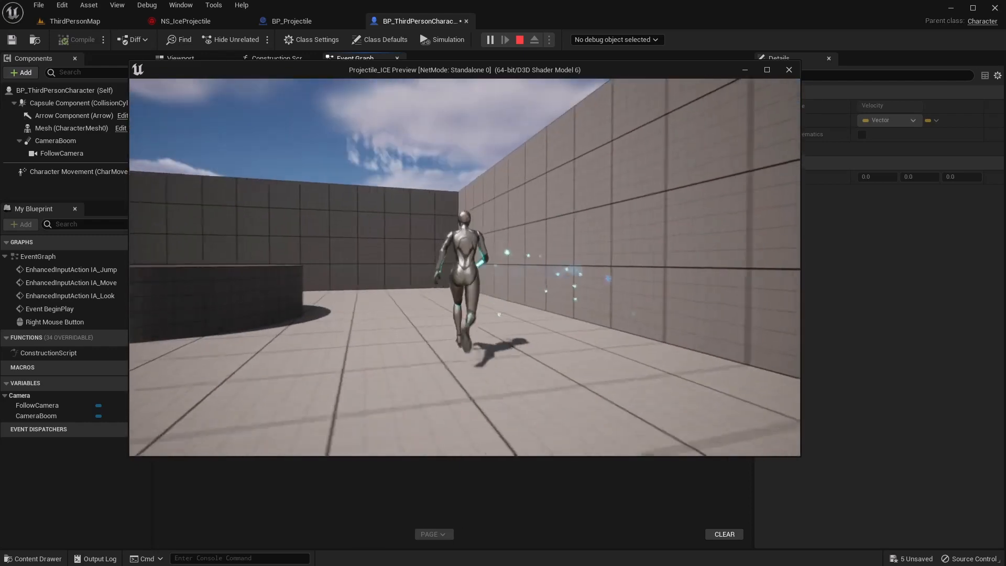
pyautogui.press('d')
pyautogui.rightClick(465, 267)
pyautogui.rightClick(464, 267)
pyautogui.press('w')
pyautogui.press('d')
pyautogui.rightClick(465, 267)
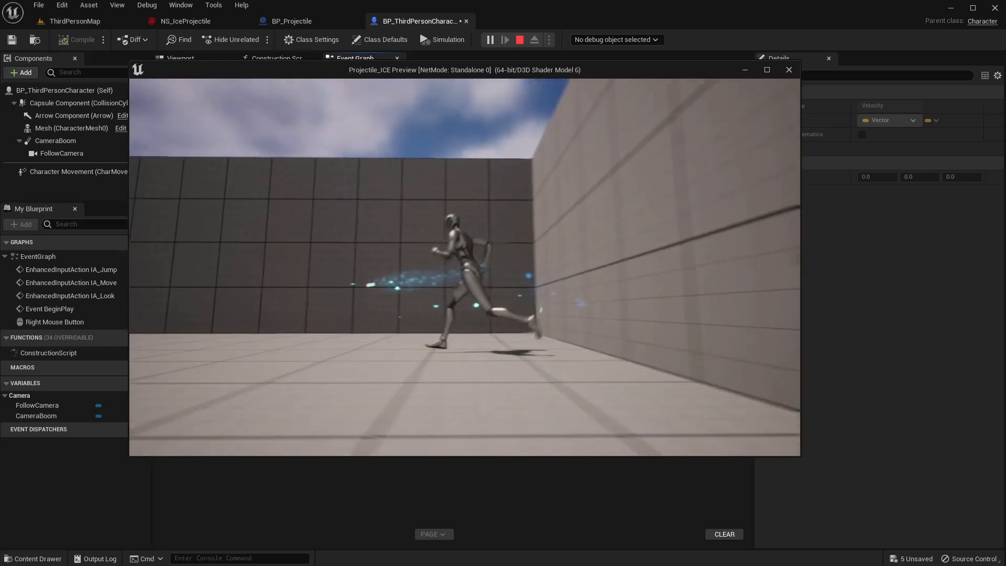
pyautogui.rightClick(464, 267)
pyautogui.press('Escape')
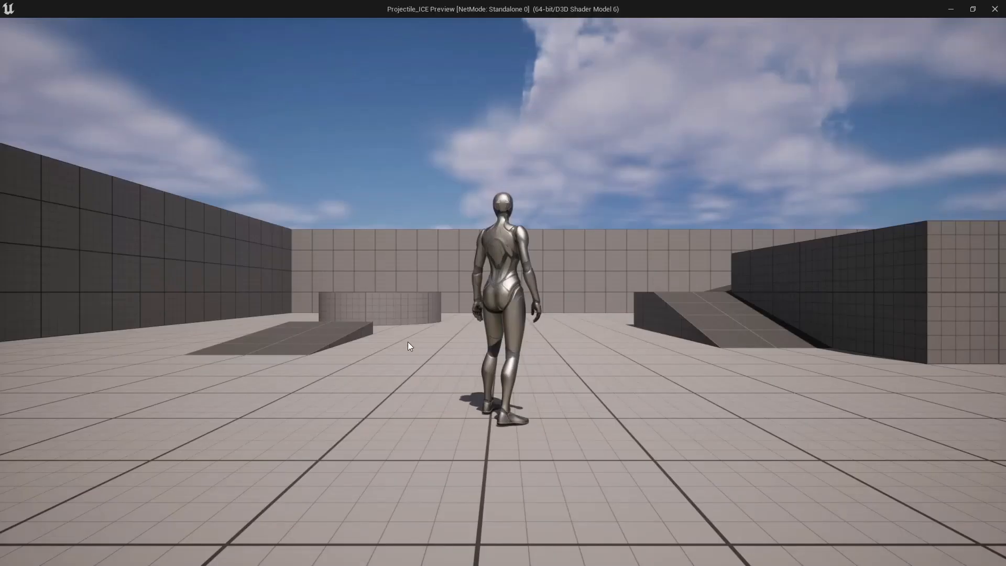
# - In a maximized preview window, fire repeated ice projectiles toward the cylinder platform while the character stands still
pyautogui.click(524, 287)
pyautogui.rightClick(524, 287)
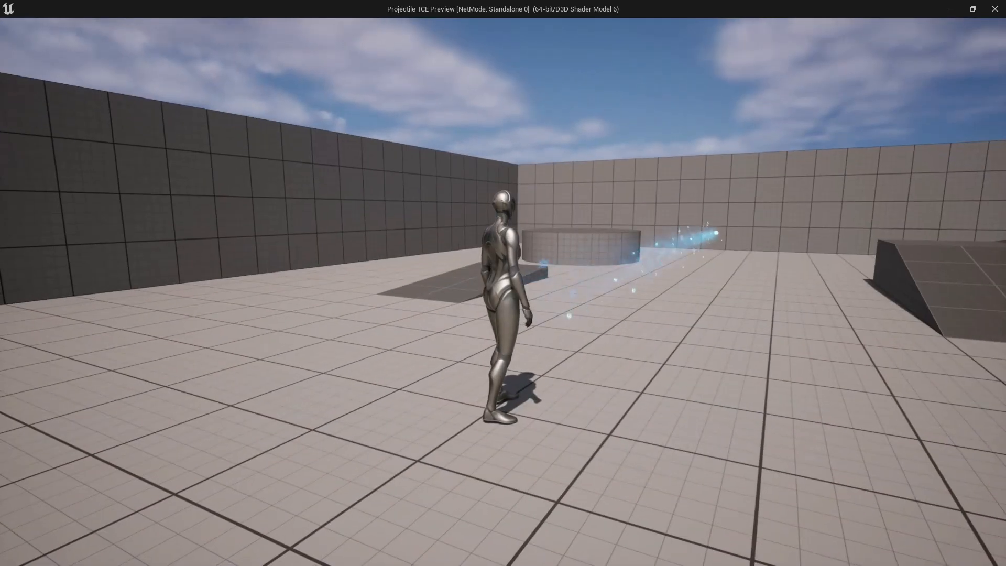
pyautogui.rightClick(524, 287)
pyautogui.rightClick(524, 287)
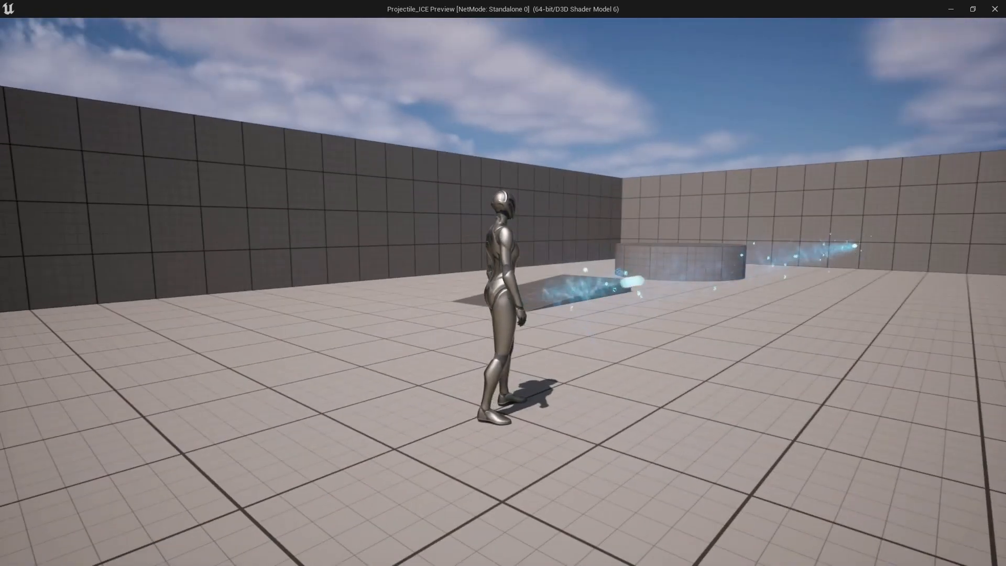
pyautogui.rightClick(524, 287)
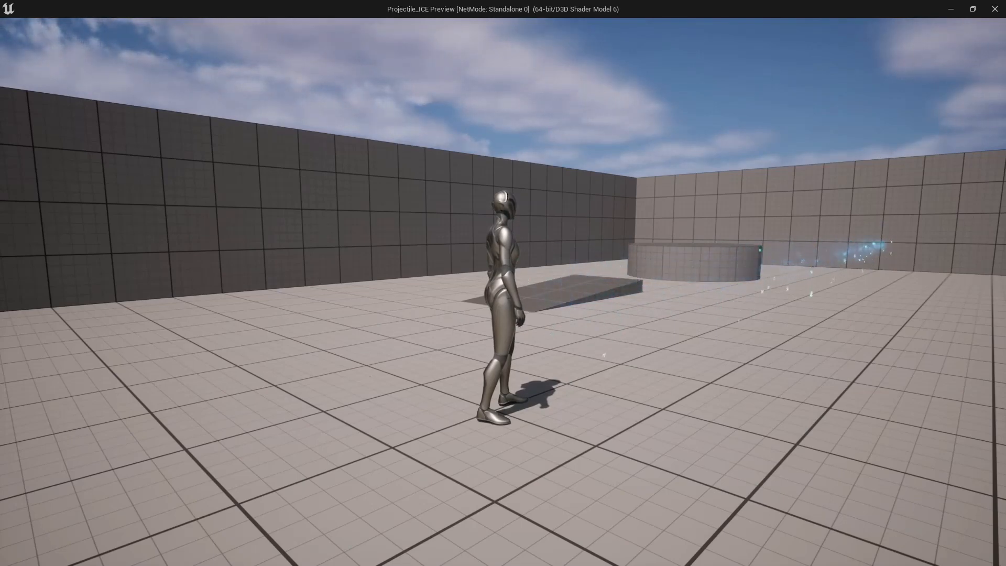
pyautogui.rightClick(523, 287)
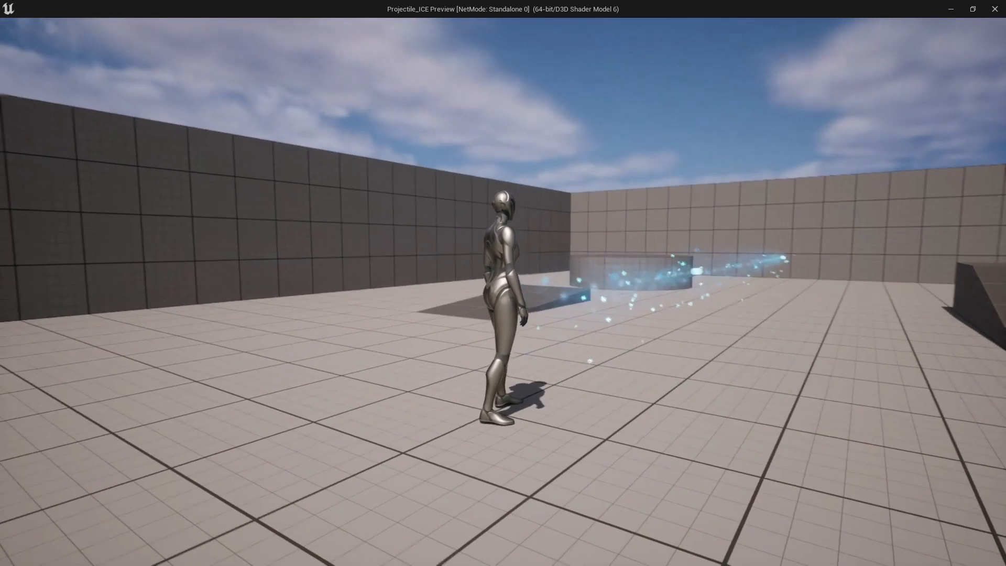
pyautogui.rightClick(524, 287)
pyautogui.rightClick(524, 287)
pyautogui.rightClick(524, 287)
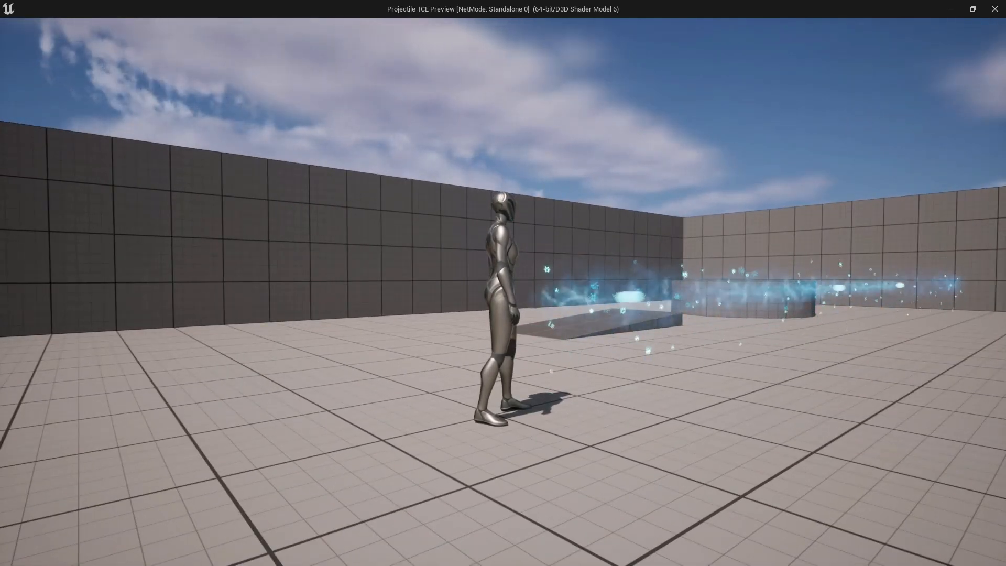
pyautogui.rightClick(503, 291)
pyautogui.rightClick(503, 291)
pyautogui.rightClick(502, 292)
pyautogui.rightClick(503, 292)
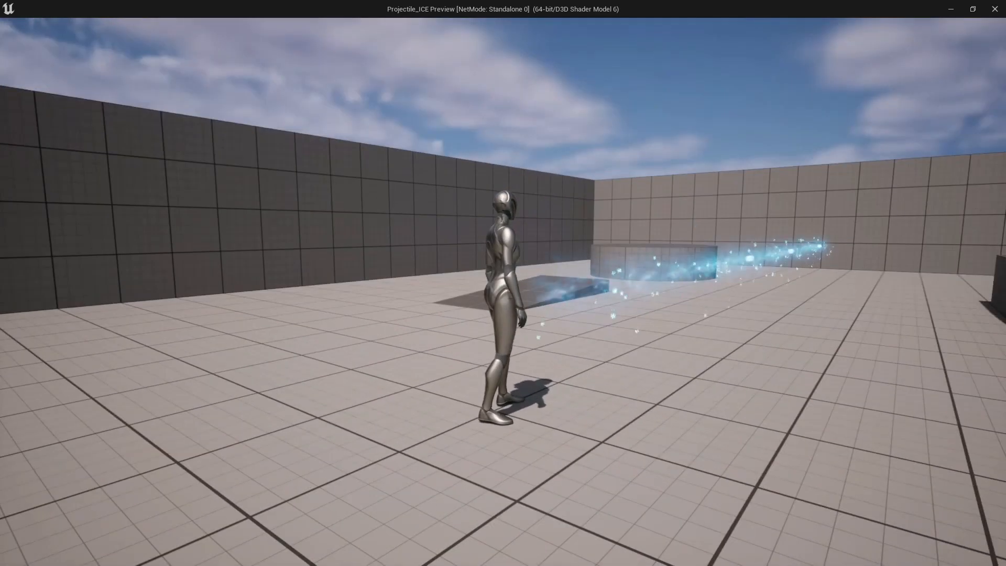
# - Run the character back and forth, firing ice projectiles in every direction, and end the maximized play session
pyautogui.press('w')
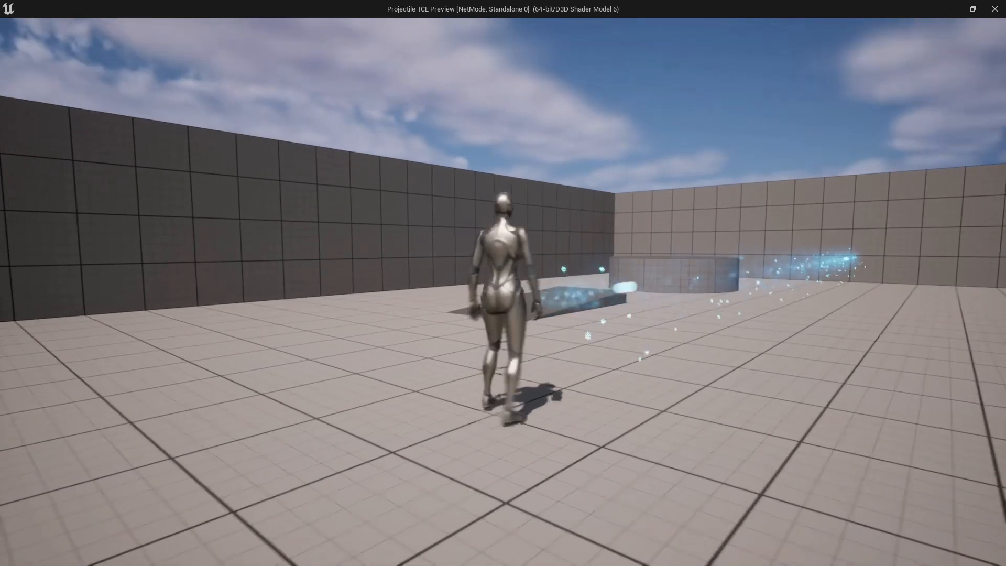
pyautogui.press('d')
pyautogui.rightClick(503, 292)
pyautogui.rightClick(502, 291)
pyautogui.rightClick(503, 291)
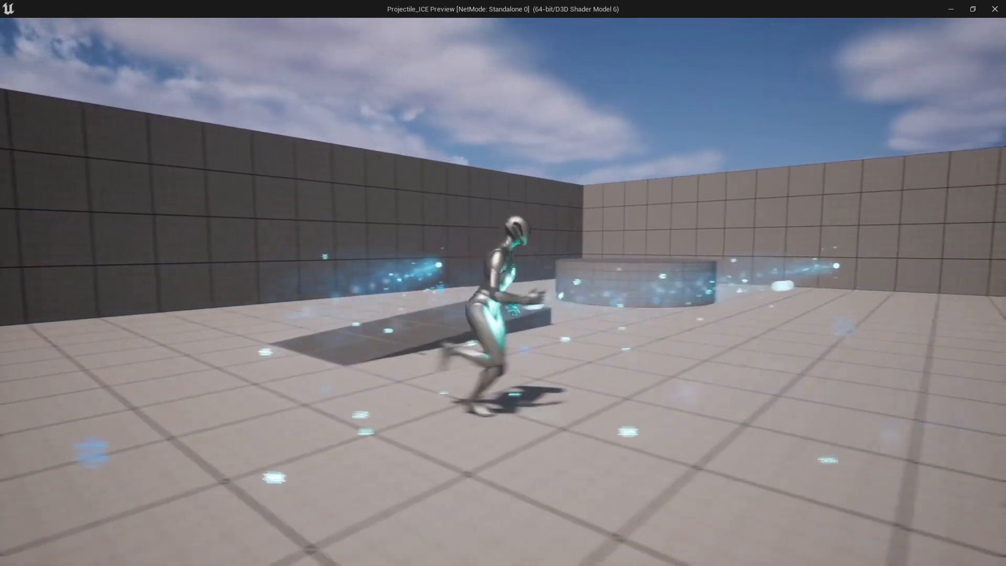
pyautogui.press('a')
pyautogui.rightClick(503, 291)
pyautogui.press('w')
pyautogui.rightClick(503, 291)
pyautogui.press('d')
pyautogui.rightClick(503, 291)
pyautogui.press('a')
pyautogui.rightClick(503, 291)
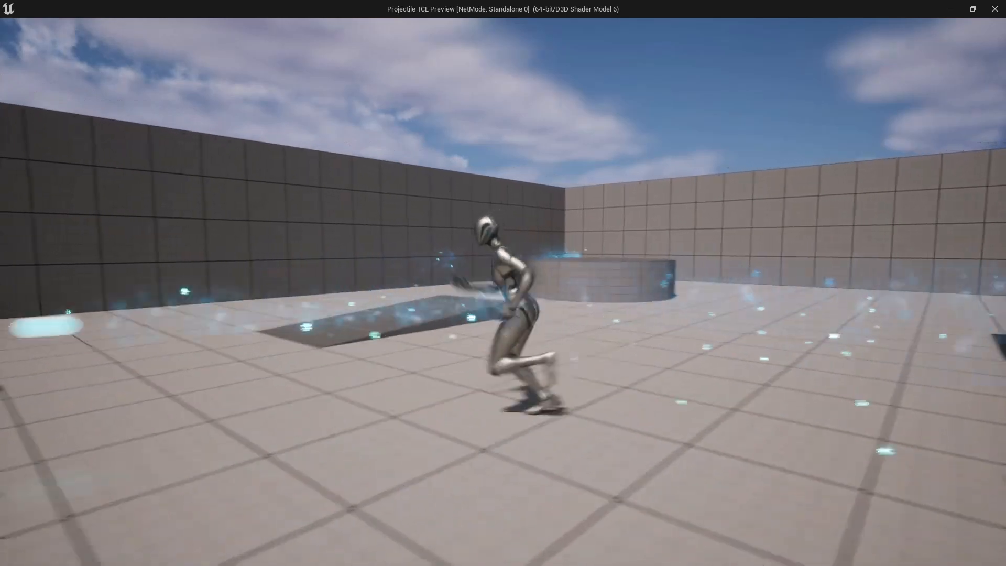
pyautogui.press('w')
pyautogui.rightClick(503, 292)
pyautogui.press('d')
pyautogui.rightClick(503, 291)
pyautogui.rightClick(503, 291)
pyautogui.press('s')
pyautogui.rightClick(503, 291)
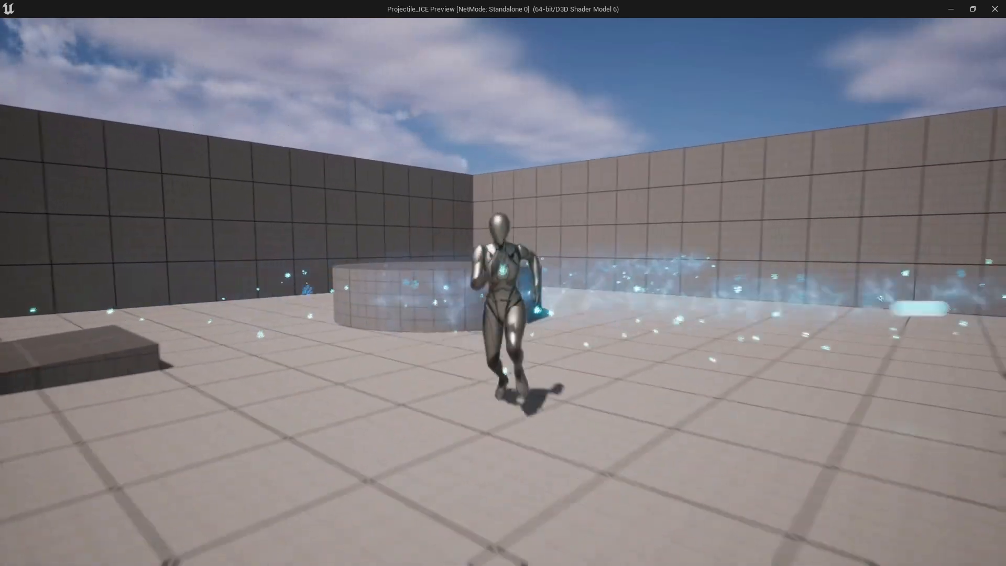
pyautogui.press('a')
pyautogui.rightClick(502, 291)
pyautogui.rightClick(502, 292)
pyautogui.rightClick(503, 291)
pyautogui.press('s')
pyautogui.press('d')
pyautogui.rightClick(502, 291)
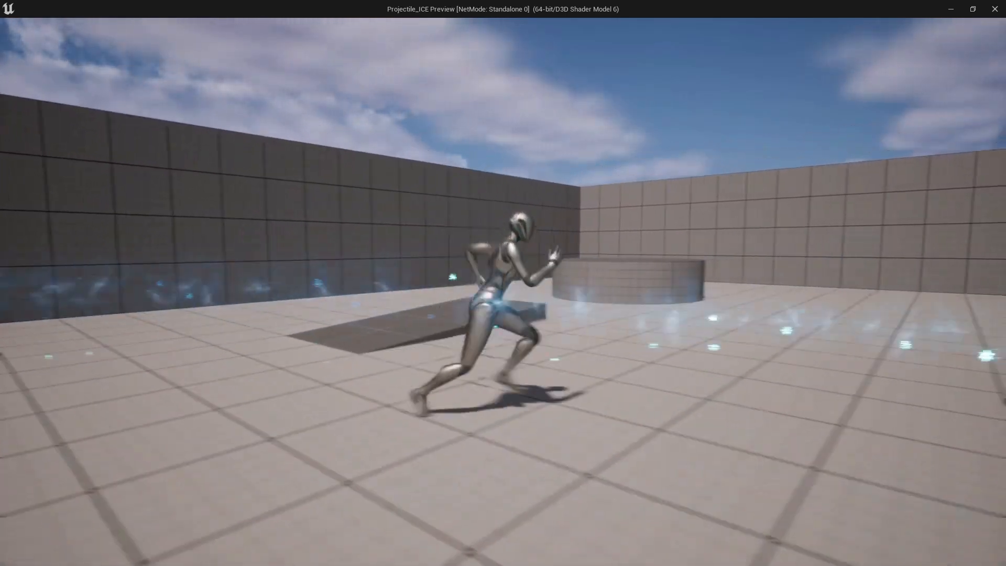
pyautogui.rightClick(503, 291)
pyautogui.press('w')
pyautogui.press('d')
pyautogui.rightClick(503, 292)
pyautogui.press('s')
pyautogui.rightClick(502, 291)
pyautogui.press('a')
pyautogui.rightClick(502, 291)
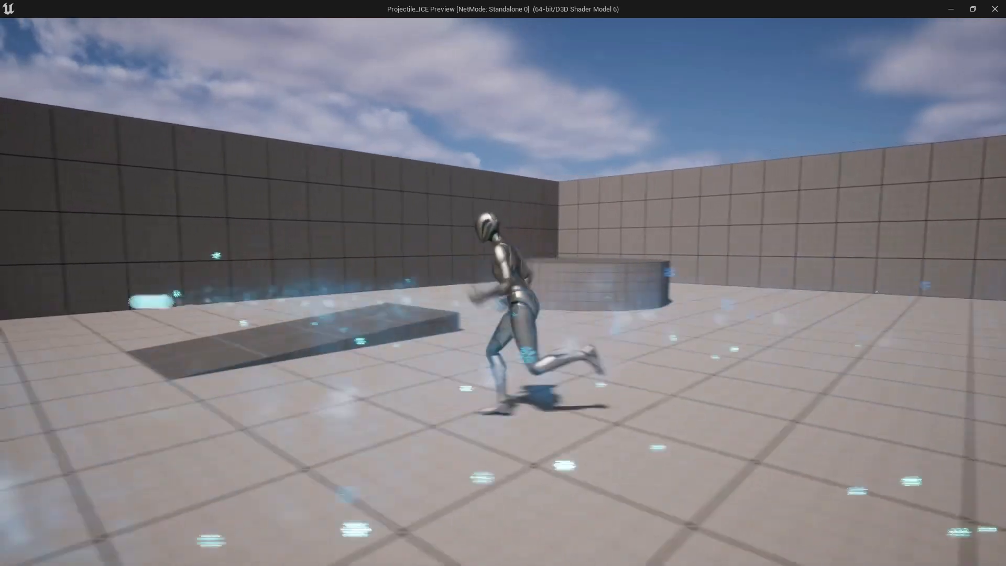
pyautogui.press('s')
pyautogui.rightClick(503, 292)
pyautogui.press('d')
pyautogui.rightClick(503, 292)
pyautogui.press('w')
pyautogui.rightClick(502, 291)
pyautogui.rightClick(502, 291)
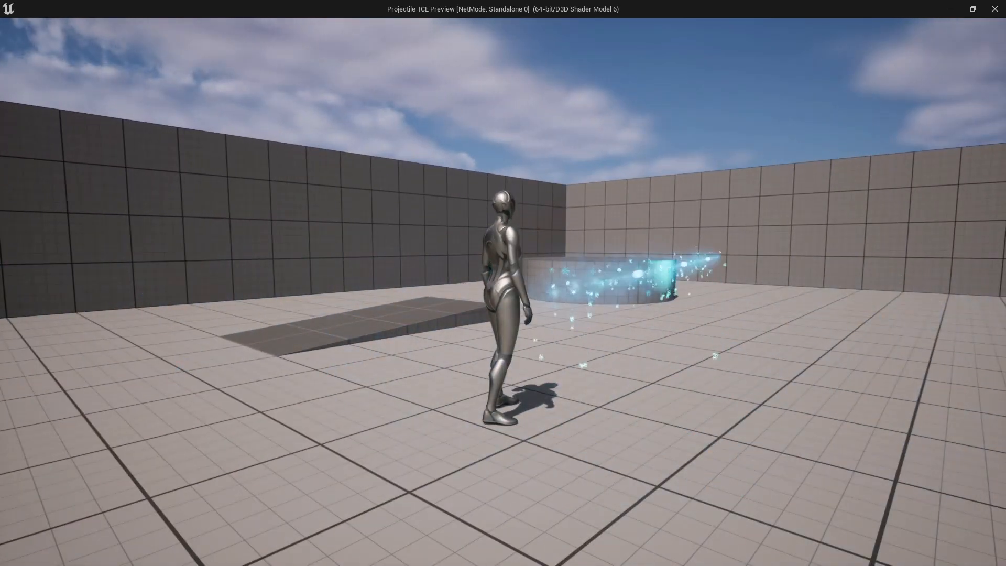
pyautogui.rightClick(503, 291)
pyautogui.press('d')
pyautogui.rightClick(503, 291)
pyautogui.press('a')
pyautogui.rightClick(503, 291)
pyautogui.rightClick(503, 291)
pyautogui.press('s')
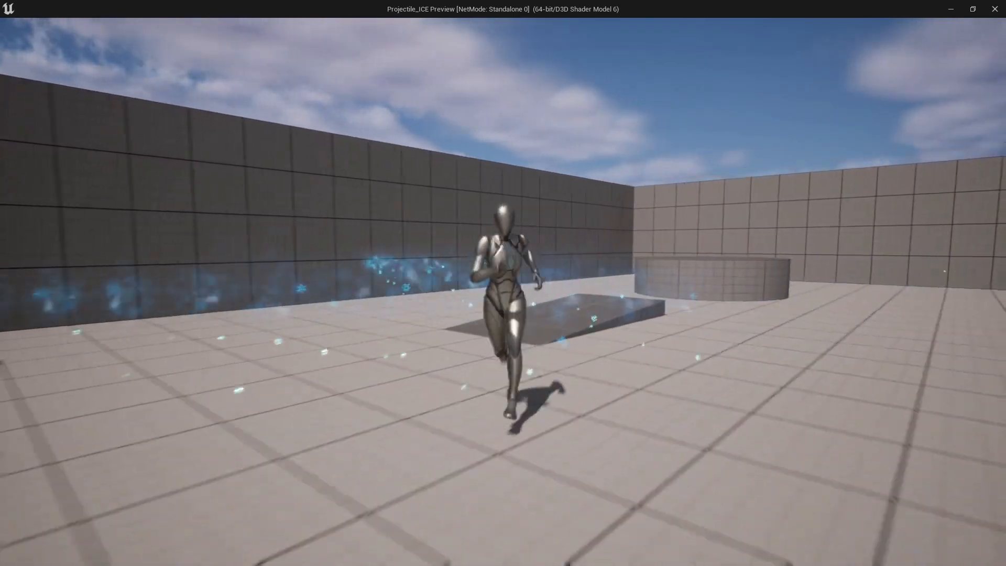
pyautogui.press('d')
pyautogui.rightClick(503, 291)
pyautogui.press('w')
pyautogui.rightClick(502, 291)
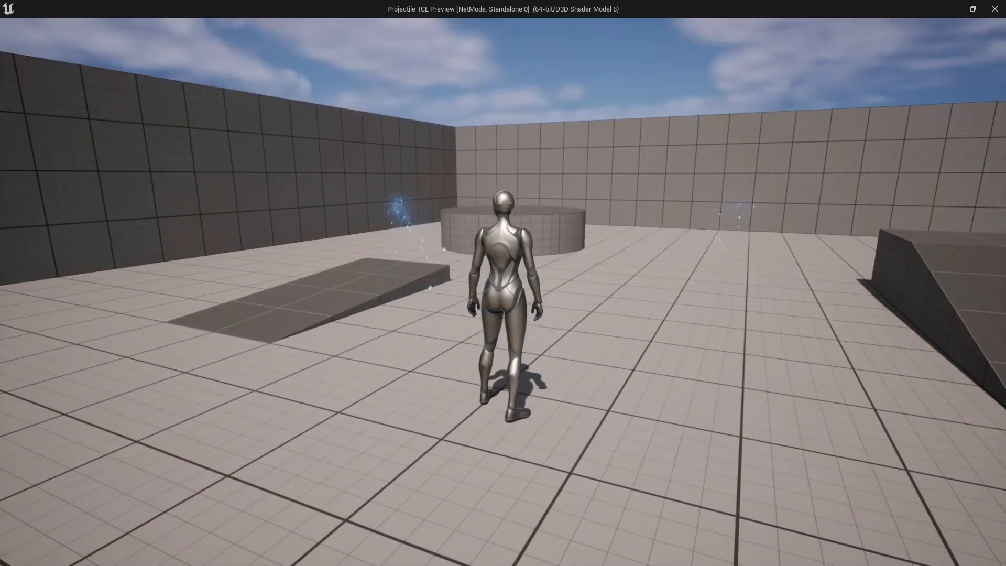
pyautogui.press('Escape')
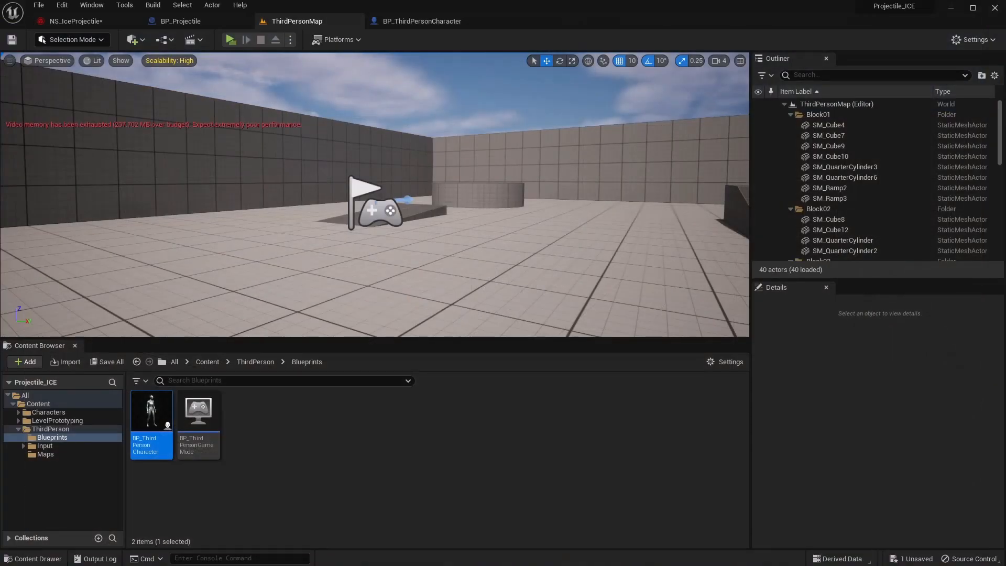